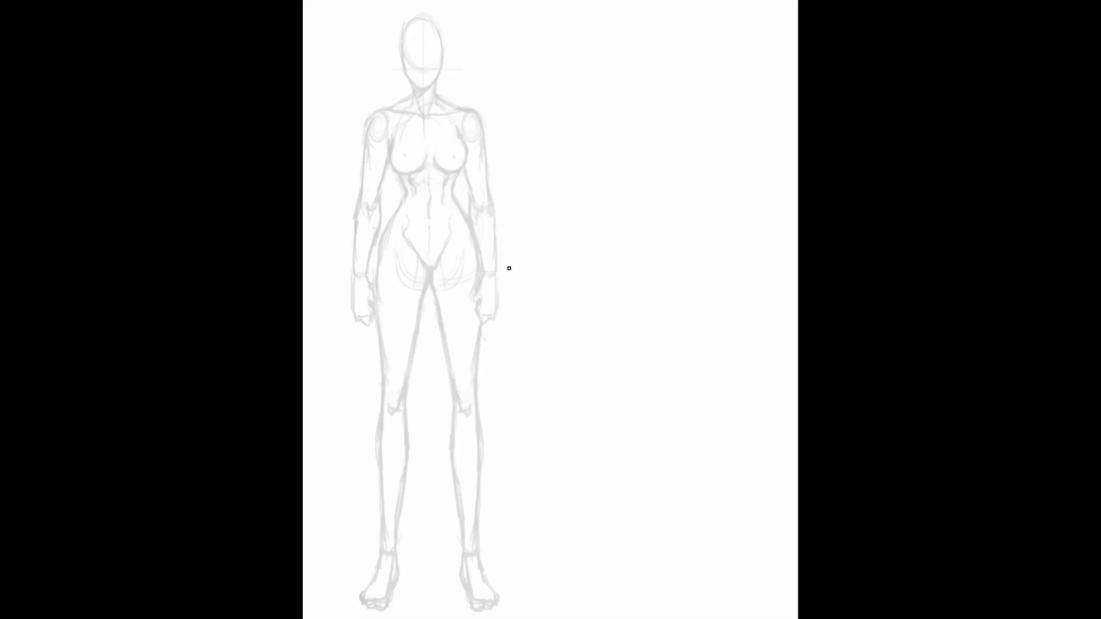
- Fade the whole grey body sketch to a very light underdrawing with a large eraser
mouse_move(428, 103)
left_mouse_down()
mouse_move(416, 73)
mouse_move(454, 37)
mouse_move(368, 226)
mouse_move(456, 162)
mouse_move(443, 266)
mouse_move(389, 413)
mouse_move(505, 304)
mouse_move(495, 420)
mouse_move(524, 596)
mouse_move(452, 569)
mouse_move(356, 594)
mouse_move(323, 618)
left_mouse_up()
key("]")
key("]")
key("]")
key("]")
key("]")
key("]")
key("]")
key("]")
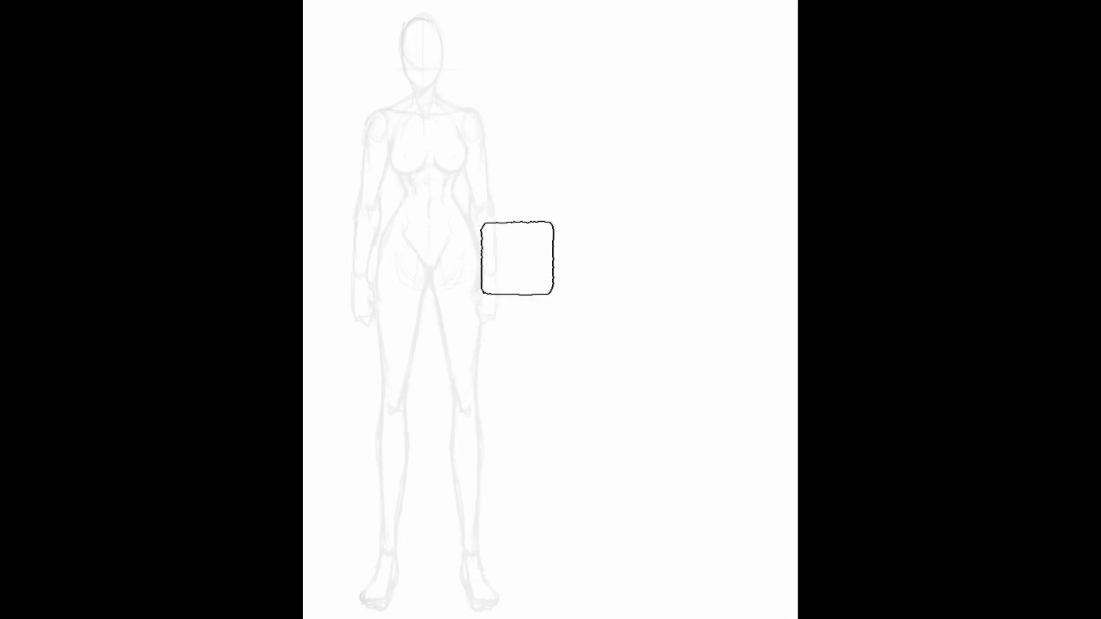
key("ctrl+z")
- Draw a vertical centre line and a horizontal eye guide line across the head with the brush
key("b")
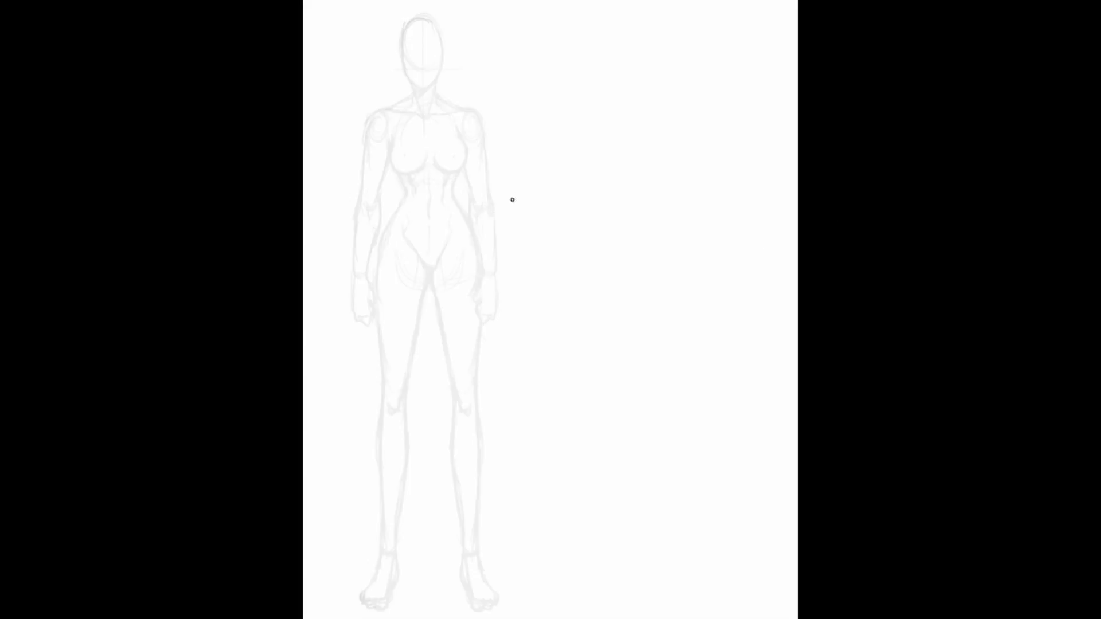
left_click(282, 238)
scroll(407, 93, "up", 3)
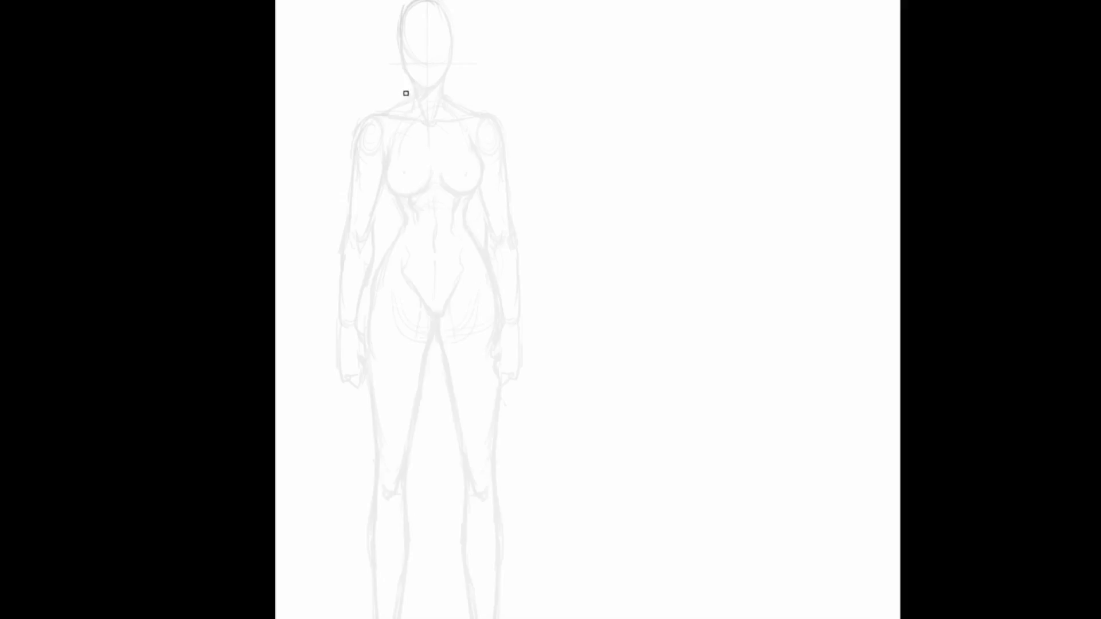
left_click_drag(503, 86, 524, 142)
scroll(416, 133, "up", 2)
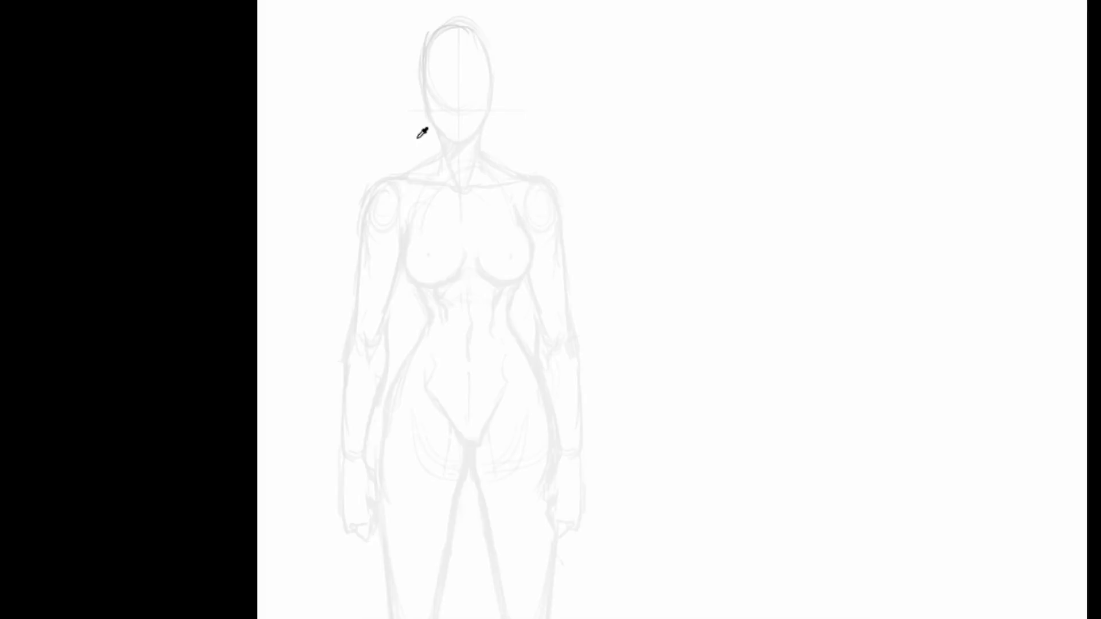
scroll(422, 134, "up", 1)
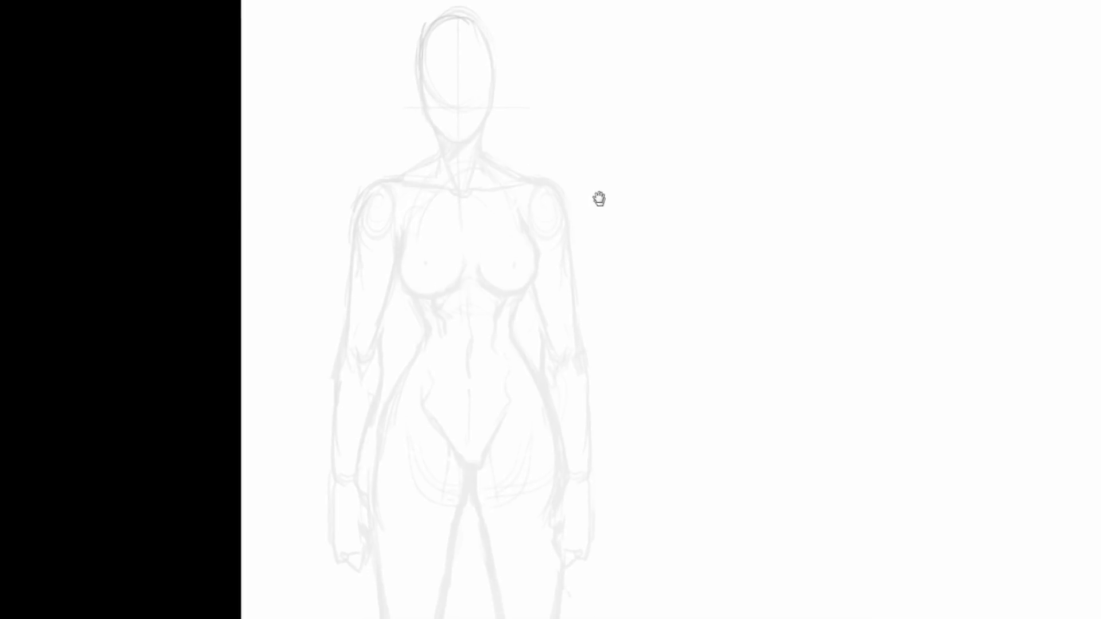
mouse_move(597, 197)
left_mouse_down()
mouse_move(585, 160)
mouse_move(600, 195)
left_mouse_up()
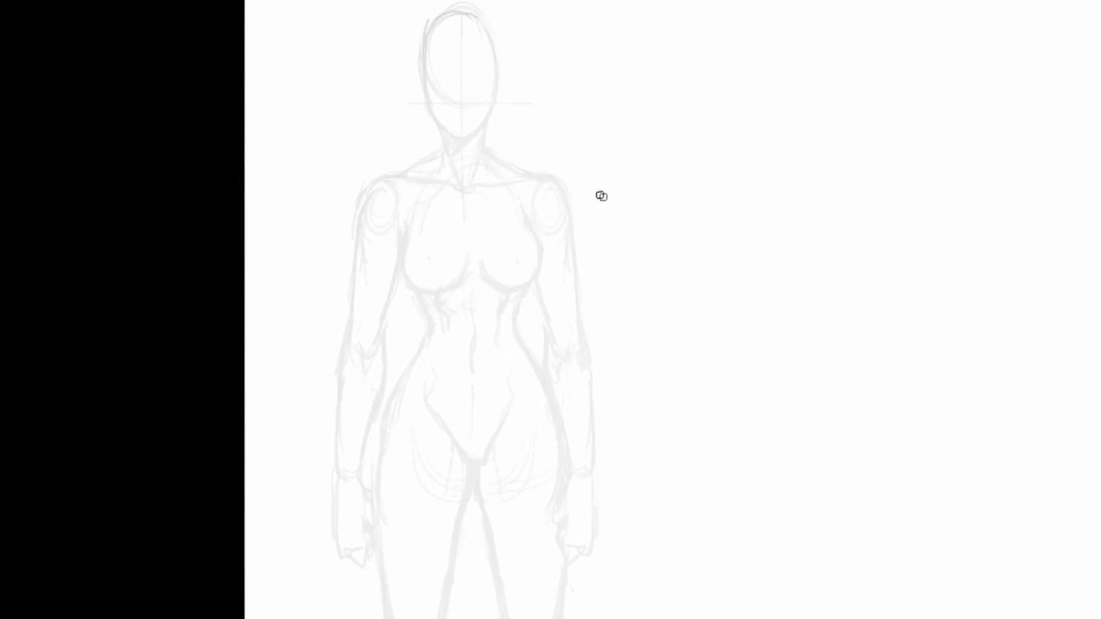
scroll(489, 68, "up", 1)
left_click_drag(572, 98, 611, 138)
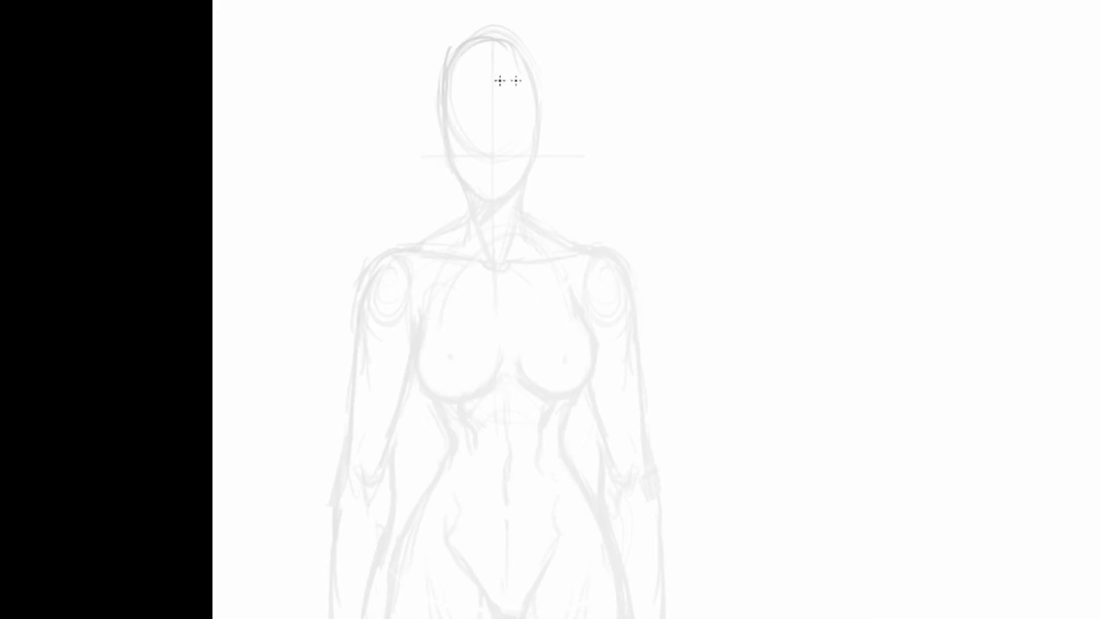
left_click_drag(489, 79, 489, 232)
mouse_move(436, 132)
left_mouse_down()
mouse_move(508, 132)
mouse_move(536, 156)
left_mouse_up()
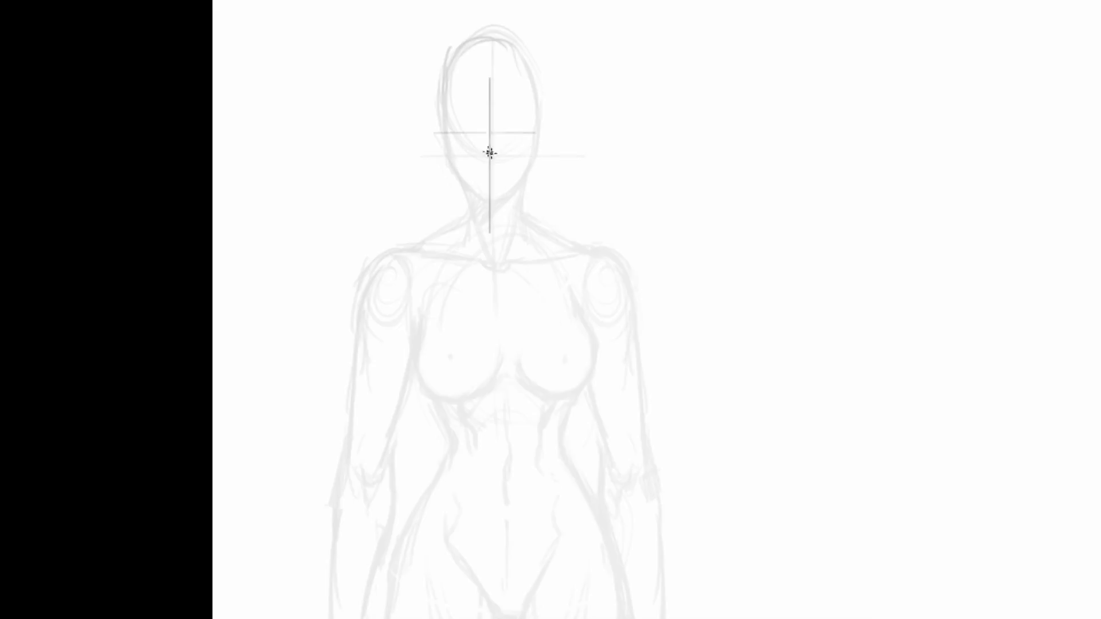
- Ink the head outline as a long oval tapering to a pointed chin, following the faint sketch
mouse_move(445, 132)
left_mouse_down()
mouse_move(456, 173)
mouse_move(482, 196)
left_mouse_up()
mouse_move(445, 153)
left_mouse_down()
mouse_move(487, 200)
mouse_move(531, 152)
mouse_move(534, 112)
left_mouse_up()
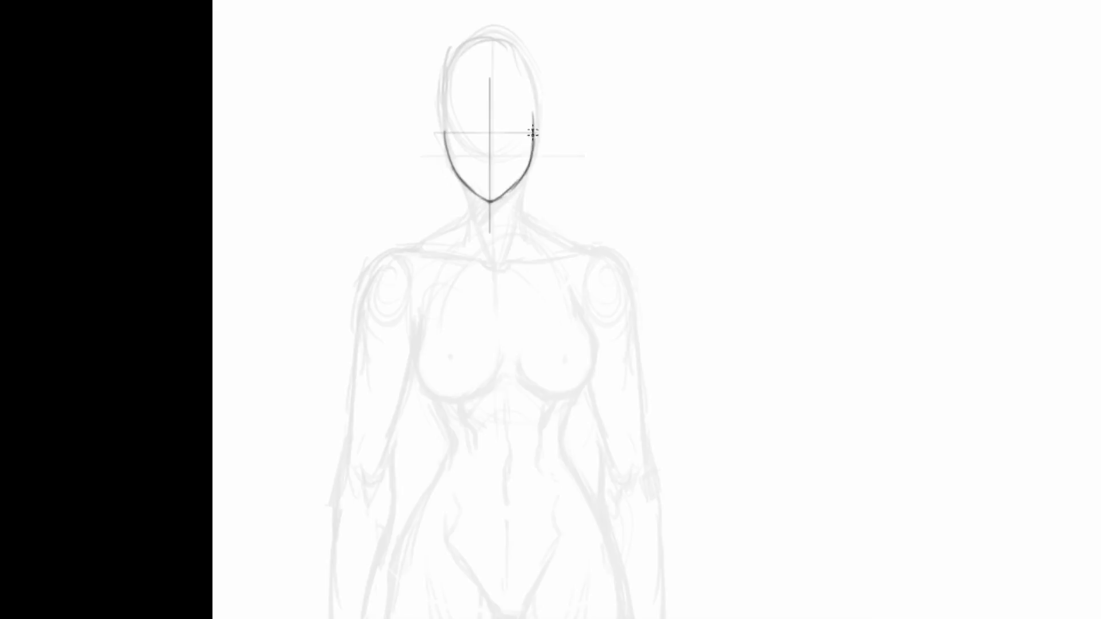
mouse_move(504, 195)
left_mouse_down()
mouse_move(528, 160)
mouse_move(521, 175)
mouse_move(534, 91)
left_mouse_up()
left_click_drag(445, 141, 444, 83)
left_click_drag(449, 153, 486, 200)
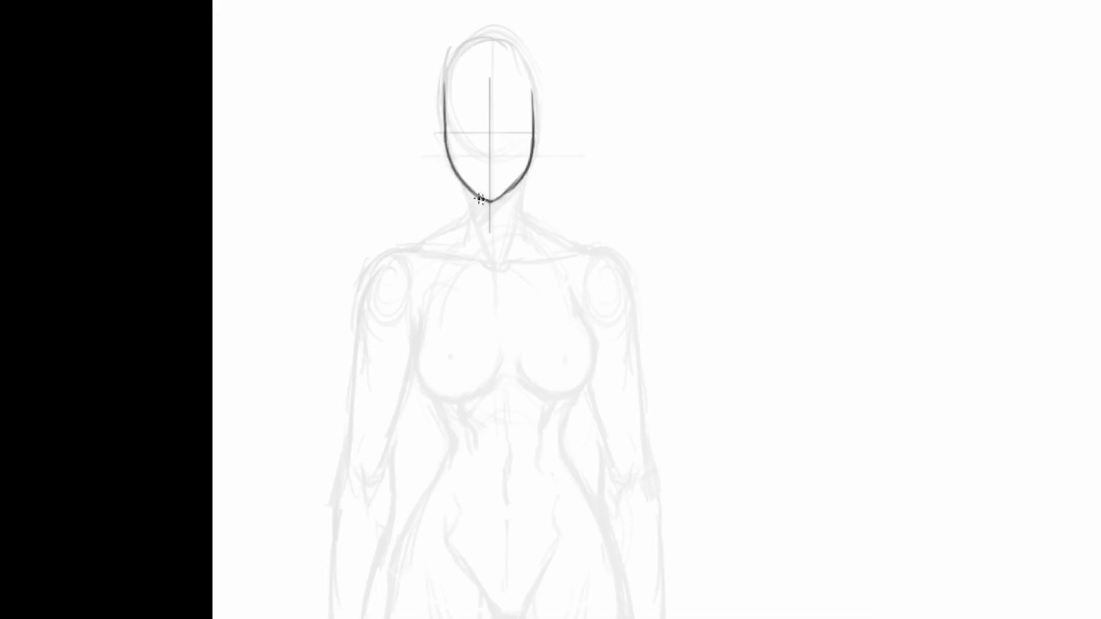
left_click_drag(532, 99, 528, 75)
mouse_move(445, 94)
left_mouse_down()
mouse_move(450, 56)
mouse_move(497, 37)
mouse_move(519, 49)
mouse_move(528, 86)
left_mouse_up()
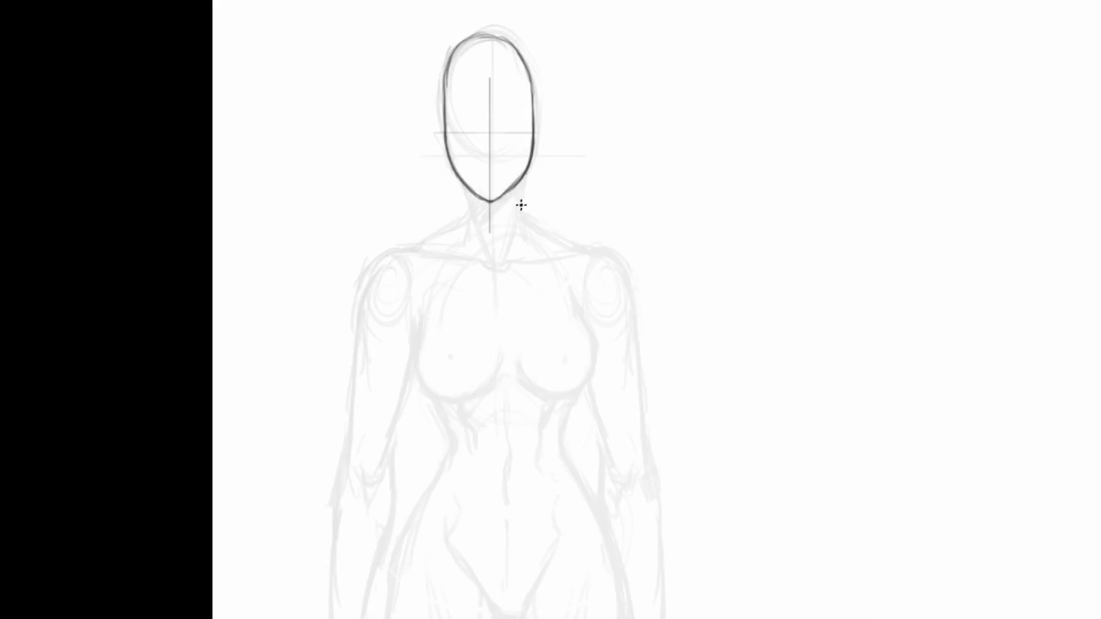
- Draw the sides of the neck and the V-shaped neck muscles, and erase the stray line inside the neck
left_click_drag(524, 177, 520, 218)
mouse_move(466, 187)
left_mouse_down()
mouse_move(458, 231)
mouse_move(485, 248)
left_mouse_up()
mouse_move(469, 209)
left_mouse_down()
mouse_move(488, 261)
mouse_move(520, 220)
mouse_move(510, 240)
mouse_move(481, 224)
left_mouse_up()
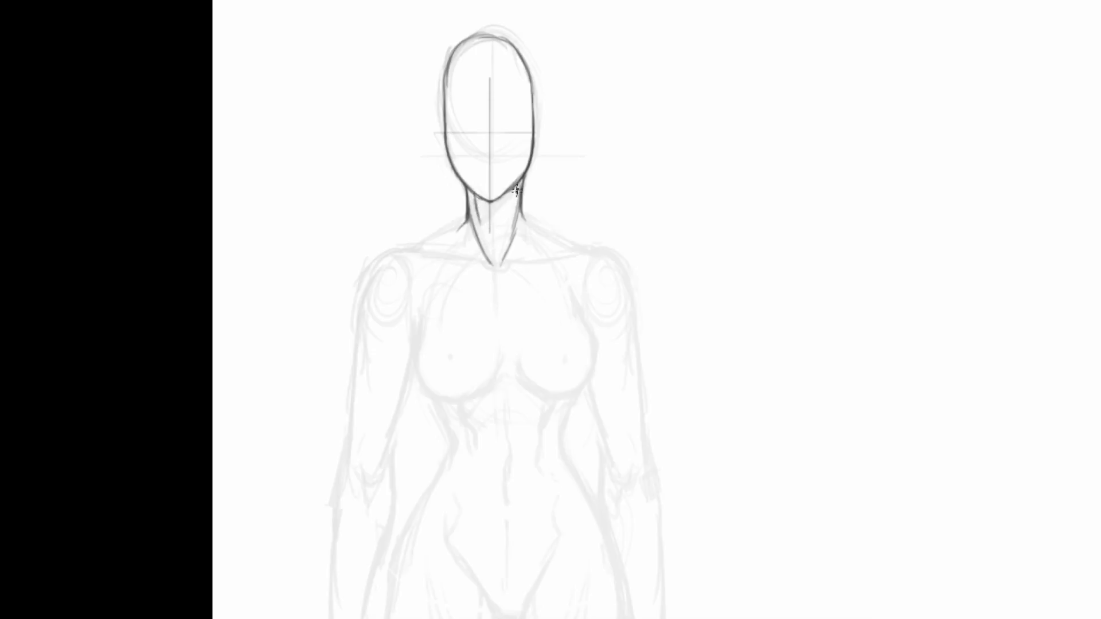
key("e")
key("bracketleft")
key("bracketleft")
key("bracketleft")
key("bracketleft")
key("bracketleft")
key("bracketleft")
key("bracketleft")
left_click_drag(479, 205, 479, 224)
- Reinforce the neck lines with the brush and start the slopes from the neck toward the shoulders
key("b")
left_click_drag(521, 181, 516, 223)
left_click_drag(516, 205, 545, 258)
left_click_drag(466, 218, 453, 253)
left_click_drag(525, 218, 568, 243)
- Draw the shoulder slopes and collarbones with the canvas rotated, undo the stray strokes and restore the upright view
key("r")
mouse_move(622, 137)
left_mouse_down()
mouse_move(595, 120)
mouse_move(487, 140)
left_mouse_up()
key("space")
left_click_drag(483, 237, 576, 115)
left_click_drag(516, 173, 497, 233)
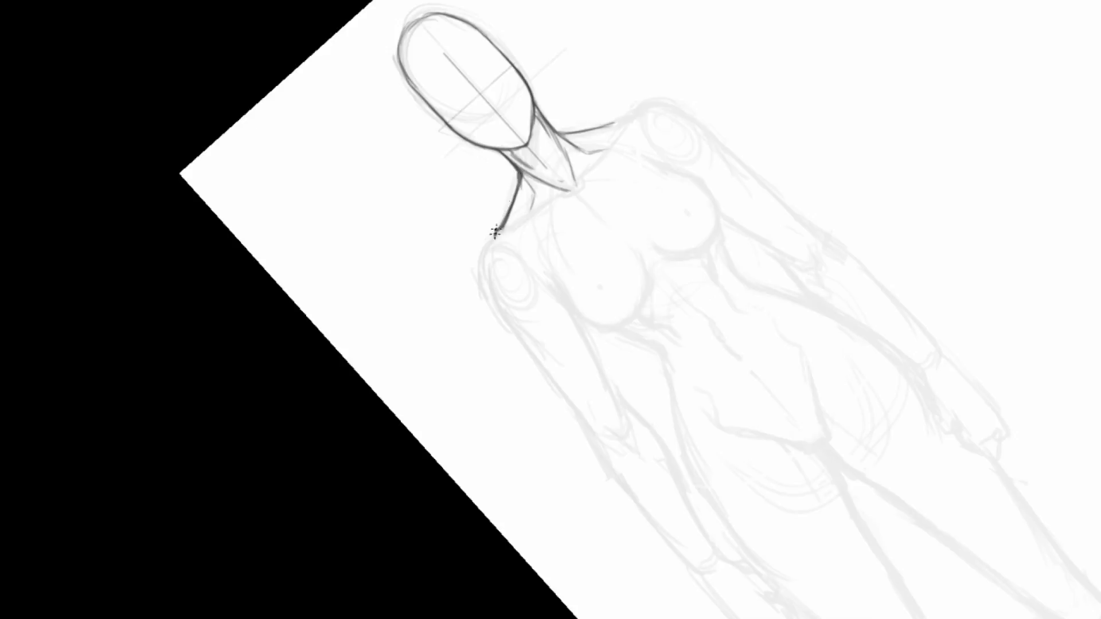
left_click_drag(485, 248, 483, 250)
mouse_move(500, 231)
left_mouse_down()
mouse_move(538, 215)
mouse_move(631, 110)
mouse_move(695, 111)
mouse_move(731, 233)
mouse_move(614, 294)
left_mouse_up()
key("ctrl+z")
key("ctrl+z")
key("r")
key("space")
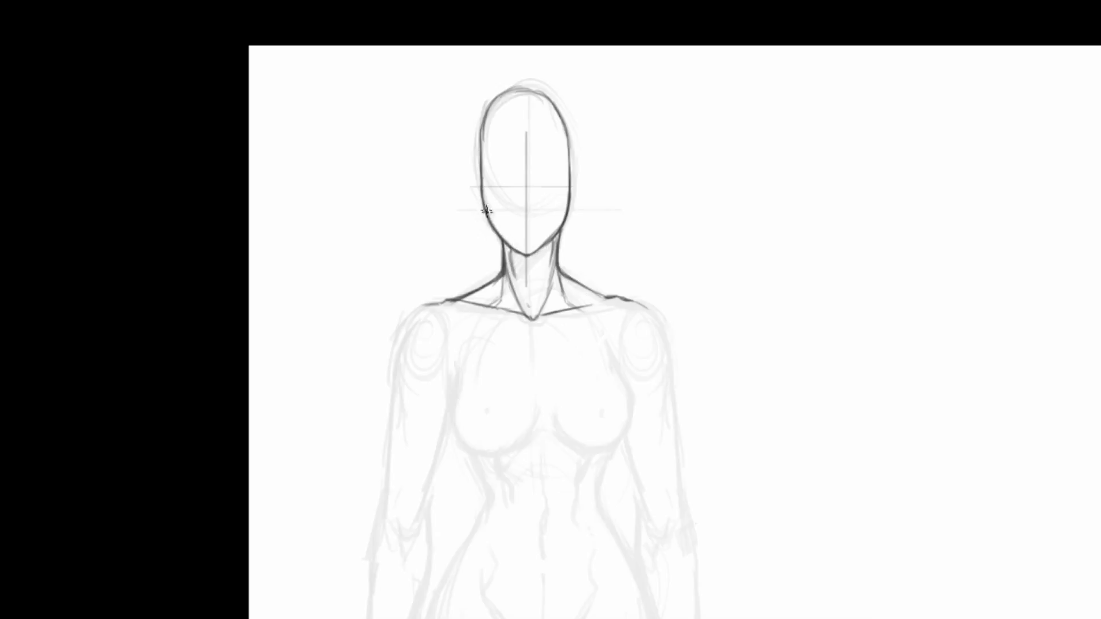
- Fill the triangular shadow under the jaw on the viewer's left side of the neck with solid dark strokes
key("r")
mouse_move(605, 197)
left_mouse_down()
mouse_move(500, 151)
mouse_move(465, 198)
left_mouse_up()
left_click_drag(488, 278, 494, 318)
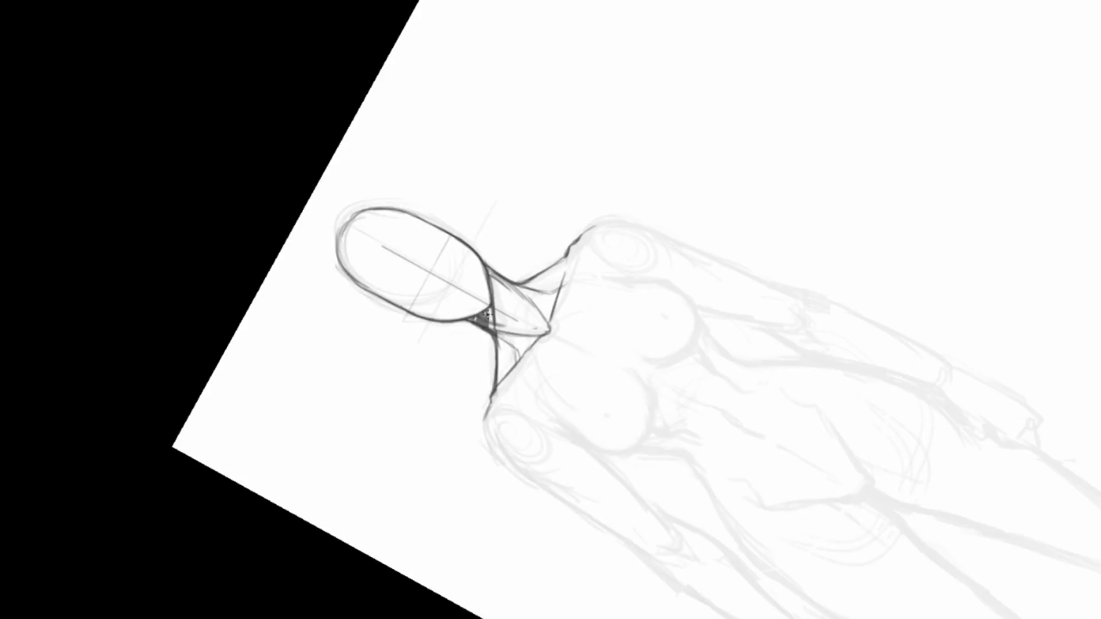
key("r")
mouse_move(509, 147)
left_mouse_down()
mouse_move(634, 226)
mouse_move(585, 161)
left_mouse_up()
key("ctrl+z")
key("r")
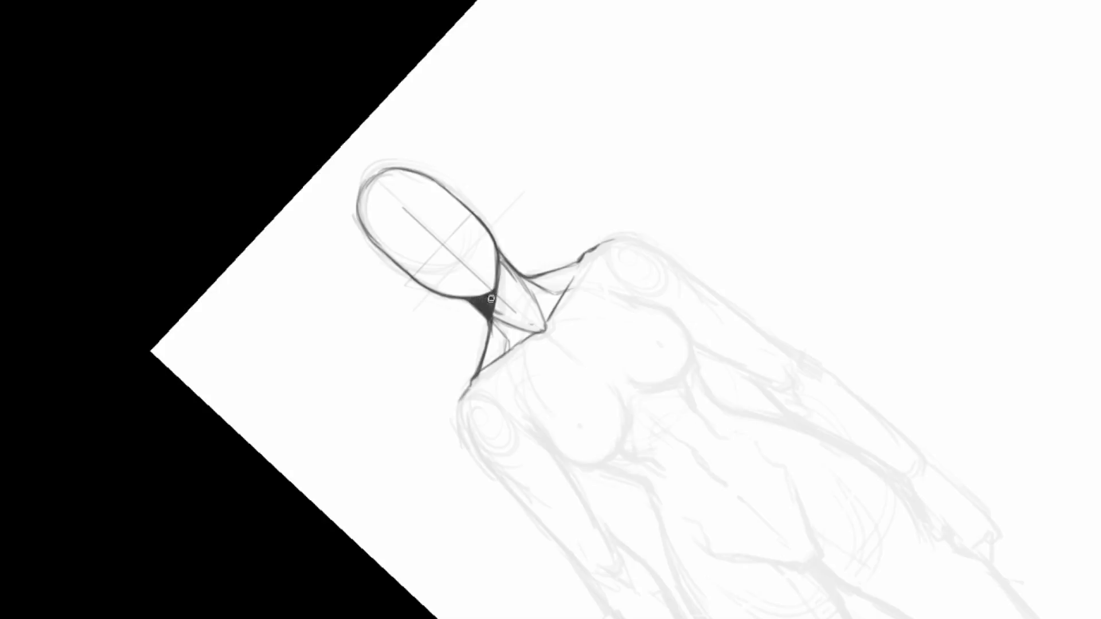
key("r")
left_click_drag(516, 93, 633, 210)
- Darken the line art to pure black with Levels by setting the white output level to 0
left_click(236, 259, "alt")
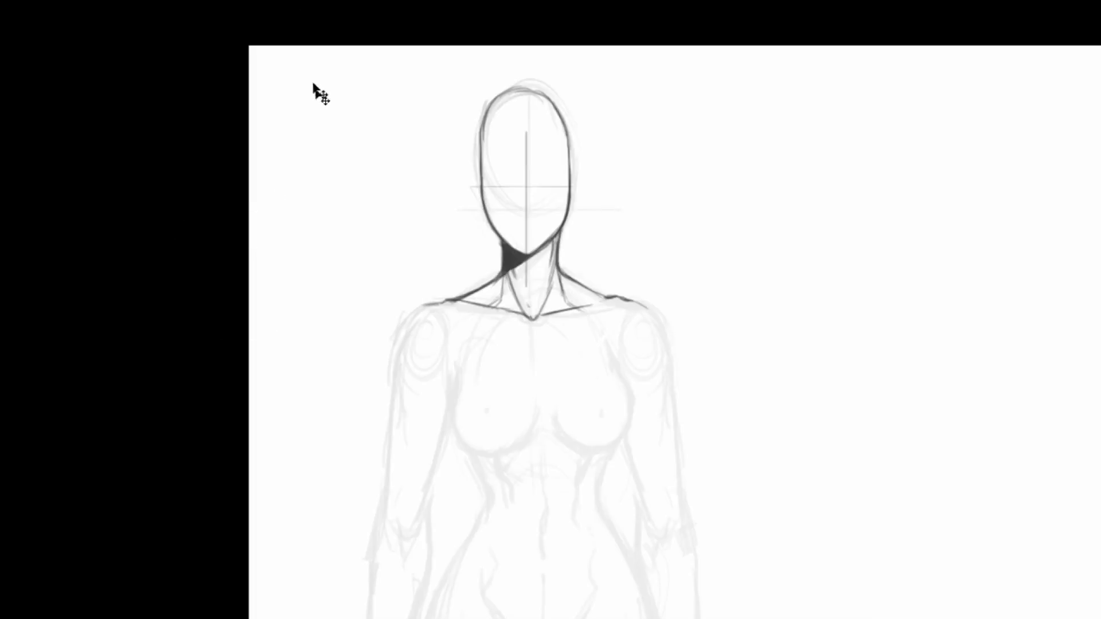
key("super+l")
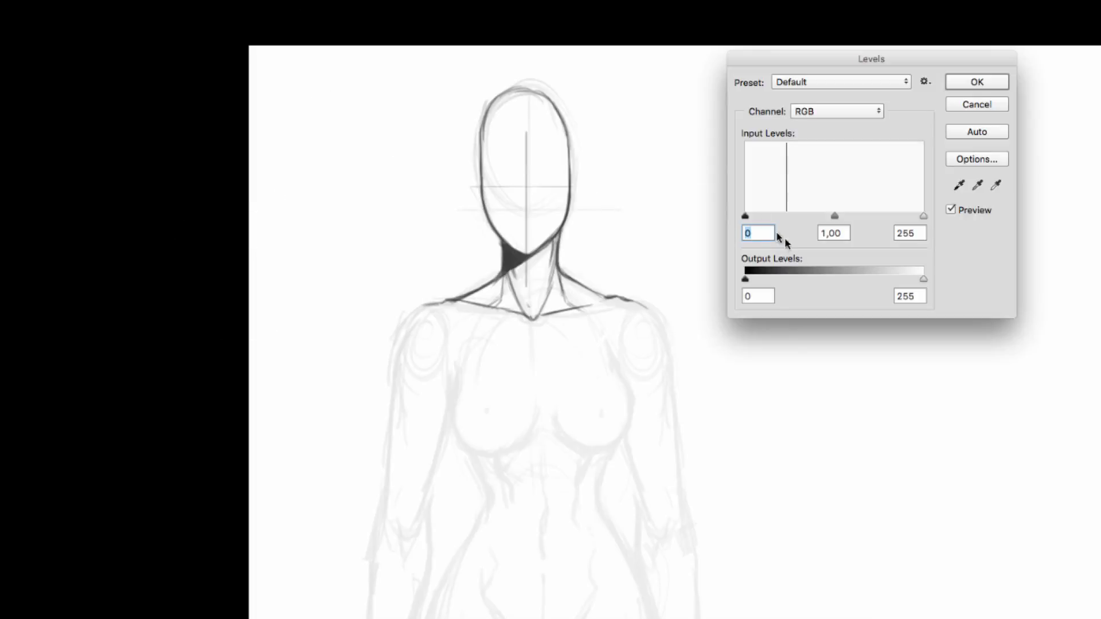
left_click_drag(922, 284, 681, 278)
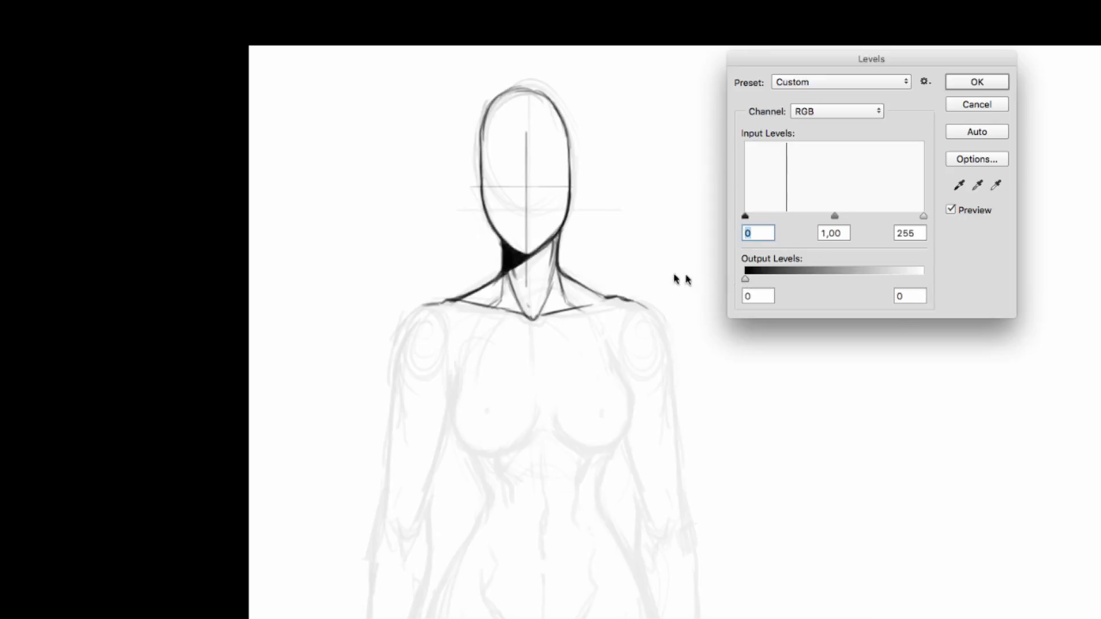
left_click(972, 85)
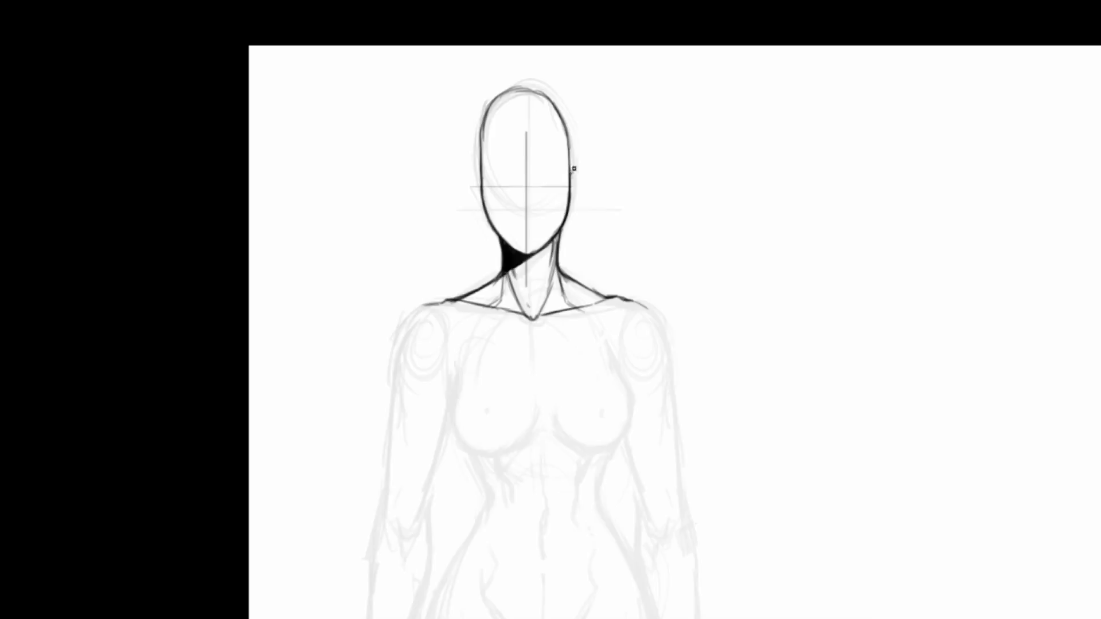
- Draw an ear on each side of the head at the height of the eye guide line
left_click_drag(574, 169, 573, 210)
left_click_drag(574, 169, 465, 169)
key("ctrl+z")
mouse_move(584, 282)
left_mouse_down()
mouse_move(567, 198)
mouse_move(576, 207)
mouse_move(559, 198)
mouse_move(572, 206)
left_mouse_up()
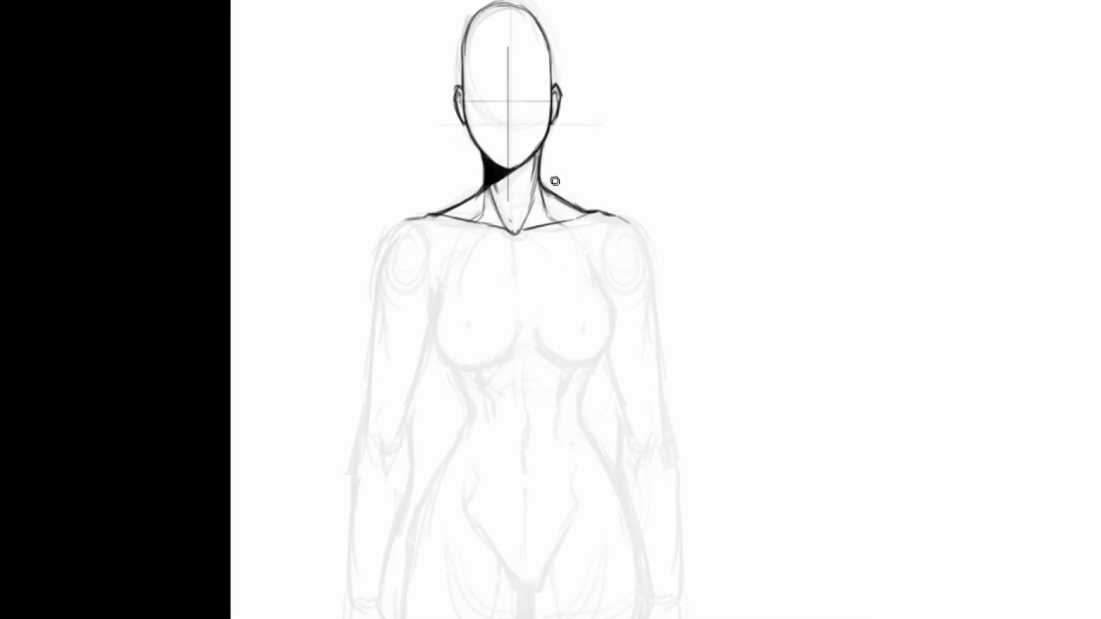
- Replace the face guides with a horizontal line level with the ear tops and a longer vertical centre line
left_click_drag(548, 150, 580, 223)
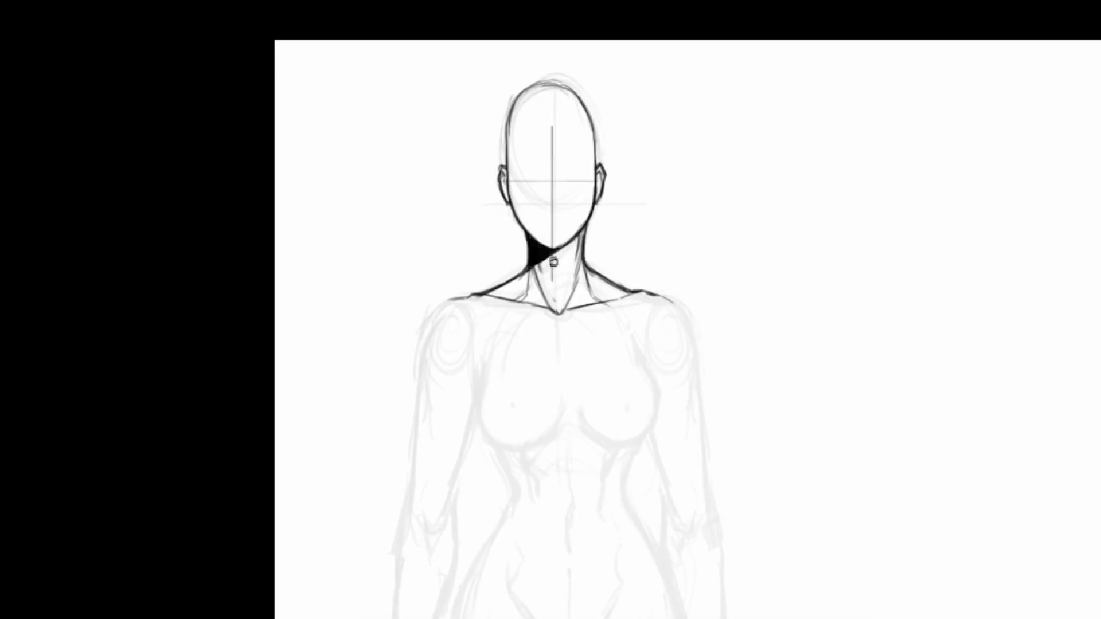
mouse_move(553, 243)
left_mouse_down()
mouse_move(543, 135)
mouse_move(567, 175)
mouse_move(594, 177)
mouse_move(520, 184)
mouse_move(590, 165)
left_mouse_up()
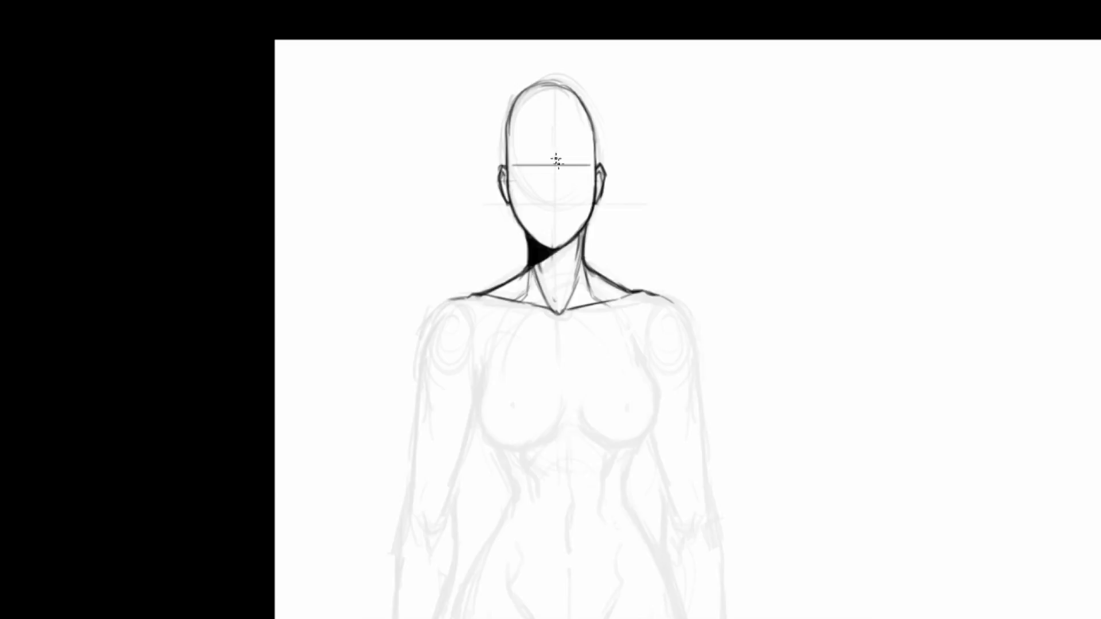
mouse_move(551, 118)
left_mouse_down()
mouse_move(561, 233)
mouse_move(553, 93)
left_mouse_up()
key("ctrl+z")
- Try circling the spiked shoulder armour on character design 1 in black
left_click_drag(629, 239, 615, 167)
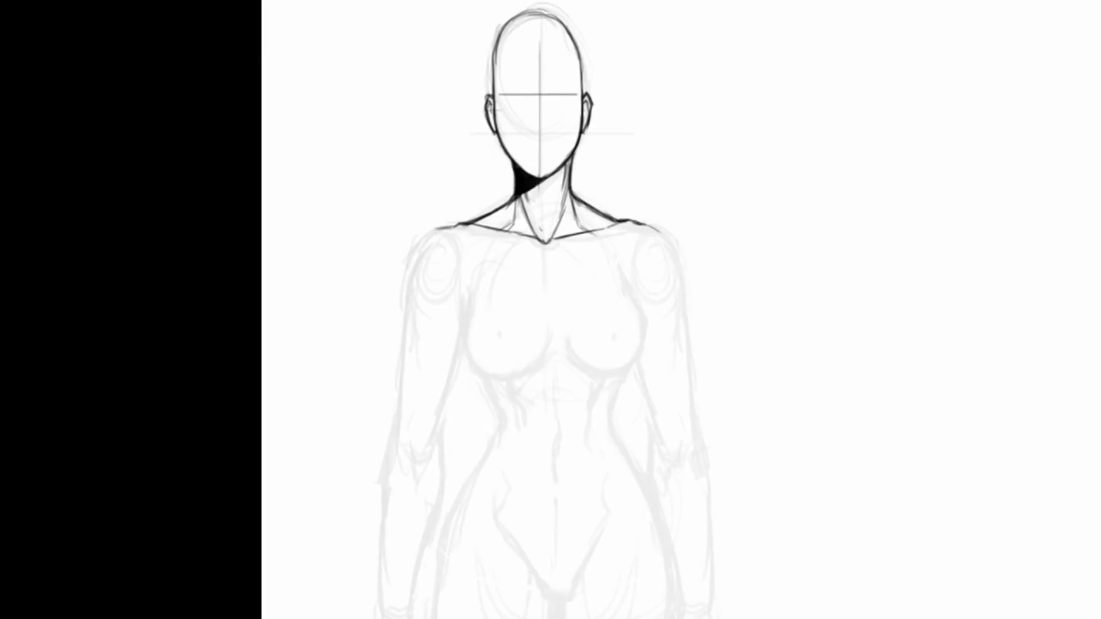
left_click_drag(901, 265, 656, 118)
mouse_move(791, 229)
left_mouse_down()
mouse_move(717, 176)
mouse_move(613, 160)
mouse_move(717, 262)
mouse_move(685, 271)
mouse_move(663, 146)
left_mouse_up()
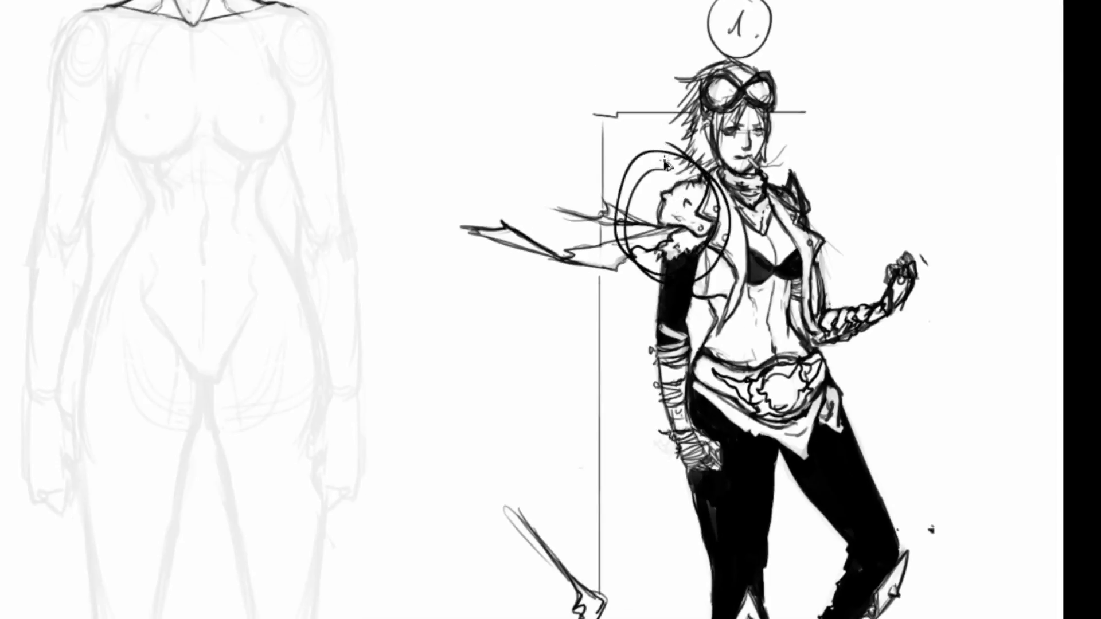
key("ctrl+z")
- Set the foreground colour to a fully saturated bright red
left_click(2, 172)
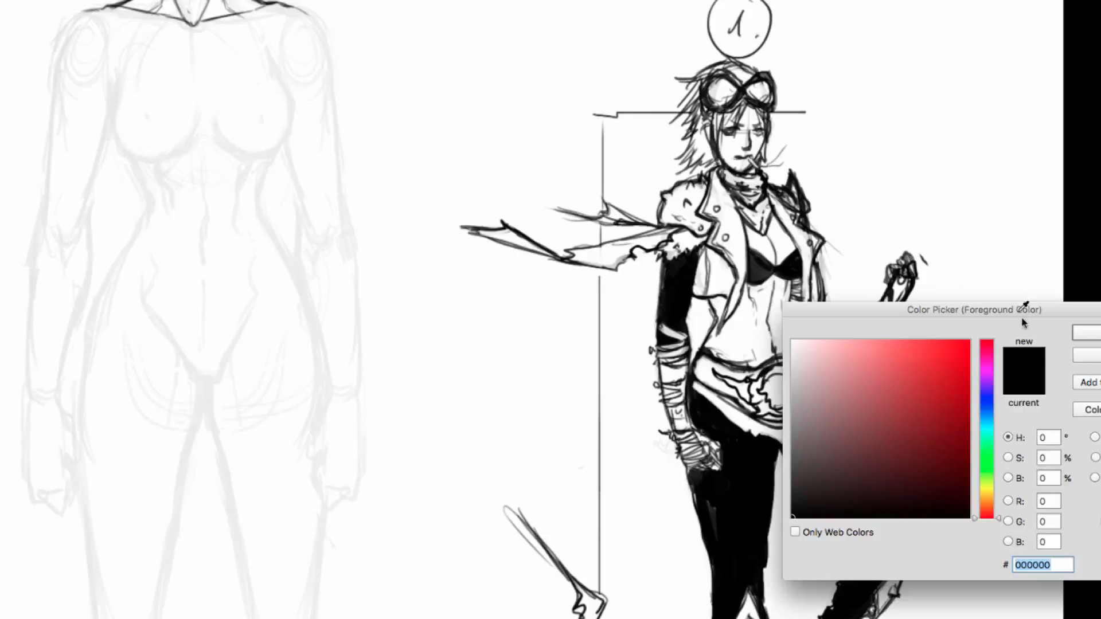
left_click(968, 340)
left_click(1084, 330)
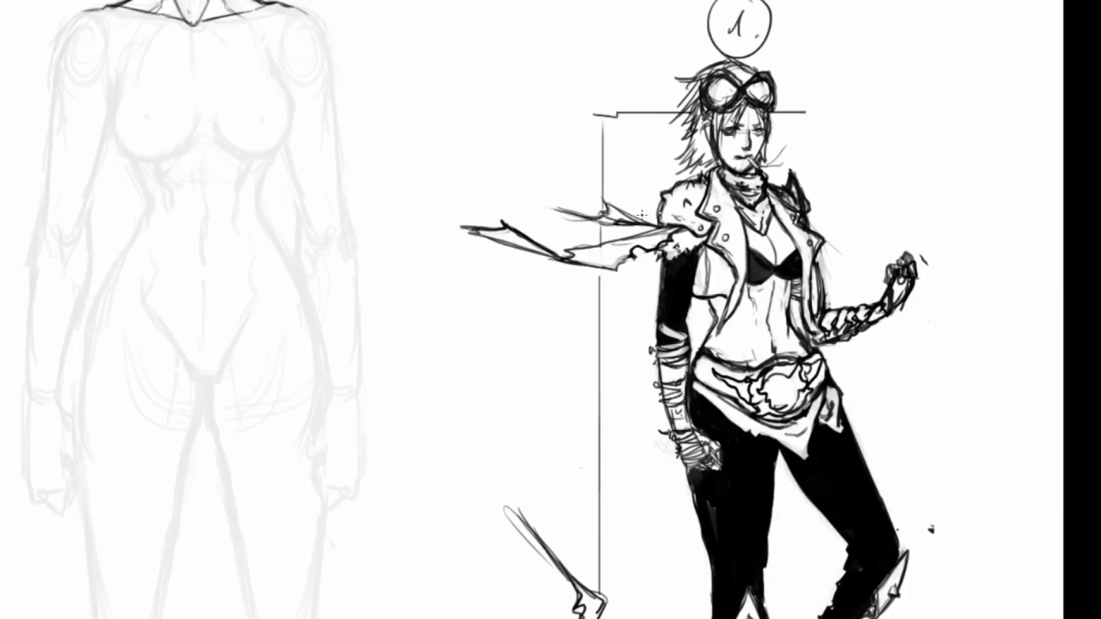
- Circle the shoulder armour and its long blades on design 1 in red, then undo the marking
mouse_move(689, 186)
left_mouse_down()
mouse_move(708, 229)
mouse_move(688, 166)
mouse_move(637, 247)
mouse_move(492, 282)
mouse_move(659, 281)
mouse_move(490, 253)
mouse_move(648, 229)
left_mouse_up()
key("ctrl+z")
mouse_move(685, 168)
left_mouse_down()
mouse_move(643, 192)
mouse_move(479, 209)
mouse_move(513, 309)
mouse_move(662, 290)
mouse_move(682, 142)
left_mouse_up()
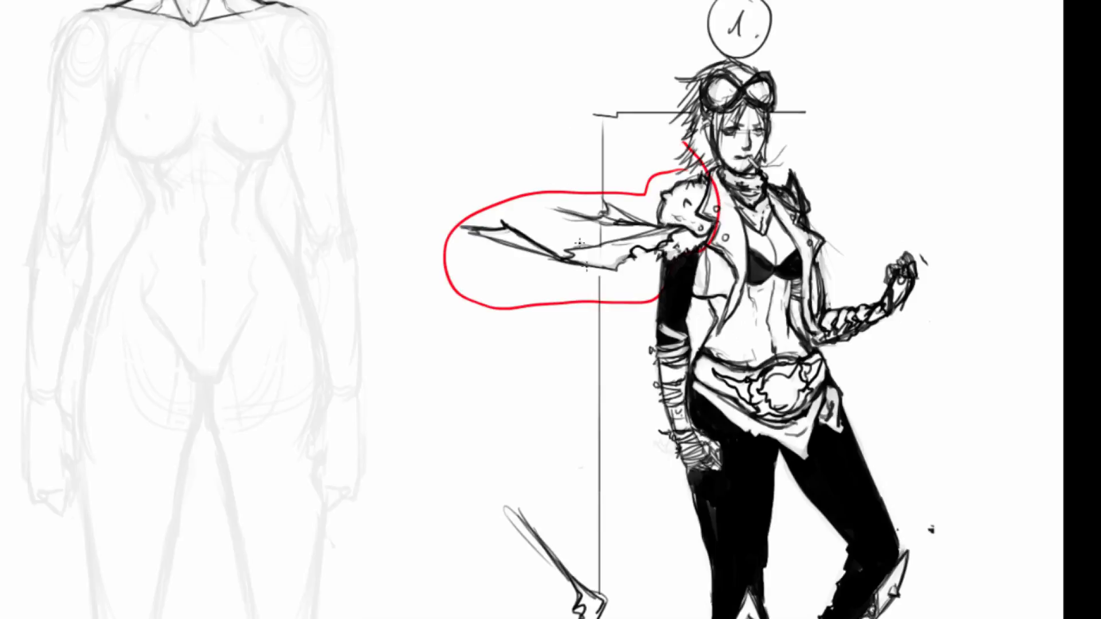
key("ctrl+z")
- Circle the jagged blades growing from the knee of design 1 in red, then undo the marking
left_click_drag(671, 348, 594, 104)
mouse_move(546, 294)
left_mouse_down()
mouse_move(399, 427)
mouse_move(623, 467)
mouse_move(514, 221)
left_mouse_up()
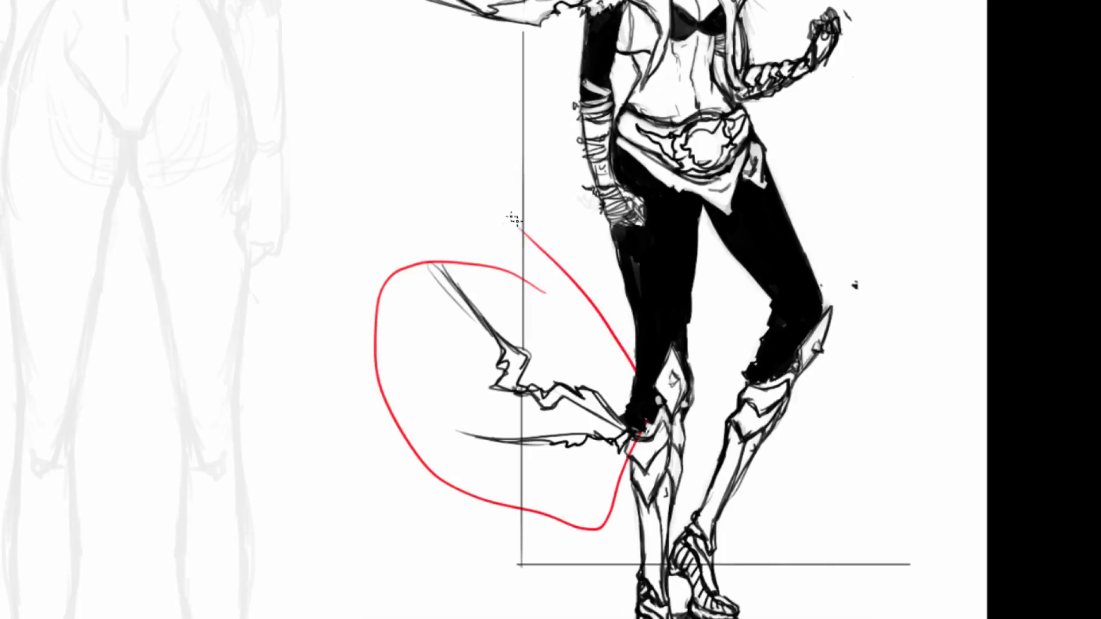
key("ctrl+z")
- Circle the goggles on the head of design 1 in red, then undo the marking
mouse_move(591, 262)
left_mouse_down()
mouse_move(522, 439)
mouse_move(583, 497)
left_mouse_up()
left_click_drag(687, 191, 676, 281)
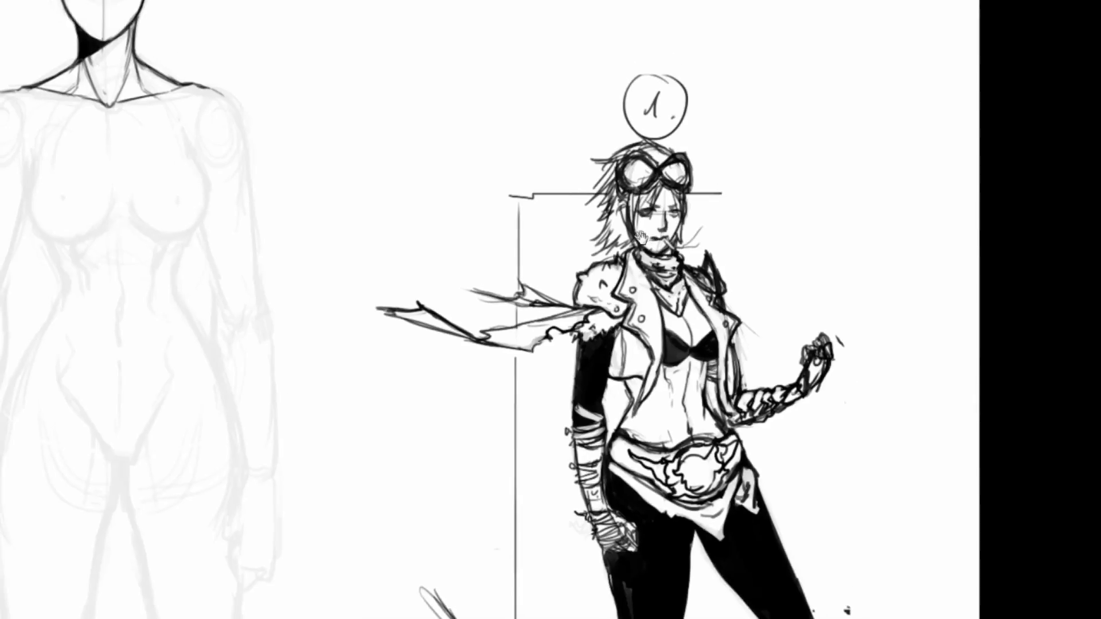
left_click_drag(640, 239, 672, 257)
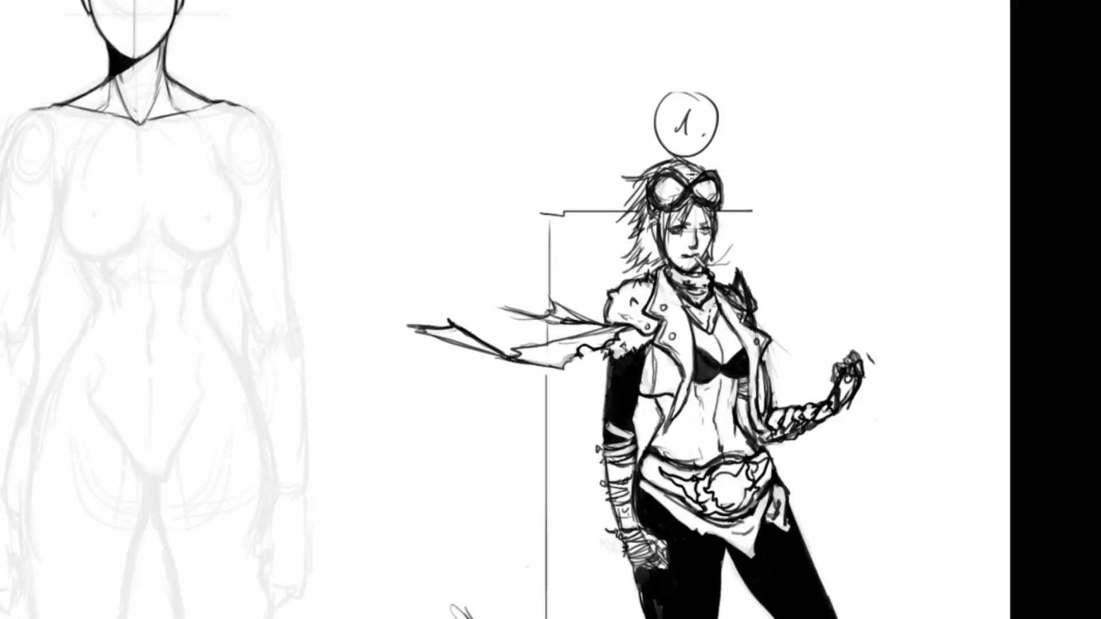
mouse_move(688, 156)
left_mouse_down()
mouse_move(665, 218)
mouse_move(716, 152)
mouse_move(625, 155)
left_mouse_up()
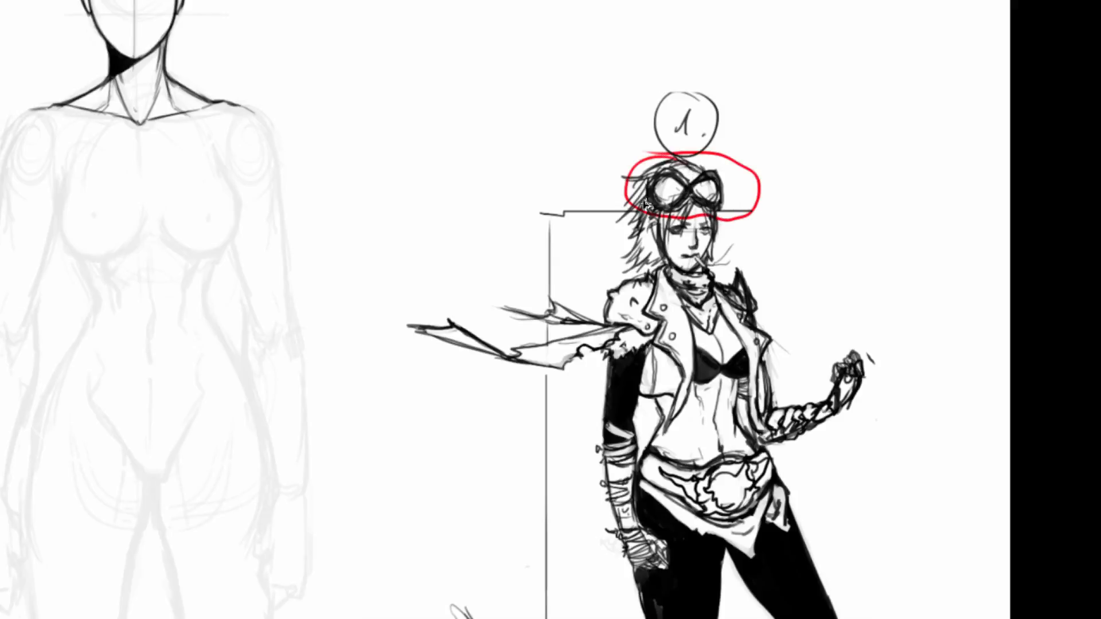
key("ctrl+z")
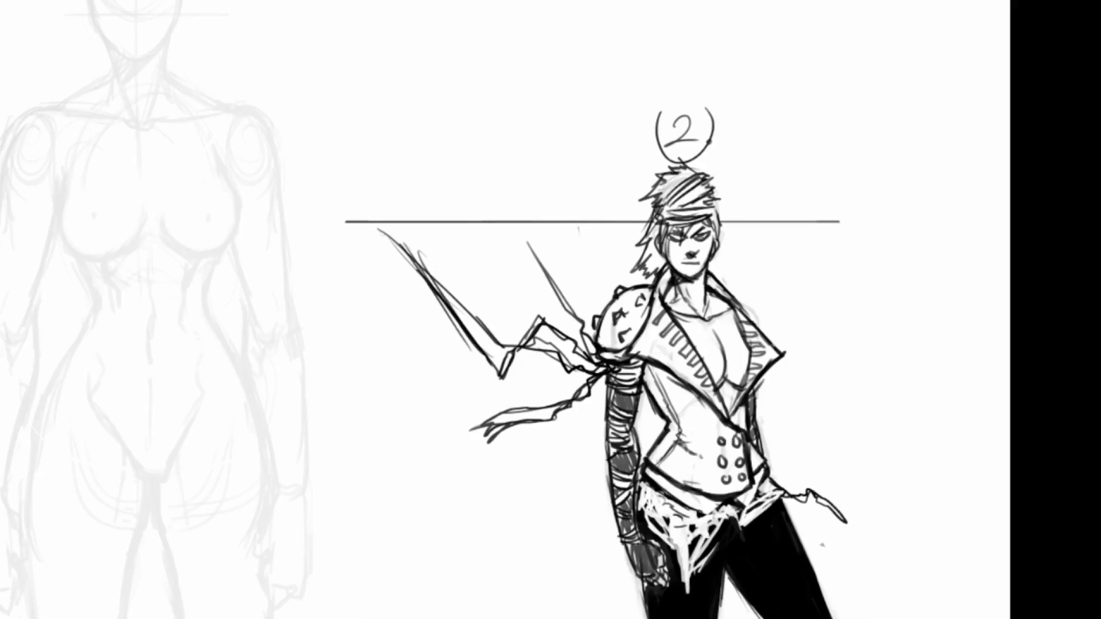
- Examine character design 2 from the head down to the boots and compare its legs with those of design 1
left_click_drag(754, 84, 748, 60)
left_click_drag(758, 148, 752, 80)
mouse_move(744, 139)
left_mouse_down()
mouse_move(745, 57)
mouse_move(729, 12)
left_mouse_up()
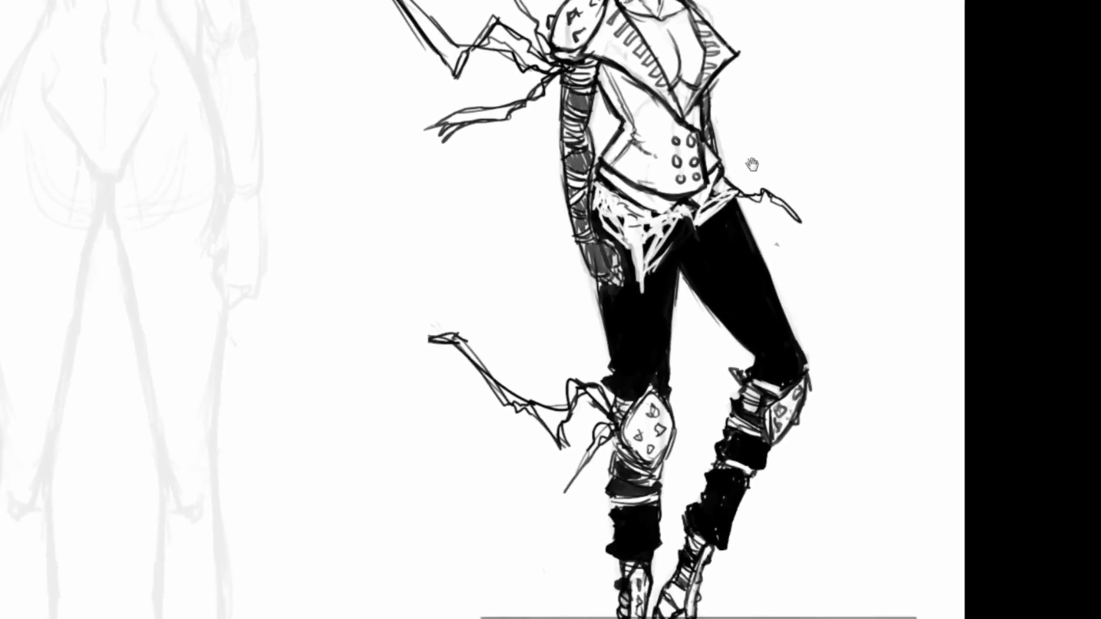
left_click_drag(755, 164, 746, 71)
left_click_drag(741, 140, 736, 75)
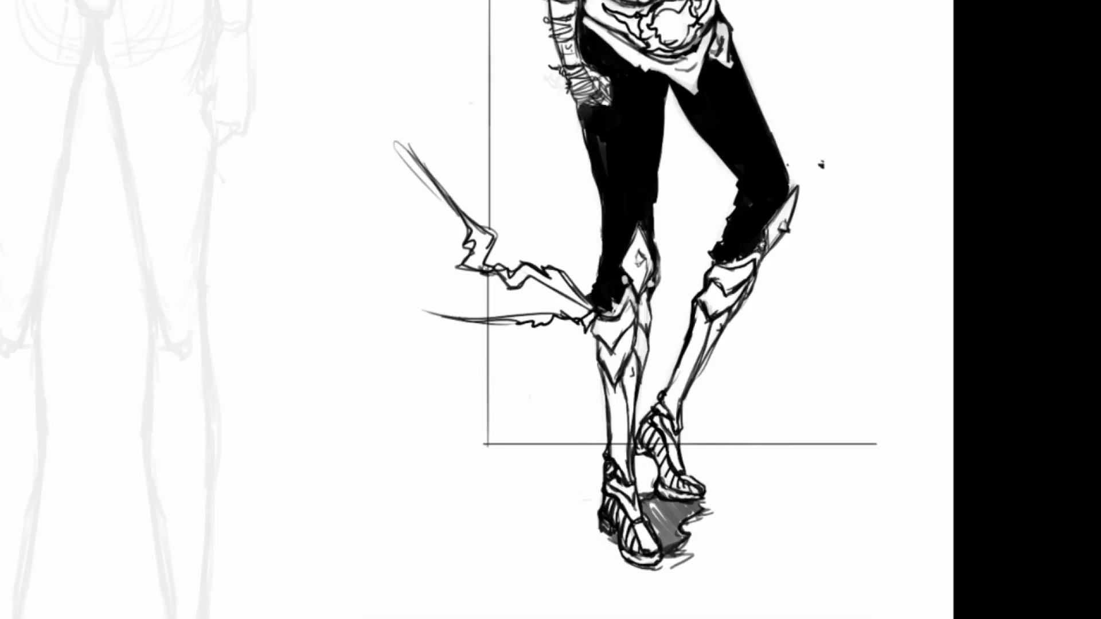
- Circle the lower-leg armour and boots of design 1 in red, then undo the marking
mouse_move(599, 235)
left_mouse_down()
mouse_move(536, 222)
mouse_move(596, 455)
left_mouse_up()
key("ctrl+z")
key("ctrl+z")
mouse_move(632, 219)
left_mouse_down()
mouse_move(559, 467)
mouse_move(665, 595)
mouse_move(776, 319)
mouse_move(817, 175)
mouse_move(749, 236)
mouse_move(672, 212)
mouse_move(574, 270)
left_mouse_up()
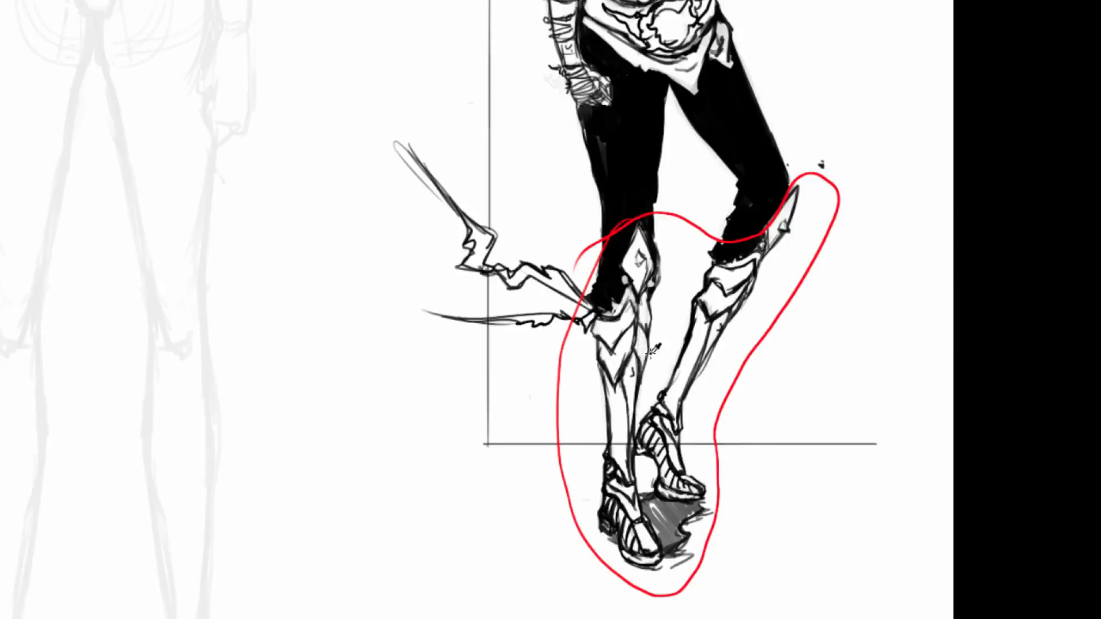
key("ctrl+z")
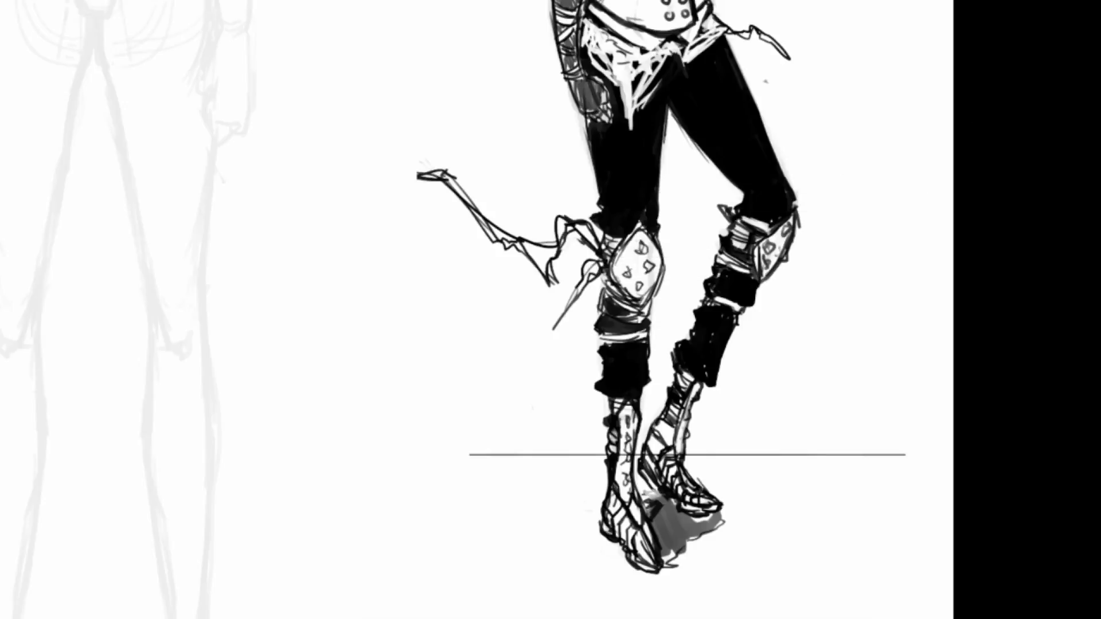
- Circle the studded knee pads of design 2 in red, then undo the markings
mouse_move(642, 207)
left_mouse_down()
mouse_move(566, 287)
mouse_move(631, 201)
mouse_move(691, 301)
mouse_move(599, 252)
left_mouse_up()
mouse_move(794, 203)
left_mouse_down()
mouse_move(802, 295)
mouse_move(803, 189)
left_mouse_up()
left_click_drag(762, 306, 750, 279)
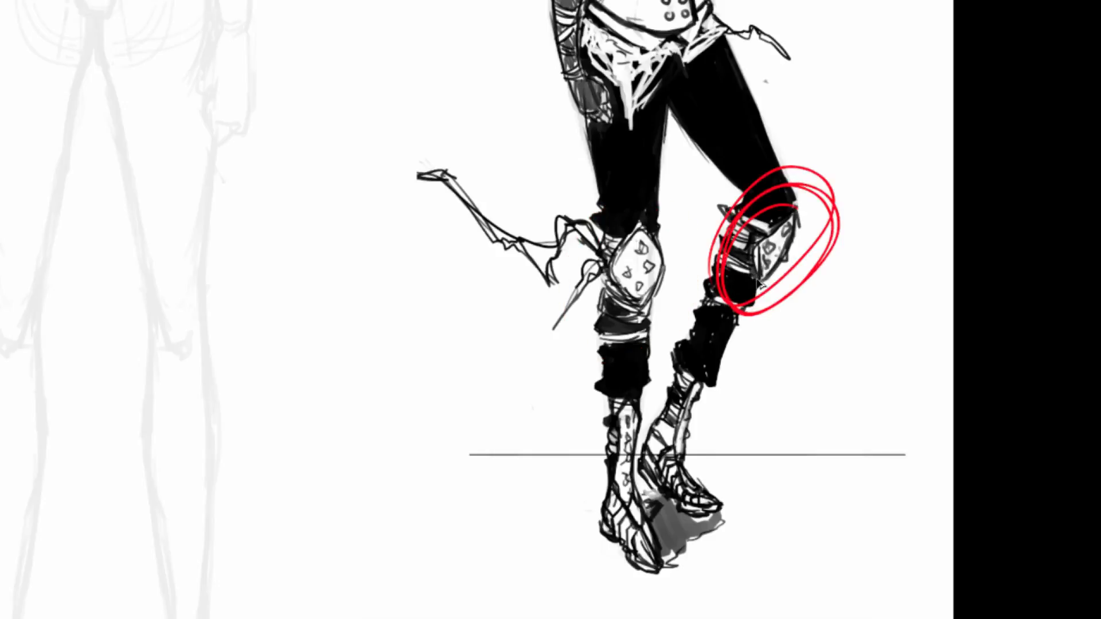
key("ctrl+z")
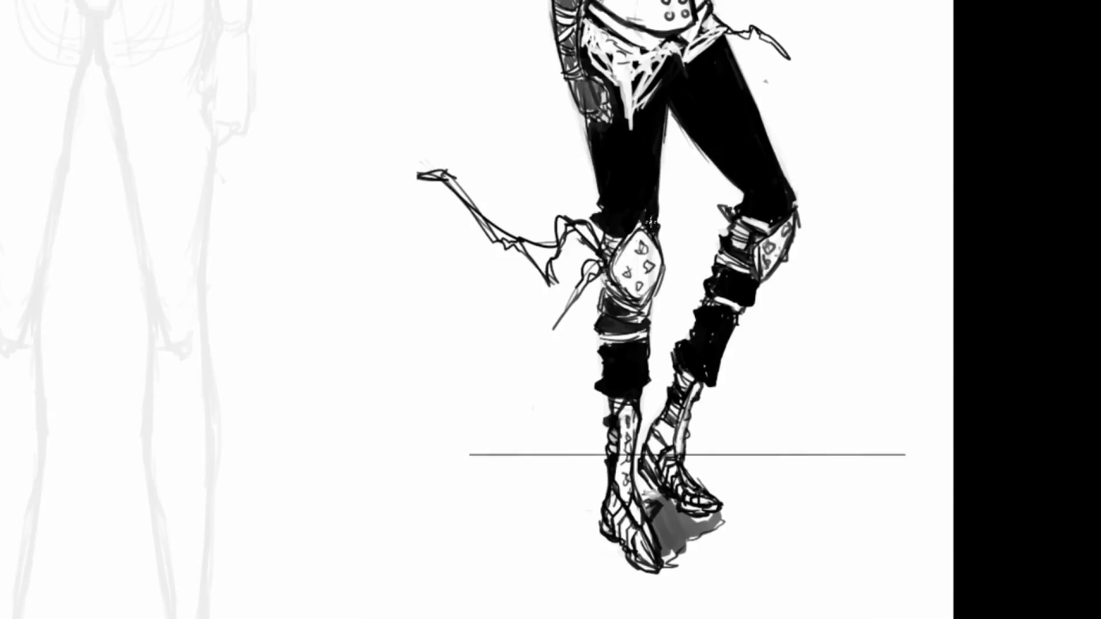
mouse_move(650, 218)
left_mouse_down()
mouse_move(623, 226)
mouse_move(599, 281)
mouse_move(664, 267)
mouse_move(635, 221)
left_mouse_up()
key("ctrl+z")
key("ctrl+z")
- Sketch a slimmer shin outline and the boot's upper edge in red over design 2's lower leg, then undo the strokes
mouse_move(613, 291)
left_mouse_down()
mouse_move(600, 329)
mouse_move(611, 424)
left_mouse_up()
mouse_move(606, 350)
left_mouse_down()
mouse_move(610, 302)
mouse_move(612, 319)
mouse_move(644, 340)
mouse_move(636, 436)
mouse_move(613, 427)
left_mouse_up()
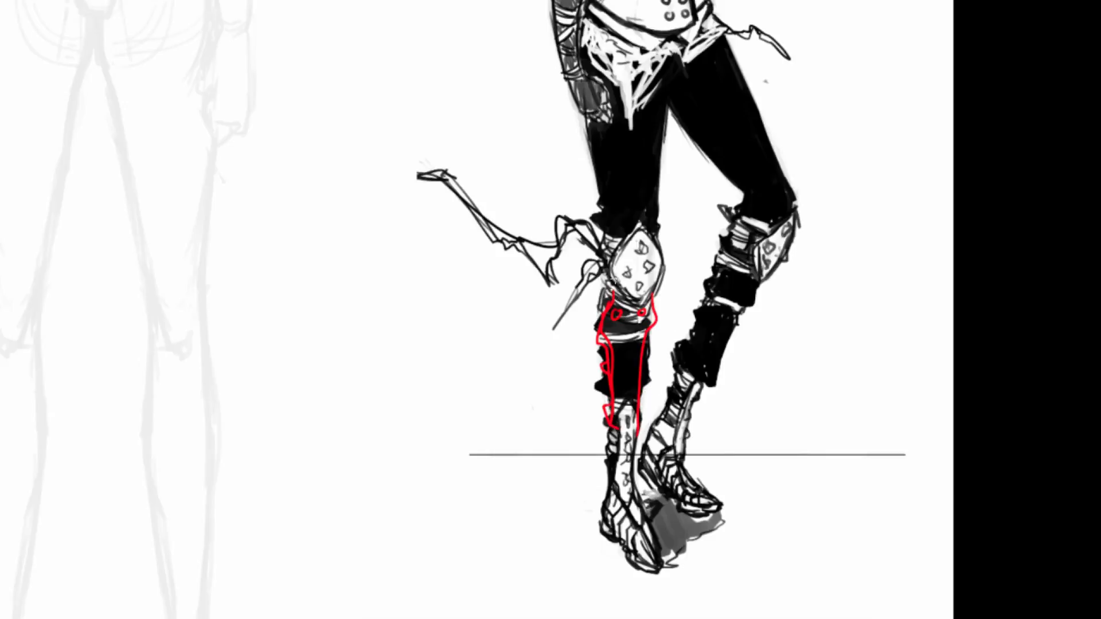
key("ctrl+z")
key("ctrl+z")
key("ctrl+z")
key("ctrl+z")
key("ctrl+z")
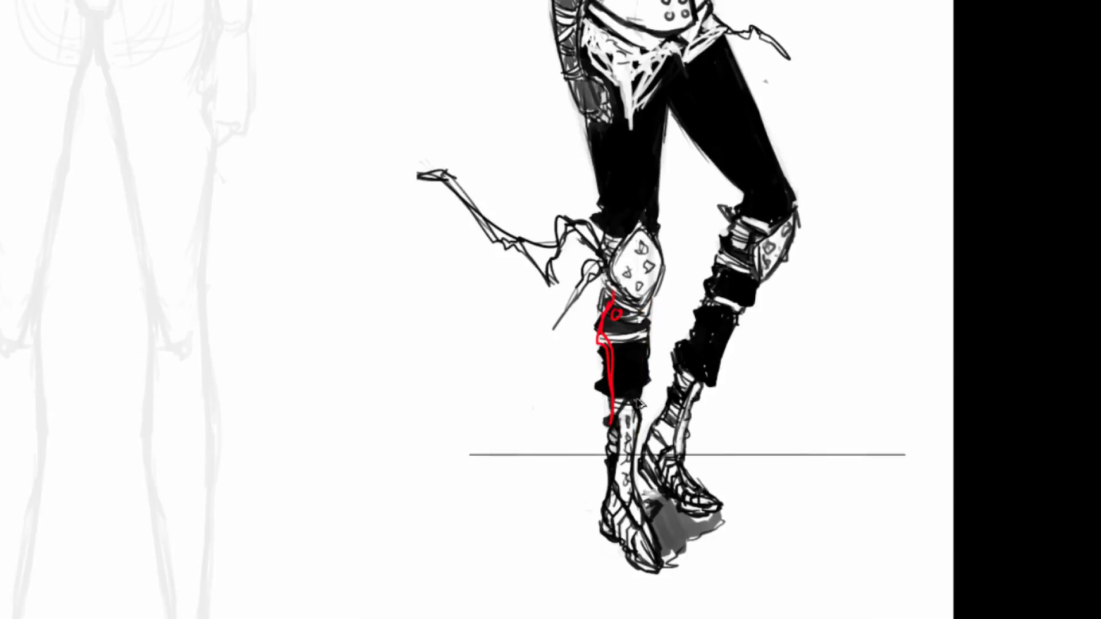
left_click_drag(637, 401, 608, 395)
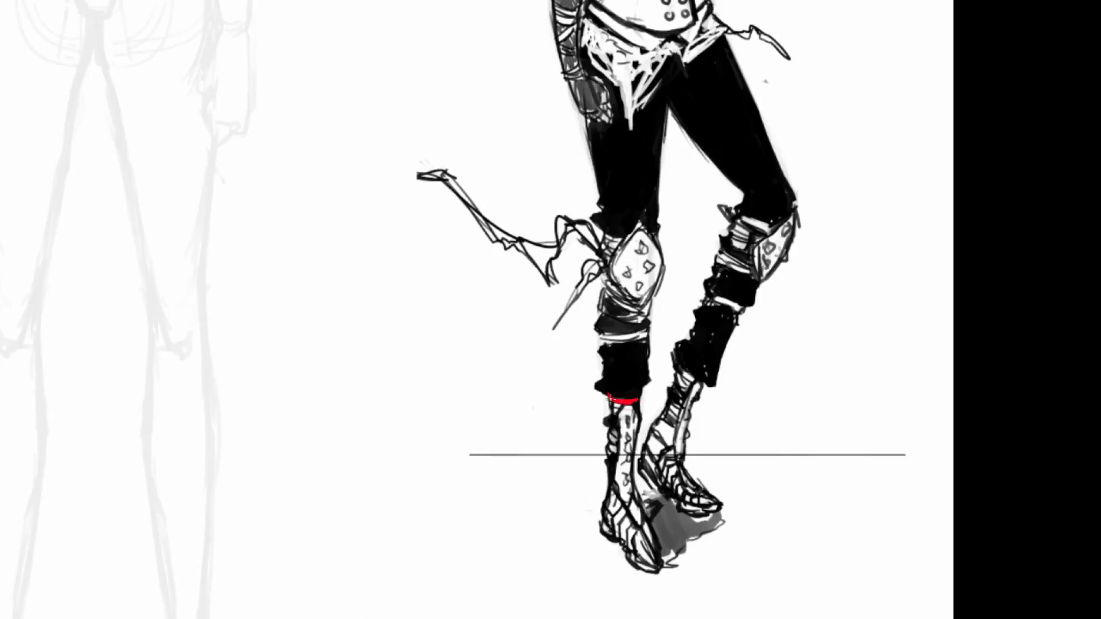
key("ctrl+z")
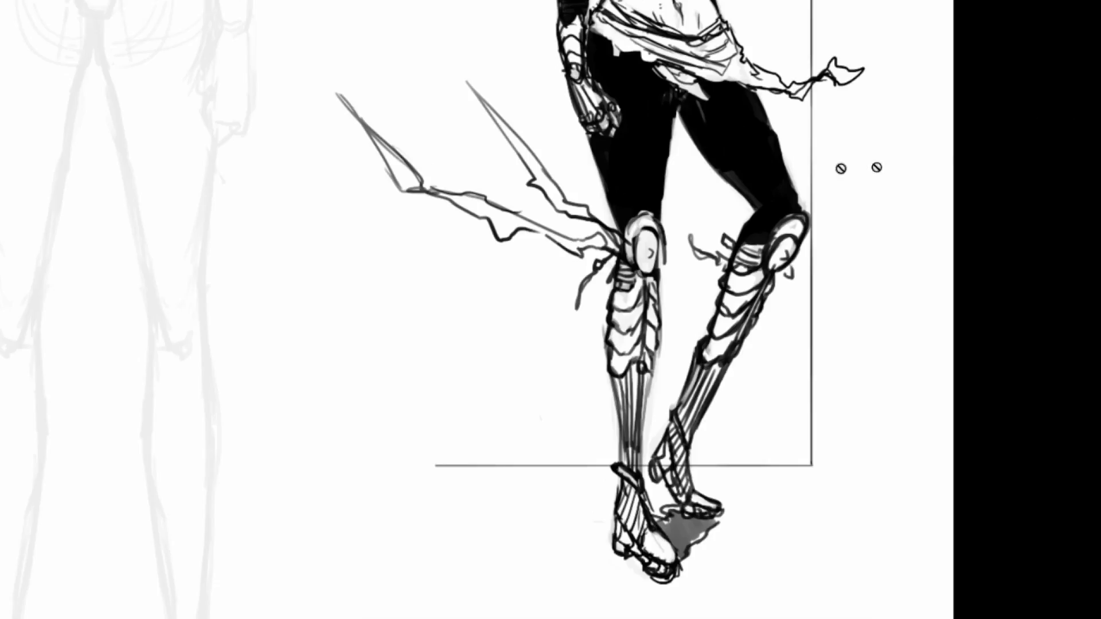
- Circle the forearm guard and gloved hand of design 3 in red, then undo the markings
left_click_drag(745, 189, 755, 336)
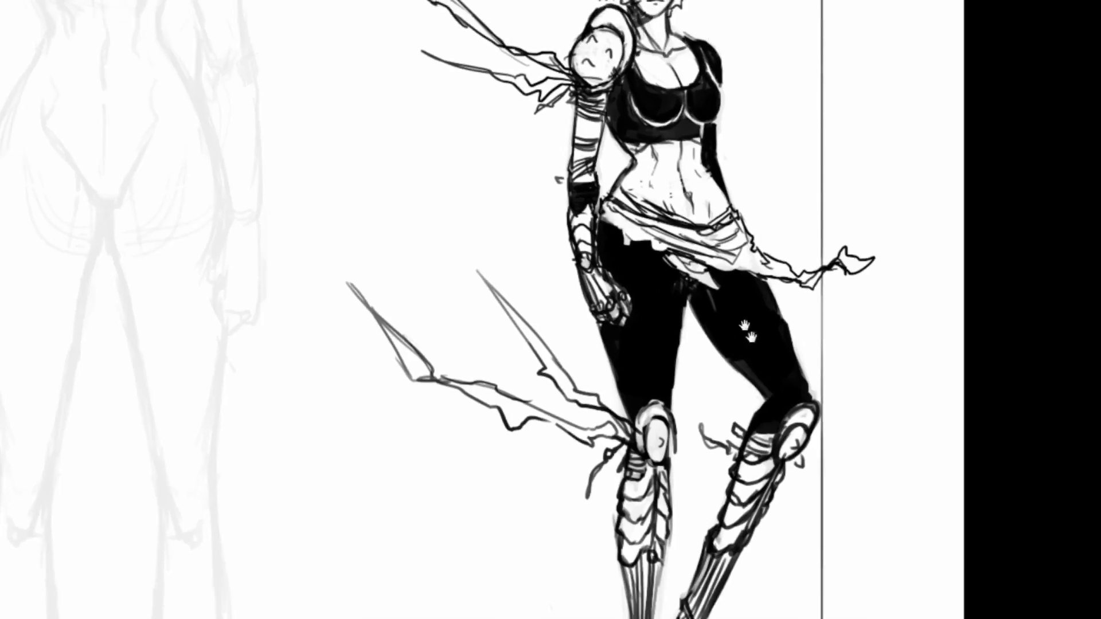
left_click_drag(717, 232, 713, 254)
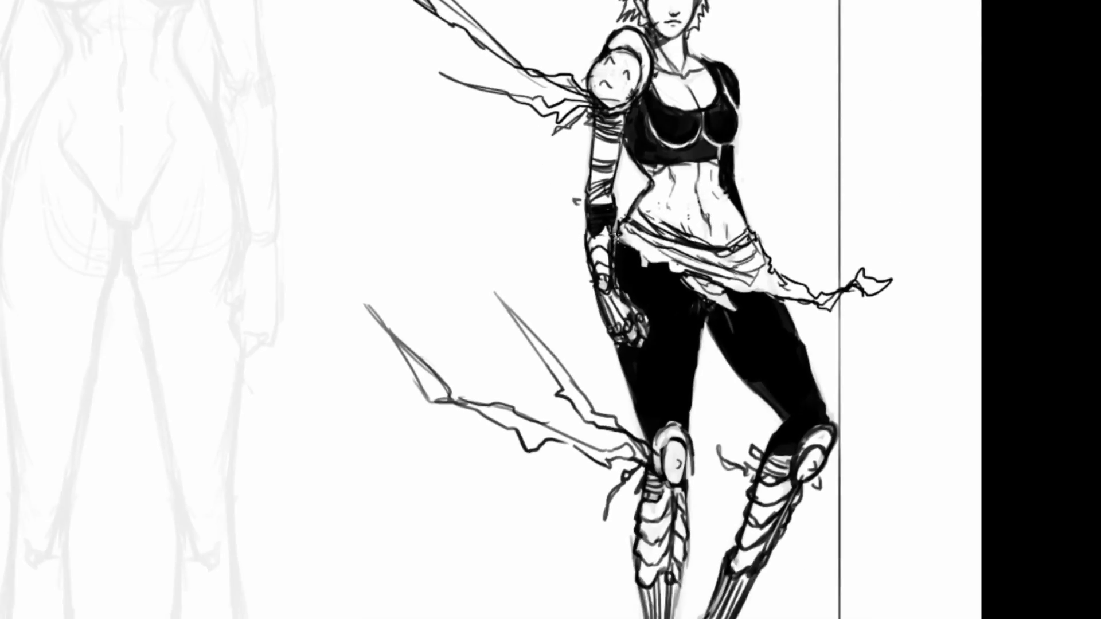
mouse_move(593, 218)
left_mouse_down()
mouse_move(579, 306)
mouse_move(659, 298)
mouse_move(565, 232)
mouse_move(566, 296)
left_mouse_up()
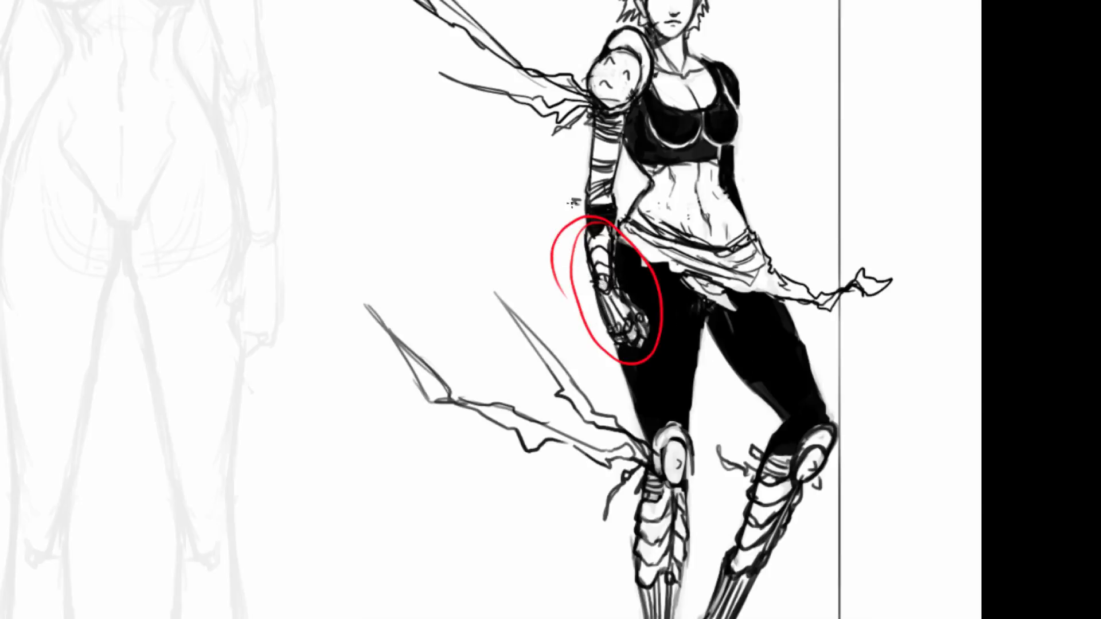
key("ctrl+z")
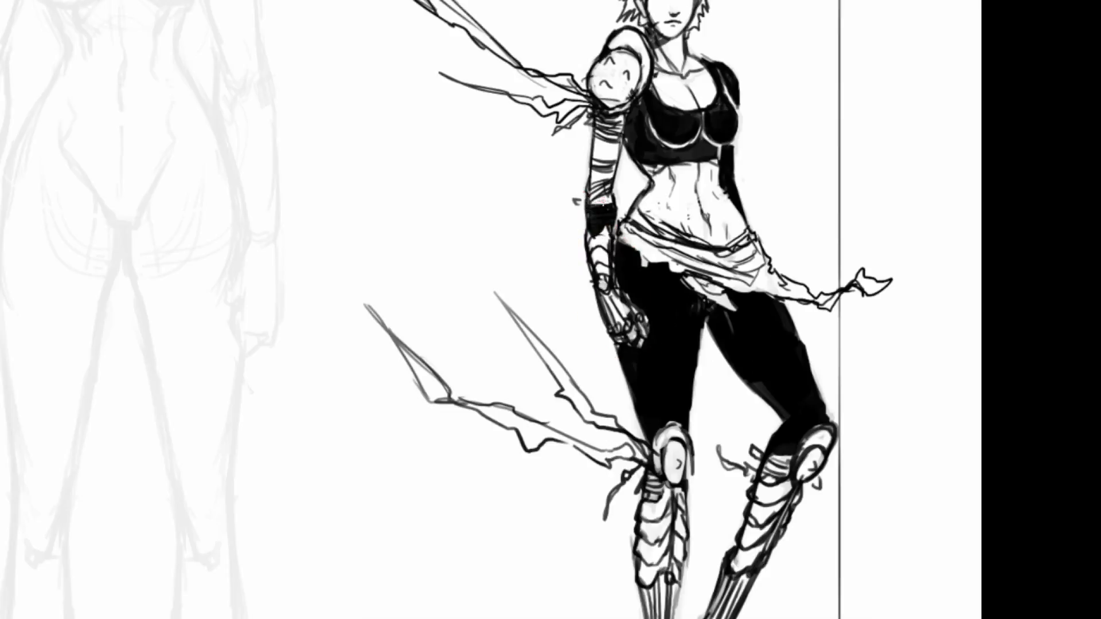
mouse_move(584, 195)
left_mouse_down()
mouse_move(613, 295)
mouse_move(570, 202)
left_mouse_up()
key("ctrl+z")
- Mark the round shoulder armour of design 3, then undo the marking
left_click_drag(620, 185, 606, 308)
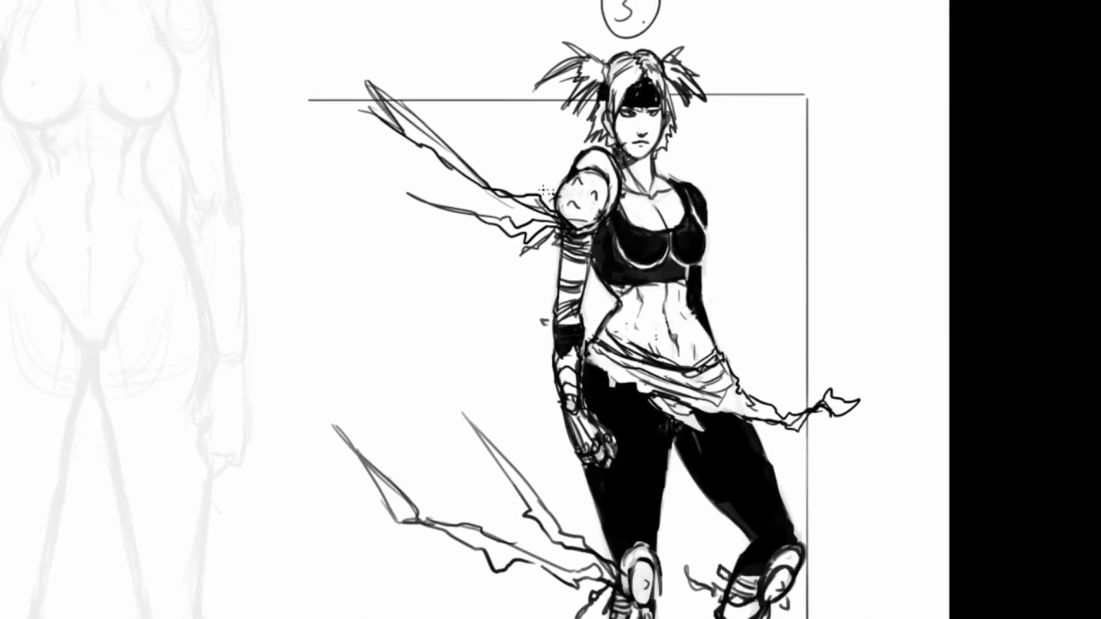
mouse_move(556, 173)
left_mouse_down()
mouse_move(607, 206)
mouse_move(606, 147)
mouse_move(574, 266)
left_mouse_up()
key("ctrl+z")
- Compare the legs of designs 1 and 3, circle design 3's ribbed lower shin in red, then undo the marking
scroll(576, 270, "down", 5)
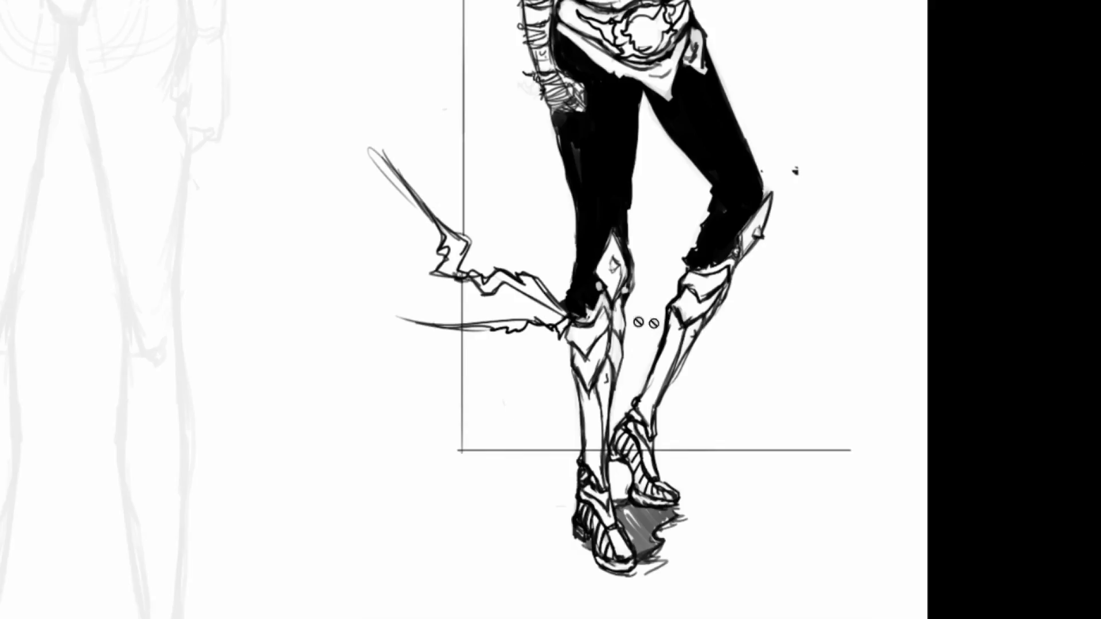
left_click(595, 304)
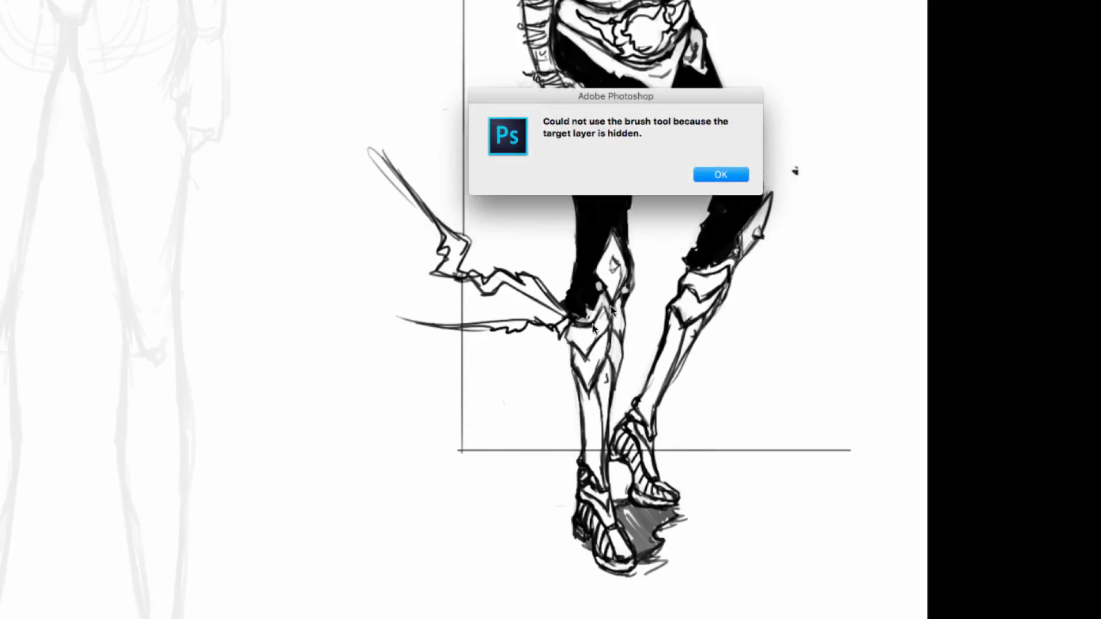
left_click(743, 180)
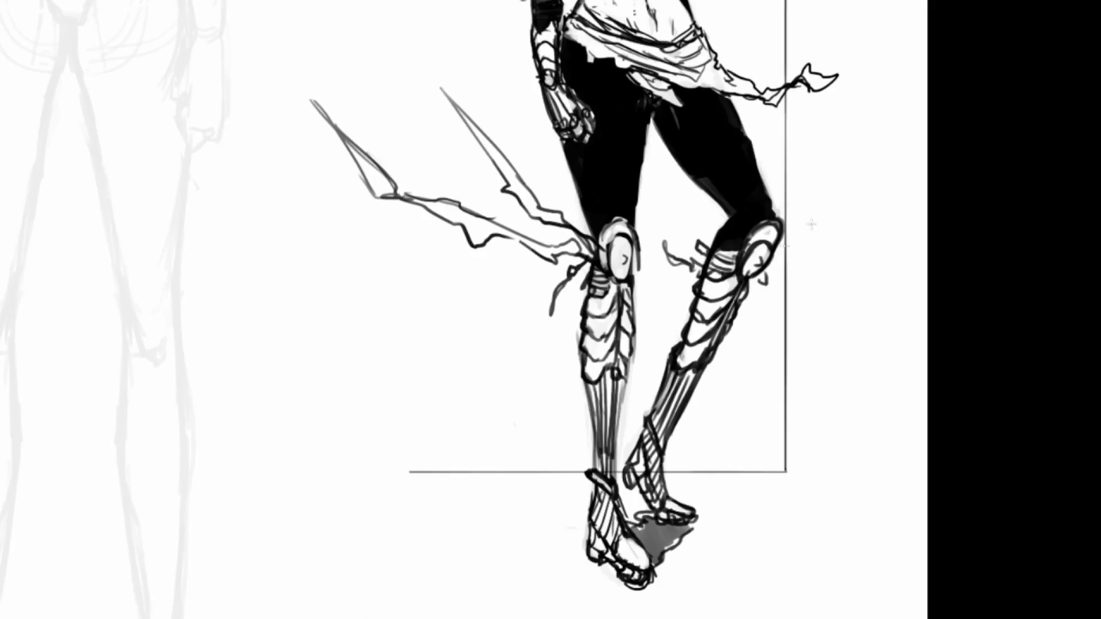
mouse_move(616, 373)
left_mouse_down()
mouse_move(583, 384)
mouse_move(582, 450)
mouse_move(595, 479)
mouse_move(628, 366)
left_mouse_up()
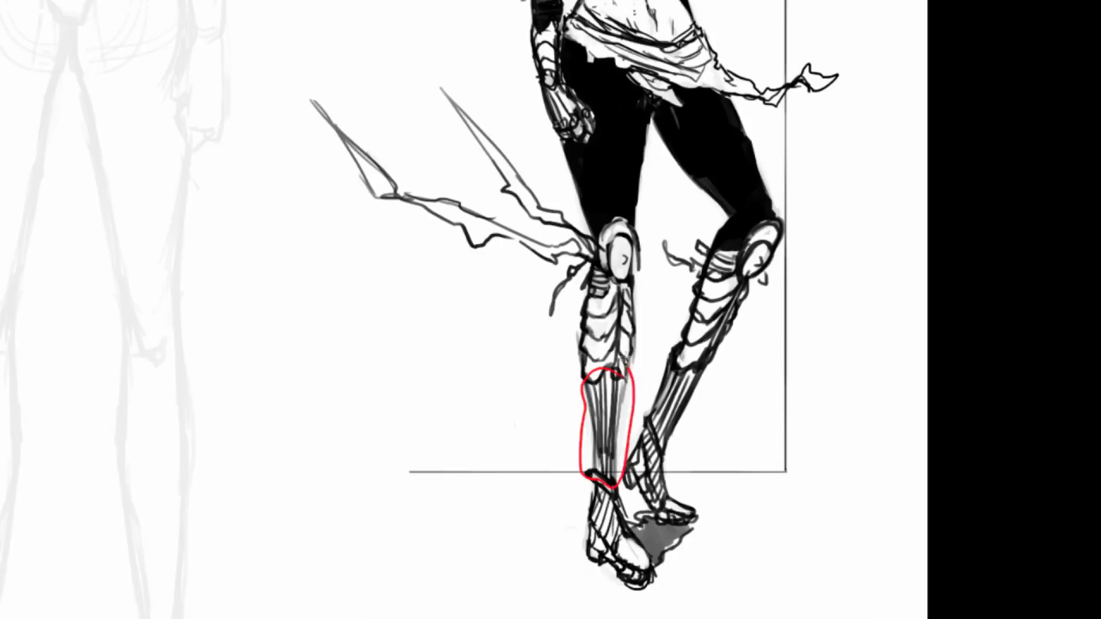
key("ctrl+z")
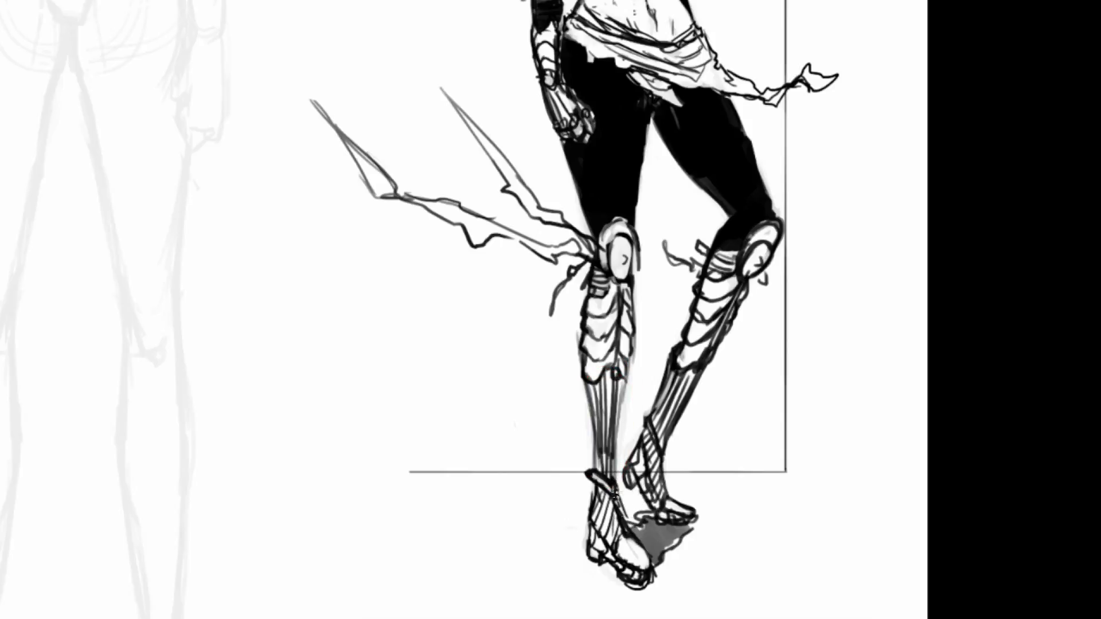
- Mark design 3's foot and outline its lower shin and boot together in red, then remove the markings
left_click_drag(620, 504, 617, 421)
left_click_drag(624, 512, 659, 573)
key("ctrl+z")
key("ctrl+z")
key("ctrl+z")
mouse_move(619, 374)
left_mouse_down()
mouse_move(563, 427)
mouse_move(634, 609)
mouse_move(625, 379)
left_mouse_up()
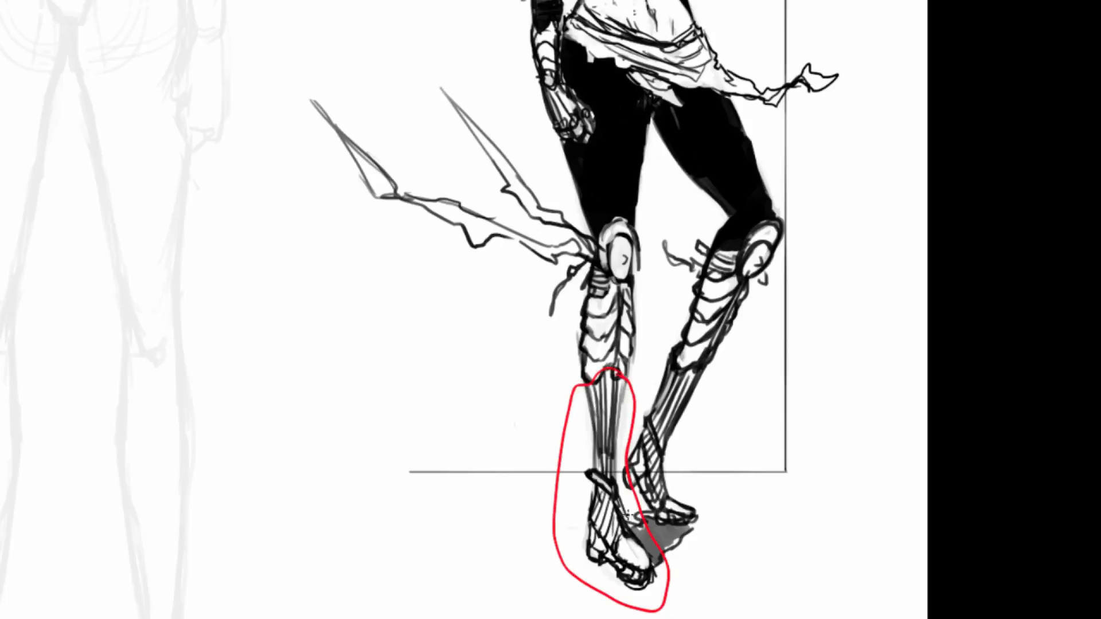
key("Delete")
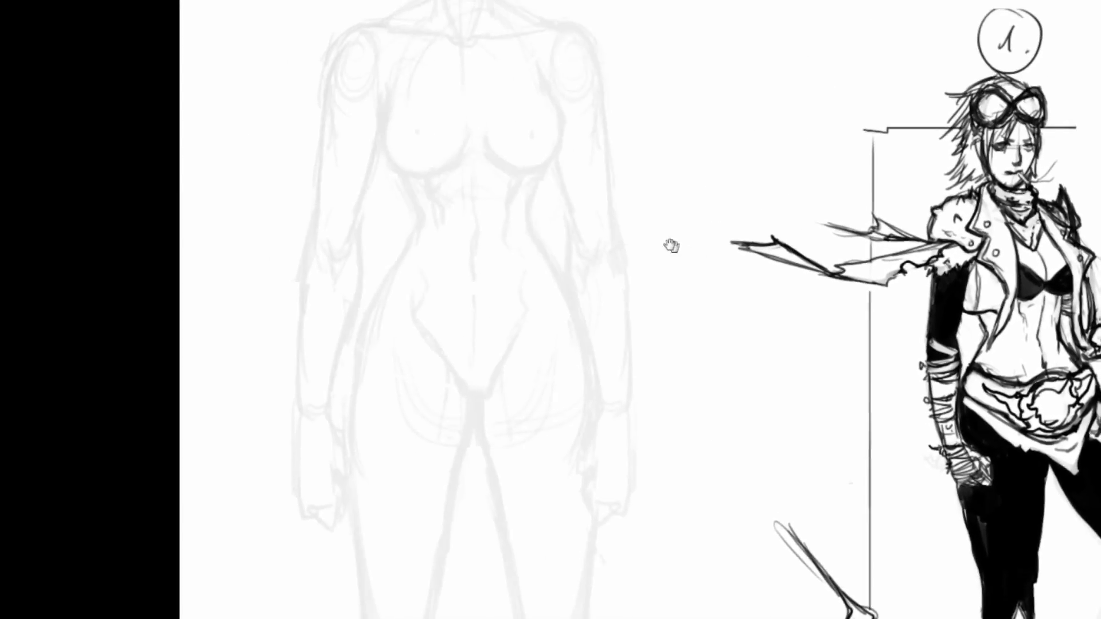
- Mark the bladed shoulder and the wrapped arm of design 1 beside the faded body sketch, then undo the strokes
left_click_drag(671, 246, 731, 307)
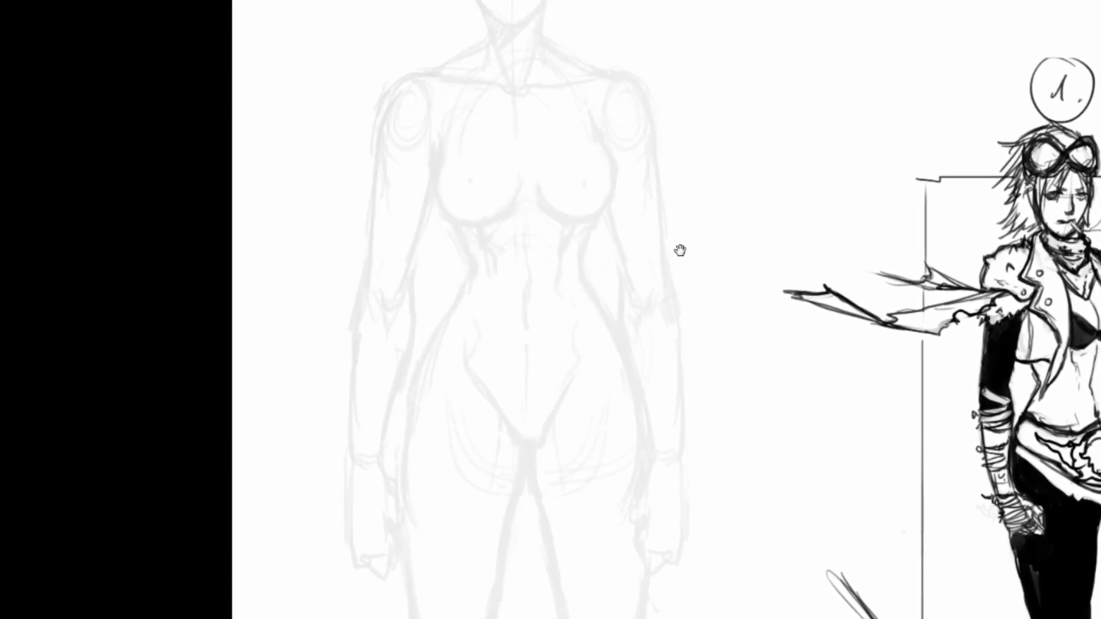
left_click_drag(677, 235, 702, 250)
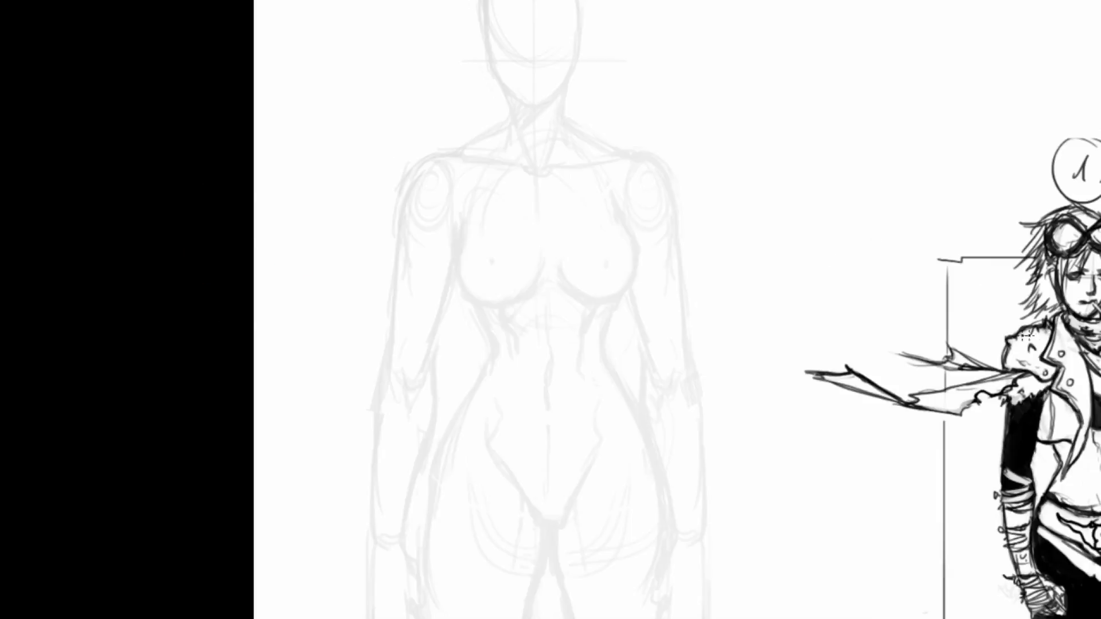
left_click_drag(1033, 350, 937, 301)
mouse_move(940, 231)
left_mouse_down()
mouse_move(864, 217)
mouse_move(907, 436)
left_mouse_up()
key("ctrl+z")
left_click_drag(893, 389, 940, 596)
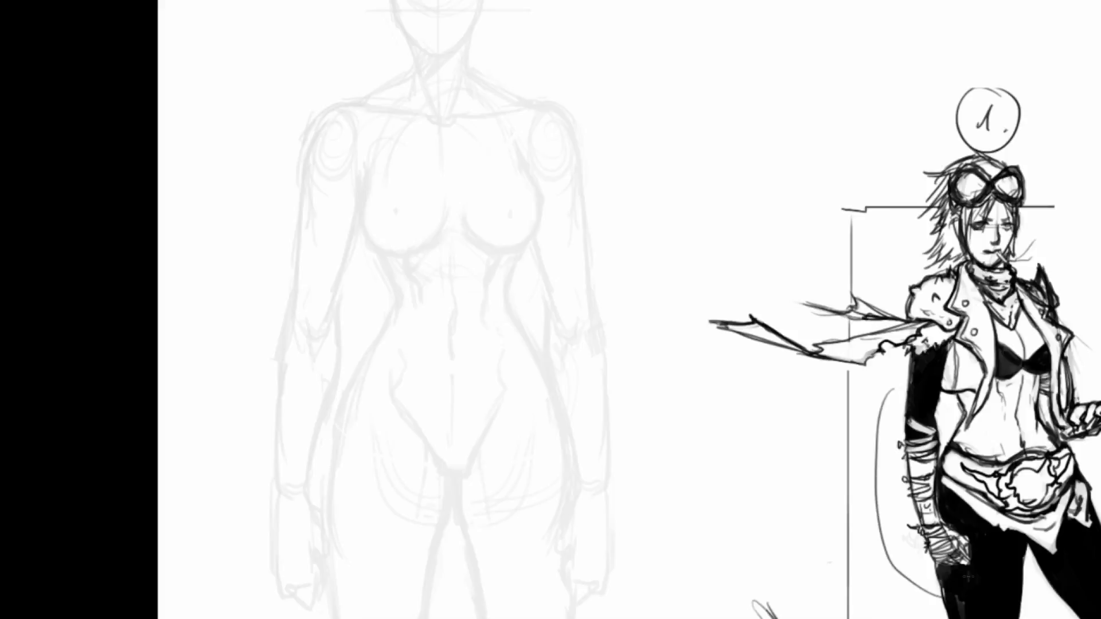
key("ctrl+z")
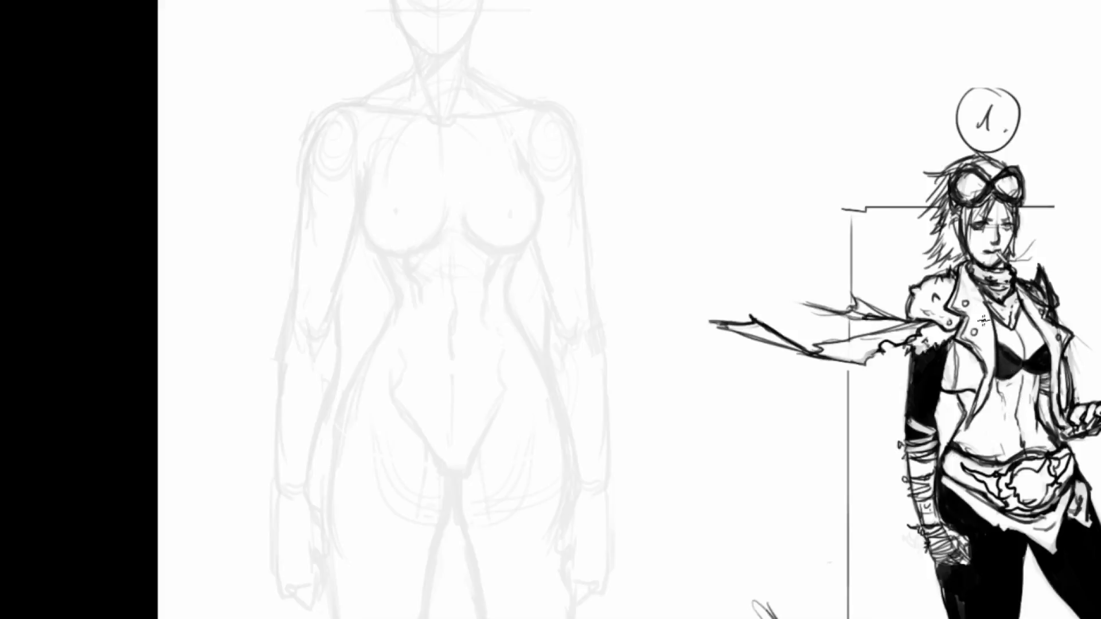
- Examine design 1 beside the body sketch and mark its open vest, then undo the marking
mouse_move(752, 250)
left_mouse_down()
mouse_move(472, 204)
mouse_move(385, 207)
mouse_move(354, 101)
left_mouse_up()
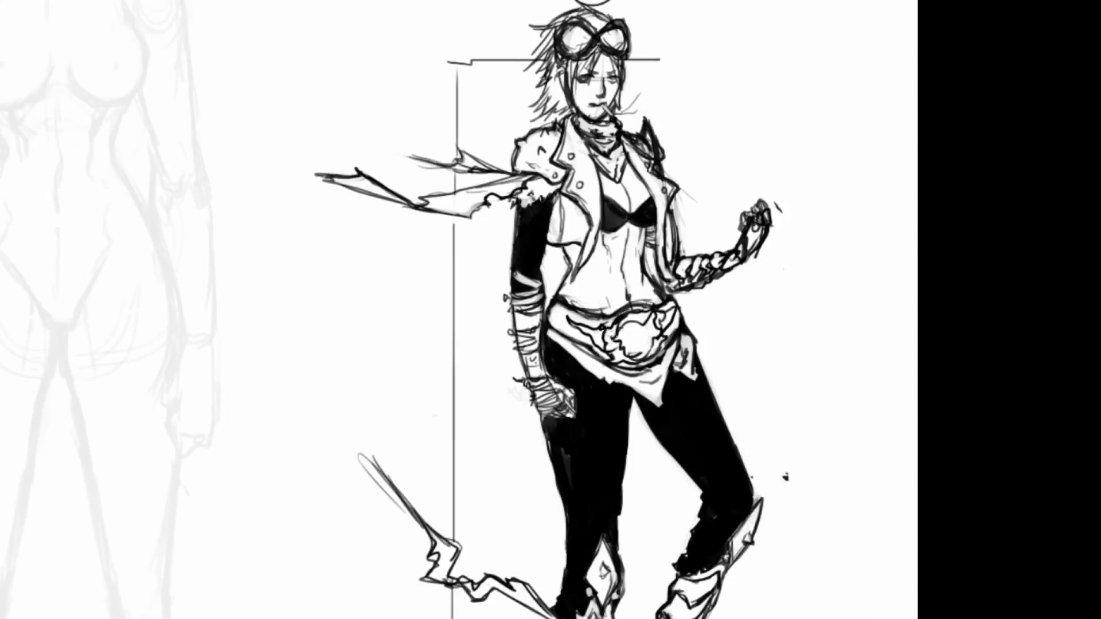
left_click_drag(491, 183, 680, 248)
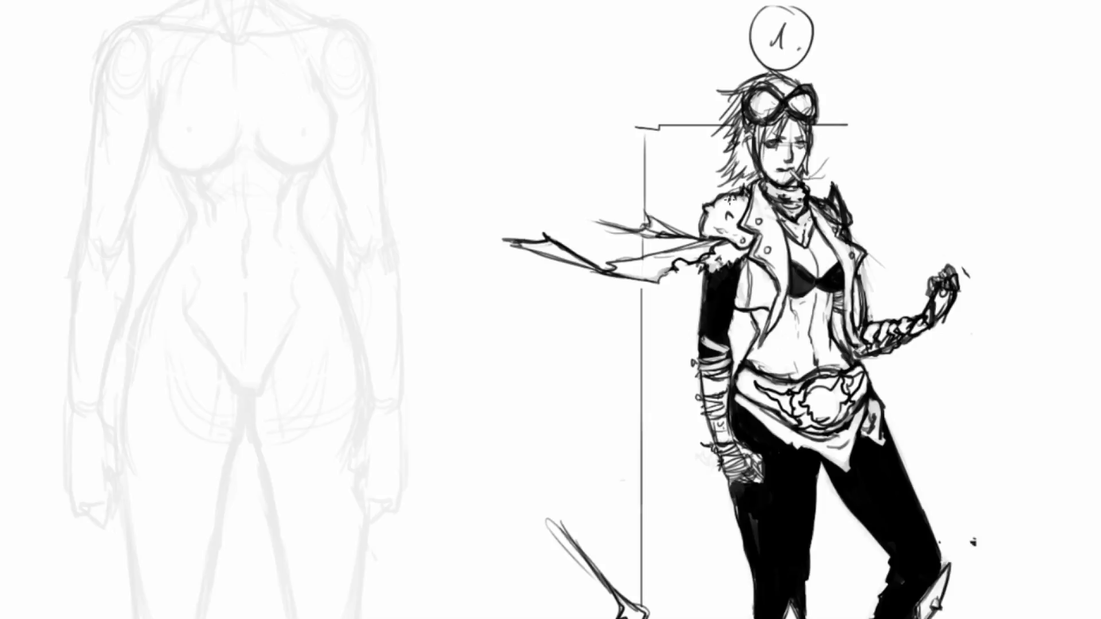
left_click_drag(654, 160, 679, 184)
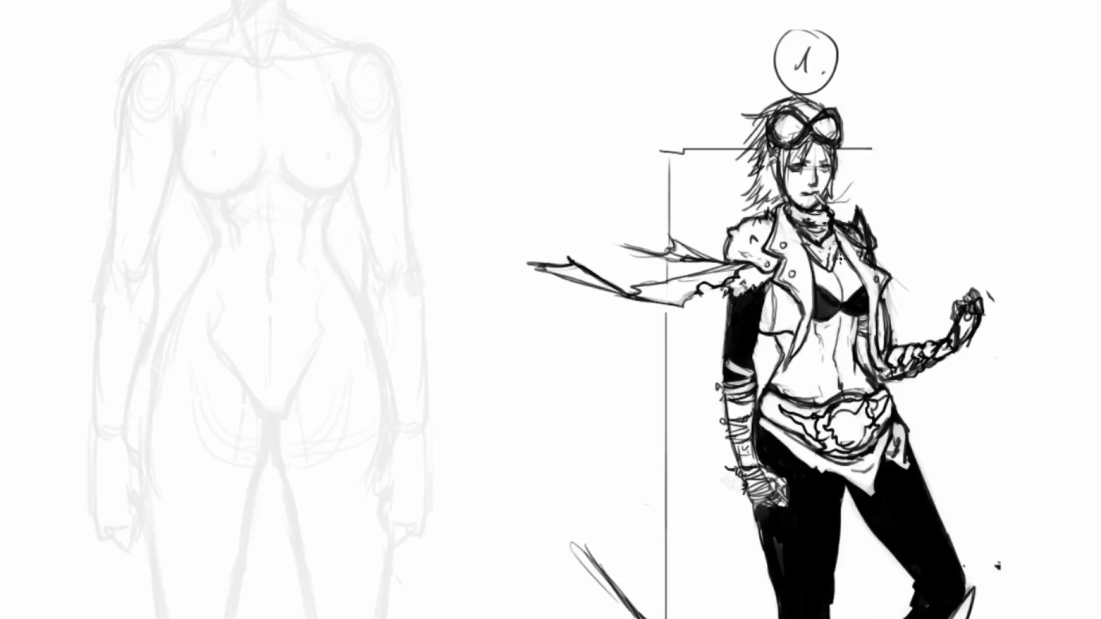
mouse_move(840, 259)
left_mouse_down()
mouse_move(775, 316)
mouse_move(829, 249)
mouse_move(779, 257)
left_mouse_up()
key("ctrl+z")
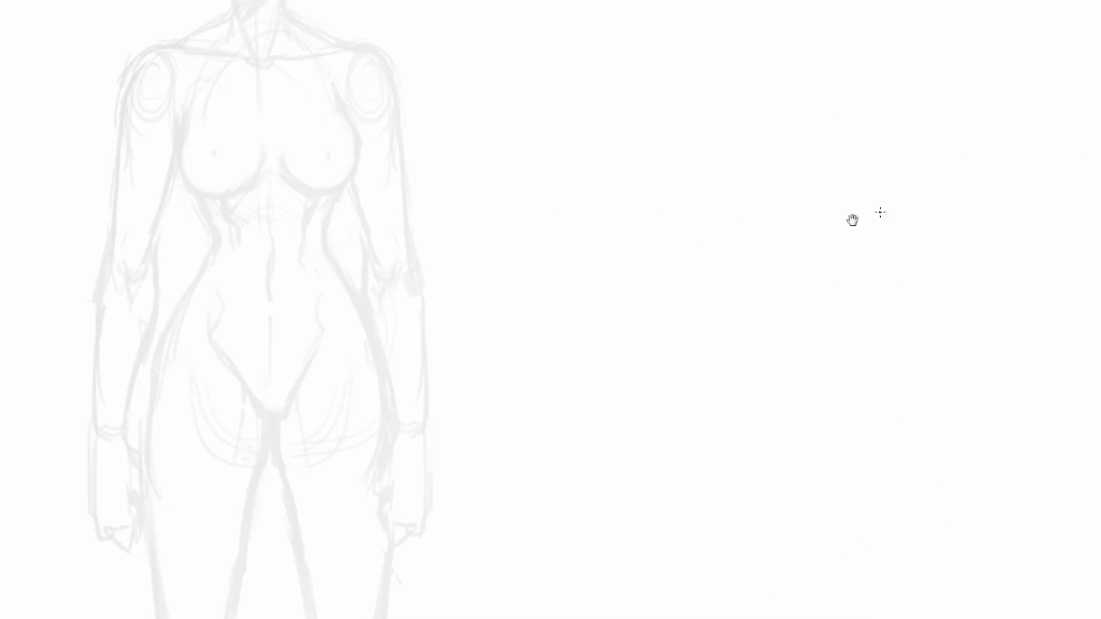
- Try to outline a rounded shoulder pad over the body sketch's shoulder, checking the reference designs, then undo the strokes
mouse_move(881, 212)
left_mouse_down()
mouse_move(883, 199)
mouse_move(984, 218)
mouse_move(899, 310)
mouse_move(933, 253)
left_mouse_up()
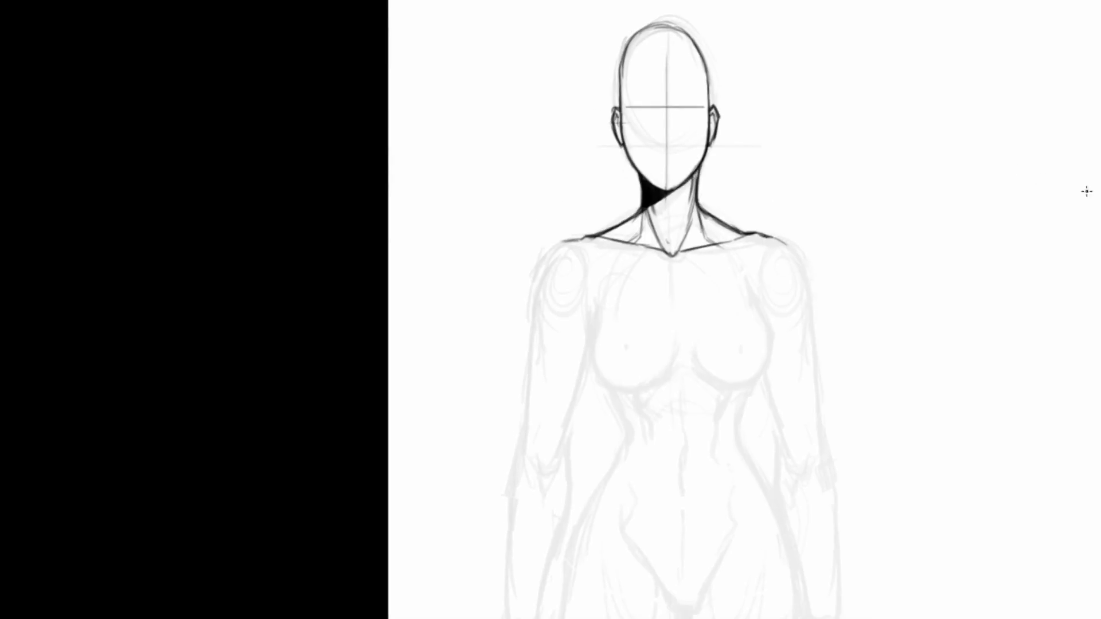
left_click_drag(632, 232, 605, 248)
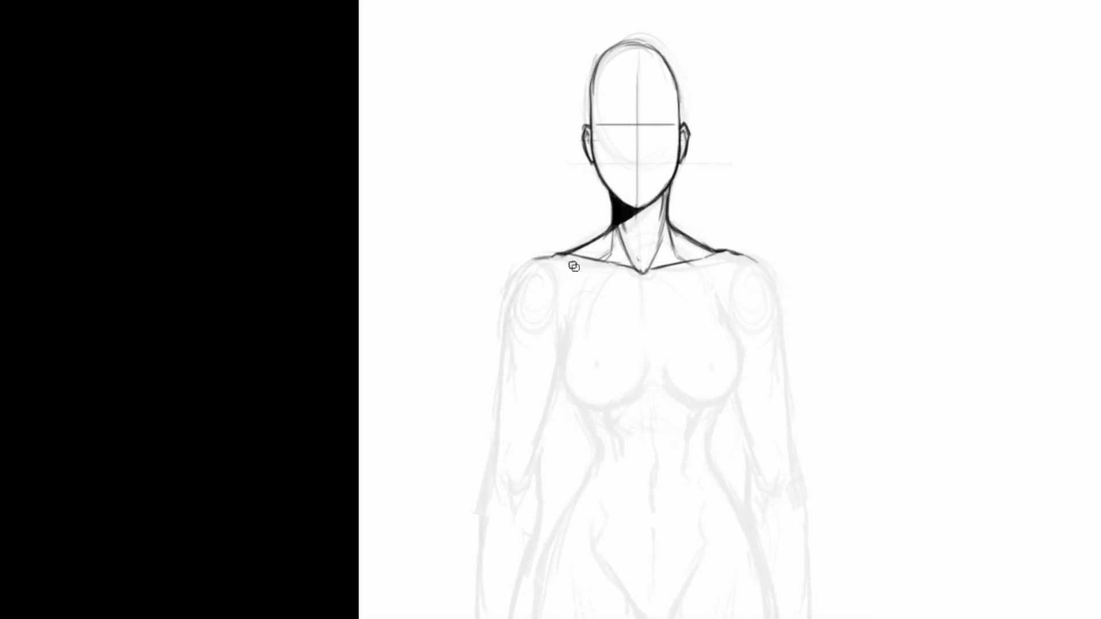
left_click_drag(531, 256, 577, 253)
mouse_move(516, 262)
left_mouse_down()
mouse_move(495, 330)
mouse_move(531, 336)
mouse_move(556, 316)
left_mouse_up()
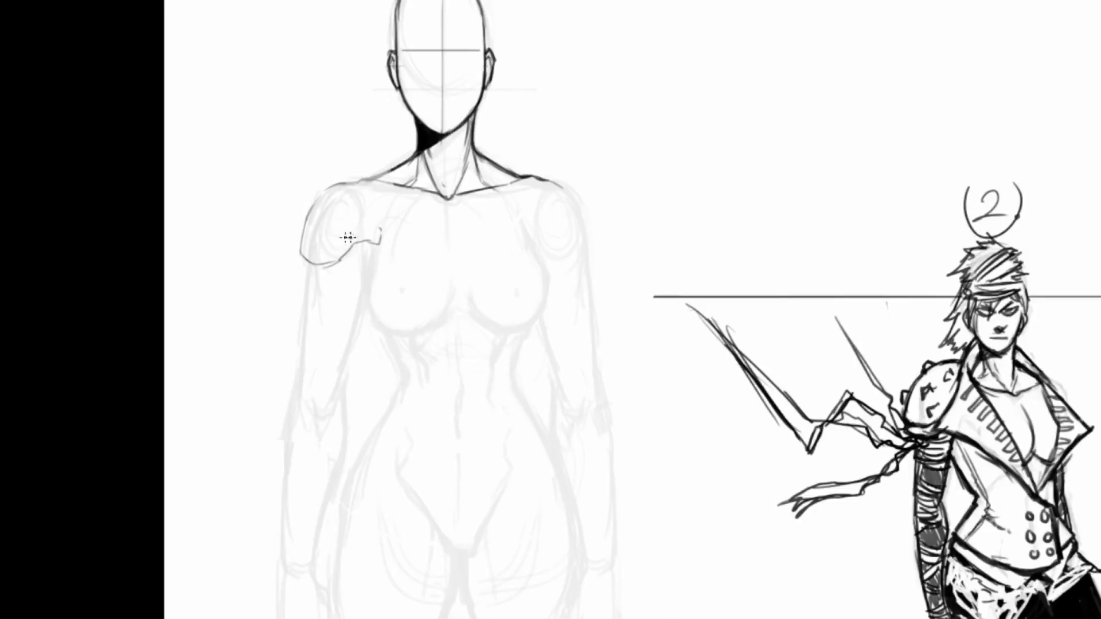
key("ctrl+z")
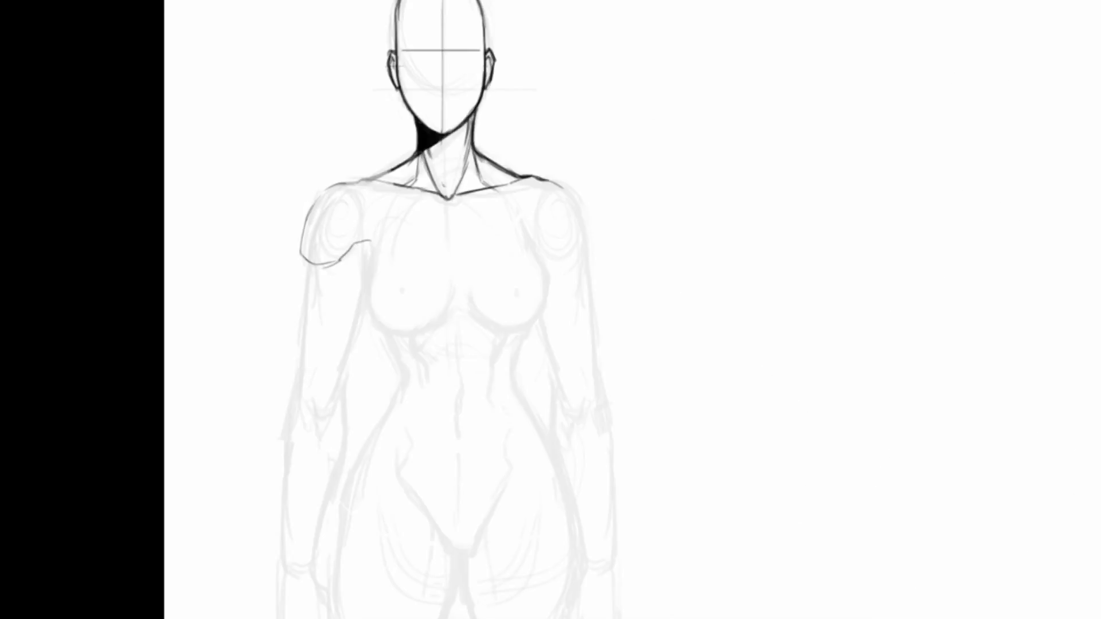
key("ctrl+z")
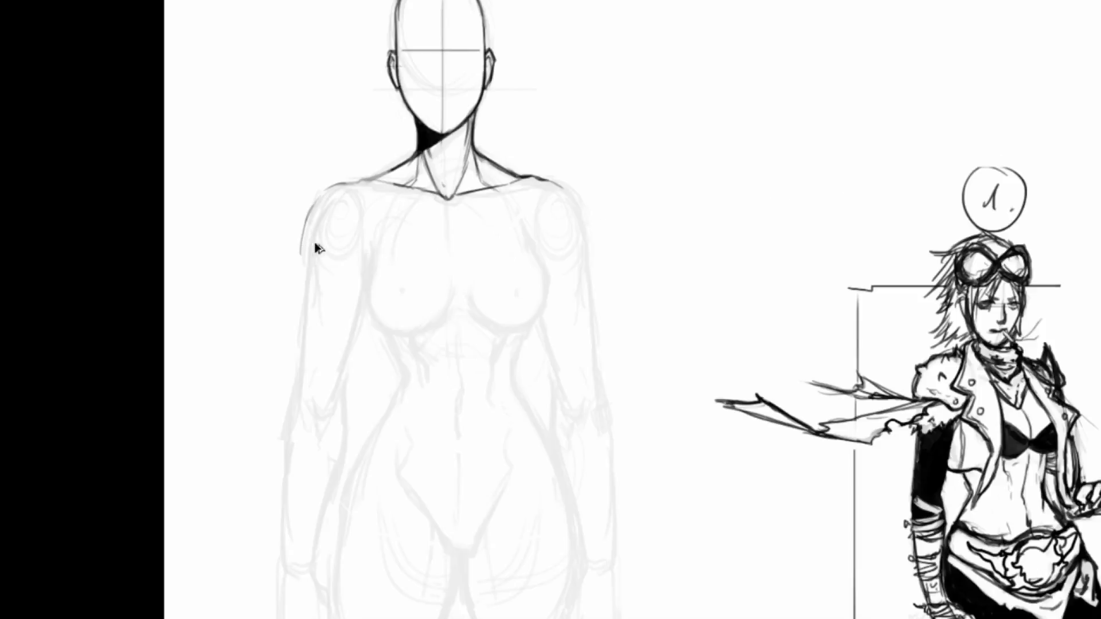
key("ctrl+alt+z")
- Try a shorter shoulder pad outline with a wavy lower edge on the same shoulder, then undo all its strokes
mouse_move(317, 203)
left_mouse_down()
mouse_move(315, 245)
mouse_move(362, 259)
mouse_move(312, 245)
mouse_move(302, 220)
mouse_move(319, 196)
left_mouse_up()
mouse_move(305, 236)
left_mouse_down()
mouse_move(345, 183)
mouse_move(367, 193)
left_mouse_up()
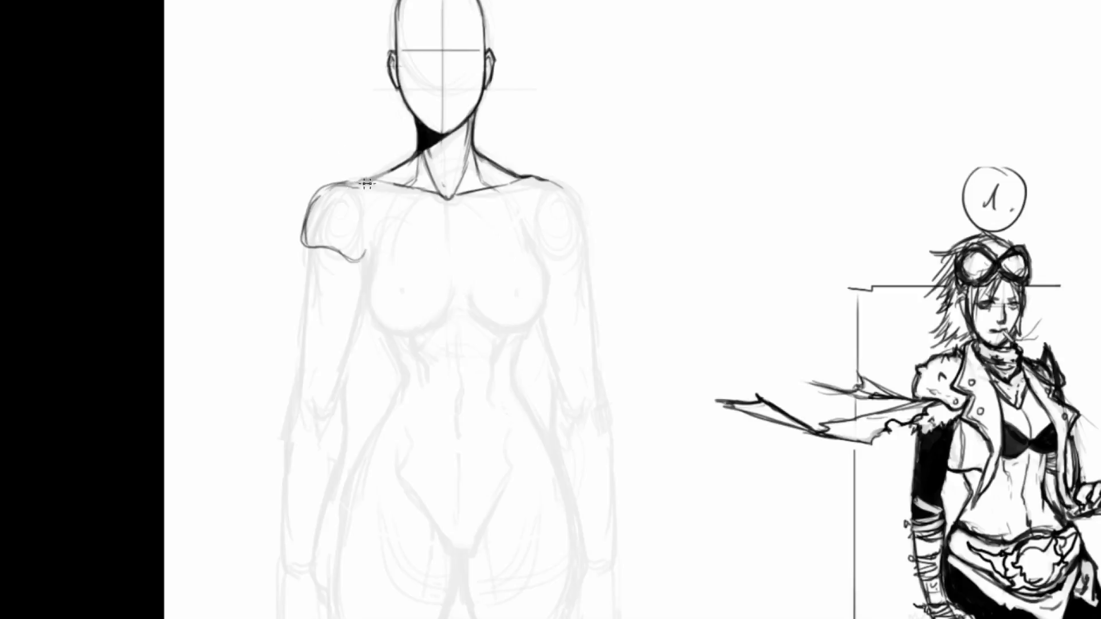
key("ctrl+z")
key("ctrl+z")
key("ctrl+z")
key("ctrl+z")
key("ctrl+z")
key("ctrl+z")
key("ctrl+z")
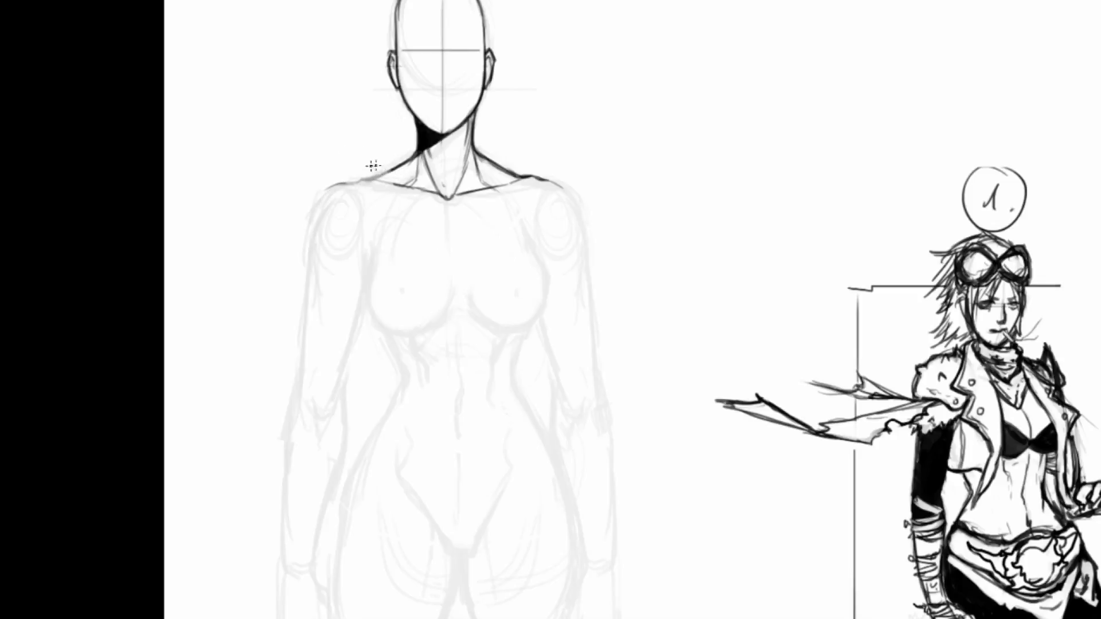
- Outline a rounded shoulder pad with a wavy lower edge and a pointed inner edge over the character's right shoulder
mouse_move(366, 175)
left_mouse_down()
mouse_move(319, 177)
mouse_move(305, 243)
mouse_move(360, 255)
mouse_move(385, 205)
mouse_move(378, 187)
left_mouse_up()
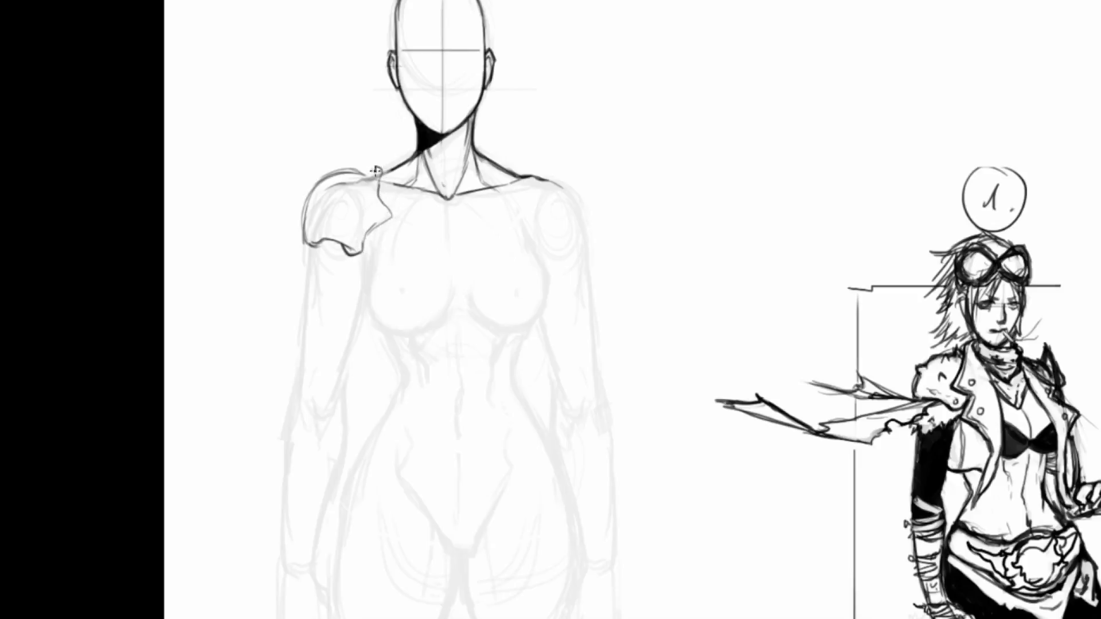
left_click_drag(371, 170, 391, 219)
left_click_drag(431, 164, 542, 235)
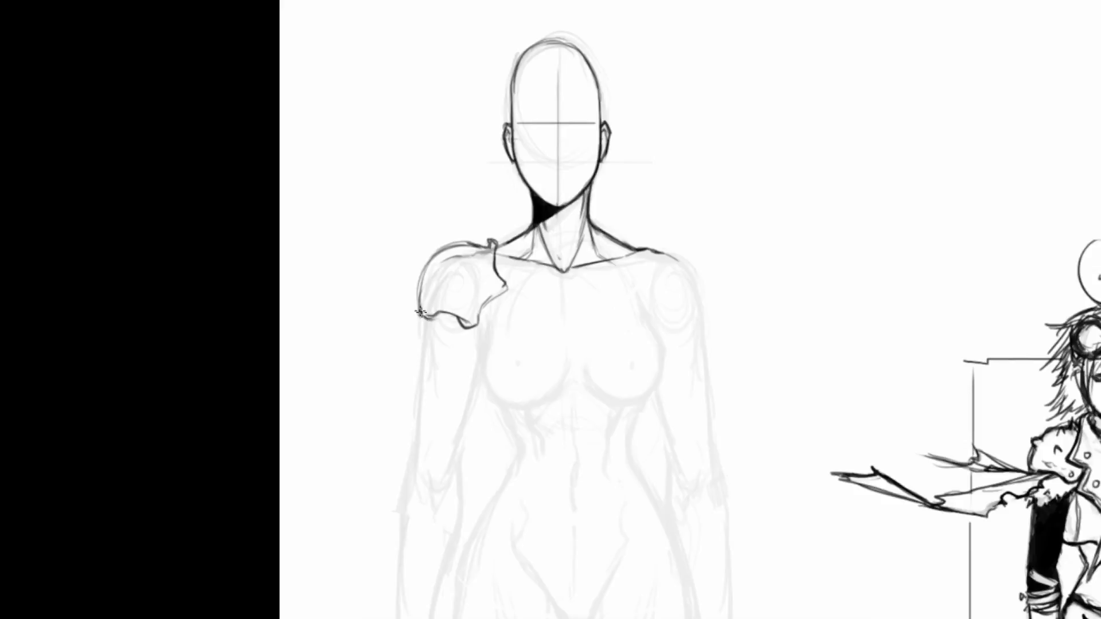
mouse_move(420, 312)
left_mouse_down()
mouse_move(427, 318)
mouse_move(420, 273)
mouse_move(438, 254)
left_mouse_up()
left_click_drag(421, 291, 453, 246)
- Thicken the shoulder pad's outer curve and erase its stray sketch lines
key("r")
mouse_move(524, 207)
left_mouse_down()
mouse_move(344, 248)
mouse_move(343, 276)
left_mouse_up()
mouse_move(448, 374)
left_mouse_down()
mouse_move(459, 346)
mouse_move(462, 378)
mouse_move(469, 346)
mouse_move(455, 391)
mouse_move(453, 376)
mouse_move(475, 412)
left_mouse_up()
key("e")
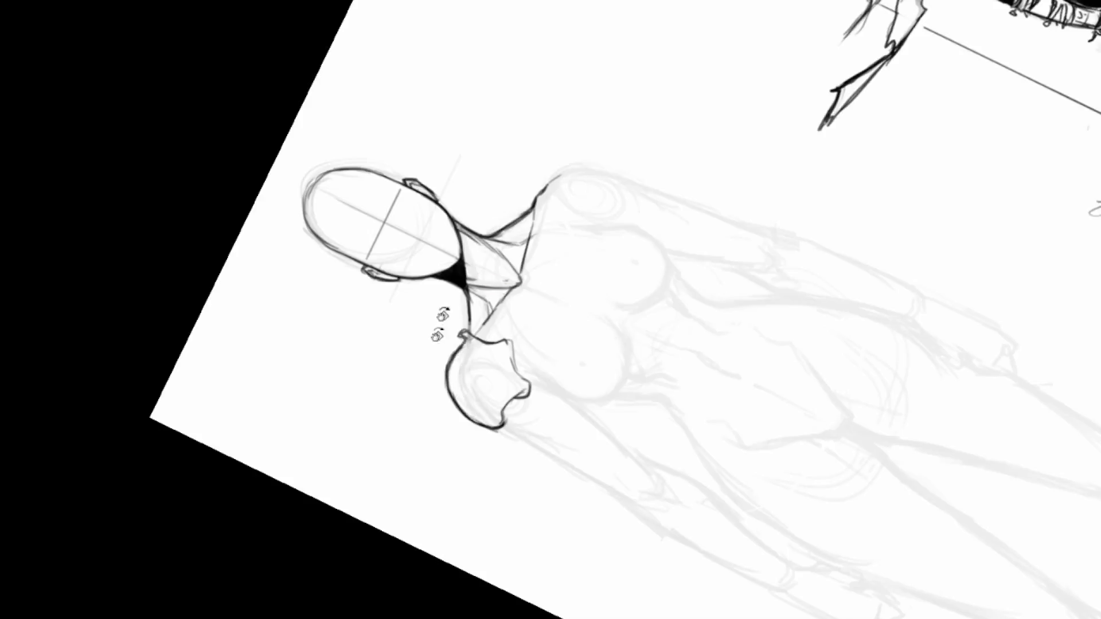
key("r")
mouse_move(443, 314)
left_mouse_down()
mouse_move(549, 202)
mouse_move(499, 215)
left_mouse_up()
mouse_move(427, 296)
left_mouse_down()
mouse_move(434, 311)
mouse_move(416, 305)
mouse_move(437, 319)
left_mouse_up()
key("b")
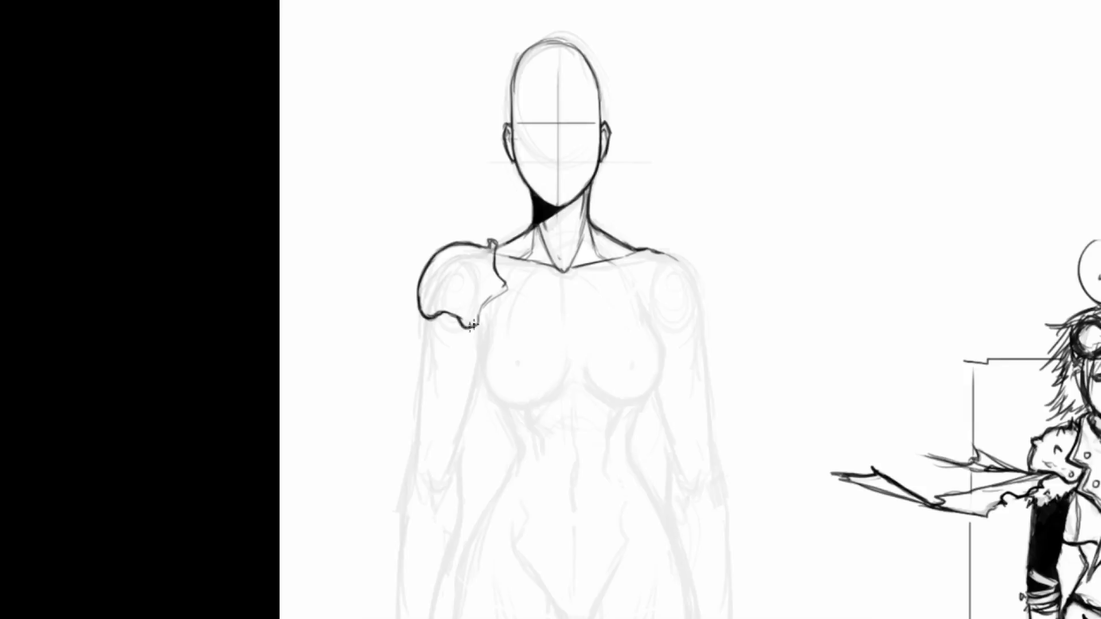
- Refine the shoulder pad's inner edge into a narrow raised rim and add small studs along its outer curve
mouse_move(475, 326)
left_mouse_down()
mouse_move(504, 292)
mouse_move(481, 308)
mouse_move(502, 277)
left_mouse_up()
left_click_drag(488, 258, 493, 273)
mouse_move(488, 263)
left_mouse_down()
mouse_move(496, 282)
mouse_move(482, 305)
left_mouse_up()
left_click_drag(559, 160, 514, 161)
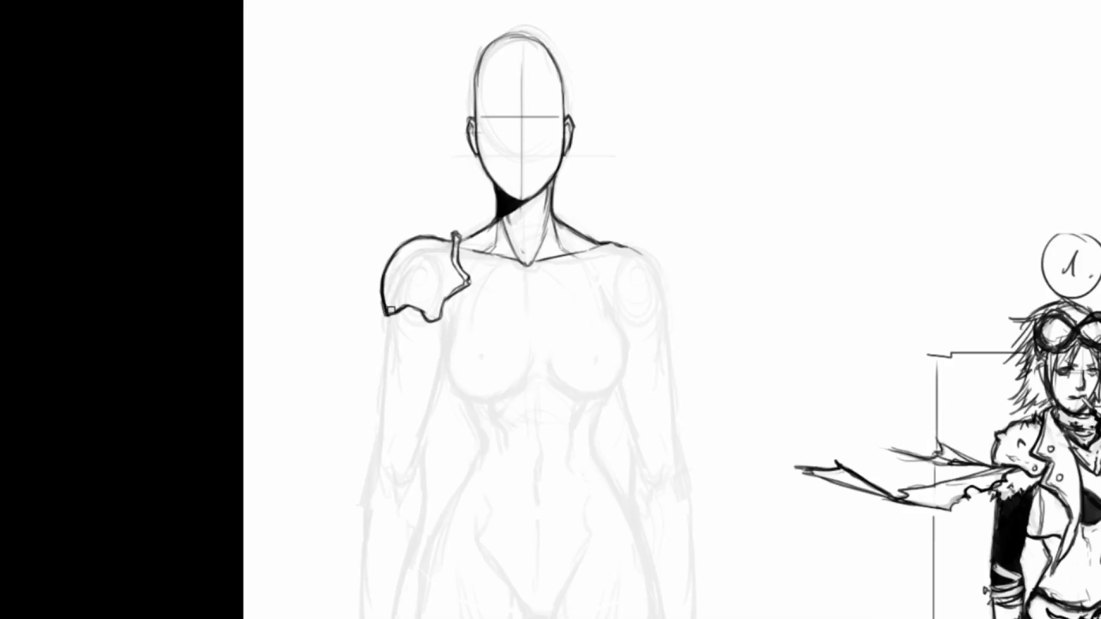
left_click_drag(452, 274, 465, 319)
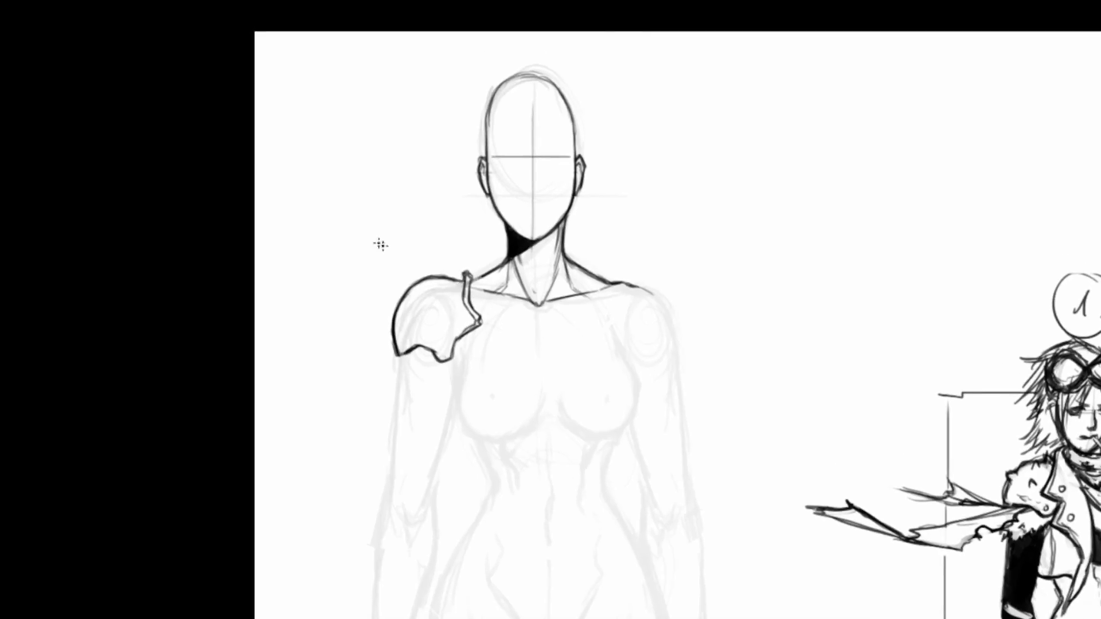
left_click_drag(448, 278, 379, 269)
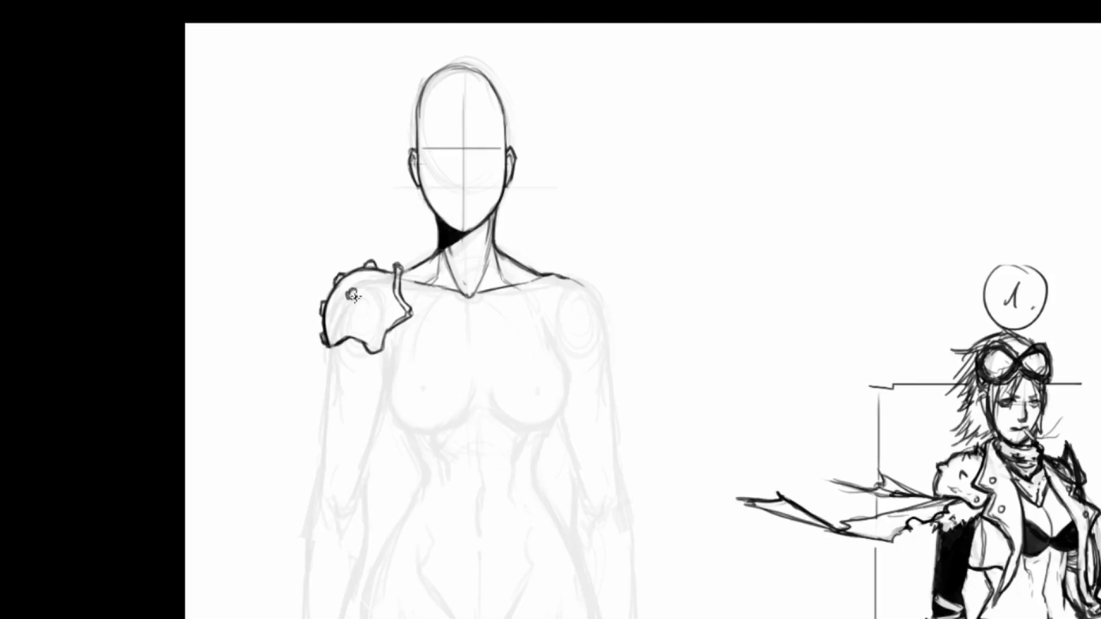
- Try to place small round rivets on the face of the shoulder pad, then undo the strokes
left_click_drag(354, 296, 345, 319)
key("ctrl+z")
key("ctrl+z")
key("ctrl+z")
left_click_drag(345, 288, 339, 310)
left_click_drag(373, 276, 369, 273)
key("ctrl+z")
mouse_move(373, 277)
left_mouse_down()
mouse_move(391, 303)
mouse_move(383, 295)
left_mouse_up()
left_click_drag(351, 288, 370, 306)
key("ctrl+alt+z")
key("ctrl+alt+z")
key("ctrl+alt+z")
key("ctrl+alt+z")
- Try another arrangement of rivets on the shoulder pad's face, then step back through its strokes
mouse_move(350, 293)
left_mouse_down()
mouse_move(349, 304)
mouse_move(376, 296)
mouse_move(373, 281)
left_mouse_up()
left_click_drag(350, 317, 355, 319)
left_click_drag(355, 296, 358, 297)
left_click_drag(355, 300, 357, 299)
left_click_drag(379, 312, 379, 312)
key("ctrl+alt+z")
key("ctrl+alt+z")
key("ctrl+alt+z")
key("ctrl+alt+z")
key("ctrl+alt+z")
key("ctrl+alt+z")
key("ctrl+alt+z")
key("ctrl+alt+z")
- Draw four round rivets in two rows on the shoulder pad's face
mouse_move(359, 284)
left_mouse_down()
mouse_move(368, 292)
mouse_move(359, 282)
left_mouse_up()
key("ctrl+z")
left_click_drag(351, 289, 351, 299)
left_click_drag(341, 314, 344, 314)
mouse_move(359, 288)
left_mouse_down()
mouse_move(382, 280)
mouse_move(367, 320)
mouse_move(371, 305)
left_mouse_up()
key("ctrl+z")
left_click_drag(573, 282, 535, 215)
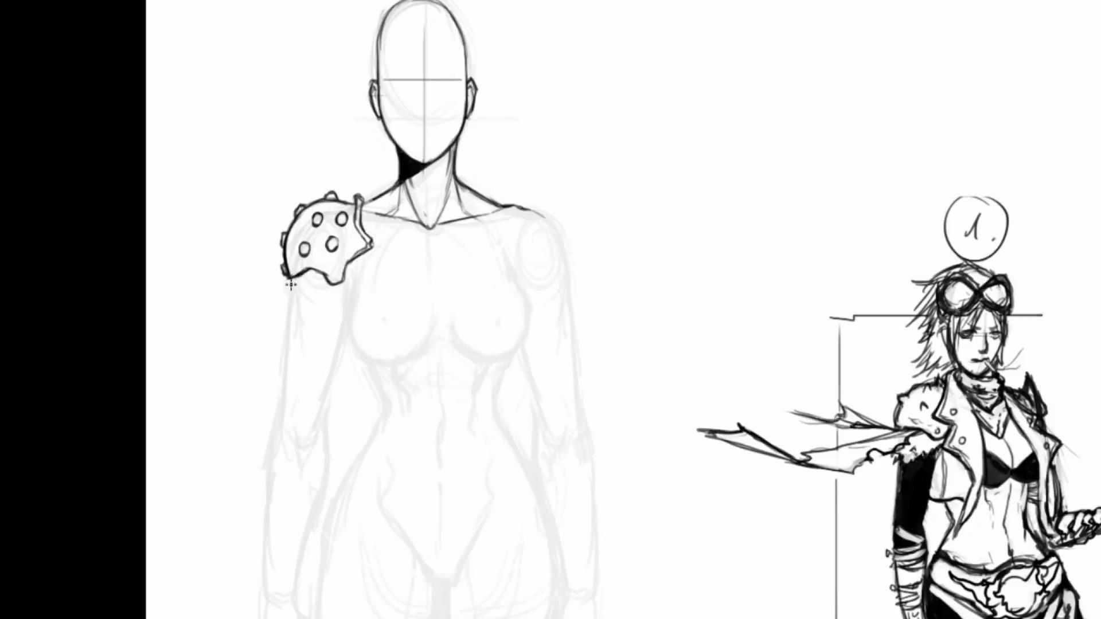
- Add a jagged second line under the shoulder pad's lower edge and extend its inner rim into an upward spike
mouse_move(289, 283)
left_mouse_down()
mouse_move(344, 274)
mouse_move(330, 276)
left_mouse_up()
left_click_drag(290, 290, 326, 286)
left_click_drag(367, 185, 365, 201)
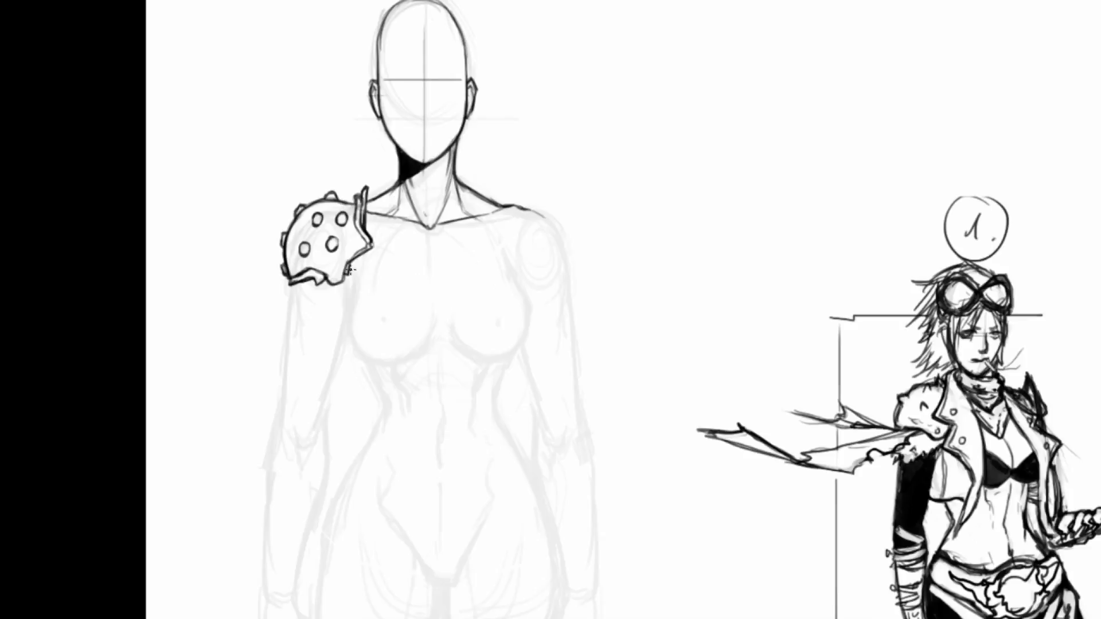
left_click_drag(365, 268, 462, 219)
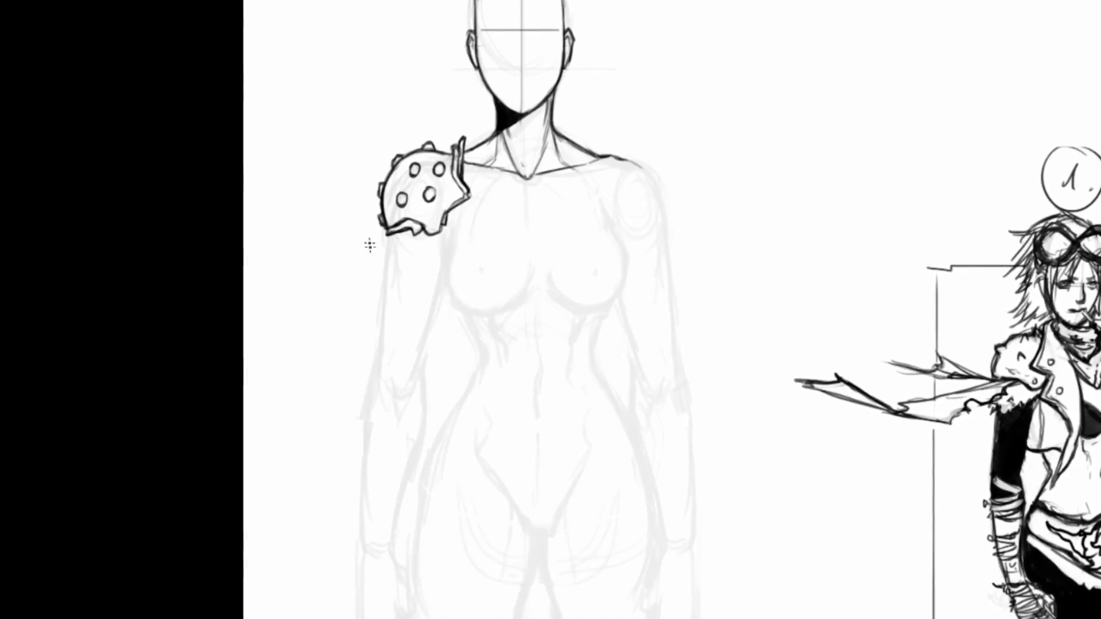
- Extend the canvas with Crop to gain space beside the figure's shoulder pad
left_click_drag(655, 237, 575, 231)
scroll(492, 201, "down", 5)
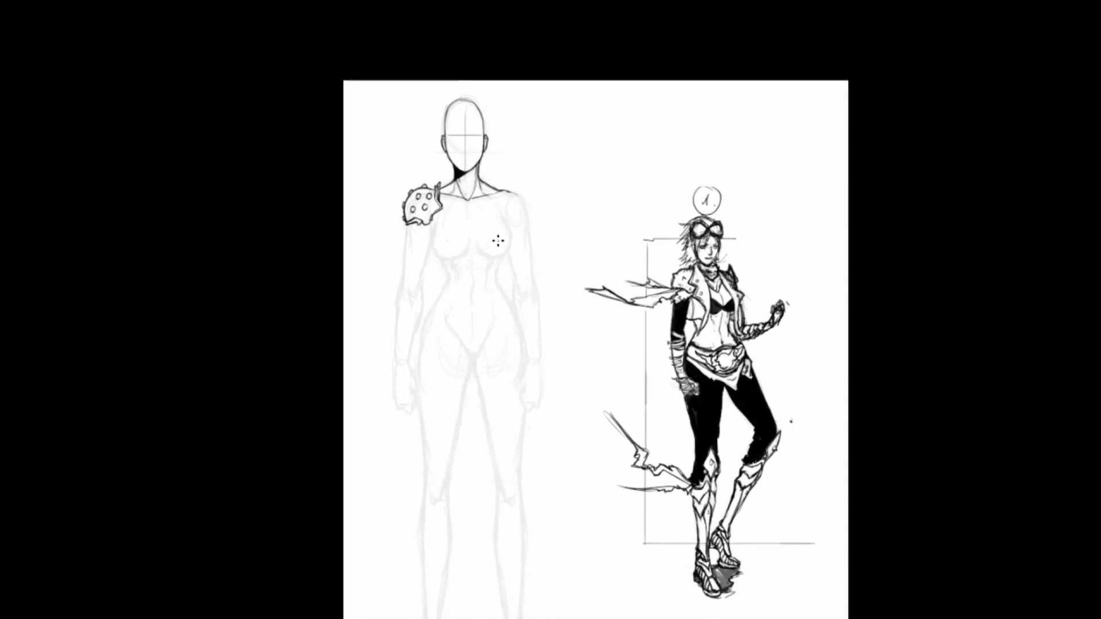
key("c")
left_click_drag(344, 395, 299, 392)
key("Return")
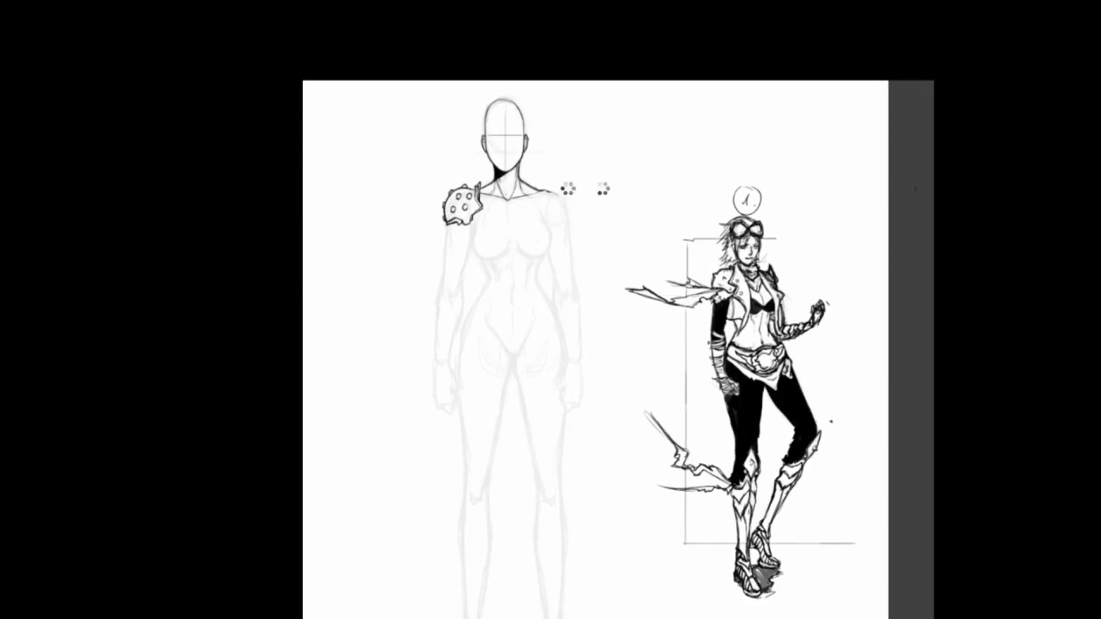
scroll(418, 197, "up", 6)
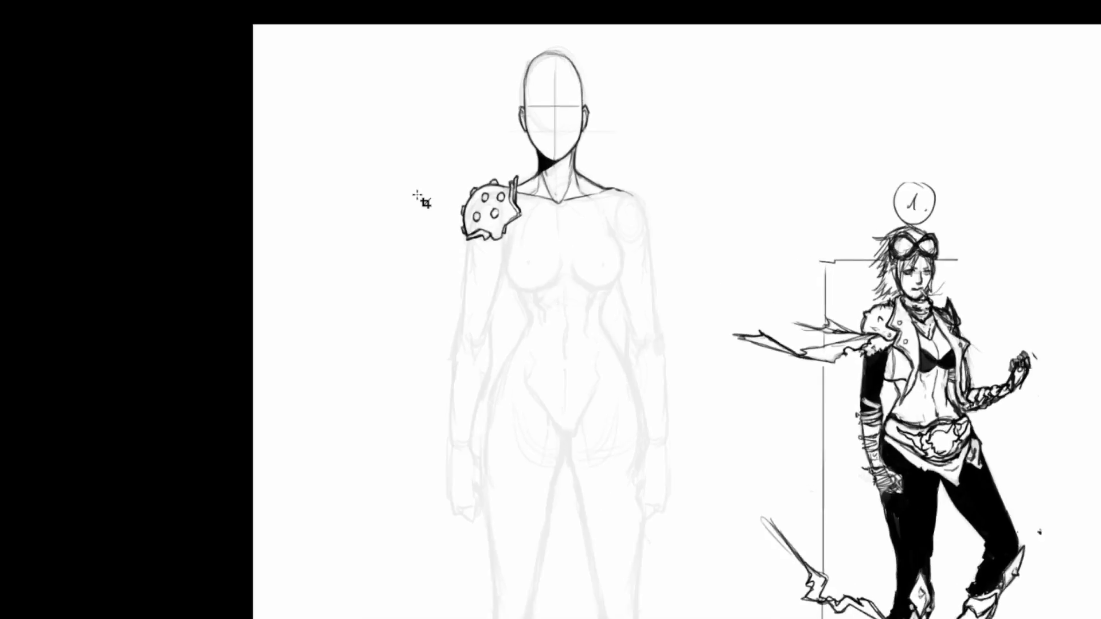
scroll(417, 201, "down", 1)
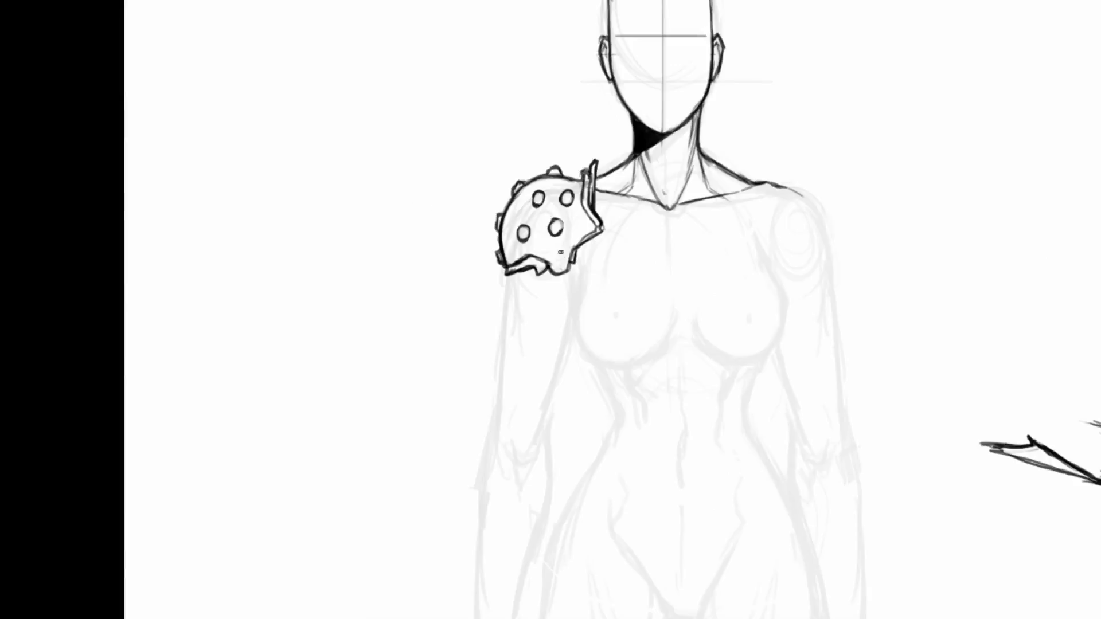
- Draw a long thin line outward from the shoulder pad's lower corner as the blade's first edge
left_click_drag(572, 285, 448, 241)
left_click_drag(541, 275, 357, 257)
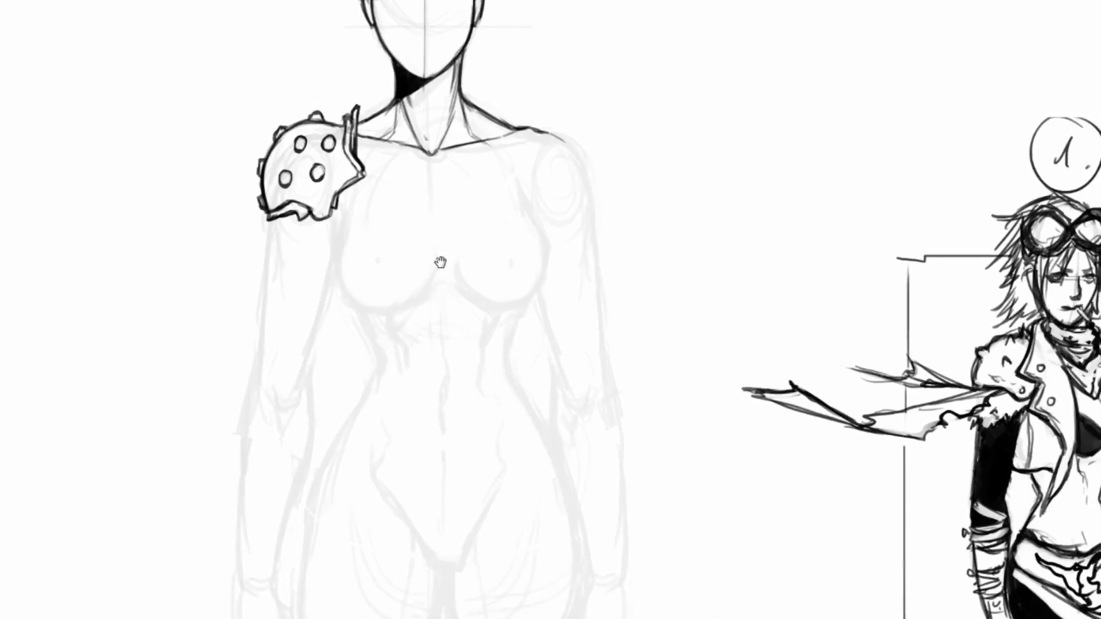
left_click_drag(440, 261, 565, 297)
left_click_drag(442, 209, 765, 309)
left_click_drag(755, 378, 635, 161)
left_click_drag(762, 412, 656, 113)
key("r")
mouse_move(283, 123)
left_mouse_down()
mouse_move(300, 195)
mouse_move(467, 614)
left_mouse_up()
left_click_drag(474, 222, 396, 320)
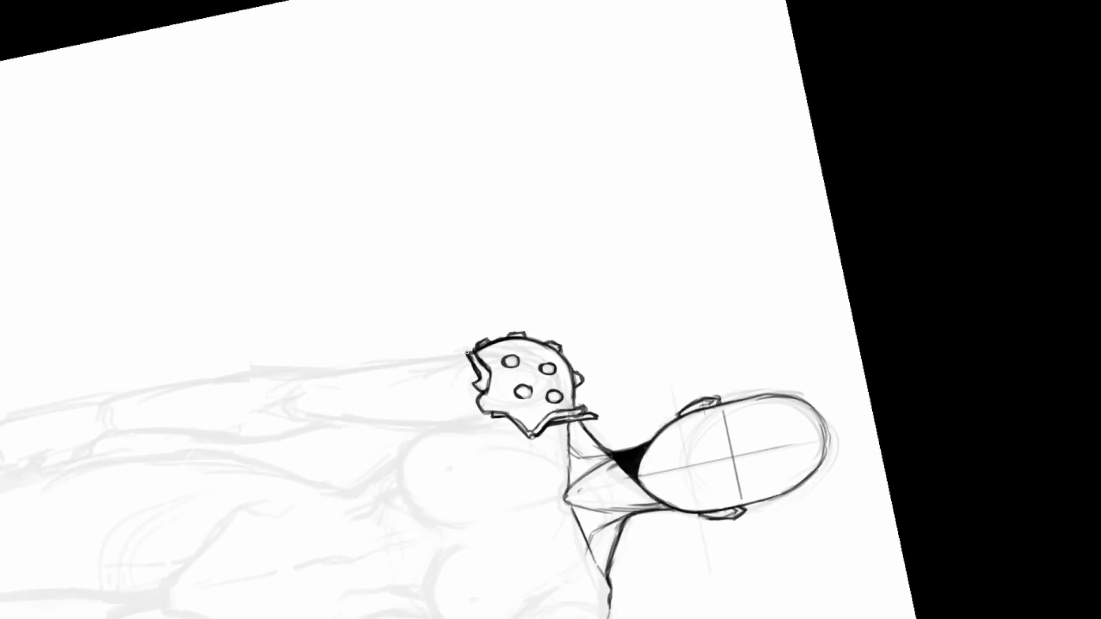
left_click_drag(467, 356, 339, 104)
key("ctrl+z")
left_click_drag(468, 354, 374, 154)
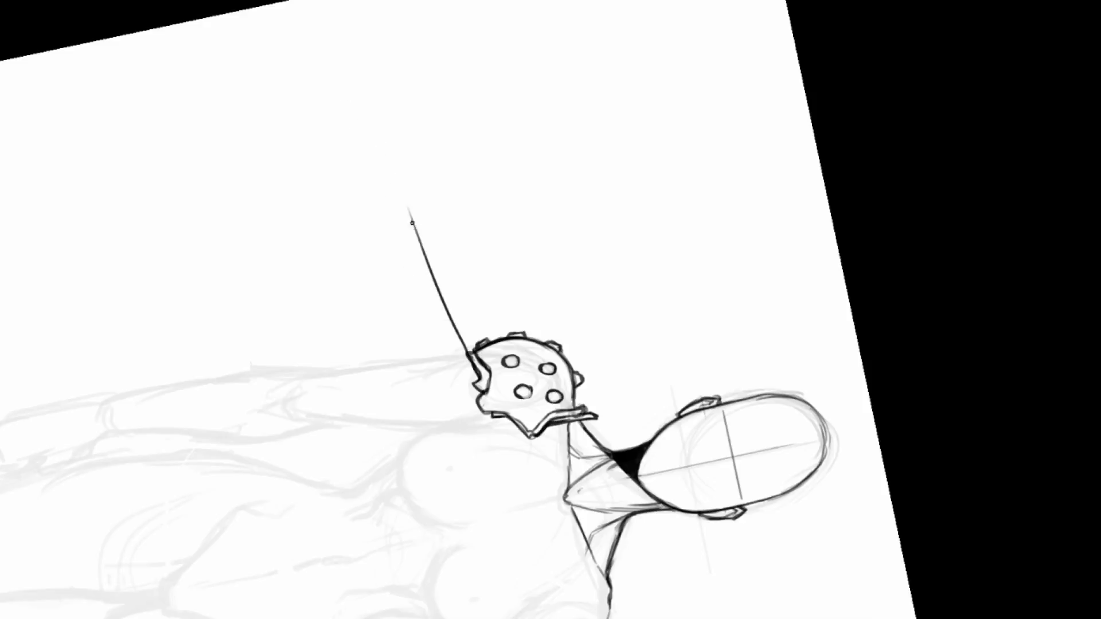
- Continue the blade's edge past a bend with a second long segment ending in a notched tip
left_click_drag(420, 241, 406, 198)
key("ctrl+z")
mouse_move(419, 238)
left_mouse_down()
mouse_move(399, 183)
mouse_move(472, 27)
mouse_move(463, 13)
left_mouse_up()
mouse_move(460, 10)
left_mouse_down()
mouse_move(475, 0)
mouse_move(481, 84)
mouse_move(485, 66)
left_mouse_up()
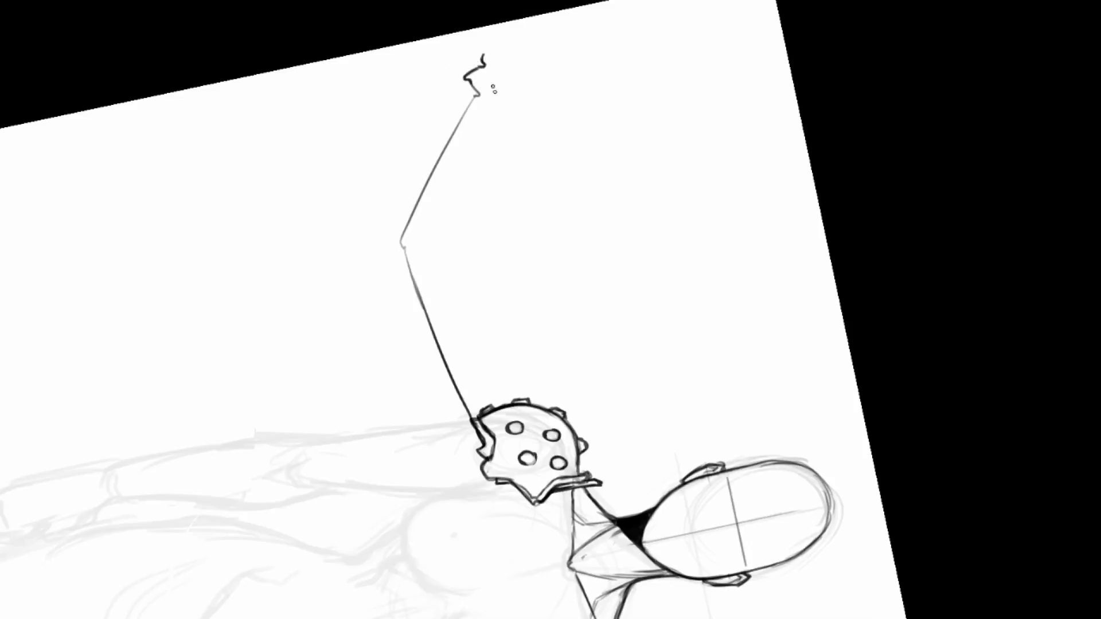
left_click_drag(475, 98, 445, 162)
key("ctrl+z")
left_click_drag(473, 102, 439, 157)
- Try to outline the blade's opposite edge from the tip back toward the shoulder pad, then undo the strokes
left_click_drag(540, 105, 371, 233)
left_click_drag(412, 296, 405, 189)
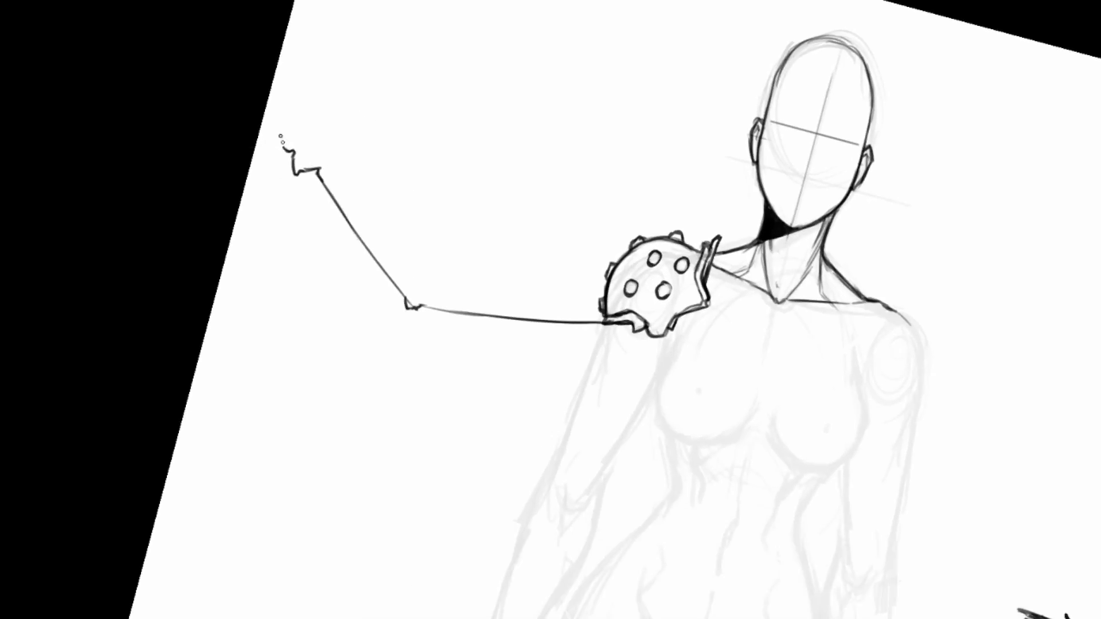
mouse_move(283, 148)
left_mouse_down()
mouse_move(277, 125)
mouse_move(303, 233)
left_mouse_up()
left_click_drag(297, 217, 321, 282)
left_click_drag(321, 283, 408, 293)
key("ctrl+z")
key("ctrl+z")
mouse_move(298, 218)
left_mouse_down()
mouse_move(319, 285)
mouse_move(461, 334)
mouse_move(464, 303)
mouse_move(519, 299)
left_mouse_up()
key("ctrl+z")
key("ctrl+z")
left_click_drag(596, 326, 845, 458)
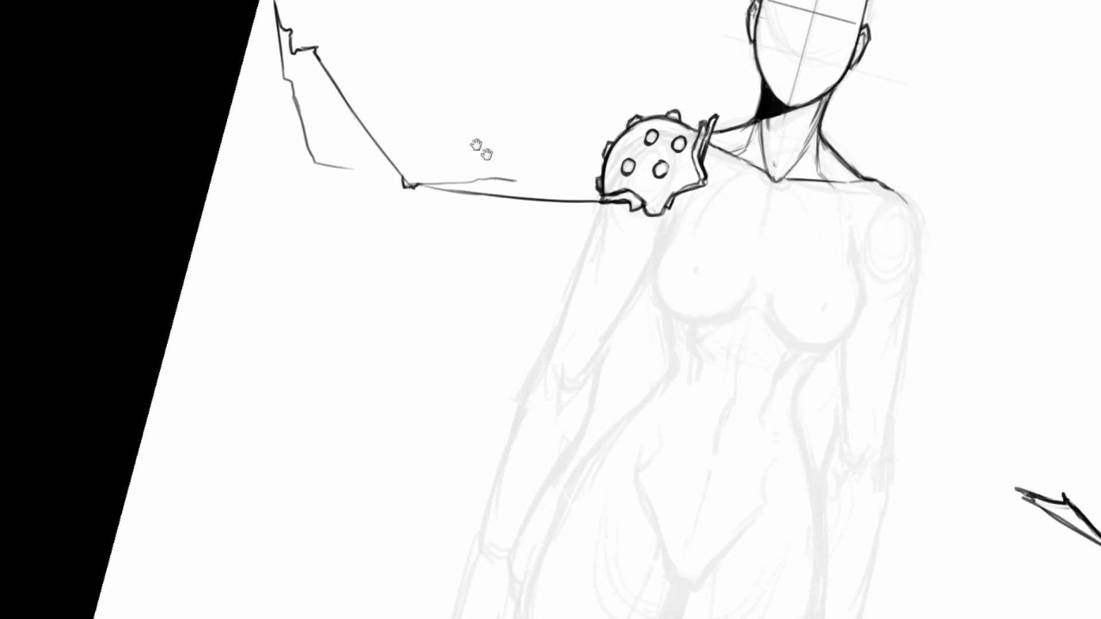
left_click_drag(492, 165, 495, 198)
key("ctrl+z")
key("ctrl+z")
key("ctrl+z")
key("ctrl+z")
key("ctrl+z")
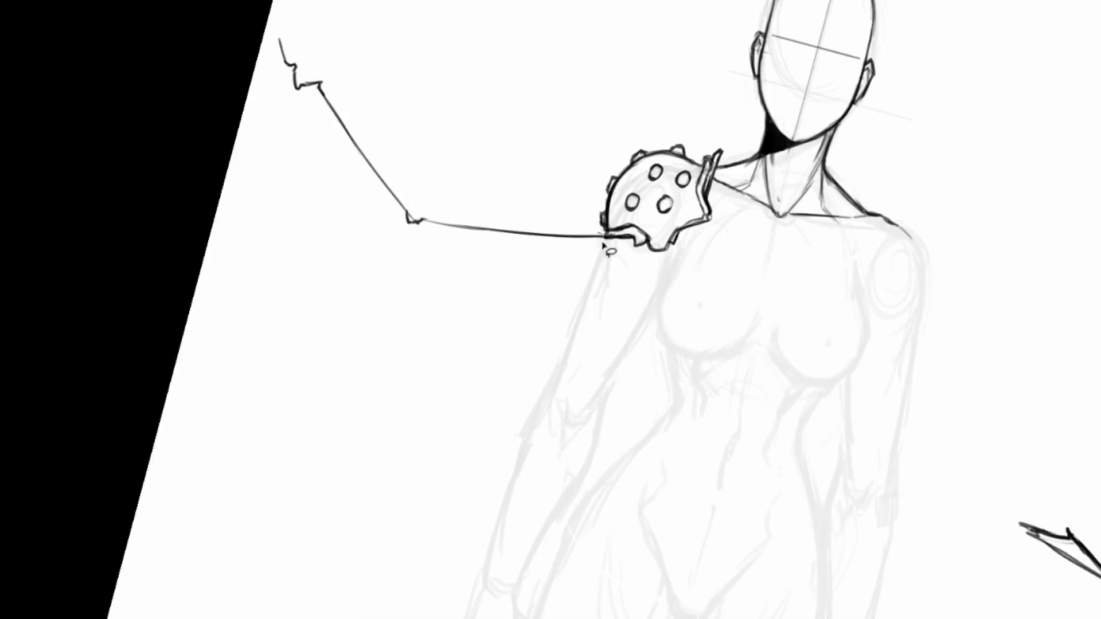
- Select the blade's outline and rotate it to slope lower from the shoulder pad's bottom corner
mouse_move(603, 246)
left_mouse_down()
mouse_move(354, 285)
mouse_move(290, 17)
mouse_move(543, 177)
mouse_move(530, 202)
mouse_move(547, 195)
left_mouse_up()
key("ctrl+t")
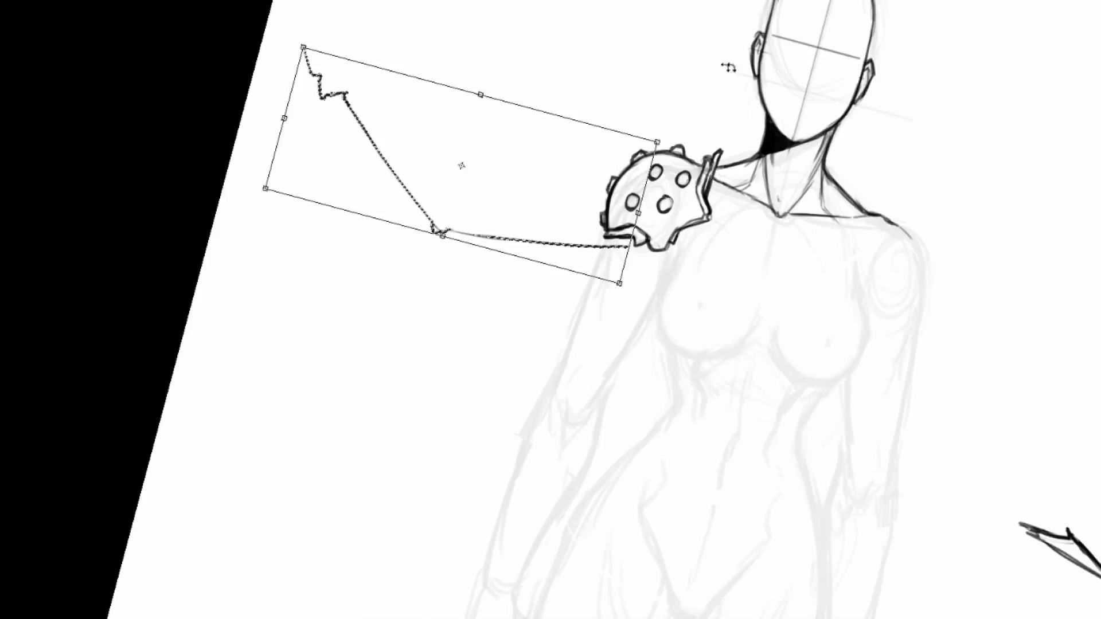
left_click_drag(728, 68, 683, 29)
left_click_drag(585, 178, 582, 202)
key("Return")
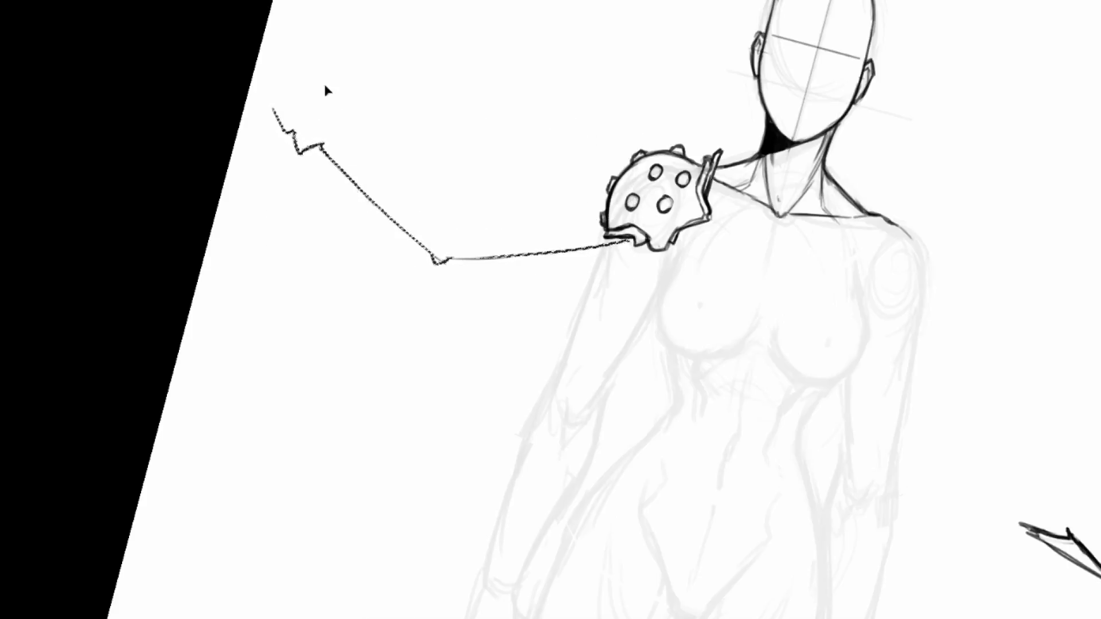
key("ctrl+d")
- Draw the blade's torn opposite edge from the tip back to the shoulder pad, with ragged notches and small holes
left_click_drag(273, 112, 279, 133)
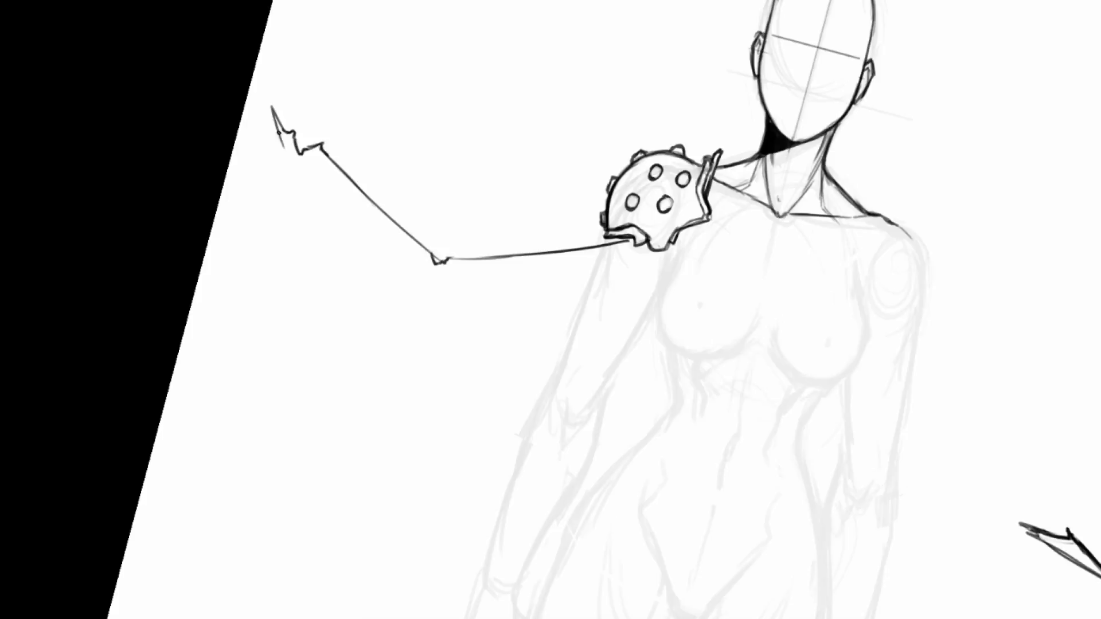
mouse_move(295, 173)
left_mouse_down()
mouse_move(322, 229)
mouse_move(419, 266)
left_mouse_up()
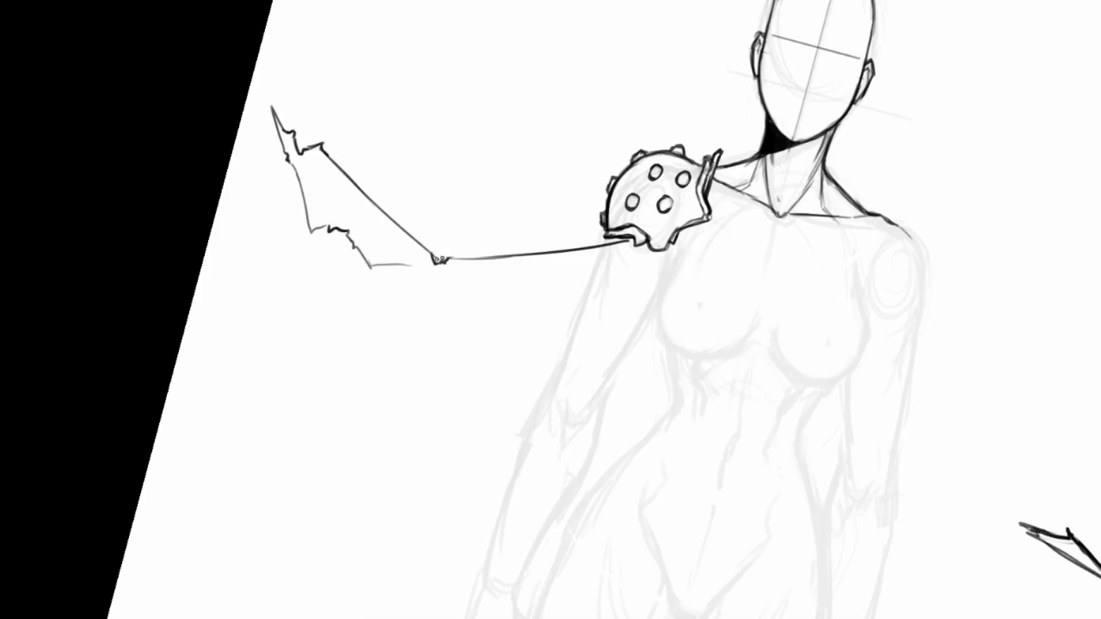
key("r")
left_click_drag(560, 189, 441, 246)
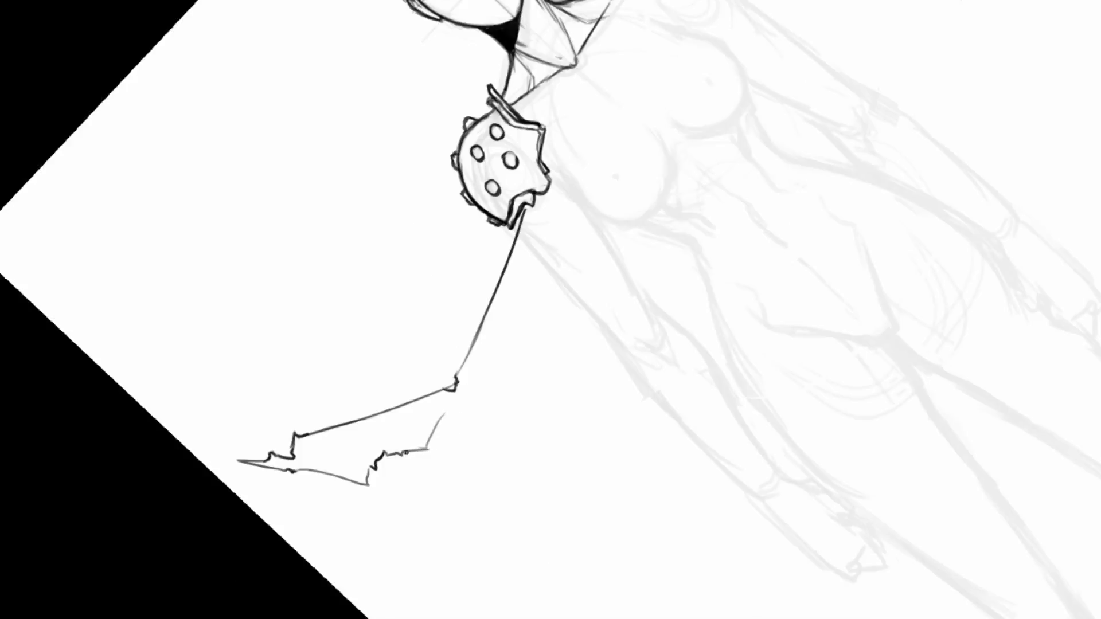
left_click_drag(431, 440, 460, 376)
left_click_drag(439, 428, 426, 449)
left_click_drag(448, 405, 432, 440)
mouse_move(446, 389)
left_mouse_down()
mouse_move(458, 328)
mouse_move(510, 233)
mouse_move(468, 320)
left_mouse_up()
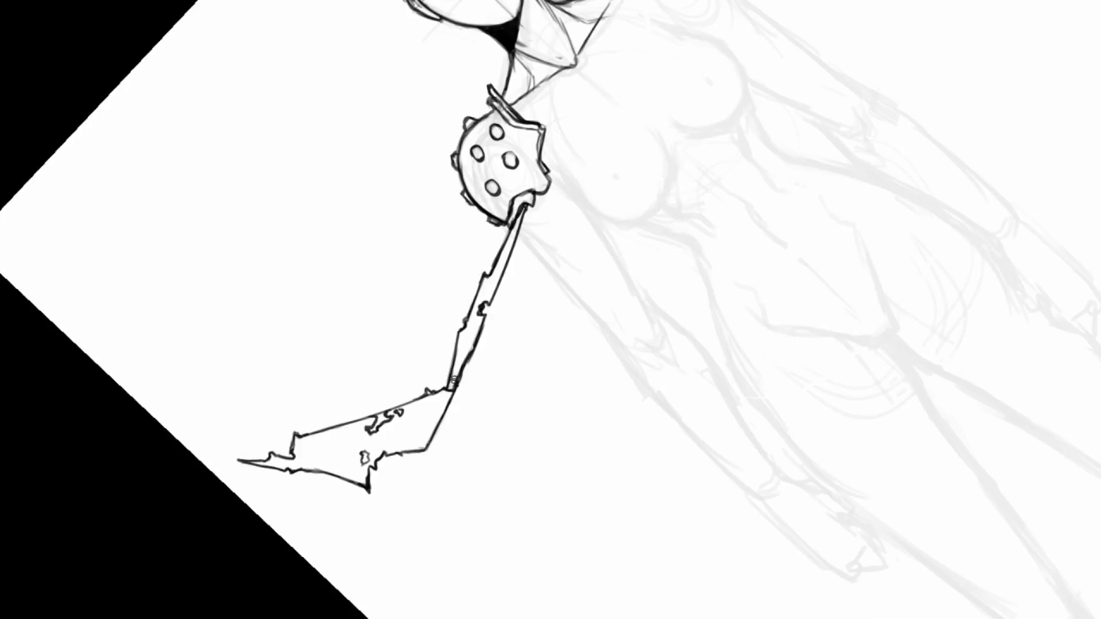
left_click_drag(460, 368, 464, 370)
- Select the blade's outer segment and rotate it upward around the bend
key("r")
left_click_drag(530, 155, 616, 268)
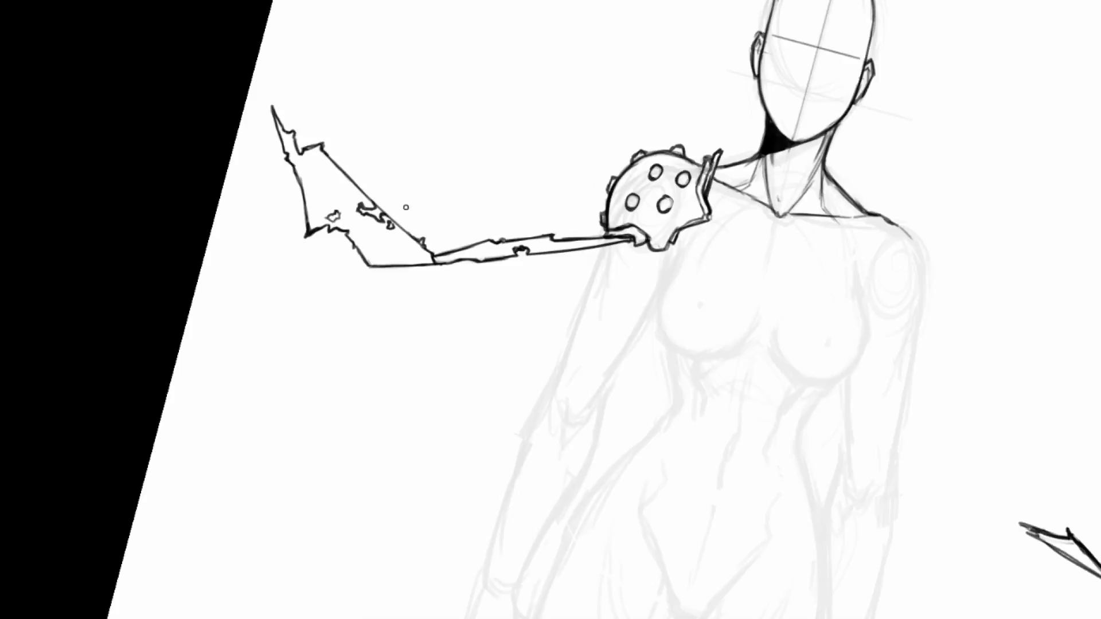
key("l")
mouse_move(434, 249)
left_mouse_down()
mouse_move(439, 264)
mouse_move(290, 309)
mouse_move(229, 44)
mouse_move(499, 111)
left_mouse_up()
key("ctrl+t")
left_click_drag(502, 26, 544, 81)
mouse_move(400, 167)
left_mouse_down()
mouse_move(428, 154)
mouse_move(418, 172)
left_mouse_up()
key("Return")
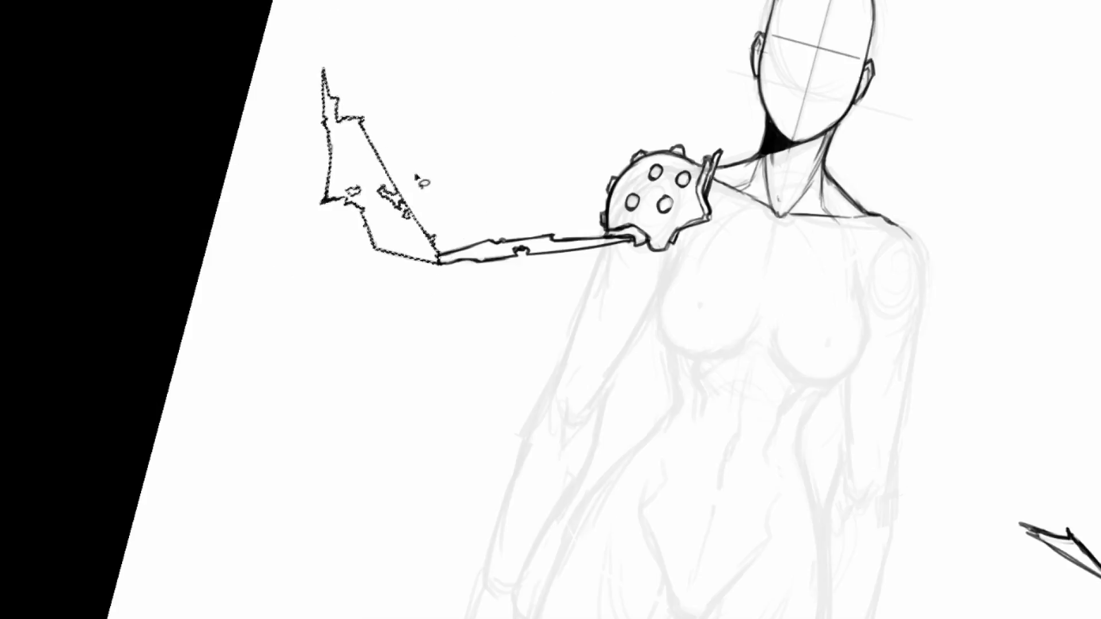
key("ctrl+d")
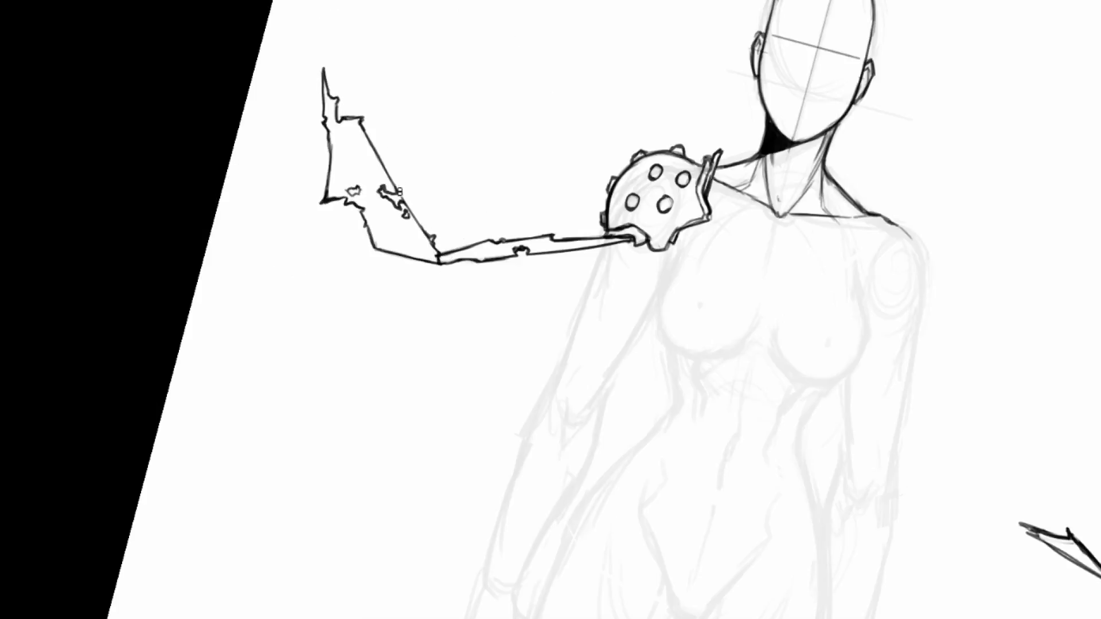
- Redraw the ragged edge of the blade's inner segment where it meets the bend
left_click_drag(825, 128, 606, 59)
key("r")
left_click_drag(394, 170, 688, 147)
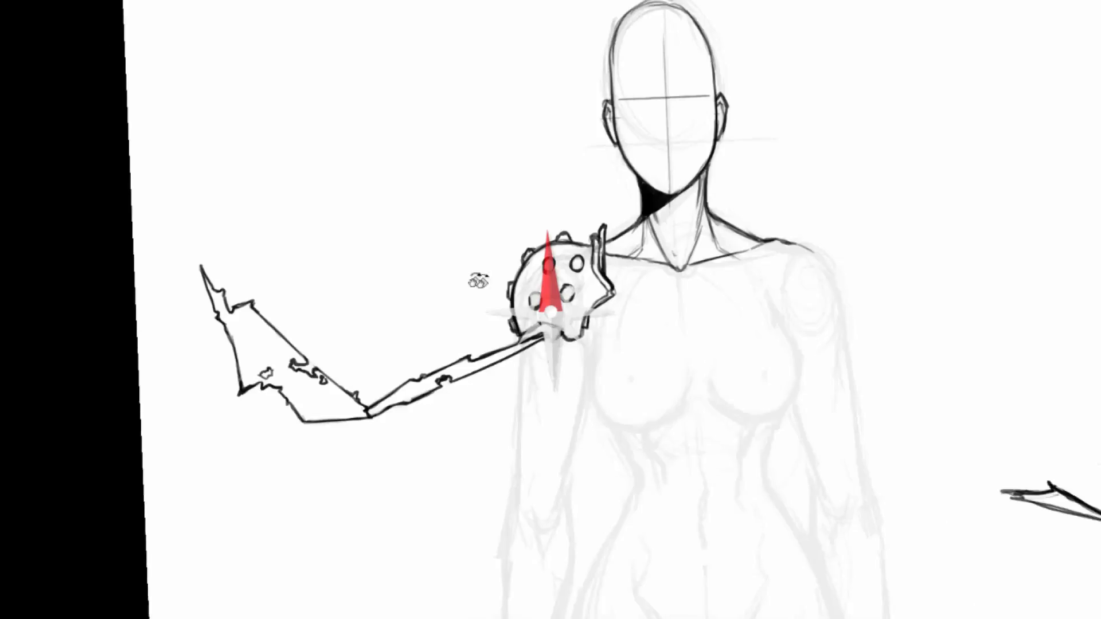
mouse_move(459, 372)
left_mouse_down()
mouse_move(475, 374)
mouse_move(430, 270)
left_mouse_up()
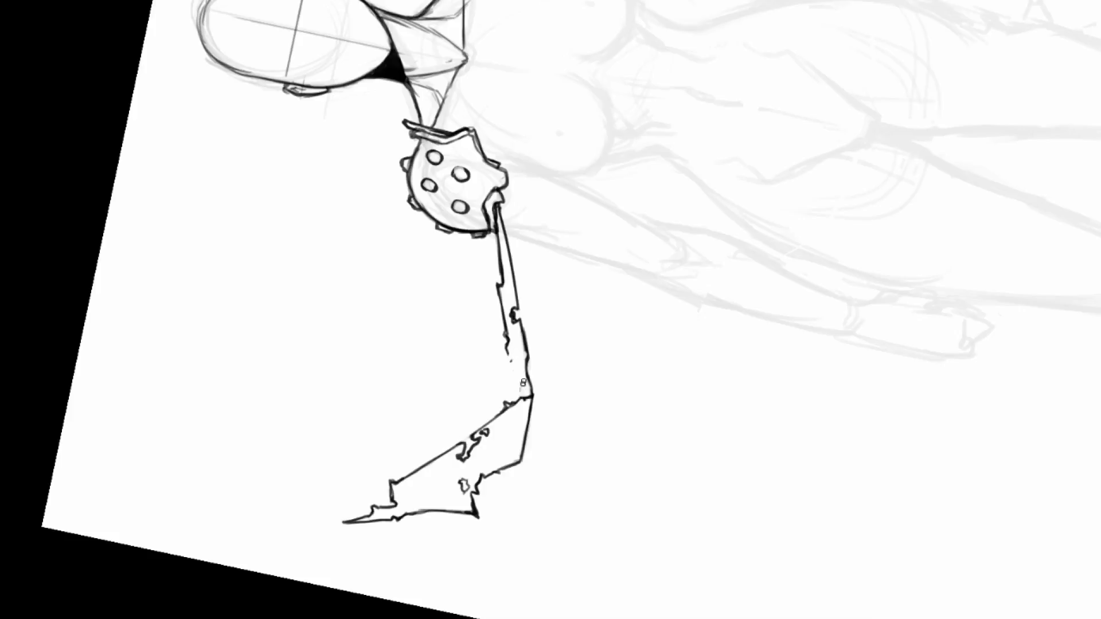
left_click_drag(505, 343, 507, 403)
left_click_drag(509, 383, 508, 408)
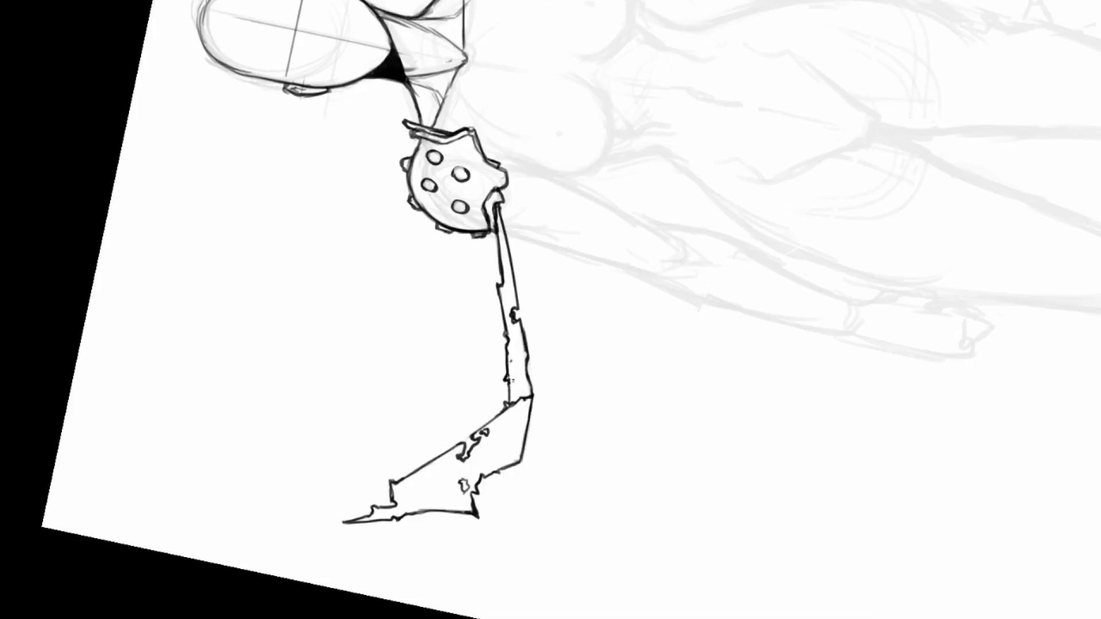
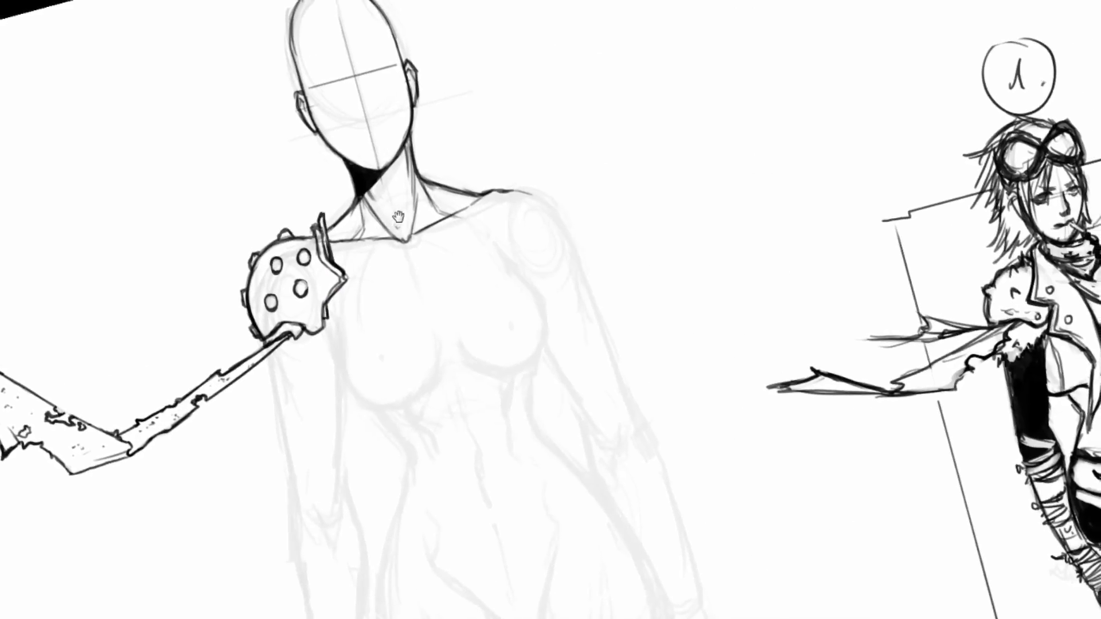
left_click_drag(545, 158, 700, 273)
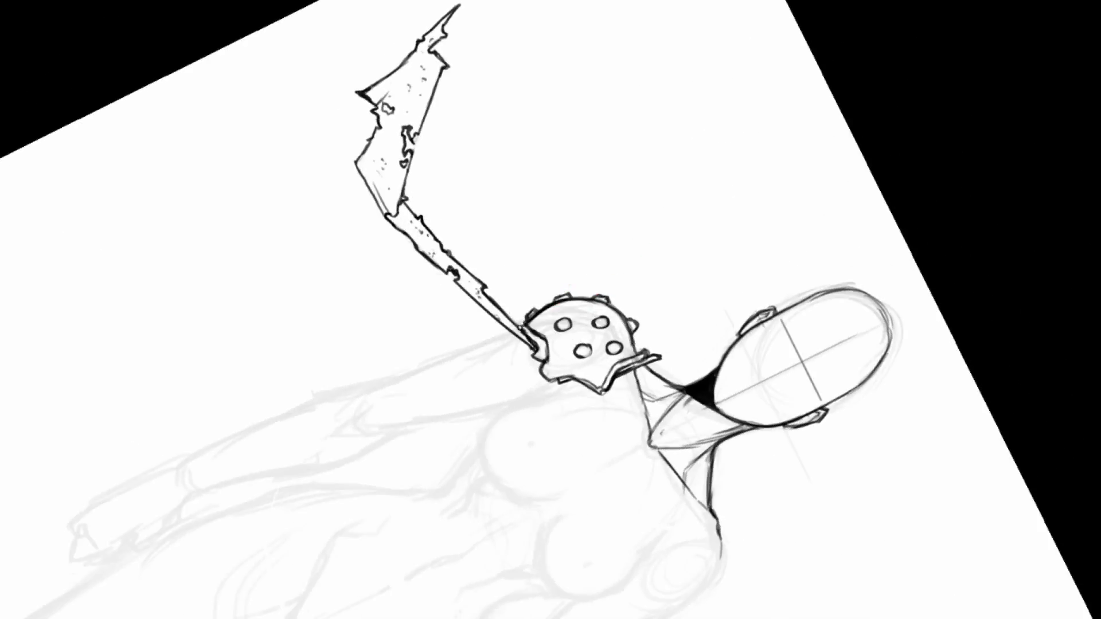
- Draw a thin second blade with a barbed bend extending from the shoulder pad's lower corner, plus a short spike beside it
mouse_move(521, 337)
left_mouse_down()
mouse_move(494, 259)
mouse_move(475, 135)
left_mouse_up()
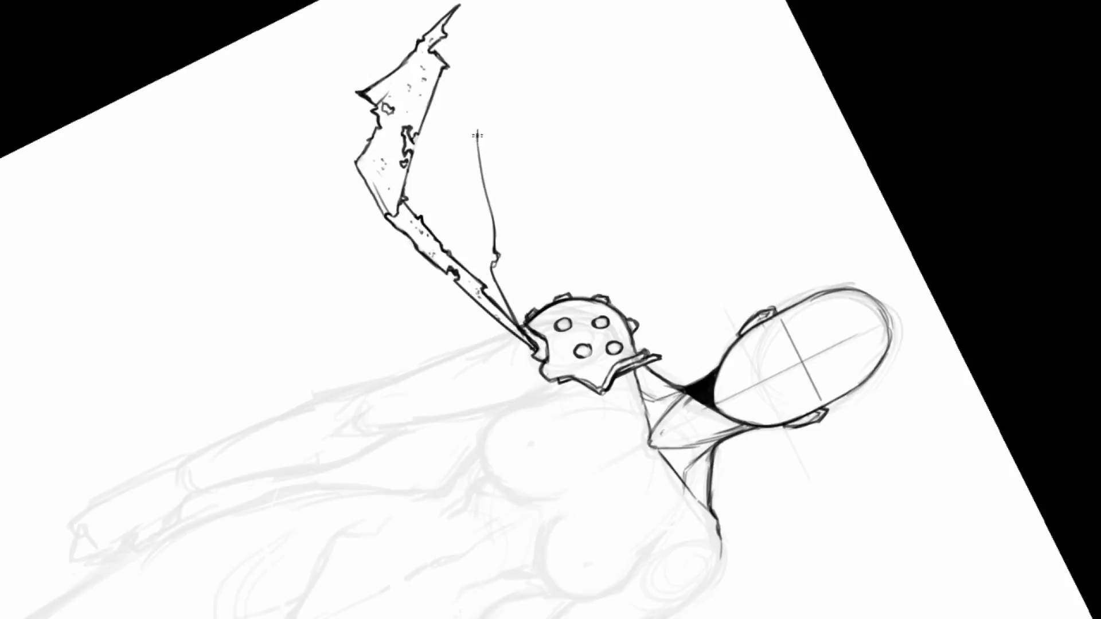
left_click_drag(477, 134, 504, 251)
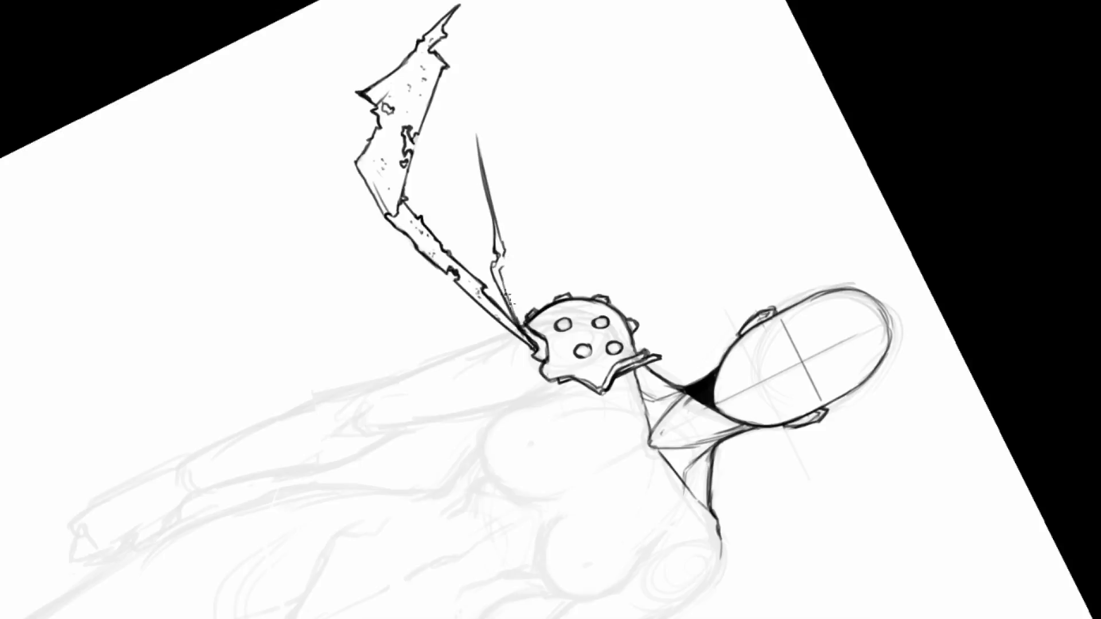
mouse_move(505, 264)
left_mouse_down()
mouse_move(503, 239)
mouse_move(452, 192)
mouse_move(482, 172)
left_mouse_up()
key("r")
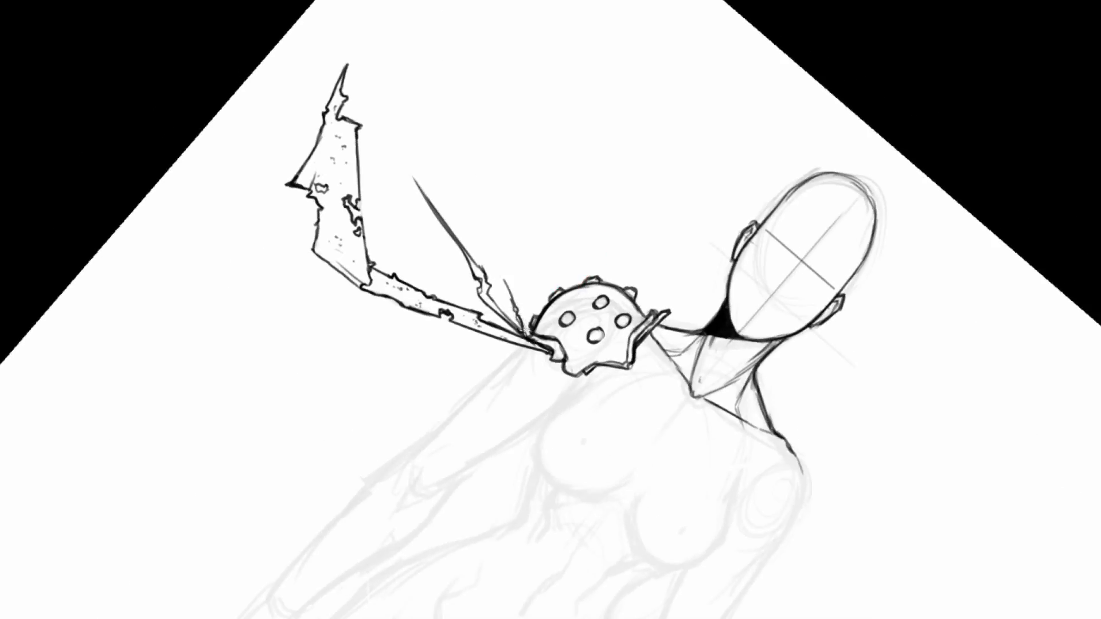
- Refine the ragged edge of the short spike and the base of the thin blade where they meet the shoulder pad
key("r")
left_click_drag(585, 274, 485, 156)
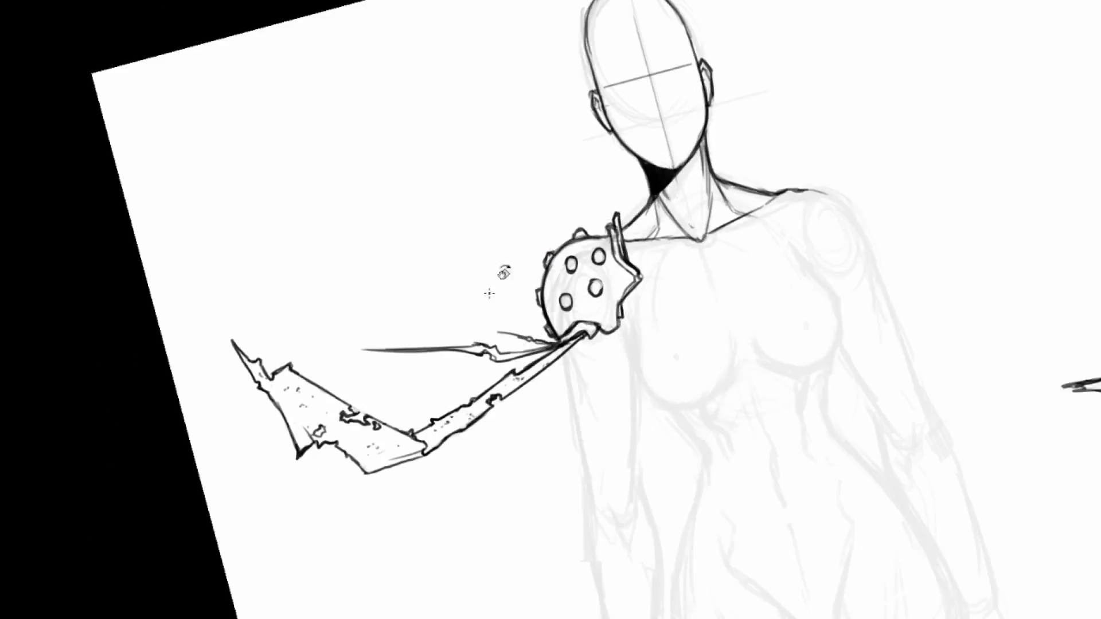
mouse_move(565, 241)
left_mouse_down()
mouse_move(494, 192)
mouse_move(493, 113)
left_mouse_up()
key("space")
mouse_move(521, 274)
left_mouse_down()
mouse_move(536, 254)
mouse_move(526, 307)
mouse_move(504, 310)
left_mouse_up()
key("r")
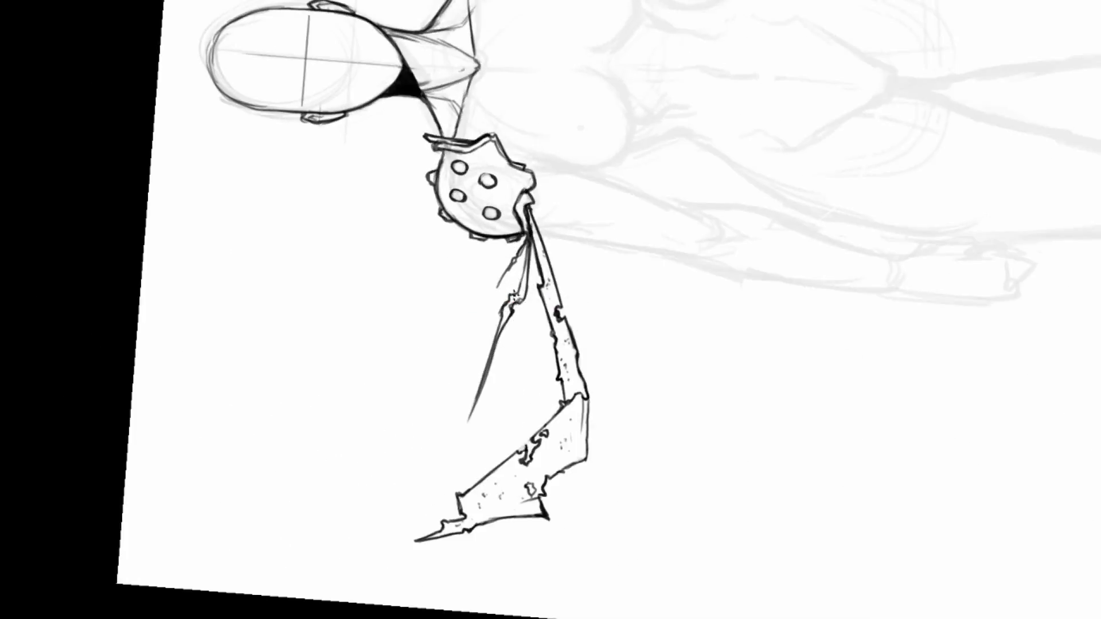
key("r")
left_click_drag(594, 174, 665, 316)
key("space")
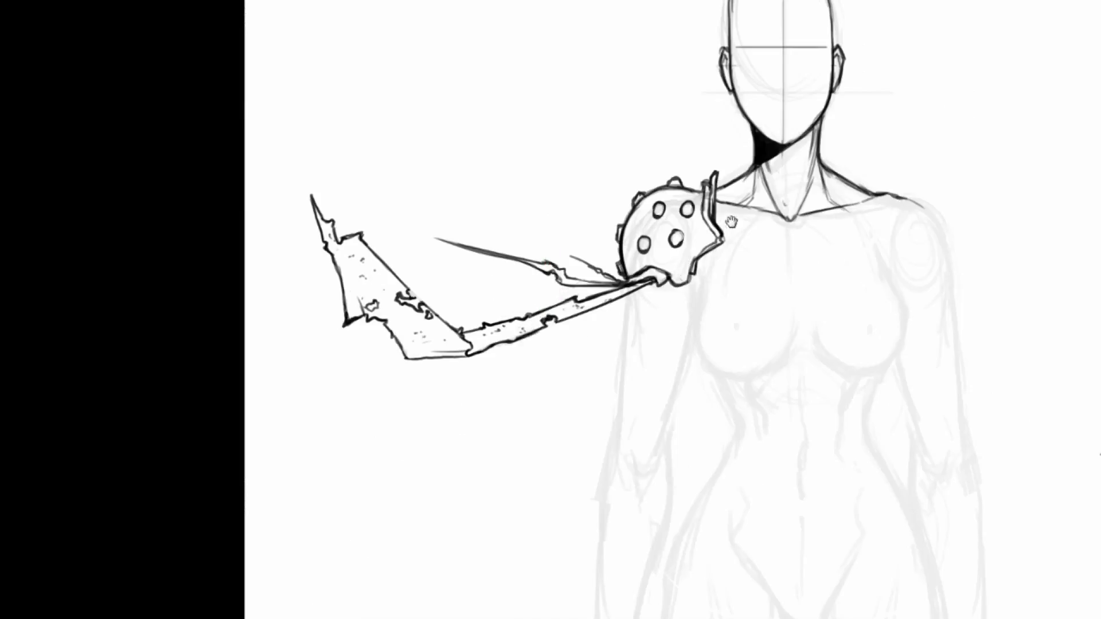
- Darken the large blade's notched inner edge and extend its tip into a sharper, heavier point
mouse_move(731, 222)
left_mouse_down()
mouse_move(485, 249)
mouse_move(539, 176)
left_mouse_up()
key("r")
left_click_drag(236, 148, 342, 68)
key("space")
left_click_drag(339, 96, 434, 214)
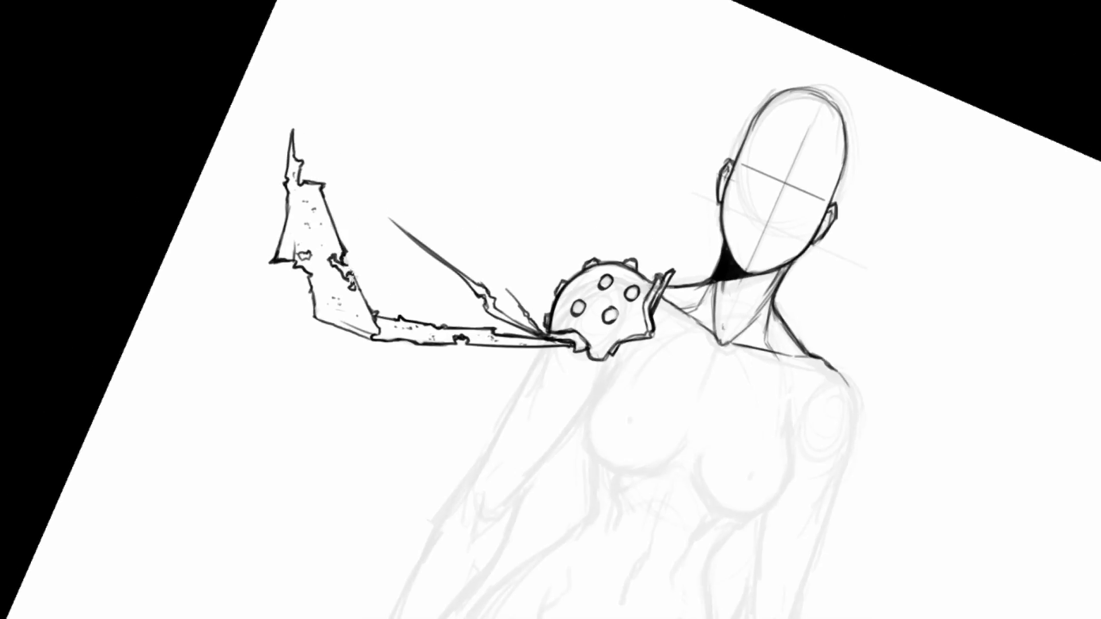
left_click_drag(350, 269, 357, 288)
left_click_drag(298, 181, 295, 119)
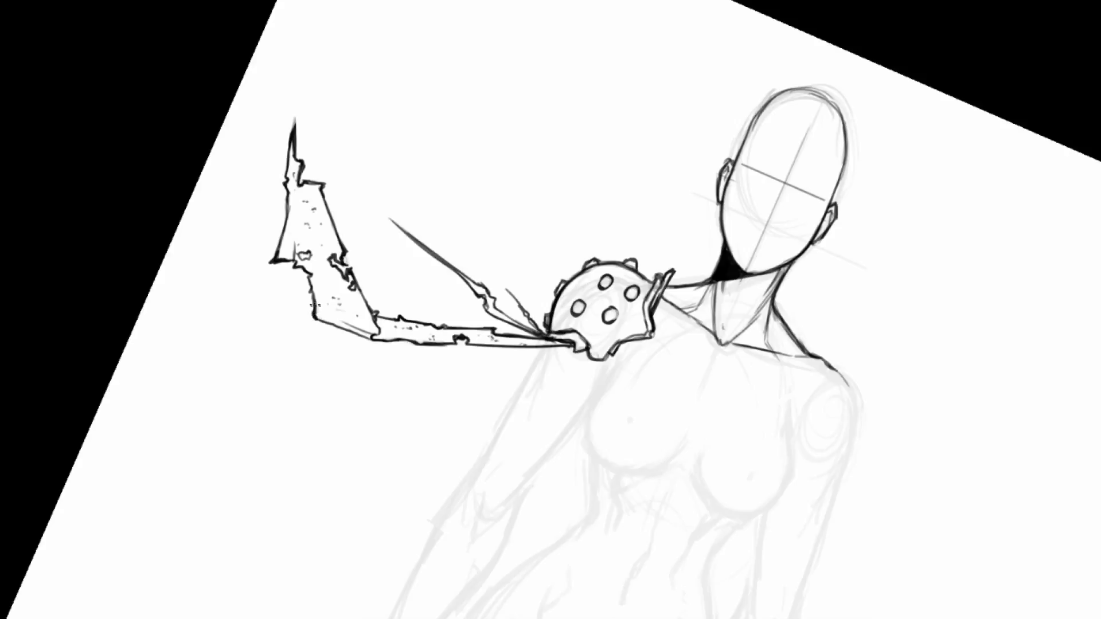
- Strengthen the thin blade's lower edge between the barbed bend and the shoulder pad
key("r")
left_click_drag(638, 217, 530, 156)
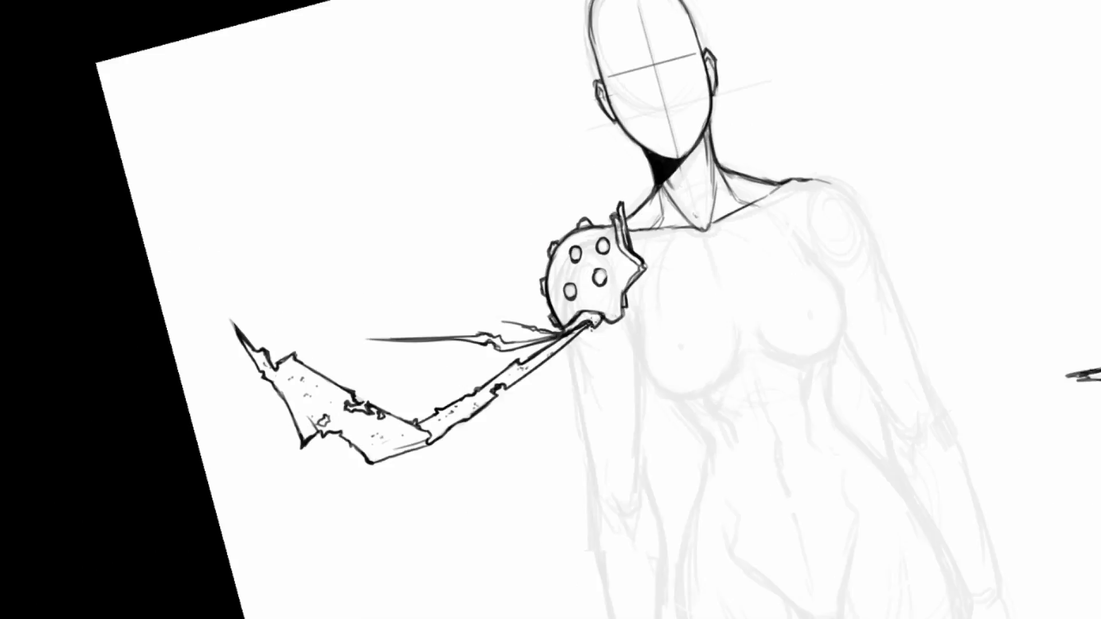
left_click_drag(511, 342, 554, 332)
left_click_drag(710, 241, 660, 132)
key("r")
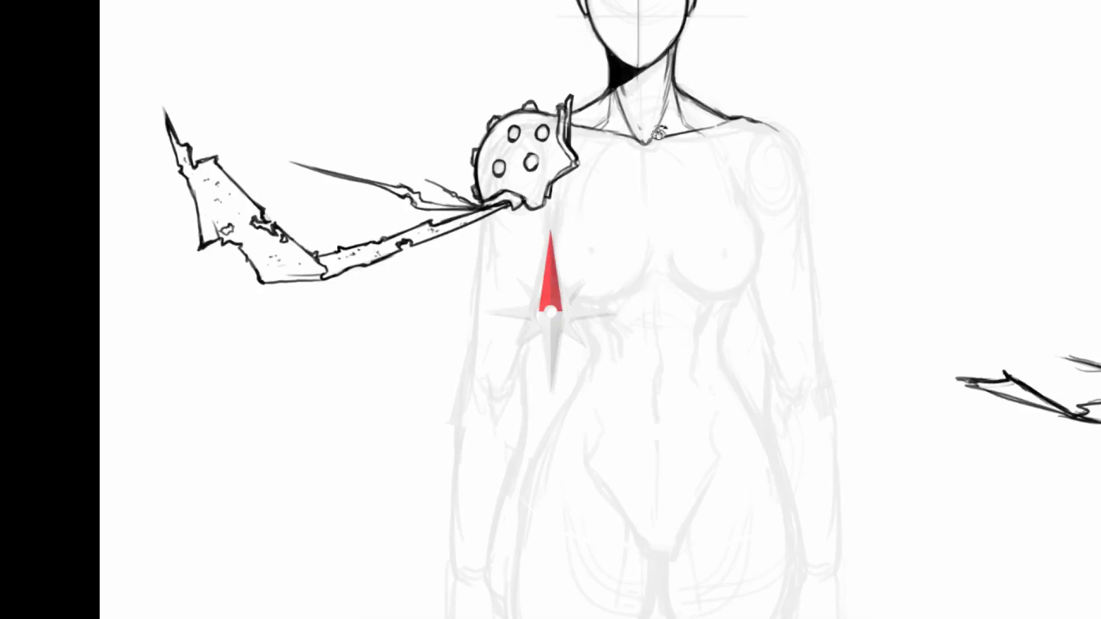
- Draw the chest's center line and the lower and outer contours of both breasts over the faded sketch
mouse_move(631, 277)
left_mouse_down()
mouse_move(350, 237)
mouse_move(573, 274)
left_mouse_up()
left_click_drag(526, 207, 408, 266)
mouse_move(534, 253)
left_mouse_down()
mouse_move(454, 248)
mouse_move(424, 300)
mouse_move(491, 319)
mouse_move(465, 324)
mouse_move(393, 295)
left_mouse_up()
key("ctrl+z")
left_click_drag(480, 322, 444, 289)
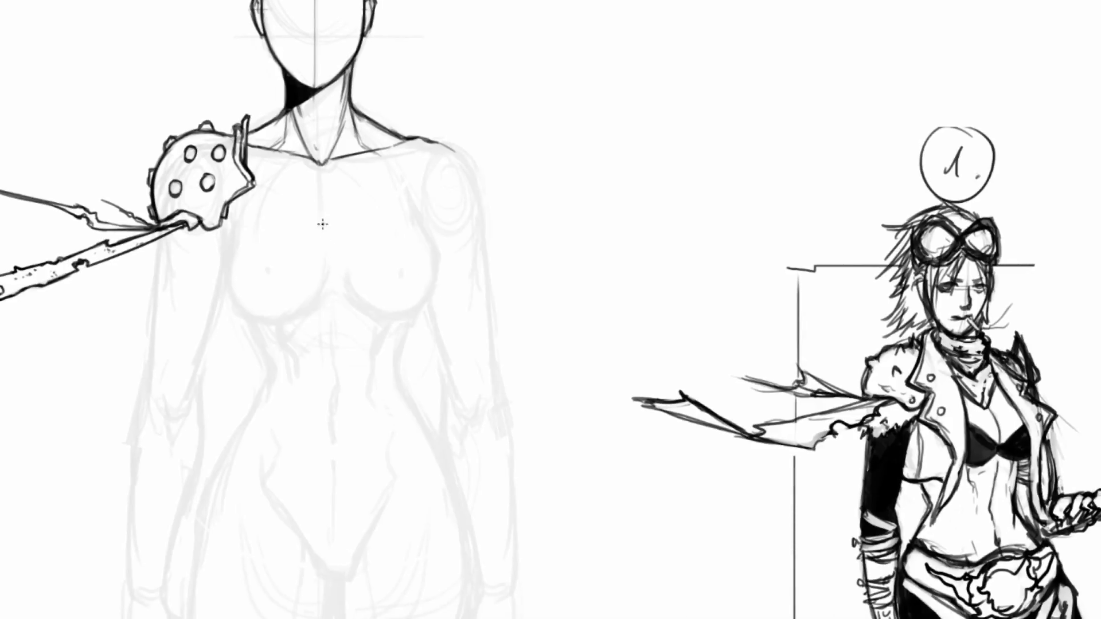
mouse_move(322, 222)
left_mouse_down()
mouse_move(328, 290)
mouse_move(284, 315)
mouse_move(249, 302)
mouse_move(241, 250)
mouse_move(283, 320)
mouse_move(427, 270)
left_mouse_up()
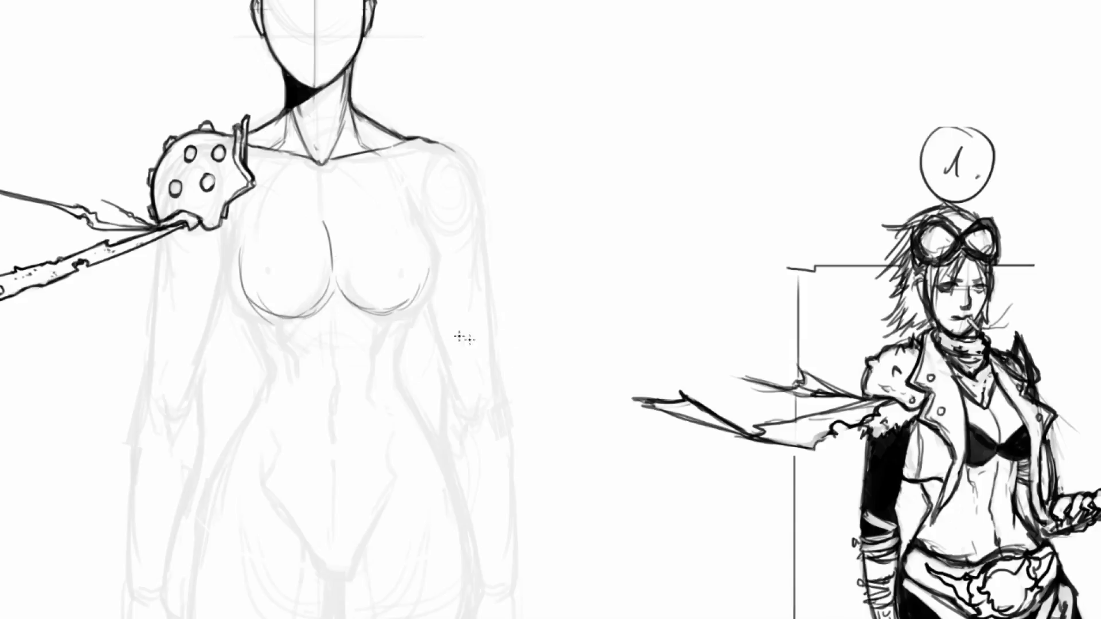
left_click_drag(462, 336, 622, 305)
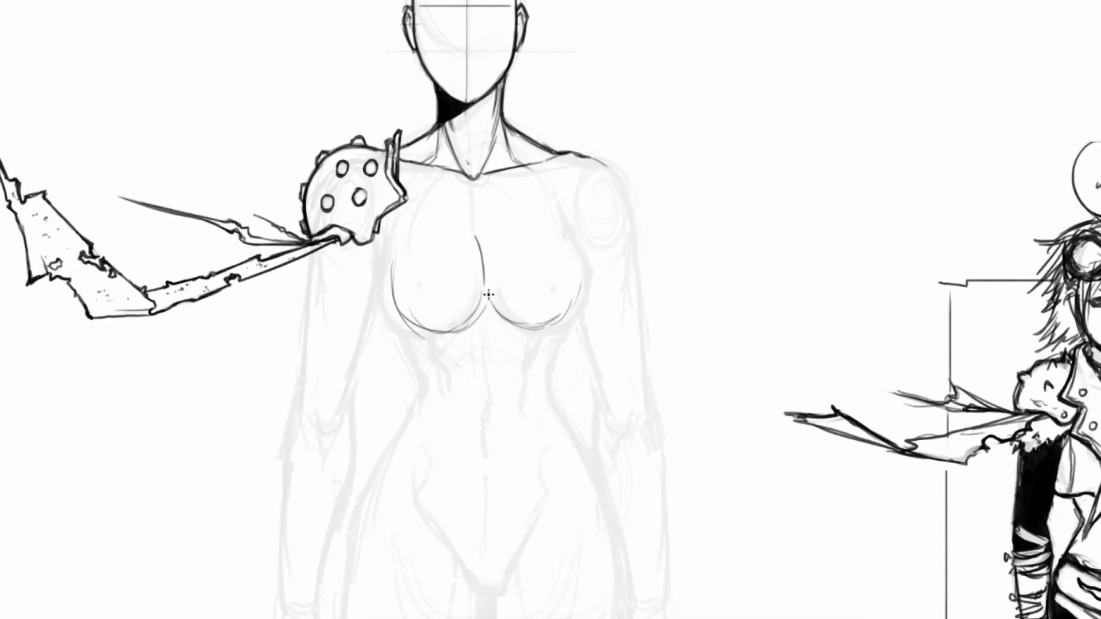
mouse_move(488, 294)
left_mouse_down()
mouse_move(523, 331)
mouse_move(570, 300)
mouse_move(573, 253)
mouse_move(554, 215)
mouse_move(576, 297)
left_mouse_up()
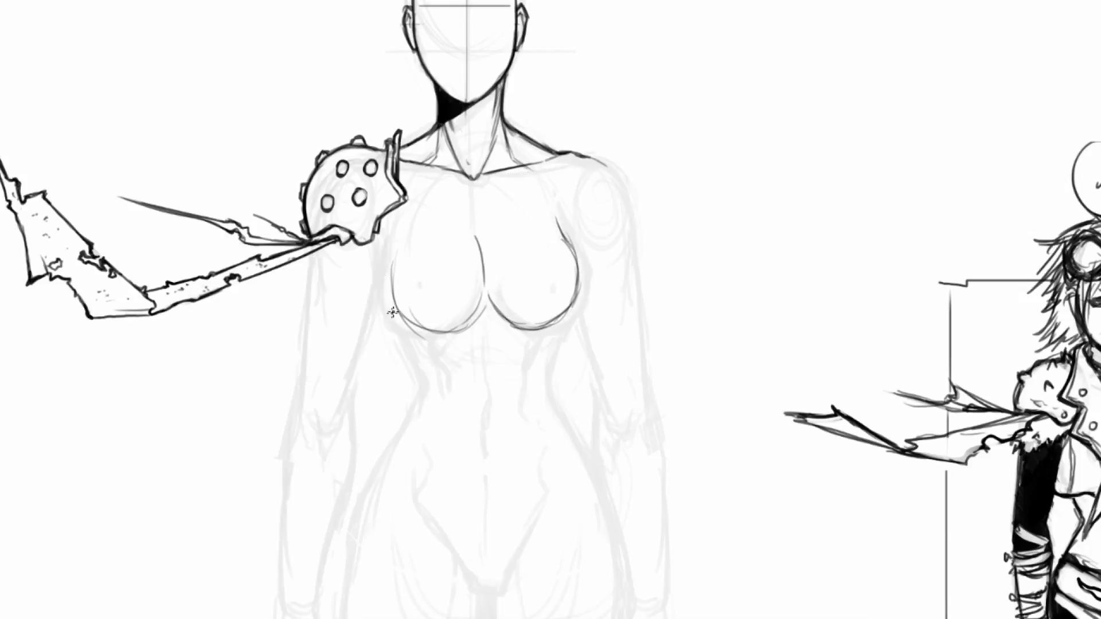
- Draw both sides of the torso from beneath the bust through the narrow waist to the upper hips
mouse_move(405, 324)
left_mouse_down()
mouse_move(416, 225)
mouse_move(399, 319)
mouse_move(421, 372)
left_mouse_up()
left_click_drag(390, 304, 424, 378)
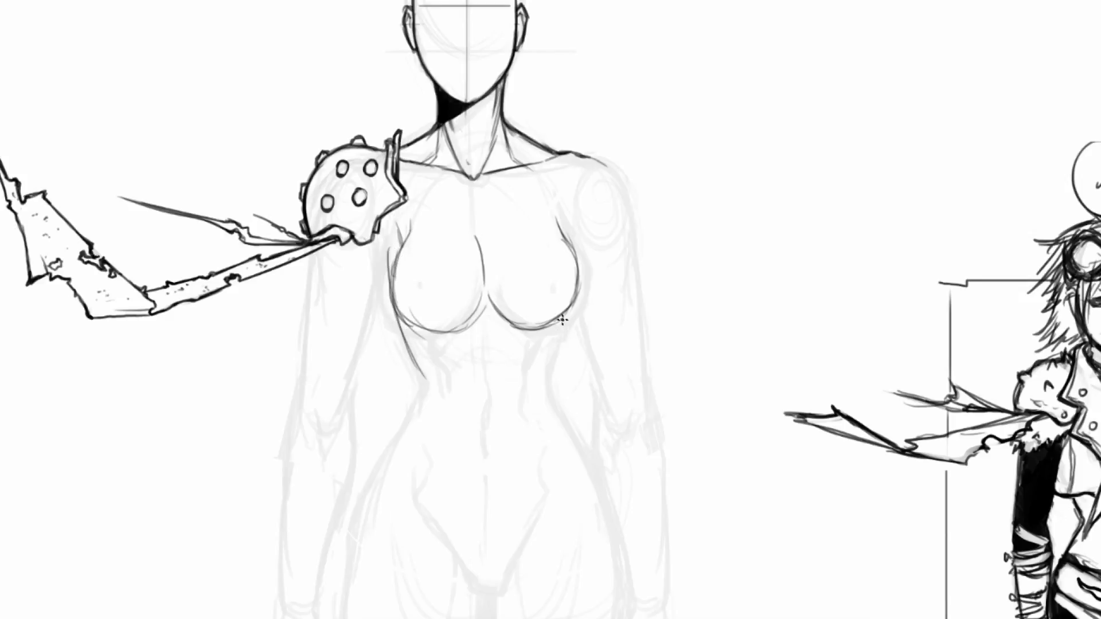
left_click_drag(557, 326, 554, 382)
left_click_drag(561, 323, 546, 374)
mouse_move(561, 329)
left_mouse_down()
mouse_move(543, 396)
mouse_move(576, 437)
left_mouse_up()
left_click_drag(423, 383, 397, 434)
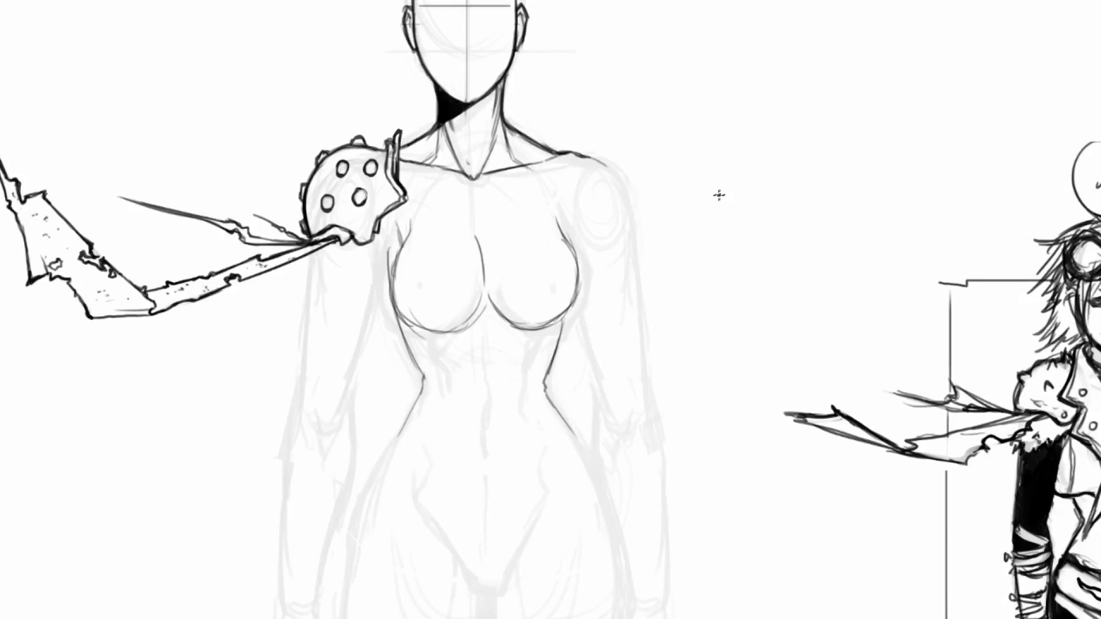
- Trim the outer bust contour on the character's left side with the eraser and redraw the armpit line on her right
left_click_drag(705, 157, 723, 200)
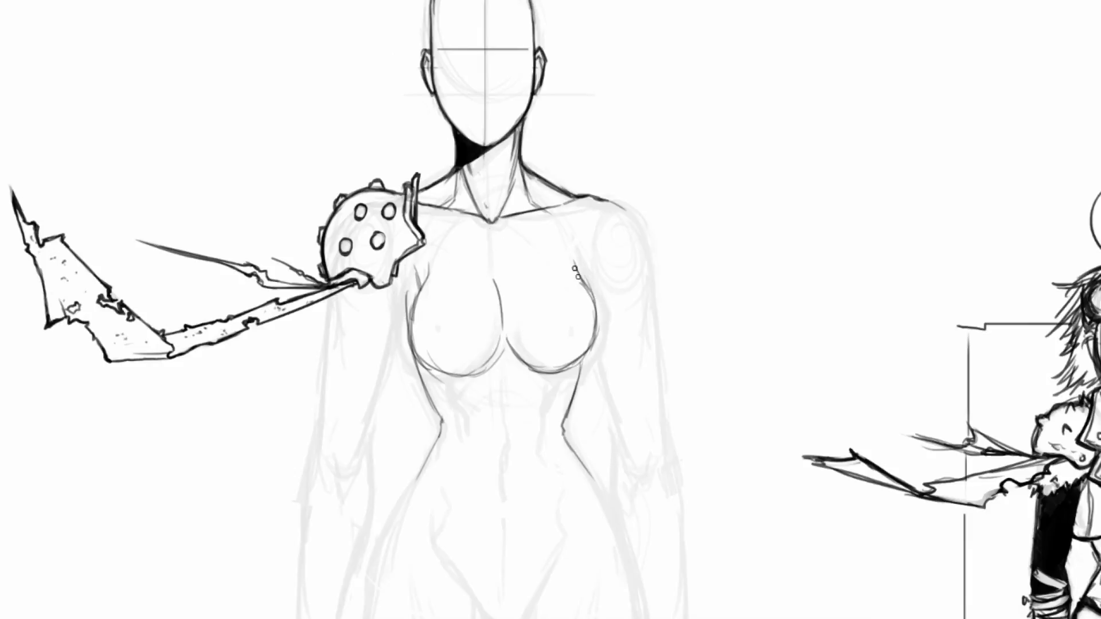
key("]")
key("]")
key("]")
mouse_move(598, 319)
left_mouse_down()
mouse_move(576, 267)
mouse_move(589, 351)
mouse_move(592, 321)
mouse_move(569, 264)
left_mouse_up()
key("b")
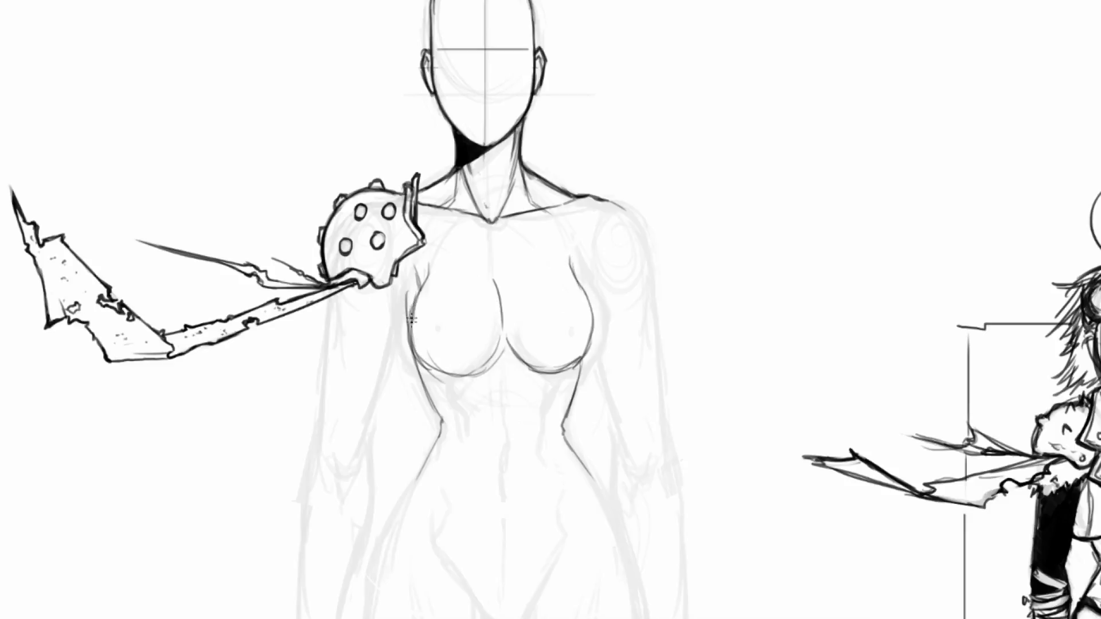
key("e")
key("b")
mouse_move(416, 302)
left_mouse_down()
mouse_move(425, 277)
mouse_move(407, 268)
left_mouse_up()
- Draw short rib lines beneath the bust on both sides of the torso
left_click_drag(447, 377, 458, 404)
key("ctrl+z")
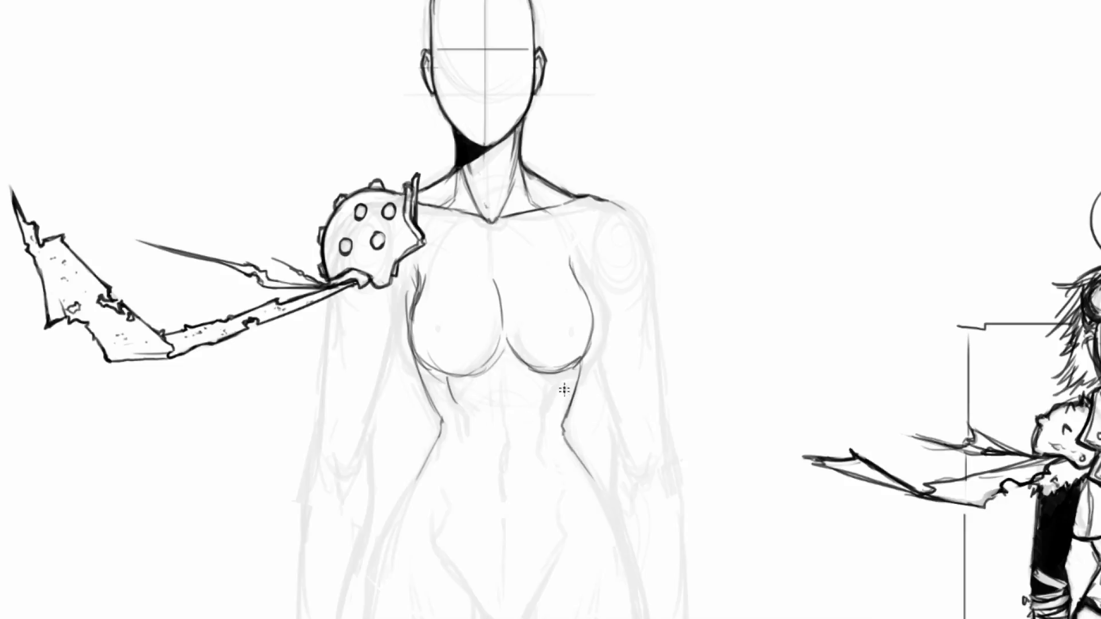
left_click_drag(622, 249, 602, 294)
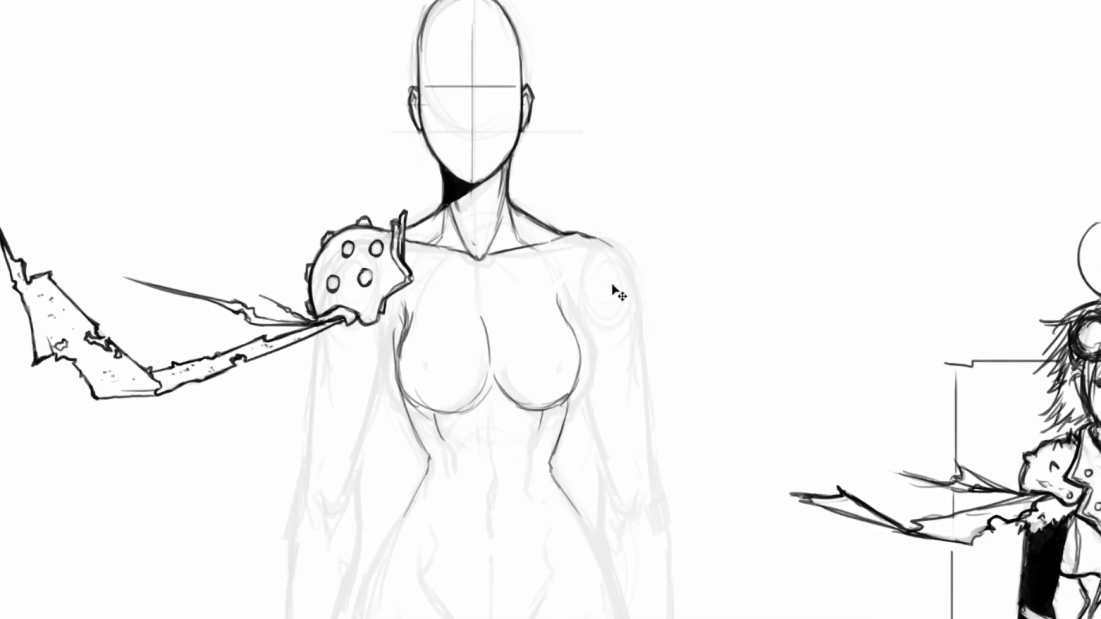
scroll(656, 238, "down", 1)
scroll(656, 237, "down", 5)
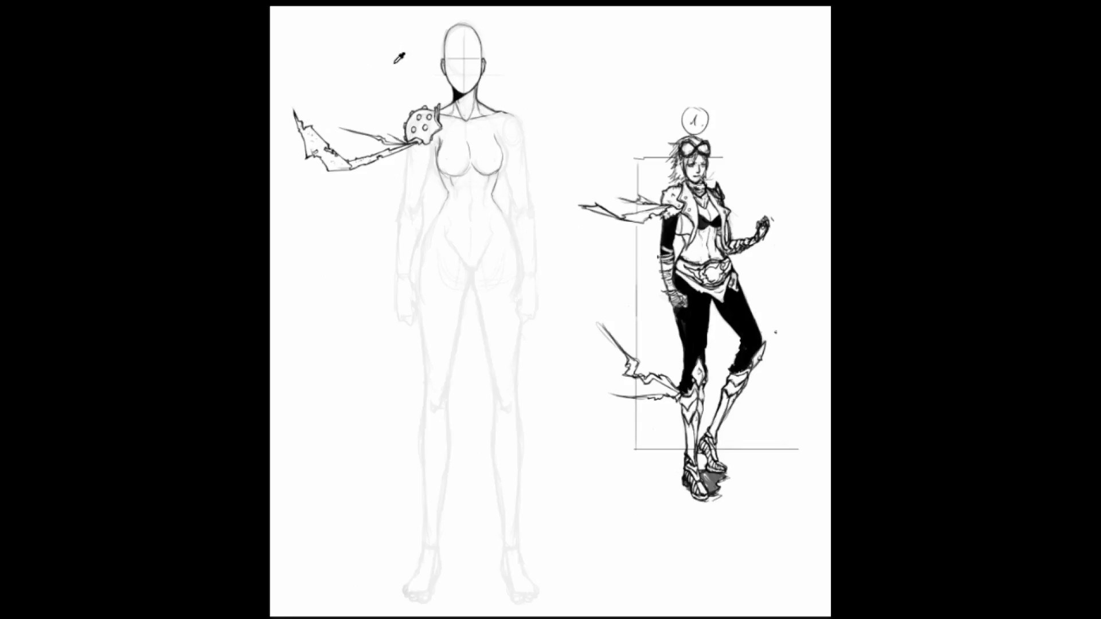
scroll(433, 63, "up", 4)
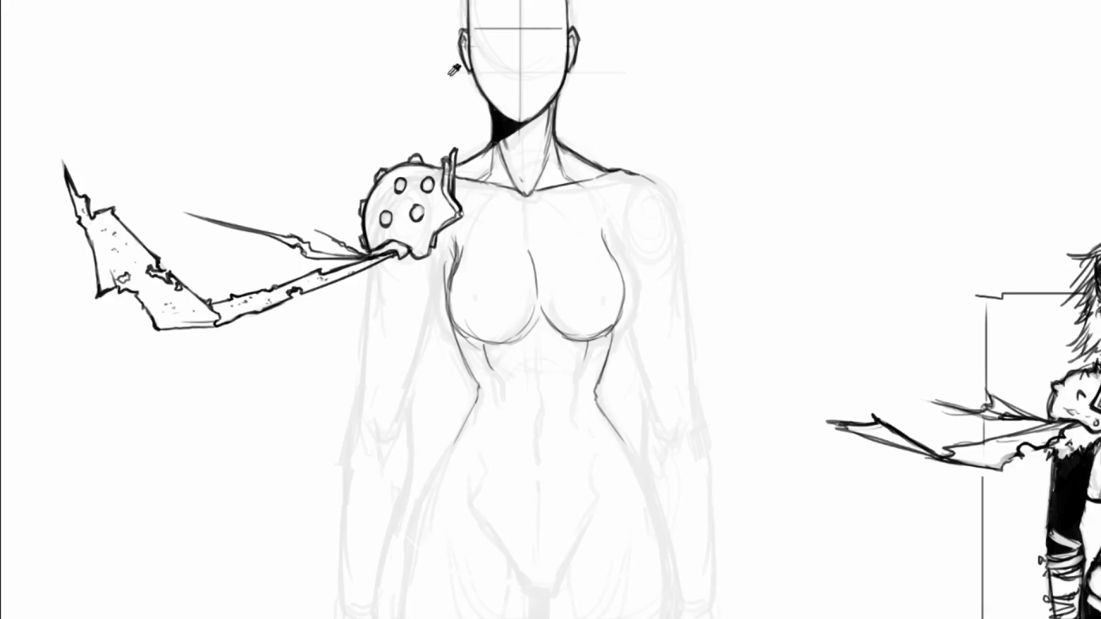
left_click_drag(651, 294, 655, 387)
scroll(531, 333, "up", 1)
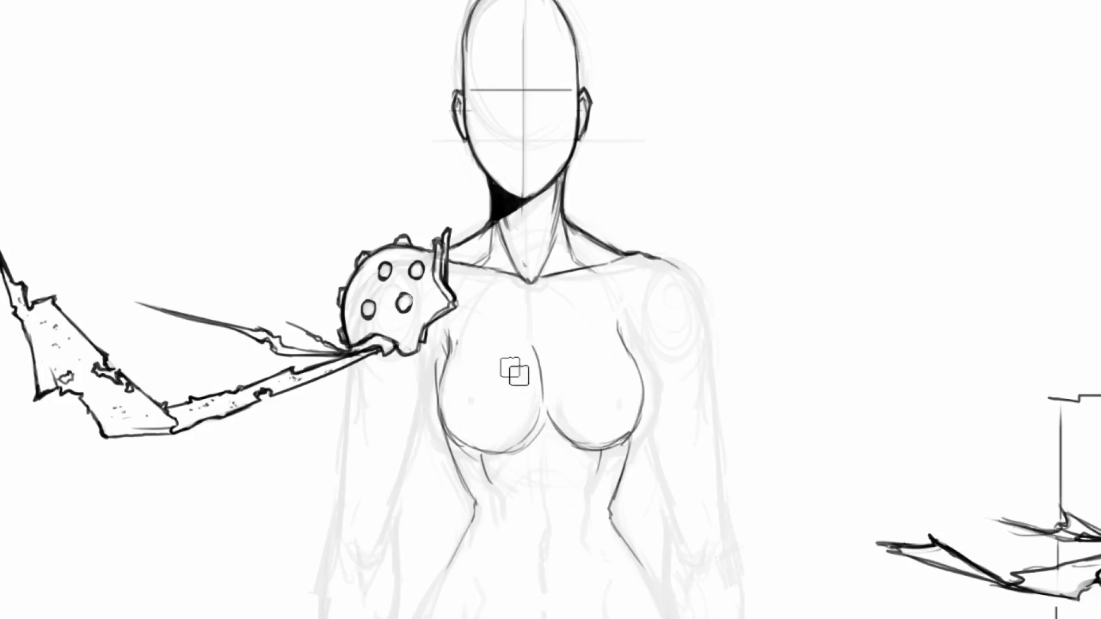
- Draw the bra's center bridge and the curved upper edge of the cup on the character's right side
mouse_move(511, 368)
left_mouse_down()
mouse_move(430, 314)
mouse_move(366, 293)
mouse_move(557, 324)
mouse_move(673, 311)
left_mouse_up()
left_click_drag(473, 276, 556, 317)
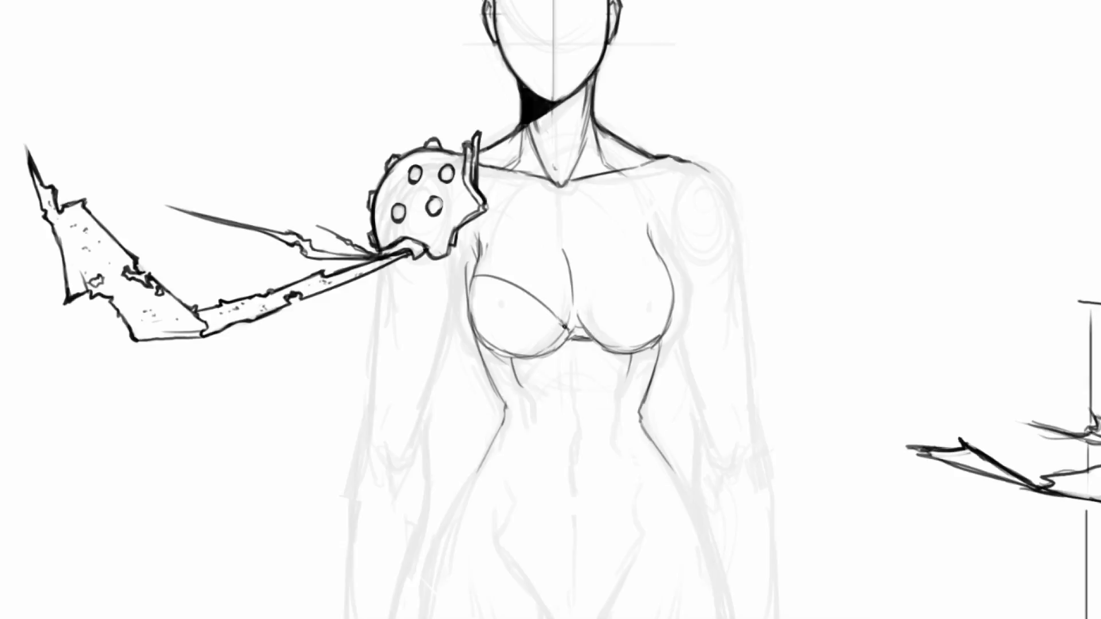
mouse_move(533, 301)
left_mouse_down()
mouse_move(569, 328)
mouse_move(558, 301)
left_mouse_up()
key("r")
left_click_drag(574, 217, 459, 316)
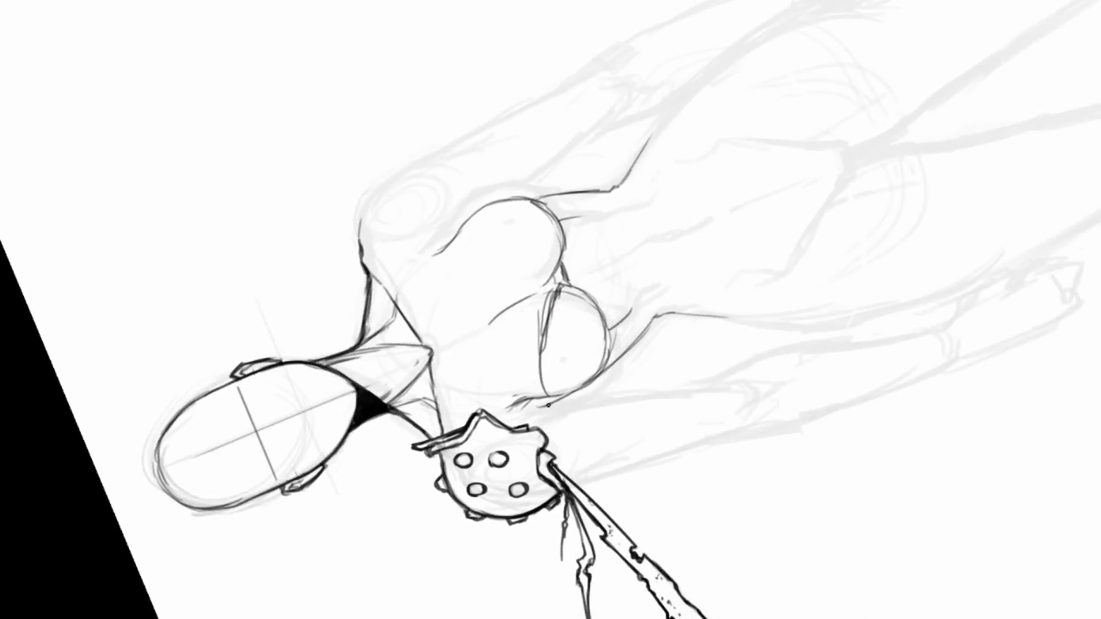
mouse_move(540, 389)
left_mouse_down()
mouse_move(546, 308)
mouse_move(537, 354)
left_mouse_up()
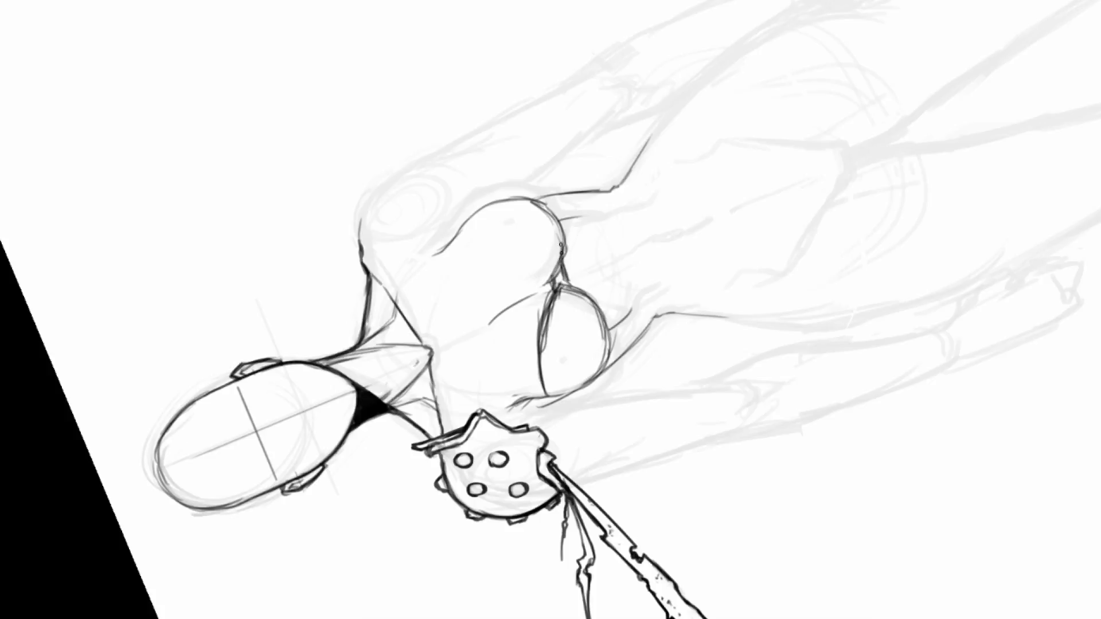
- Draw the matching upper edge of the cup on the character's left side and darken its outer corner
key("r")
mouse_move(507, 210)
left_mouse_down()
mouse_move(686, 280)
mouse_move(689, 306)
left_mouse_up()
mouse_move(582, 317)
left_mouse_down()
mouse_move(620, 266)
mouse_move(659, 252)
left_mouse_up()
left_click_drag(615, 276, 642, 259)
left_click_drag(596, 296, 657, 254)
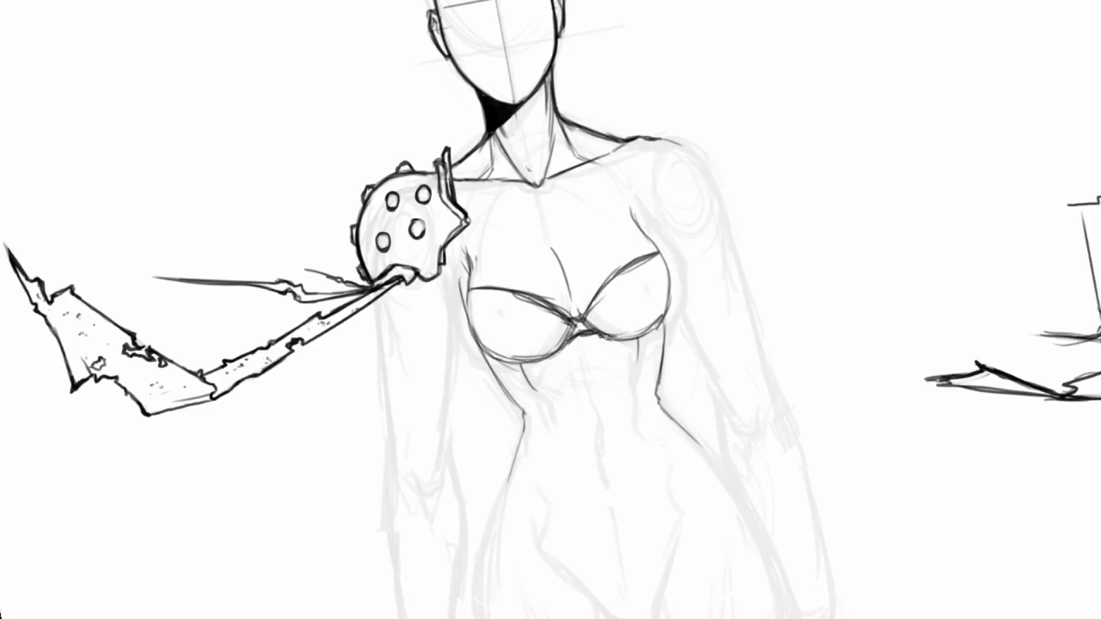
mouse_move(653, 329)
left_mouse_down()
mouse_move(677, 291)
mouse_move(657, 259)
left_mouse_up()
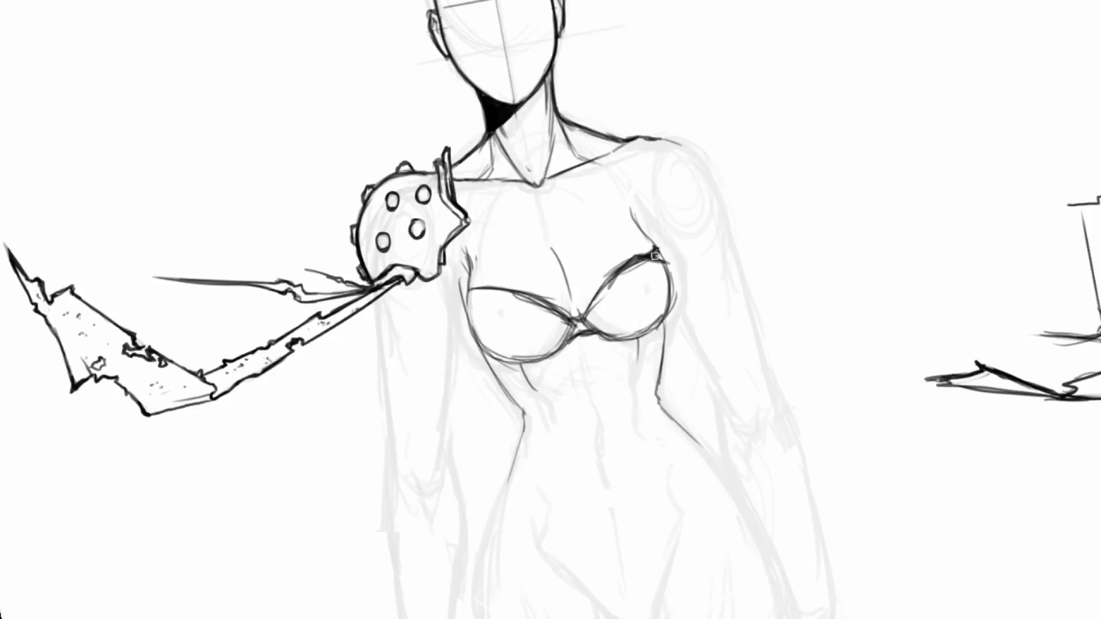
- Thicken the upper edge of the bra cup on the character's right side toward its outer corner
key("r")
mouse_move(620, 217)
left_mouse_down()
mouse_move(664, 218)
mouse_move(658, 296)
left_mouse_up()
key("r")
left_click_drag(664, 246, 648, 284)
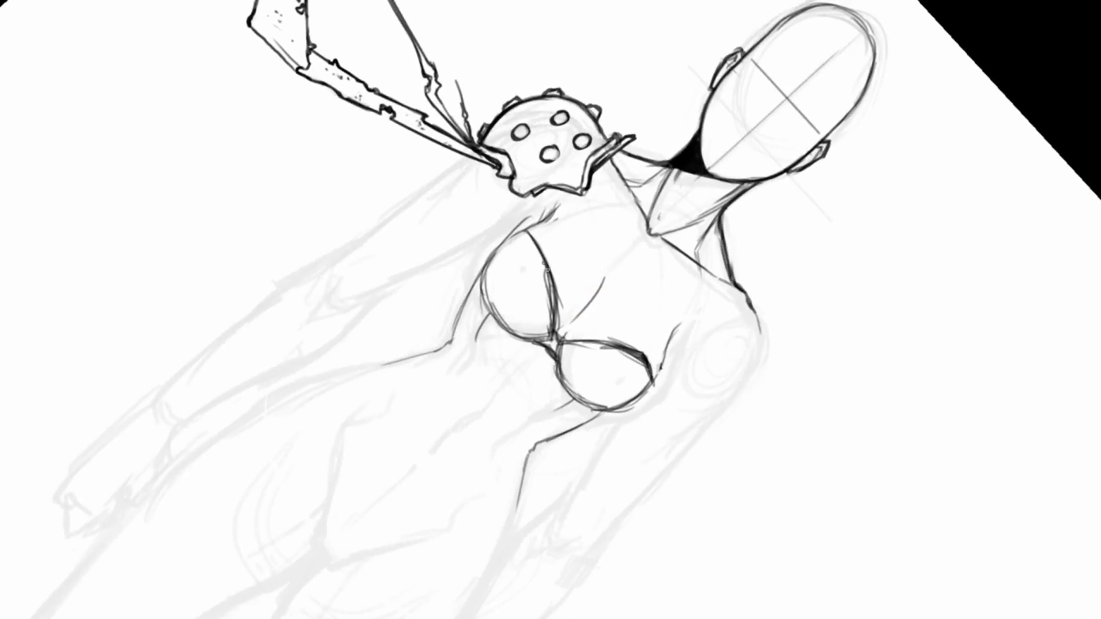
mouse_move(541, 242)
left_mouse_down()
mouse_move(515, 237)
mouse_move(554, 292)
left_mouse_up()
mouse_move(551, 283)
left_mouse_down()
mouse_move(541, 250)
mouse_move(487, 223)
mouse_move(497, 252)
mouse_move(541, 207)
mouse_move(639, 153)
mouse_move(659, 180)
left_mouse_up()
- Draw a horizontal guideline across the tops of both cups and rework the right cup's upper corner and outer contour to match
key("r")
key("r")
key("space")
key("r")
left_click_drag(672, 237, 507, 236)
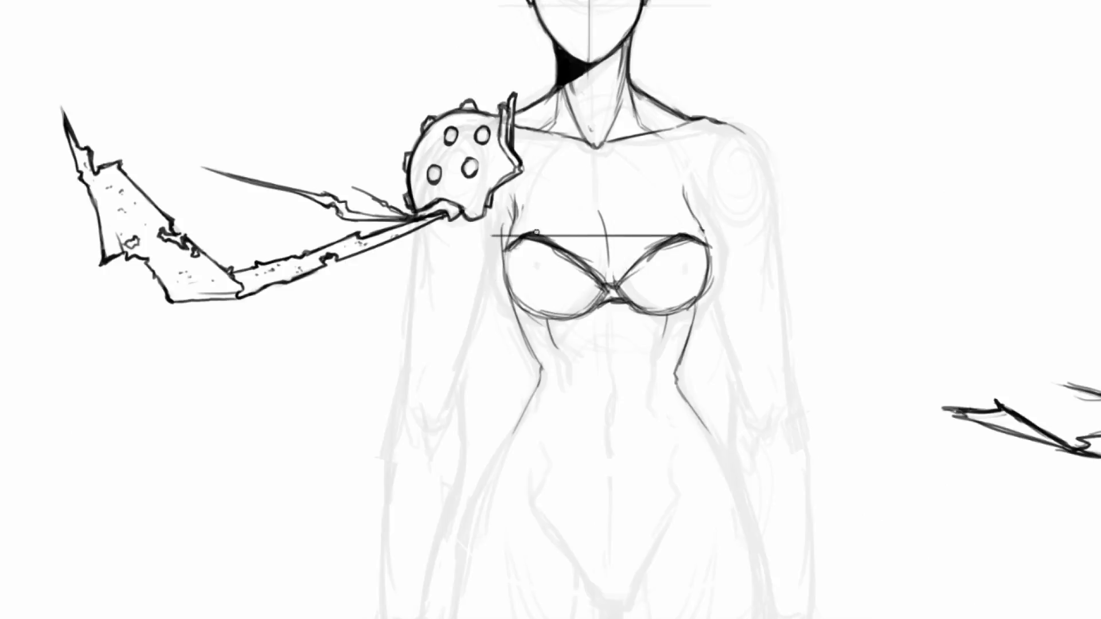
mouse_move(519, 240)
left_mouse_down()
mouse_move(538, 237)
mouse_move(528, 242)
left_mouse_up()
mouse_move(508, 252)
left_mouse_down()
mouse_move(505, 287)
mouse_move(519, 309)
mouse_move(552, 319)
left_mouse_up()
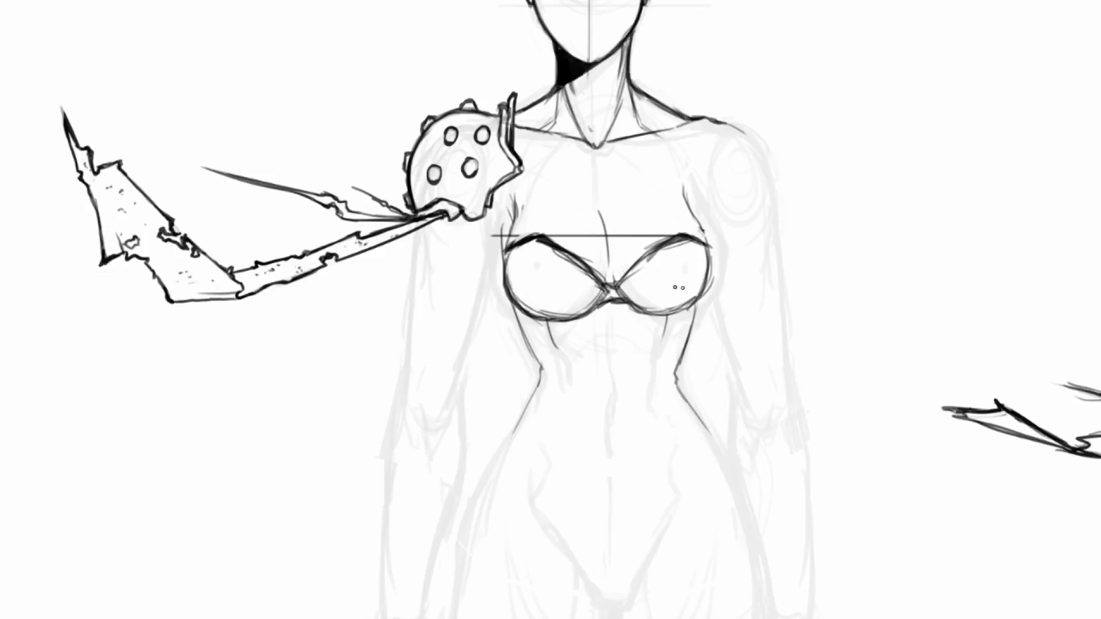
- Fill the outer part of the bra cup on the character's right side with solid black
mouse_move(511, 256)
left_mouse_down()
mouse_move(530, 305)
mouse_move(516, 271)
mouse_move(513, 288)
mouse_move(546, 313)
mouse_move(539, 270)
mouse_move(510, 257)
left_mouse_up()
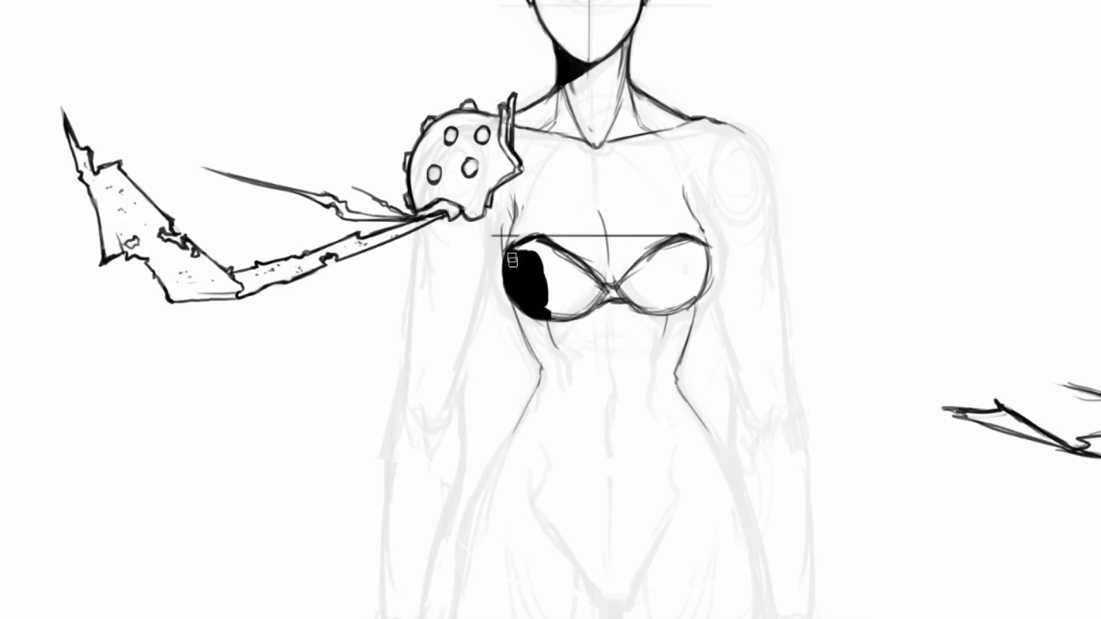
mouse_move(509, 255)
left_mouse_down()
mouse_move(536, 244)
mouse_move(542, 283)
mouse_move(561, 294)
mouse_move(547, 292)
mouse_move(564, 296)
mouse_move(541, 212)
mouse_move(536, 332)
mouse_move(542, 238)
left_mouse_up()
key("r")
key("r")
left_click_drag(486, 303, 484, 279)
key("r")
mouse_move(533, 243)
left_mouse_down()
mouse_move(511, 251)
mouse_move(508, 276)
left_mouse_up()
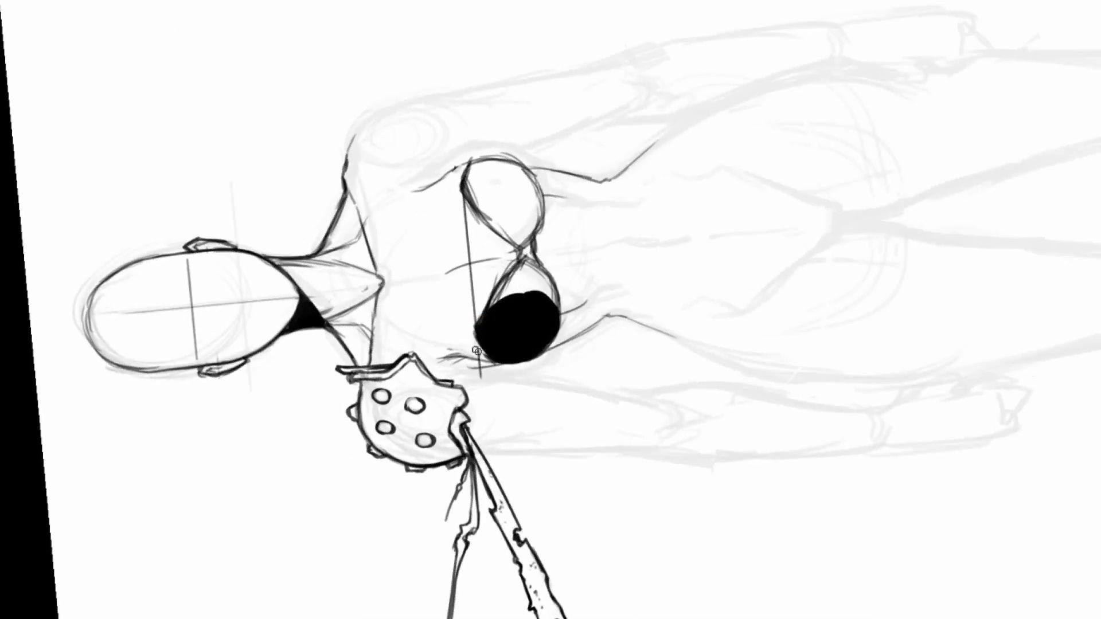
- Erase the straight guideline running across the tops of the two bra cups
key("r")
left_click_drag(466, 327, 469, 268)
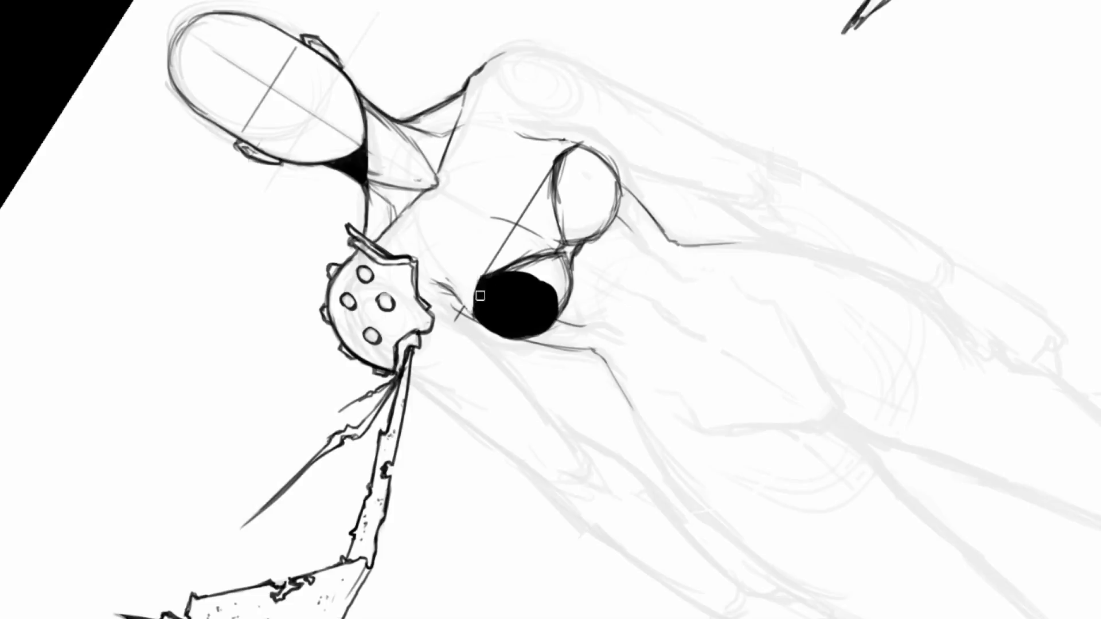
key("r")
mouse_move(504, 244)
left_mouse_down()
mouse_move(462, 290)
mouse_move(476, 319)
mouse_move(453, 239)
left_mouse_up()
key("bracketleft")
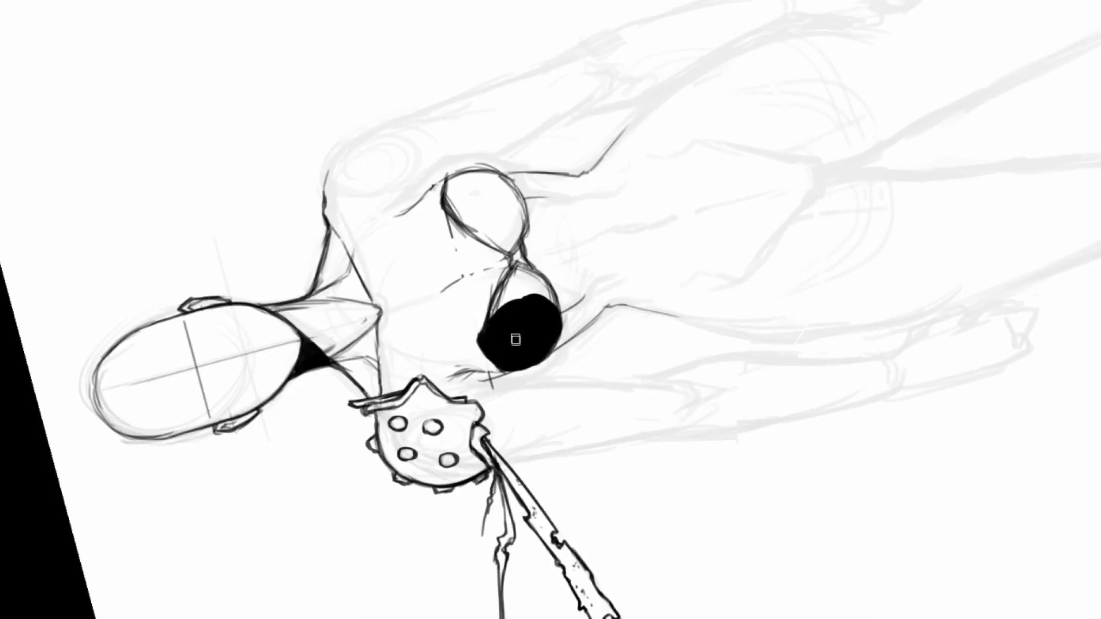
- Fill the inner part of the cup on the character's right side and the centre bridge with solid black
left_click_drag(482, 337, 489, 318)
key("r")
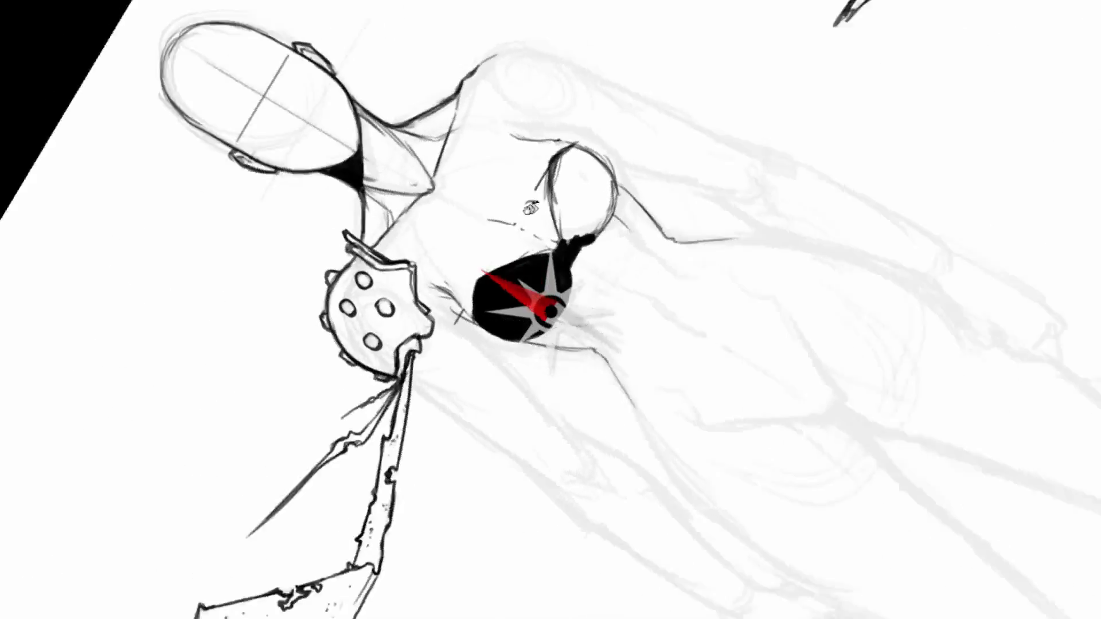
mouse_move(528, 206)
left_mouse_down()
mouse_move(501, 216)
mouse_move(551, 287)
mouse_move(545, 303)
left_mouse_up()
- Fill the bra cup on the character's left side with solid black, working from the bridge out to its upper corner
key("space")
key("r")
mouse_move(528, 223)
left_mouse_down()
mouse_move(565, 226)
mouse_move(575, 247)
left_mouse_up()
mouse_move(524, 337)
left_mouse_down()
mouse_move(523, 310)
mouse_move(537, 289)
mouse_move(550, 333)
mouse_move(532, 338)
left_mouse_up()
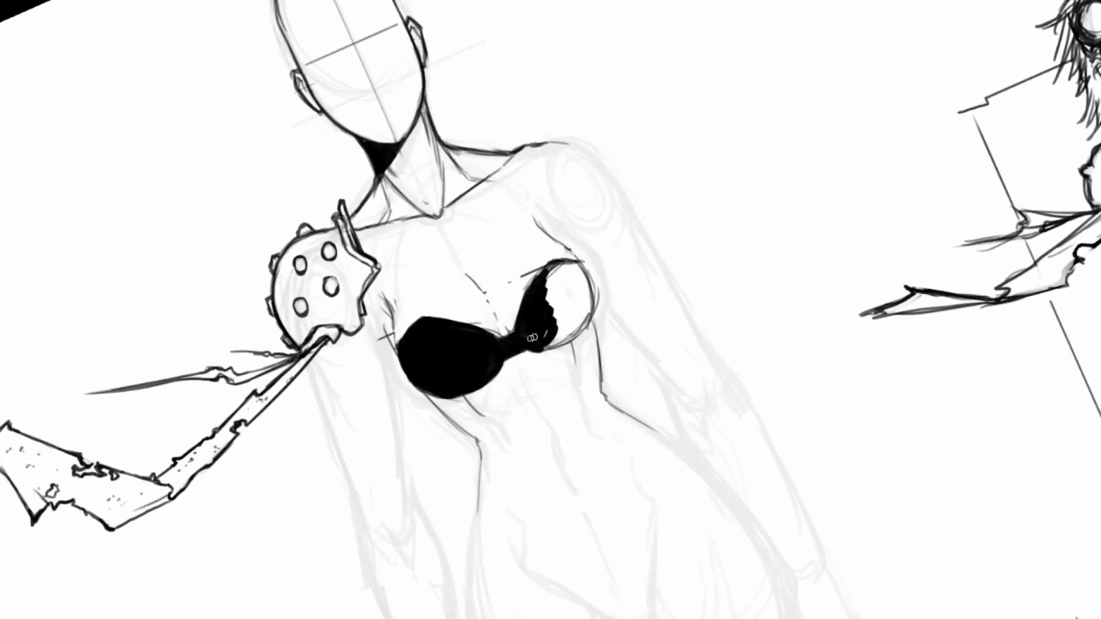
key("r")
left_click_drag(498, 266, 604, 222)
mouse_move(528, 295)
left_mouse_down()
mouse_move(514, 290)
mouse_move(514, 313)
mouse_move(521, 333)
mouse_move(538, 324)
mouse_move(539, 351)
mouse_move(564, 298)
mouse_move(587, 314)
left_mouse_up()
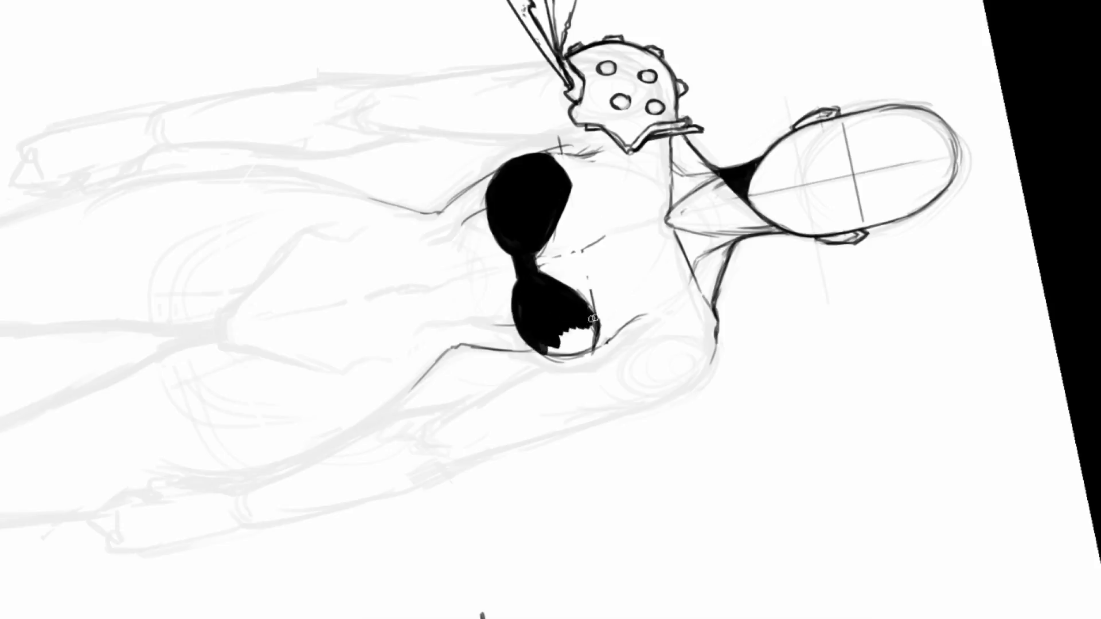
key("r")
mouse_move(581, 236)
left_mouse_down()
mouse_move(465, 295)
mouse_move(499, 298)
left_mouse_up()
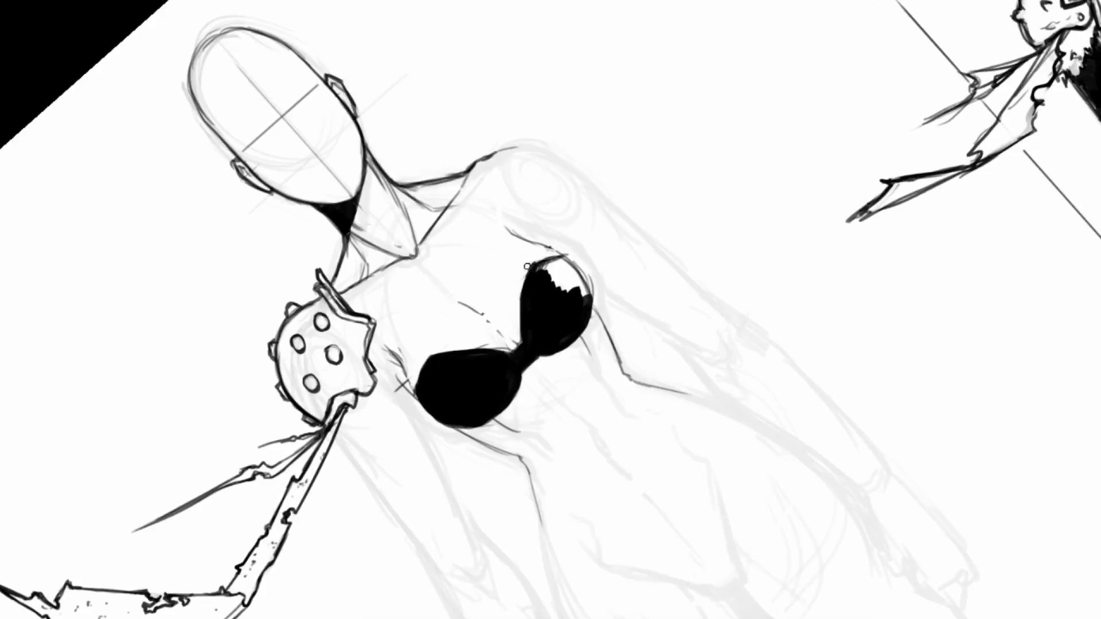
mouse_move(538, 244)
left_mouse_down()
mouse_move(559, 289)
mouse_move(587, 312)
mouse_move(580, 321)
mouse_move(592, 301)
mouse_move(594, 313)
mouse_move(574, 272)
mouse_move(585, 277)
mouse_move(590, 305)
mouse_move(559, 274)
left_mouse_up()
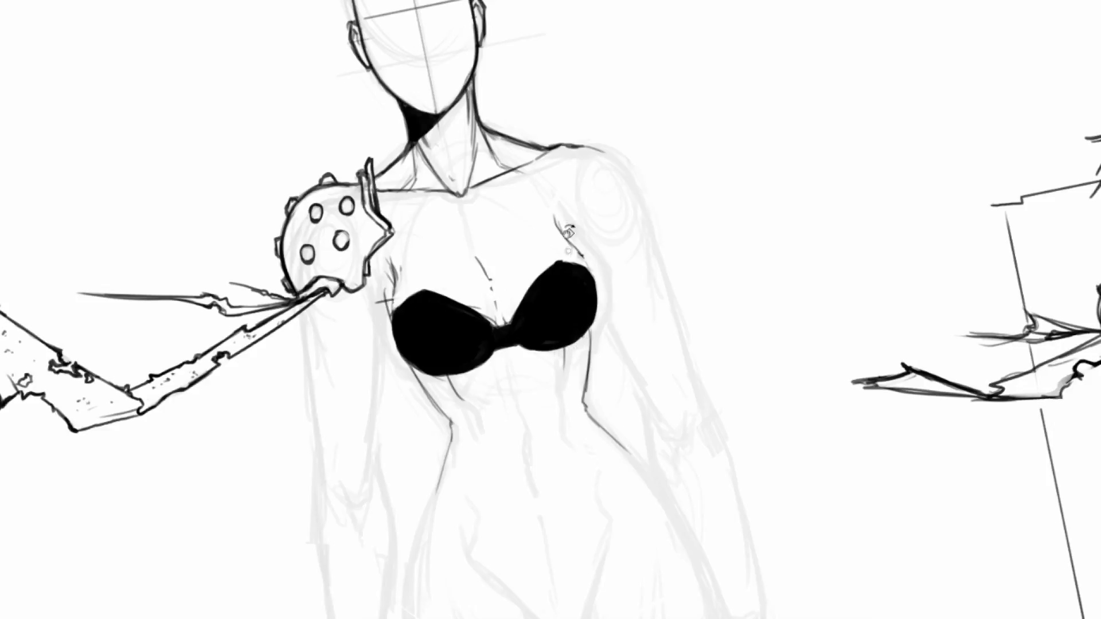
- Darken the underarm line down to the outer corner of the cup on the character's left side and clean up the cups' upper corners
mouse_move(573, 174)
left_mouse_down()
mouse_move(609, 206)
mouse_move(603, 196)
mouse_move(609, 245)
left_mouse_up()
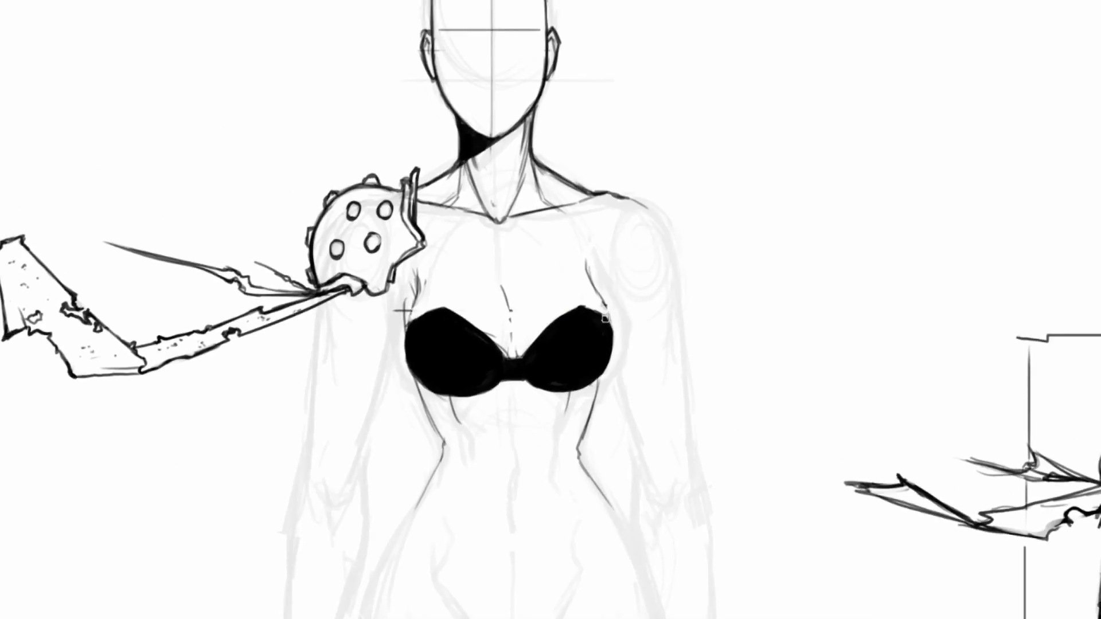
left_click_drag(605, 306, 596, 291)
key("r")
left_click_drag(482, 281, 538, 237)
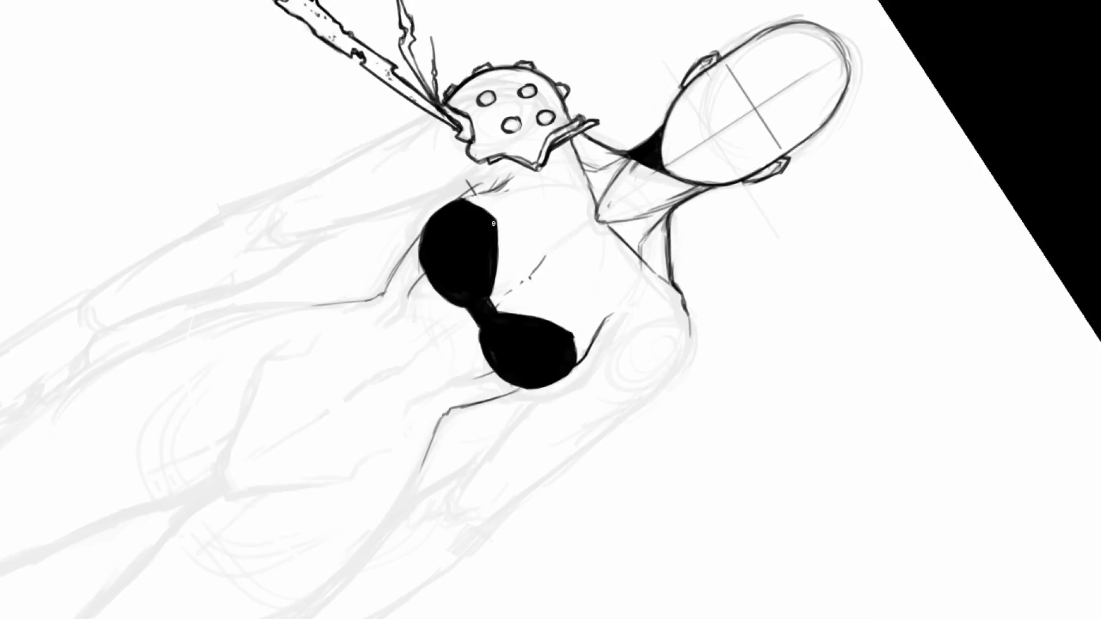
key("r")
left_click_drag(492, 278, 569, 359)
key("r")
mouse_move(542, 204)
left_mouse_down()
mouse_move(582, 208)
mouse_move(540, 202)
left_mouse_up()
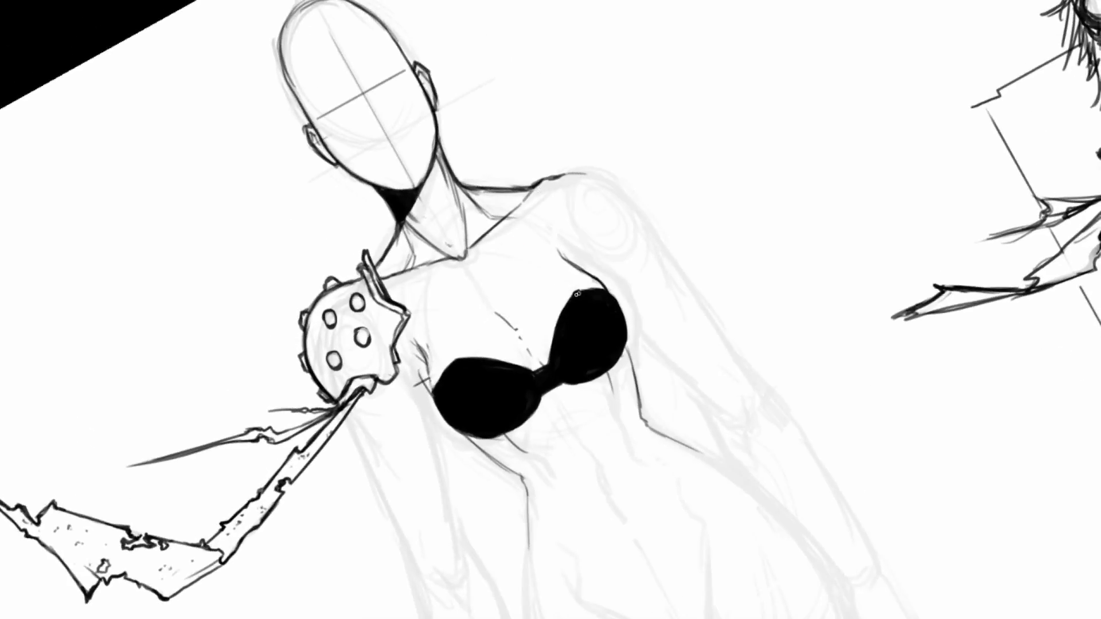
key("r")
left_click_drag(565, 305, 551, 277)
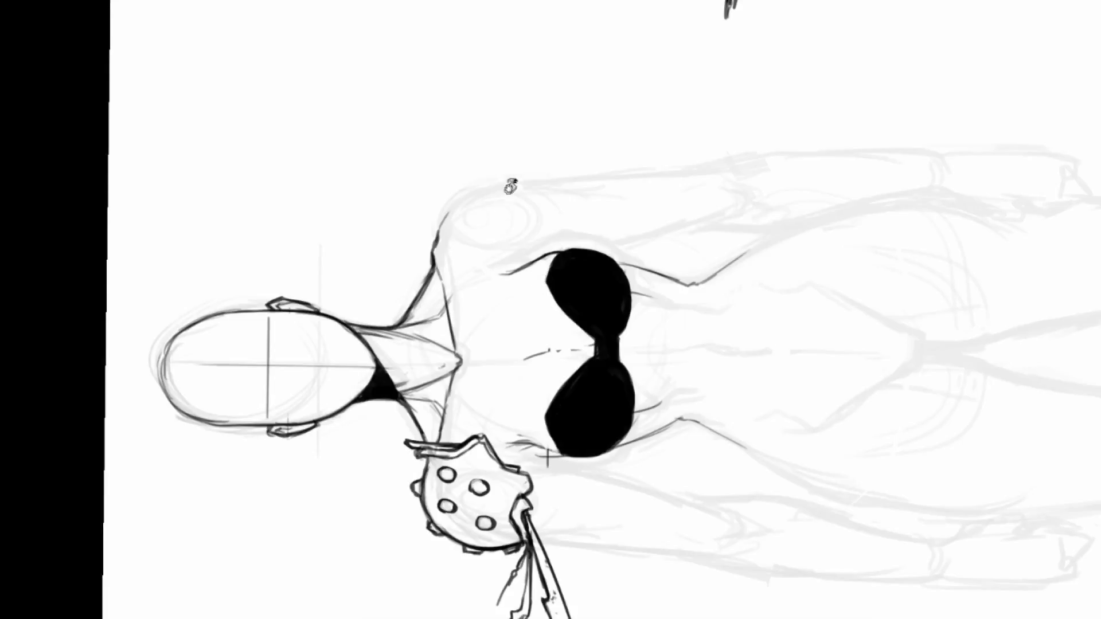
mouse_move(510, 182)
left_mouse_down()
mouse_move(658, 209)
mouse_move(610, 254)
left_mouse_up()
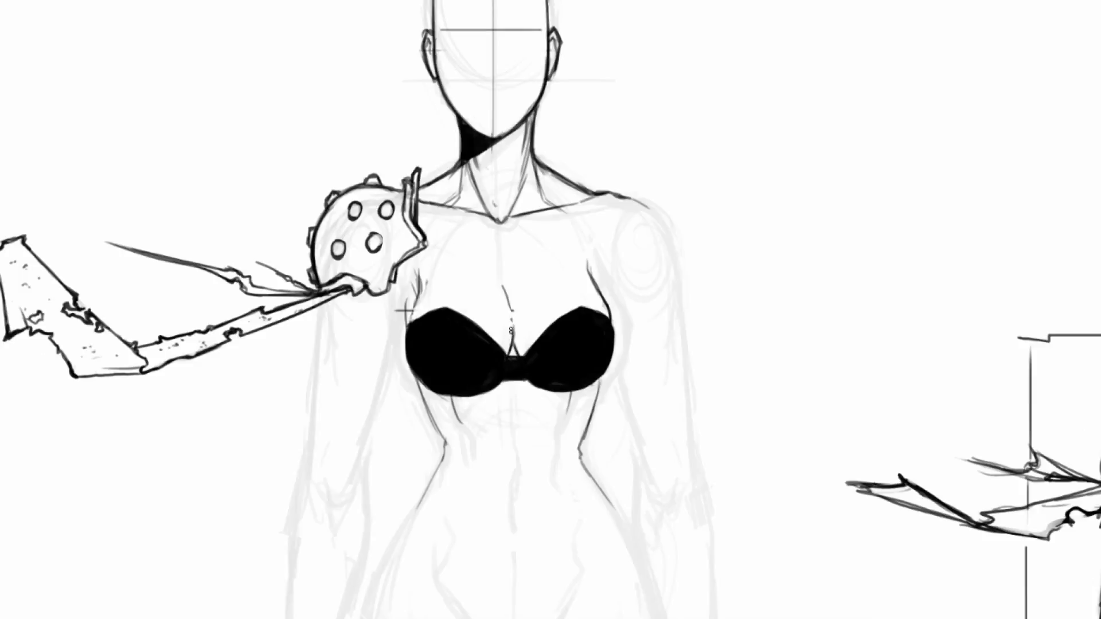
left_click_drag(512, 341, 509, 304)
left_click_drag(514, 348, 506, 277)
key("e")
left_click_drag(513, 337, 508, 276)
key("ctrl+z")
key("ctrl+z")
key("ctrl+z")
key("ctrl+z")
key("ctrl+z")
key("ctrl+z")
key("ctrl+z")
- Try a forked Y-shaped cleavage line rising from the centre bridge and check it against the whole figure
left_click_drag(612, 338, 547, 337)
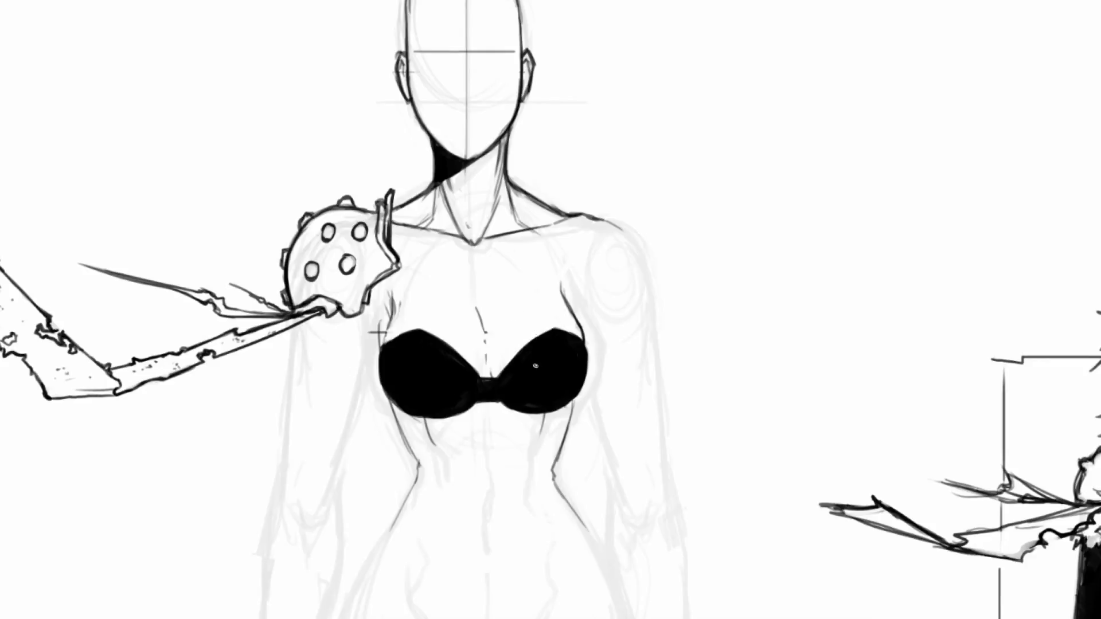
mouse_move(574, 368)
left_mouse_down()
mouse_move(499, 338)
mouse_move(383, 323)
mouse_move(585, 362)
left_mouse_up()
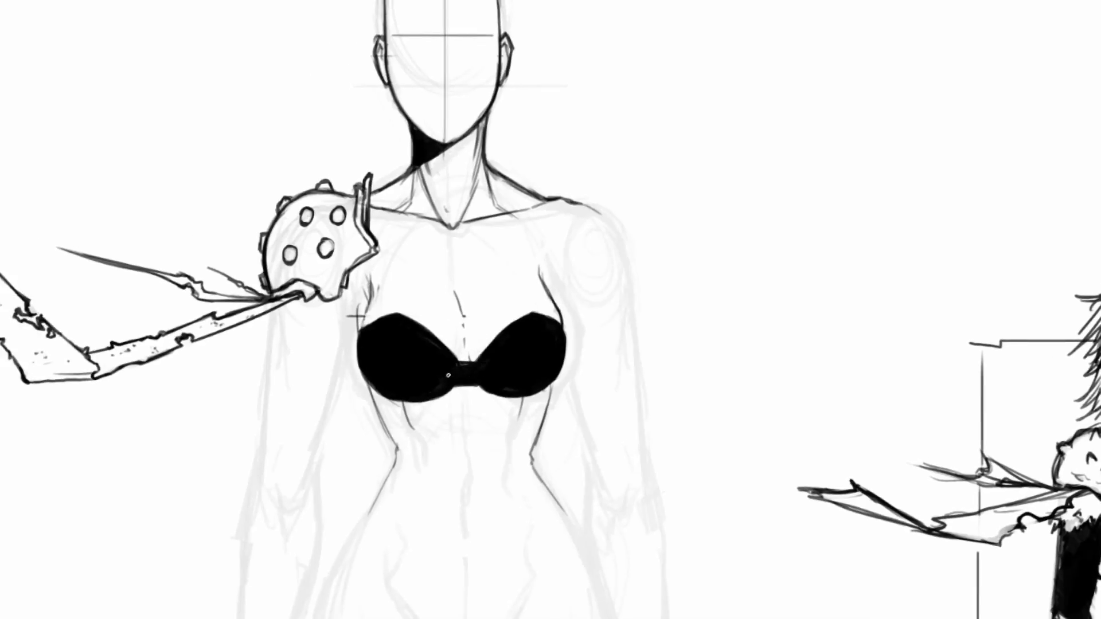
left_click_drag(461, 351, 449, 279)
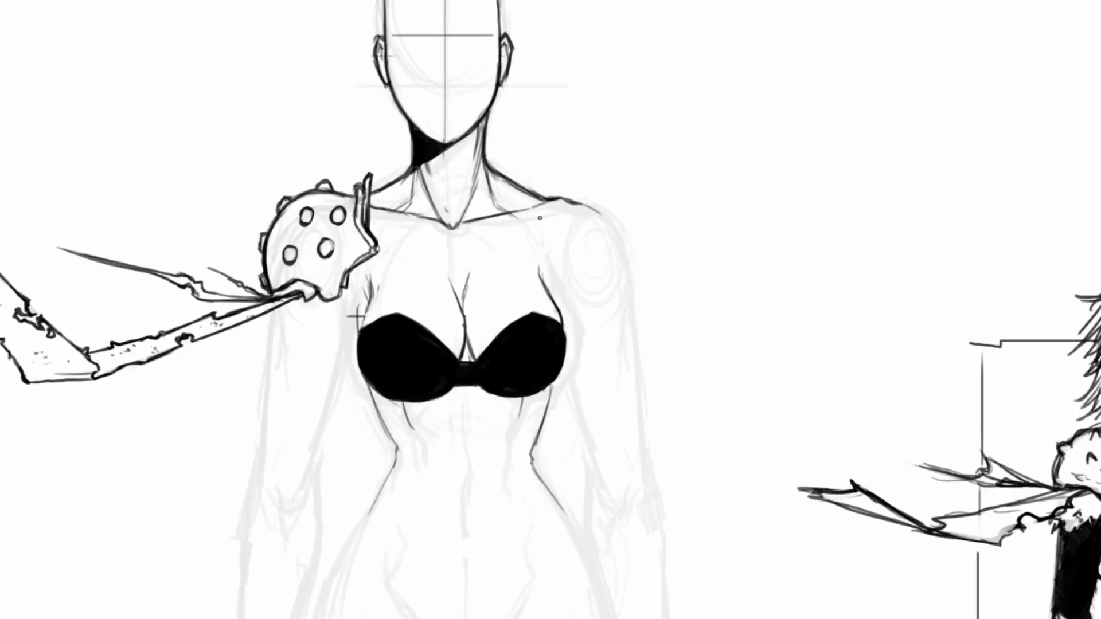
scroll(542, 145, "down", 4)
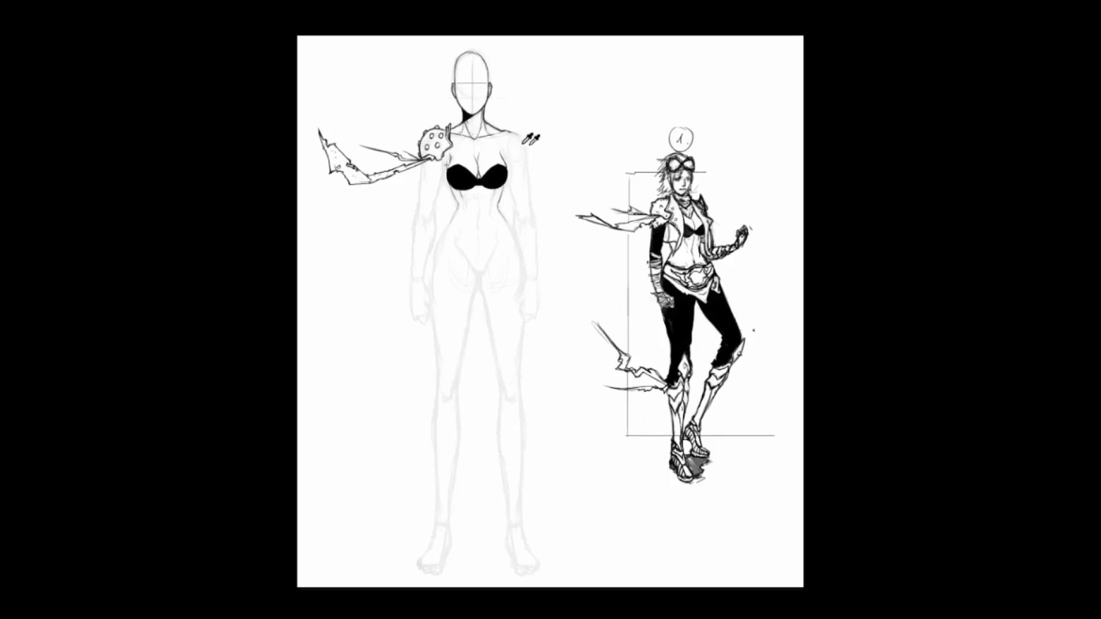
scroll(420, 108, "up", 4)
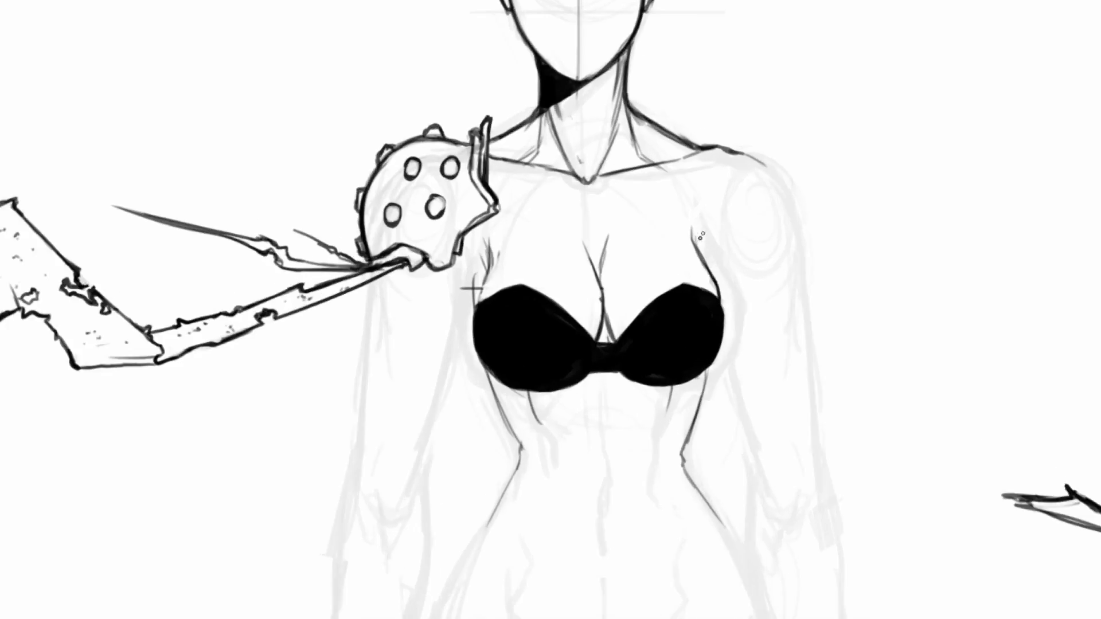
left_click_drag(692, 232, 644, 275)
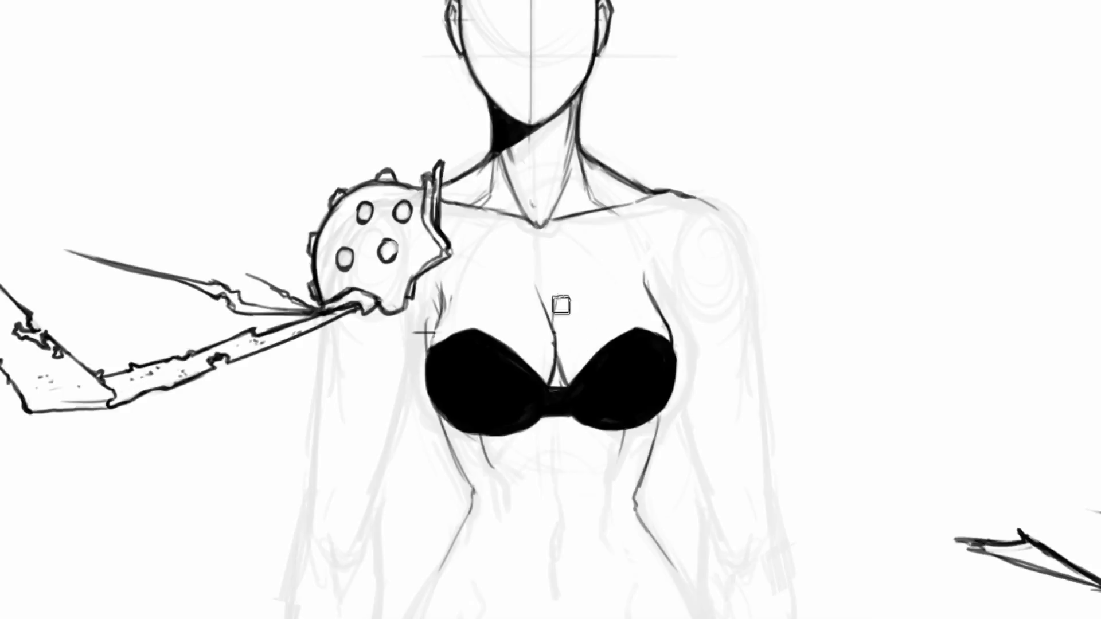
- Erase the cleavage lines above the bridge and round out the lower contour of the cup on the character's right side
left_click_drag(561, 305, 553, 376)
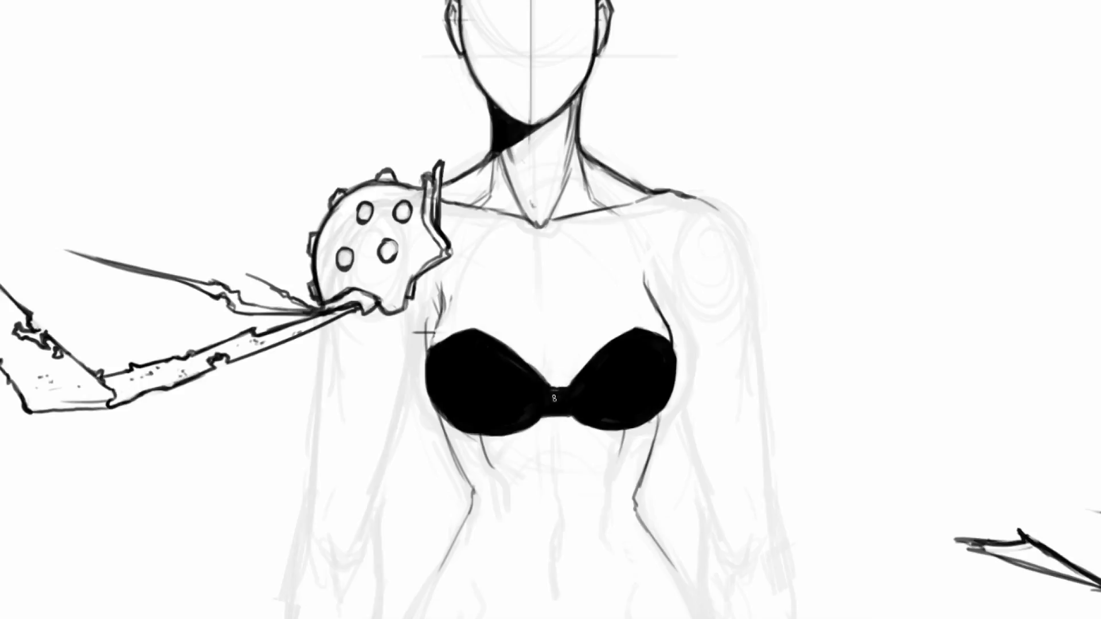
left_click_drag(554, 390, 513, 352)
key("r")
left_click_drag(548, 403, 528, 161)
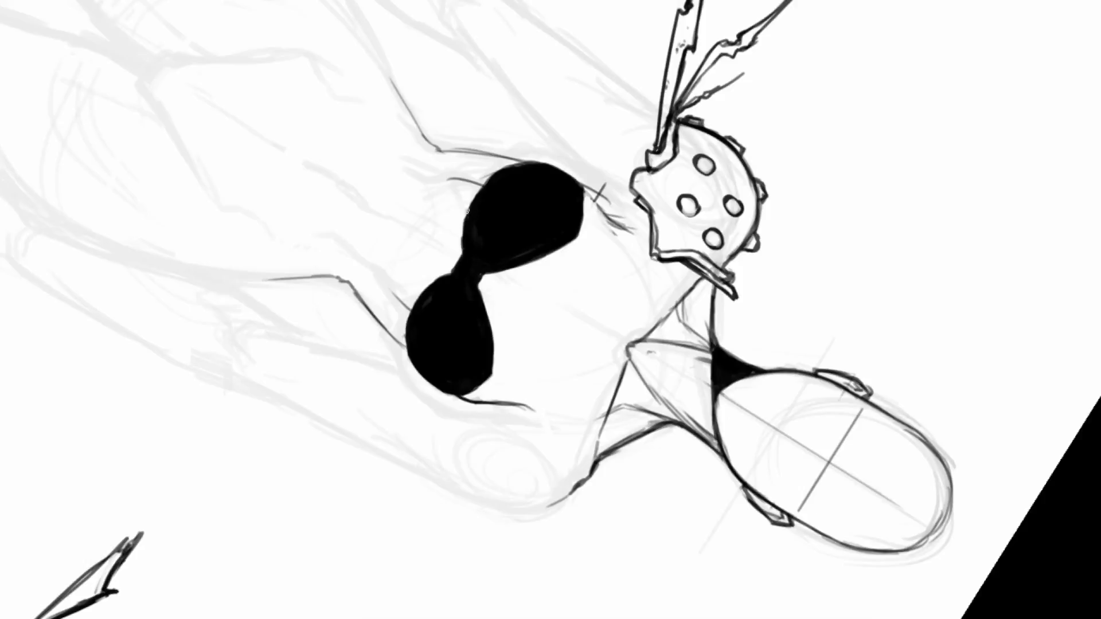
mouse_move(463, 242)
left_mouse_down()
mouse_move(482, 184)
mouse_move(464, 216)
mouse_move(460, 290)
left_mouse_up()
key("r")
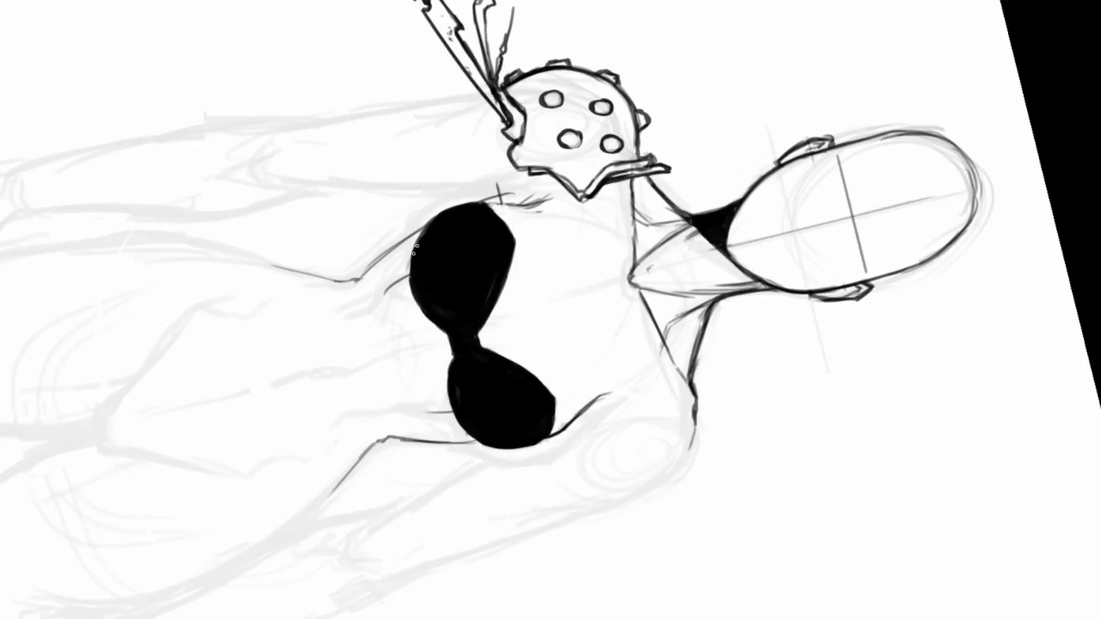
key("r")
mouse_move(415, 265)
left_mouse_down()
mouse_move(570, 436)
mouse_move(608, 367)
mouse_move(631, 280)
mouse_move(708, 319)
mouse_move(509, 330)
mouse_move(438, 349)
mouse_move(440, 404)
left_mouse_up()
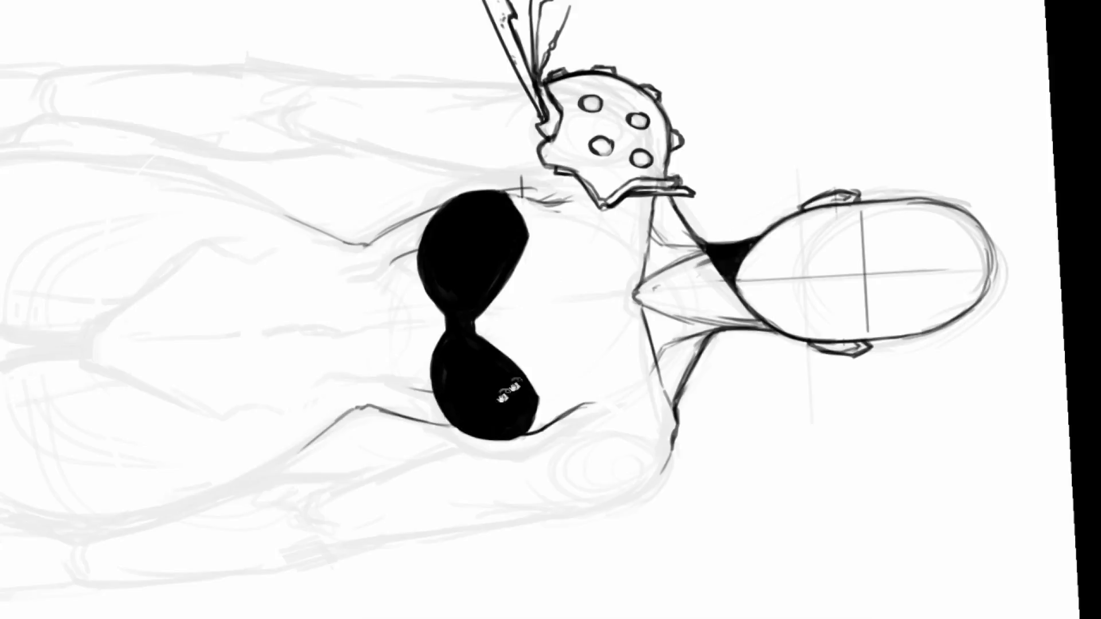
- Reshape the inner edges of both cups so they meet in a narrow V at the centre bridge
left_click_drag(503, 389, 456, 258)
left_click_drag(615, 355, 620, 347)
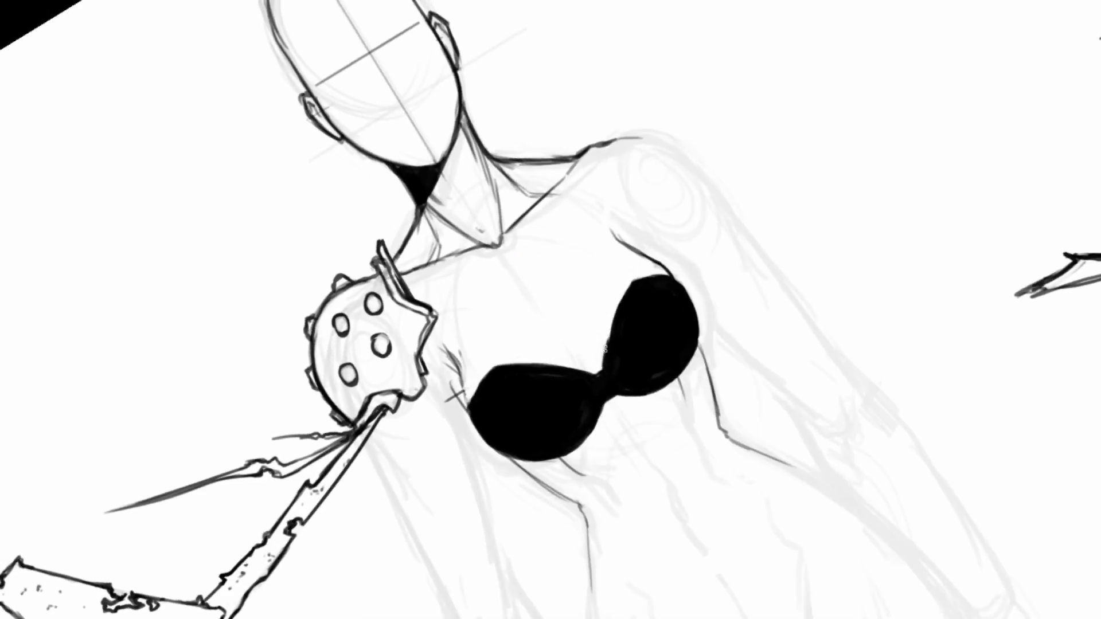
left_click_drag(603, 361, 615, 314)
left_click_drag(600, 238, 463, 312)
left_click_drag(517, 342, 562, 371)
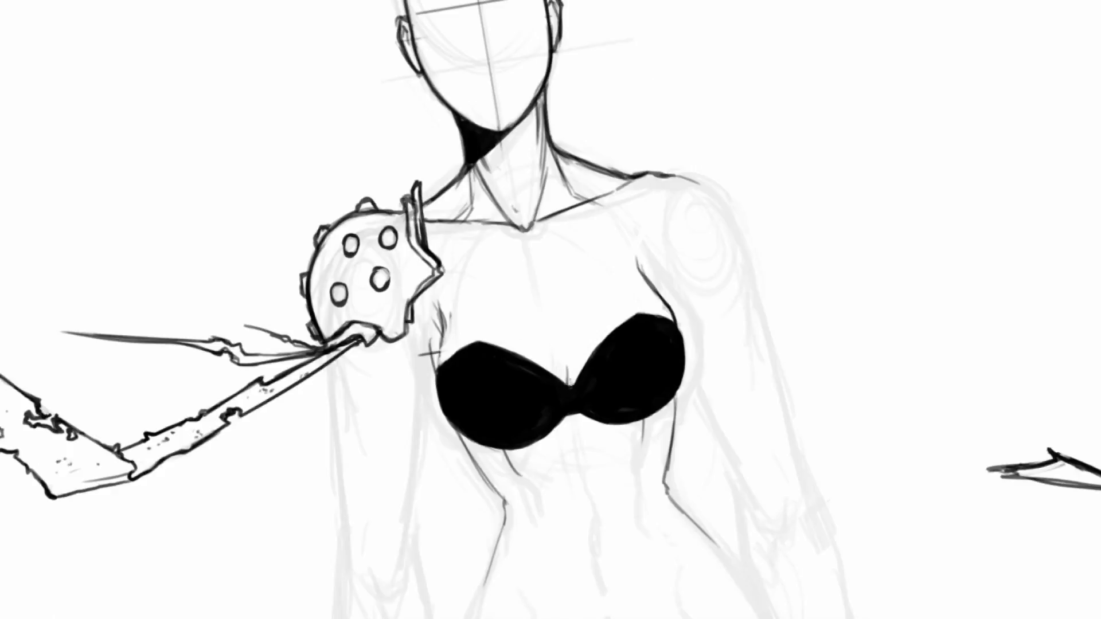
- Draw a single curved cleavage line rising from the V of the bridge and darken its lower end
left_click_drag(570, 387, 543, 300)
left_click_drag(552, 314, 564, 342)
left_click_drag(544, 299, 551, 314)
left_click_drag(569, 386, 562, 354)
key("r")
left_click_drag(545, 224, 573, 210)
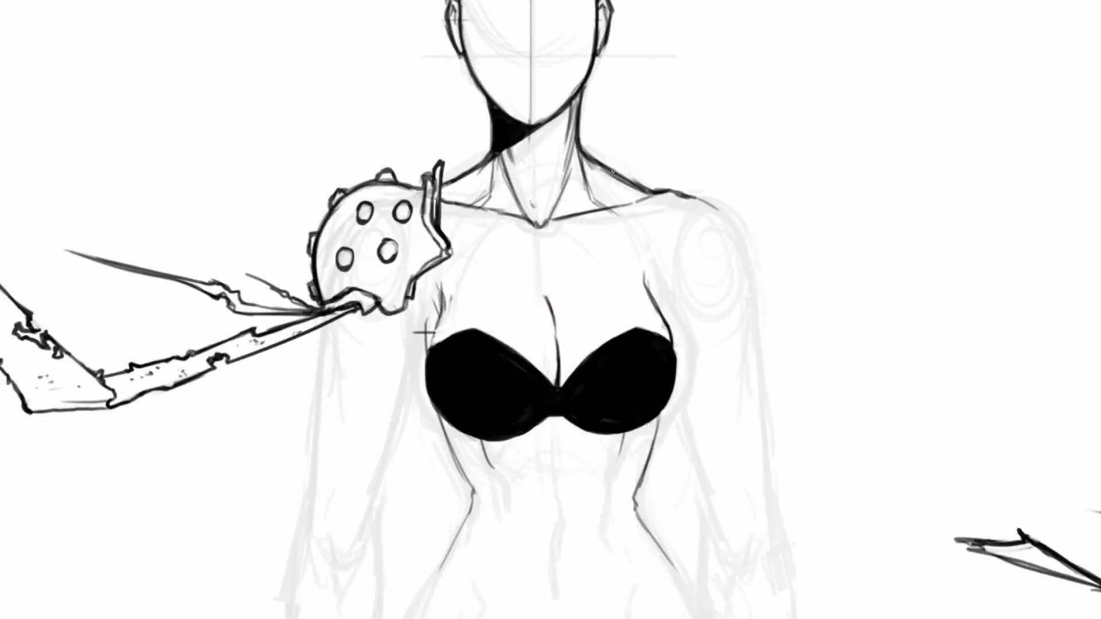
- Copy the lower part of the cup on the character's right side, flip it horizontally and place it over the opposite cup's lower edge
scroll(727, 179, "down", 5)
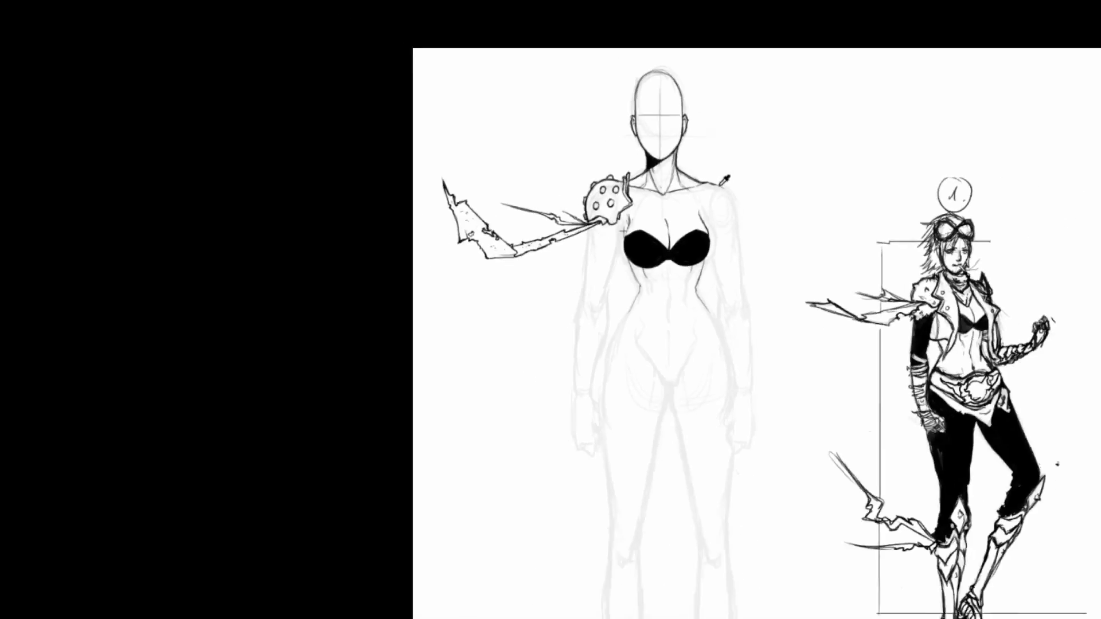
scroll(689, 245, "up", 5)
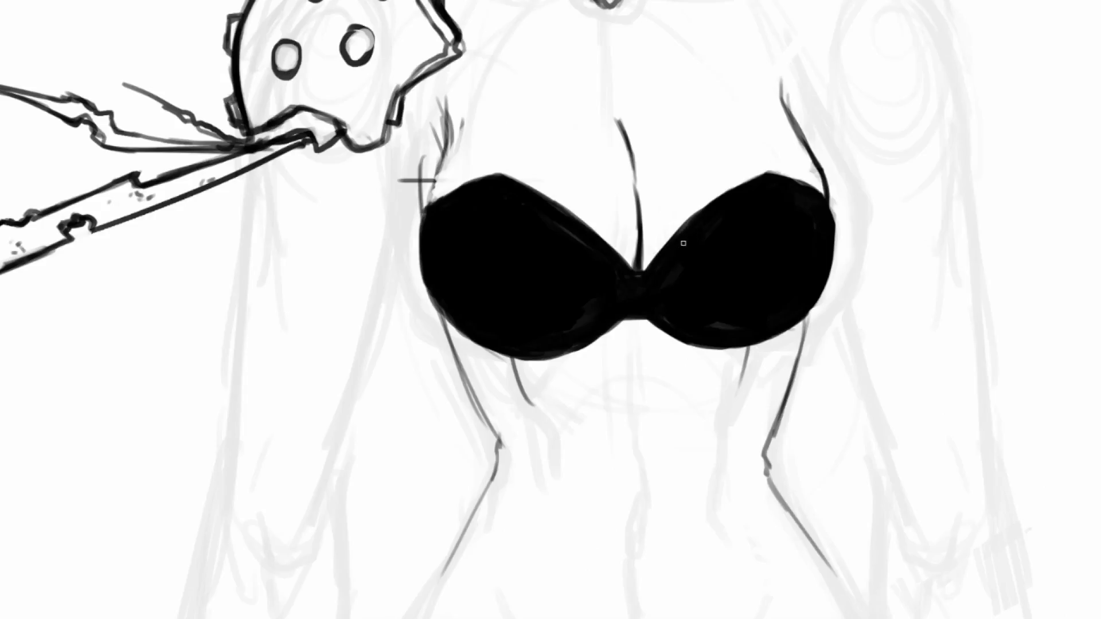
mouse_move(426, 281)
left_mouse_down()
mouse_move(479, 364)
mouse_move(599, 382)
mouse_move(637, 335)
mouse_move(568, 292)
mouse_move(432, 266)
left_mouse_up()
mouse_move(531, 338)
left_mouse_down()
mouse_move(765, 354)
mouse_move(726, 354)
left_mouse_up()
key("super+t")
right_click(705, 298)
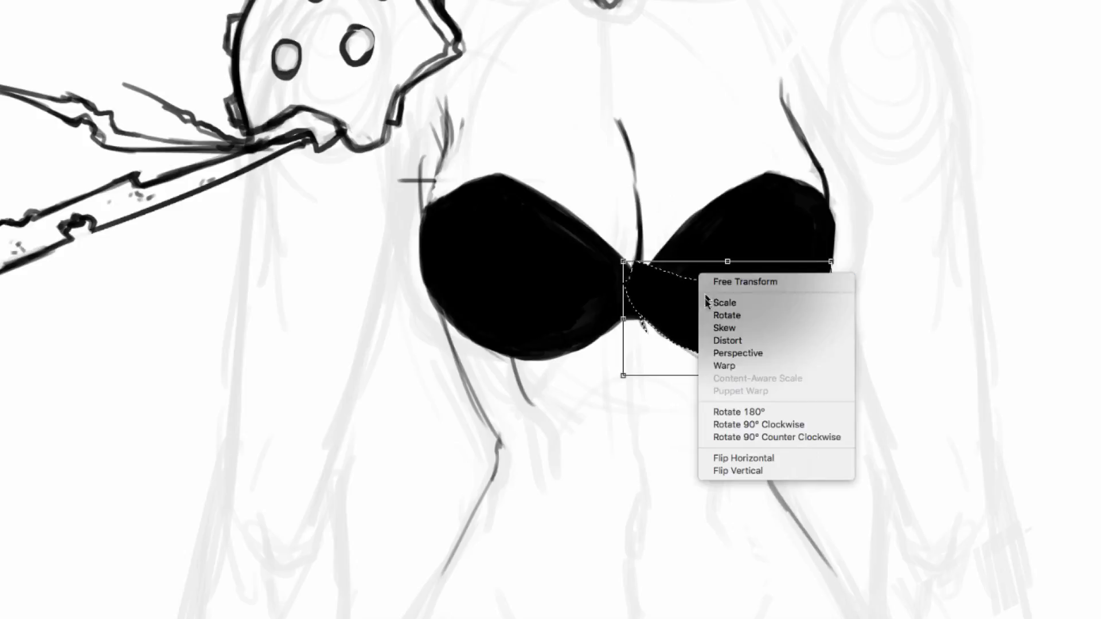
left_click(741, 458)
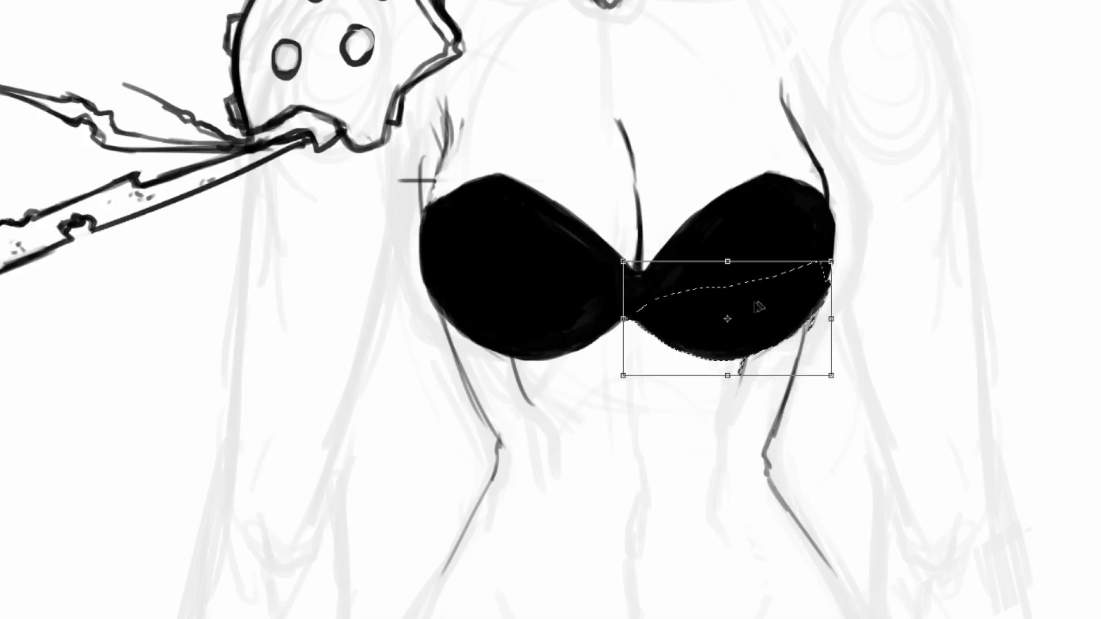
mouse_move(727, 319)
left_mouse_down()
mouse_move(773, 317)
mouse_move(730, 329)
left_mouse_up()
key("Return")
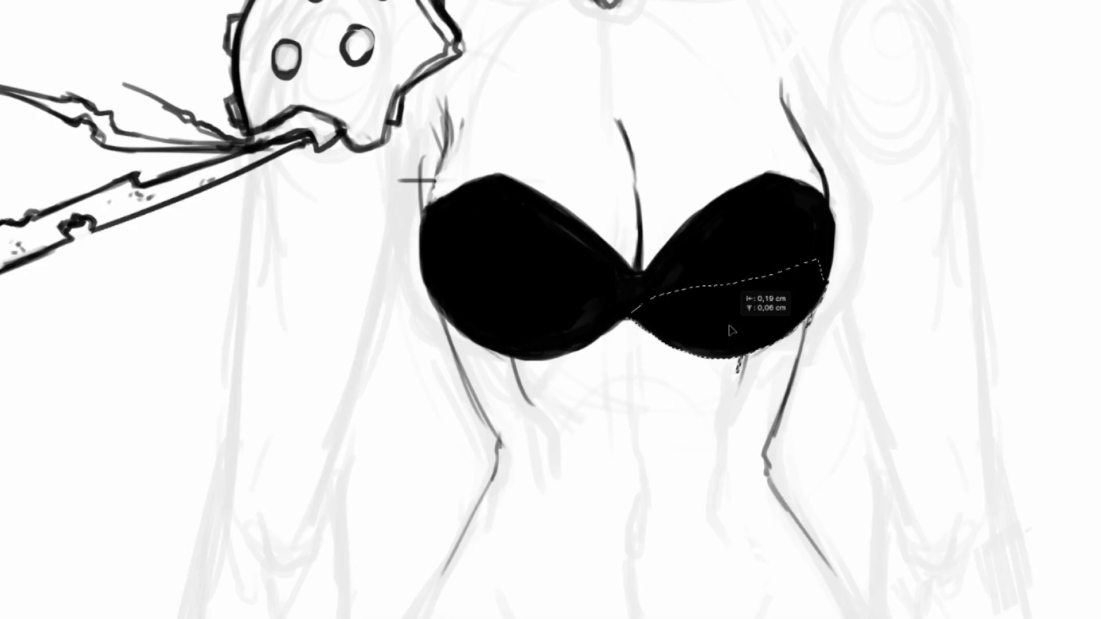
- Nudge the mirrored cup piece into alignment, deselect it and erase the stray line beneath the cup
left_click_drag(731, 329, 734, 331)
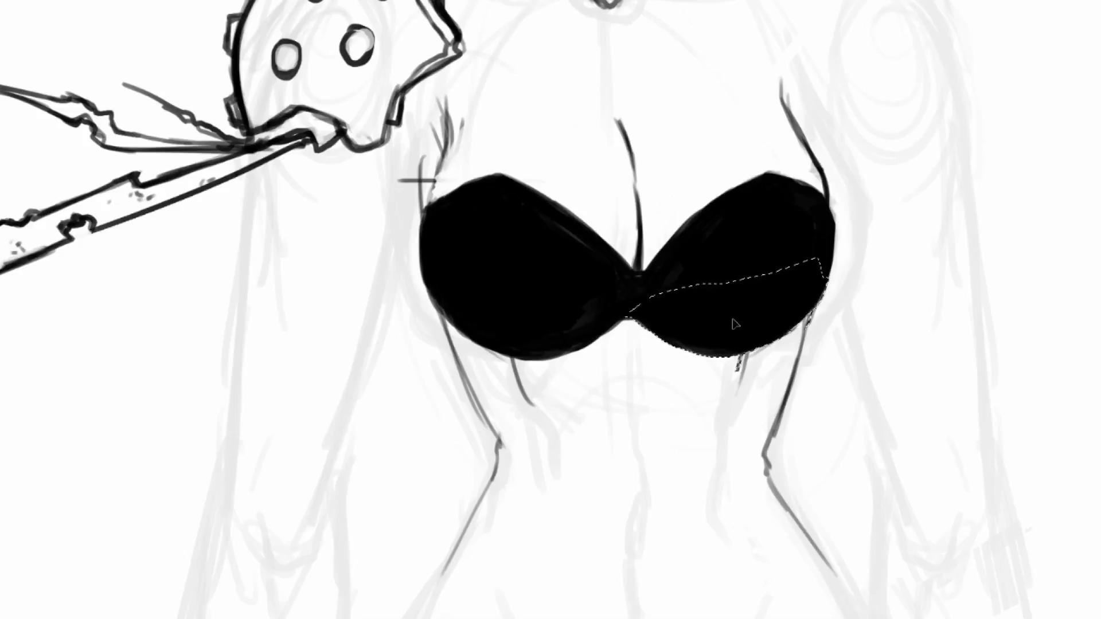
key("ctrl+d")
key("e")
left_click_drag(745, 365, 744, 370)
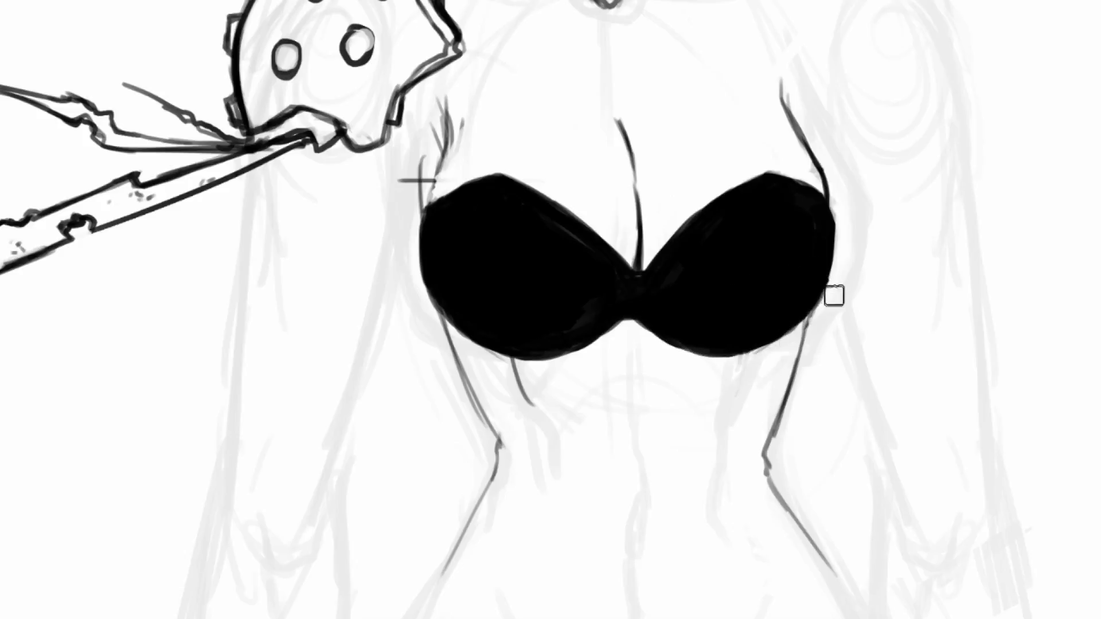
- Thin the upper part of the cleavage line with the eraser and add a short fork at its top
left_click_drag(787, 151, 811, 275)
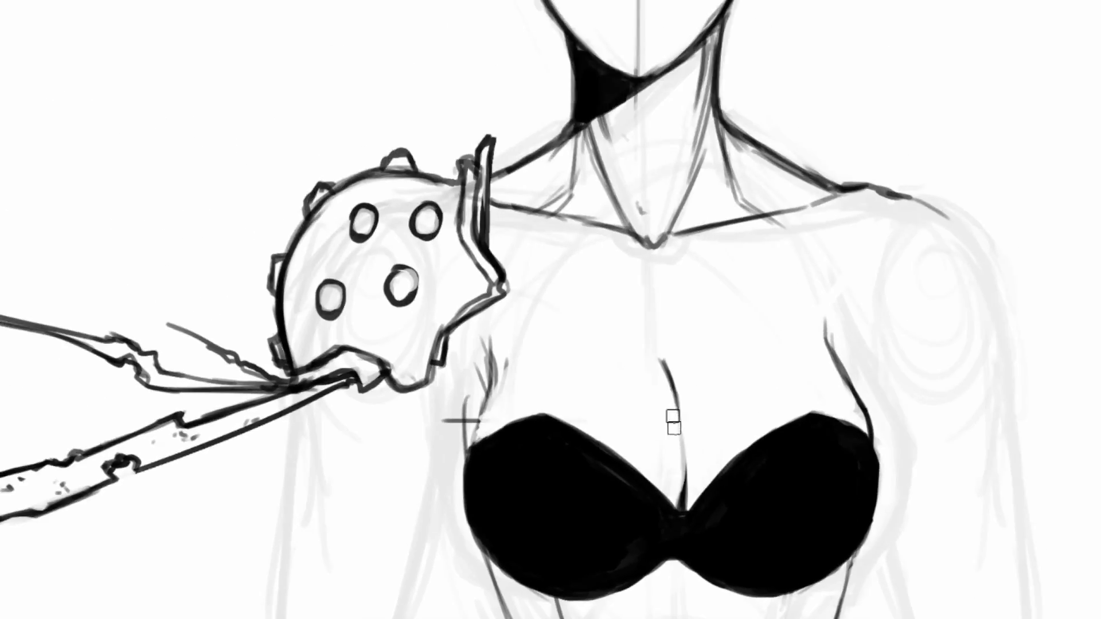
key("e")
mouse_move(673, 422)
left_mouse_down()
mouse_move(667, 373)
mouse_move(684, 433)
left_mouse_up()
mouse_move(671, 366)
left_mouse_down()
mouse_move(687, 458)
mouse_move(656, 351)
mouse_move(679, 421)
left_mouse_up()
key("e")
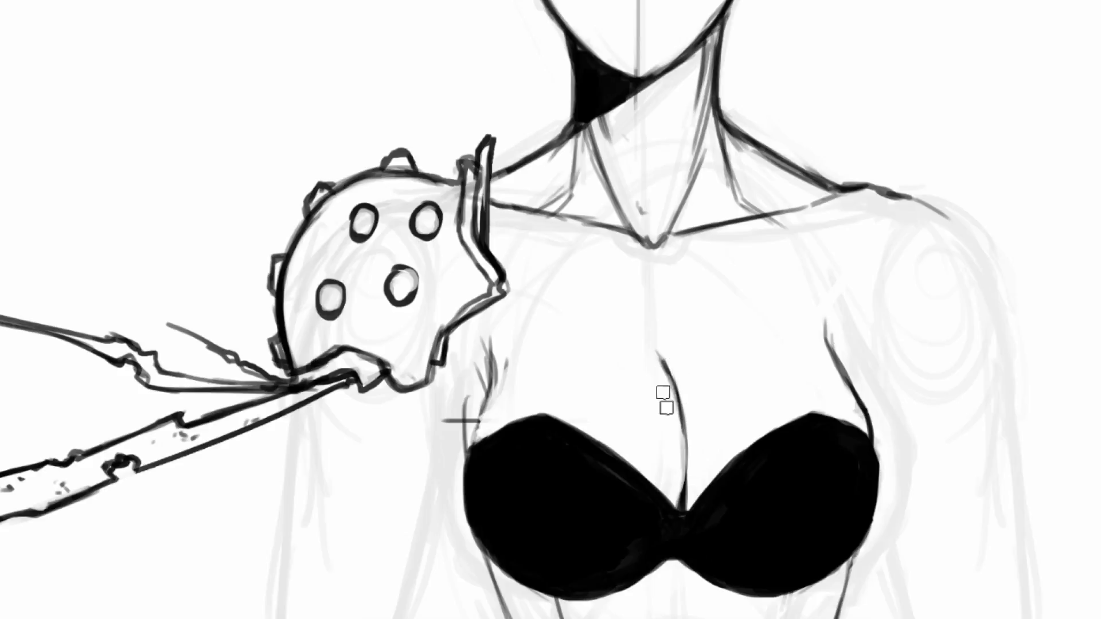
key("e")
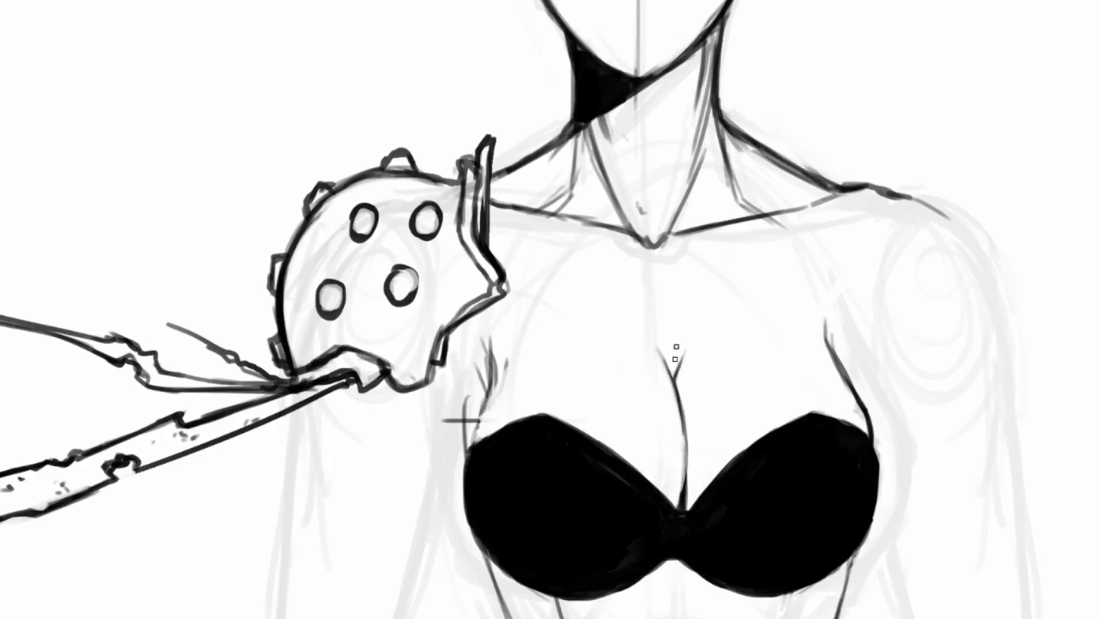
- Erase the curved cleavage line above the bra's bridge and redraw it as a straighter, thinner line with a darker base
key("ctrl+0")
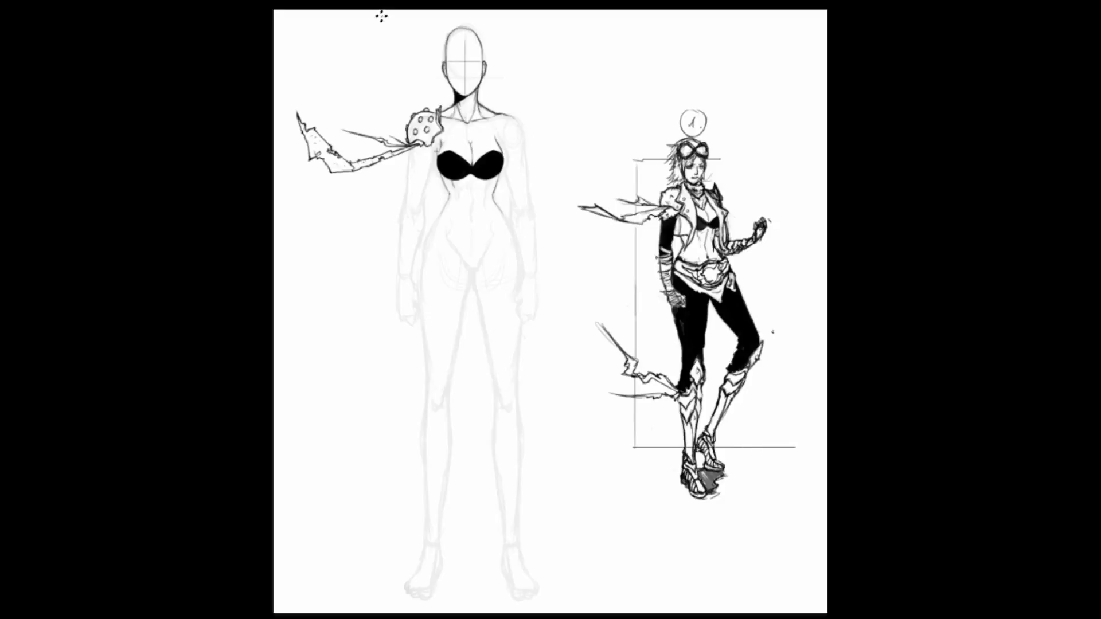
scroll(435, 75, "up", 2)
scroll(462, 99, "up", 9)
scroll(462, 145, "down", 8)
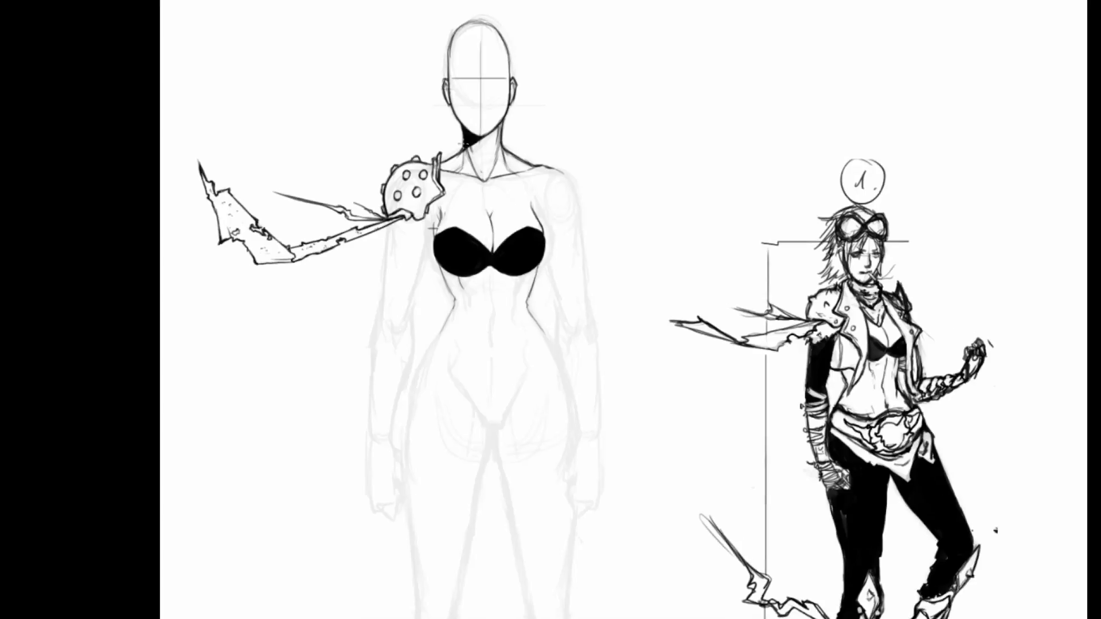
scroll(487, 198, "up", 3)
scroll(508, 191, "up", 4)
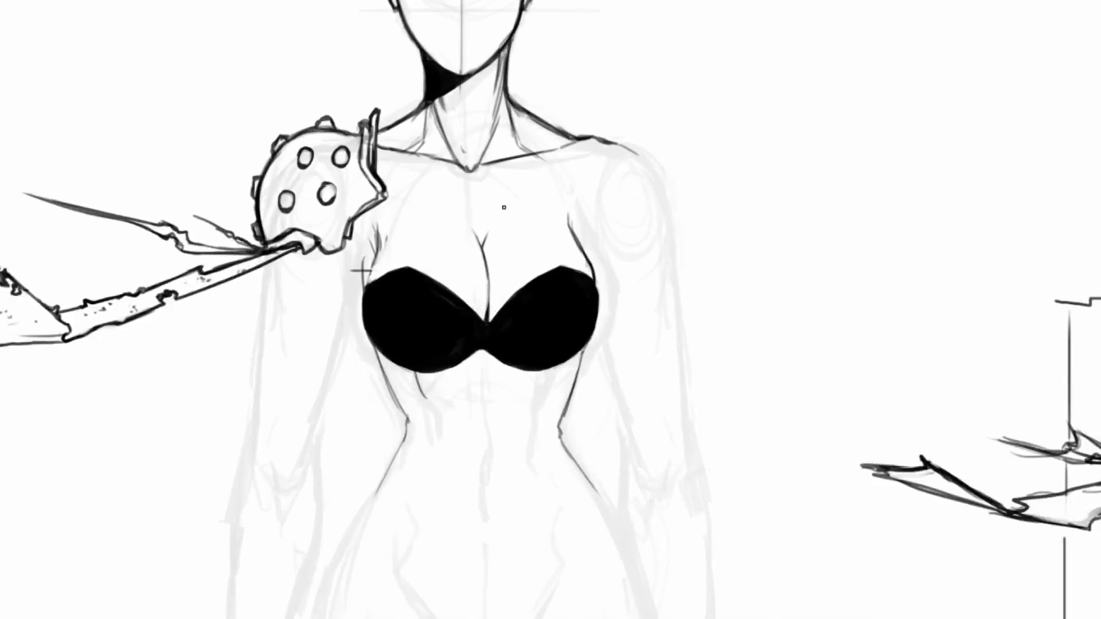
key("]")
key("]")
key("]")
key("]")
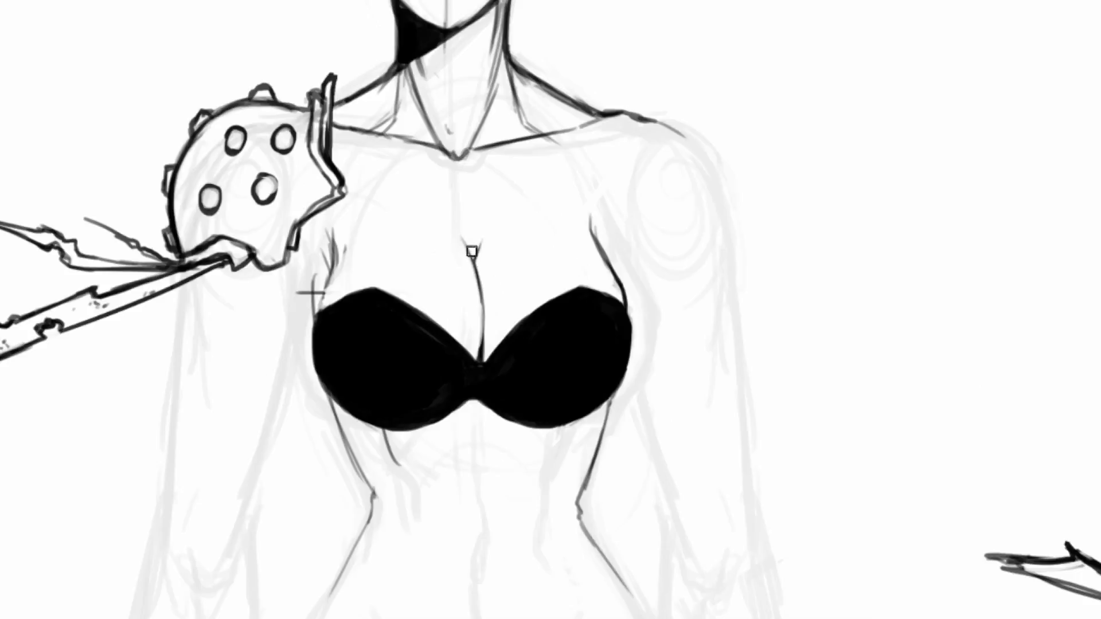
mouse_move(477, 238)
left_mouse_down()
mouse_move(483, 337)
mouse_move(480, 304)
left_mouse_up()
key("b")
left_click_drag(481, 349, 473, 269)
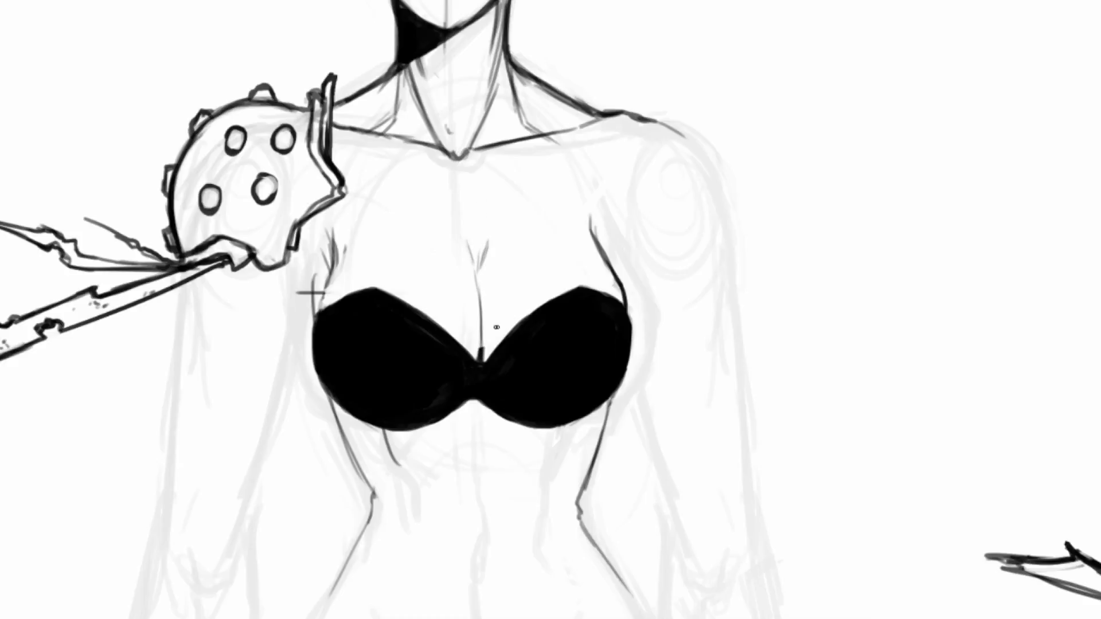
left_click_drag(481, 347, 480, 292)
left_click_drag(479, 317, 476, 269)
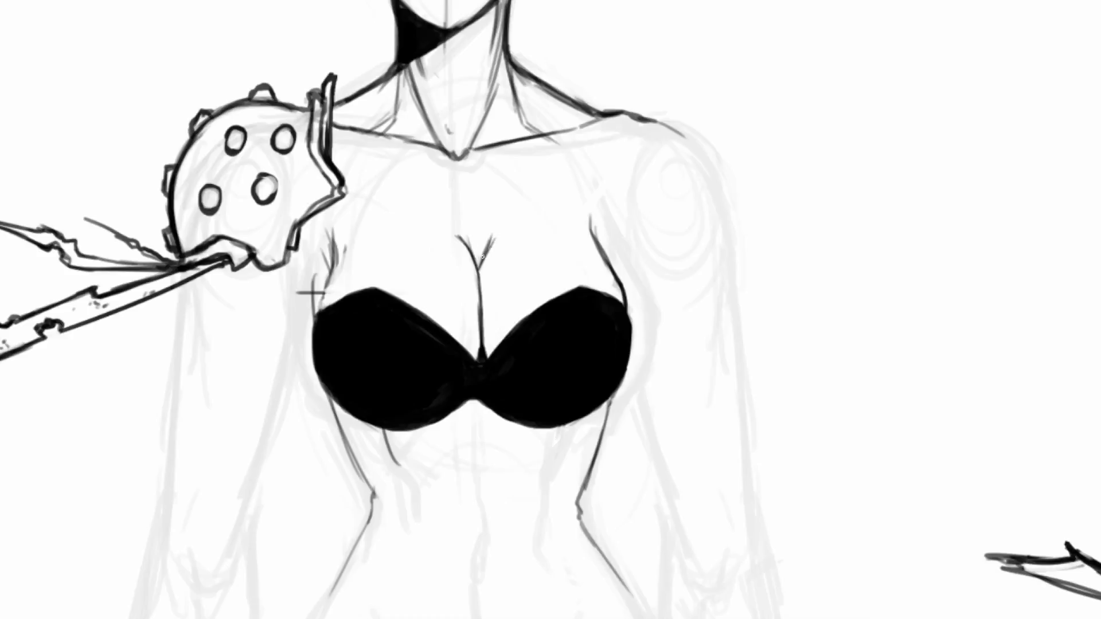
- Trim the top of the cleavage fork and redraw its two short branches lower and thinner
key("e")
mouse_move(452, 229)
left_mouse_down()
mouse_move(484, 223)
mouse_move(494, 252)
left_mouse_up()
key("b")
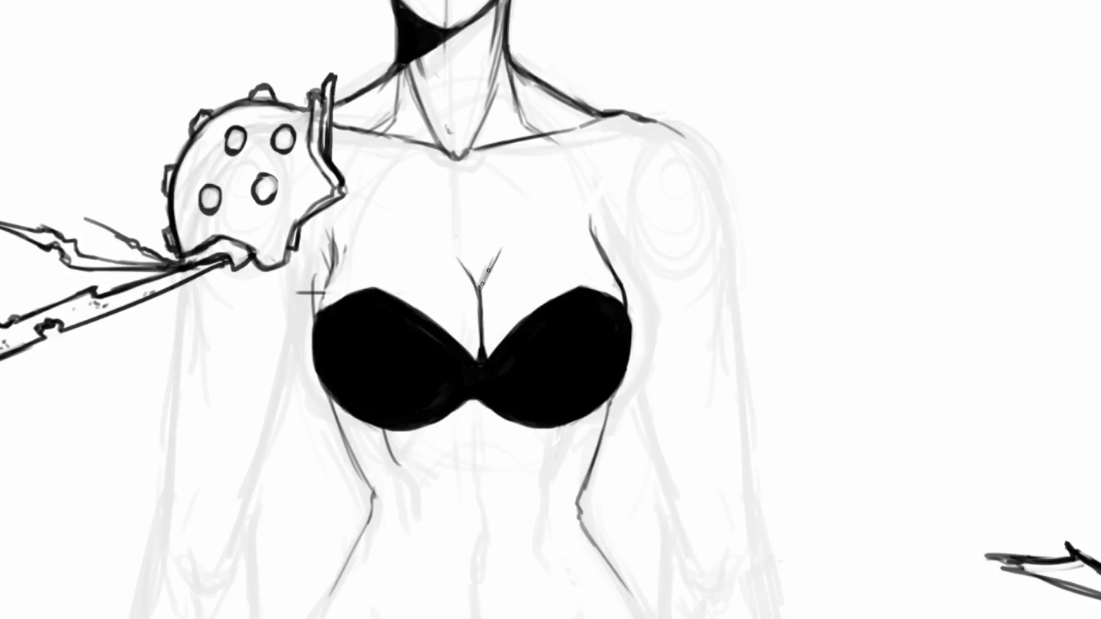
key("e")
key("b")
key("e")
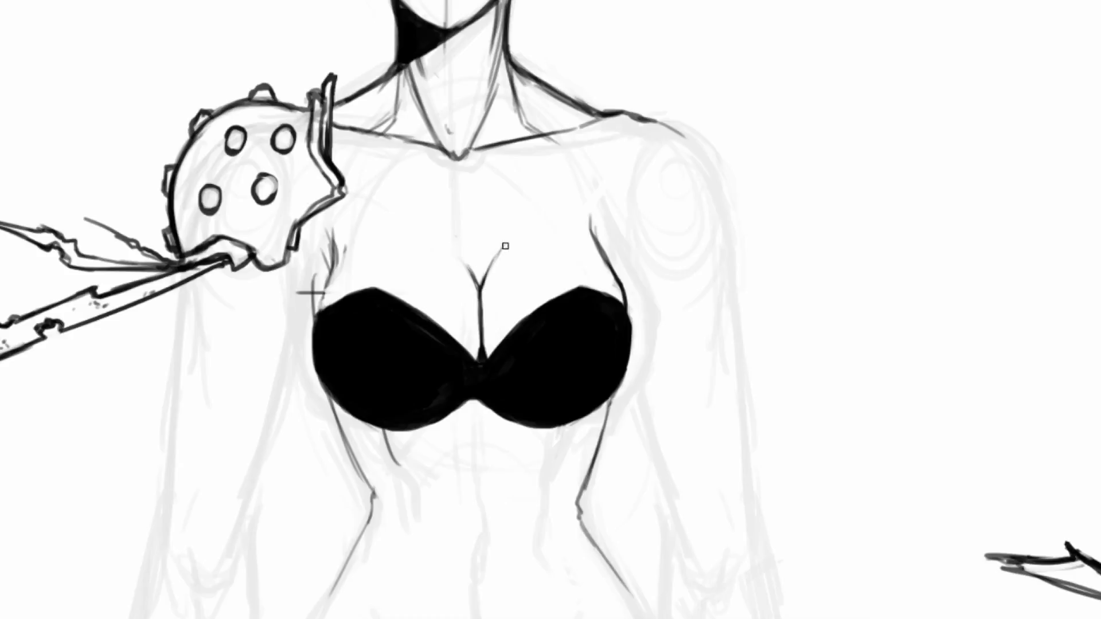
key("b")
- Select the forked cleavage line, shift it slightly up towards the chest's centre line, deselect it and undo the extra stroke
scroll(85, 21, "down", 7)
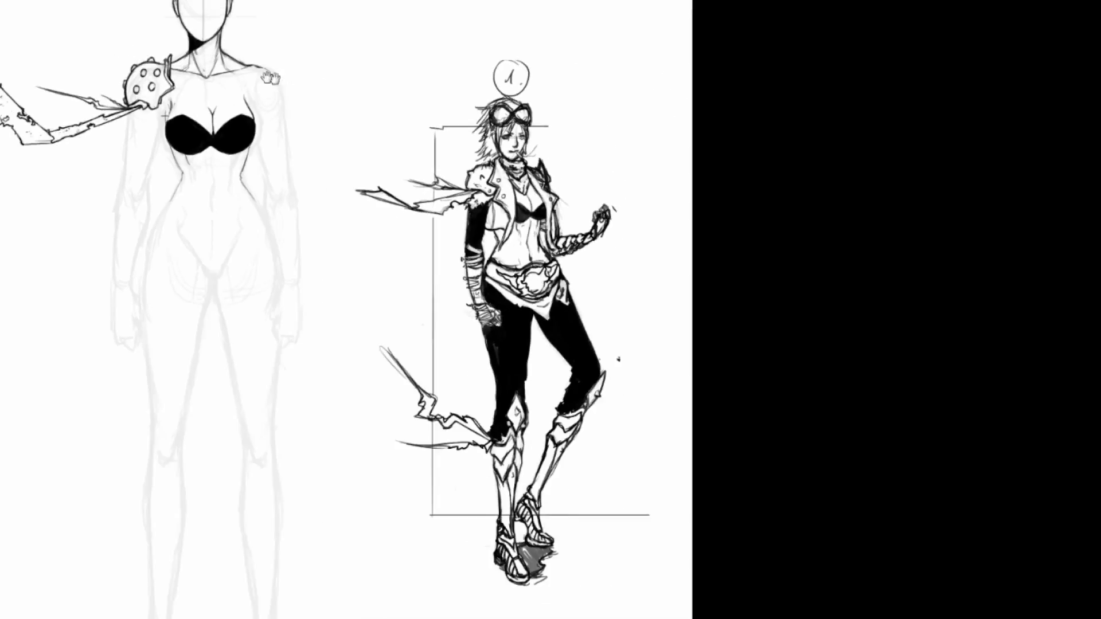
left_click_drag(269, 77, 504, 283)
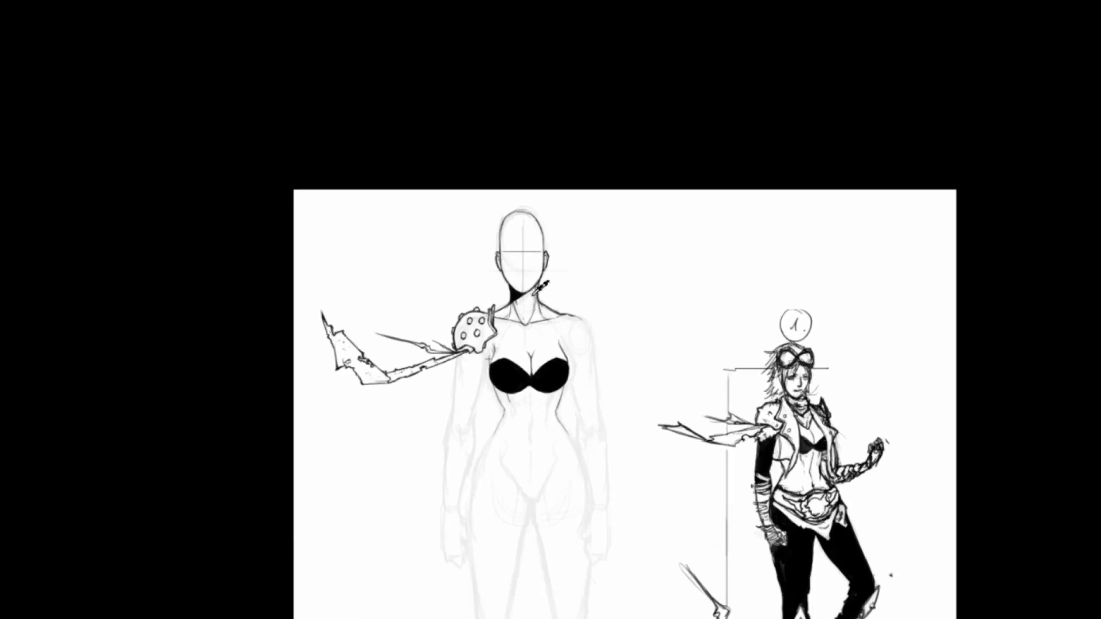
scroll(537, 338, "up", 6)
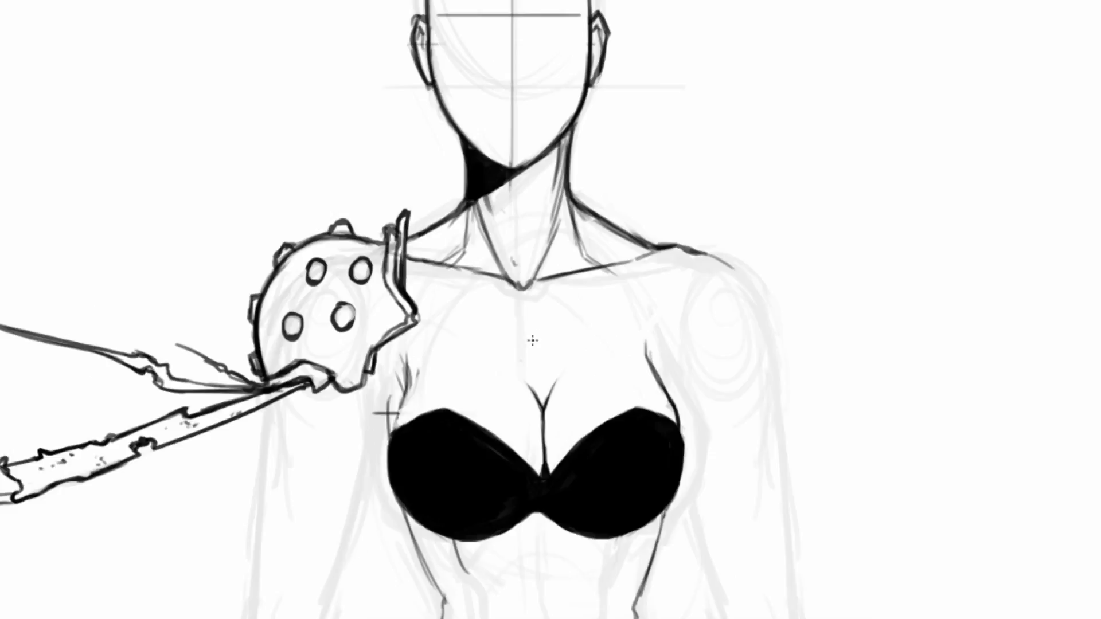
mouse_move(560, 332)
left_mouse_down()
mouse_move(501, 372)
mouse_move(598, 356)
mouse_move(572, 321)
left_mouse_up()
left_click_drag(566, 418, 560, 378)
key("ctrl+d")
mouse_move(539, 415)
left_mouse_down()
mouse_move(544, 463)
mouse_move(540, 395)
left_mouse_up()
key("ctrl+z")
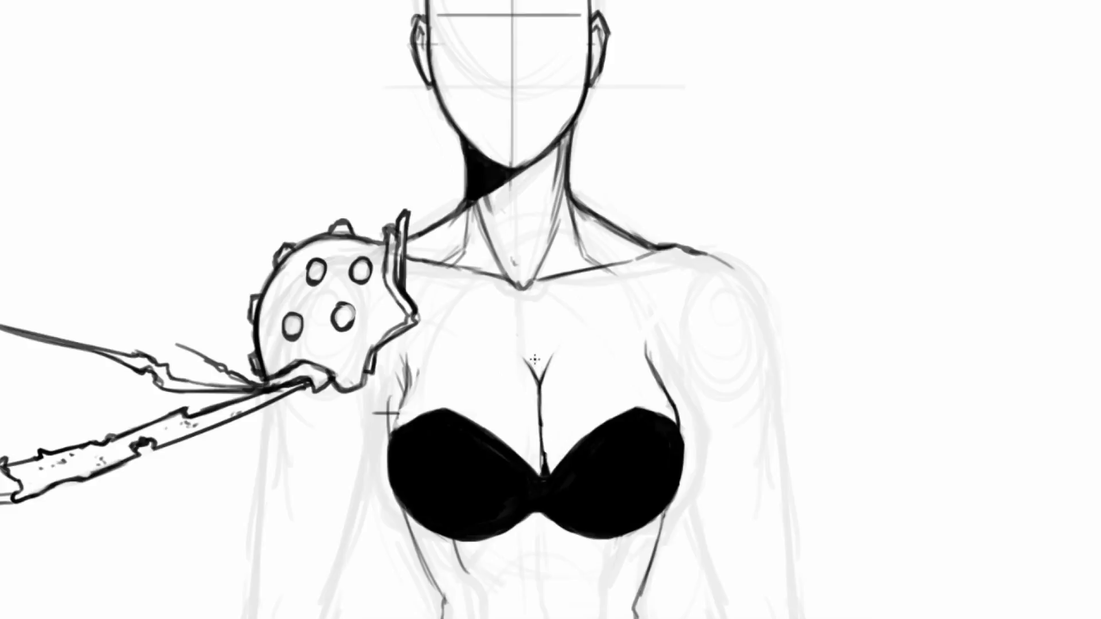
- Touch up the lower end of the cleavage line where it meets the bra's bridge
scroll(791, 273, "down", 8)
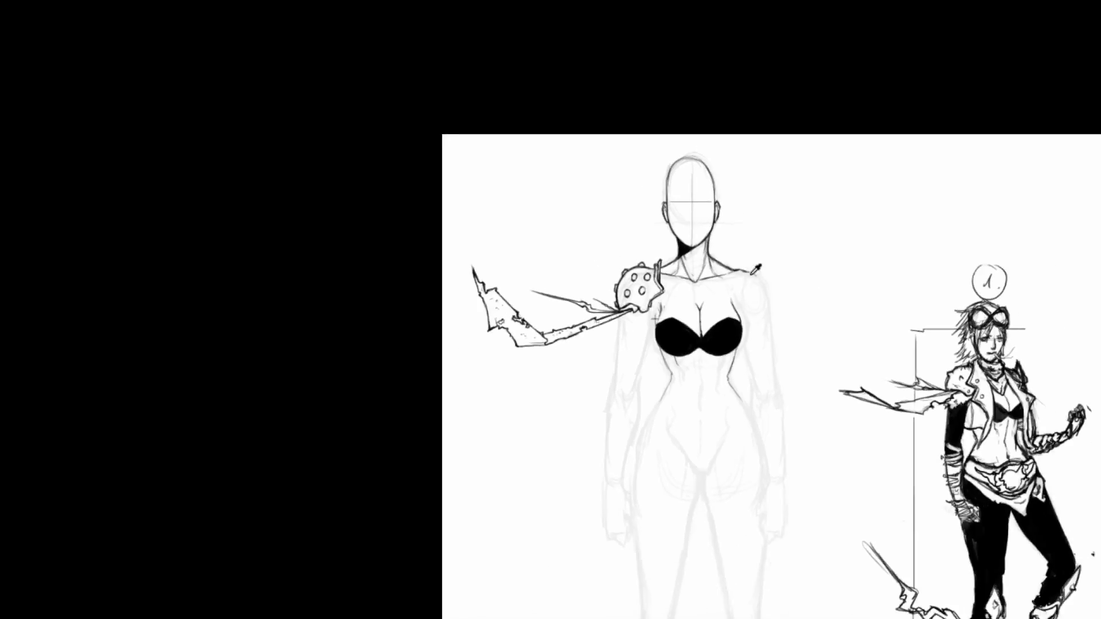
scroll(751, 274, "down", 1)
key("ctrl+0")
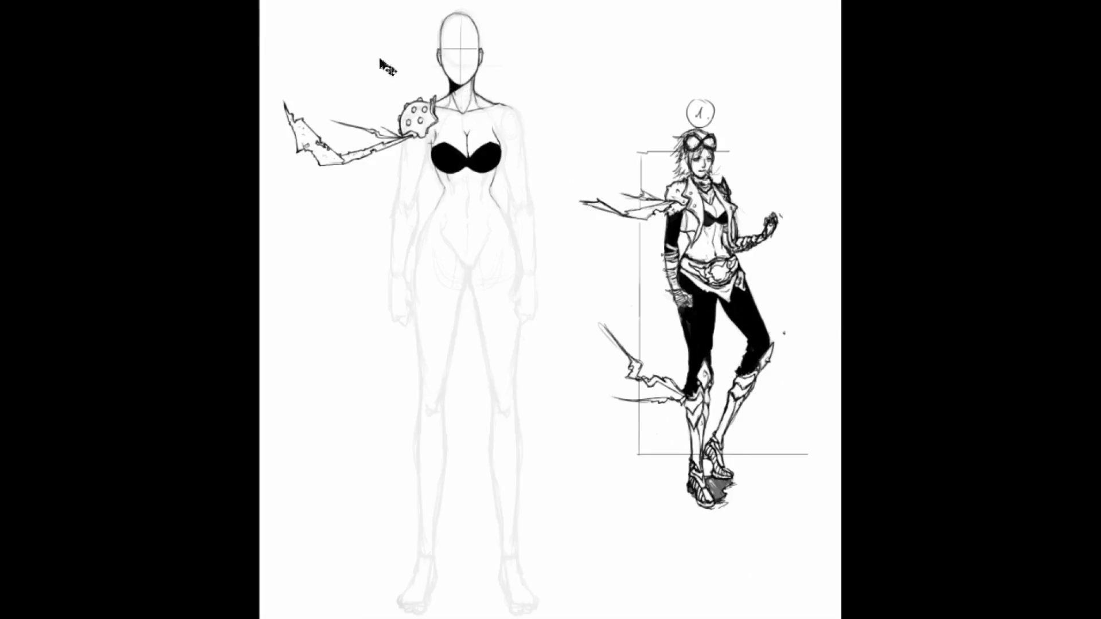
scroll(403, 66, "up", 1)
scroll(410, 81, "up", 3)
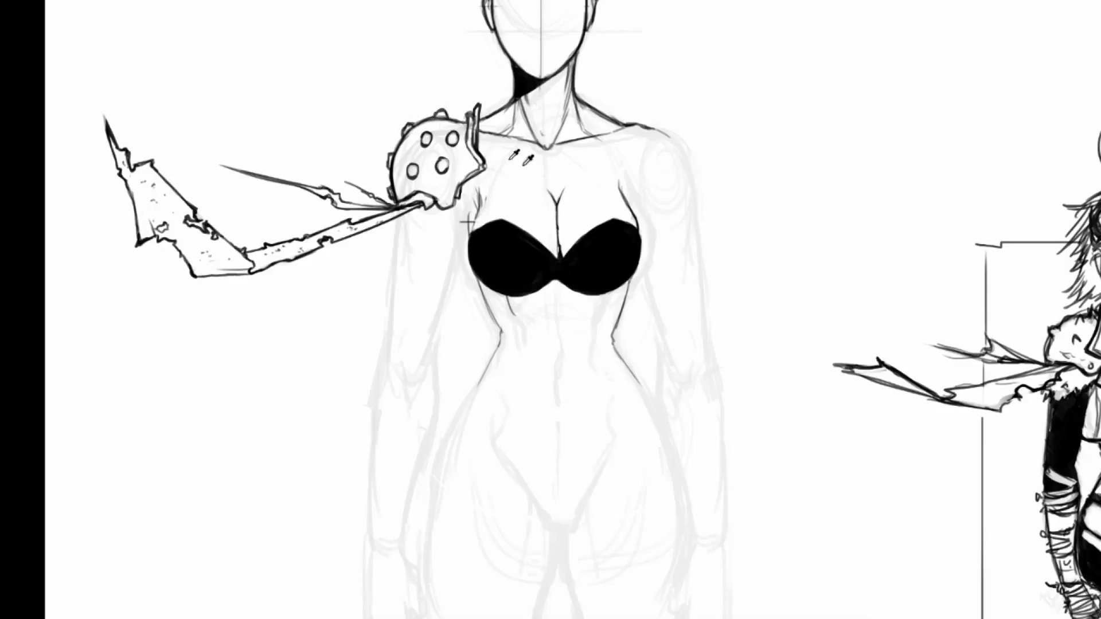
scroll(527, 159, "up", 2)
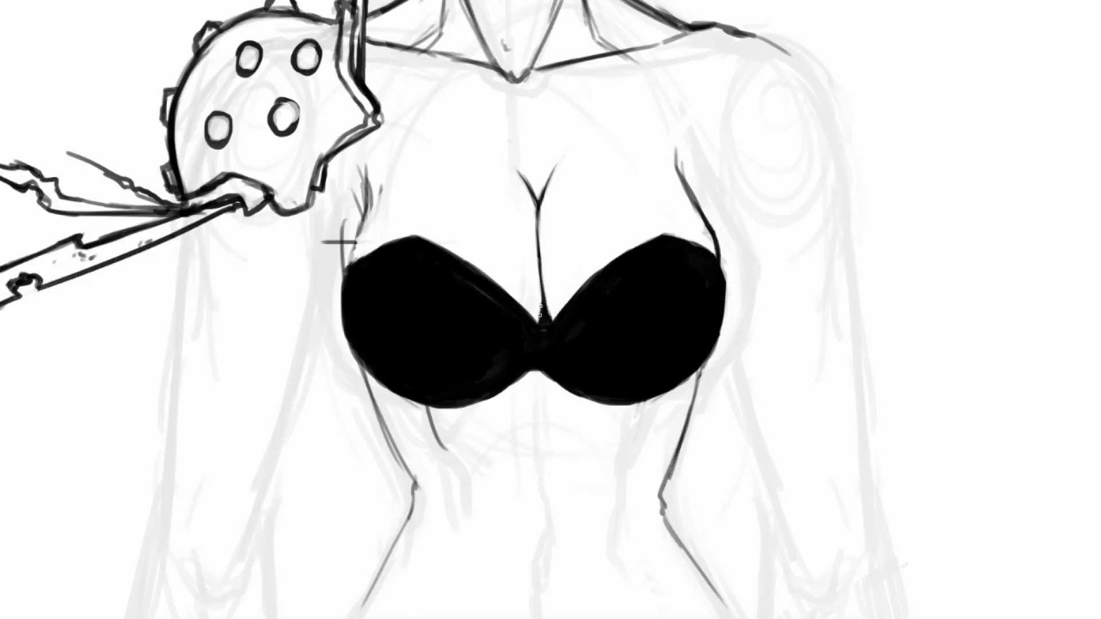
left_click_drag(540, 278, 536, 320)
- Examine the whole figure's chest and shoulder pad against the design 1 reference
scroll(596, 69, "down", 3)
scroll(596, 69, "down", 5)
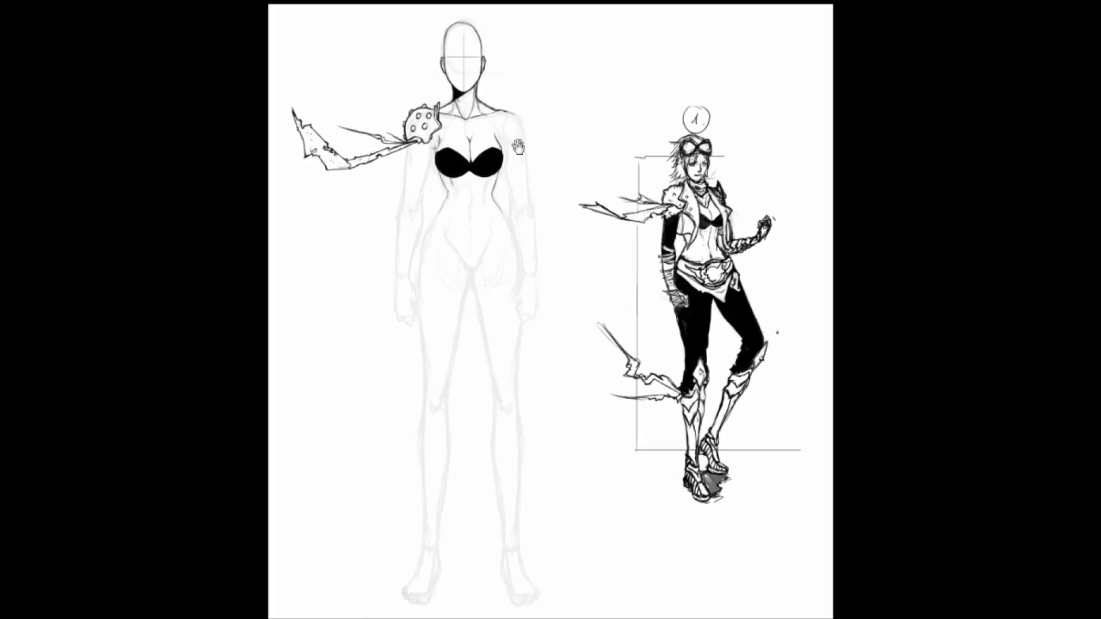
scroll(424, 103, "up", 2)
left_click_drag(508, 118, 660, 296)
scroll(741, 224, "down", 2)
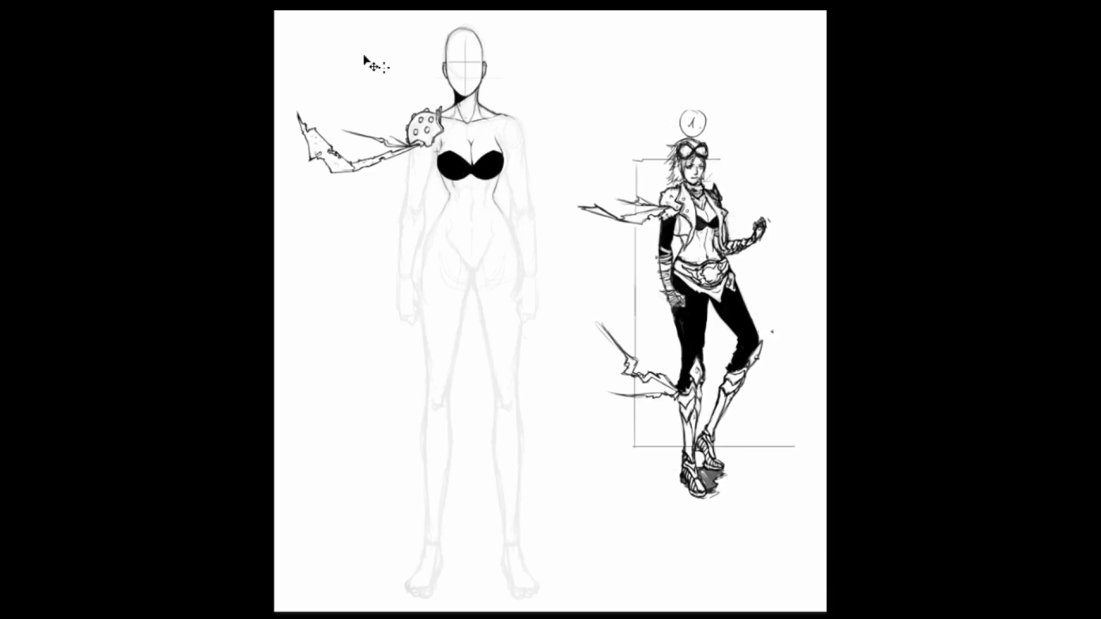
scroll(408, 94, "up", 1)
scroll(404, 104, "up", 2)
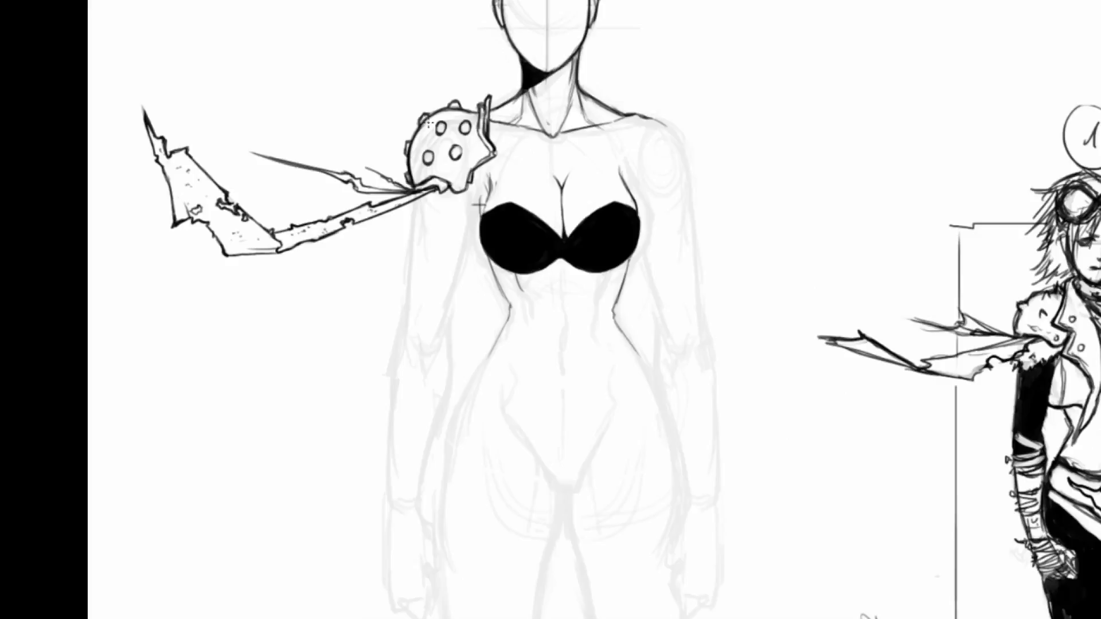
left_click_drag(444, 107, 456, 186)
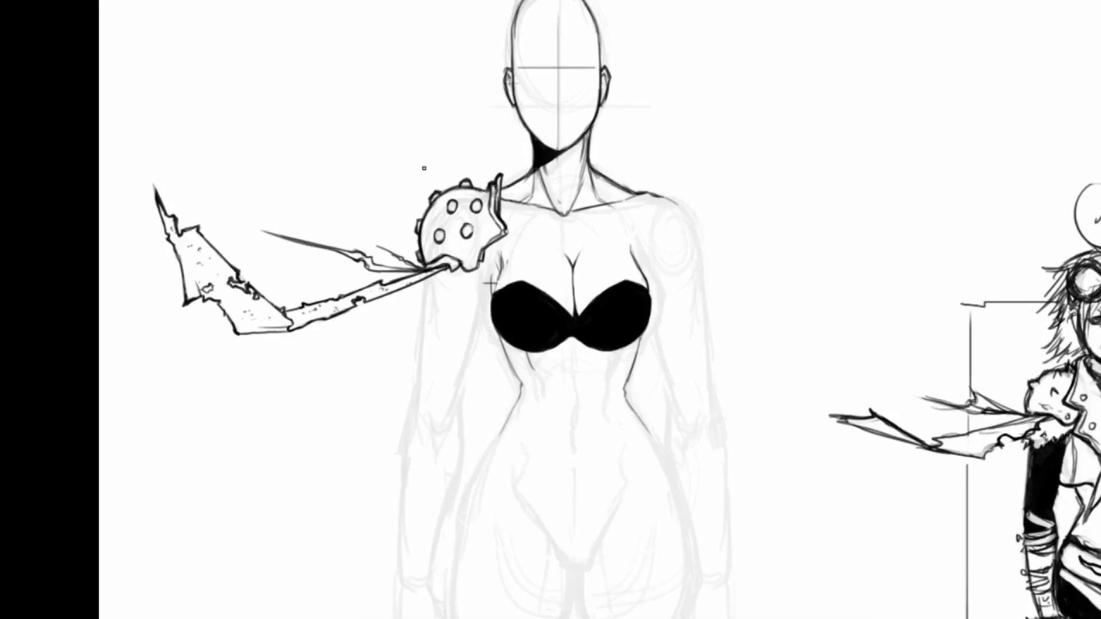
left_click_drag(696, 322, 582, 310)
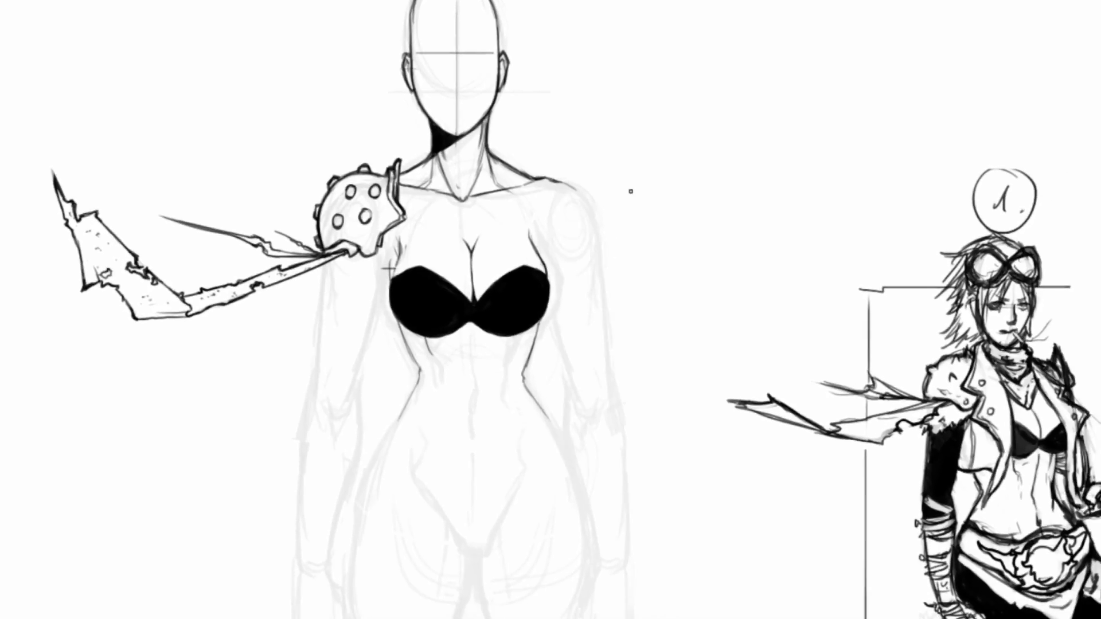
left_click_drag(528, 250, 608, 217)
key("ctrl+z")
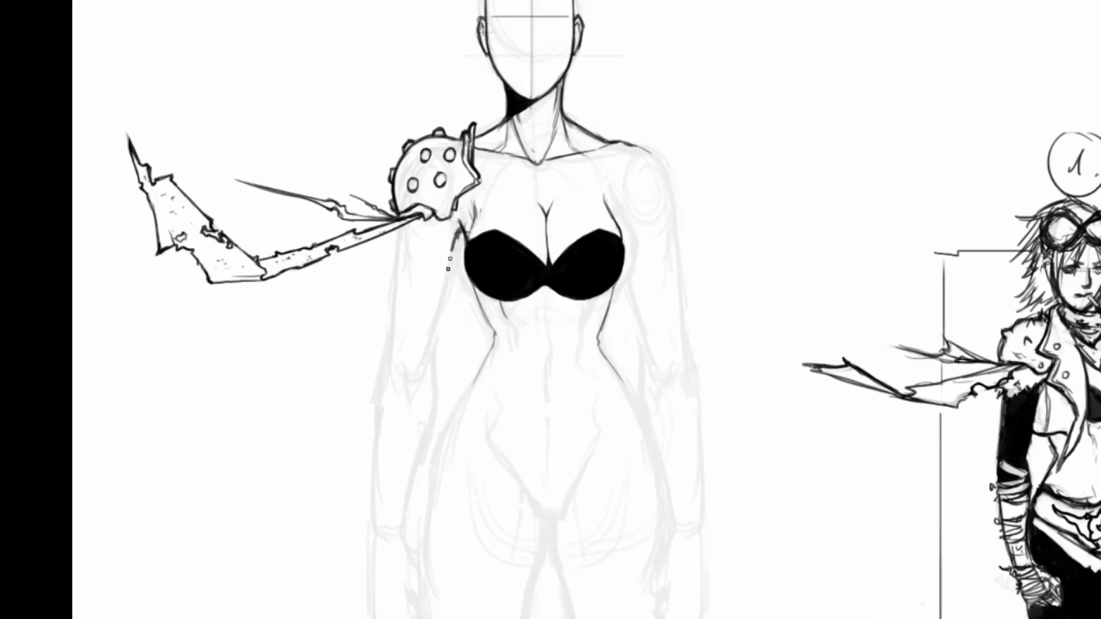
- Outline the upper-arm sleeve from beneath the bladed shoulder pad to the elbow, undoing and redrawing its outer edge
left_click_drag(459, 228, 444, 270)
left_click_drag(391, 278, 376, 395)
key("ctrl+alt+z")
key("ctrl+alt+z")
key("ctrl+alt+z")
key("ctrl+alt+z")
key("ctrl+alt+z")
key("ctrl+alt+z")
key("ctrl+alt+z")
mouse_move(401, 228)
left_mouse_down()
mouse_move(384, 374)
mouse_move(392, 344)
left_mouse_up()
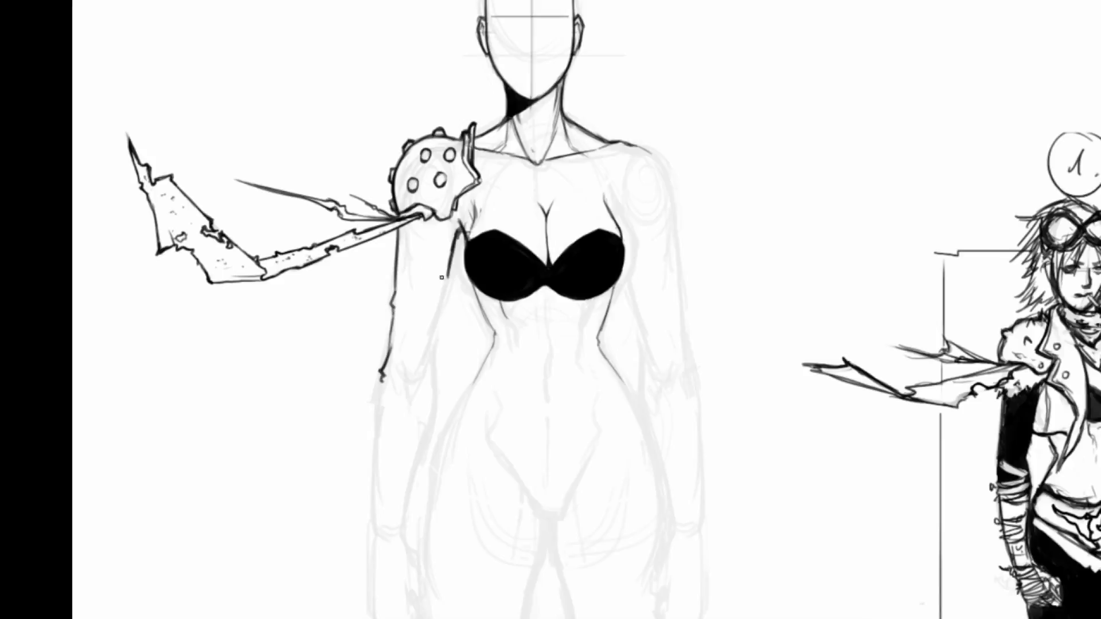
mouse_move(446, 270)
left_mouse_down()
mouse_move(431, 385)
mouse_move(436, 344)
left_mouse_up()
- Draw a ragged fur trim under the shoulder pad and fill the upper-arm sleeve below it solid black
mouse_move(441, 237)
left_mouse_down()
mouse_move(428, 259)
mouse_move(431, 246)
mouse_move(403, 260)
mouse_move(392, 239)
left_mouse_up()
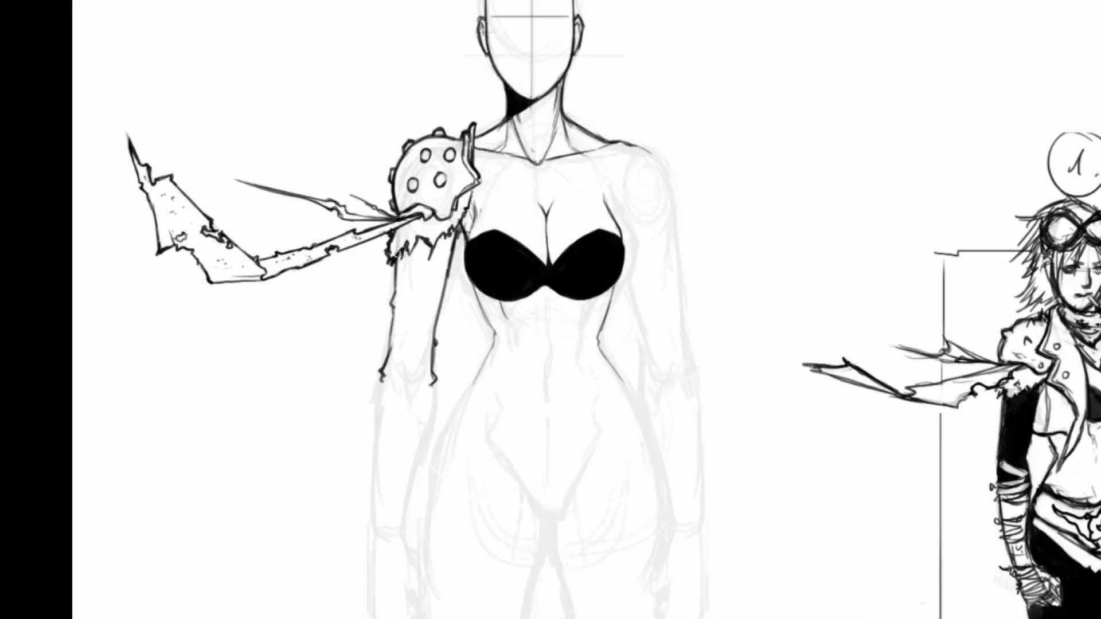
mouse_move(399, 260)
left_mouse_down()
mouse_move(400, 273)
mouse_move(422, 244)
mouse_move(430, 264)
mouse_move(452, 235)
mouse_move(437, 318)
mouse_move(417, 263)
mouse_move(403, 311)
mouse_move(396, 275)
mouse_move(392, 367)
mouse_move(404, 298)
mouse_move(408, 367)
mouse_move(393, 344)
mouse_move(416, 343)
mouse_move(430, 362)
mouse_move(428, 341)
mouse_move(427, 388)
mouse_move(393, 381)
mouse_move(390, 365)
mouse_move(410, 387)
left_mouse_up()
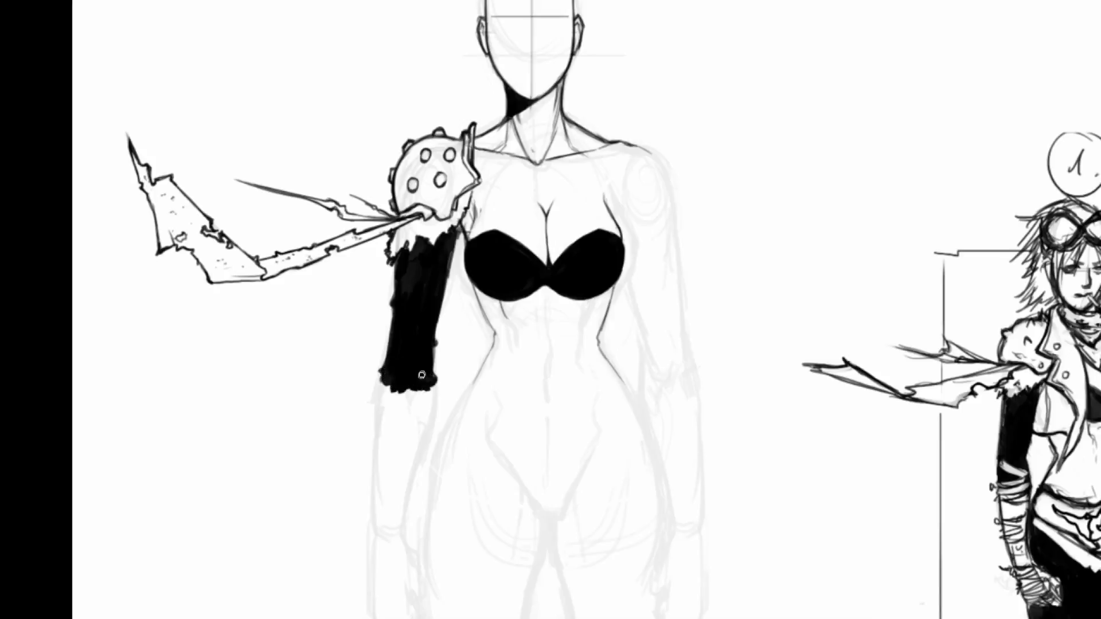
left_click_drag(421, 275, 443, 320)
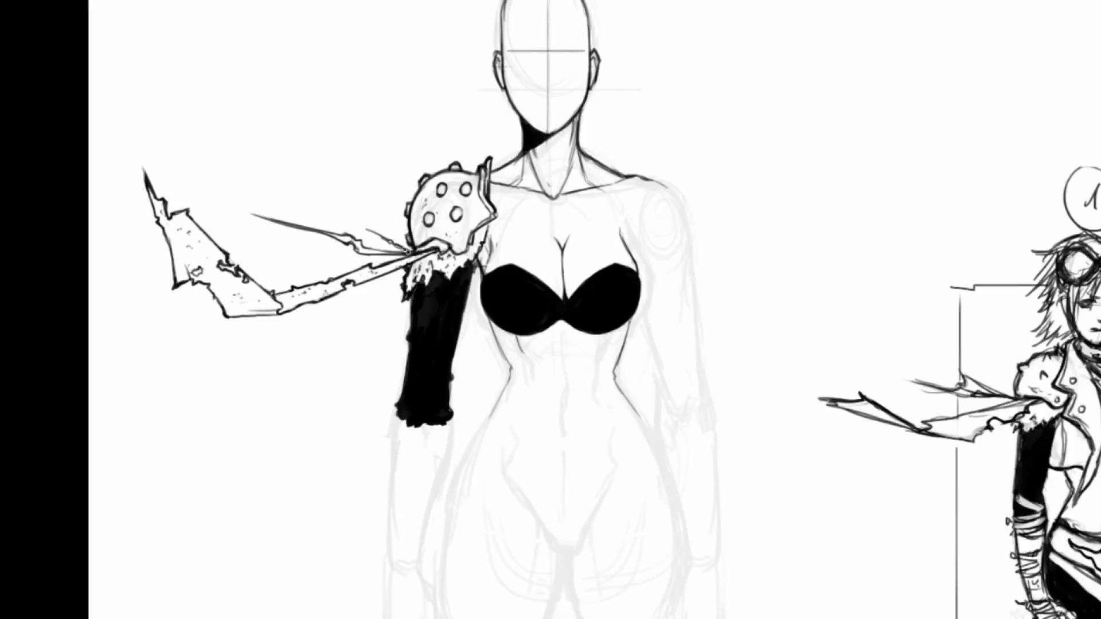
- Erase a slanted white band across the lower end of the black sleeve, just above its hem
key("ctrl+minus")
key("ctrl+minus")
key("ctrl+minus")
key("ctrl+minus")
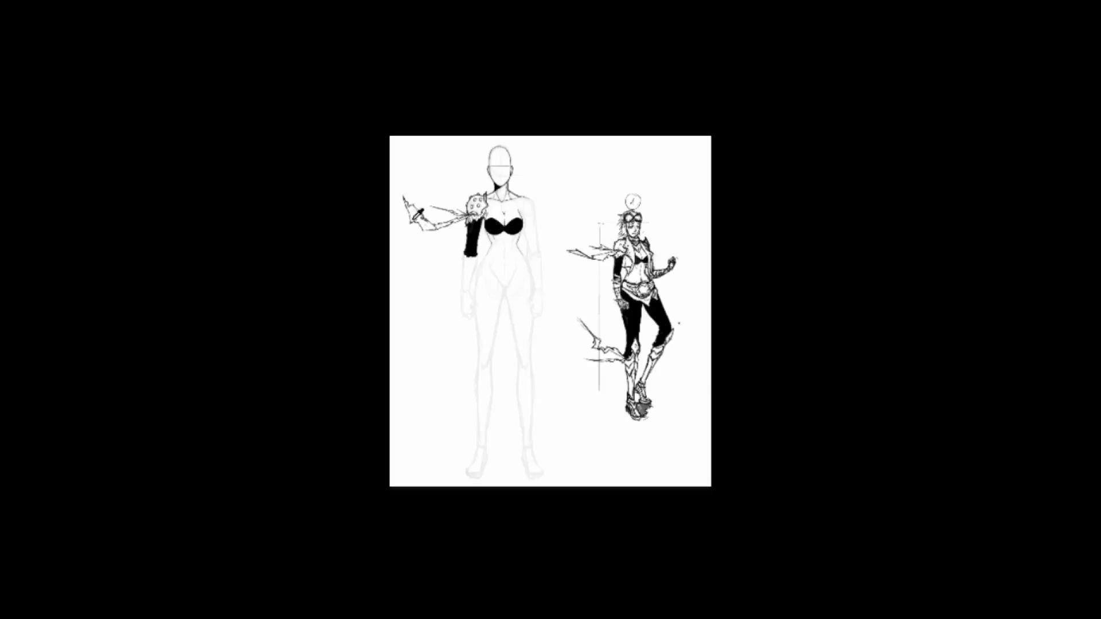
scroll(405, 195, "up", 1)
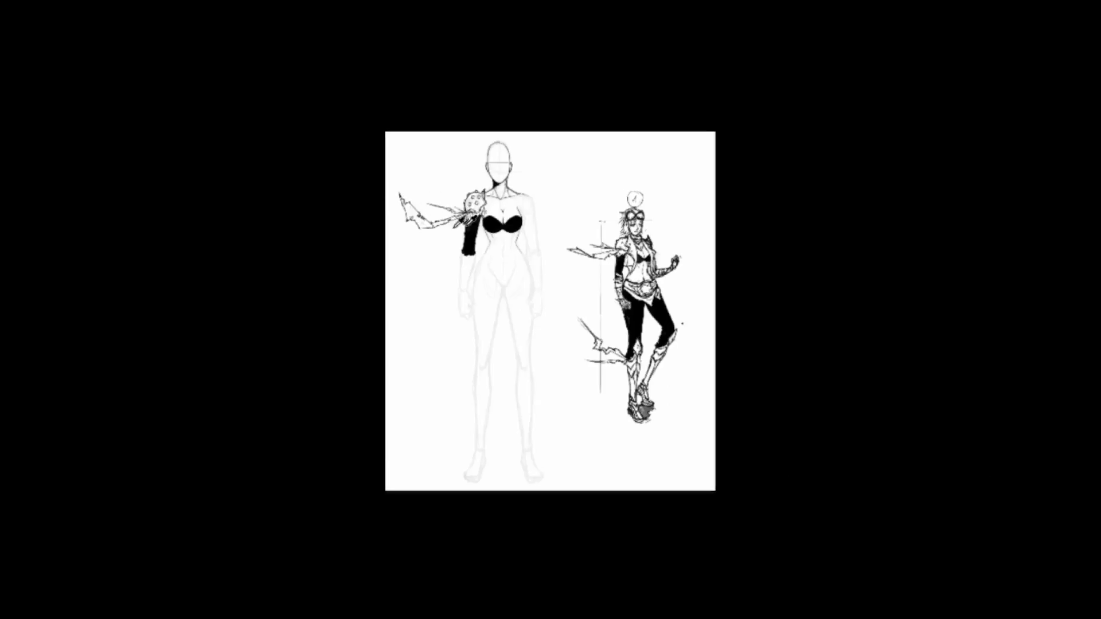
scroll(435, 226, "up", 10)
scroll(436, 225, "down", 1)
left_click_drag(604, 307, 609, 338)
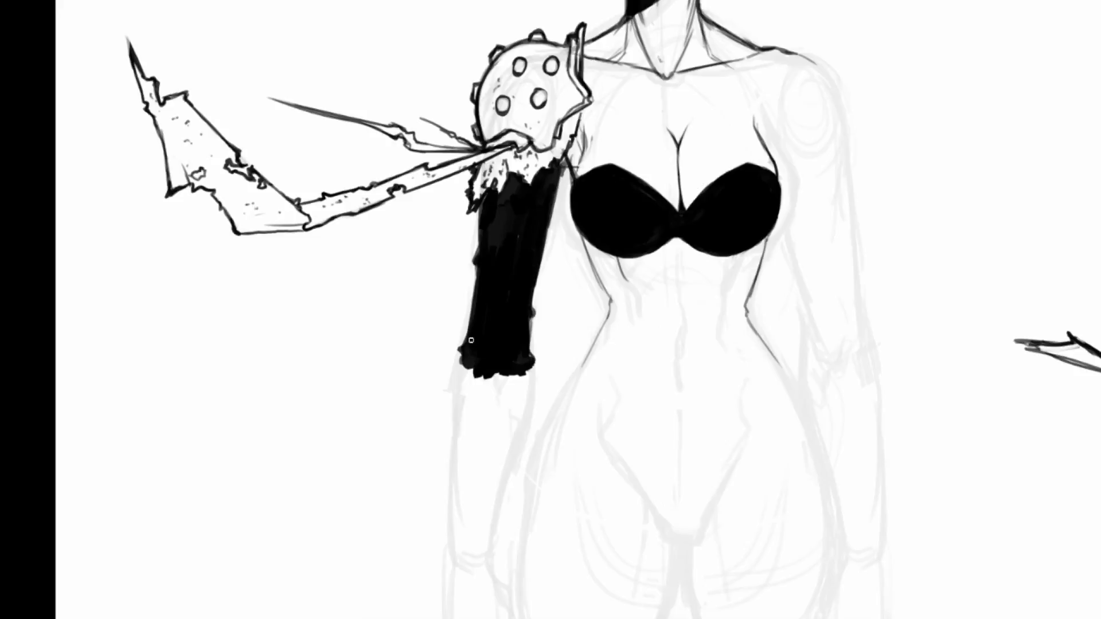
mouse_move(470, 332)
left_mouse_down()
mouse_move(469, 351)
mouse_move(514, 374)
left_mouse_up()
mouse_move(471, 331)
left_mouse_down()
mouse_move(522, 370)
mouse_move(474, 344)
mouse_move(480, 356)
mouse_move(525, 373)
mouse_move(470, 335)
mouse_move(491, 371)
mouse_move(533, 393)
left_mouse_up()
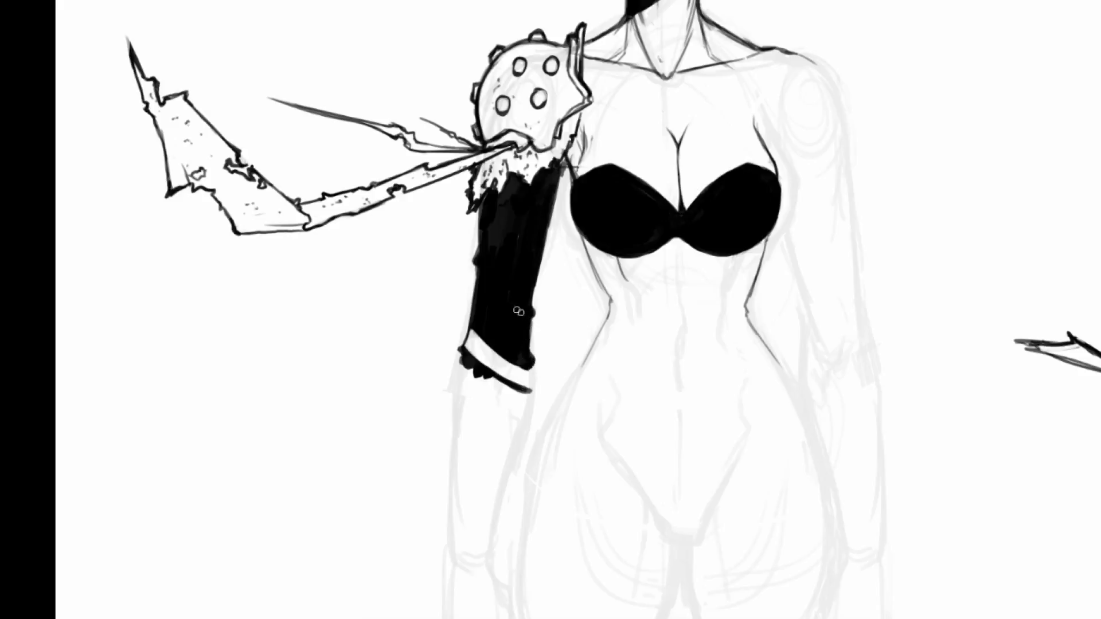
- Close the end of the white sleeve band and add small dark specks and rough edges to it
left_click_drag(532, 375, 530, 392)
left_click(509, 372)
left_click(525, 377)
left_click(489, 353)
left_click_drag(486, 344, 476, 278)
- Fill out the black hem below the white sleeve band and give it a straight lower edge
key("r")
mouse_move(506, 236)
left_mouse_down()
mouse_move(534, 174)
mouse_move(610, 199)
left_mouse_up()
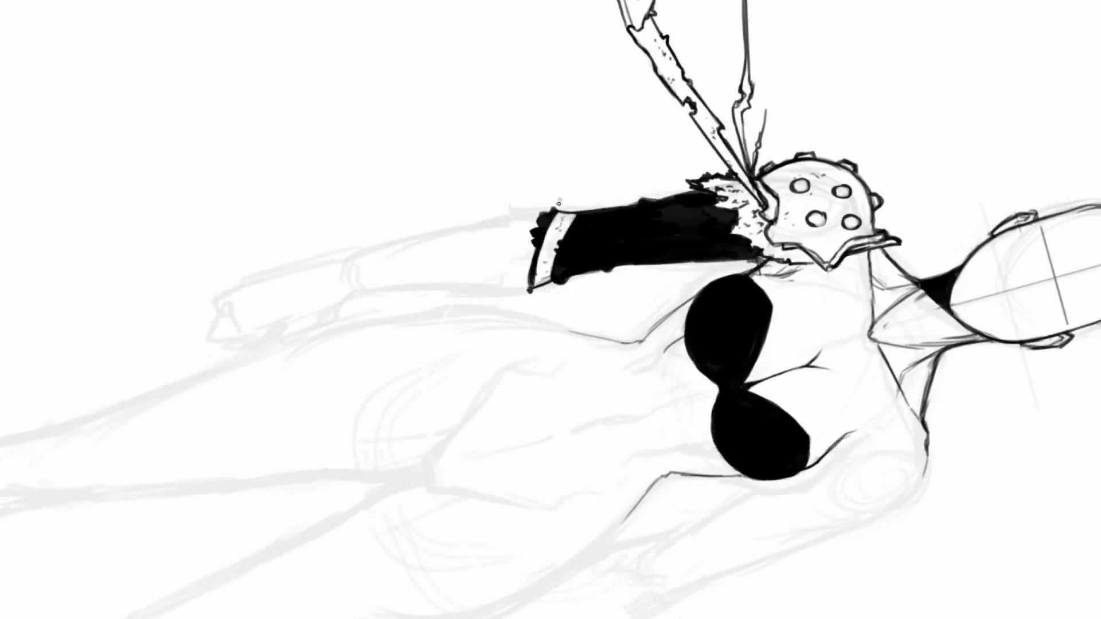
mouse_move(552, 207)
left_mouse_down()
mouse_move(536, 213)
mouse_move(531, 262)
left_mouse_up()
mouse_move(528, 289)
left_mouse_down()
mouse_move(529, 261)
mouse_move(530, 278)
left_mouse_up()
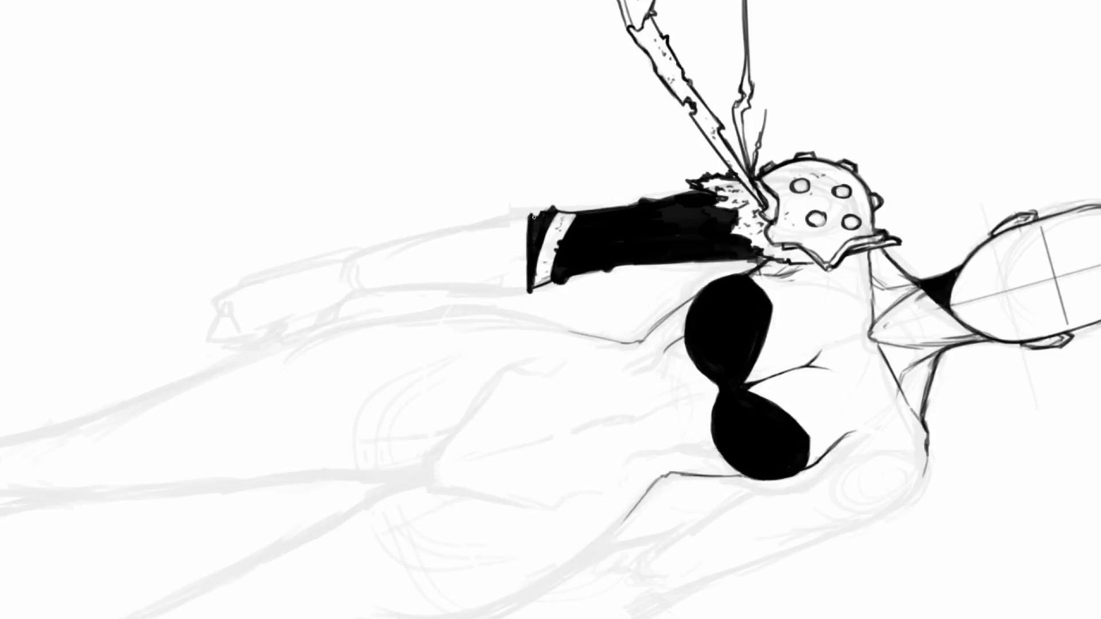
key("r")
left_click_drag(559, 179, 452, 333)
mouse_move(582, 224)
left_mouse_down()
mouse_move(516, 224)
mouse_move(486, 244)
mouse_move(514, 164)
mouse_move(670, 160)
mouse_move(705, 239)
mouse_move(633, 248)
mouse_move(544, 319)
mouse_move(441, 300)
mouse_move(623, 283)
left_mouse_up()
mouse_move(357, 286)
left_mouse_down()
mouse_move(557, 255)
mouse_move(654, 265)
left_mouse_up()
left_click_drag(499, 311, 481, 335)
left_click_drag(543, 143, 557, 178)
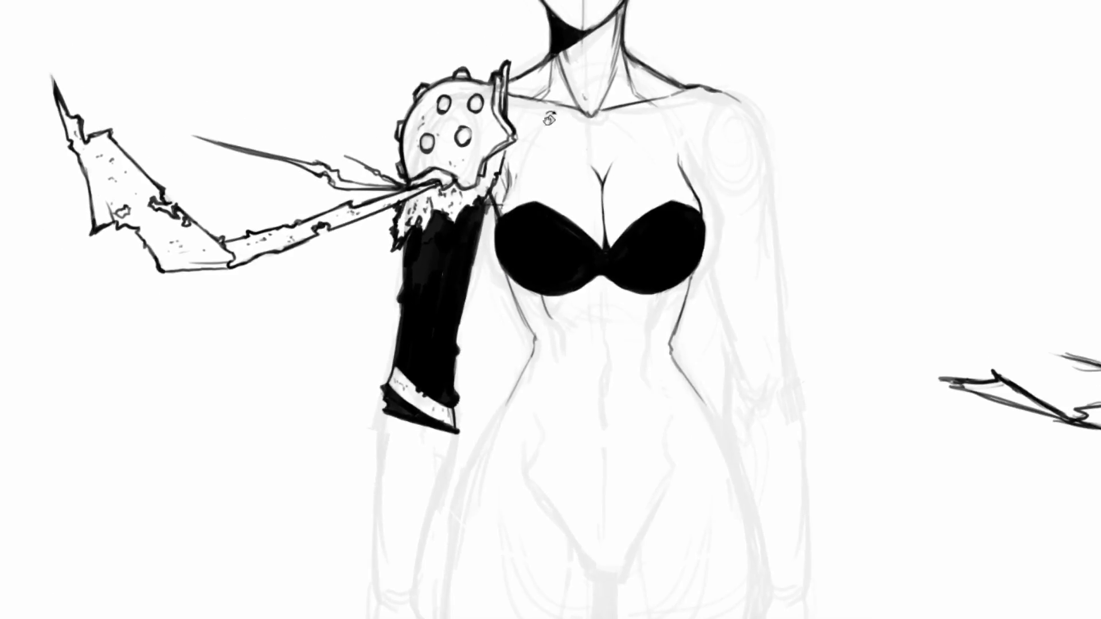
key("ctrl+0")
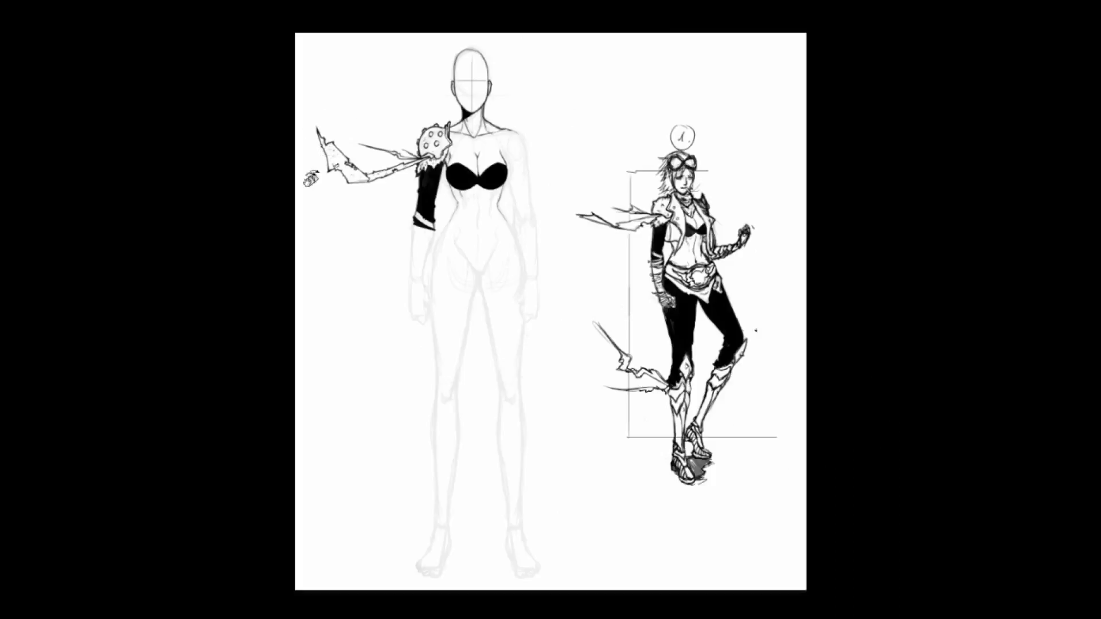
scroll(322, 253, "up", 3)
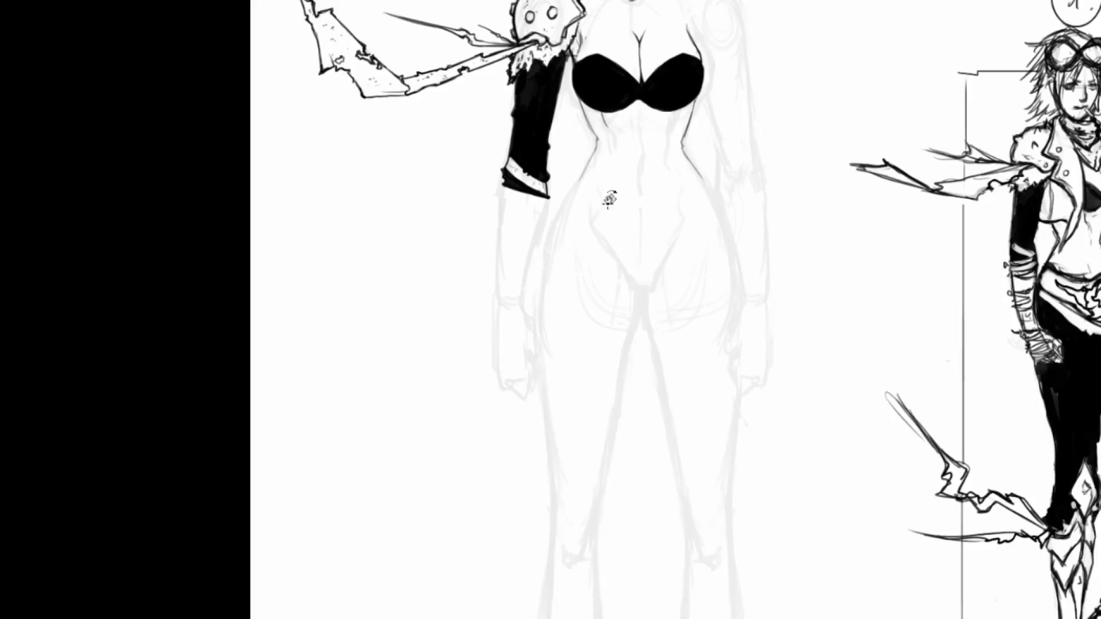
- Outline the closed hand at the end of the sleeved arm and darken the gap between its thumb and fingers
mouse_move(495, 339)
left_mouse_down()
mouse_move(497, 298)
mouse_move(496, 367)
mouse_move(508, 330)
mouse_move(499, 295)
left_mouse_up()
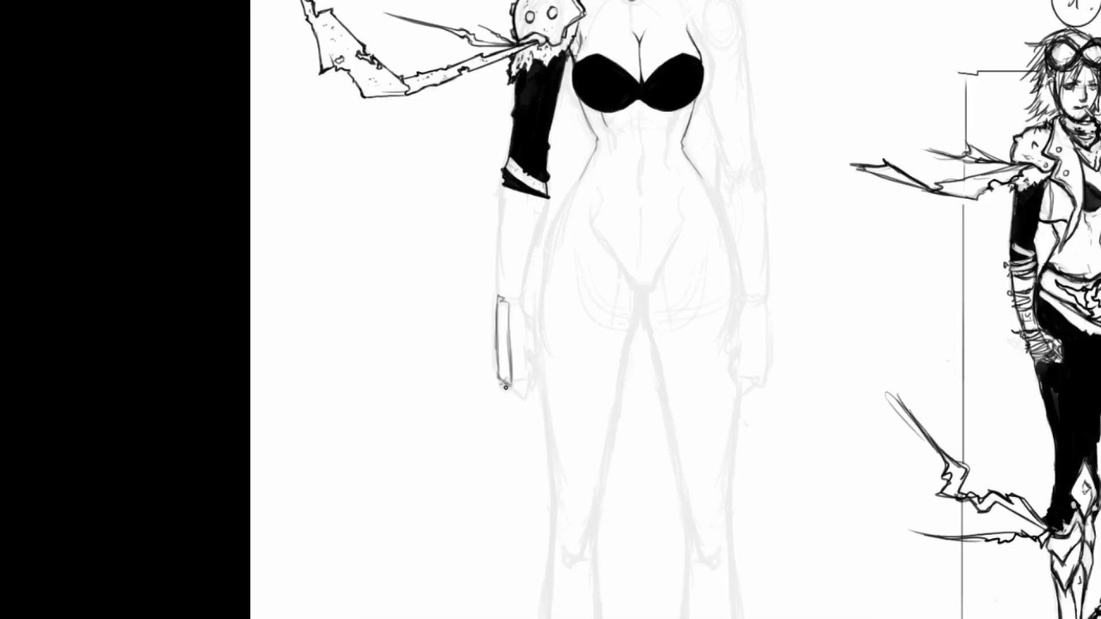
mouse_move(503, 386)
left_mouse_down()
mouse_move(525, 407)
mouse_move(521, 347)
mouse_move(528, 407)
mouse_move(525, 359)
mouse_move(532, 377)
mouse_move(523, 363)
mouse_move(524, 381)
mouse_move(498, 378)
mouse_move(516, 401)
mouse_move(508, 388)
left_mouse_up()
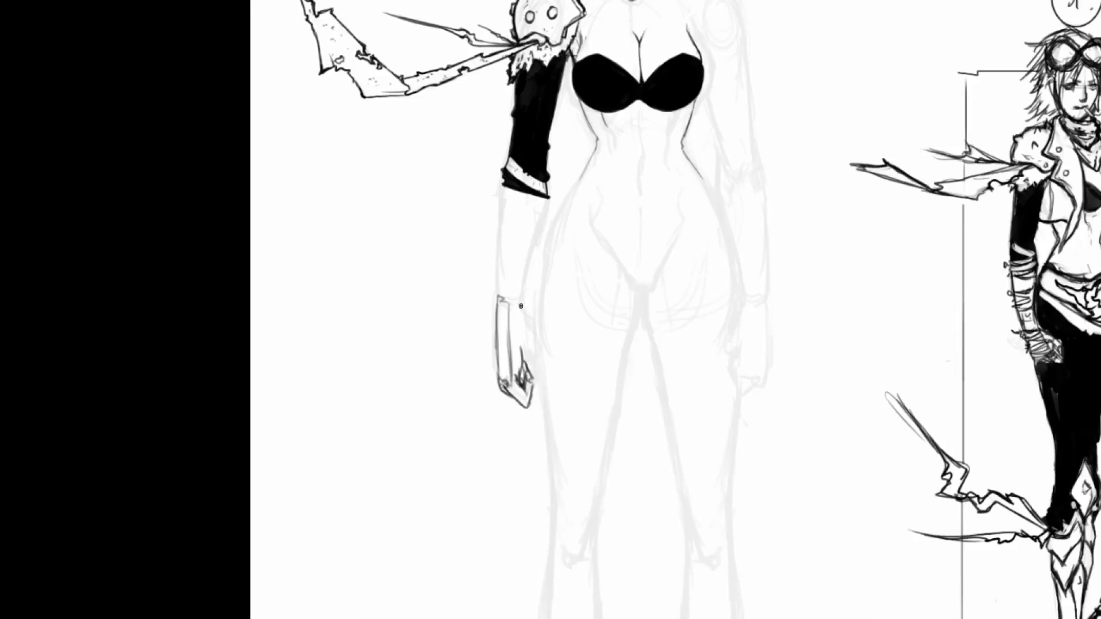
mouse_move(520, 306)
left_mouse_down()
mouse_move(539, 347)
mouse_move(532, 379)
left_mouse_up()
left_click_drag(519, 304, 534, 341)
mouse_move(497, 300)
left_mouse_down()
mouse_move(497, 381)
mouse_move(524, 410)
mouse_move(528, 395)
left_mouse_up()
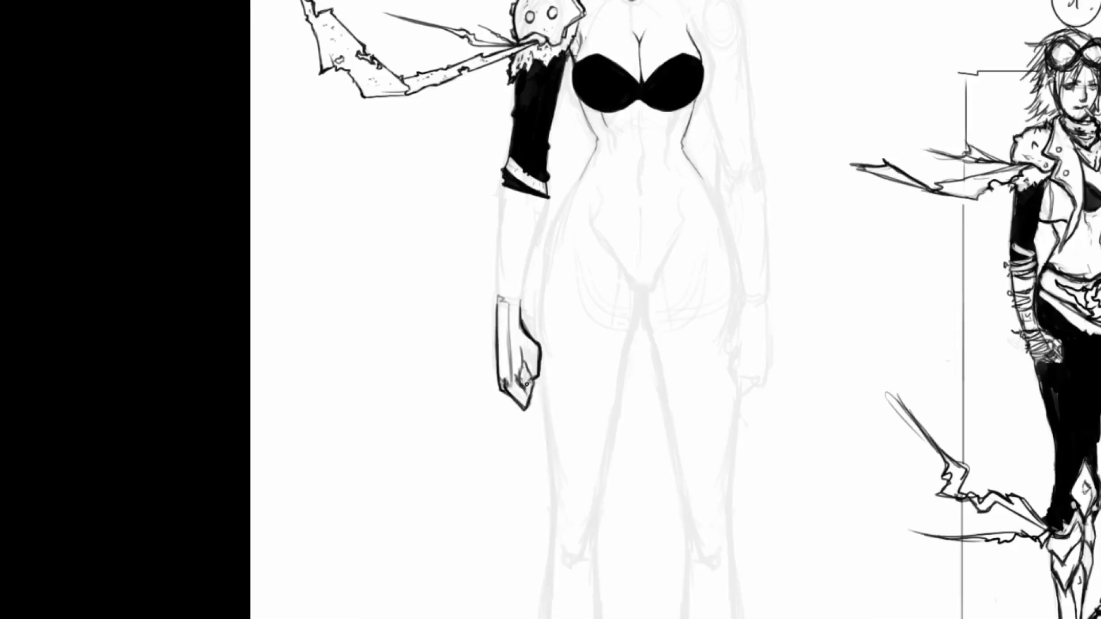
left_click_drag(521, 351, 521, 371)
left_click_drag(540, 280, 549, 327)
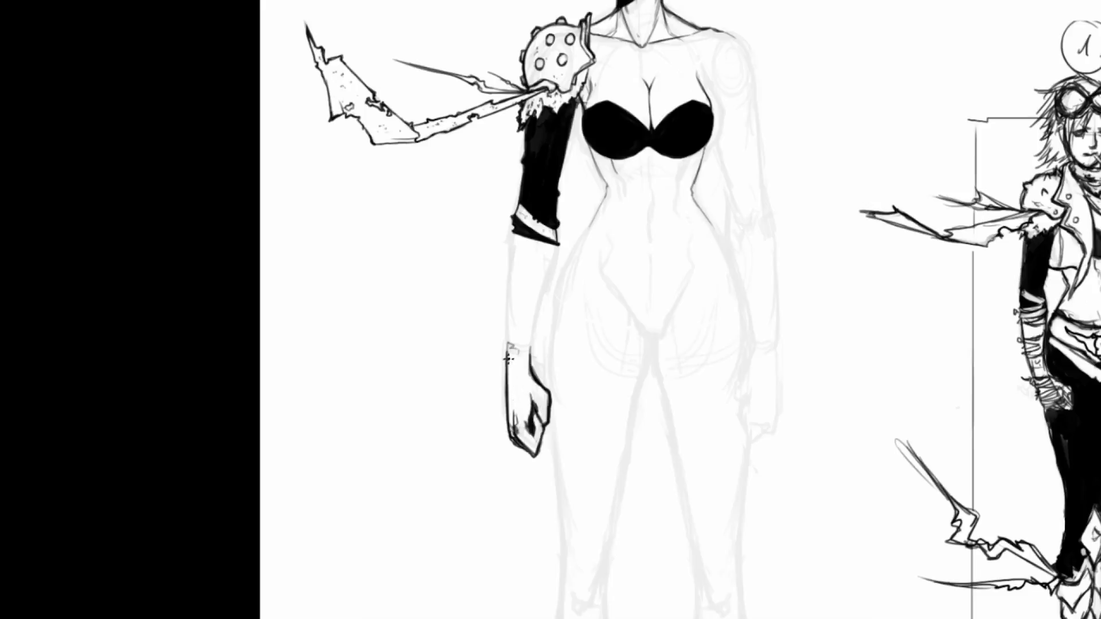
- Draw a rounded fingertip at the lower end of the fist and undo the unwanted strokes around it
left_click_drag(516, 367, 514, 411)
key("ctrl+z")
key("ctrl+z")
mouse_move(513, 433)
left_mouse_down()
mouse_move(519, 421)
mouse_move(514, 438)
mouse_move(532, 448)
mouse_move(391, 370)
left_mouse_up()
left_click_drag(485, 369, 475, 364)
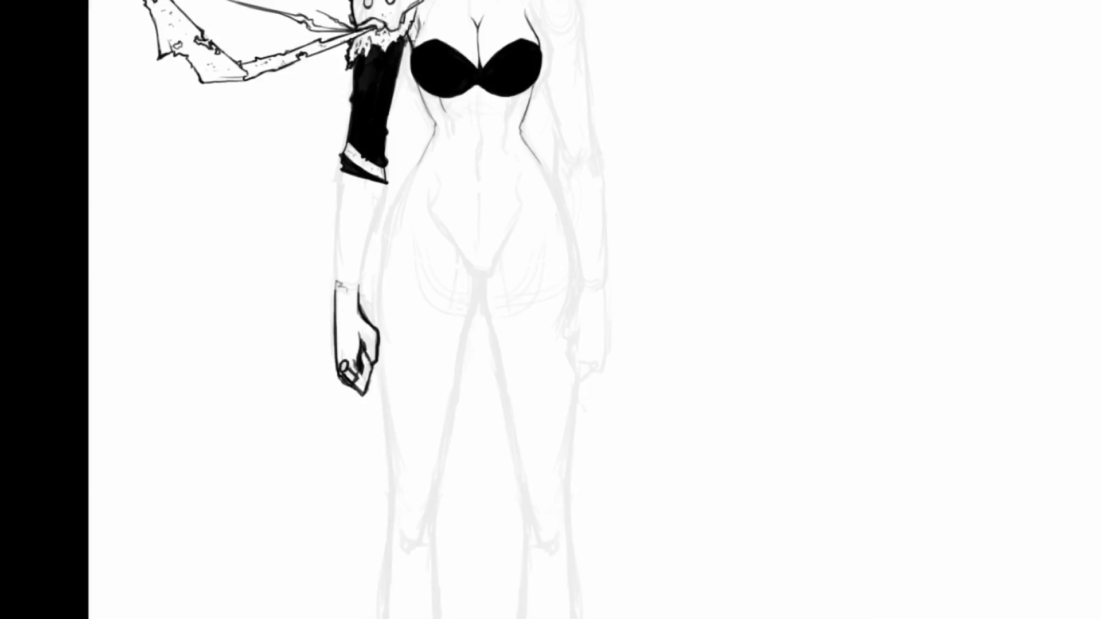
mouse_move(442, 245)
left_mouse_down()
mouse_move(582, 310)
mouse_move(652, 326)
left_mouse_up()
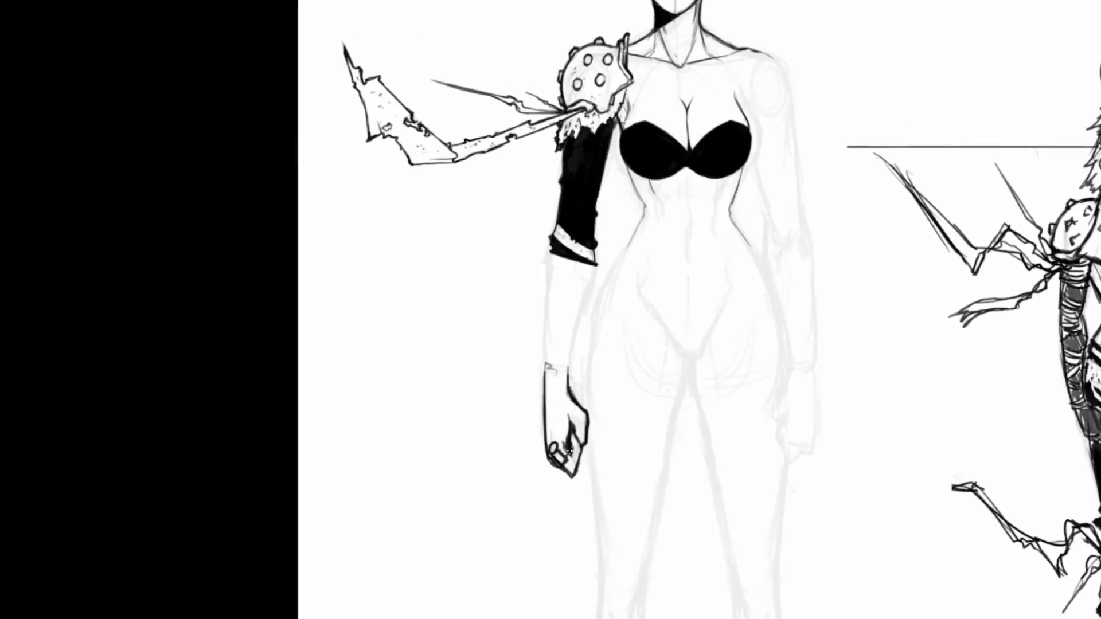
key("ctrl+z")
key("ctrl+z")
key("ctrl+z")
key("ctrl+z")
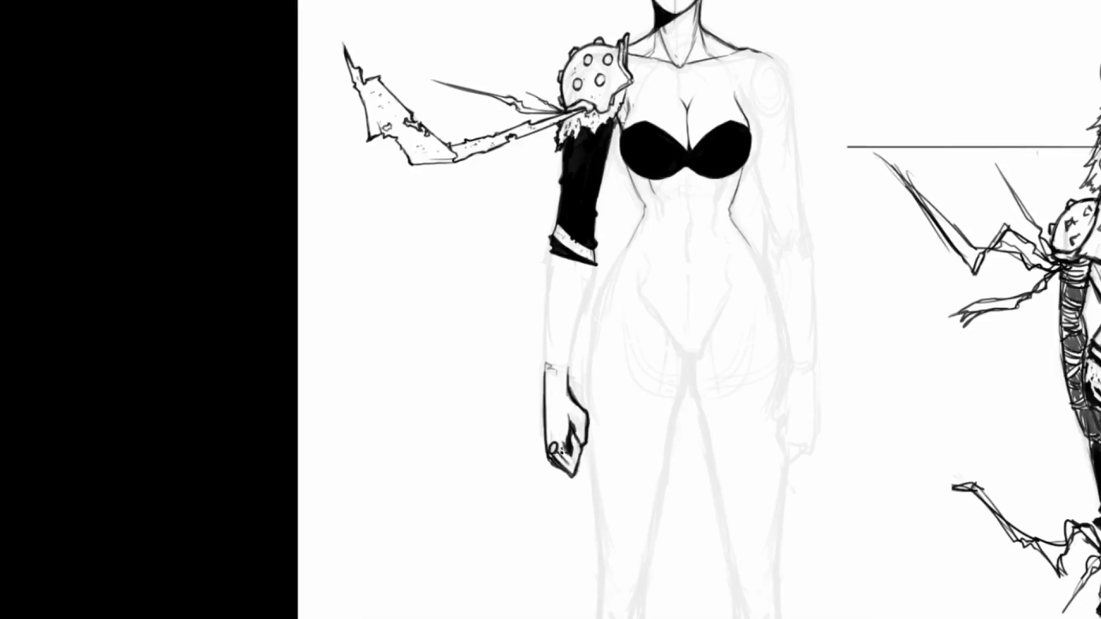
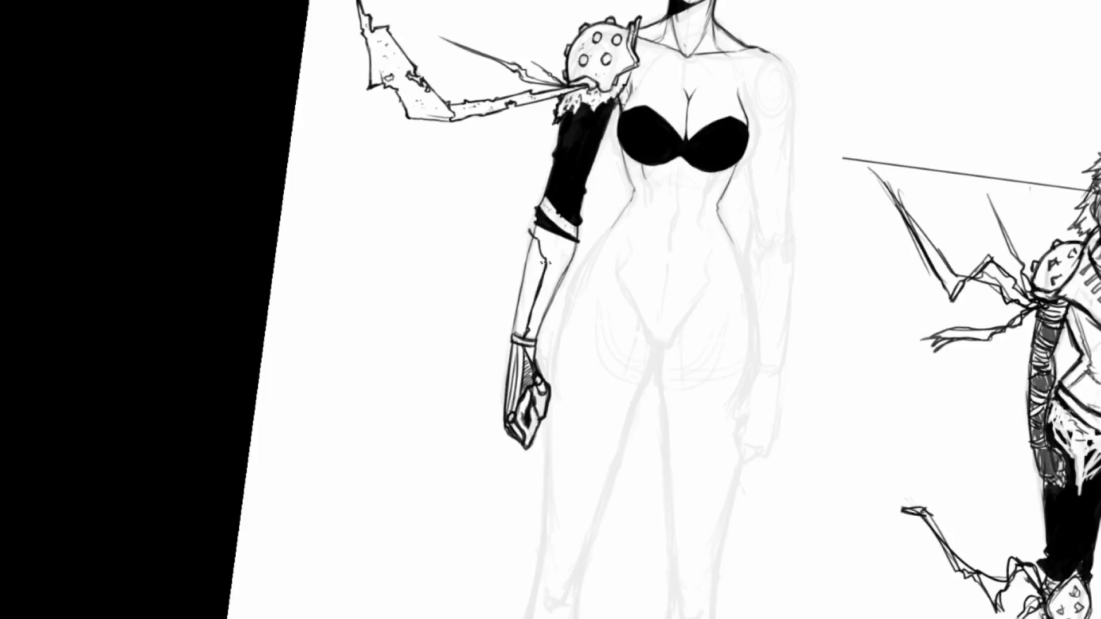
- Detail an armour plate along the outer forearm with a flared upper end, small edge studs and lengthwise lines
left_click_drag(525, 237, 528, 241)
left_click_drag(530, 268, 518, 336)
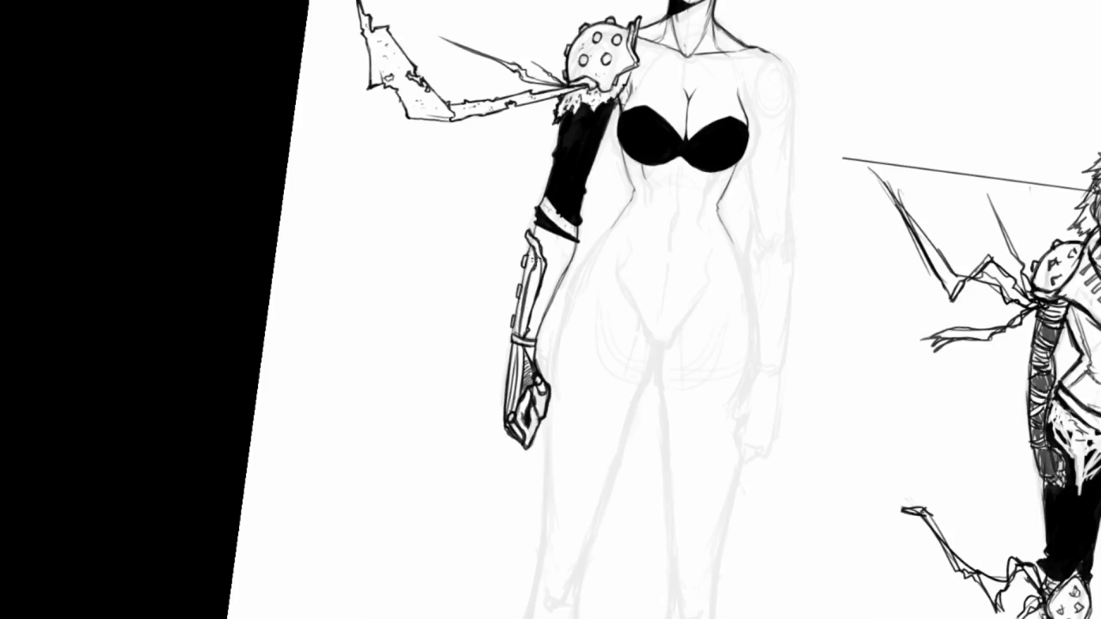
left_click_drag(541, 268, 543, 252)
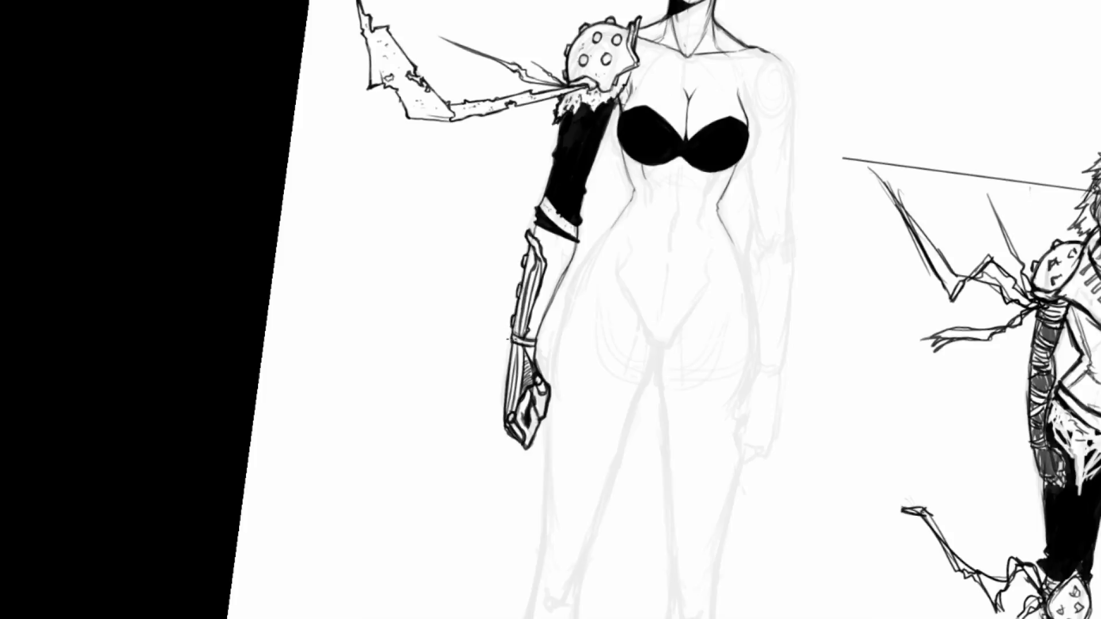
left_click_drag(567, 297, 608, 262)
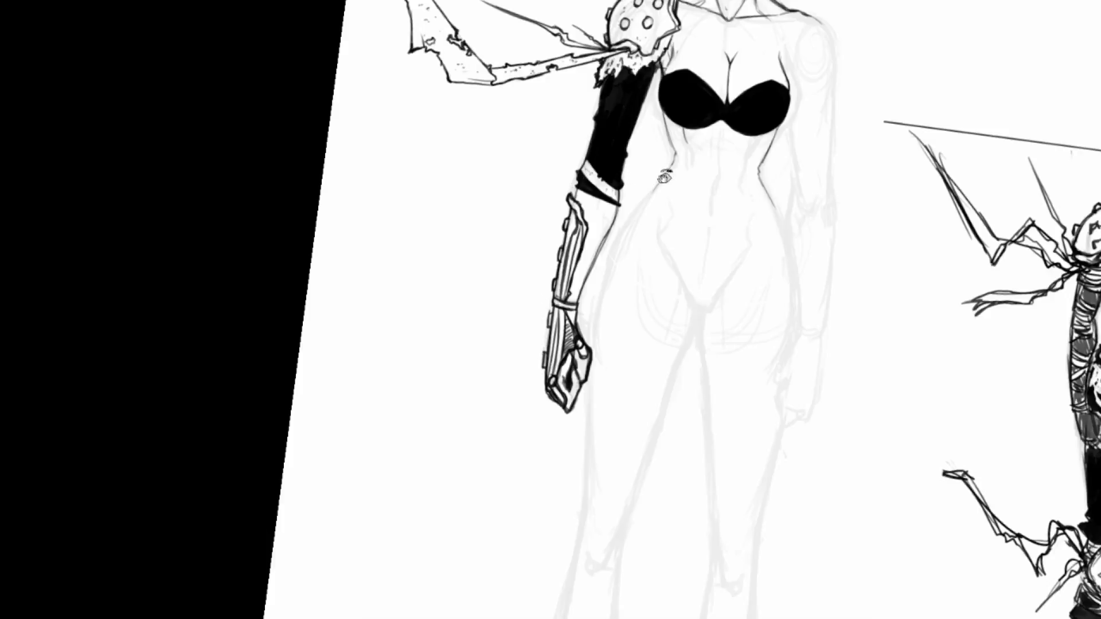
left_click_drag(666, 165, 624, 148)
left_click_drag(629, 234, 635, 276)
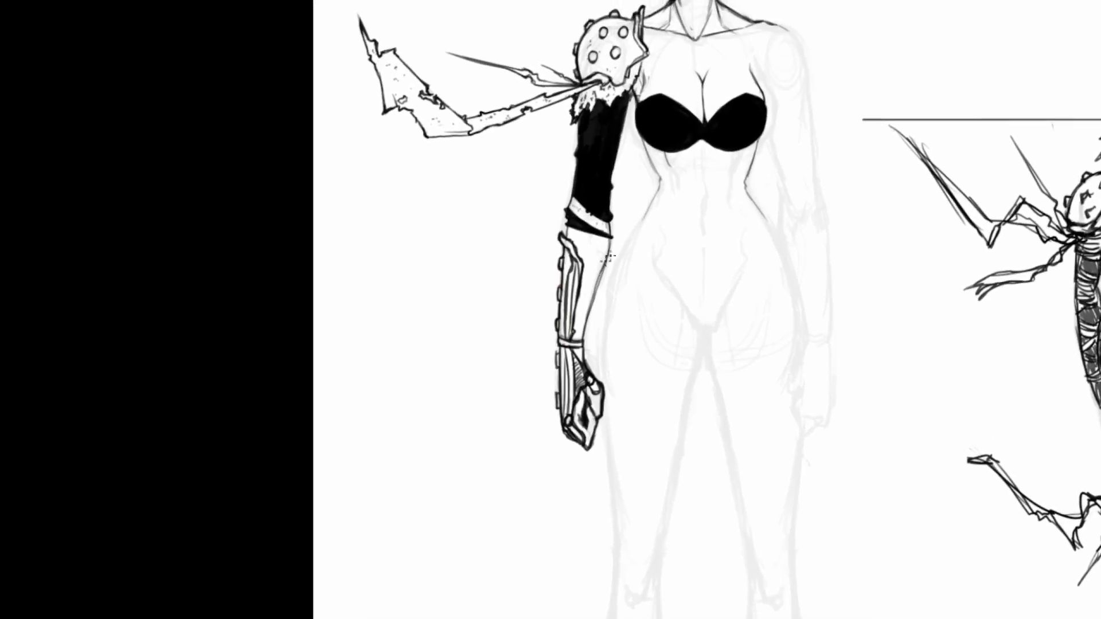
left_click_drag(631, 168, 645, 283)
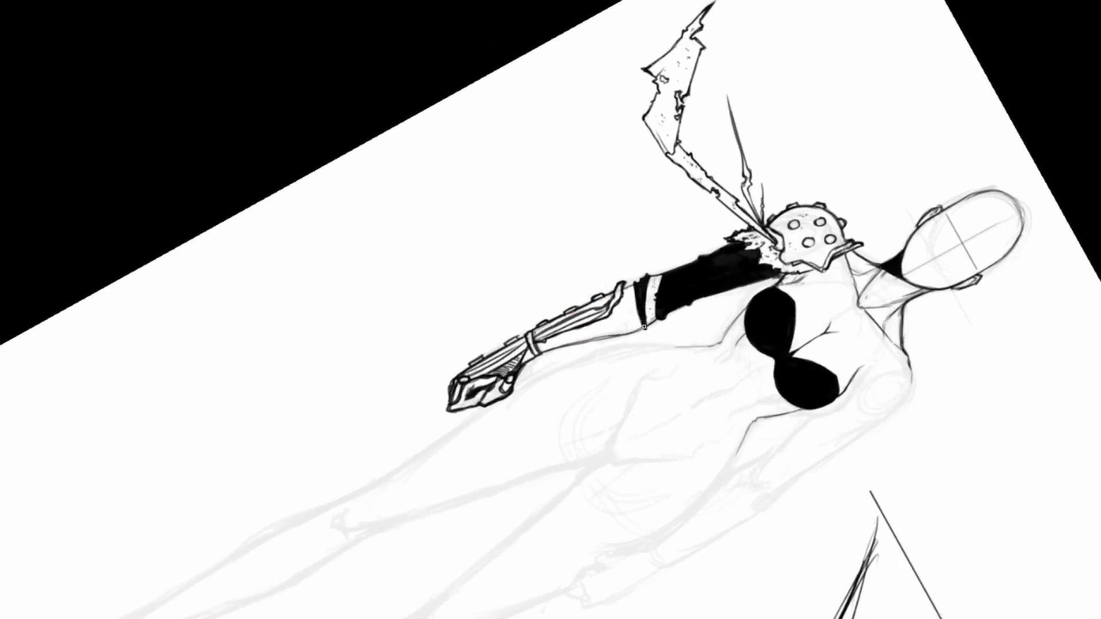
- Tidy the end of the black sleeve hem and fill the recesses between the fist's fingers and thumb with black
left_click_drag(644, 326, 636, 304)
scroll(663, 335, "up", 2)
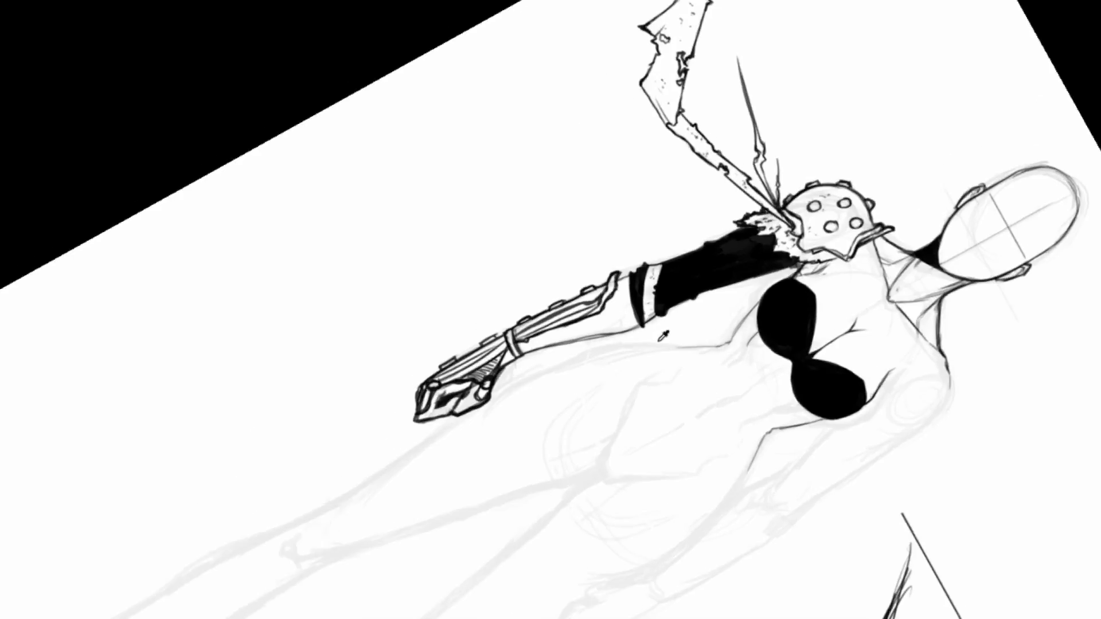
scroll(663, 335, "up", 1)
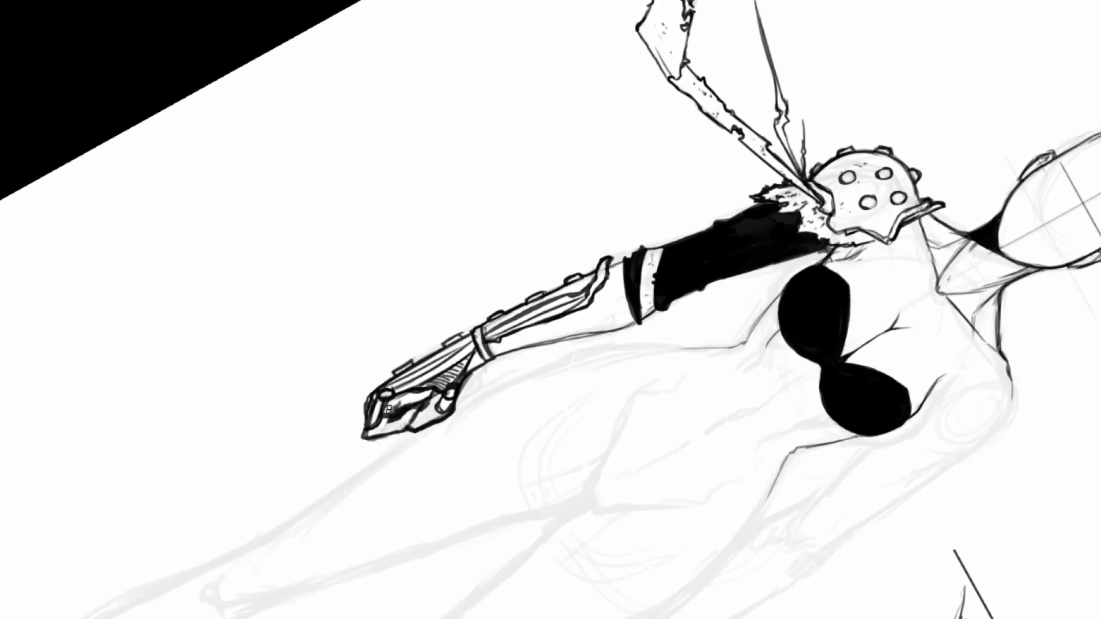
mouse_move(388, 409)
left_mouse_down()
mouse_move(414, 397)
mouse_move(431, 406)
left_mouse_up()
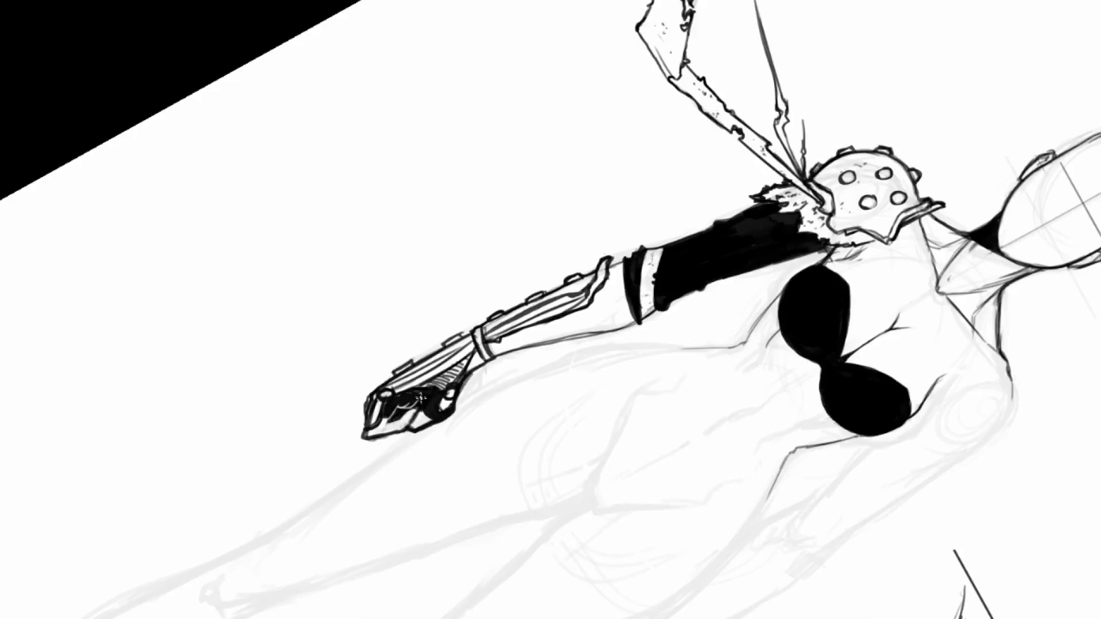
left_click_drag(561, 211, 522, 270)
left_click_drag(627, 293, 611, 308)
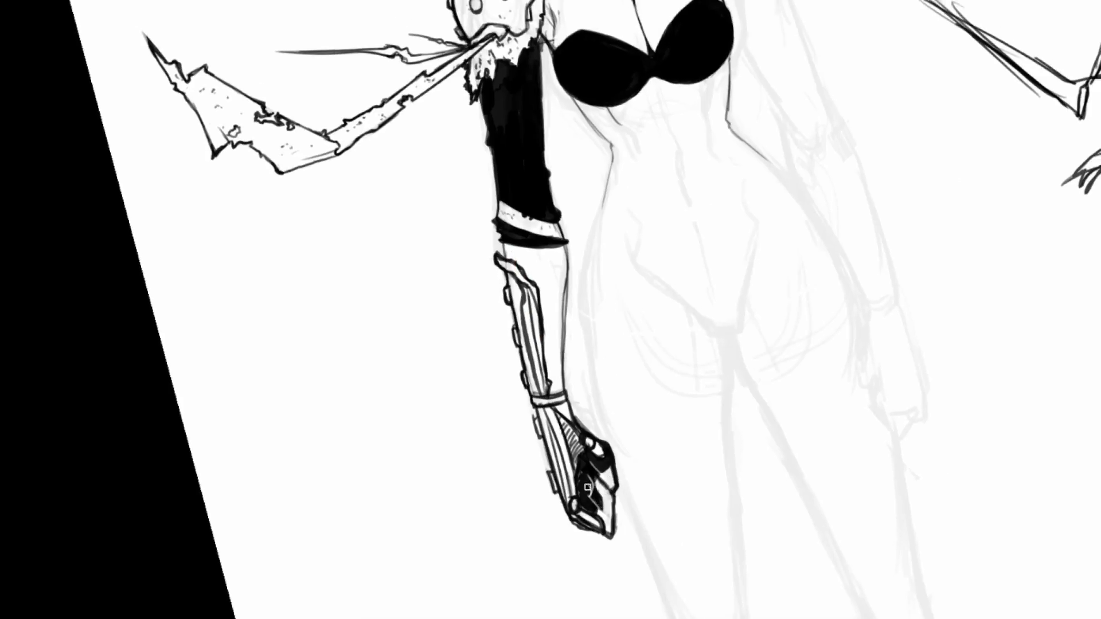
left_click_drag(570, 321, 546, 352)
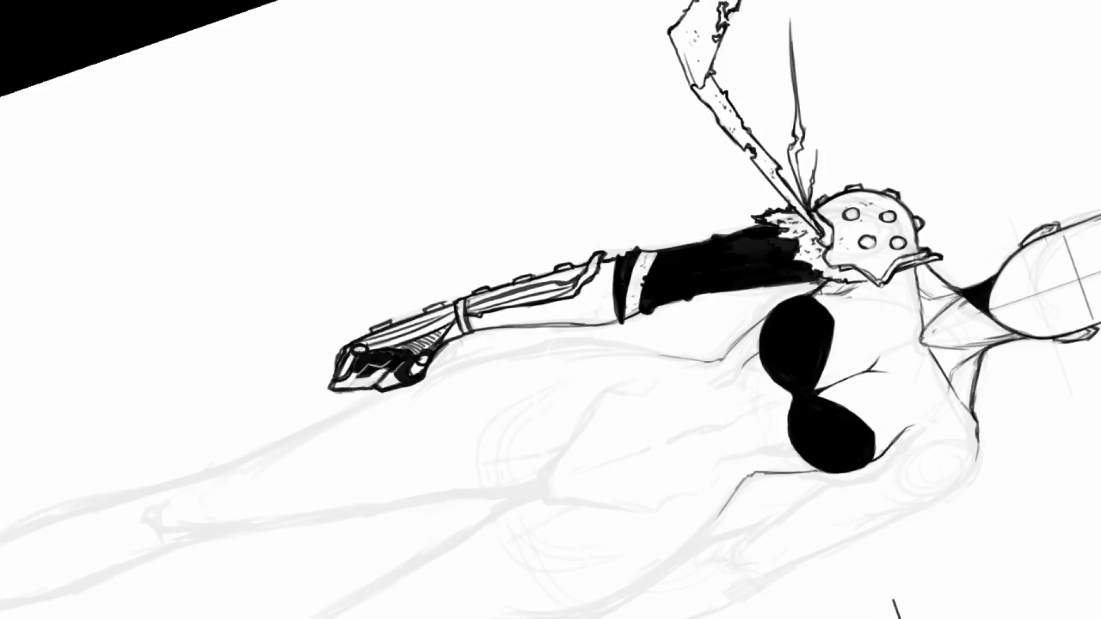
left_click_drag(619, 255, 522, 235)
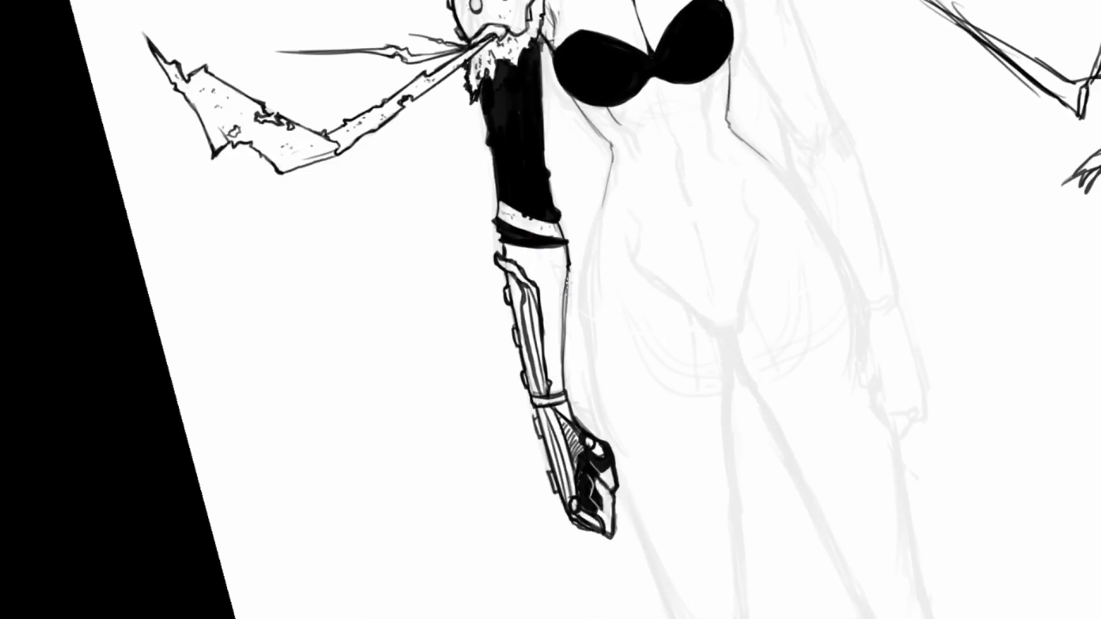
- Strengthen the inner edge of the forearm and draw crosswise wrapping bands between it and the armour plate
left_click_drag(568, 274, 562, 358)
key("r")
left_click_drag(567, 247, 620, 309)
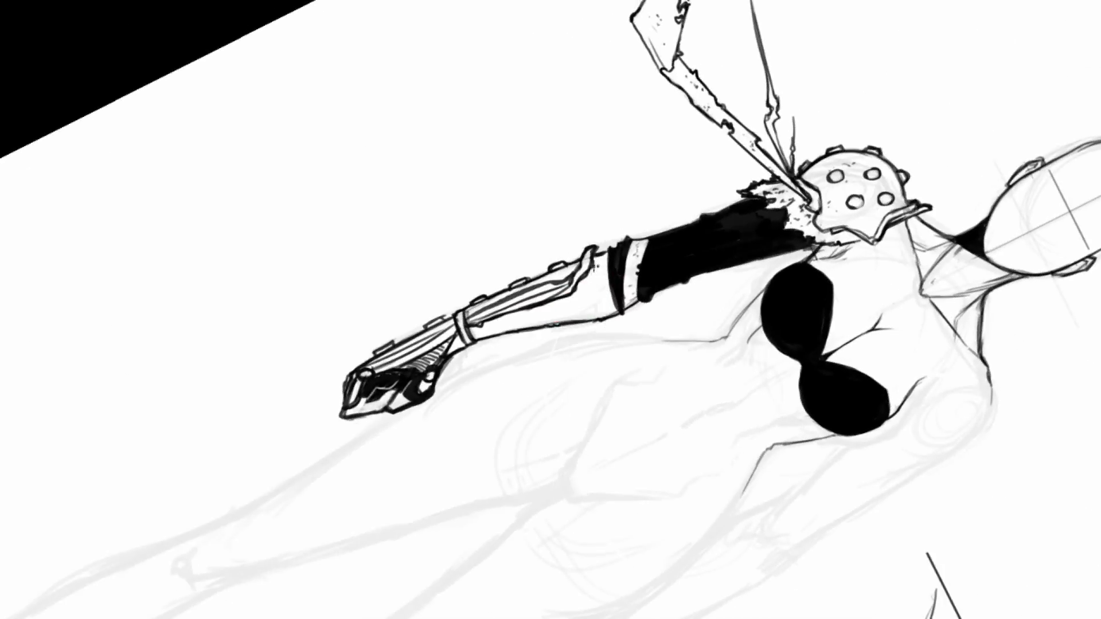
left_click_drag(592, 263, 600, 319)
mouse_move(585, 281)
left_mouse_down()
mouse_move(594, 318)
mouse_move(481, 339)
left_mouse_up()
key("r")
left_click_drag(588, 238, 519, 339)
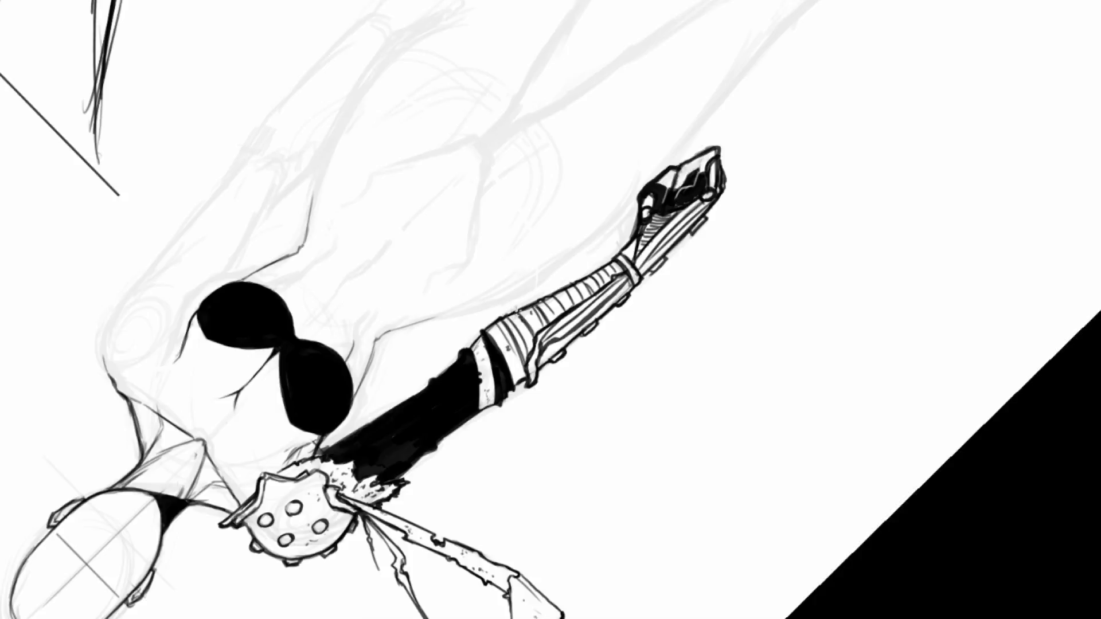
- Add small specks to the forearm wraps and loose frayed ends along their inner edge
mouse_move(573, 266)
left_mouse_down()
mouse_move(528, 385)
mouse_move(543, 309)
left_mouse_up()
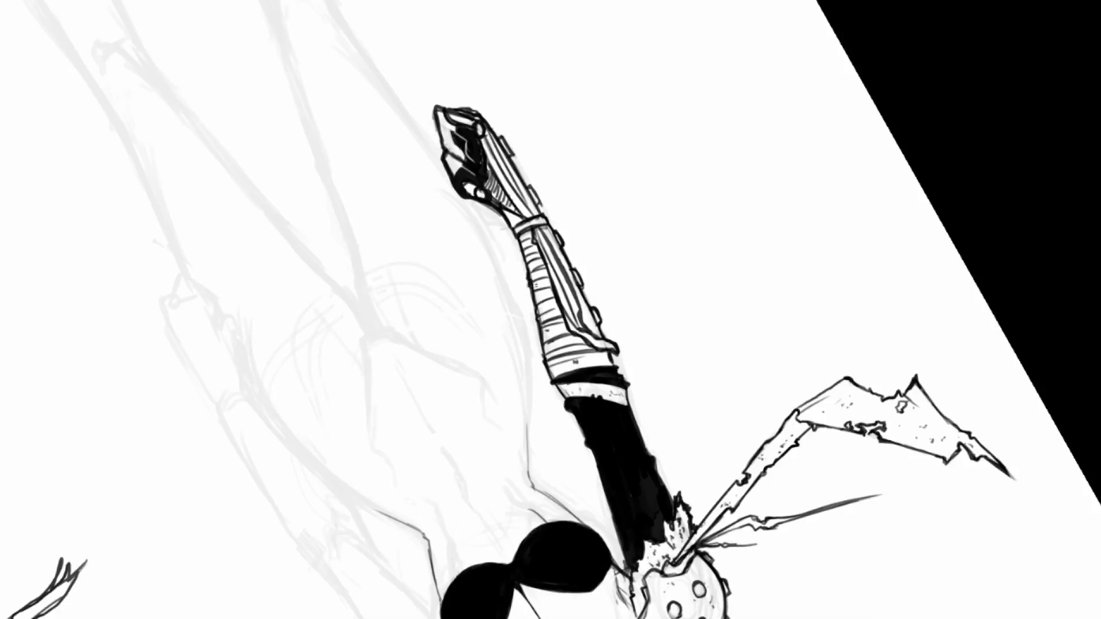
key("r")
mouse_move(561, 251)
left_mouse_down()
mouse_move(528, 321)
mouse_move(521, 378)
left_mouse_up()
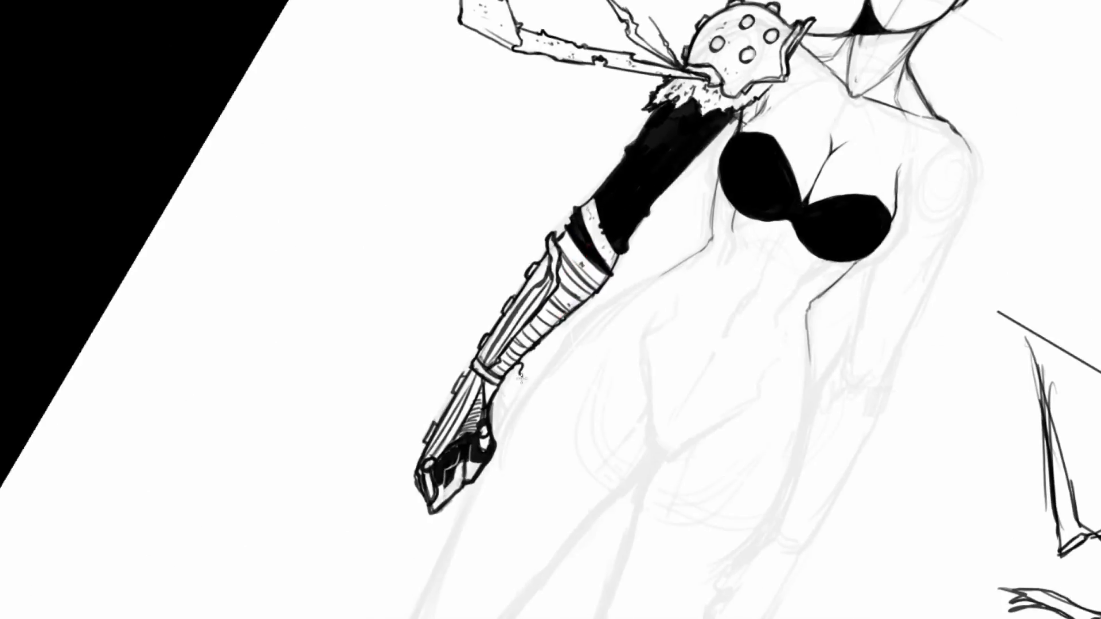
left_click_drag(567, 313, 573, 322)
left_click_drag(614, 277, 609, 283)
key("r")
left_click_drag(545, 219, 453, 234)
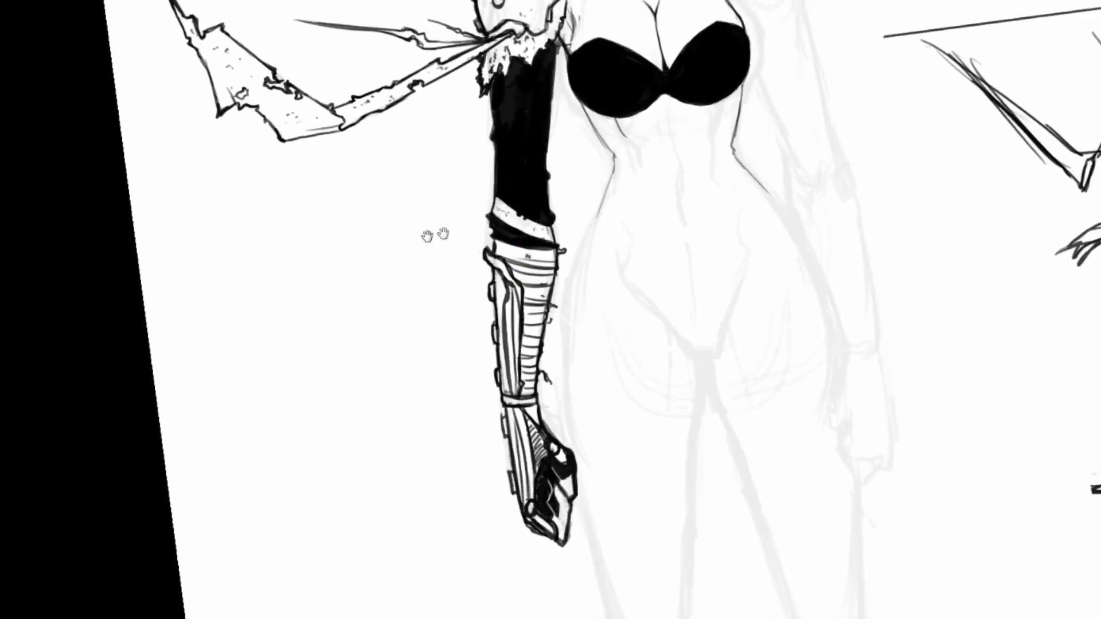
- Fill the narrow wedge between the wrist strap and the thumb with solid black
key("space")
left_click_drag(849, 239, 697, 265)
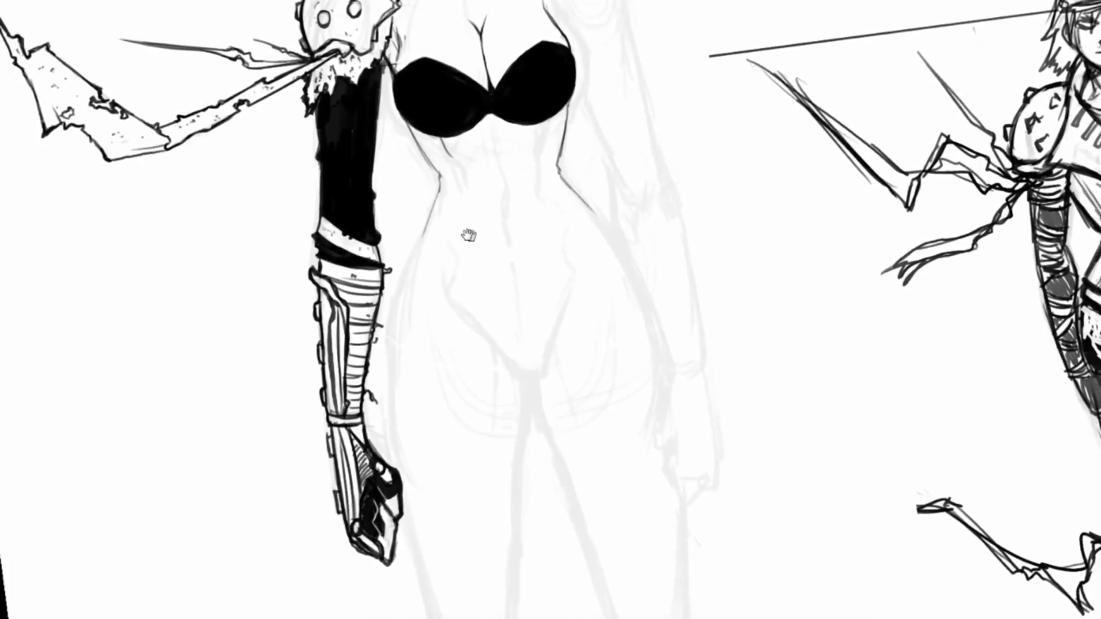
left_click_drag(458, 227, 423, 221)
key("r")
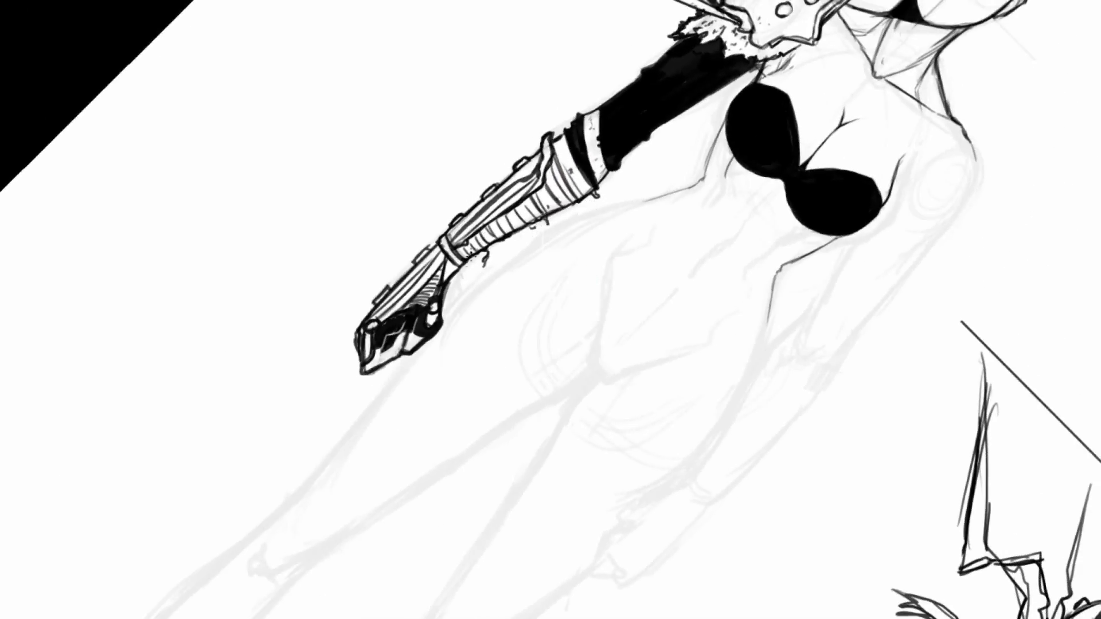
left_click_drag(446, 263, 443, 286)
left_click_drag(439, 292, 434, 294)
left_click_drag(501, 225, 505, 253)
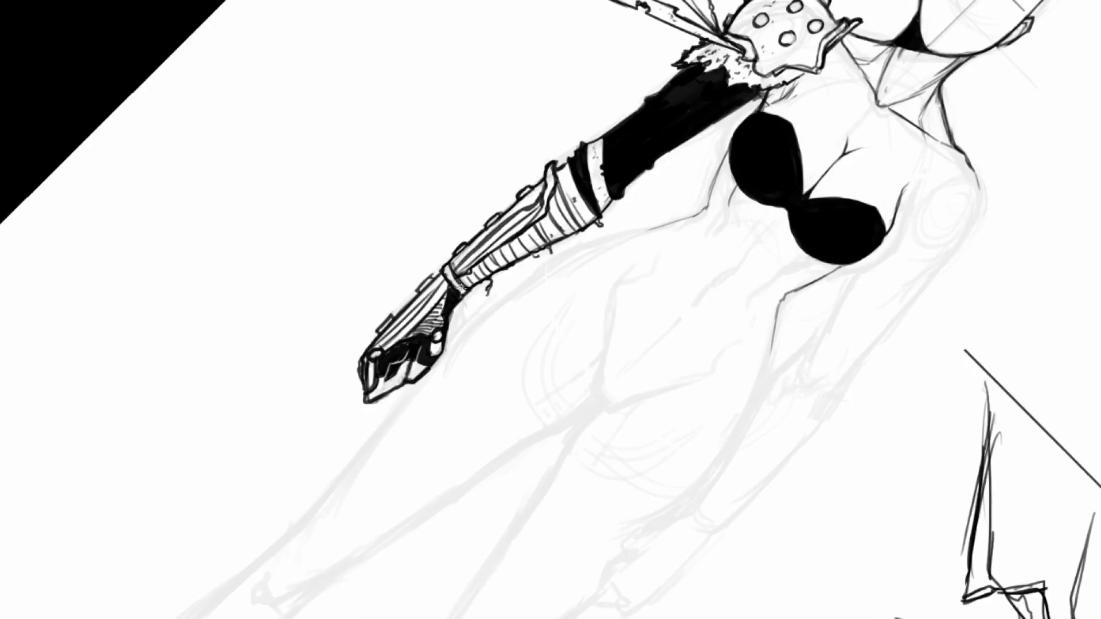
mouse_move(452, 299)
left_mouse_down()
mouse_move(437, 322)
mouse_move(447, 319)
left_mouse_up()
key("r")
left_click_drag(504, 247, 445, 289)
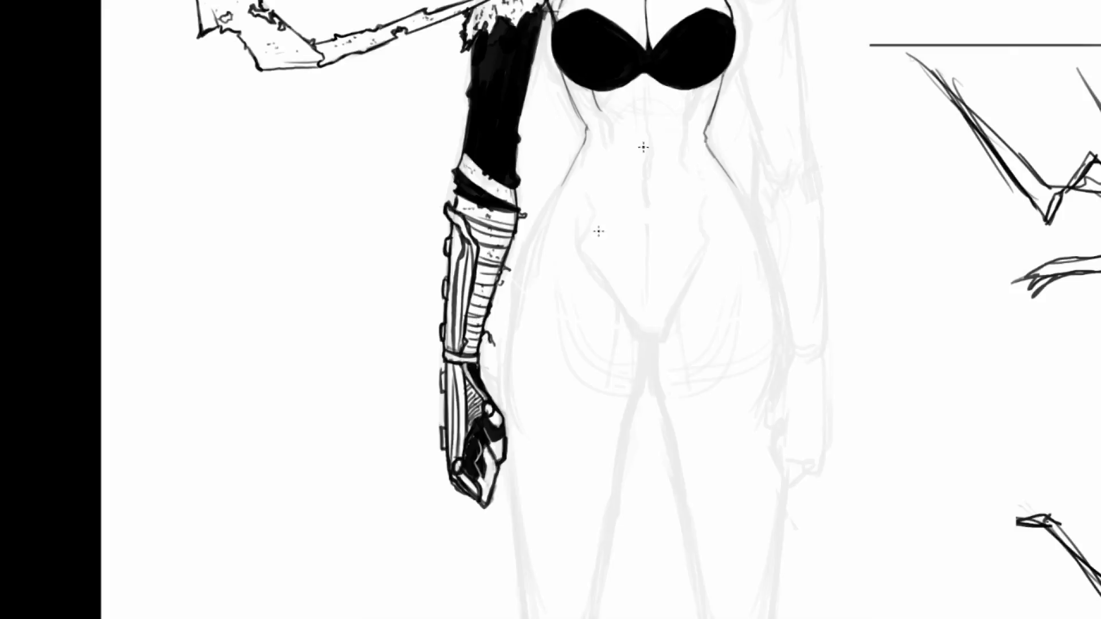
- Examine the armoured arm up close and within the whole figure, comparing it with the design 2 reference
scroll(609, 124, "down", 3)
scroll(609, 123, "down", 5)
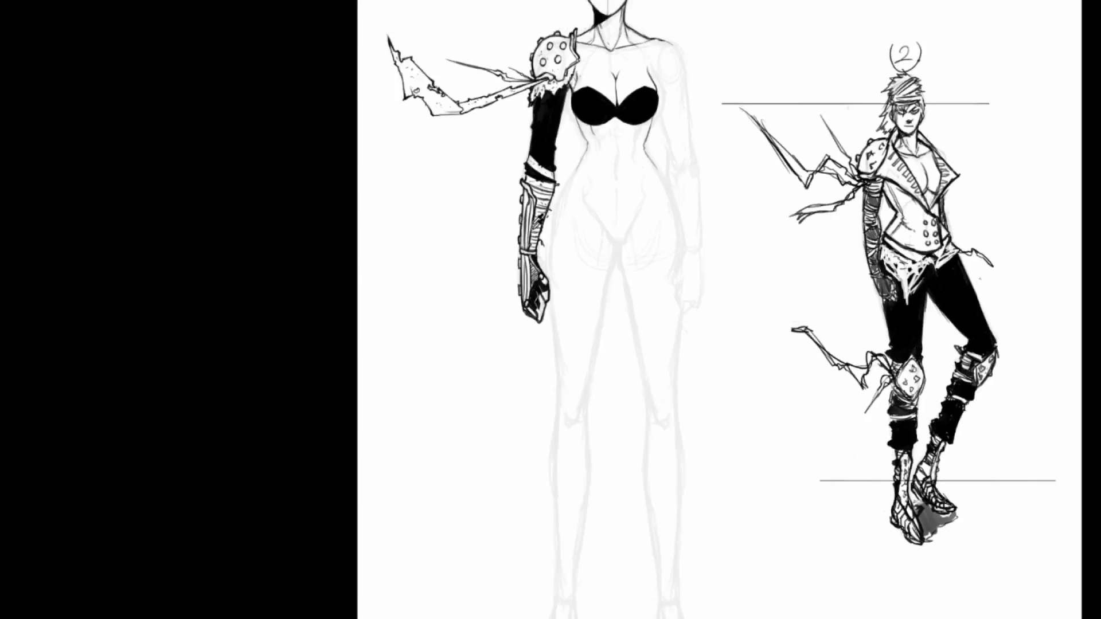
key("ctrl+0")
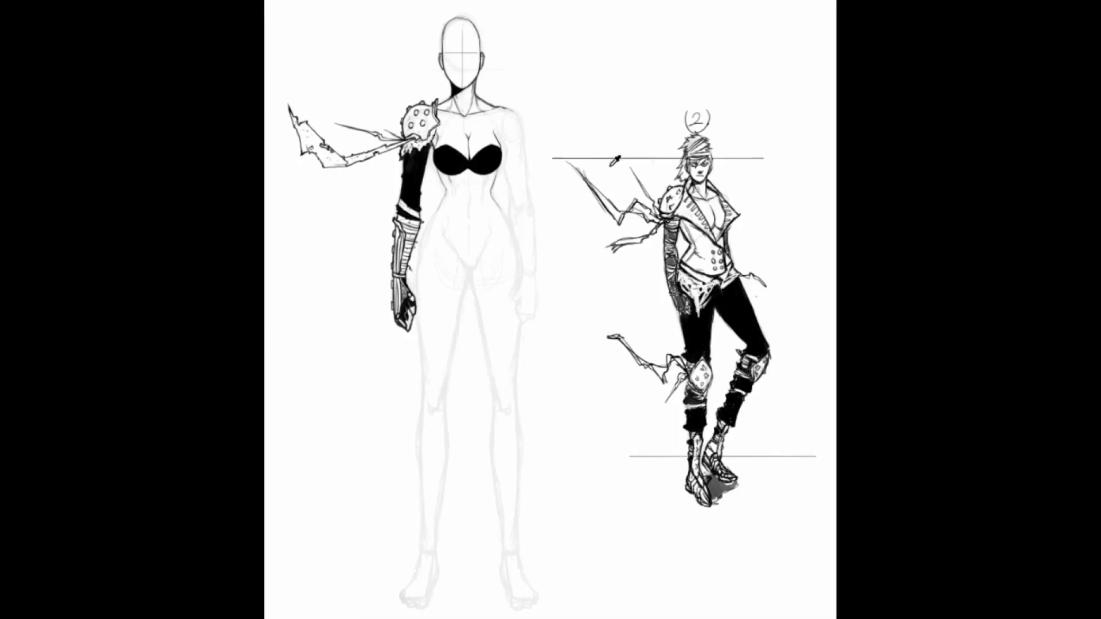
scroll(383, 195, "up", 4)
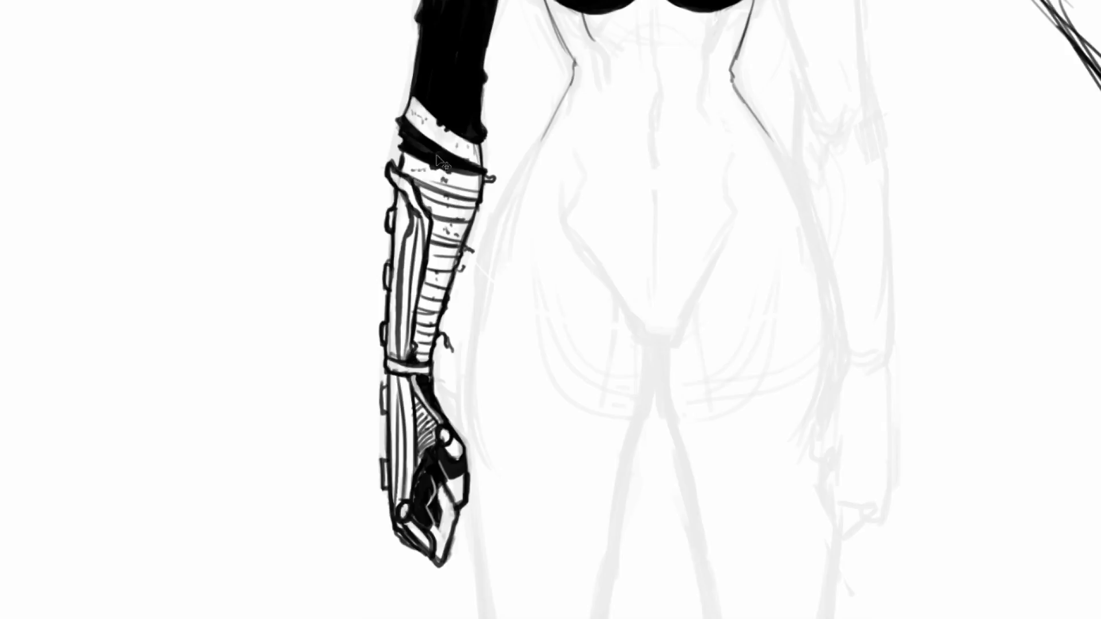
scroll(518, 65, "down", 5)
scroll(522, 59, "down", 4)
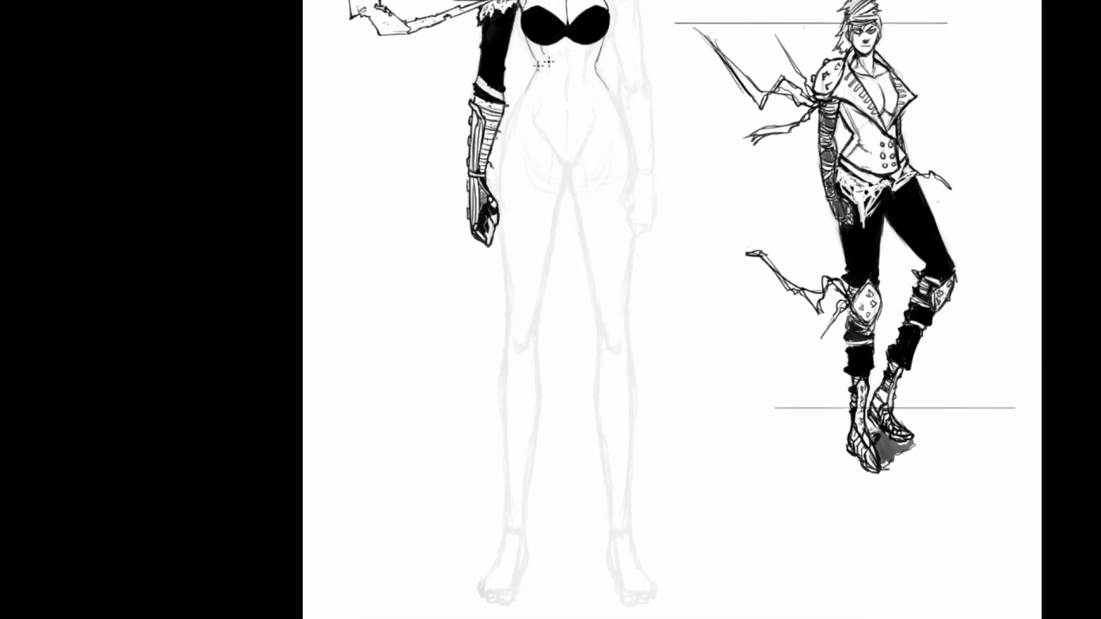
scroll(643, 140, "down", 3)
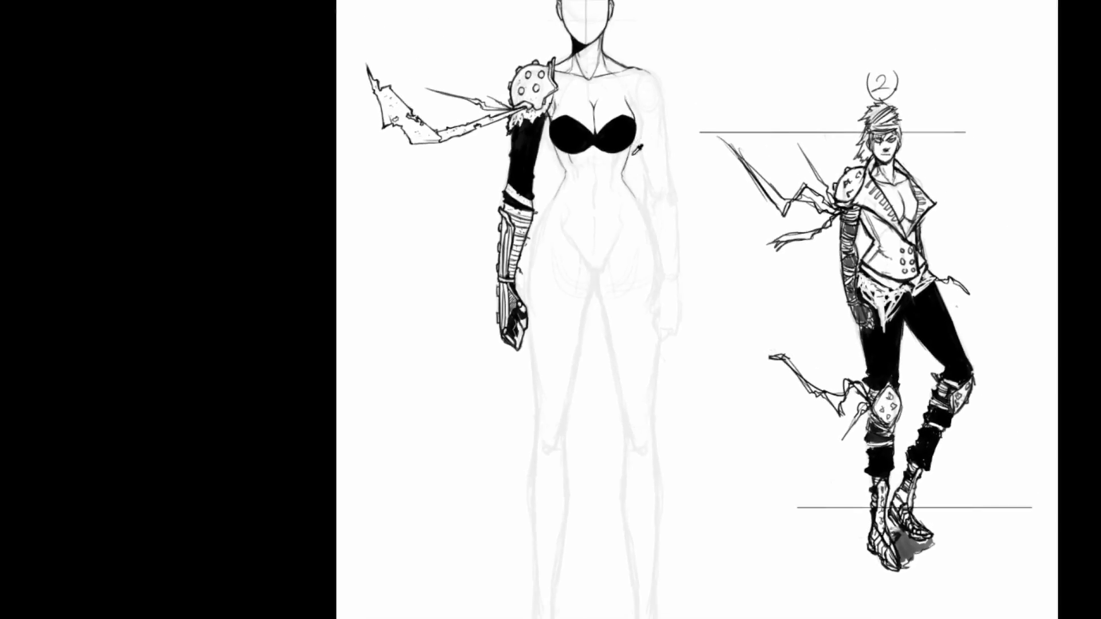
scroll(628, 127, "down", 2)
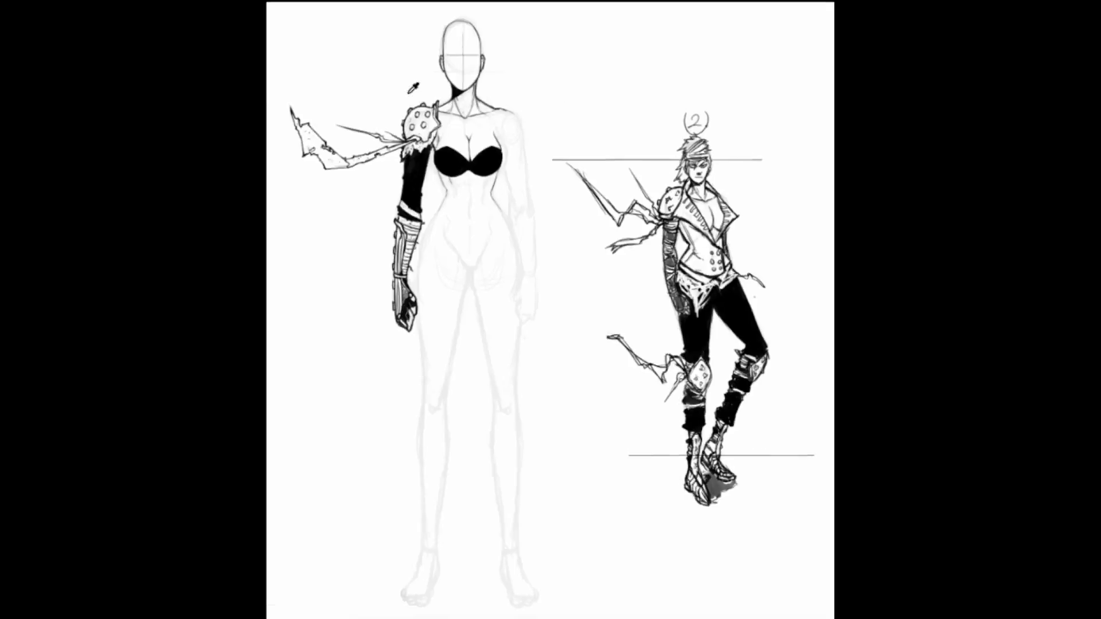
scroll(560, 99, "up", 3)
left_click_drag(615, 179, 636, 168)
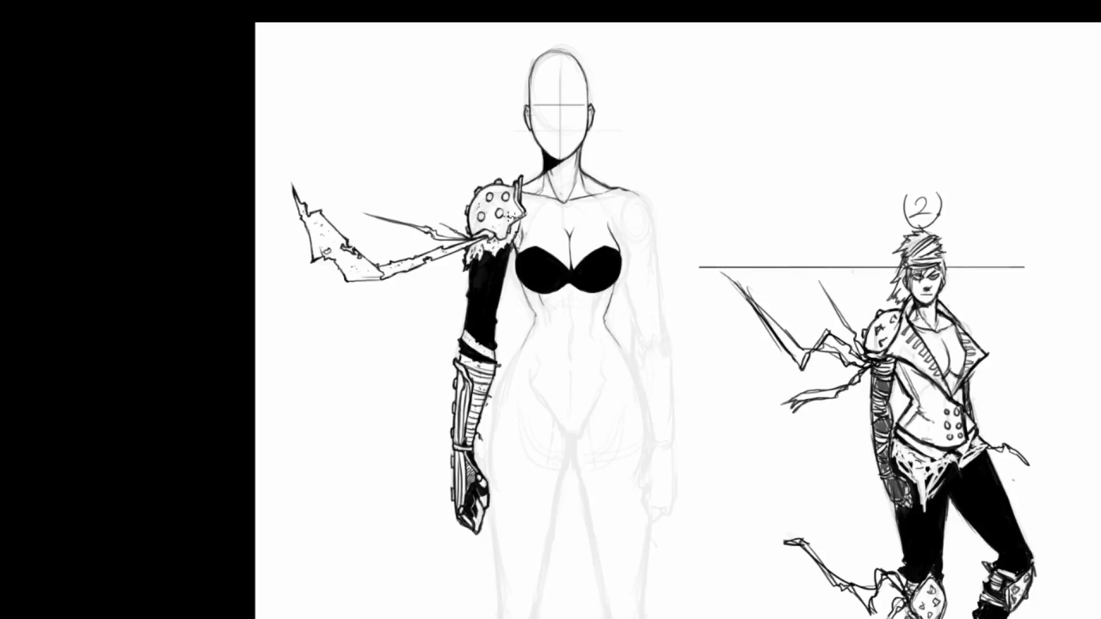
- Extend the lower ends of both ears downward along the sides of the face
scroll(548, 67, "up", 5)
scroll(566, 110, "up", 2)
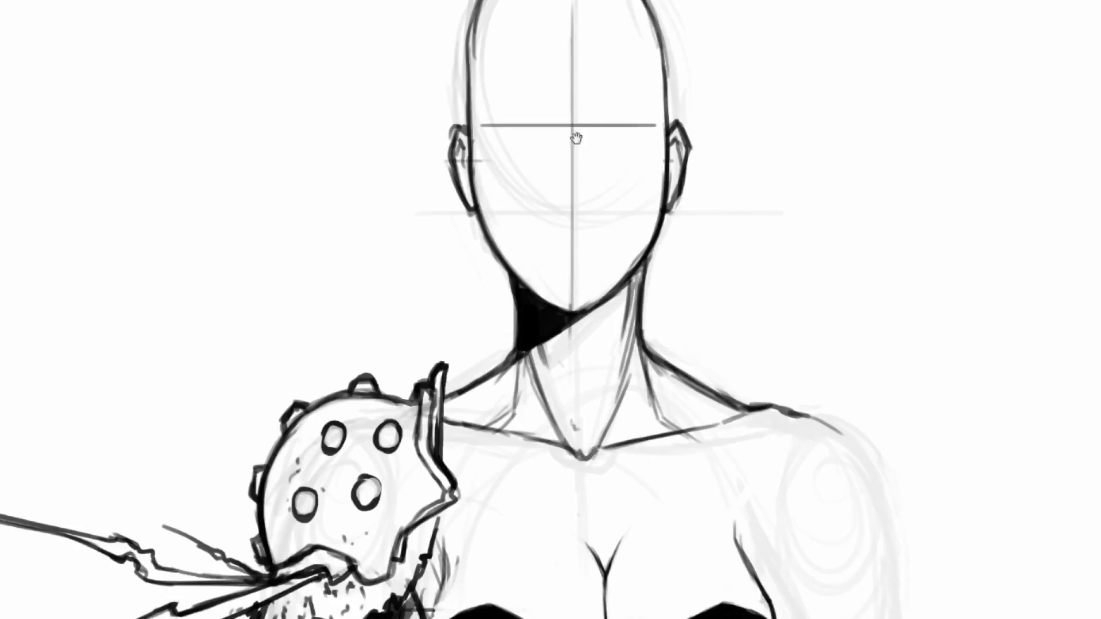
left_click_drag(575, 137, 592, 184)
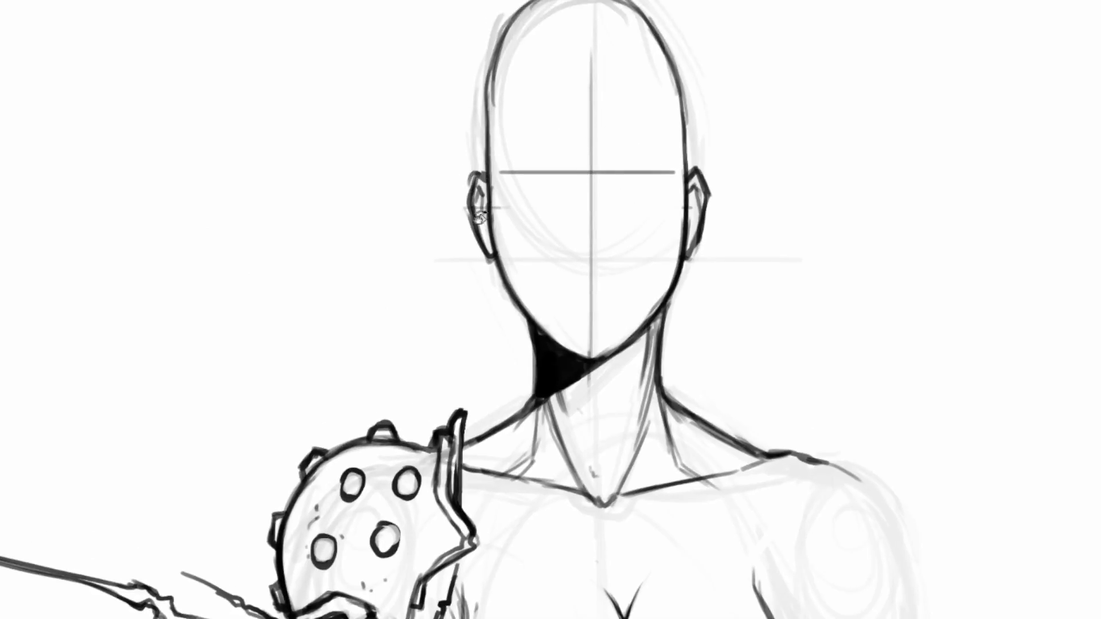
left_click_drag(486, 246, 500, 274)
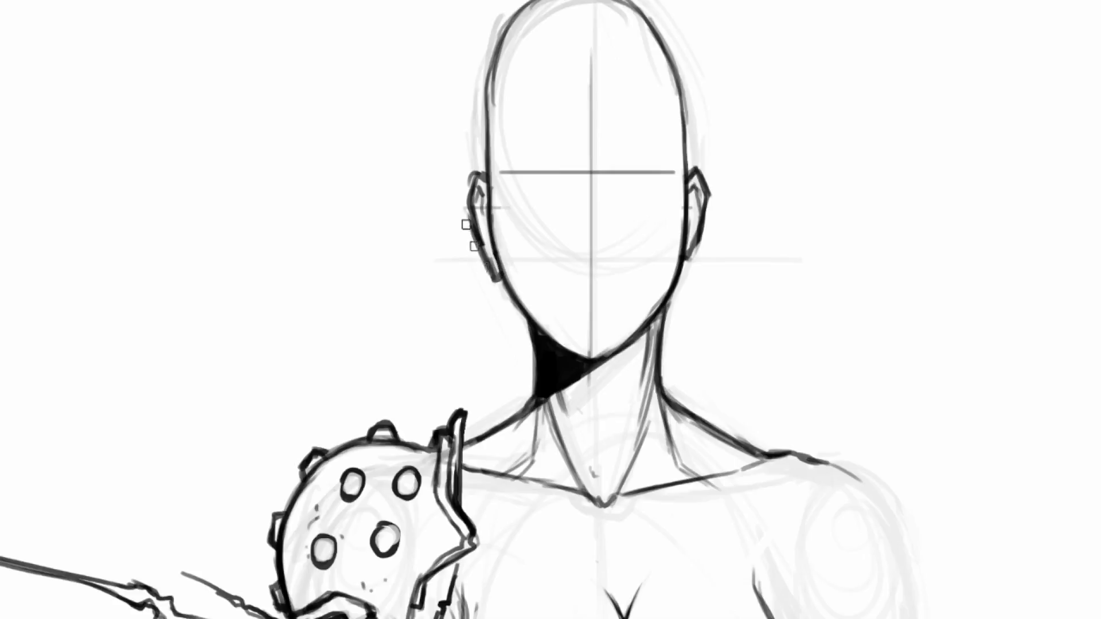
left_click_drag(700, 247, 682, 279)
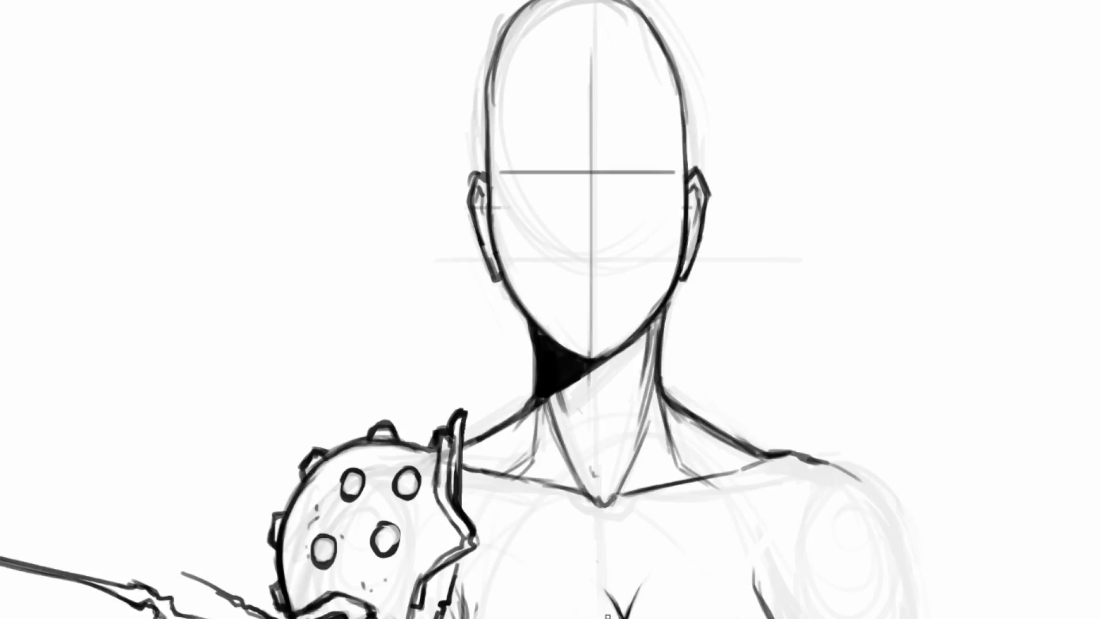
right_click(591, 618)
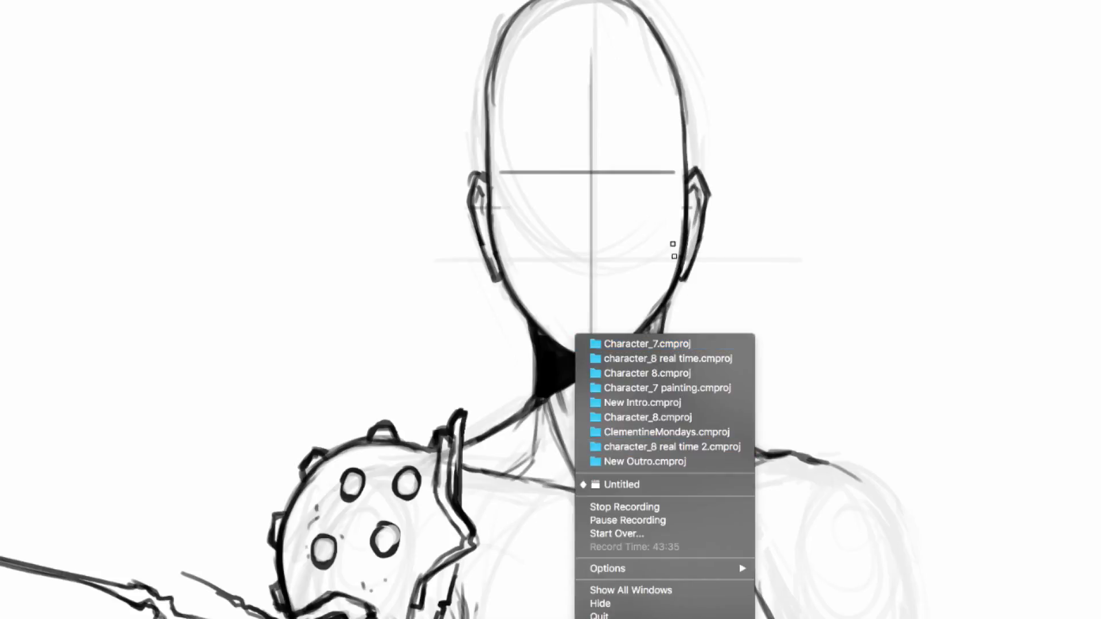
left_click(687, 242)
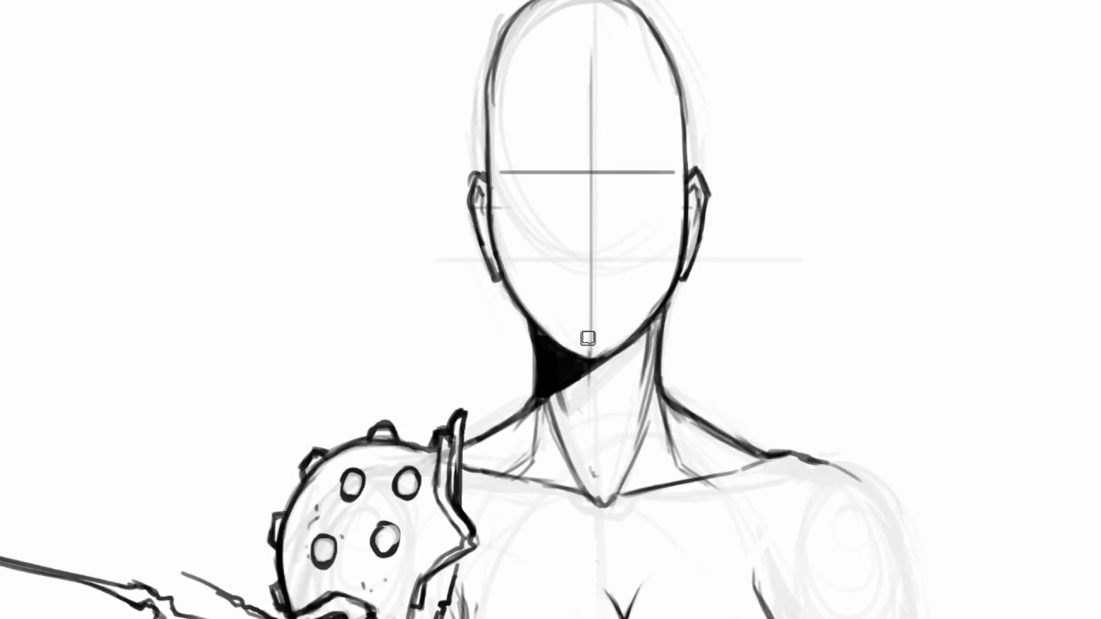
- Draw two narrowed eyes with dark winged lids, irises and lashes, adding crease lines above their inner corners
key("r")
mouse_move(581, 175)
left_mouse_down()
mouse_move(626, 167)
mouse_move(668, 200)
left_mouse_up()
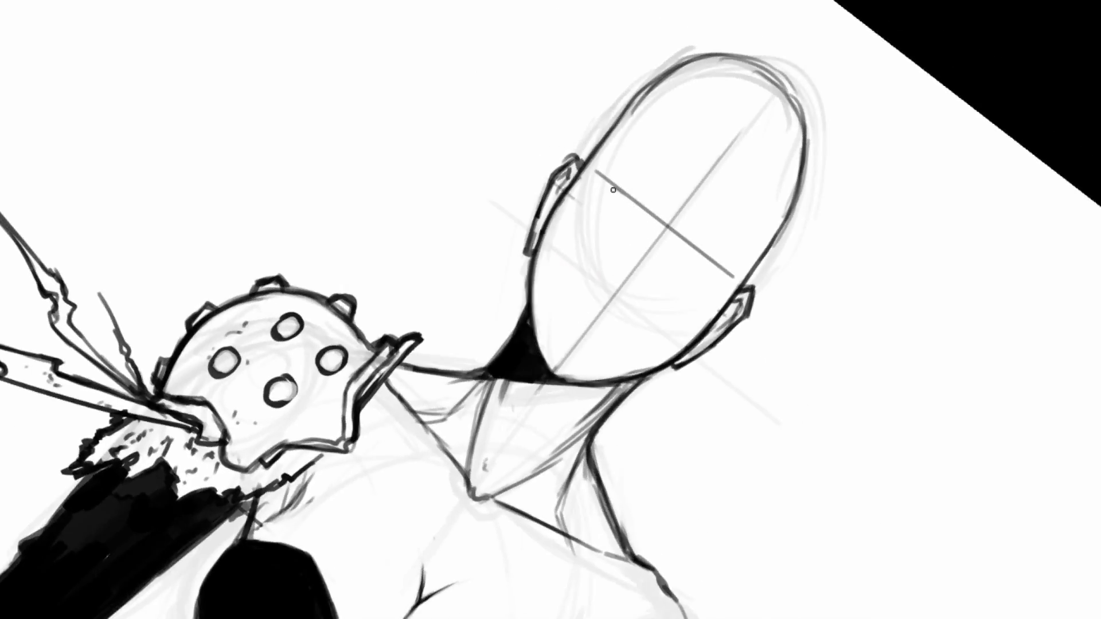
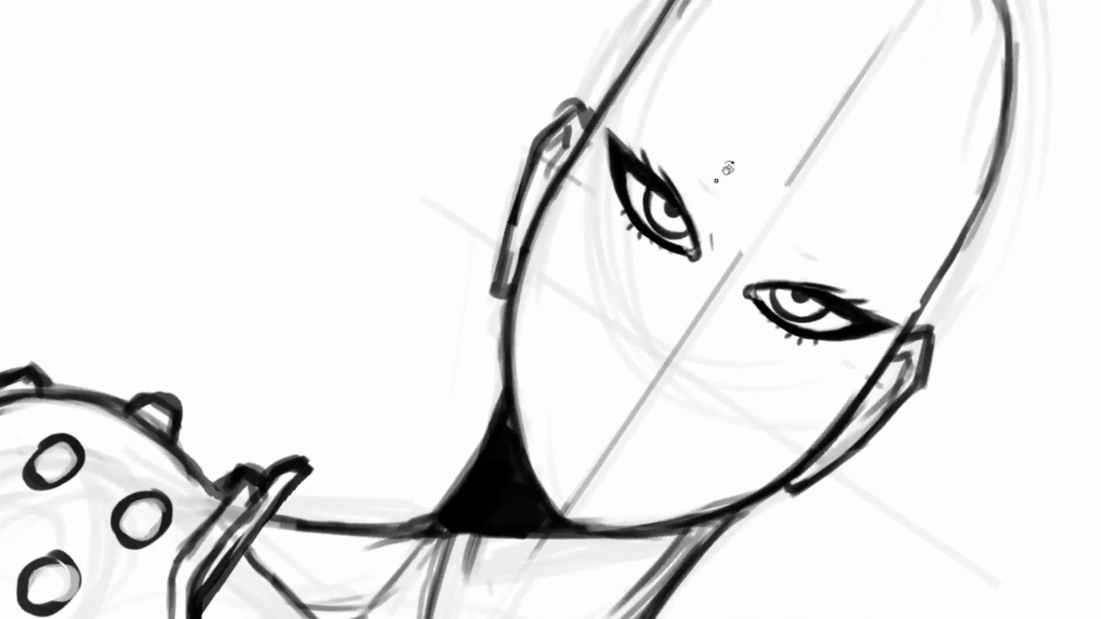
left_click_drag(703, 245, 689, 189)
mouse_move(762, 140)
left_mouse_down()
mouse_move(767, 424)
mouse_move(732, 461)
mouse_move(717, 445)
left_mouse_up()
- Draw the nose on the face's centre line with a solid black underside and thin curved nostril wings
key("r")
mouse_move(811, 288)
left_mouse_down()
mouse_move(593, 144)
mouse_move(553, 150)
left_mouse_up()
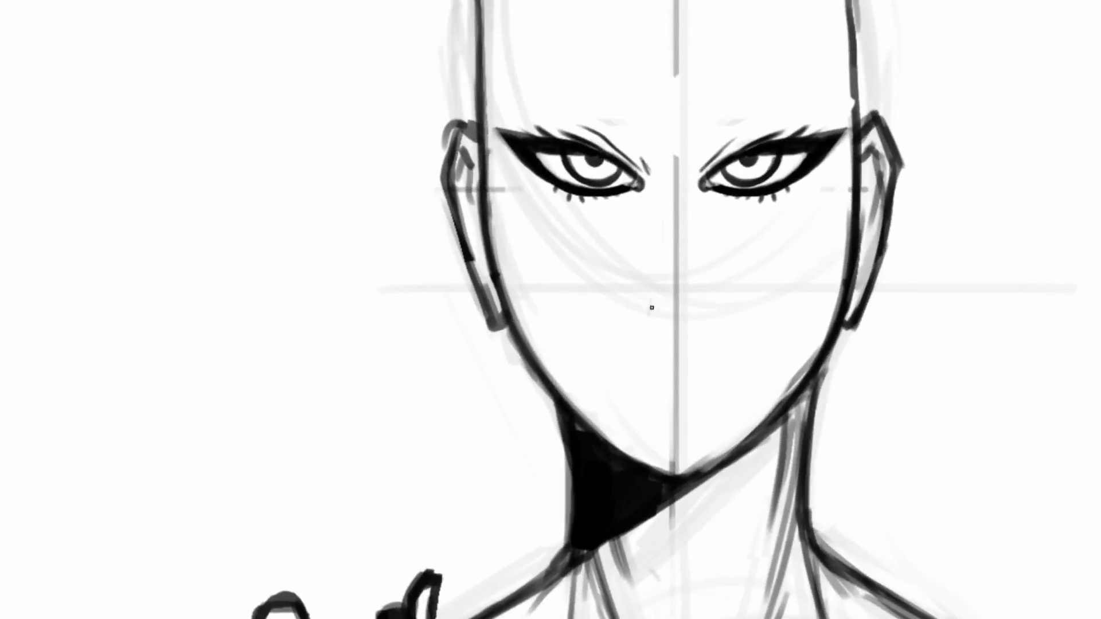
mouse_move(673, 332)
left_mouse_down()
mouse_move(657, 317)
mouse_move(711, 309)
mouse_move(685, 343)
mouse_move(666, 341)
left_mouse_up()
mouse_move(665, 340)
left_mouse_down()
mouse_move(679, 348)
mouse_move(693, 331)
mouse_move(683, 340)
left_mouse_up()
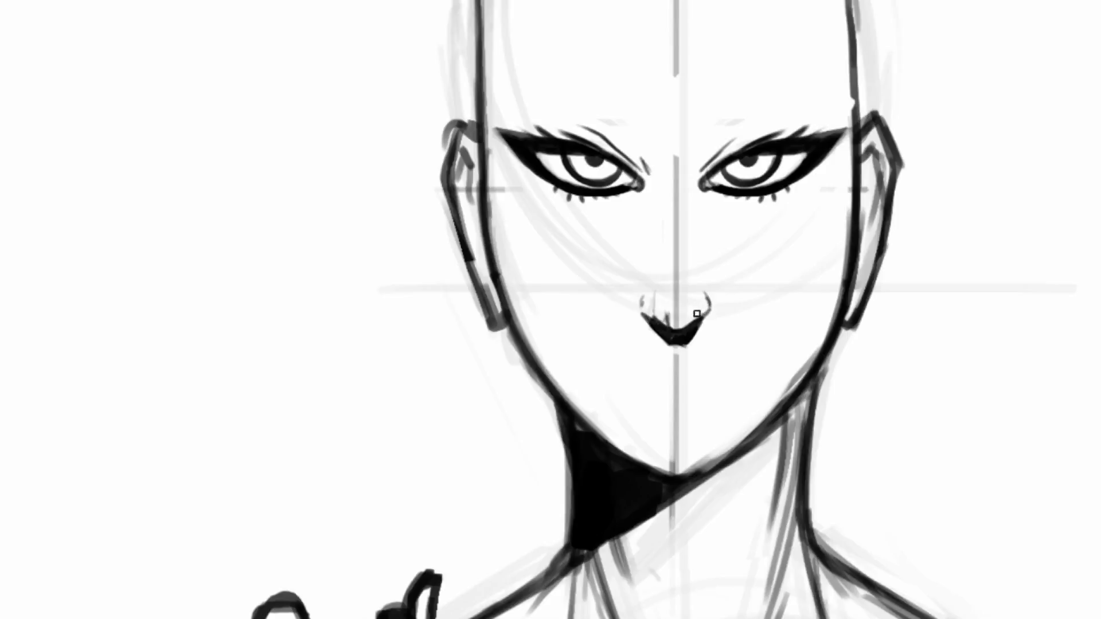
left_click_drag(648, 324, 687, 348)
left_click_drag(651, 322, 676, 346)
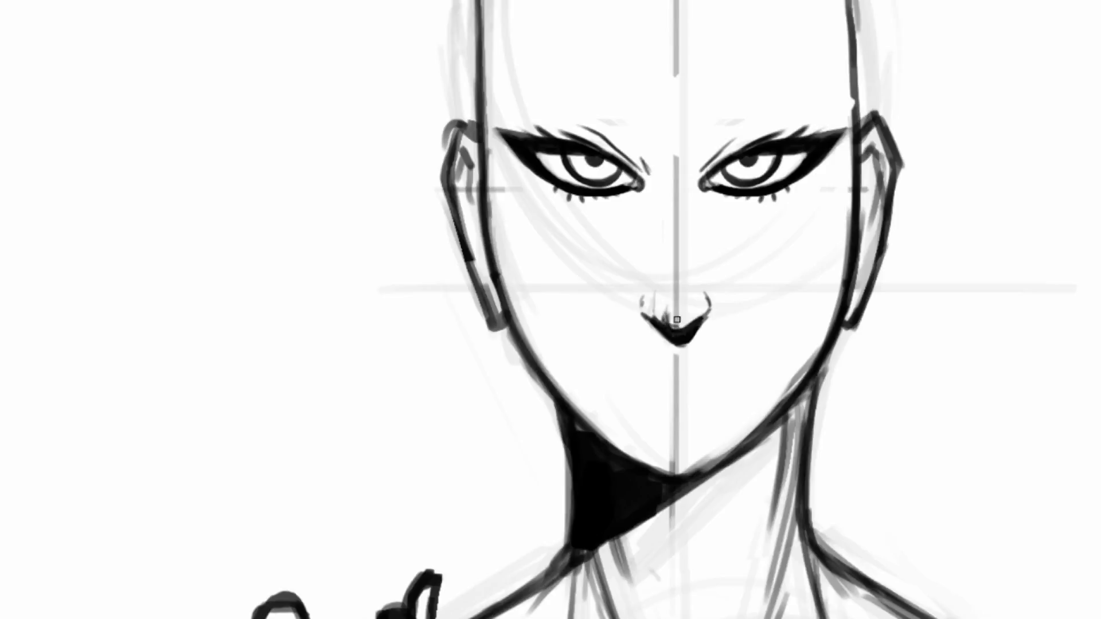
- Erase the vertical guideline from inside the nose up through the forehead
key("bracketright")
left_click_drag(675, 320, 675, 3)
left_click_drag(674, 328, 665, 318)
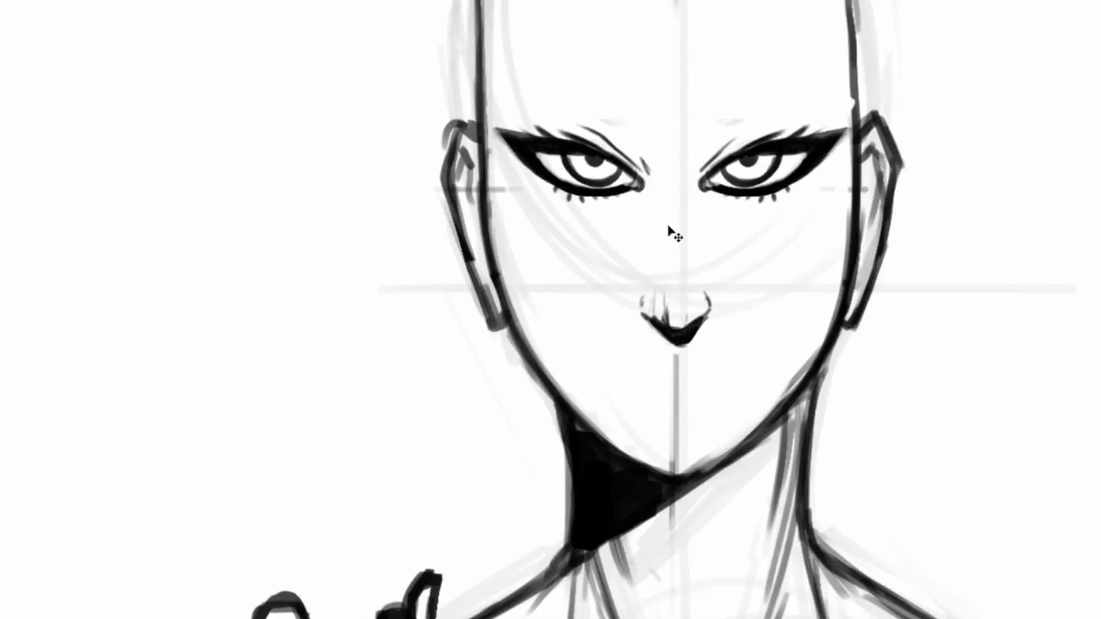
- Touch up the shading strokes inside the nose and clean up the edge of the nostril wing
scroll(651, 255, "down", 2)
key("r")
left_click_drag(659, 147, 723, 321)
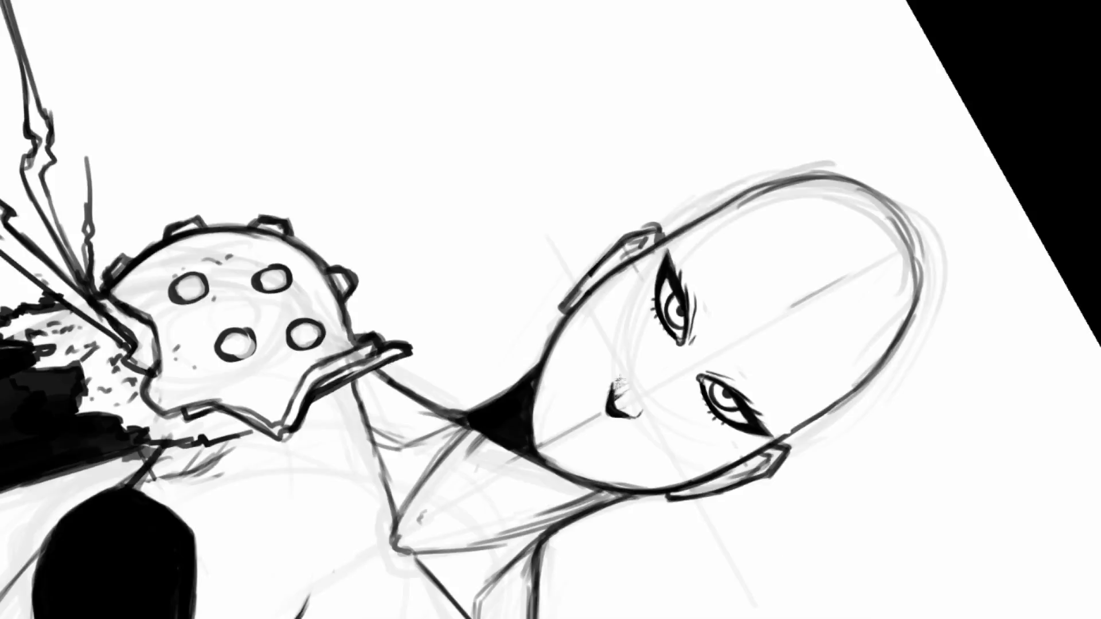
left_click_drag(624, 392, 632, 377)
key("r")
mouse_move(697, 211)
left_mouse_down()
mouse_move(585, 263)
mouse_move(562, 307)
mouse_move(567, 224)
mouse_move(648, 179)
mouse_move(636, 154)
left_mouse_up()
key("space")
key("r")
left_click_drag(635, 154, 603, 128)
key("ctrl+z")
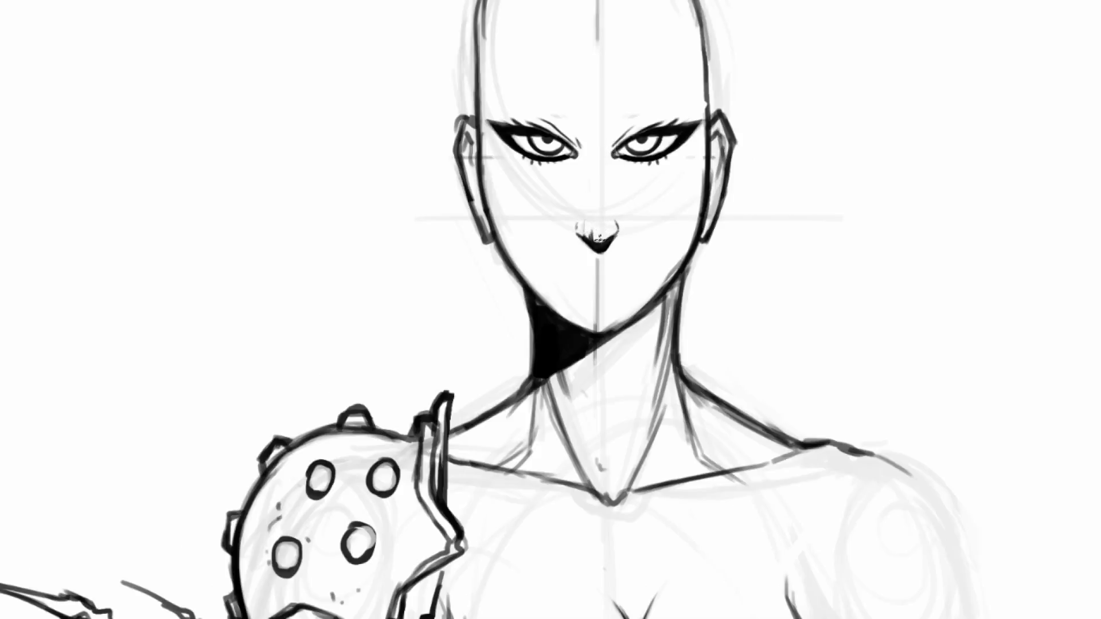
left_click_drag(586, 229, 580, 224)
key("b")
key("e")
left_click_drag(577, 238, 581, 246)
key("b")
- Select the nose and transform it so that it is slightly flatter and sits lower on the face
key("r")
mouse_move(609, 152)
left_mouse_down()
mouse_move(668, 227)
mouse_move(654, 322)
mouse_move(580, 199)
mouse_move(540, 183)
mouse_move(548, 201)
mouse_move(665, 158)
mouse_move(669, 130)
mouse_move(718, 172)
left_mouse_up()
key("r")
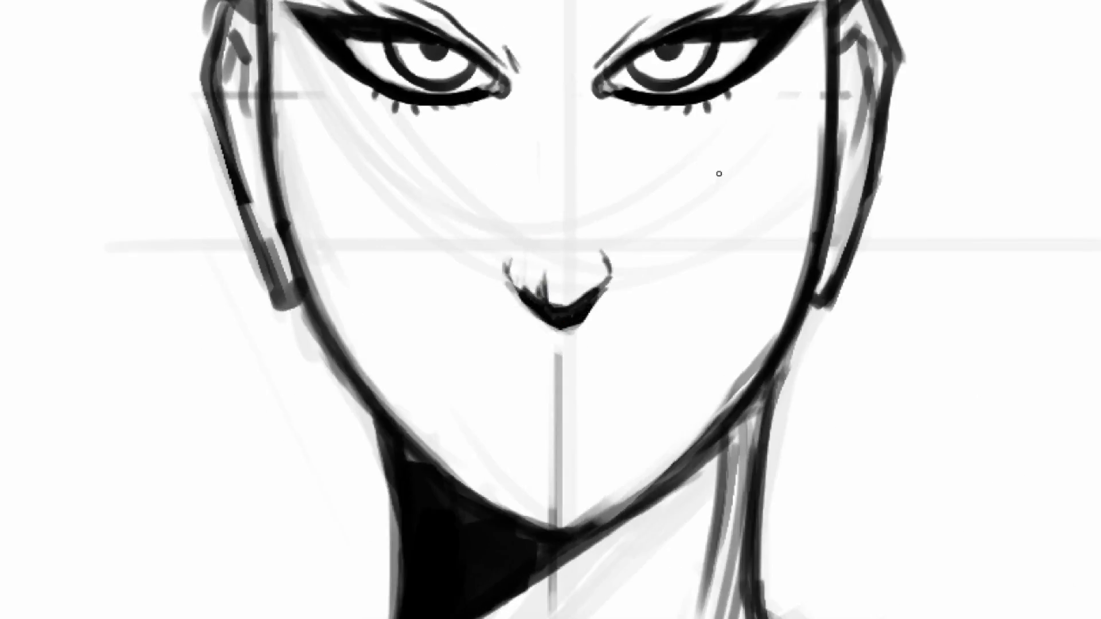
mouse_move(525, 217)
left_mouse_down()
mouse_move(665, 328)
mouse_move(608, 166)
mouse_move(570, 161)
left_mouse_up()
key("ctrl+t")
mouse_move(580, 359)
left_mouse_down()
mouse_move(567, 303)
mouse_move(567, 330)
left_mouse_up()
key("Return")
key("ctrl+d")
- Add a thin nose-bridge line beside the inner eye corner and a tapered vertical stroke rising from the nose's underside
key("b")
mouse_move(513, 62)
left_mouse_down()
mouse_move(527, 119)
mouse_move(546, 119)
left_mouse_up()
left_click_drag(541, 320, 546, 268)
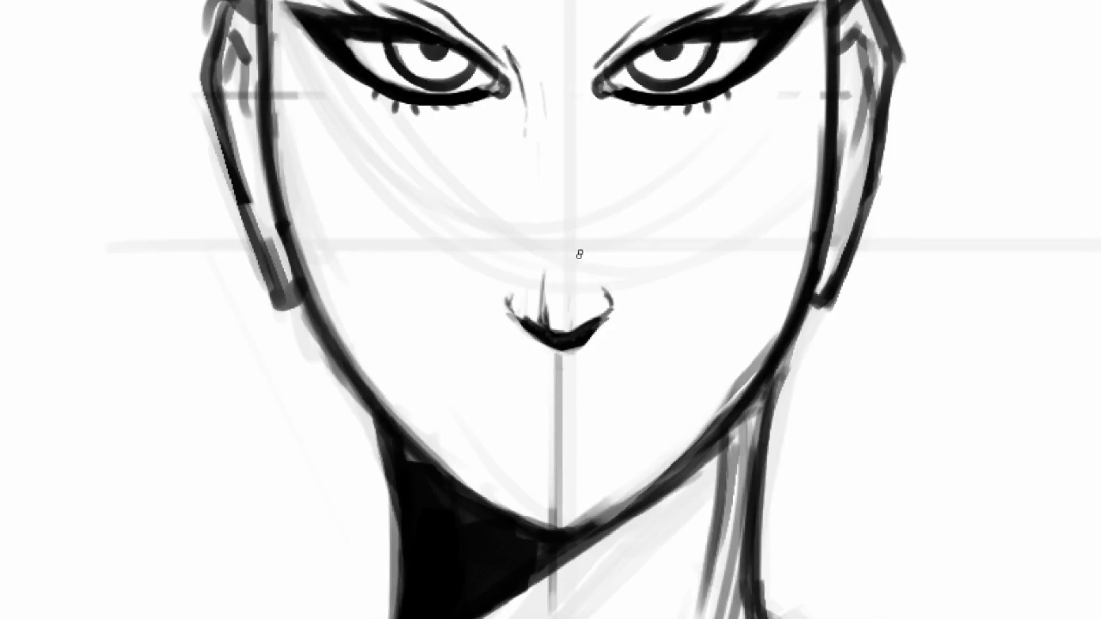
left_click_drag(569, 179, 570, 216)
- Select the nose and move it slightly upward towards the eyes
scroll(476, 308, "down", 3)
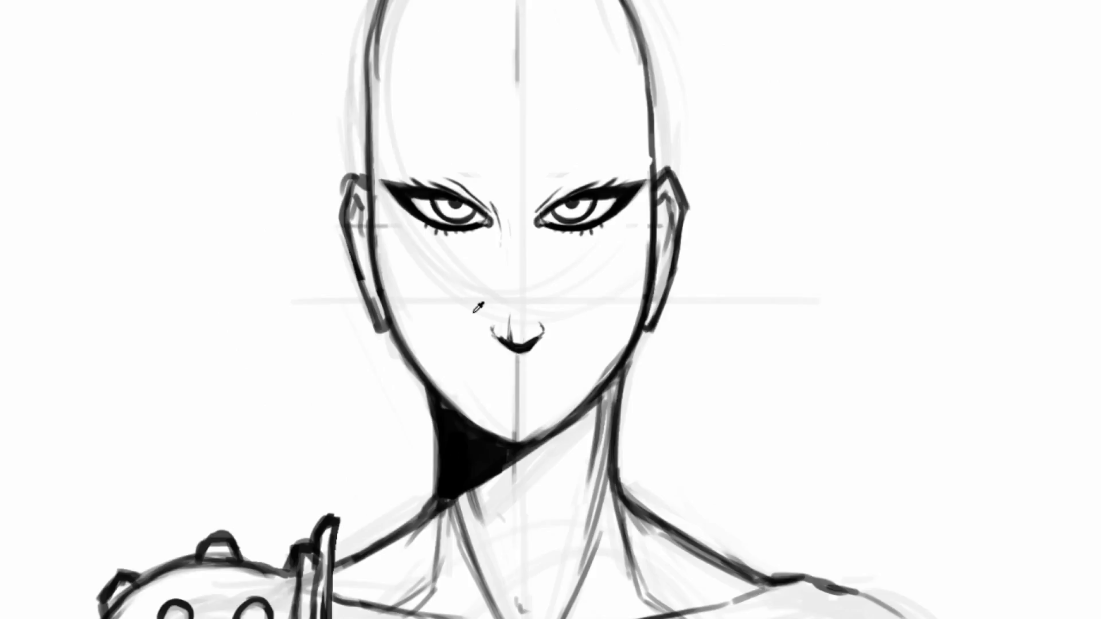
scroll(476, 308, "down", 5)
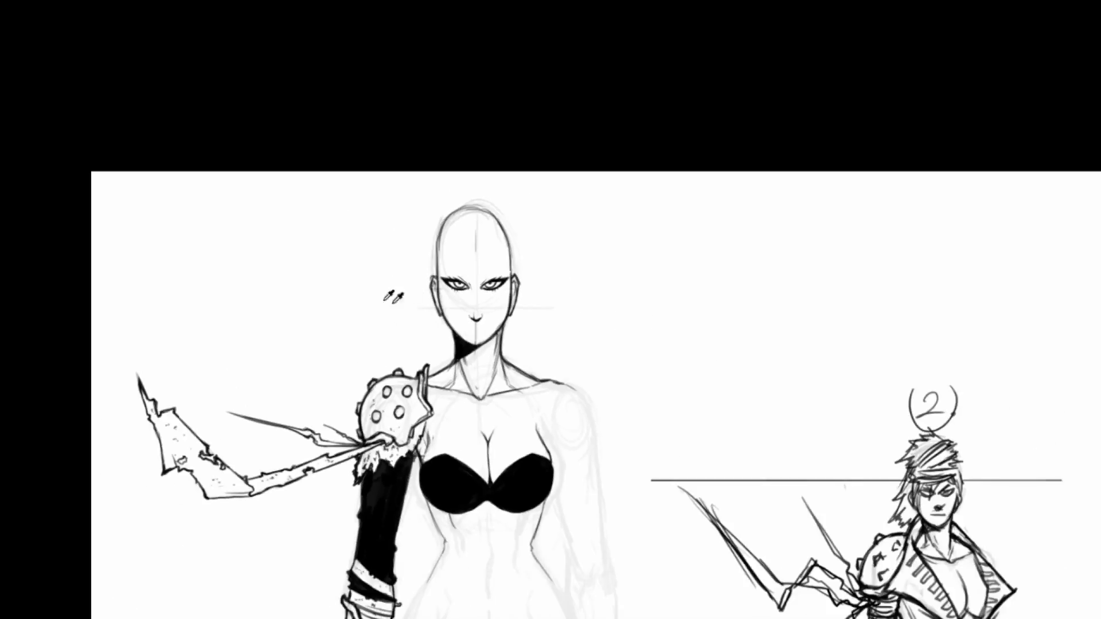
scroll(459, 302, "up", 5)
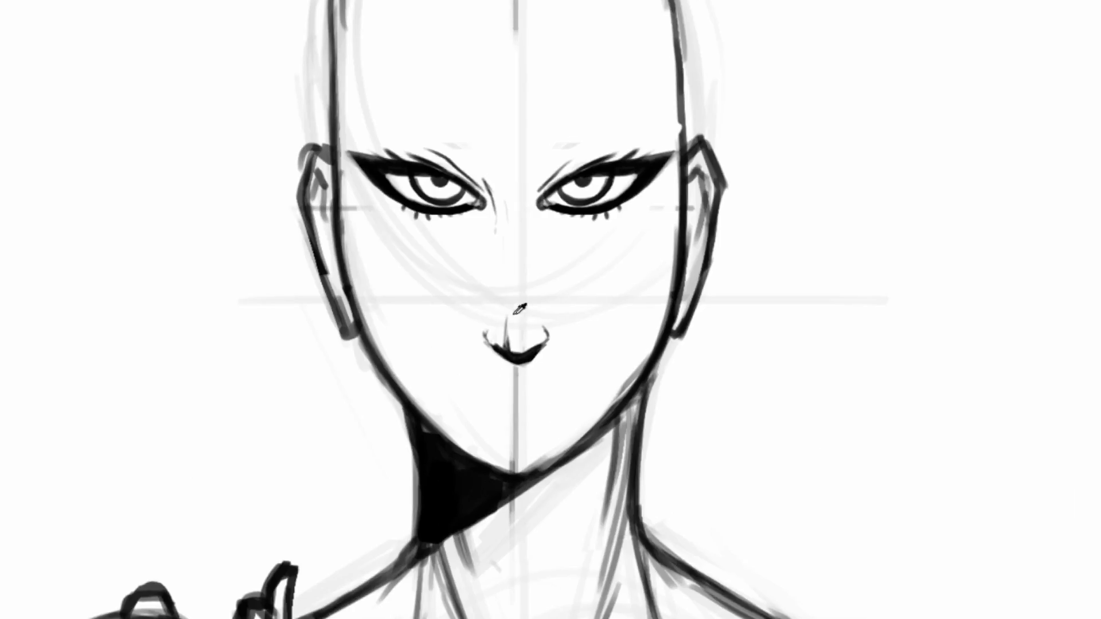
mouse_move(496, 295)
left_mouse_down()
mouse_move(499, 384)
mouse_move(528, 272)
left_mouse_up()
left_click_drag(540, 332, 539, 318)
key("ctrl+d")
- Draw the mouth as a thin wavy shape with pointed corners and fill it with solid black
key("r")
left_click_drag(488, 253, 597, 199)
key("e")
mouse_move(496, 296)
left_mouse_down()
mouse_move(432, 317)
mouse_move(405, 312)
left_mouse_up()
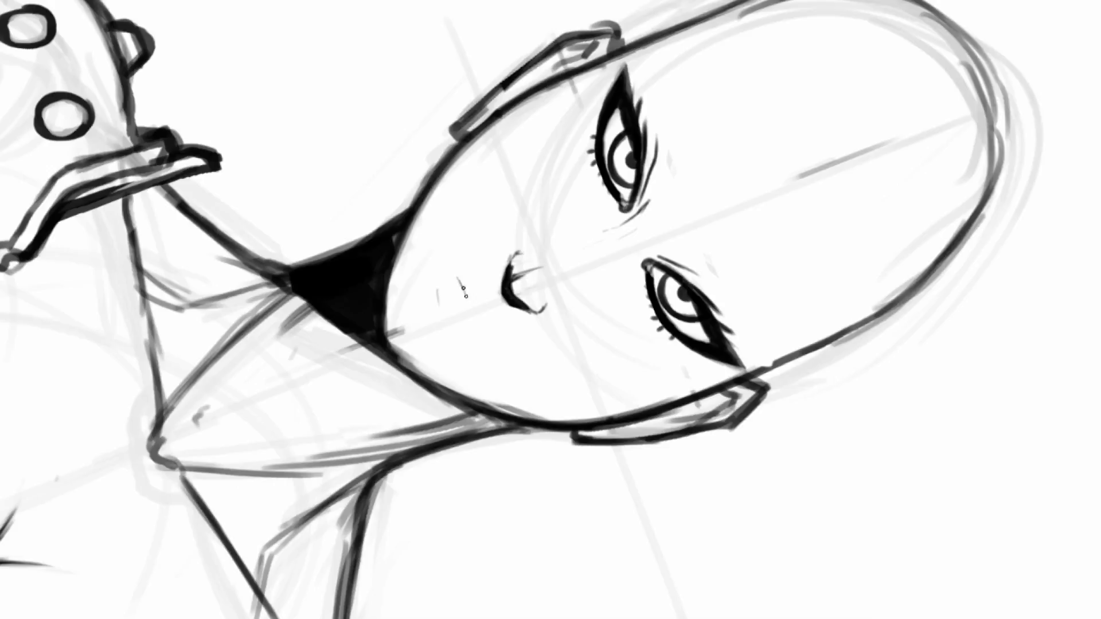
mouse_move(469, 308)
left_mouse_down()
mouse_move(484, 342)
mouse_move(475, 333)
left_mouse_up()
left_click_drag(457, 283, 441, 232)
key("ctrl+z")
left_click_drag(456, 262, 473, 282)
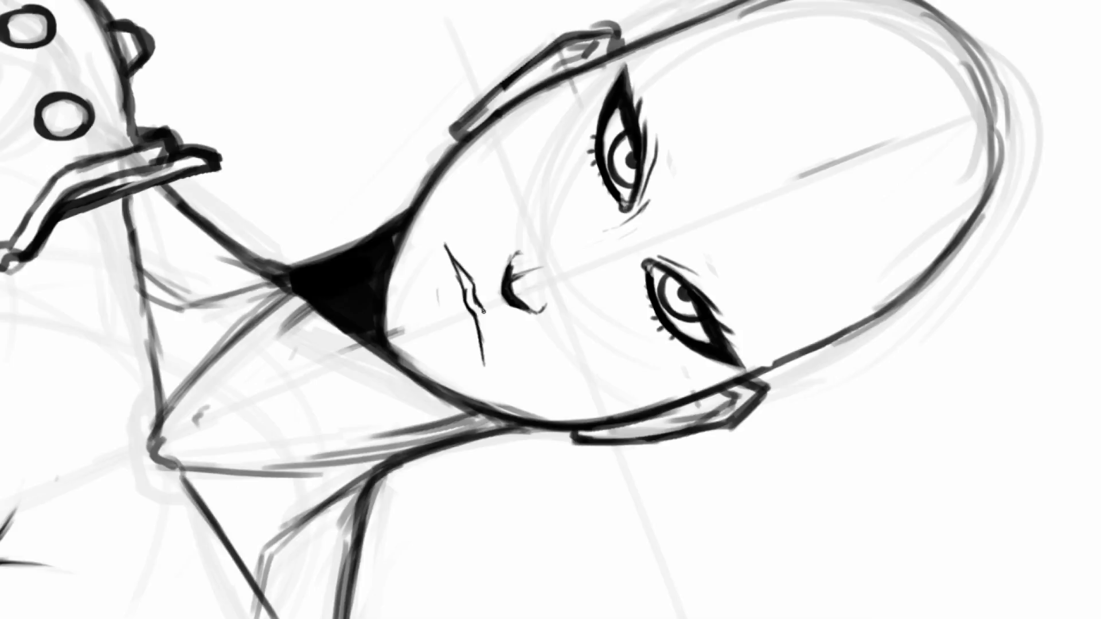
left_click_drag(482, 322, 463, 279)
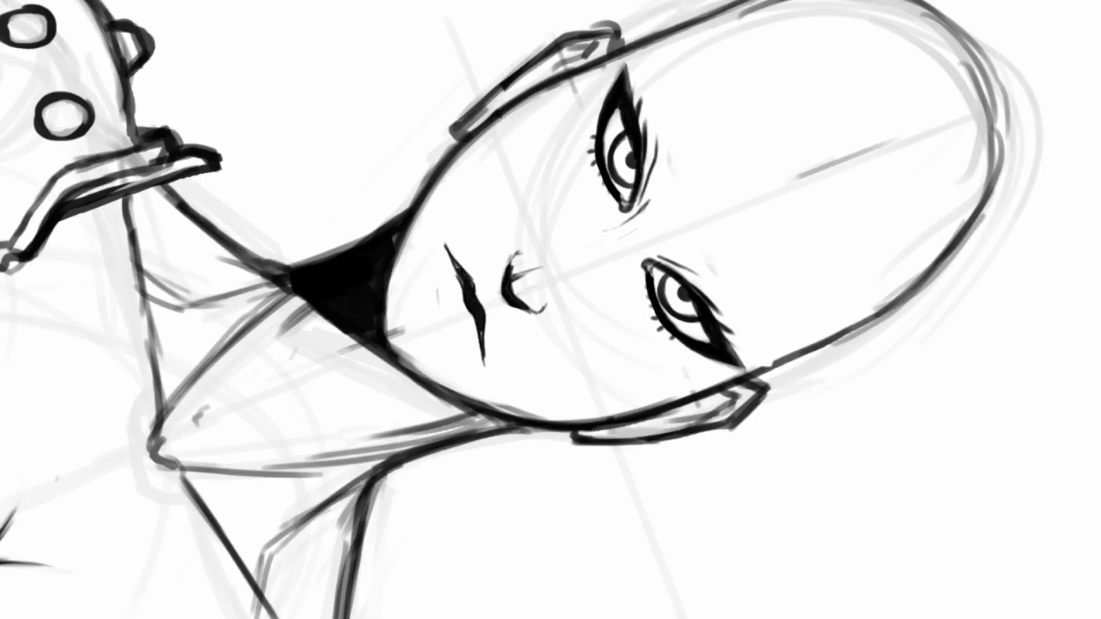
- Thicken and sharpen the contours of the black upper lip out to both mouth corners
key("r")
left_click_drag(519, 256, 553, 407)
left_click_drag(659, 269, 602, 240)
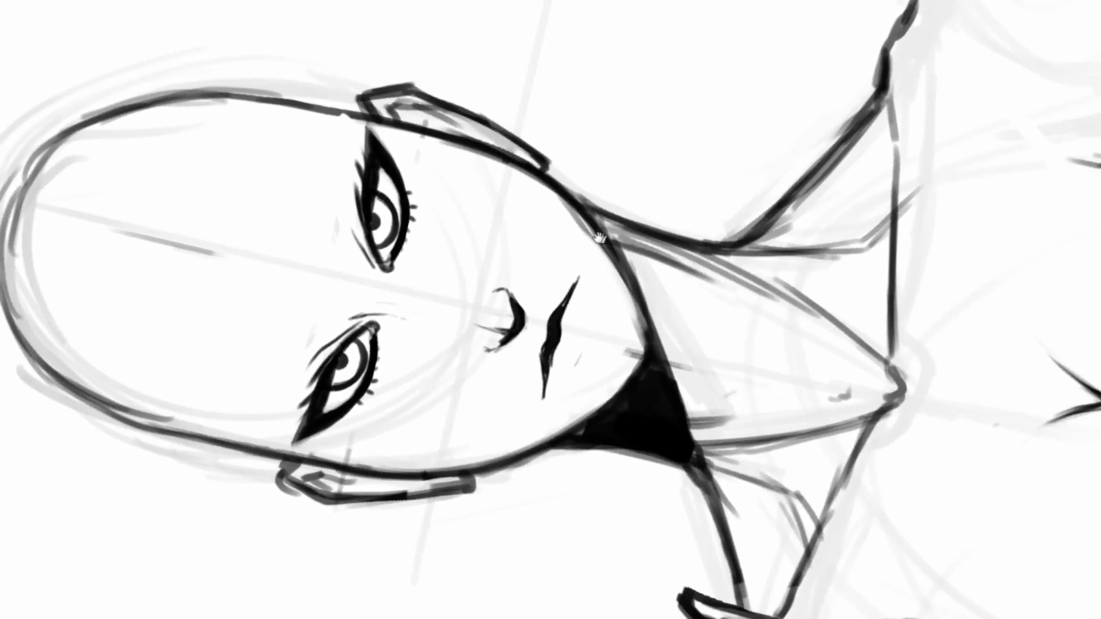
left_click_drag(560, 310, 568, 298)
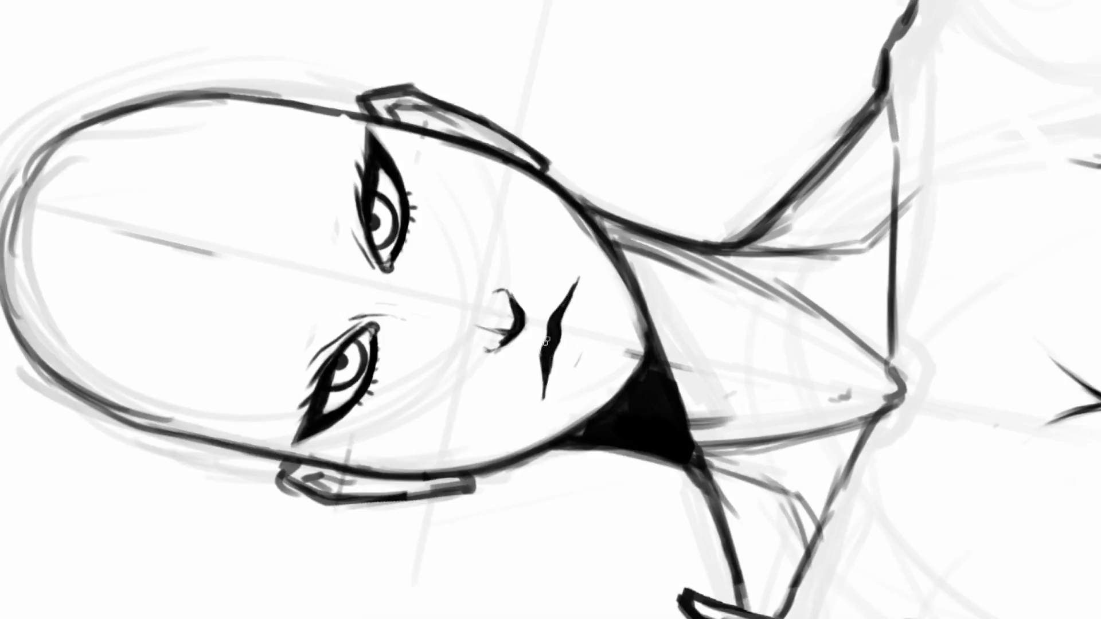
left_click_drag(561, 302, 571, 286)
mouse_move(554, 354)
left_mouse_down()
mouse_move(546, 388)
mouse_move(562, 351)
left_mouse_up()
key("e")
key("ctrl+z")
left_click_drag(549, 407, 562, 353)
- Draw a small solid black triangular shadow beneath the lower lip and tidy its edges
key("r")
mouse_move(578, 265)
left_mouse_down()
mouse_move(562, 249)
mouse_move(623, 319)
mouse_move(616, 307)
left_mouse_up()
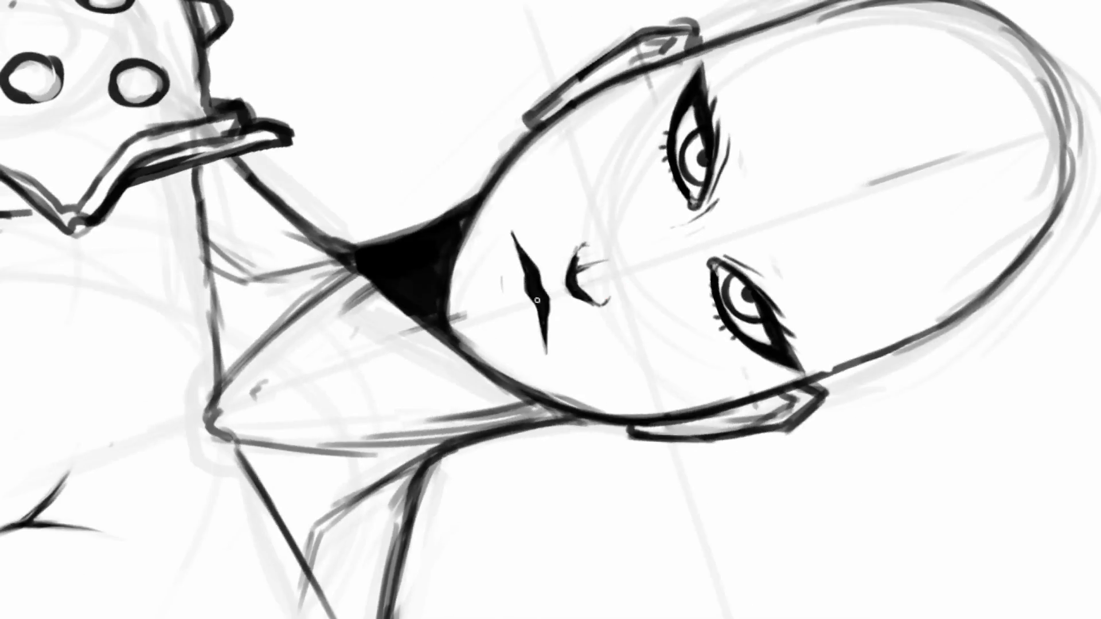
mouse_move(533, 307)
left_mouse_down()
mouse_move(544, 338)
mouse_move(532, 319)
left_mouse_up()
mouse_move(494, 290)
left_mouse_down()
mouse_move(497, 325)
mouse_move(602, 381)
mouse_move(596, 340)
mouse_move(583, 347)
left_mouse_up()
key("r")
key("e")
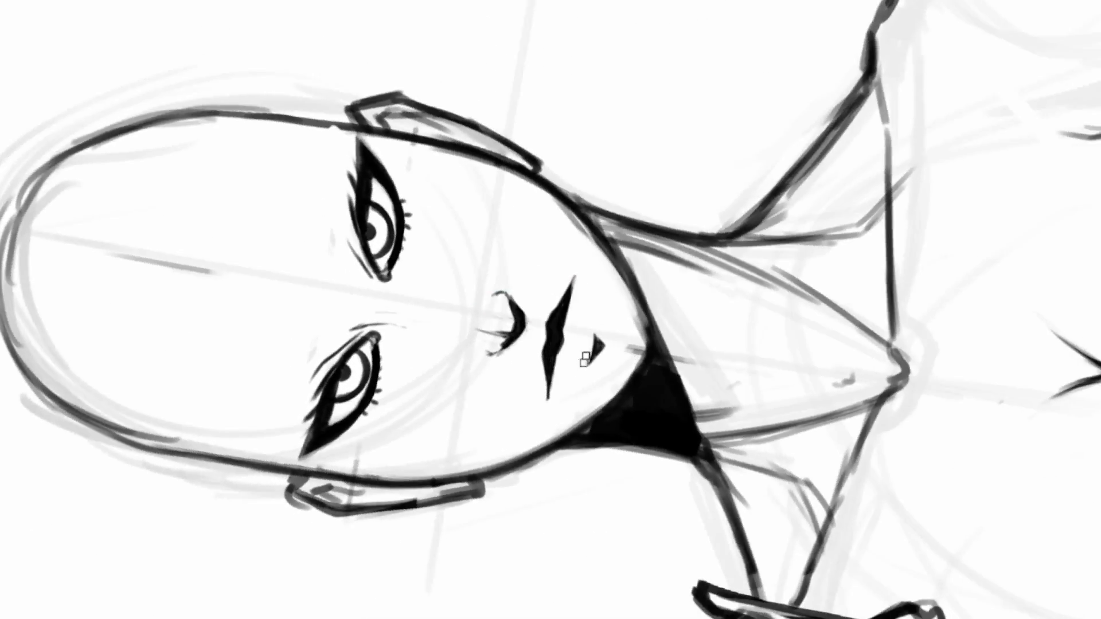
key("l")
mouse_move(592, 319)
left_mouse_down()
mouse_move(619, 339)
mouse_move(601, 319)
mouse_move(603, 328)
left_mouse_up()
key("ctrl+d")
key("b")
key("e")
key("r")
left_click_drag(585, 249, 560, 400)
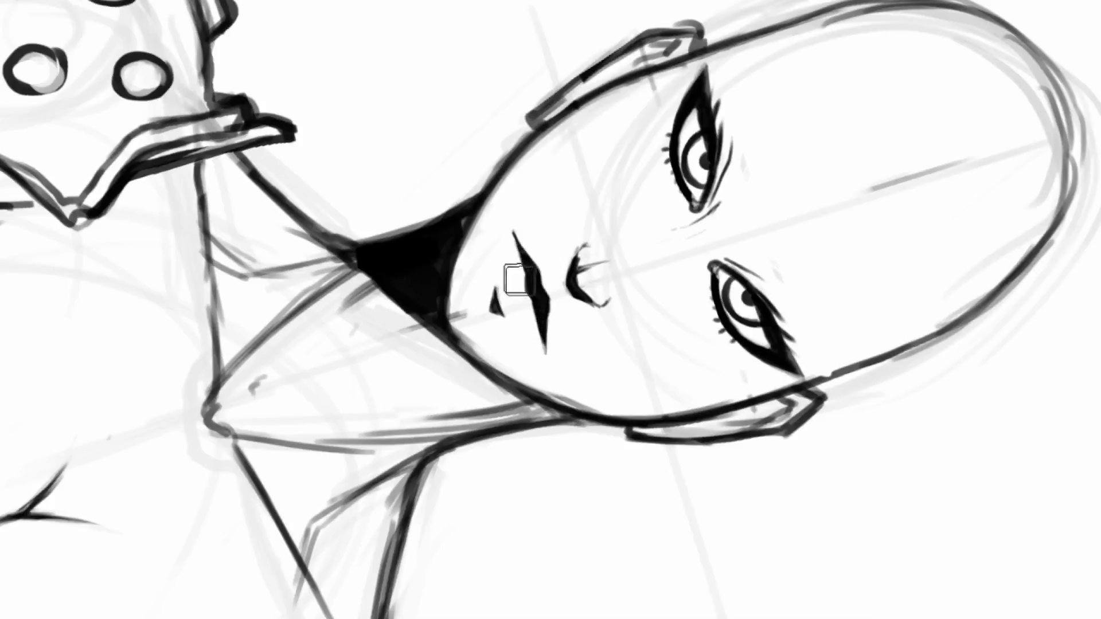
left_click_drag(509, 259, 534, 338)
key("ctrl+z")
key("ctrl+z")
key("ctrl+z")
left_click_drag(521, 269, 542, 340)
key("ctrl+z")
left_click_drag(517, 269, 552, 334)
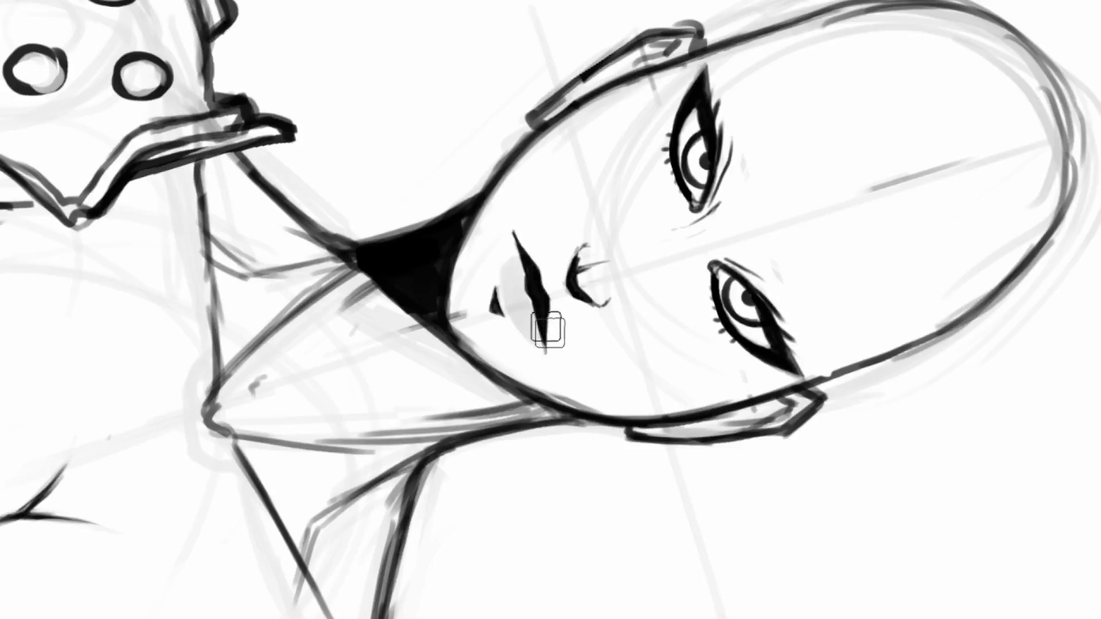
left_click_drag(522, 278, 553, 328)
left_click_drag(524, 285, 544, 330)
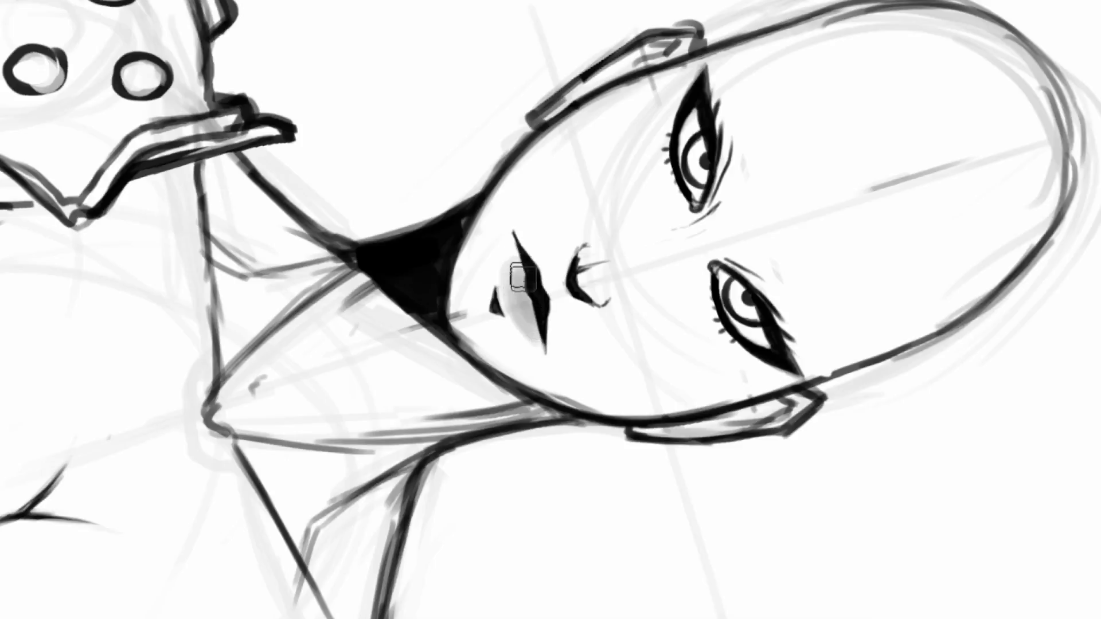
key("ctrl+z")
key("ctrl+z")
key("ctrl+z")
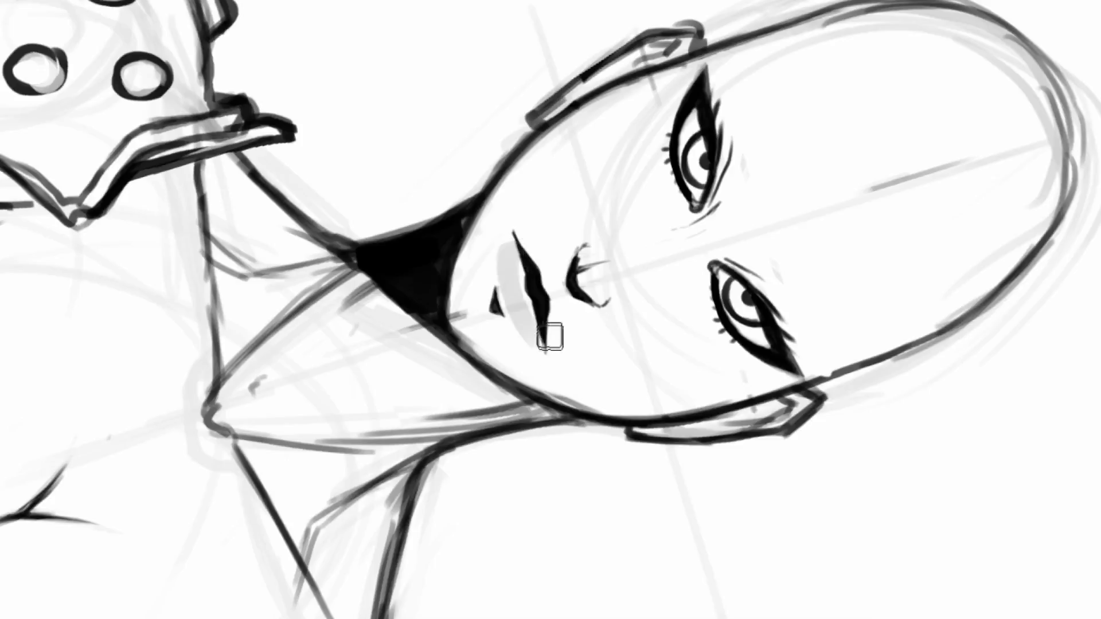
- Shade the lower lip in light grey below the black upper lip and add small white highlights to it
left_click_drag(514, 263, 546, 339)
left_click_drag(517, 259, 550, 349)
left_click_drag(525, 277, 547, 335)
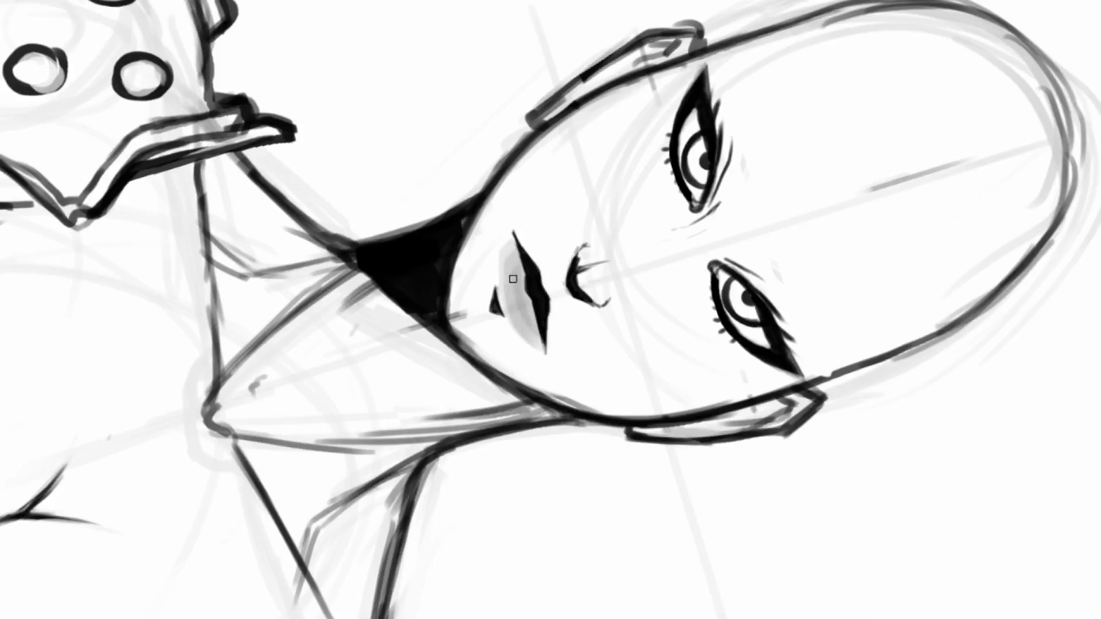
left_click(517, 291)
key("r")
mouse_move(556, 300)
left_mouse_down()
mouse_move(475, 332)
mouse_move(483, 345)
left_mouse_up()
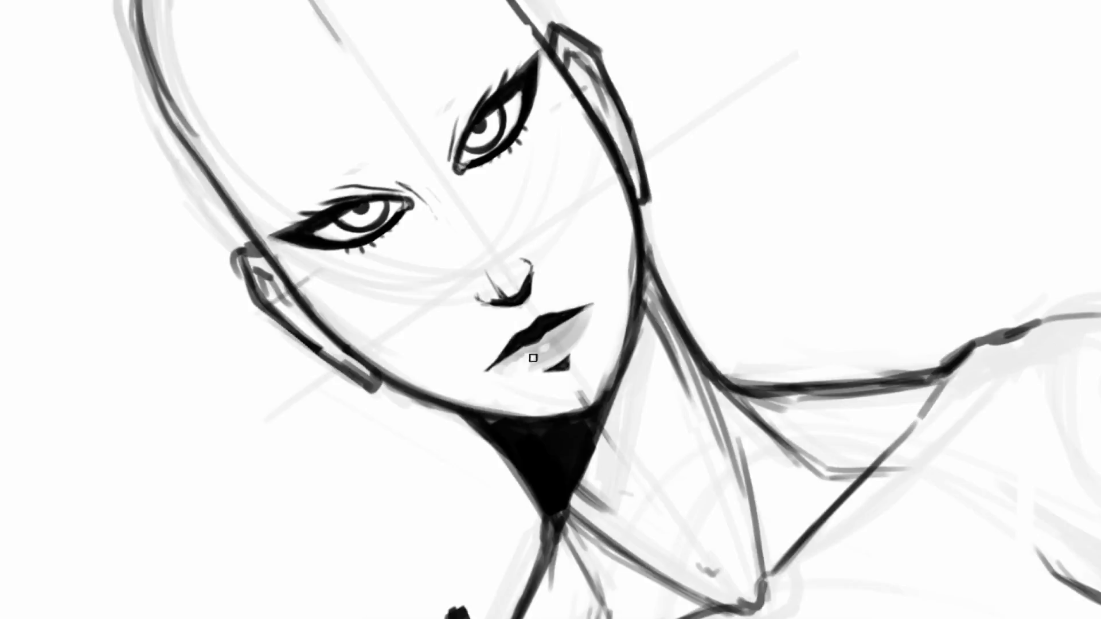
key("r")
left_click_drag(615, 198, 646, 211)
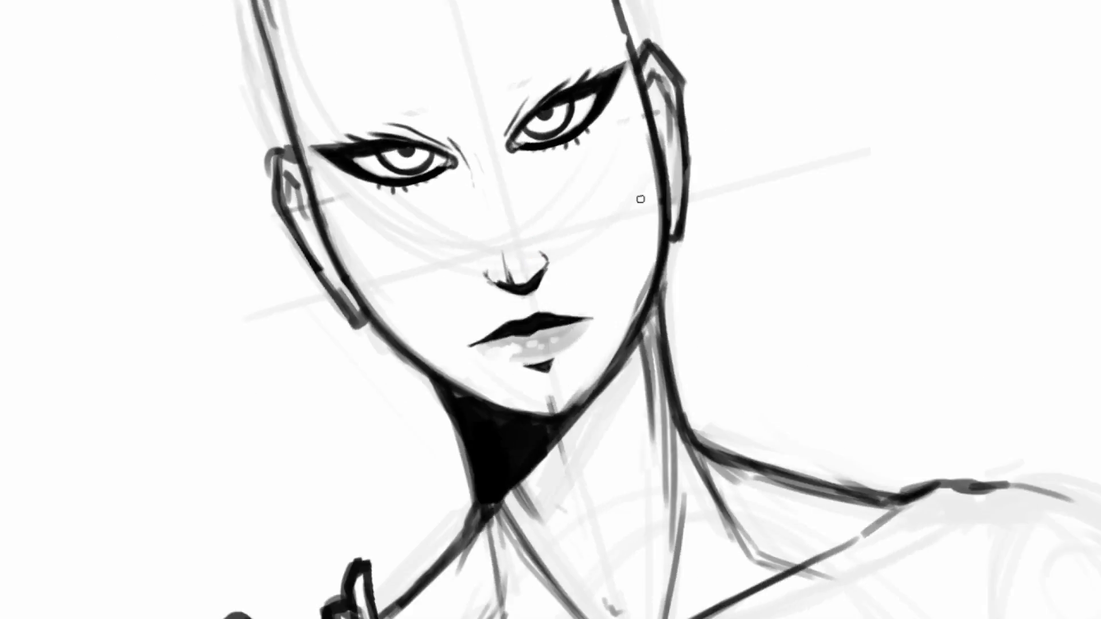
- Refine the edges of the character's black upper lip out to the mouth corners
scroll(597, 134, "down", 10)
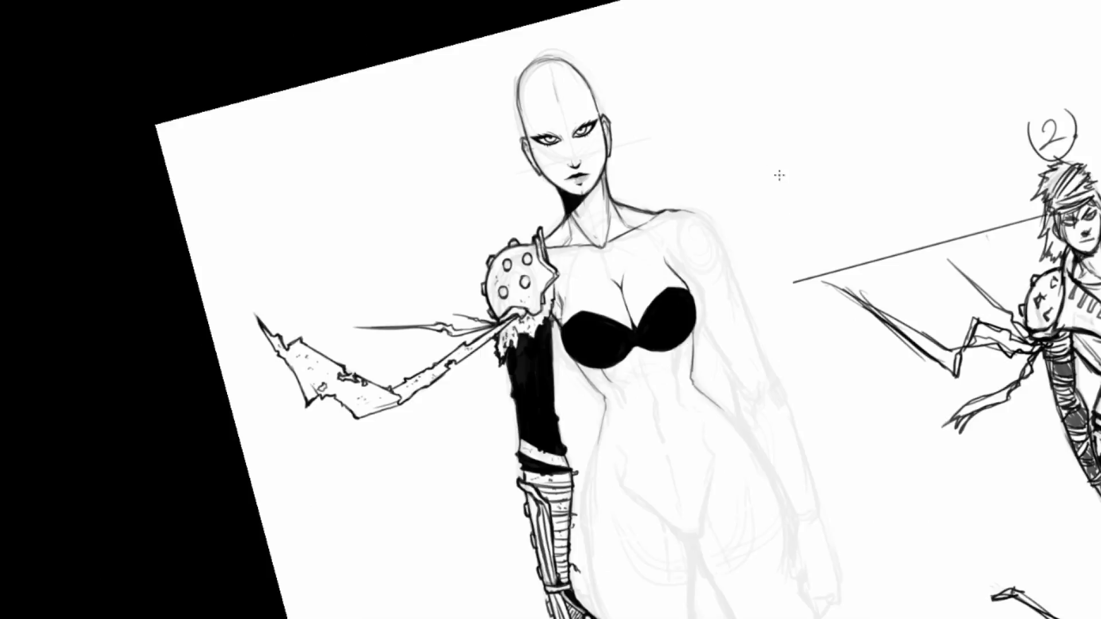
key("r")
left_click_drag(774, 146, 793, 114)
scroll(594, 144, "up", 10)
left_click_drag(818, 396, 647, 257)
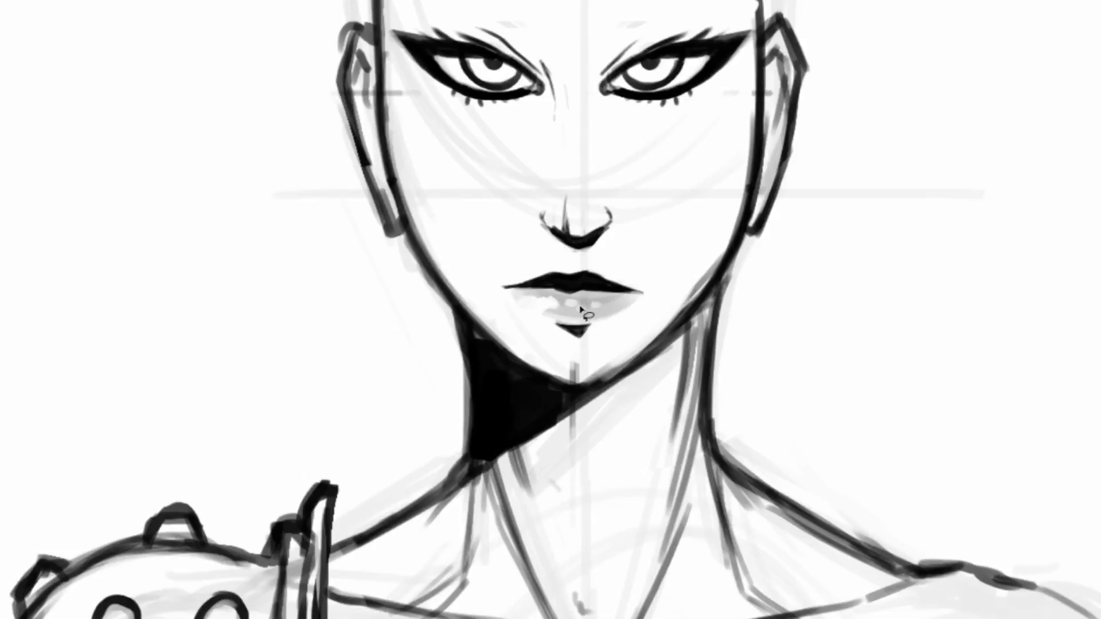
key("r")
left_click_drag(546, 228, 602, 304)
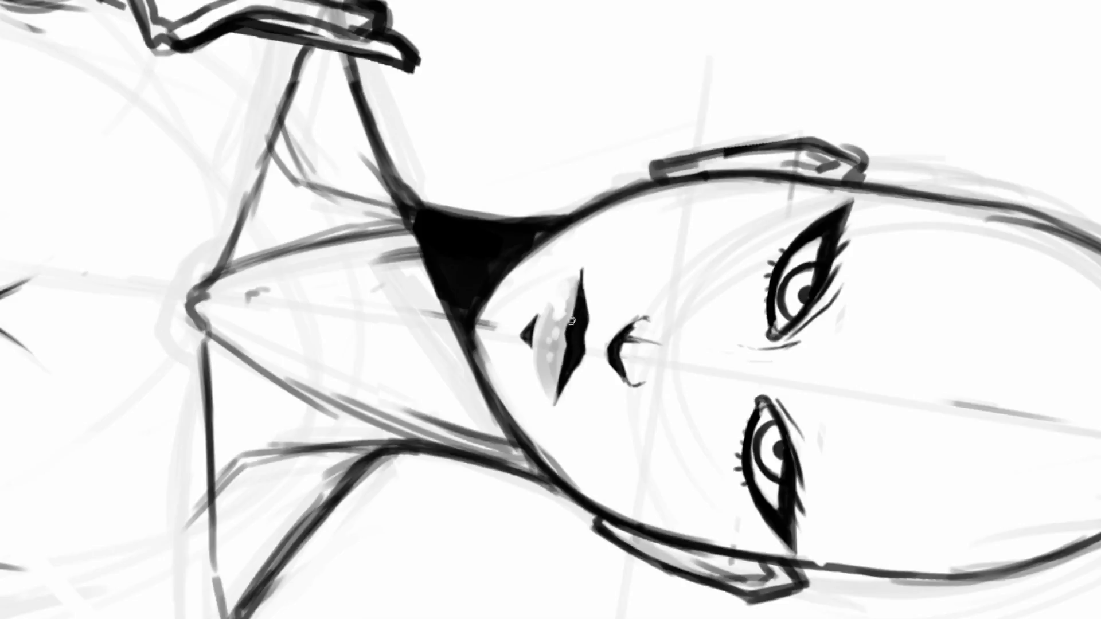
left_click_drag(575, 310, 579, 268)
left_click_drag(566, 371, 554, 398)
key("r")
left_click_drag(647, 242, 474, 230)
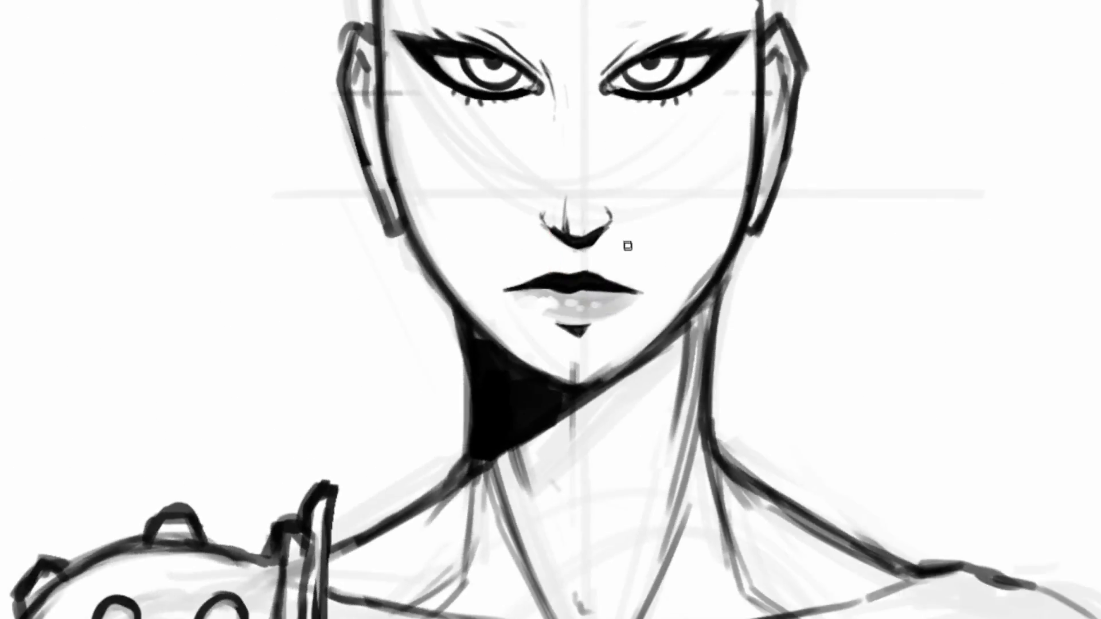
- Select the whole mouth, shift it slightly to centre it beneath the nose, and deselect it
mouse_move(503, 259)
left_mouse_down()
mouse_move(537, 338)
mouse_move(611, 331)
mouse_move(668, 275)
mouse_move(649, 258)
left_mouse_up()
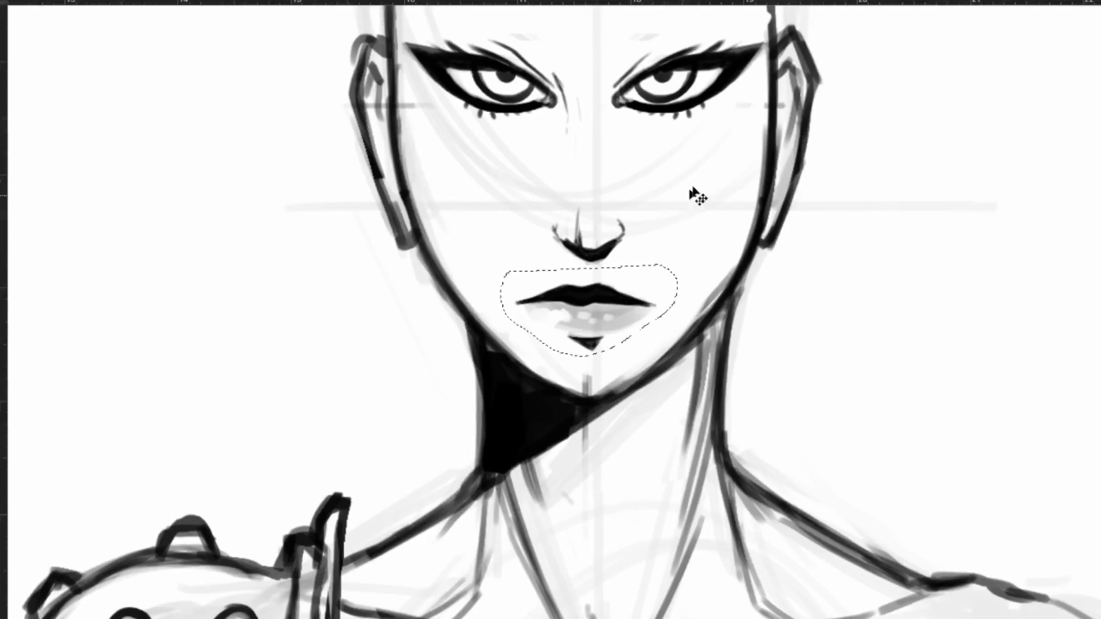
key("ctrl+t")
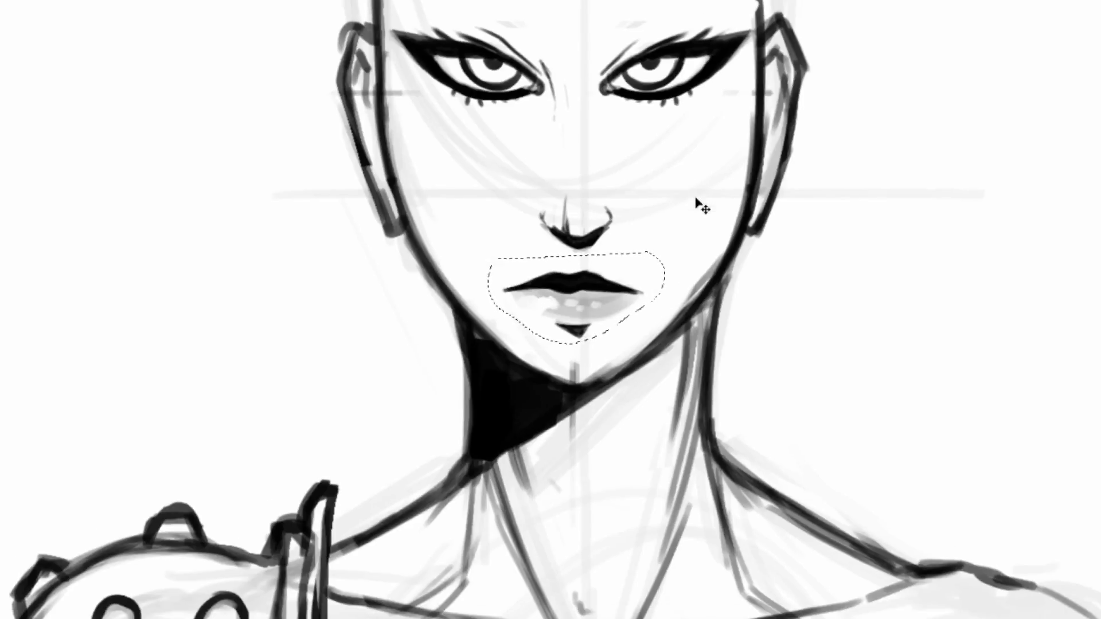
left_click_drag(702, 210, 703, 211)
left_click_drag(627, 286, 631, 279)
key("Return")
key("ctrl+d")
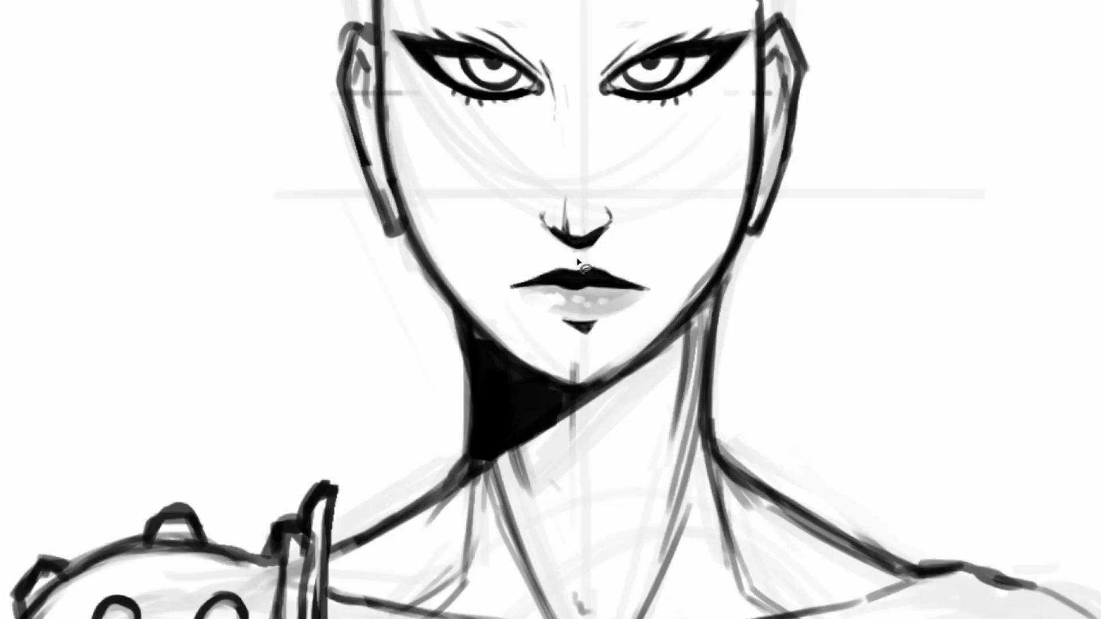
- Duplicate one half of the mouth, flip the copy horizontally and align it over the other half for symmetric lips
mouse_move(590, 336)
left_mouse_down()
mouse_move(545, 338)
mouse_move(504, 278)
mouse_move(524, 253)
mouse_move(570, 256)
left_mouse_up()
key("ctrl+j")
left_click_drag(595, 307, 589, 295)
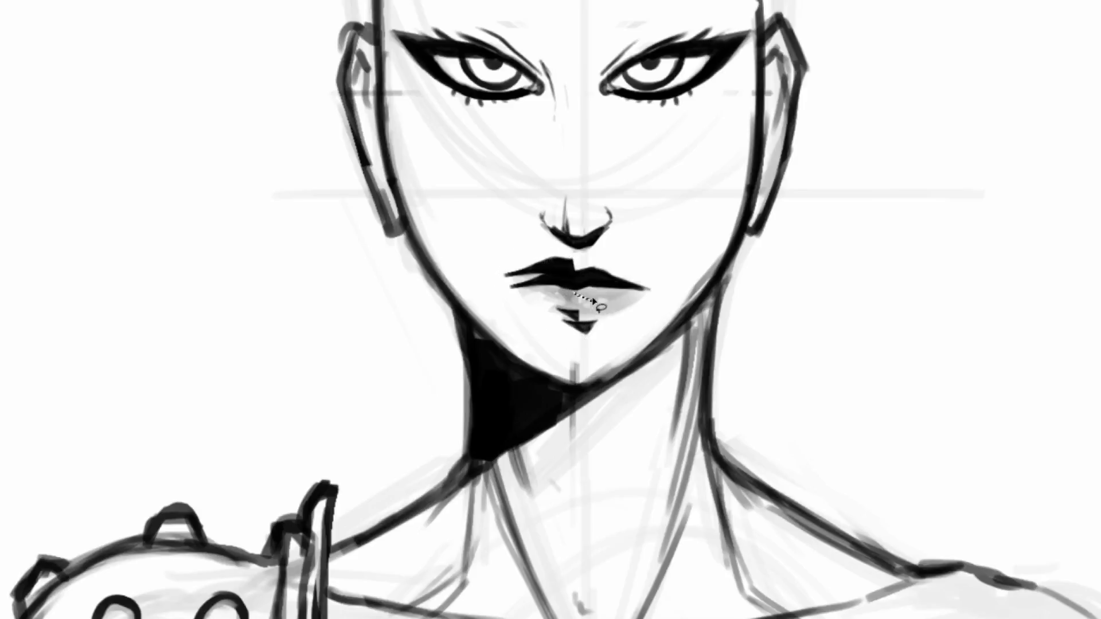
left_click_drag(556, 292, 594, 303)
key("ctrl+r")
key("ctrl+r")
key("ctrl+t")
right_click(593, 300)
left_click(596, 308)
right_click(586, 315)
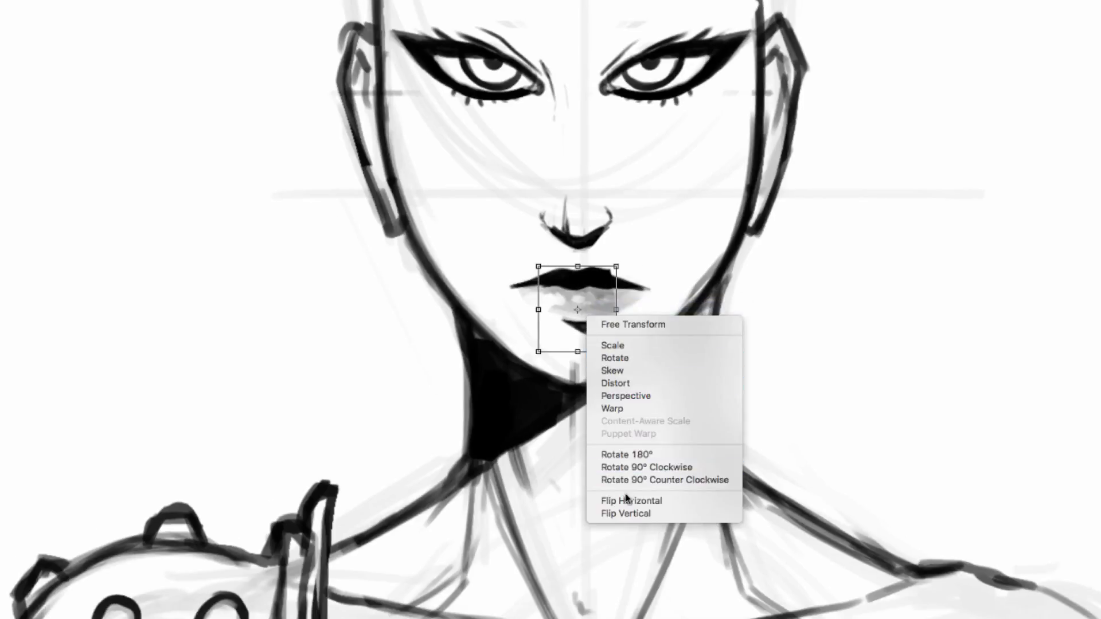
left_click(622, 502)
left_click_drag(583, 292, 611, 292)
key("Return")
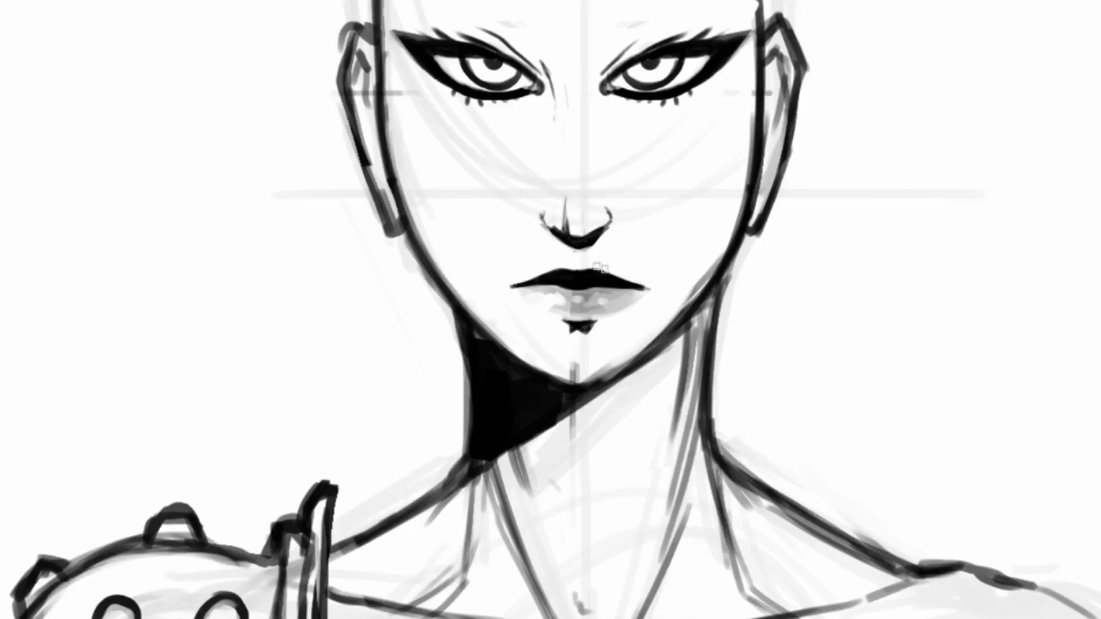
- Clean up the mirrored upper lip's outline toward the right mouth corner
mouse_move(637, 251)
left_mouse_down()
mouse_move(631, 333)
mouse_move(614, 345)
left_mouse_up()
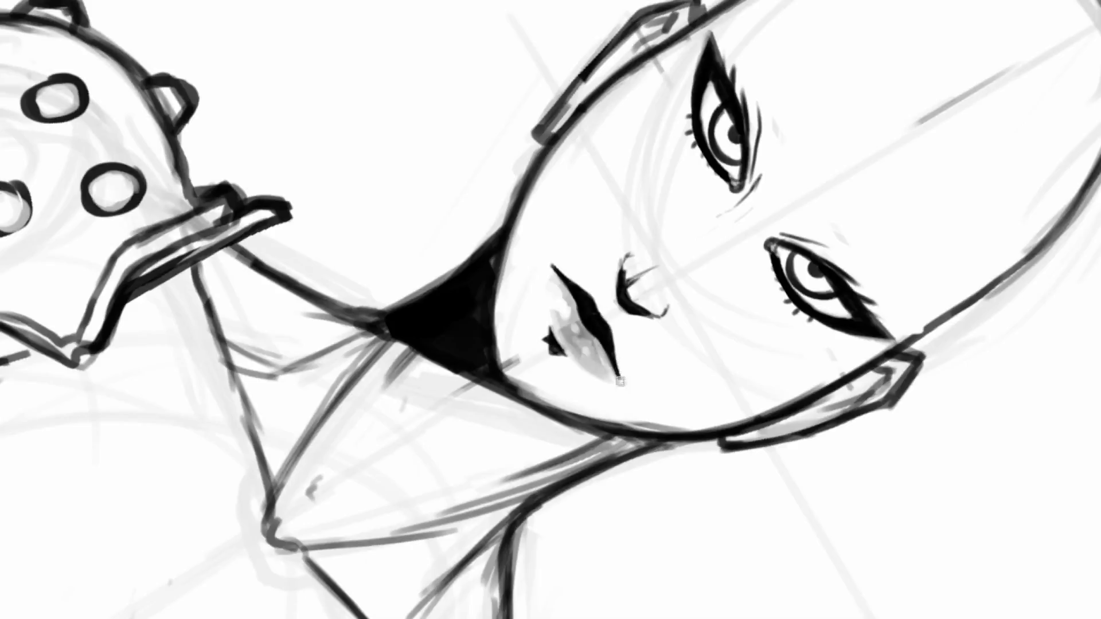
mouse_move(593, 346)
left_mouse_down()
mouse_move(579, 326)
mouse_move(569, 337)
mouse_move(612, 380)
left_mouse_up()
key("r")
mouse_move(684, 239)
left_mouse_down()
mouse_move(596, 181)
mouse_move(558, 177)
left_mouse_up()
left_click_drag(658, 192, 629, 222)
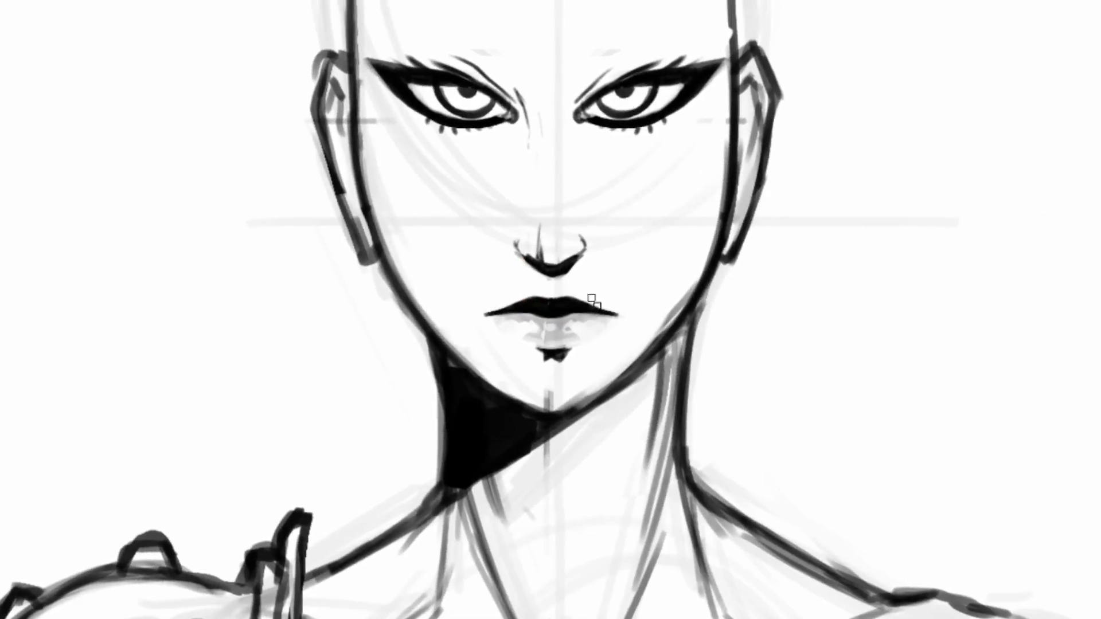
- Reshape the shadow under the lower lip into a clean triangle and touch up the grey lip shading
mouse_move(542, 364)
left_mouse_down()
mouse_move(553, 367)
mouse_move(544, 353)
mouse_move(565, 360)
left_mouse_up()
key("r")
left_click_drag(604, 222, 649, 291)
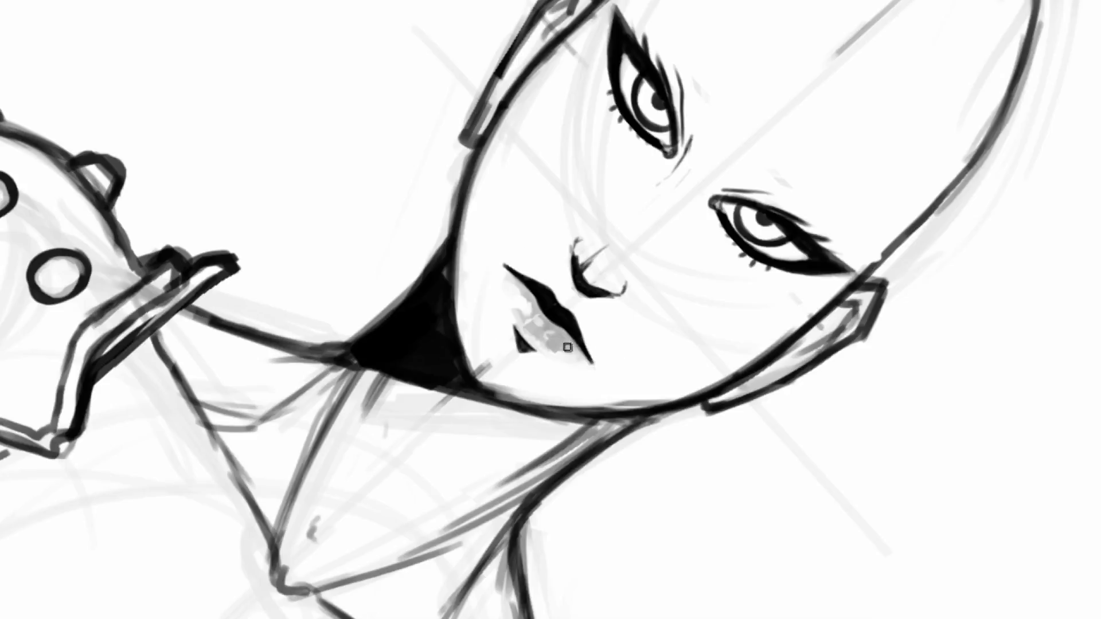
left_click_drag(526, 333, 569, 355)
key("r")
mouse_move(724, 198)
left_mouse_down()
mouse_move(575, 122)
mouse_move(537, 152)
left_mouse_up()
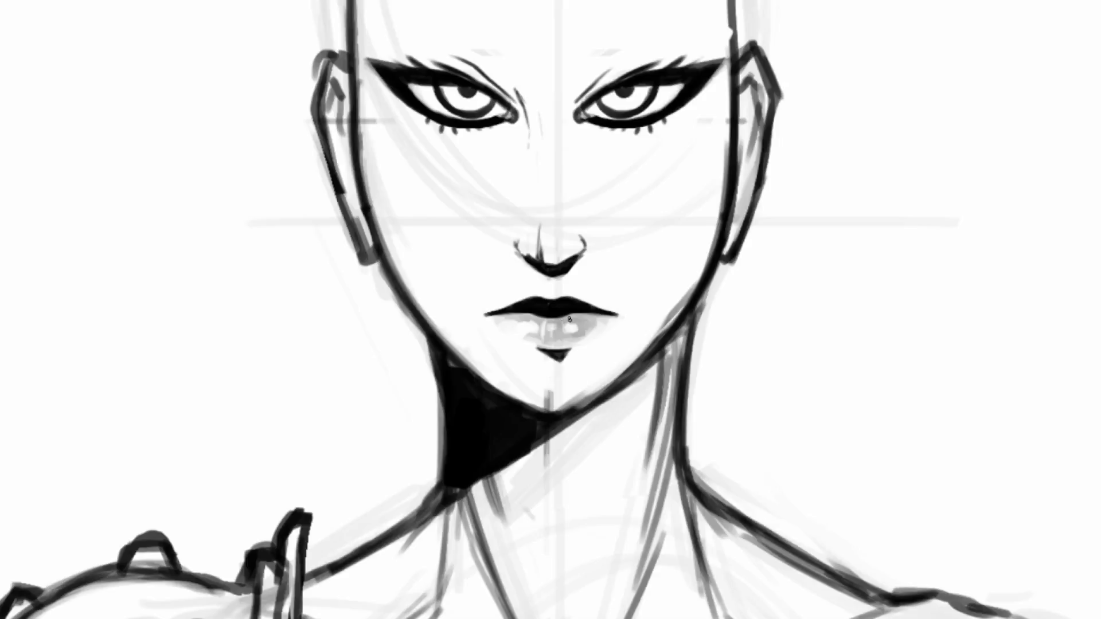
- Try to sketch an eyebrow stroke above the left eye
scroll(602, 275, "down", 10)
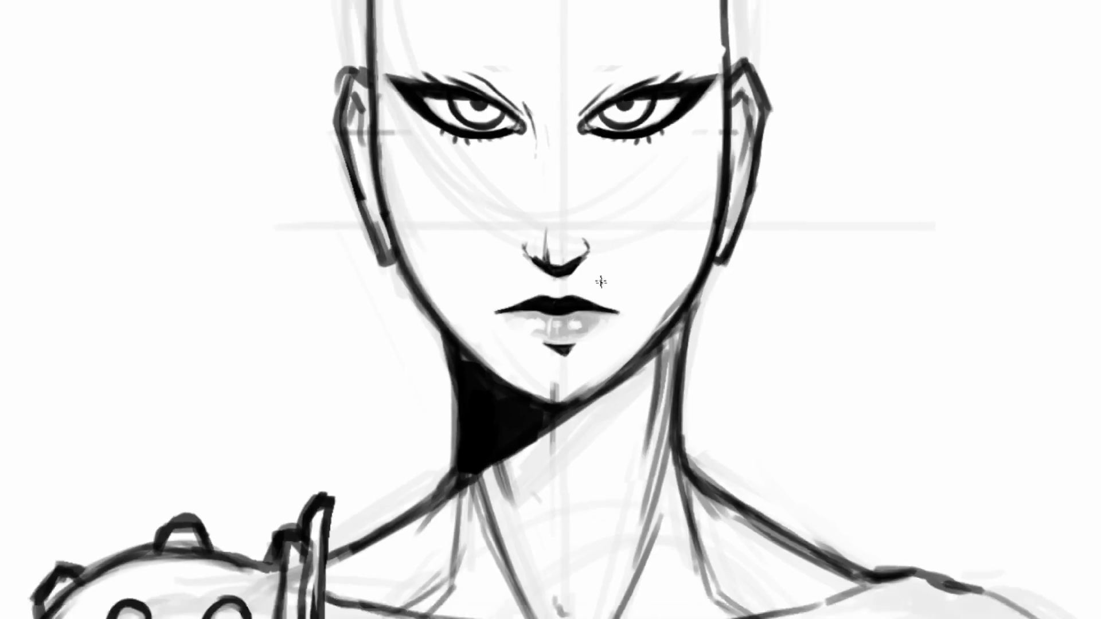
scroll(603, 267, "down", 2)
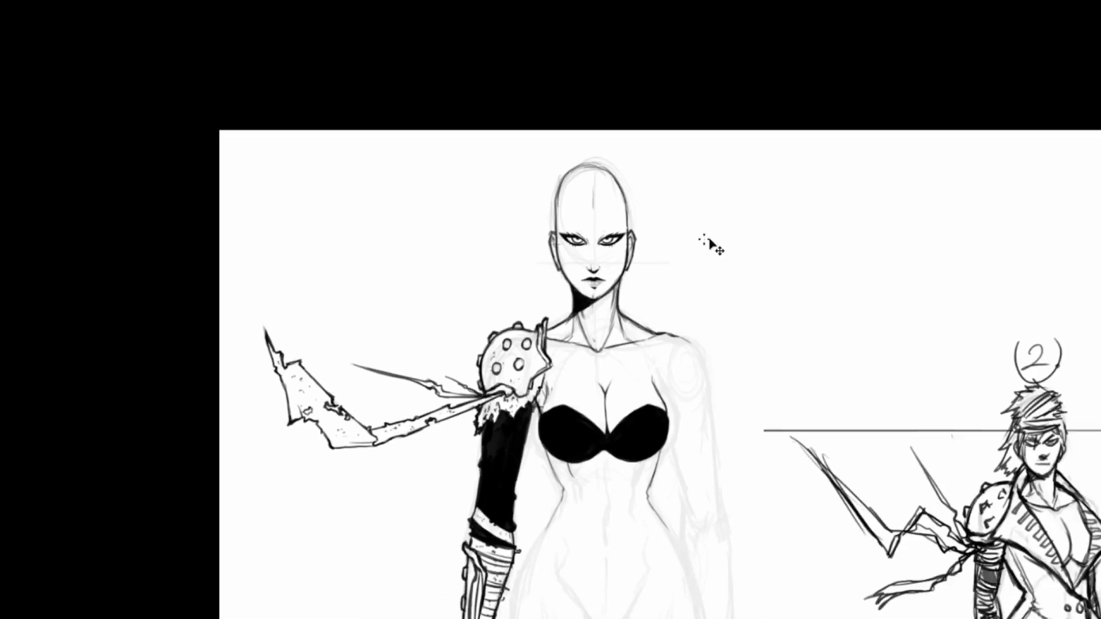
scroll(610, 232, "up", 6)
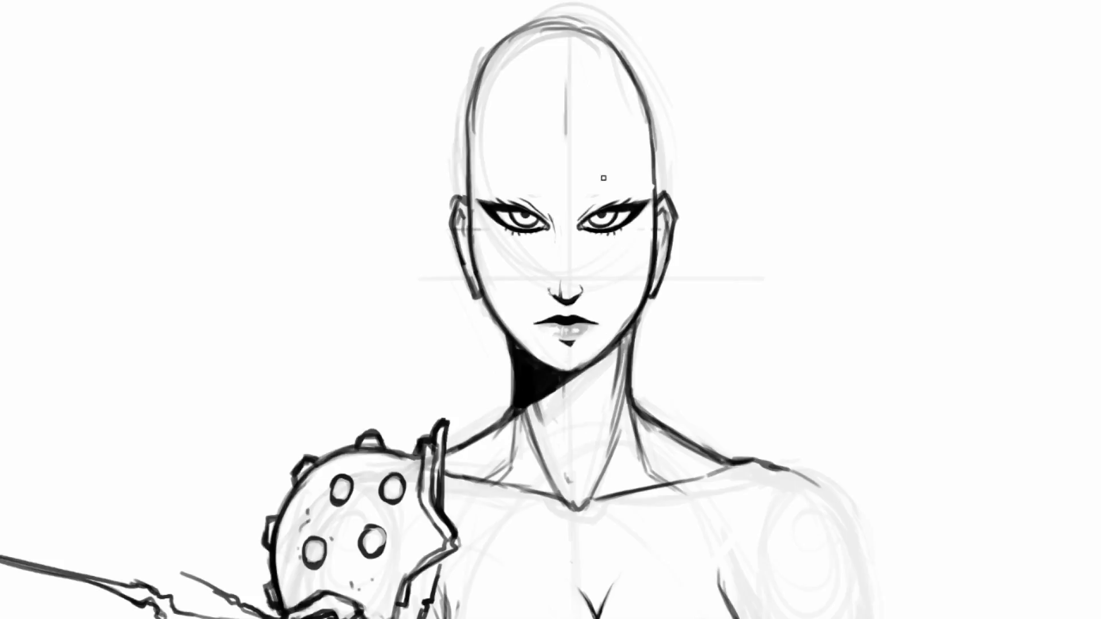
left_click_drag(604, 178, 670, 245)
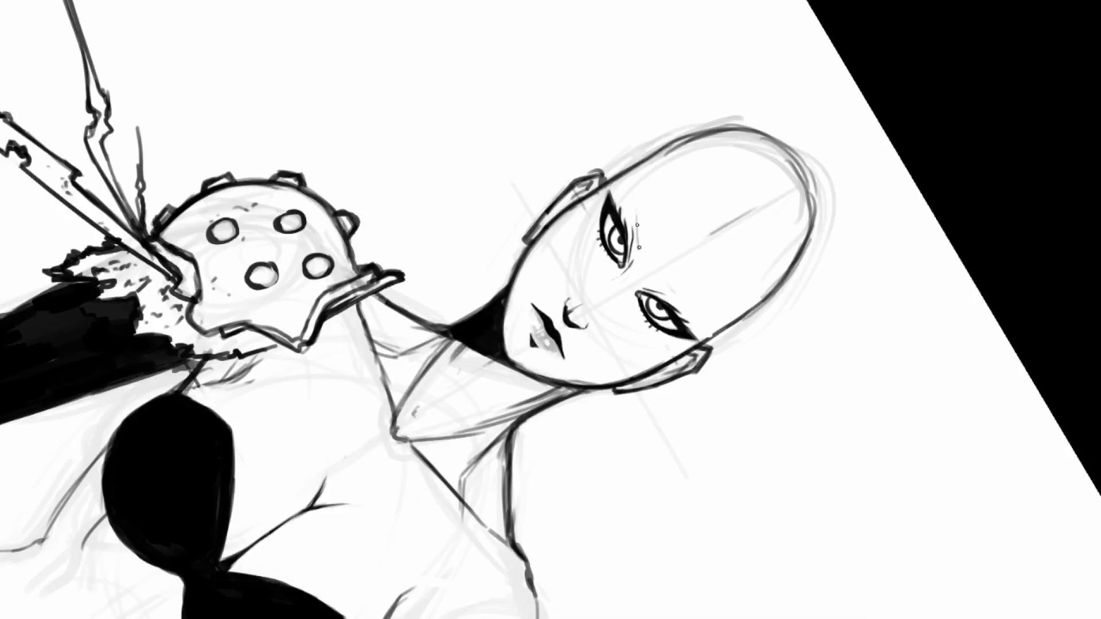
key("ctrl+z")
left_click_drag(635, 220, 640, 250)
key("ctrl+z")
- Draw a thin, angled eyebrow above the left eye, tapering outward and thicker near the nose bridge
mouse_move(776, 162)
left_mouse_down()
mouse_move(674, 76)
mouse_move(587, 48)
mouse_move(439, 70)
left_mouse_up()
scroll(476, 251, "up", 2)
left_click_drag(593, 150, 671, 243)
mouse_move(585, 206)
left_mouse_down()
mouse_move(595, 270)
mouse_move(602, 253)
mouse_move(586, 209)
left_mouse_up()
mouse_move(600, 250)
left_mouse_down()
mouse_move(583, 196)
mouse_move(592, 261)
left_mouse_up()
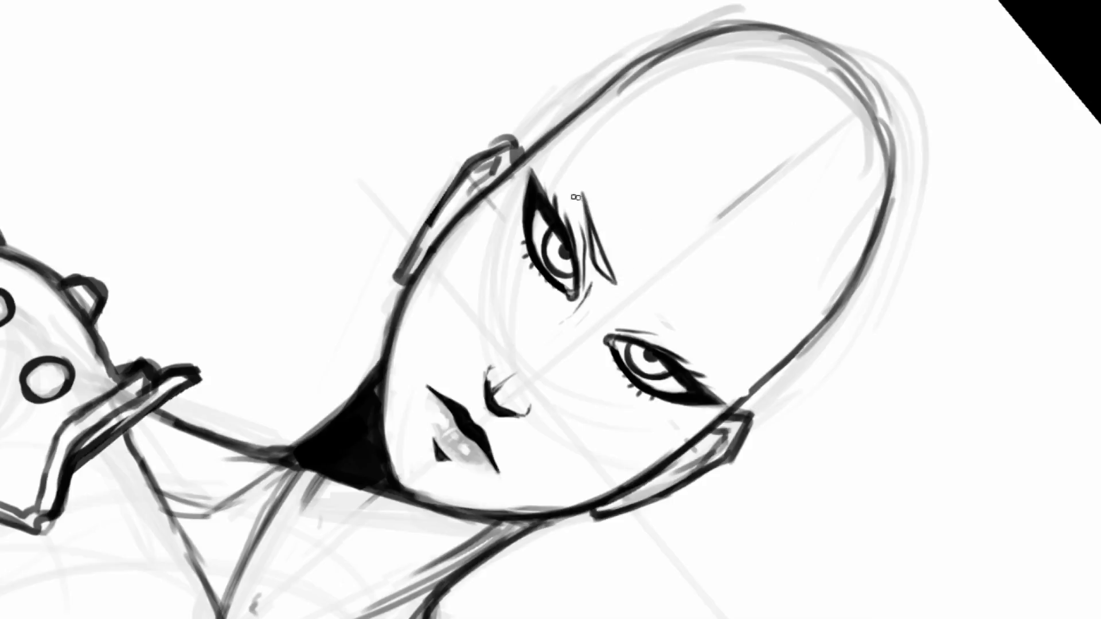
left_click_drag(547, 199, 527, 167)
left_click_drag(291, 457, 228, 443)
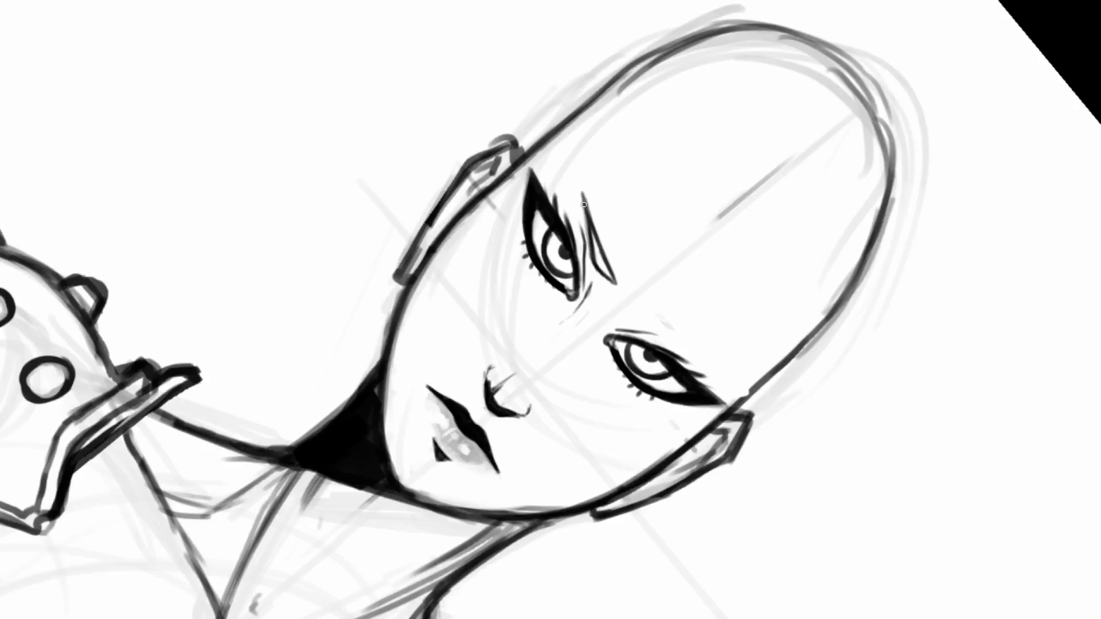
left_click_drag(589, 211, 537, 247)
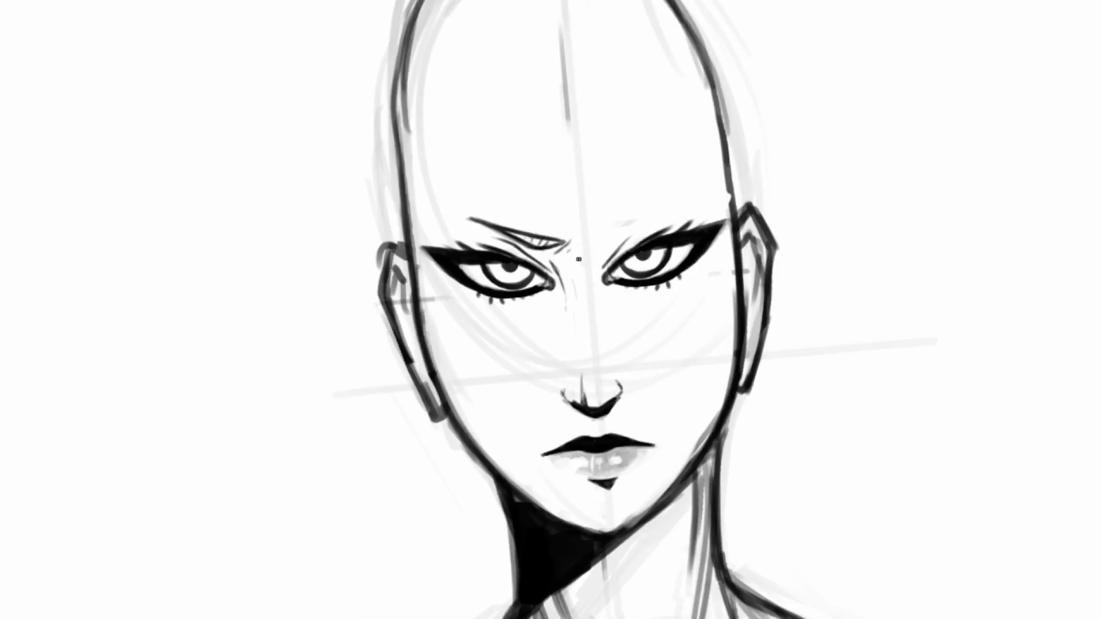
- Copy the finished eyebrow, flip it horizontally and place it above the right eye
mouse_move(489, 189)
left_mouse_down()
mouse_move(470, 230)
mouse_move(548, 259)
mouse_move(597, 241)
mouse_move(559, 172)
left_mouse_up()
key("ctrl+t")
right_click(557, 227)
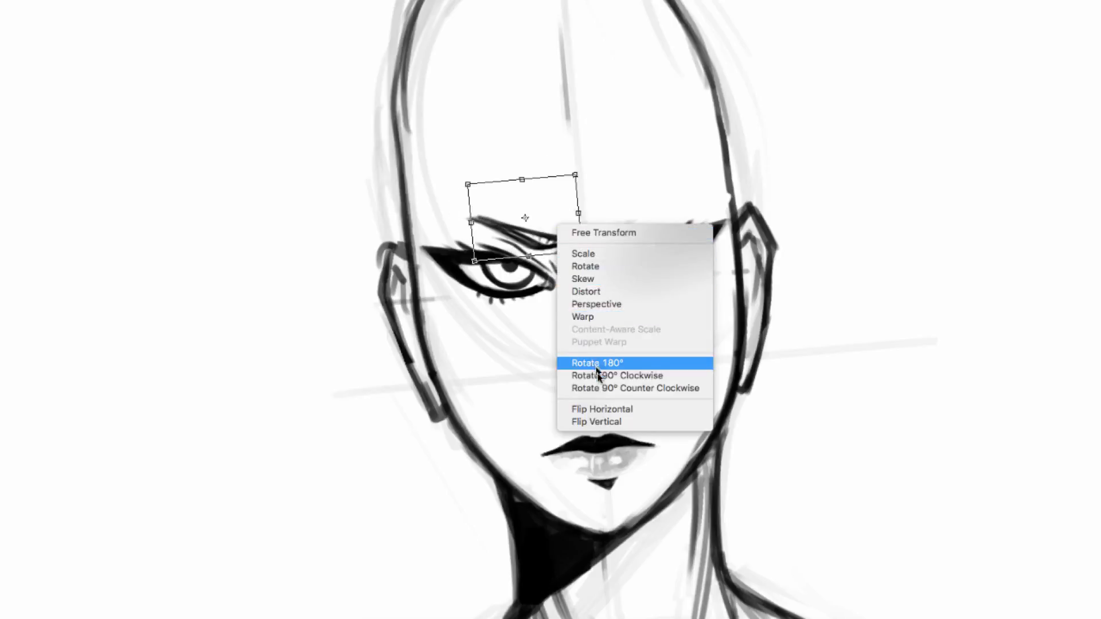
left_click(600, 410)
left_click_drag(539, 236, 645, 231)
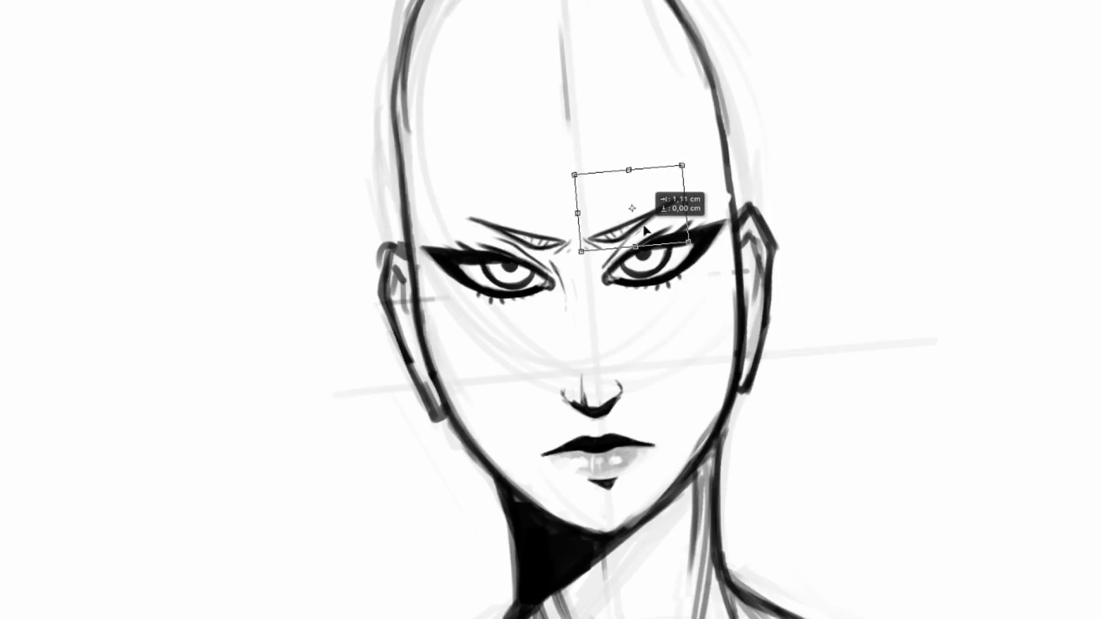
key("Return")
- Select the right eyebrow and adjust its angle and position with Free Transform to match the left one
left_click_drag(642, 121, 668, 167)
mouse_move(600, 267)
left_mouse_down()
mouse_move(647, 268)
mouse_move(739, 236)
mouse_move(682, 226)
left_mouse_up()
left_click_drag(677, 221, 677, 221)
key("ctrl+t")
left_click_drag(722, 193, 702, 182)
left_click_drag(668, 256, 669, 255)
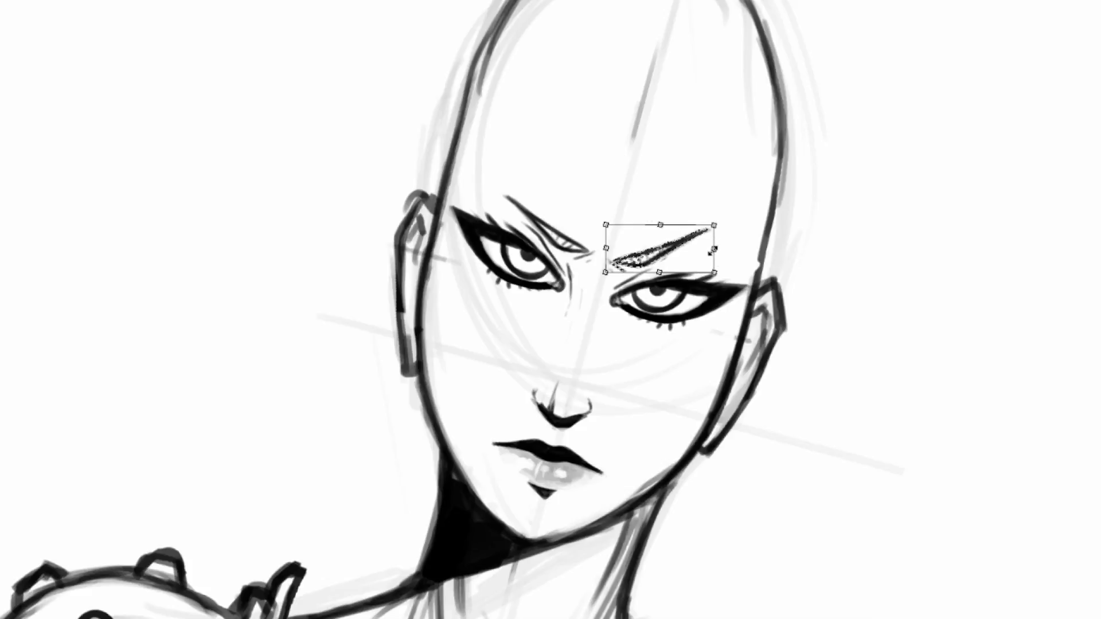
left_click_drag(723, 211, 735, 222)
left_click_drag(670, 258, 648, 255)
key("Return")
key("ctrl+d")
- Try to ink darker contour lines along both sides of the waist
left_click_drag(733, 180, 705, 153)
scroll(622, 107, "down", 8)
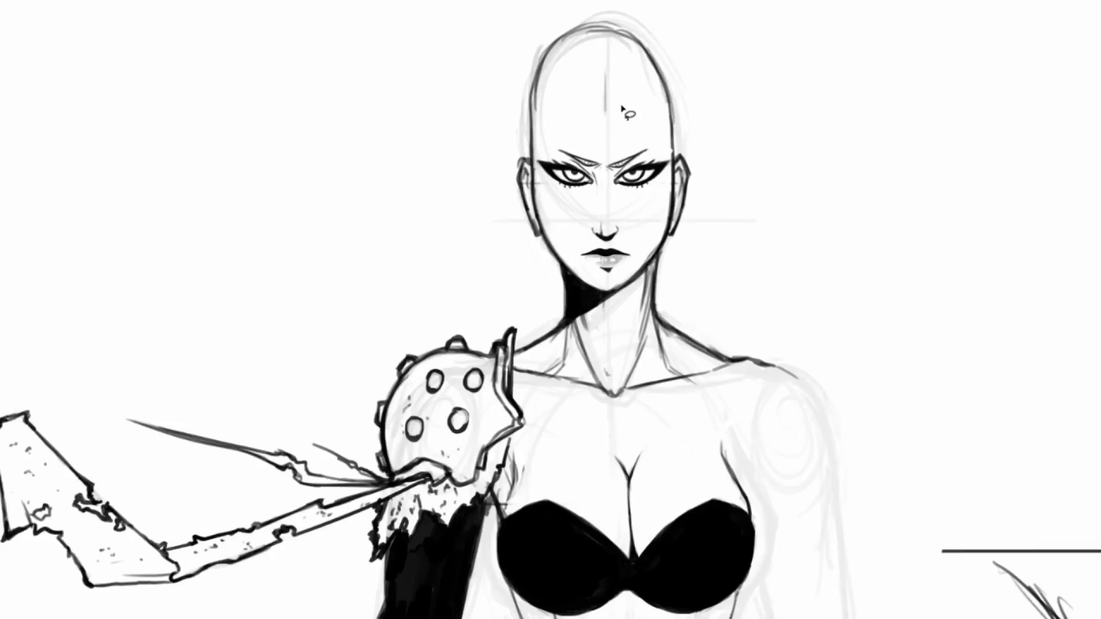
scroll(622, 109, "down", 1)
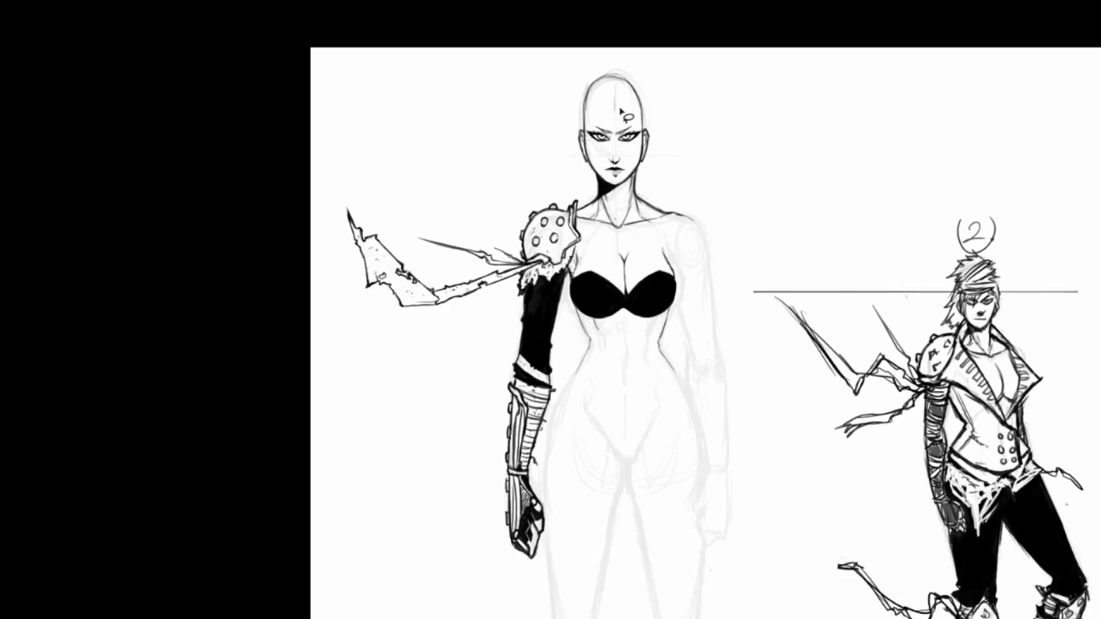
scroll(616, 108, "up", 2)
scroll(615, 107, "down", 3)
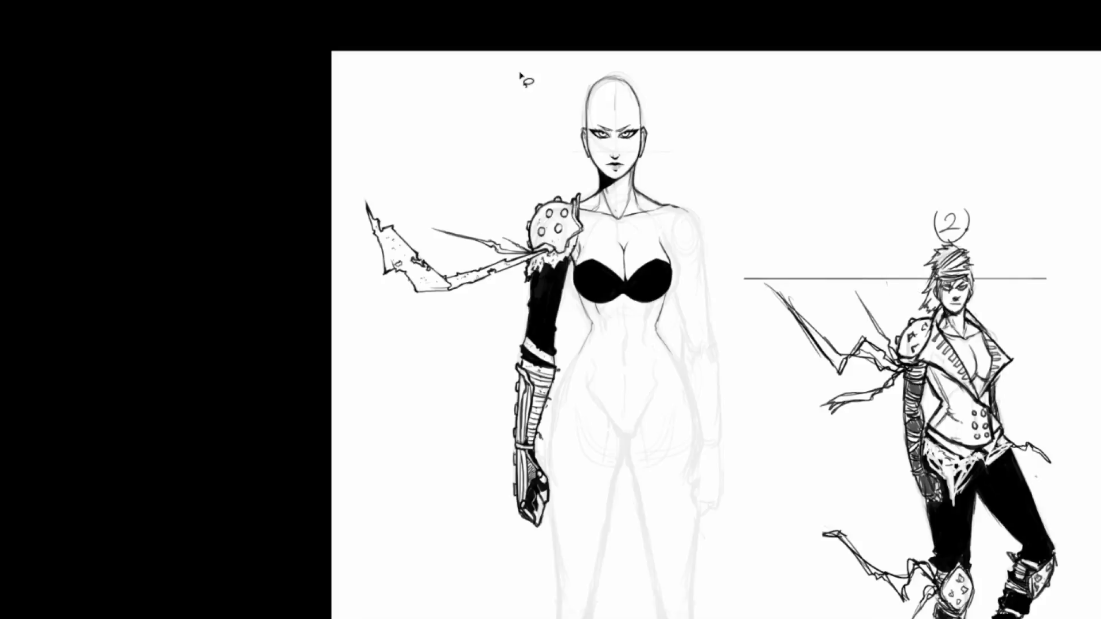
left_click_drag(564, 239, 551, 235)
left_click_drag(638, 266, 612, 173)
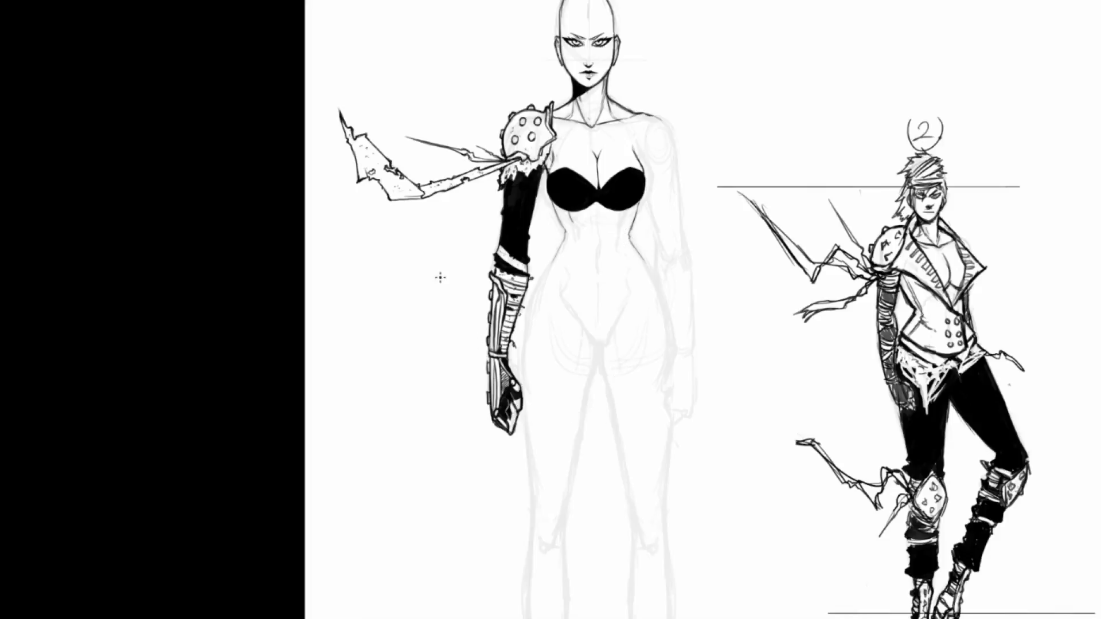
left_click_drag(589, 228, 583, 251)
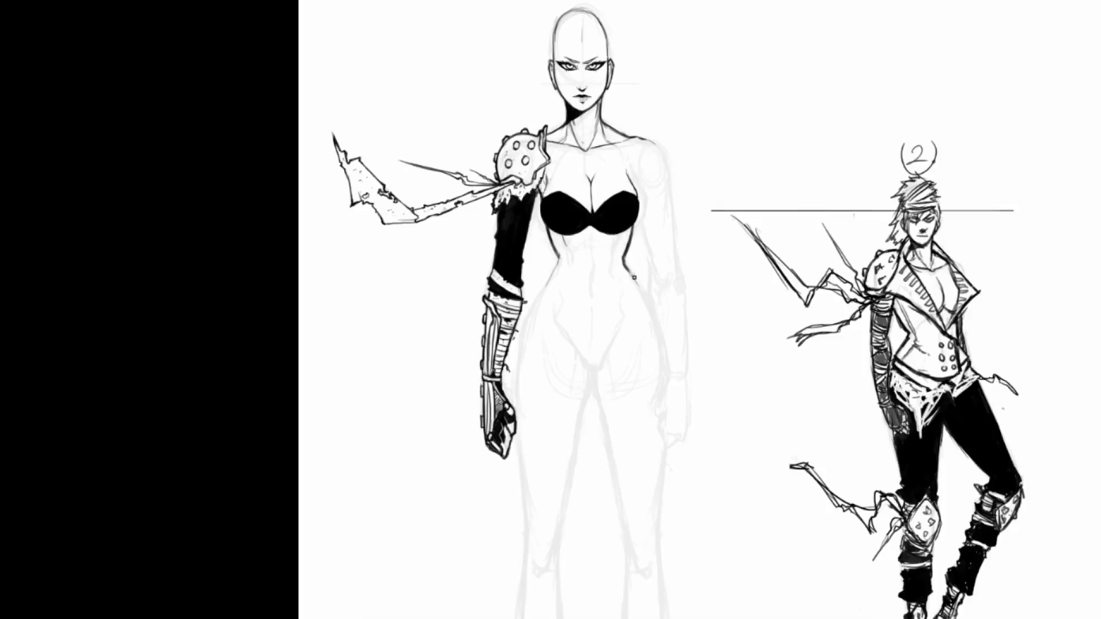
left_click_drag(558, 262, 538, 296)
left_click_drag(627, 272, 643, 298)
key("ctrl+z")
key("ctrl+alt+z")
key("ctrl+alt+z")
key("ctrl+alt+z")
key("ctrl+alt+z")
key("ctrl+alt+z")
key("ctrl+alt+z")
- Thicken the outline along the lower edge of the jagged blade attached to the shoulder armour
scroll(594, 258, "up", 2)
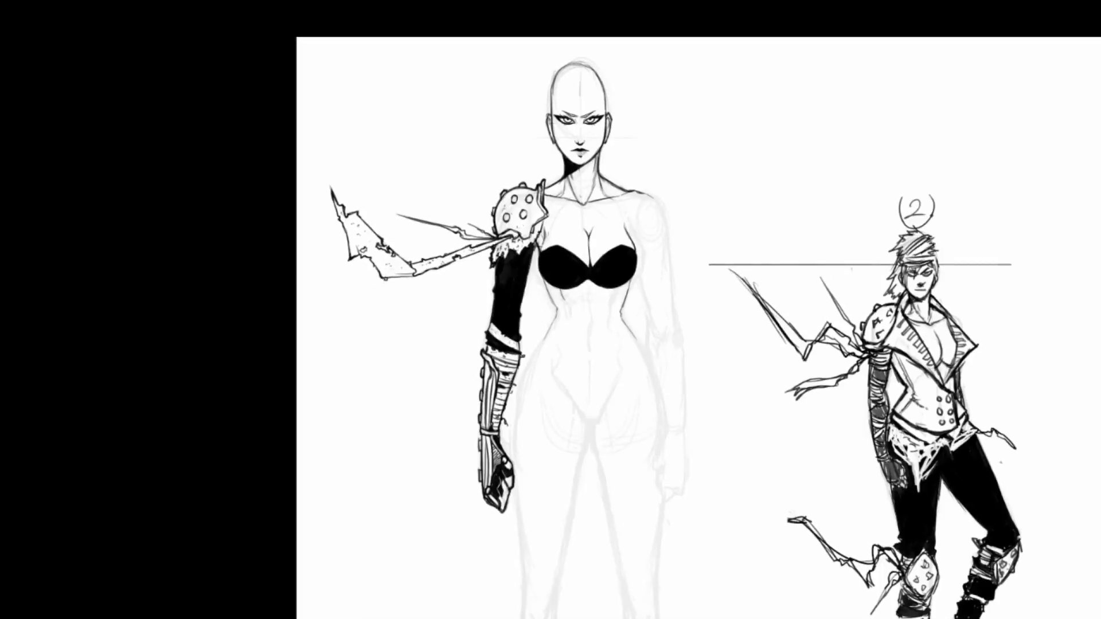
left_click_drag(391, 279, 420, 273)
left_click_drag(412, 273, 414, 276)
key("r")
mouse_move(493, 192)
left_mouse_down()
mouse_move(425, 245)
mouse_move(420, 293)
left_mouse_up()
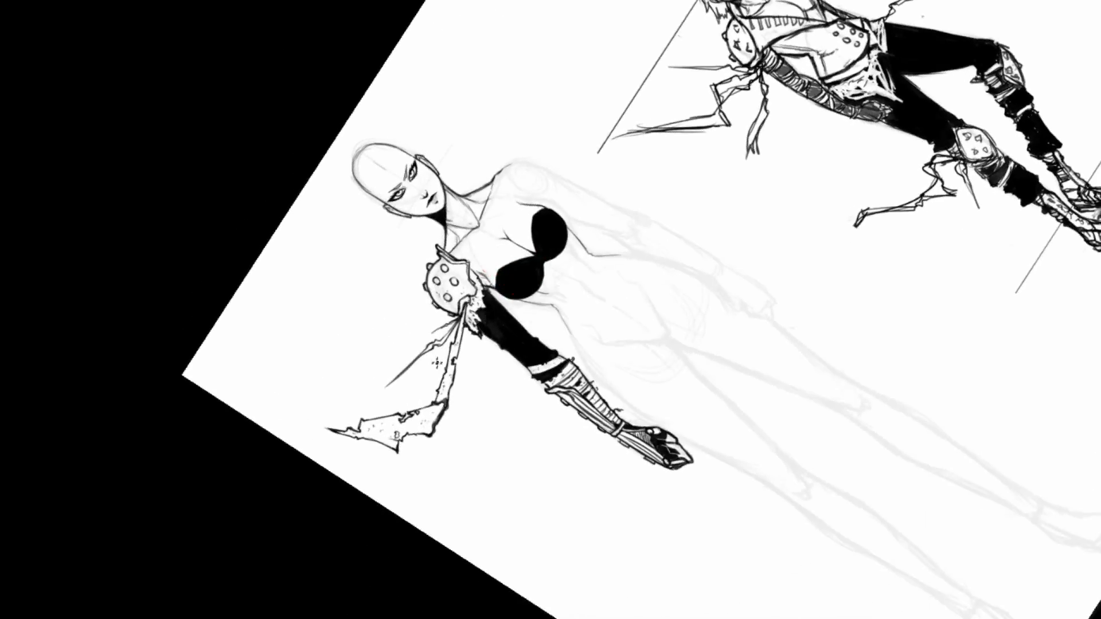
key("r")
mouse_move(430, 189)
left_mouse_down()
mouse_move(627, 135)
mouse_move(658, 216)
left_mouse_up()
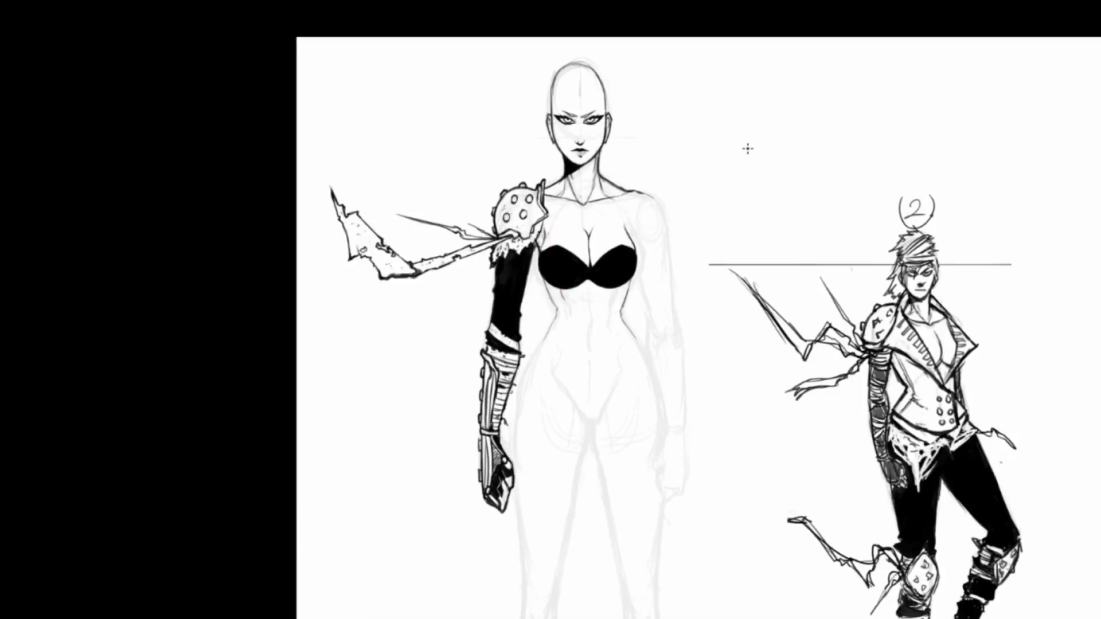
scroll(778, 126, "down", 1)
scroll(777, 126, "down", 2)
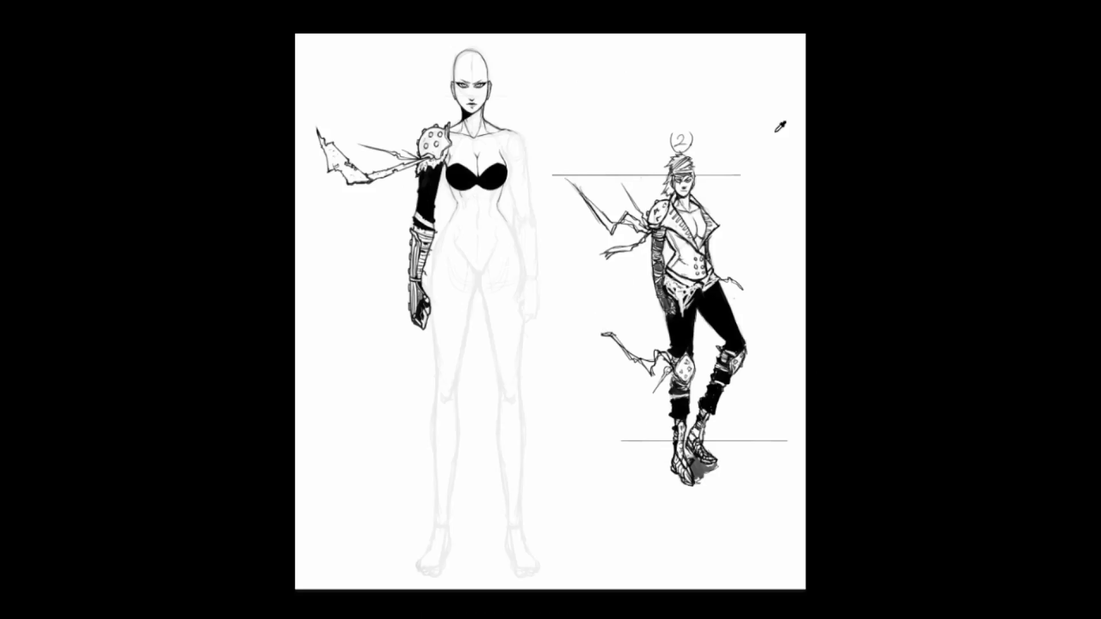
scroll(424, 127, "up", 5)
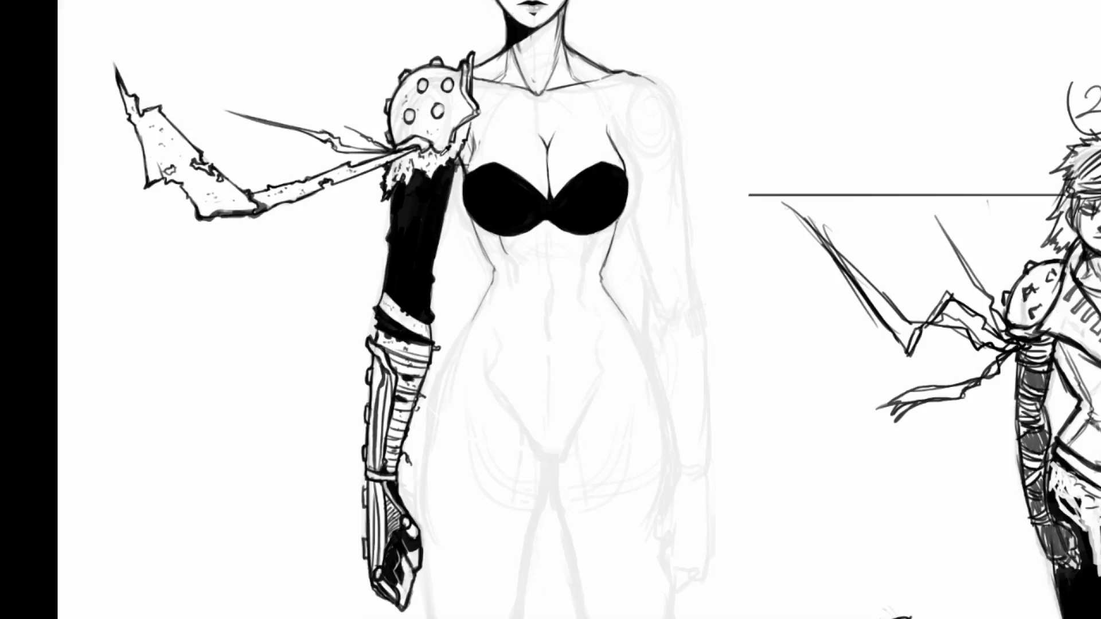
left_click_drag(501, 65, 483, 222)
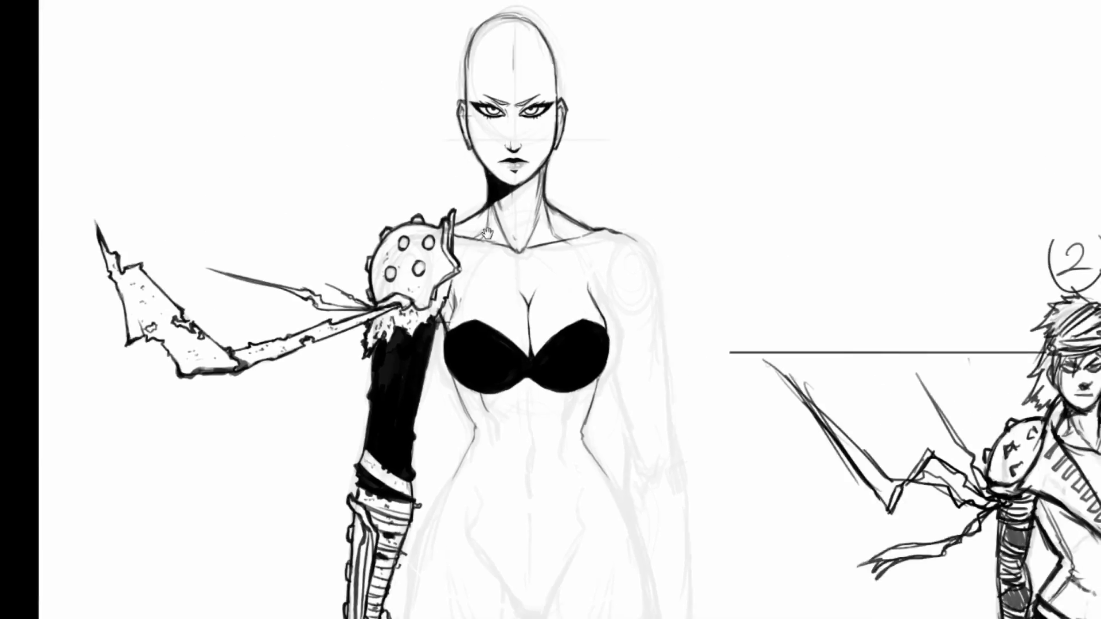
- Try to sketch the open vest's collar, front edge and ragged lower hem over the torso on the armoured side
scroll(566, 195, "up", 1)
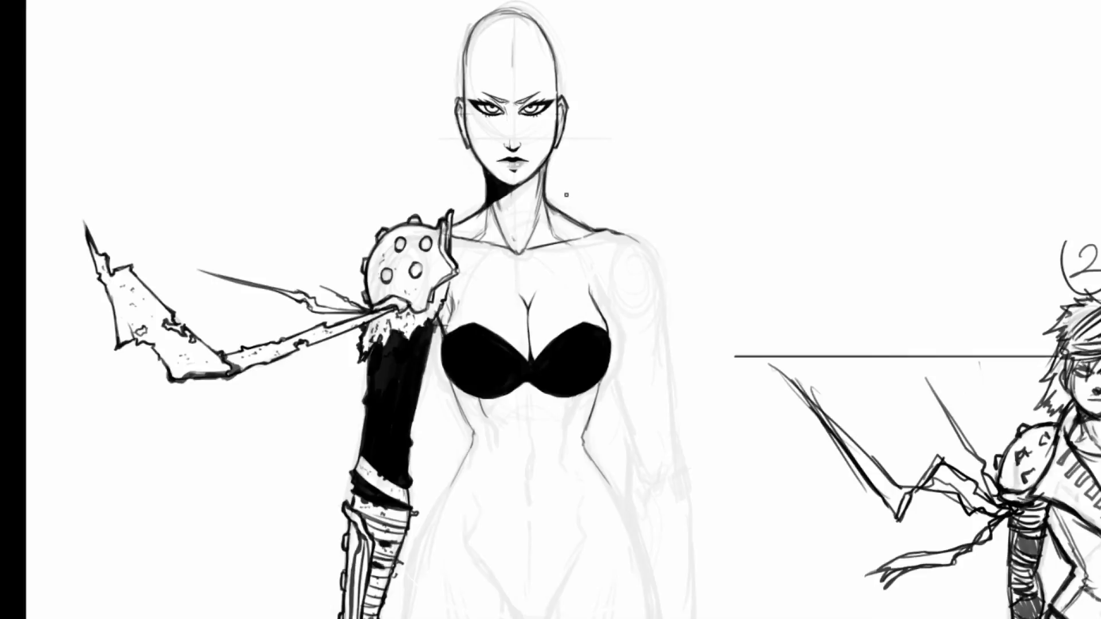
left_click_drag(590, 164, 462, 74)
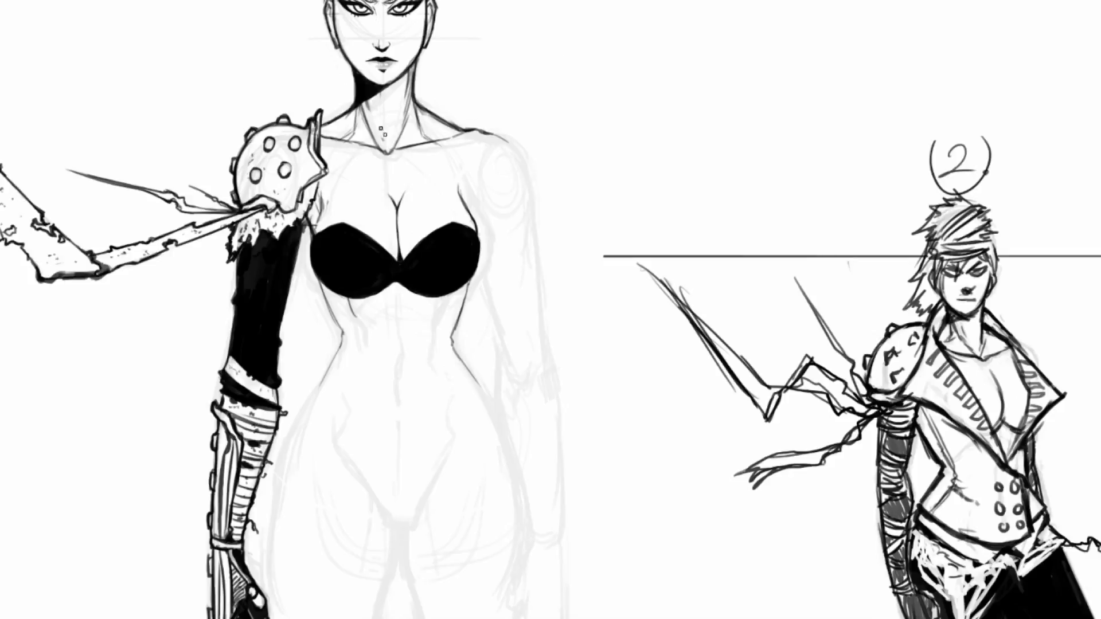
left_click_drag(388, 179, 469, 225)
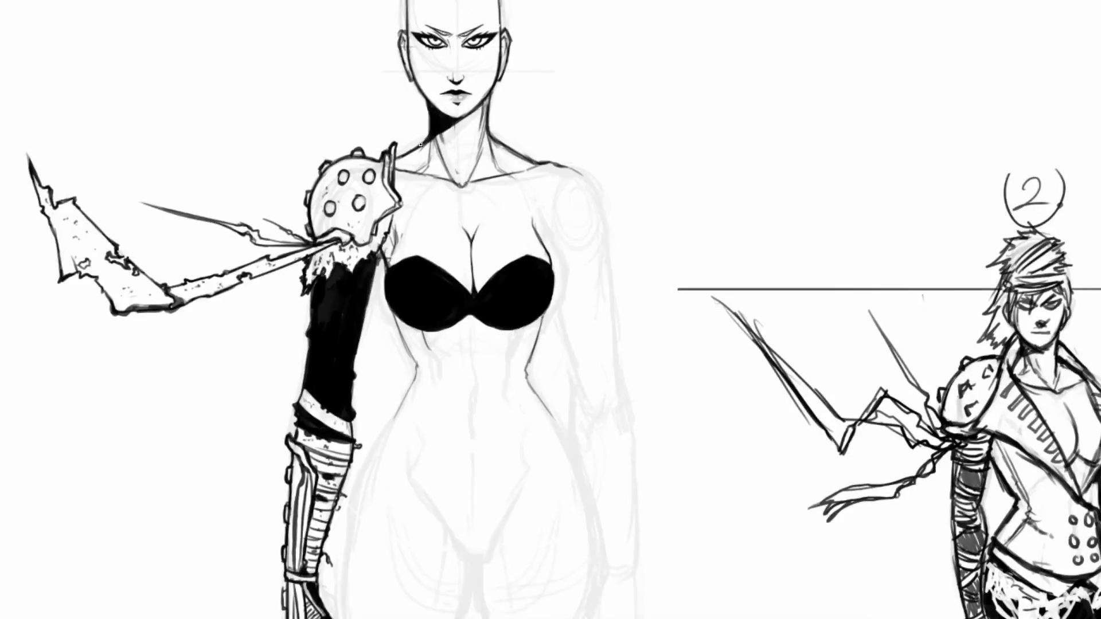
mouse_move(425, 133)
left_mouse_down()
mouse_move(418, 166)
mouse_move(439, 270)
left_mouse_up()
key("ctrl+z")
mouse_move(422, 206)
left_mouse_down()
mouse_move(446, 361)
mouse_move(393, 391)
mouse_move(379, 331)
mouse_move(380, 370)
mouse_move(403, 378)
mouse_move(454, 365)
left_mouse_up()
key("ctrl+z")
left_click_drag(398, 322, 389, 259)
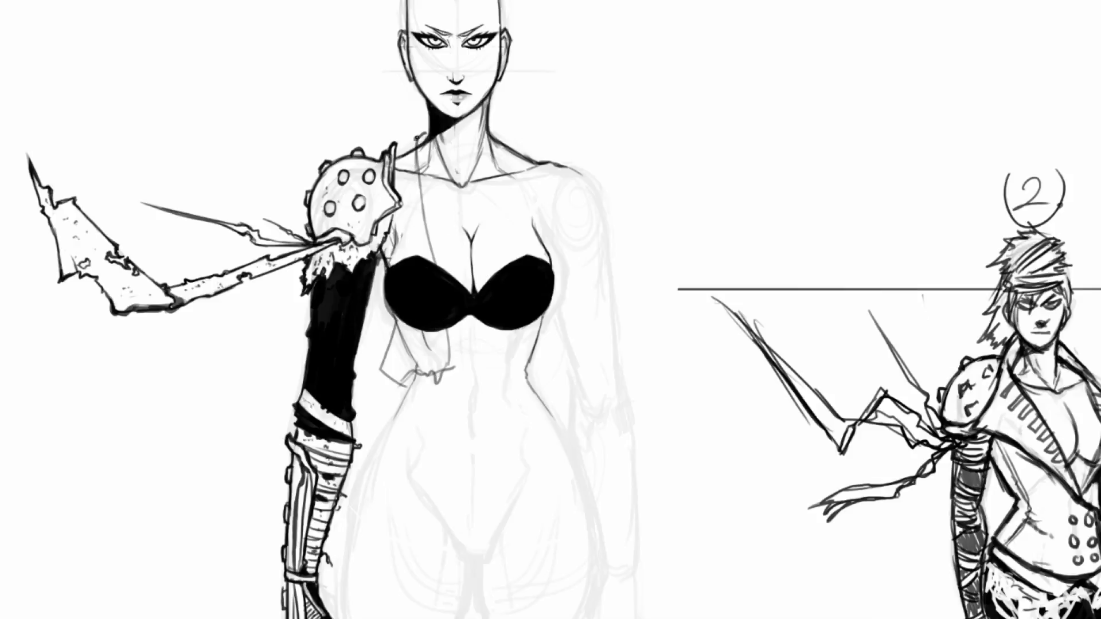
mouse_move(425, 128)
left_mouse_down()
mouse_move(372, 218)
mouse_move(390, 256)
left_mouse_up()
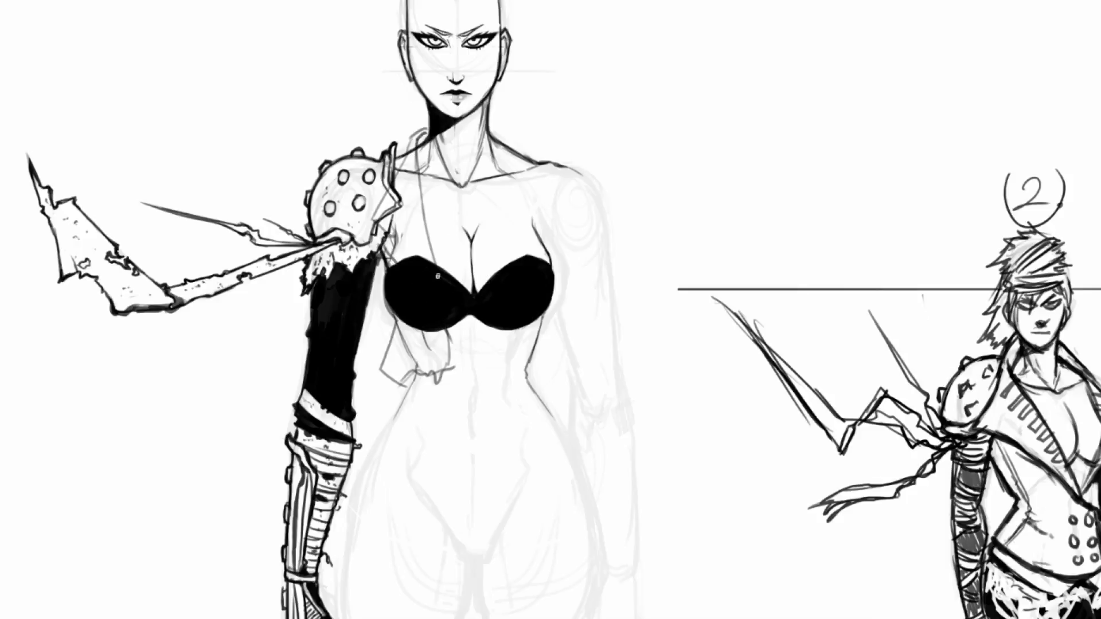
- Undo the rough vest sketch strokes on the torso
scroll(460, 287, "up", 2)
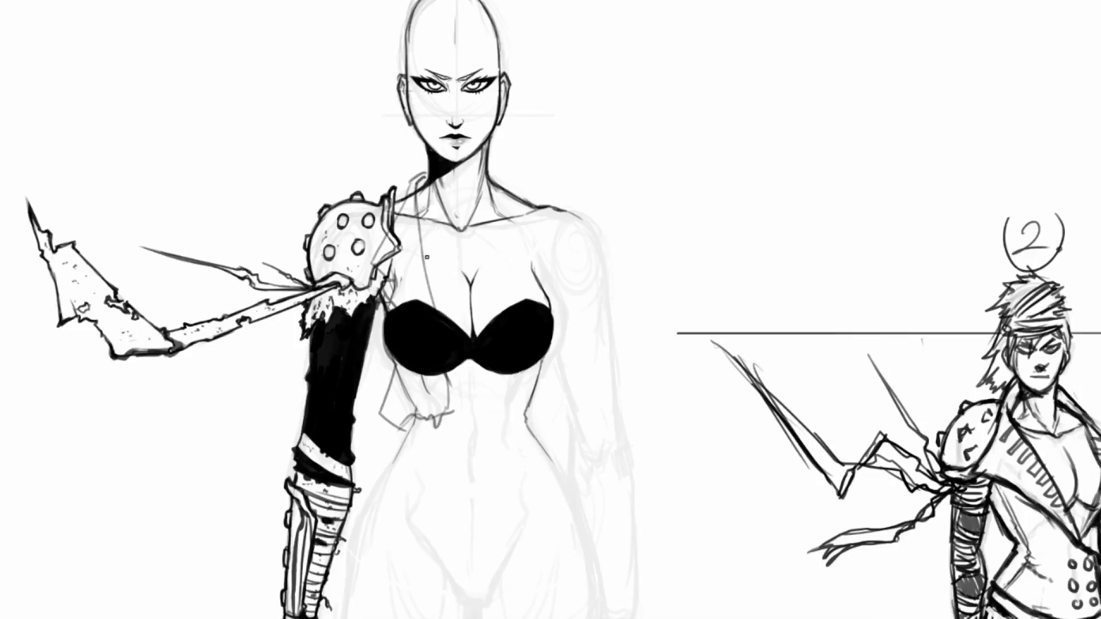
scroll(426, 228, "down", 3)
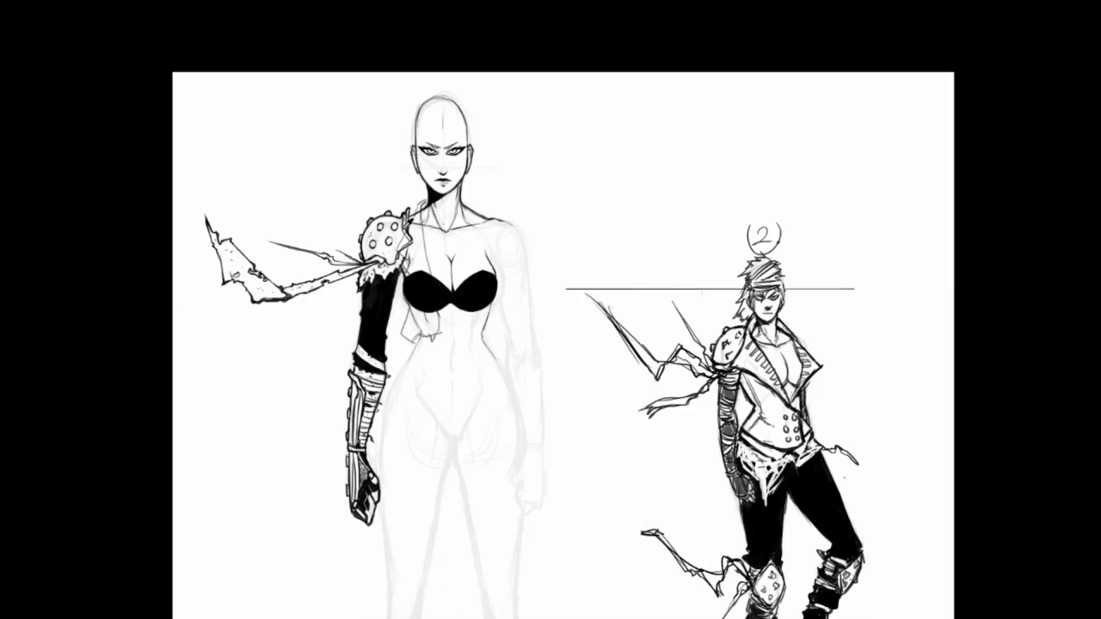
scroll(397, 228, "up", 1)
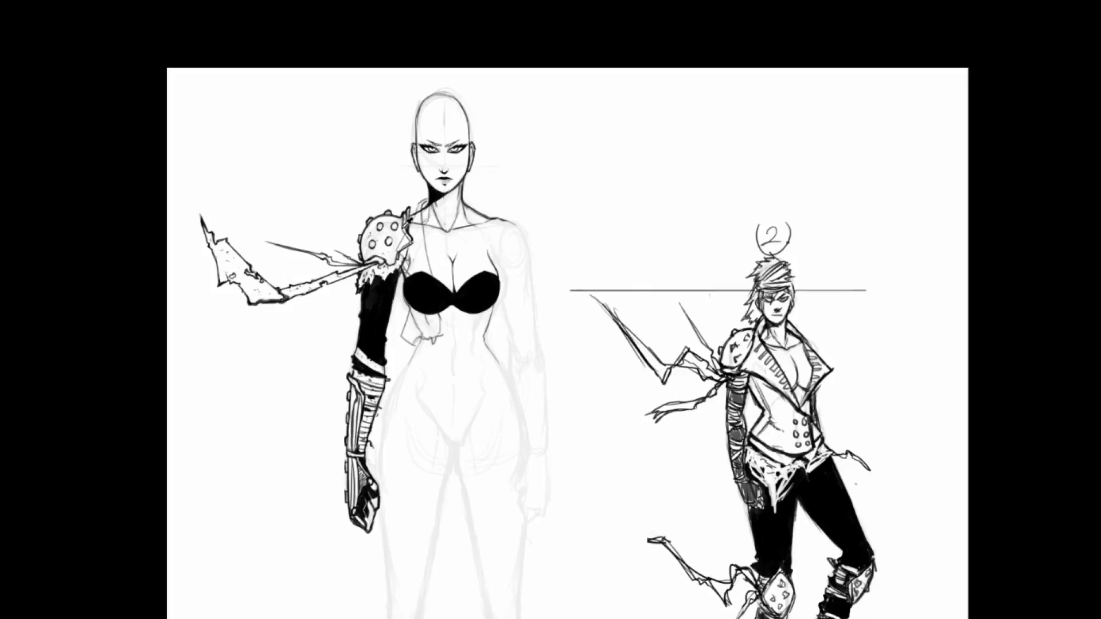
scroll(397, 226, "up", 3)
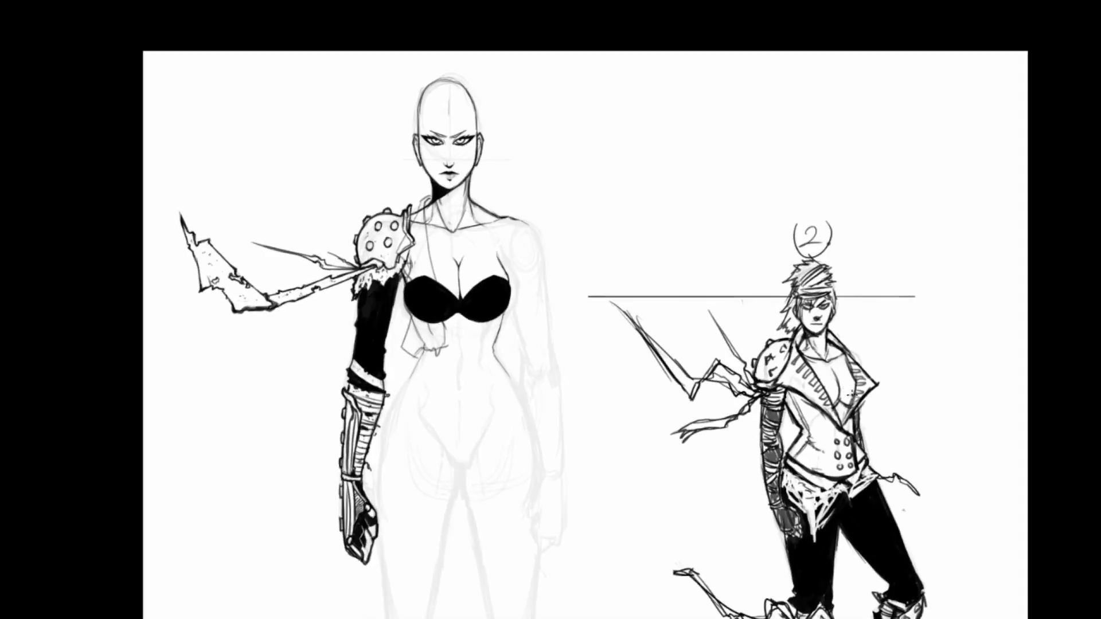
scroll(414, 296, "up", 4)
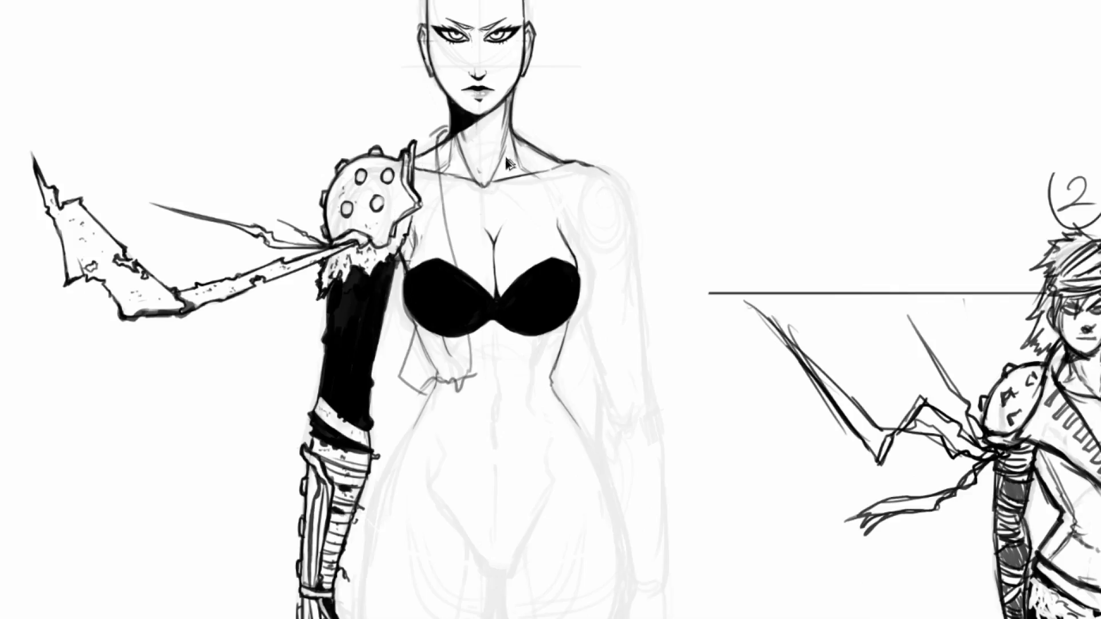
key("ctrl+z")
key("ctrl+z")
key("ctrl+z")
key("ctrl+z")
key("ctrl+z")
key("ctrl+z")
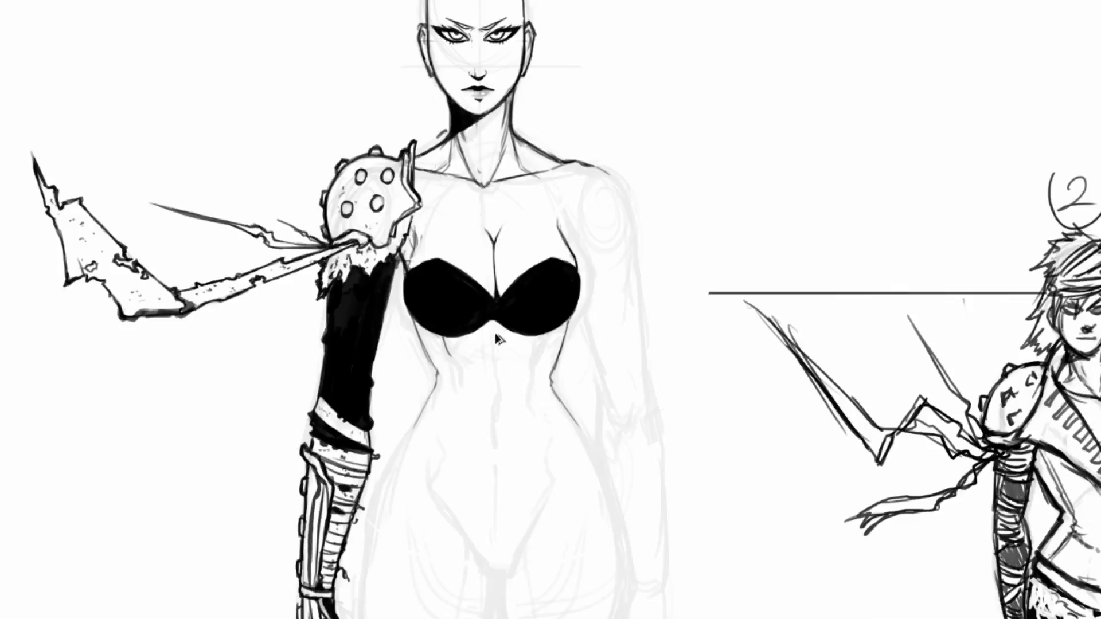
- Ink the vest's side contour along the waist on the armoured side and its pointed lower hem
left_click_drag(412, 316, 434, 363)
mouse_move(414, 317)
left_mouse_down()
mouse_move(436, 371)
mouse_move(422, 409)
mouse_move(453, 456)
left_mouse_up()
mouse_move(420, 416)
left_mouse_down()
mouse_move(473, 472)
mouse_move(498, 436)
mouse_move(476, 465)
left_mouse_up()
key("r")
left_click_drag(459, 423, 534, 177)
mouse_move(512, 138)
left_mouse_down()
mouse_move(519, 179)
mouse_move(529, 145)
mouse_move(445, 206)
mouse_move(531, 396)
left_mouse_up()
key("e")
key("r")
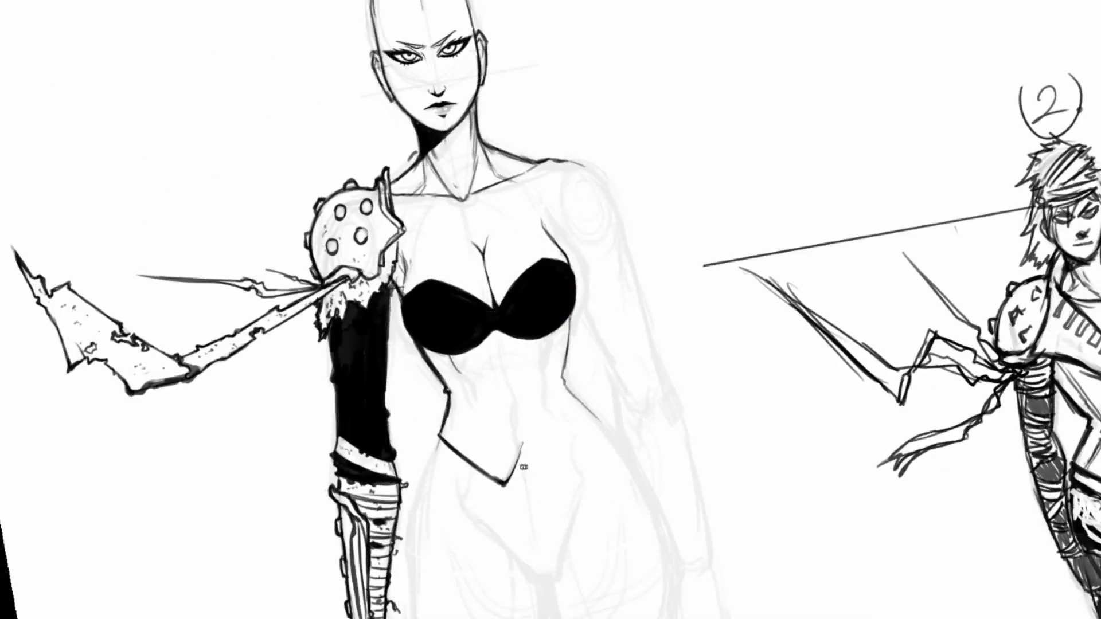
left_click_drag(507, 484, 514, 470)
- Ink the vest's front edge from the pointed hem up to the centre of the bra
key("space")
mouse_move(551, 407)
left_mouse_down()
mouse_move(423, 378)
mouse_move(511, 378)
left_mouse_up()
left_click_drag(472, 438, 492, 386)
mouse_move(492, 386)
left_mouse_down()
mouse_move(479, 376)
mouse_move(472, 317)
left_mouse_up()
key("ctrl+z")
key("ctrl+z")
key("ctrl+z")
key("ctrl+z")
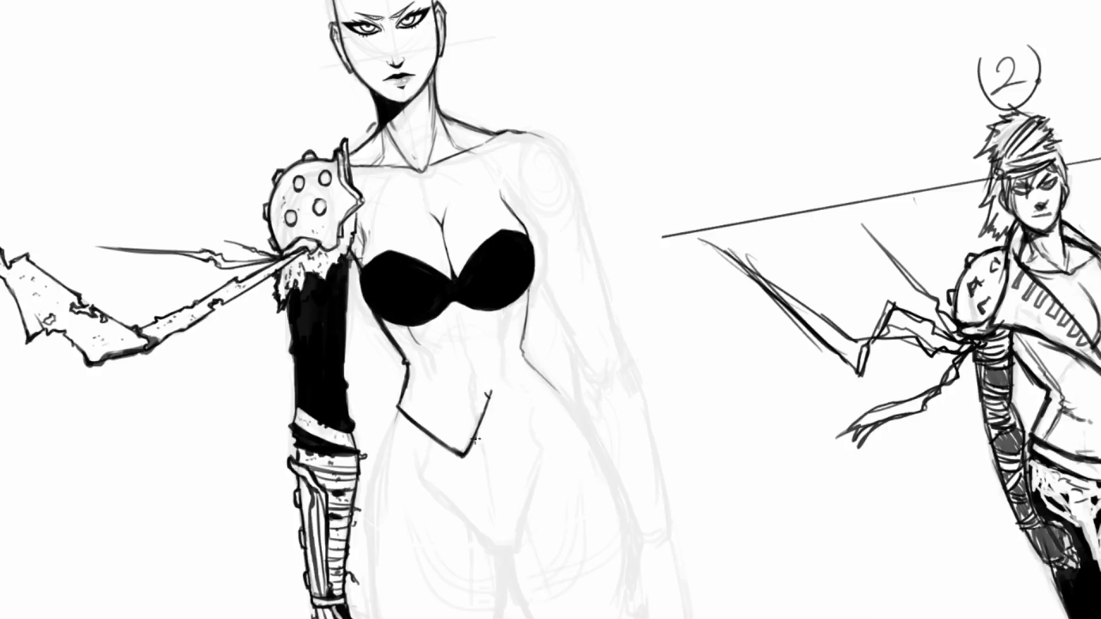
left_click_drag(489, 390, 469, 318)
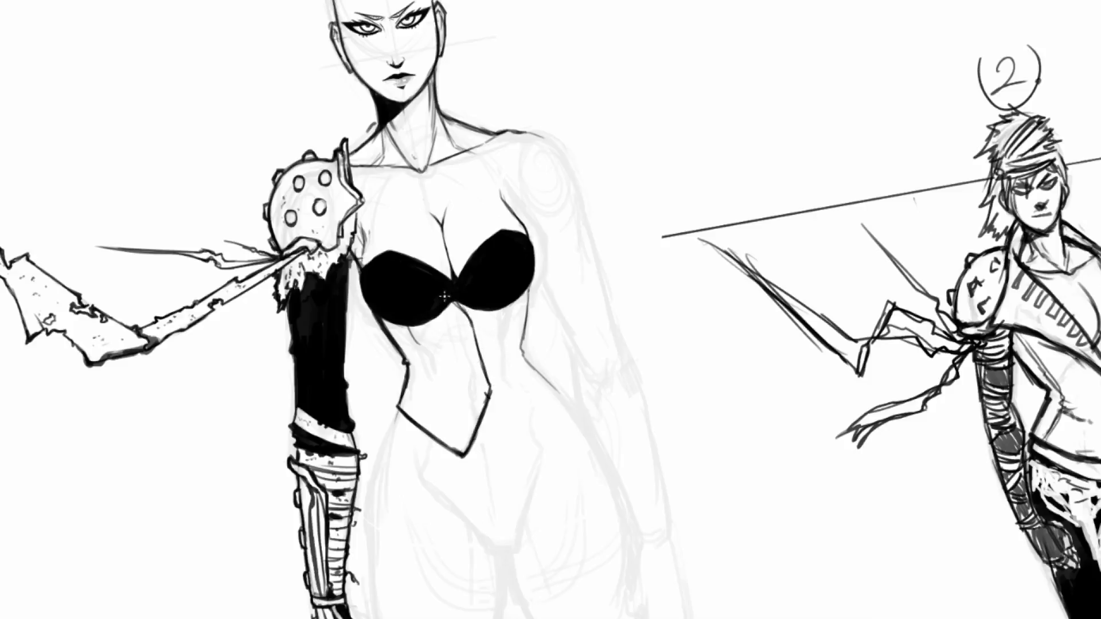
- Erase the black bra cup on the armoured side, leaving a narrow pointed sliver beside the cleavage
left_click_drag(466, 255, 486, 234)
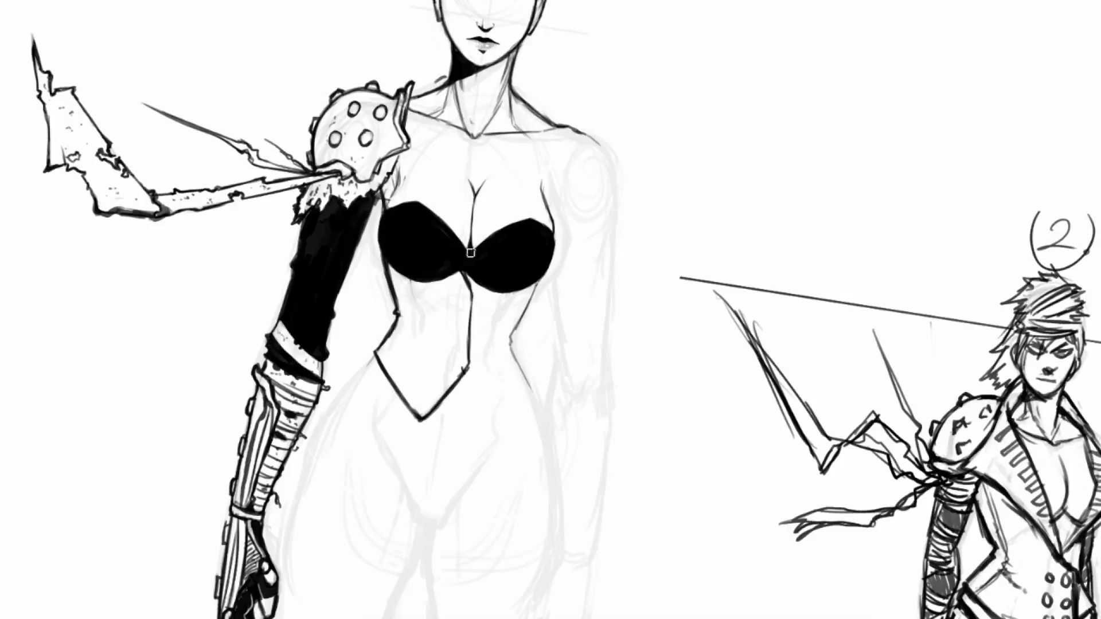
key("r")
mouse_move(490, 255)
left_mouse_down()
mouse_move(425, 226)
mouse_move(376, 280)
left_mouse_up()
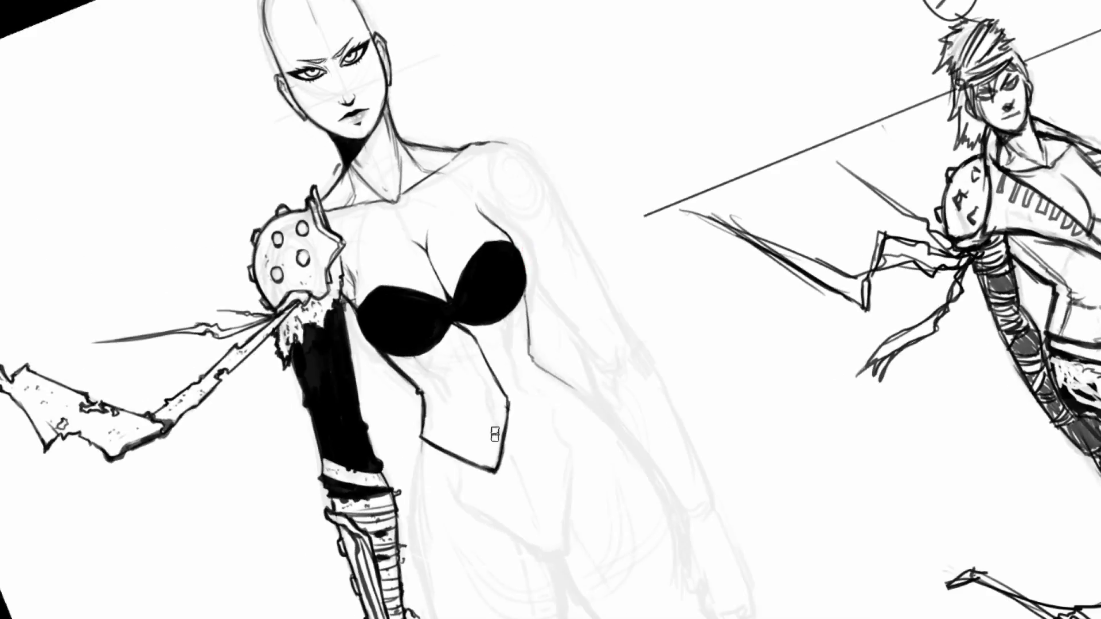
left_click_drag(425, 190, 506, 191)
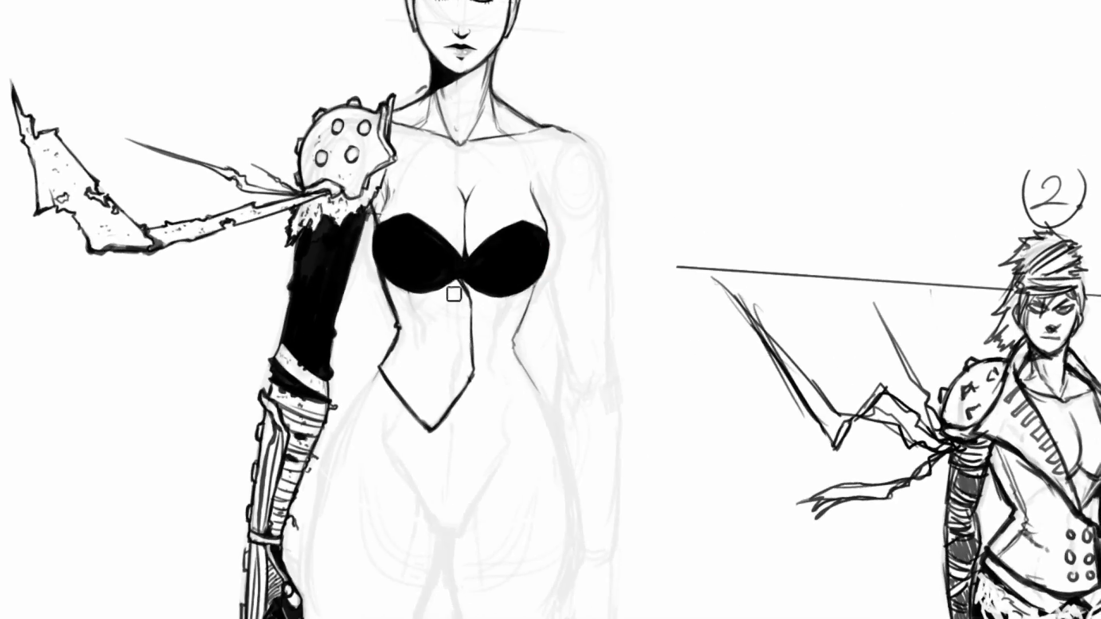
left_click_drag(452, 290, 374, 184)
key("ctrl+z")
left_click_drag(449, 290, 411, 215)
left_click_drag(432, 254, 415, 222)
left_click_drag(451, 291, 404, 203)
mouse_move(416, 298)
left_mouse_down()
mouse_move(393, 207)
mouse_move(399, 259)
mouse_move(394, 269)
mouse_move(396, 220)
mouse_move(383, 260)
mouse_move(396, 250)
mouse_move(414, 157)
left_mouse_up()
key("r")
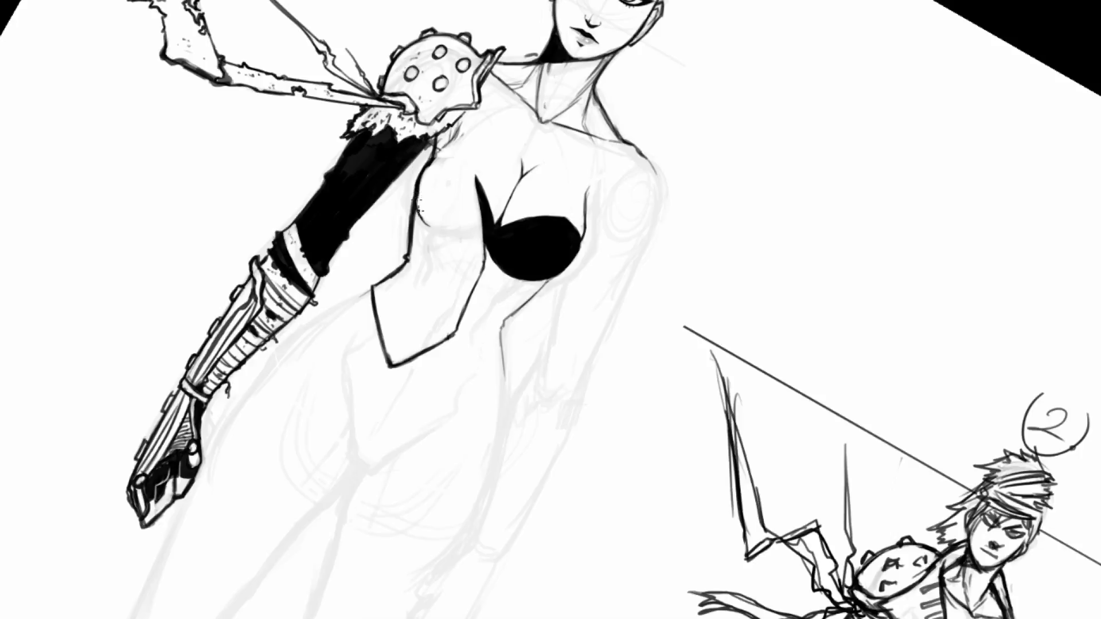
- Clean up the erased cup area and ink the outer and lower chest contour on the armoured side
left_click_drag(420, 206, 450, 235)
key("r")
left_click_drag(508, 193, 375, 261)
left_click_drag(423, 206, 410, 272)
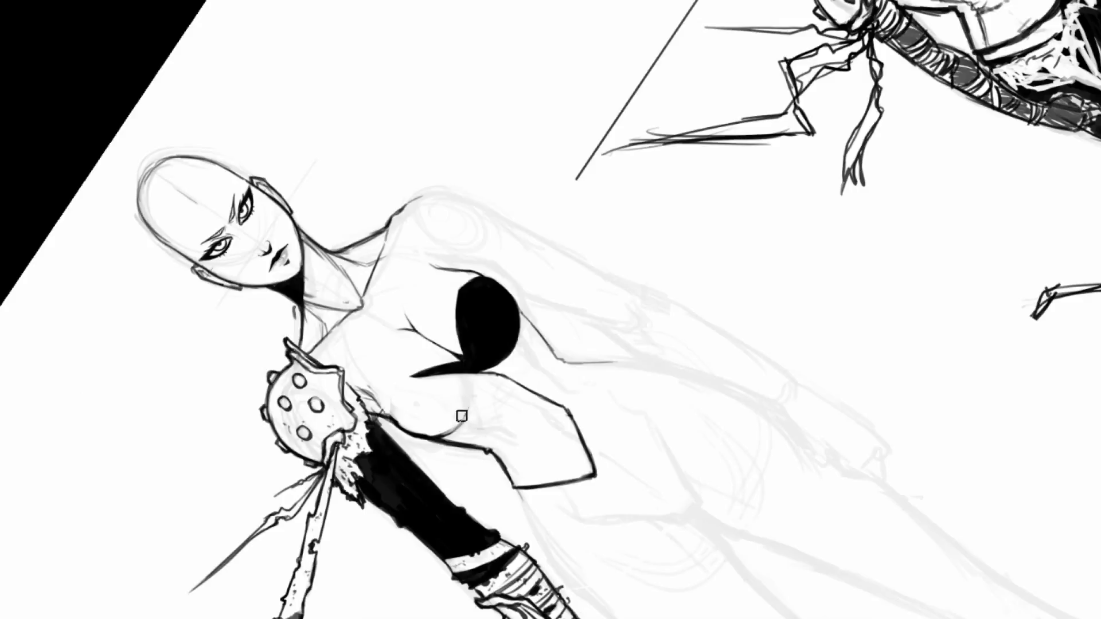
left_click_drag(436, 346, 507, 156)
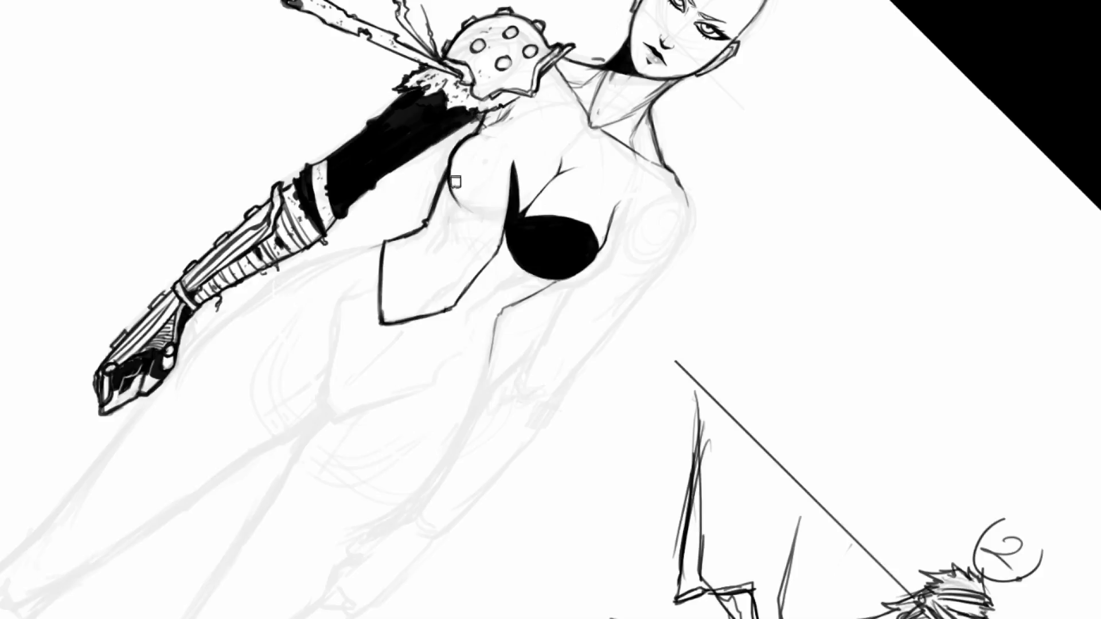
key("r")
mouse_move(497, 138)
left_mouse_down()
mouse_move(407, 227)
mouse_move(423, 271)
left_mouse_up()
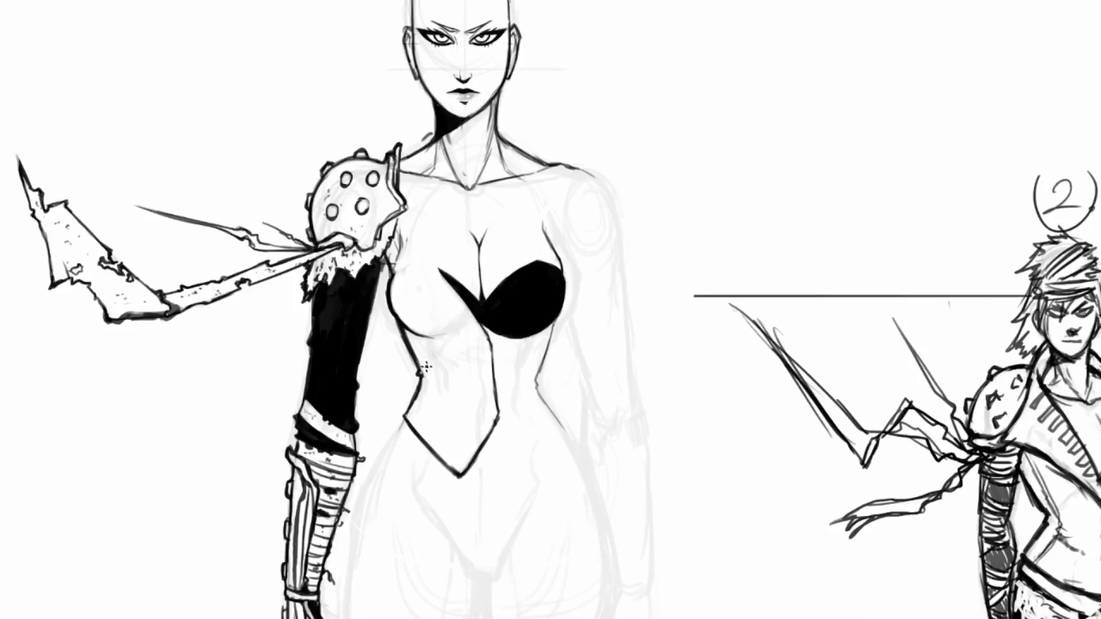
- Draw short crease lines across the vest's waist and a column of four round buttons along its front edge
left_click_drag(426, 366, 441, 366)
mouse_move(428, 373)
left_mouse_down()
mouse_move(460, 378)
mouse_move(441, 424)
left_mouse_up()
left_click_drag(483, 348, 446, 351)
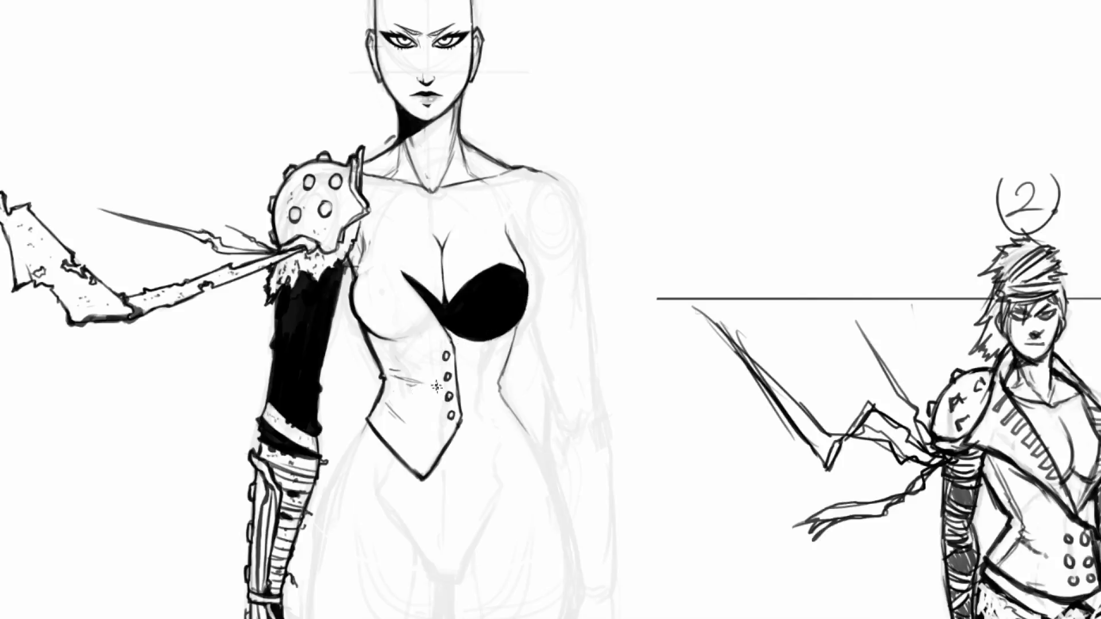
- Select the buttons with the vest's front edge and move them outward, away from the armoured arm, using Free Transform
mouse_move(446, 341)
left_mouse_down()
mouse_move(449, 429)
mouse_move(479, 404)
mouse_move(454, 343)
mouse_move(470, 384)
left_mouse_up()
key("ctrl+t")
left_click_drag(528, 254, 542, 252)
key("Return")
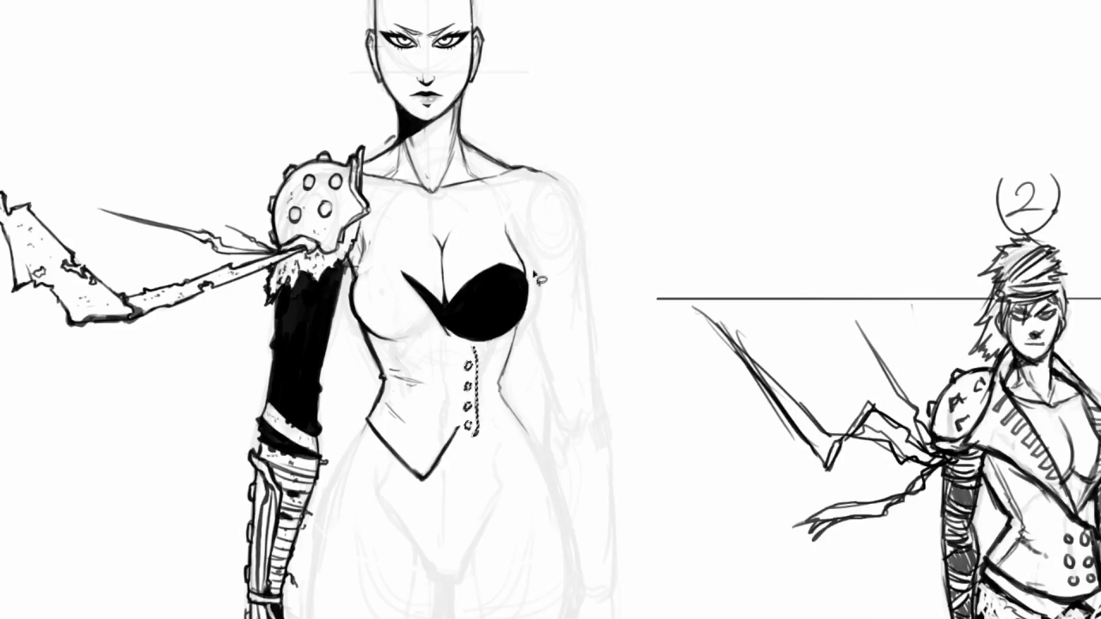
- Reposition and rotate the short hem segment to meet the front edge, and ink the missing line above the buttons
mouse_move(423, 466)
left_mouse_down()
mouse_move(424, 484)
mouse_move(463, 440)
mouse_move(432, 424)
mouse_move(429, 444)
left_mouse_up()
key("ctrl+t")
left_click_drag(539, 251, 582, 309)
left_click_drag(459, 460, 485, 422)
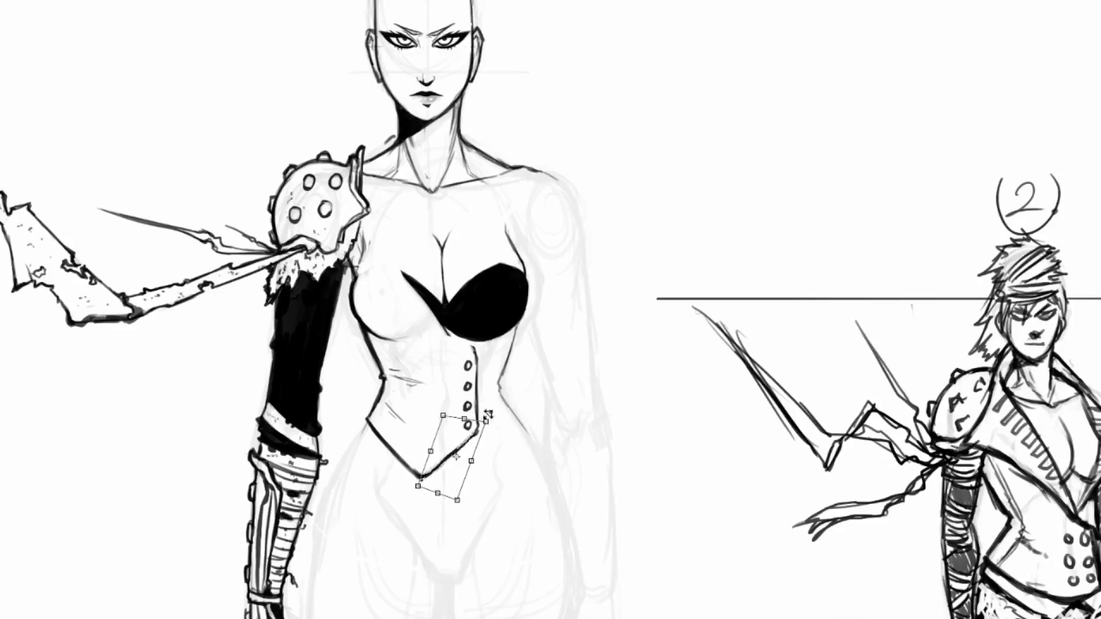
key("Return")
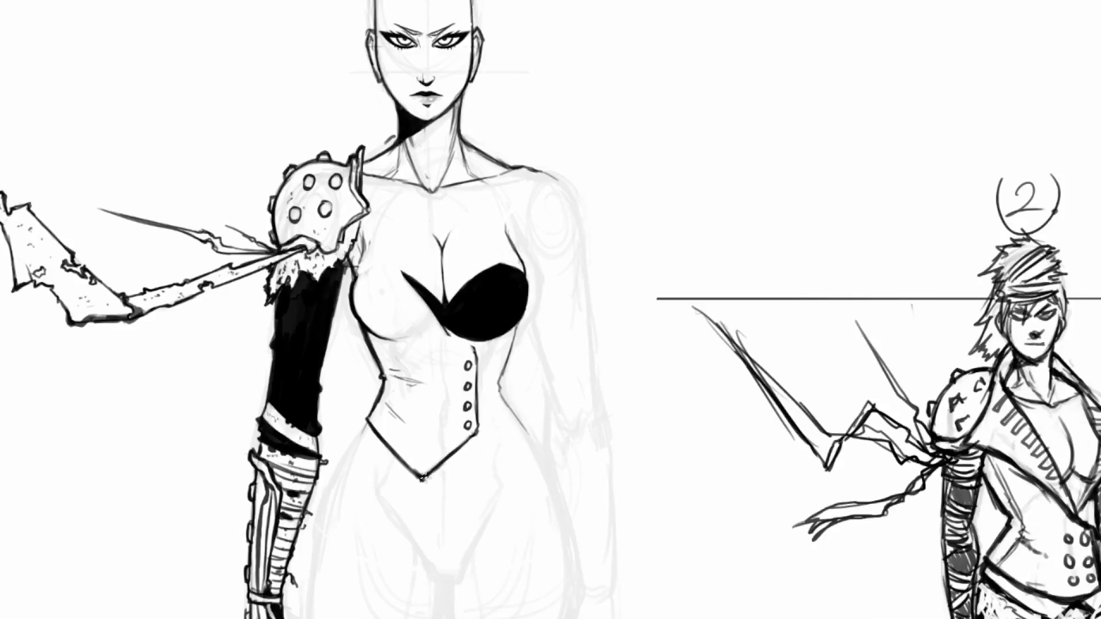
left_click_drag(425, 478, 438, 468)
left_click_drag(456, 342, 483, 380)
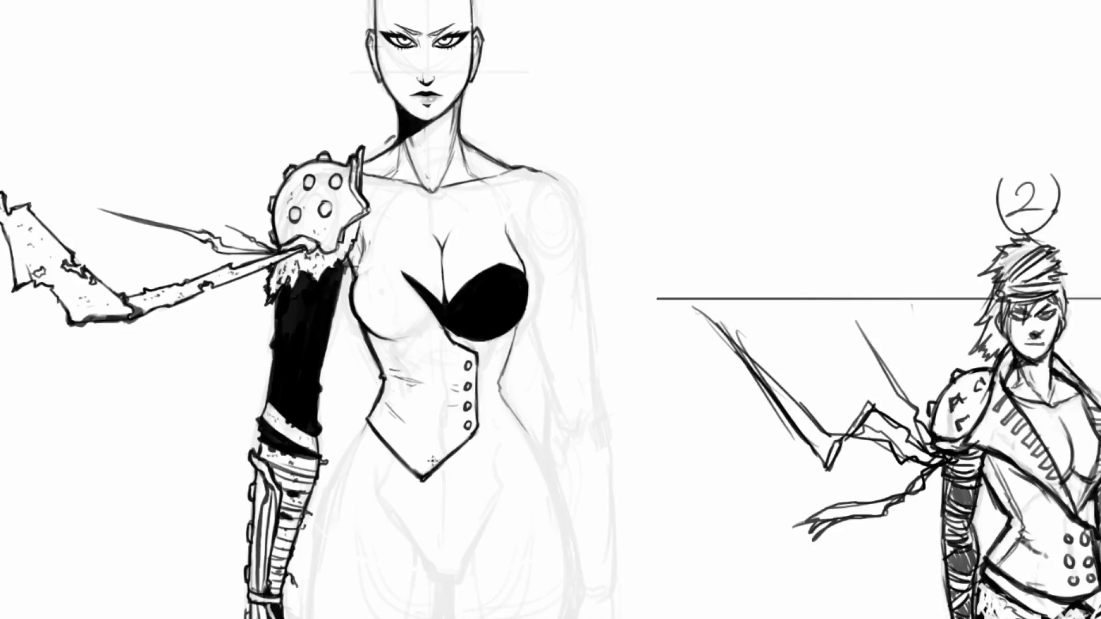
- Reduce the other black bra cup to a matching pointed sliver and darken the chest's outer contour on that side
left_click_drag(516, 291, 556, 325)
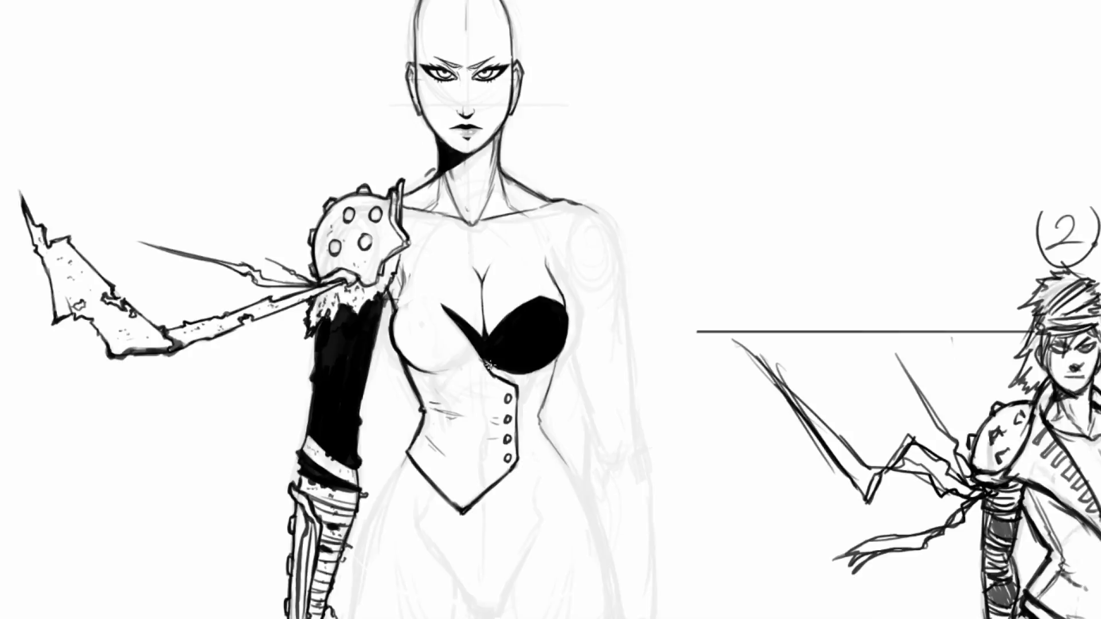
left_click_drag(491, 368, 526, 300)
mouse_move(497, 356)
left_mouse_down()
mouse_move(497, 370)
mouse_move(526, 304)
mouse_move(513, 363)
mouse_move(533, 291)
mouse_move(515, 343)
mouse_move(533, 367)
mouse_move(539, 298)
mouse_move(559, 310)
mouse_move(562, 333)
mouse_move(544, 356)
left_mouse_up()
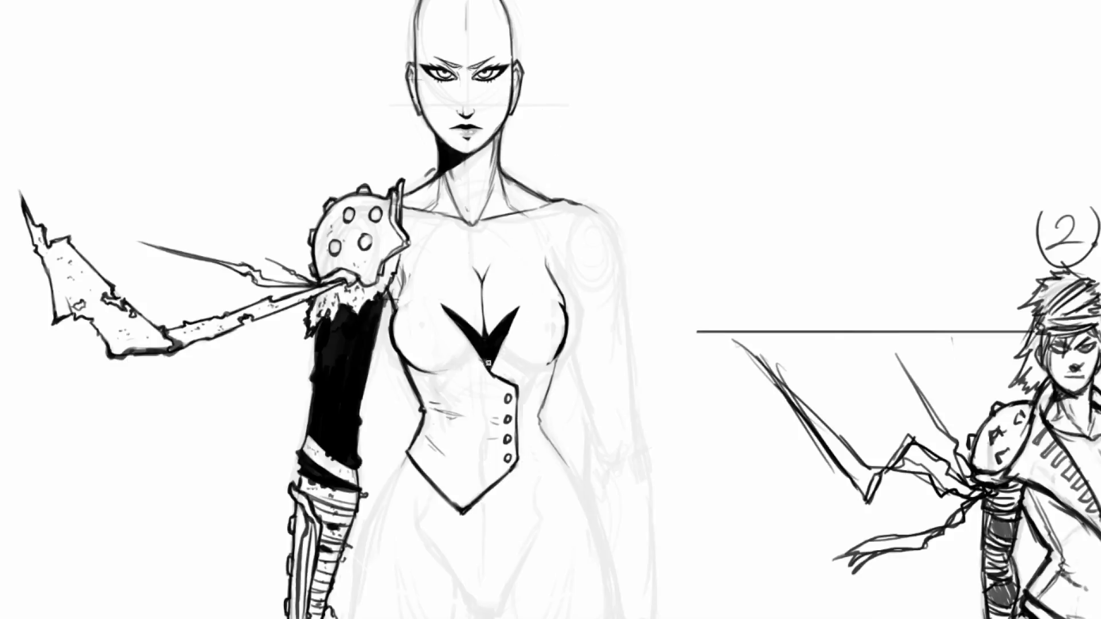
- Ink the vest's curved neckline edge from the collar at the neck down to the black V at the chest
key("r")
left_click_drag(494, 261, 420, 203)
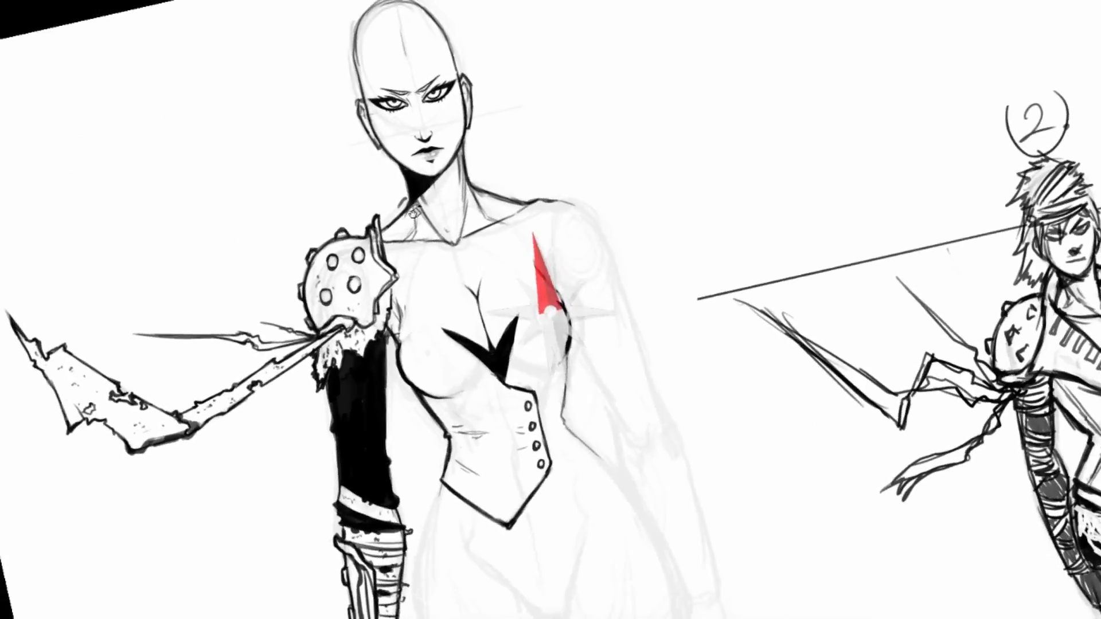
key("space")
mouse_move(506, 214)
left_mouse_down()
mouse_move(429, 223)
mouse_move(442, 238)
left_mouse_up()
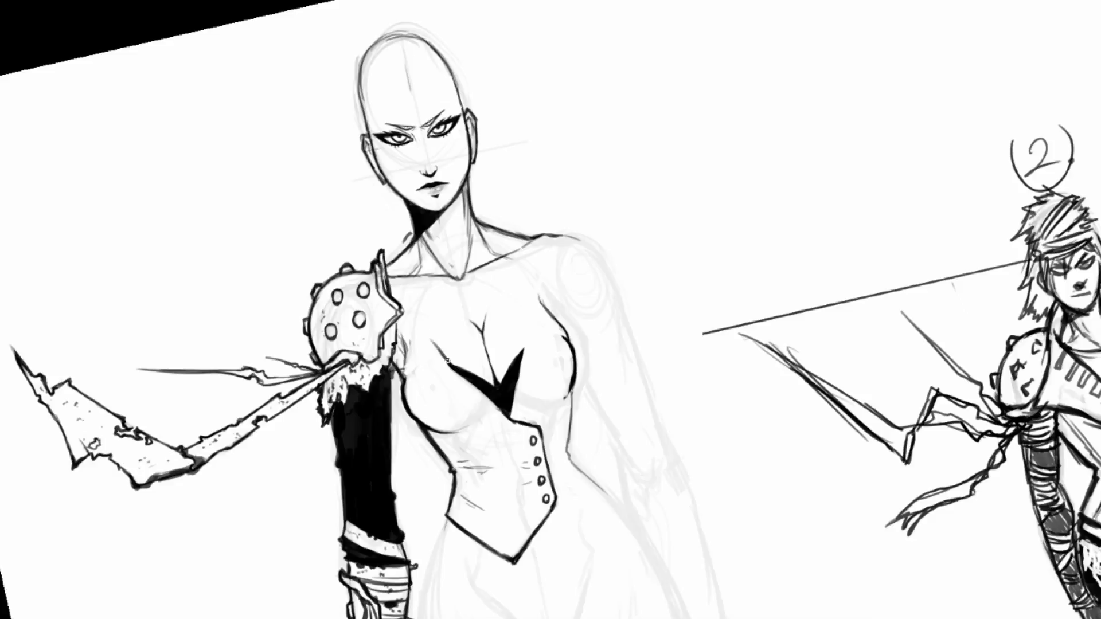
mouse_move(417, 318)
left_mouse_down()
mouse_move(401, 243)
mouse_move(414, 315)
mouse_move(449, 361)
left_mouse_up()
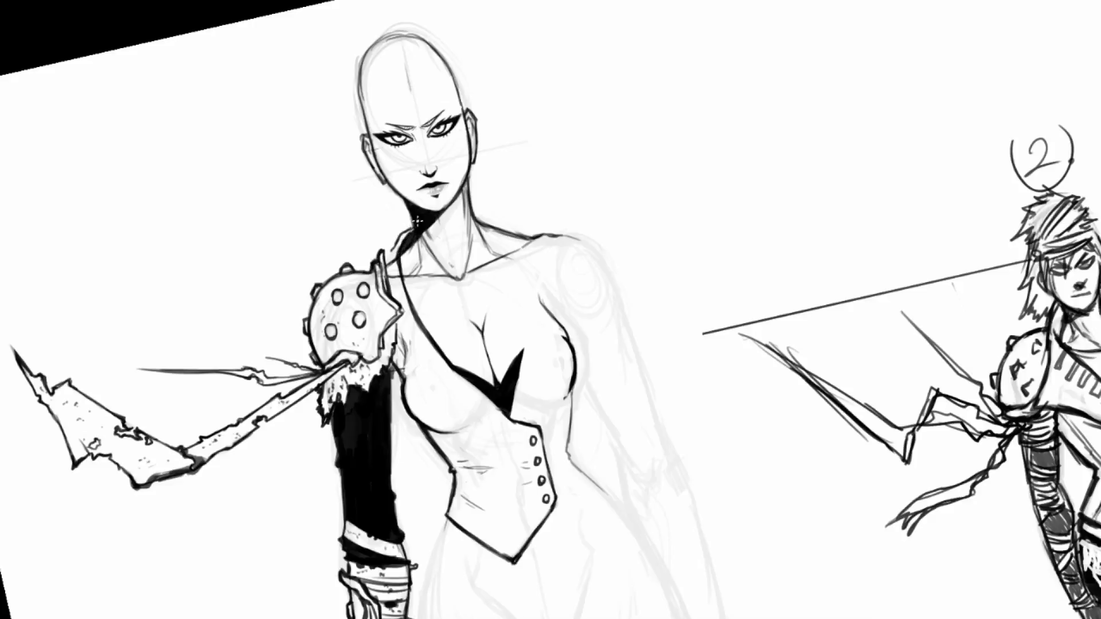
- Ink the lapel's lower edge from the armpit to the front closure and add small crease marks across the chest
key("r")
left_click_drag(444, 234, 475, 197)
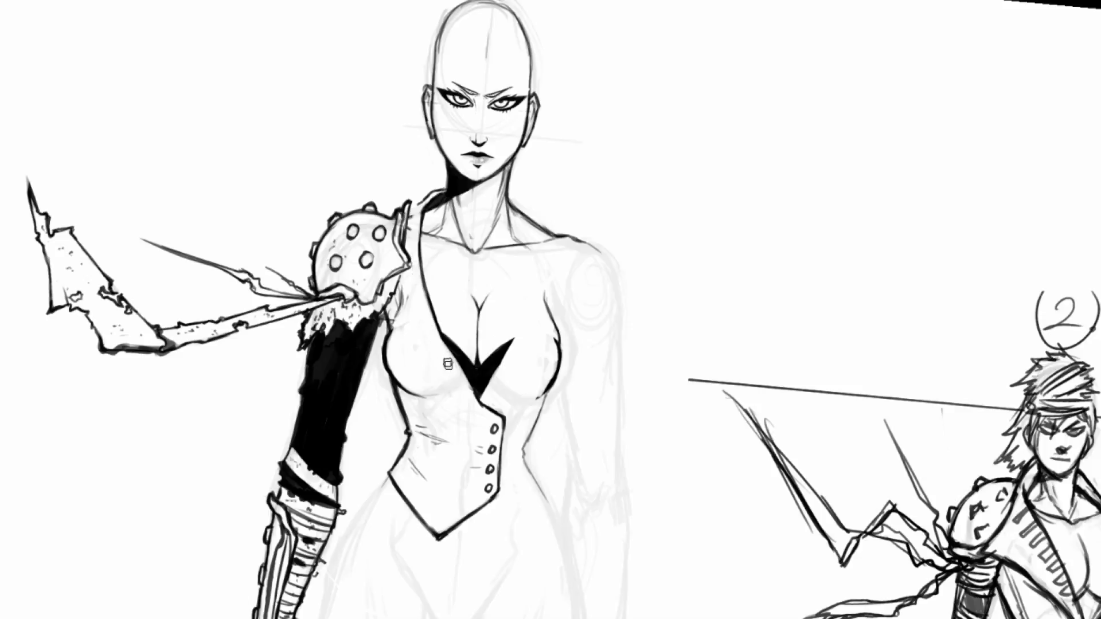
key("r")
left_click_drag(457, 272, 482, 236)
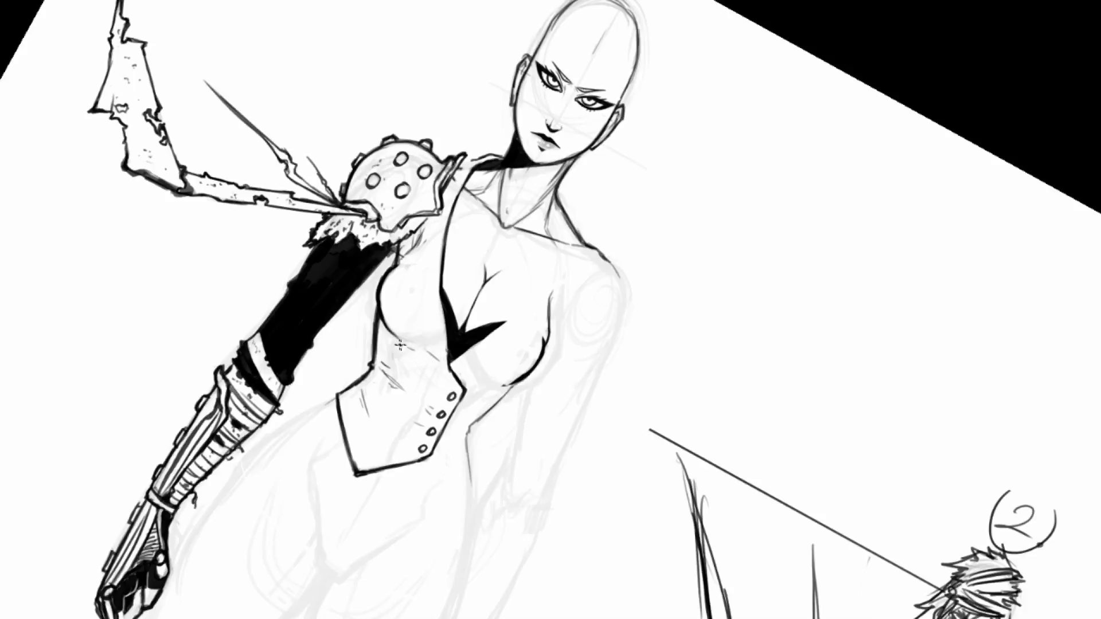
left_click_drag(396, 316, 406, 313)
left_click_drag(399, 320, 408, 318)
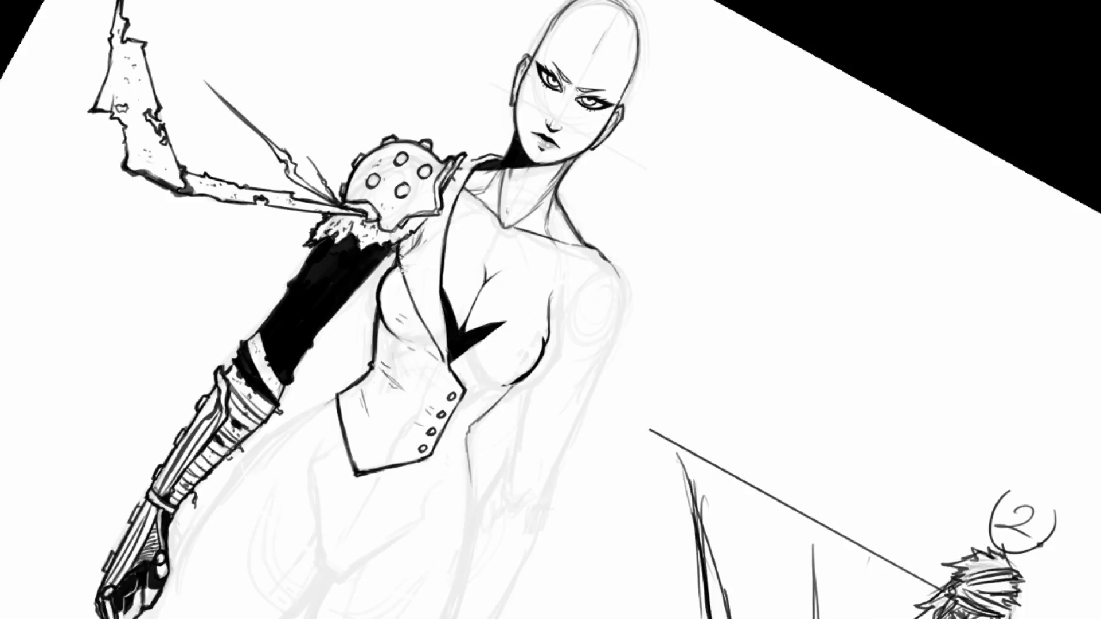
left_click_drag(407, 299, 440, 348)
key("r")
left_click_drag(419, 274, 445, 332)
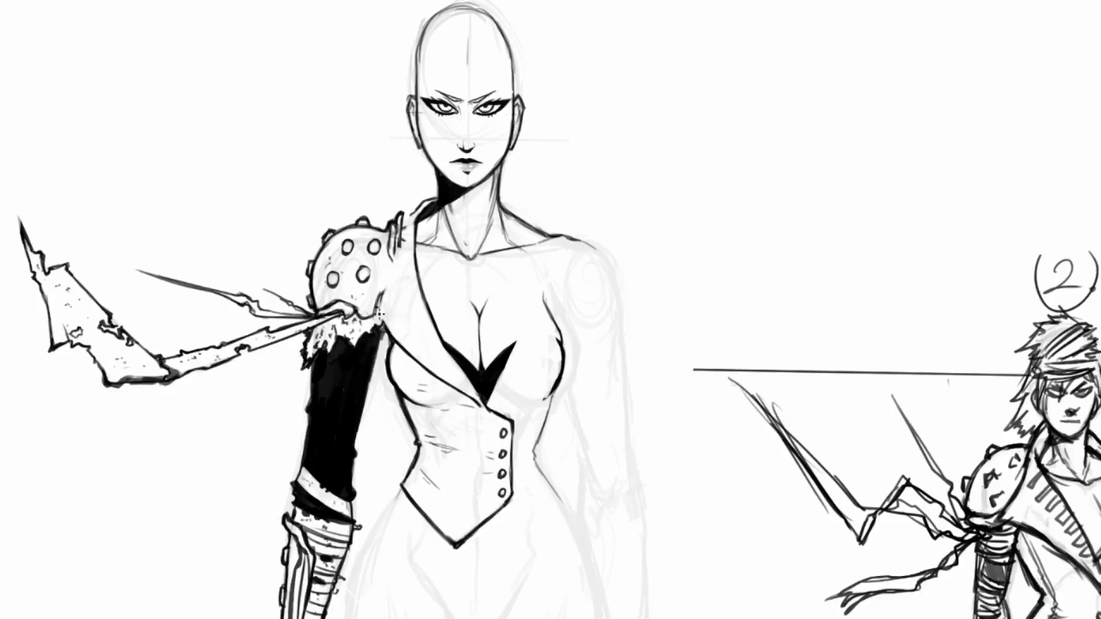
- Ink the lapel's outer edge from the collar at the neck down to the lower edge of the shoulder guard
mouse_move(389, 282)
left_mouse_down()
mouse_move(384, 265)
mouse_move(402, 231)
left_mouse_up()
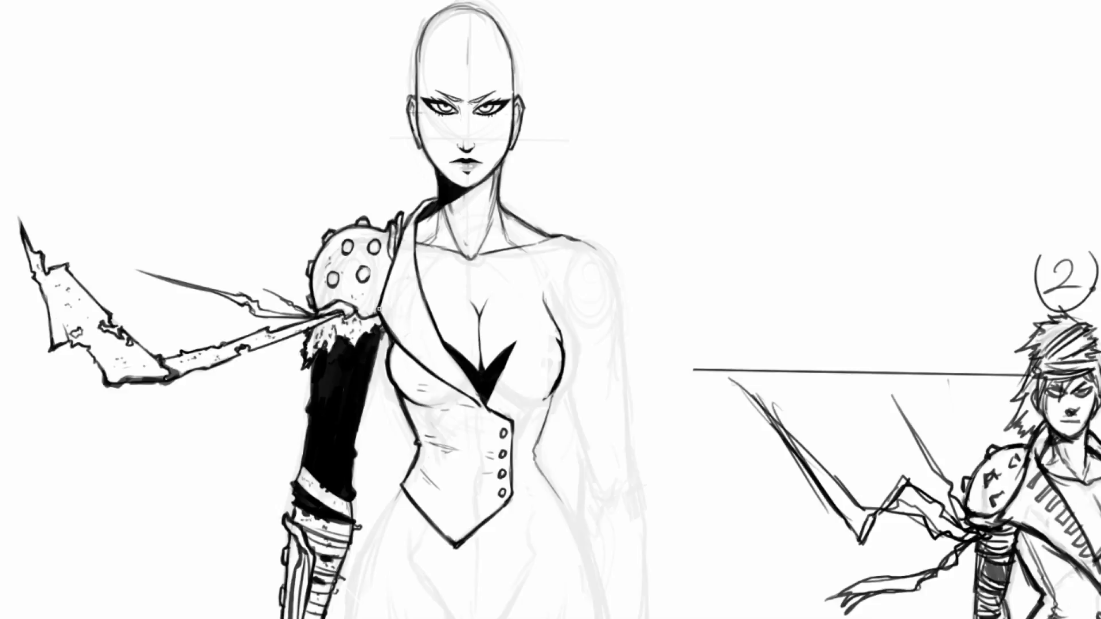
left_click_drag(391, 250, 378, 302)
mouse_move(397, 251)
left_mouse_down()
mouse_move(379, 301)
mouse_move(386, 282)
left_mouse_up()
key("r")
left_click_drag(590, 157, 603, 170)
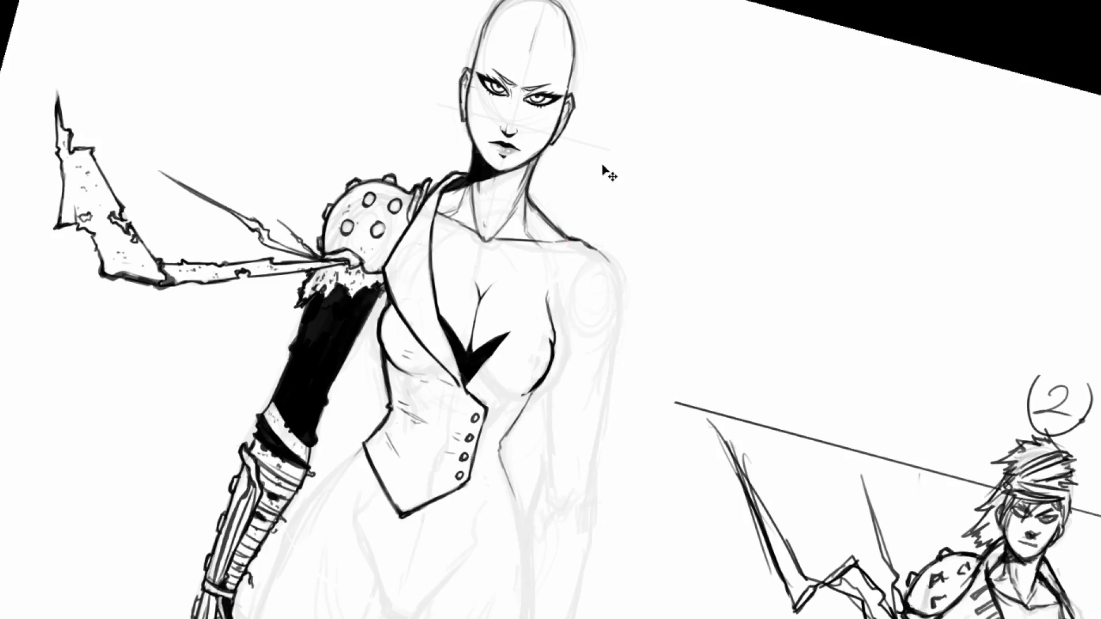
key("r")
mouse_move(688, 242)
left_mouse_down()
mouse_move(667, 230)
mouse_move(662, 208)
mouse_move(678, 217)
mouse_move(617, 206)
mouse_move(675, 177)
left_mouse_up()
key("space")
key("space")
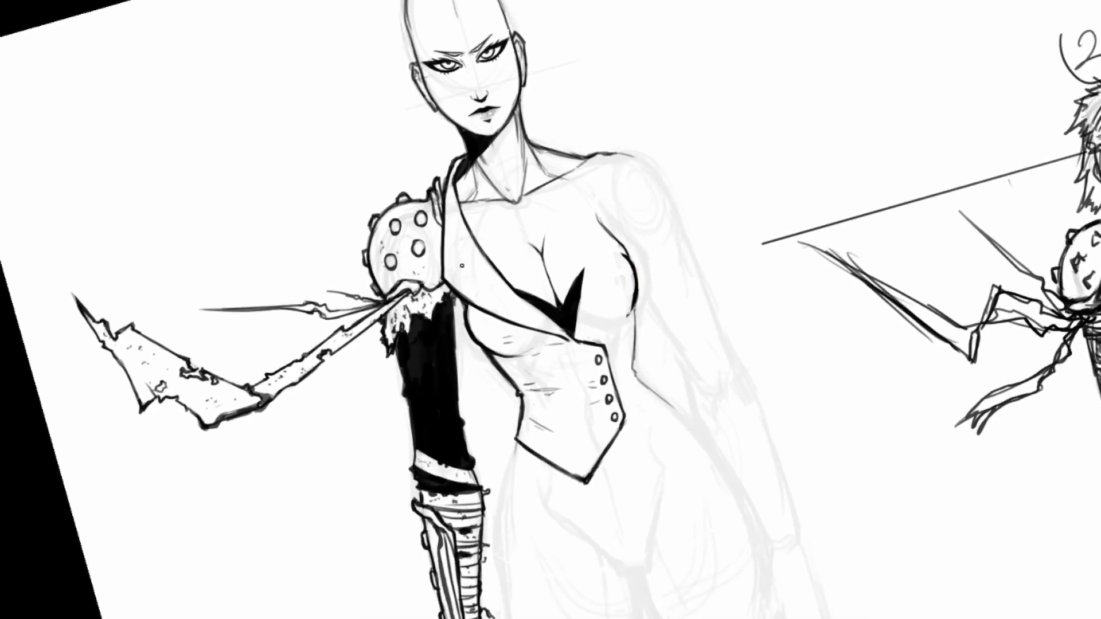
- Extend the lapel into a pointed corner overlapping the shoulder guard and the top of the black sleeve
mouse_move(441, 220)
left_mouse_down()
mouse_move(424, 293)
mouse_move(482, 212)
mouse_move(514, 277)
left_mouse_up()
key("r")
left_click_drag(476, 209, 509, 266)
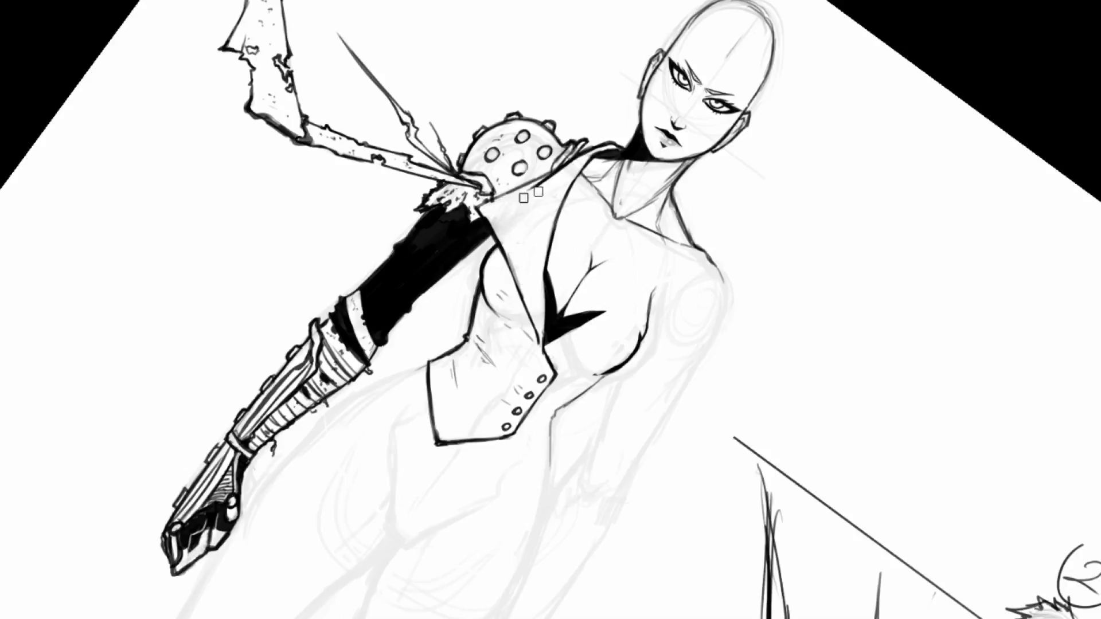
mouse_move(523, 204)
left_mouse_down()
mouse_move(462, 246)
mouse_move(491, 199)
mouse_move(502, 251)
mouse_move(439, 265)
mouse_move(434, 279)
mouse_move(439, 250)
left_mouse_up()
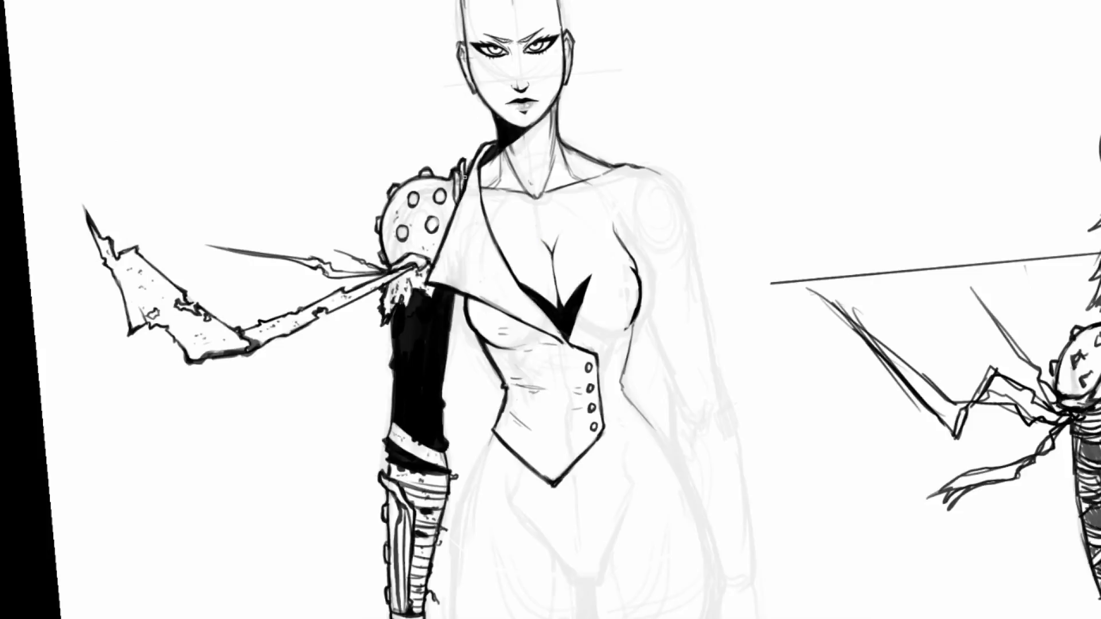
left_click_drag(502, 204, 503, 290)
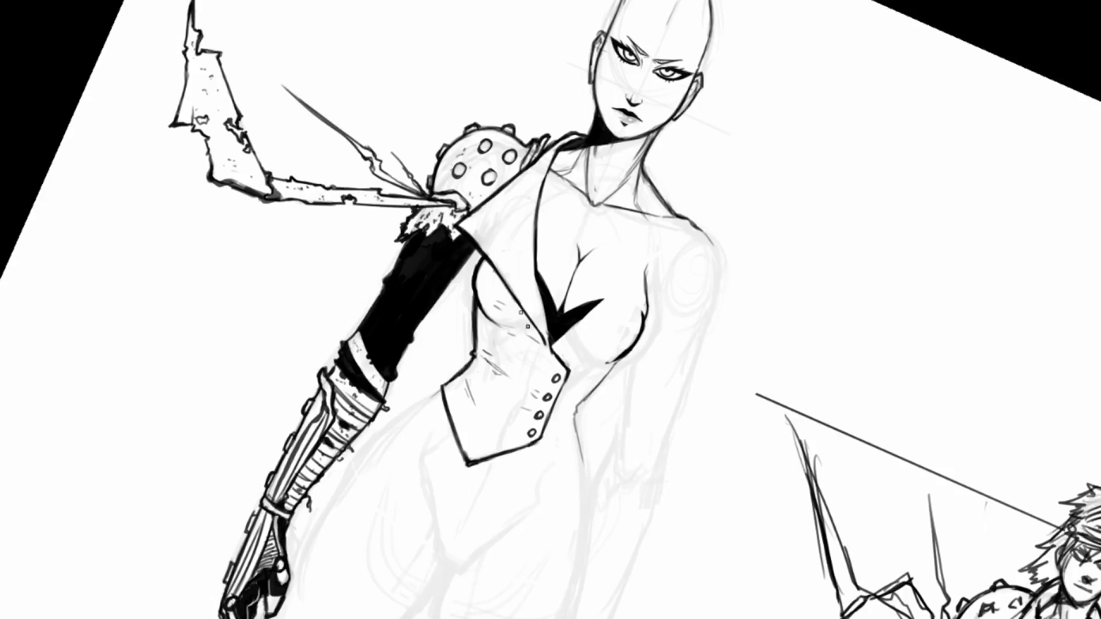
- Refine the lapel's lower edge where it runs over the bust toward the front closure
left_click_drag(526, 313, 532, 322)
key("r")
mouse_move(663, 231)
left_mouse_down()
mouse_move(586, 198)
mouse_move(652, 224)
mouse_move(628, 275)
mouse_move(505, 261)
left_mouse_up()
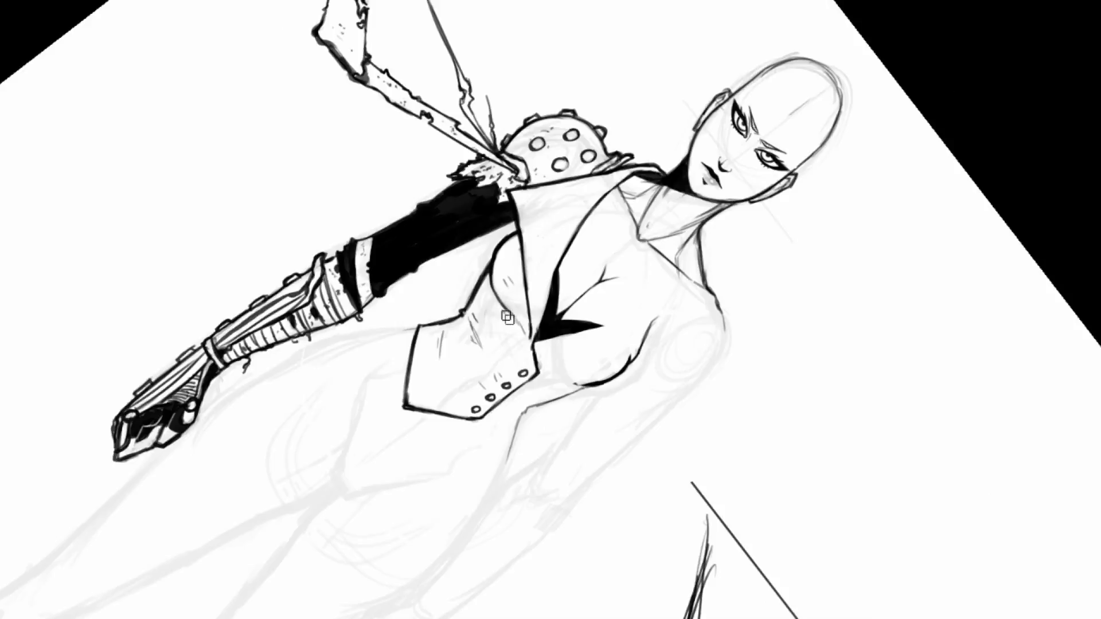
key("r")
left_click_drag(608, 252, 524, 244)
key("r")
left_click_drag(672, 239, 632, 220)
key("space")
left_click_drag(596, 276, 592, 306)
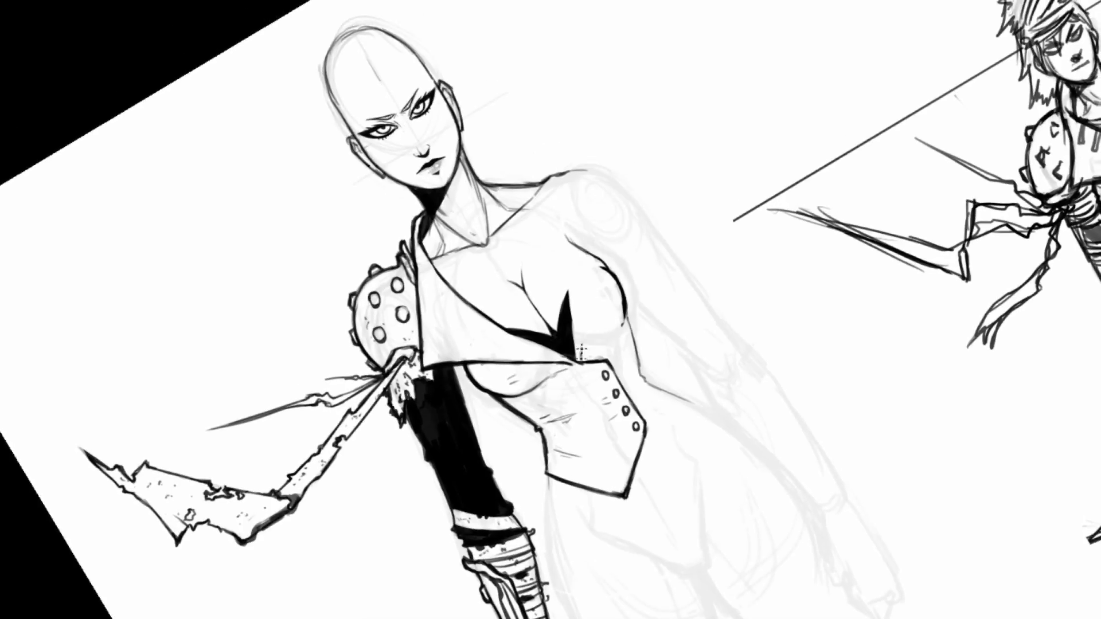
left_click_drag(580, 357, 610, 272)
key("r")
left_click_drag(623, 154, 676, 220)
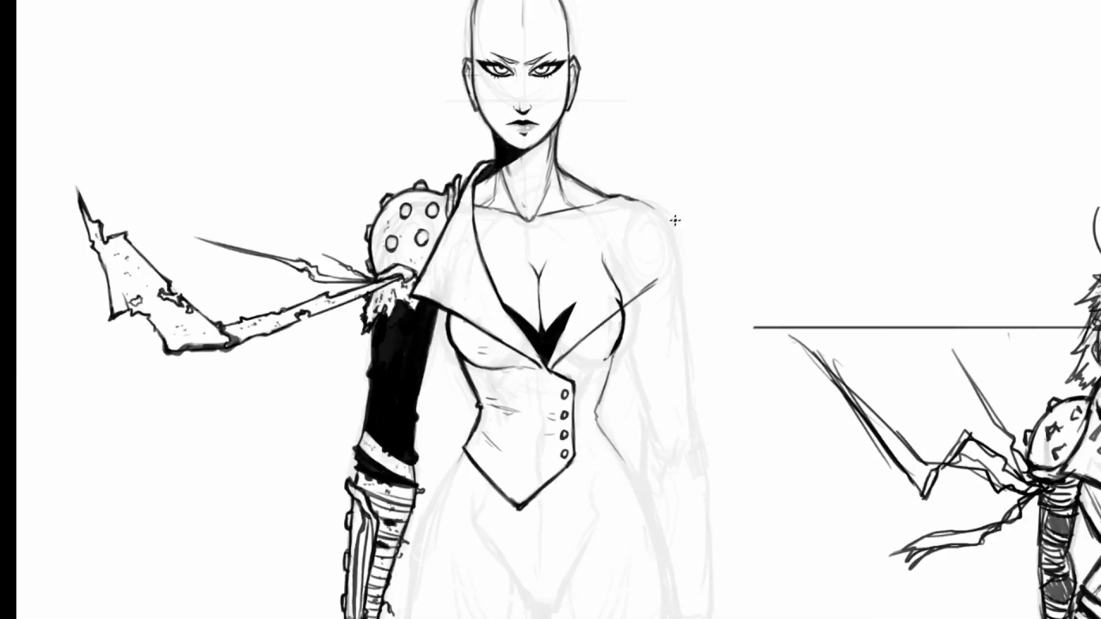
key("ctrl+z")
left_click_drag(411, 294, 668, 308)
key("ctrl+z")
- Ink the opposite lapel's lower edge from the front closure out past the bust, and erase the bust contour above it
key("r")
left_click_drag(686, 236, 619, 243)
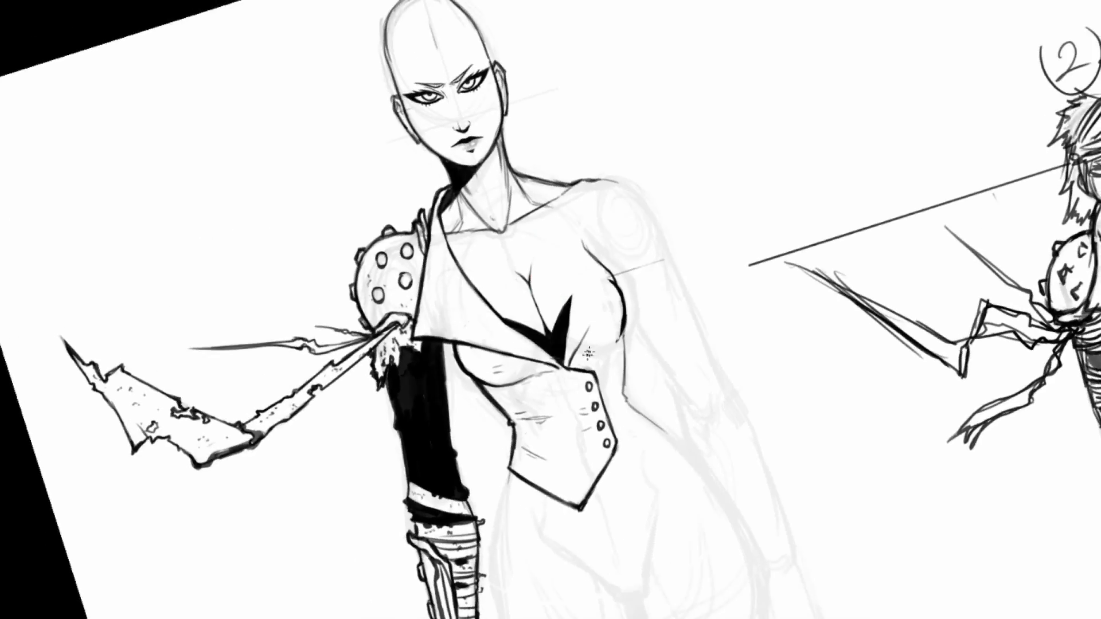
mouse_move(567, 365)
left_mouse_down()
mouse_move(625, 271)
mouse_move(579, 342)
left_mouse_up()
mouse_move(607, 295)
left_mouse_down()
mouse_move(569, 359)
mouse_move(616, 271)
mouse_move(608, 284)
mouse_move(617, 241)
mouse_move(593, 263)
left_mouse_up()
key("e")
mouse_move(593, 264)
left_mouse_down()
mouse_move(600, 235)
mouse_move(582, 228)
left_mouse_up()
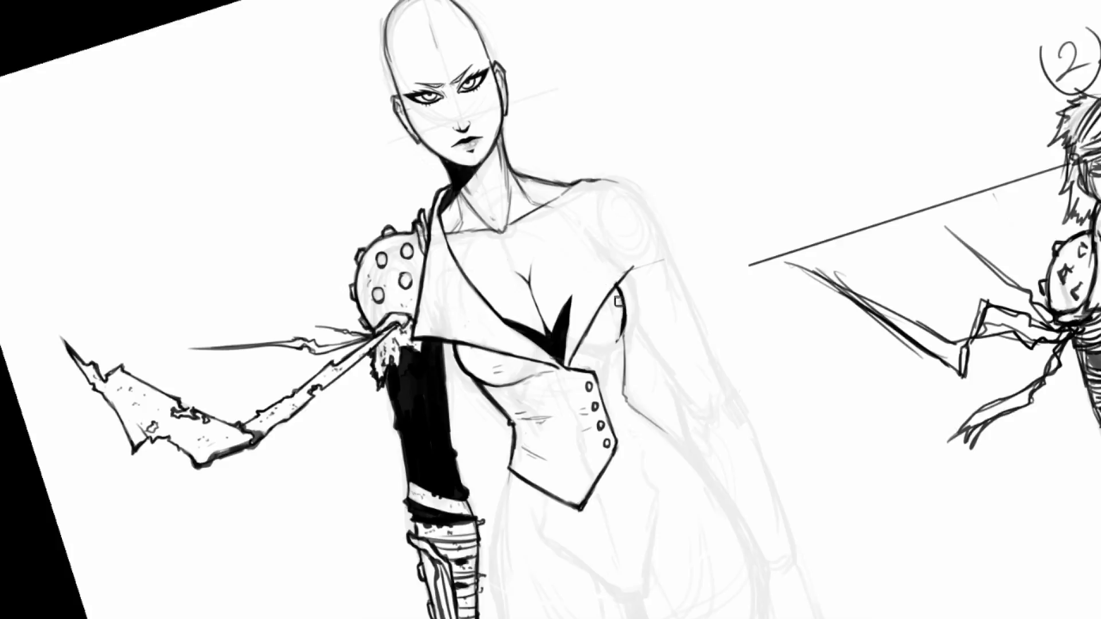
mouse_move(619, 310)
left_mouse_down()
mouse_move(618, 296)
mouse_move(625, 314)
left_mouse_up()
- Ink the bust curve beneath the opposite lapel and the vest's side contour down to the waist, with small creases
key("b")
key("r")
mouse_move(623, 258)
left_mouse_down()
mouse_move(663, 302)
mouse_move(546, 396)
left_mouse_up()
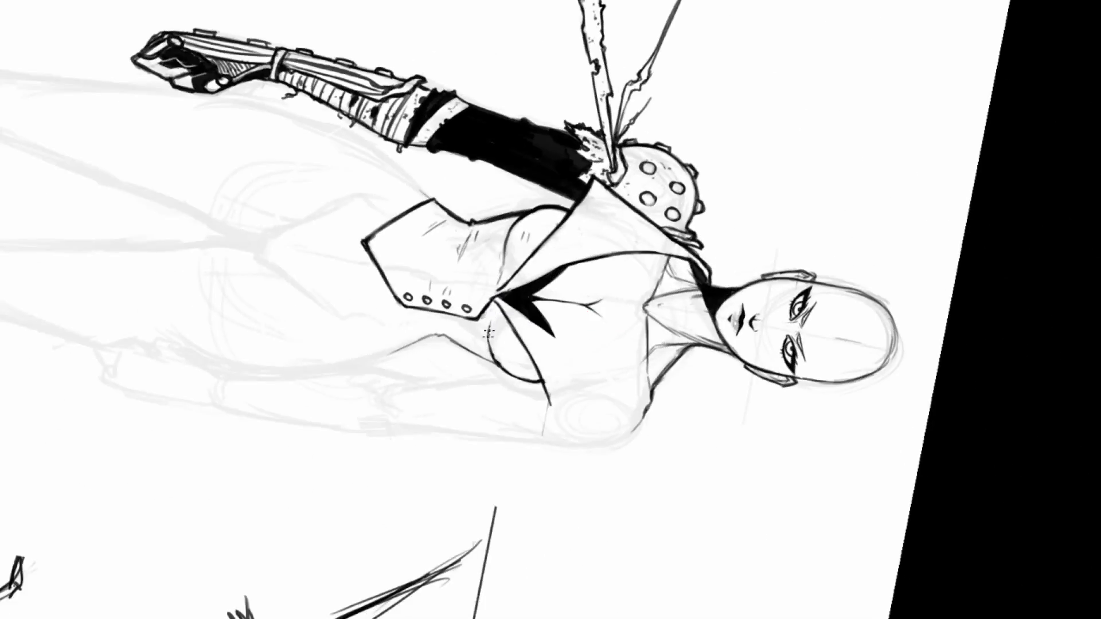
key("r")
left_click_drag(468, 317, 642, 344)
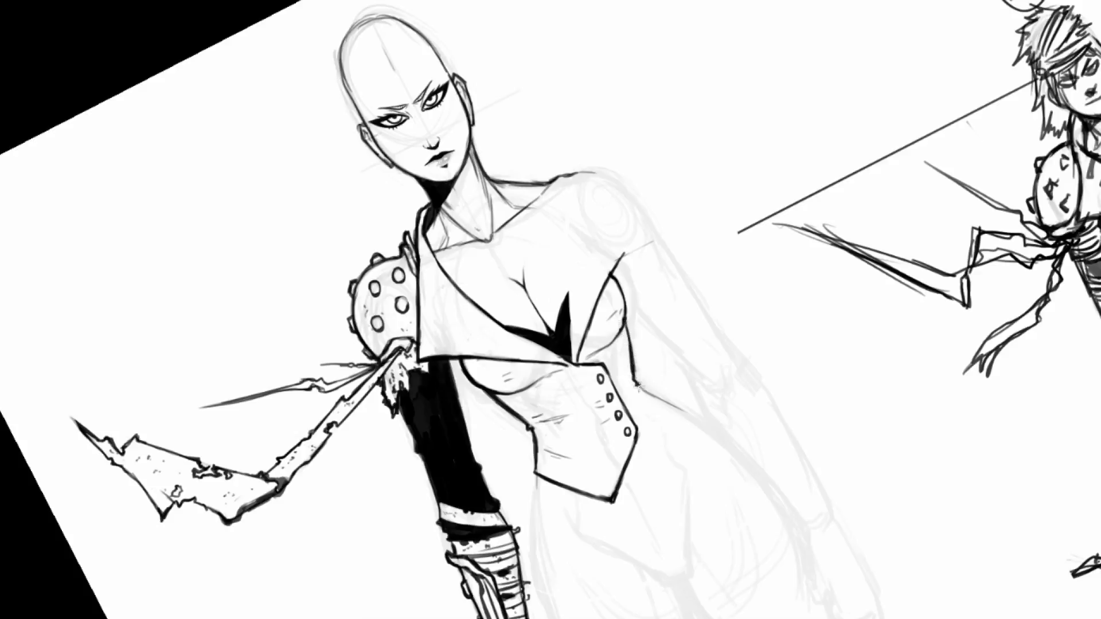
key("r")
left_click_drag(639, 318, 632, 347)
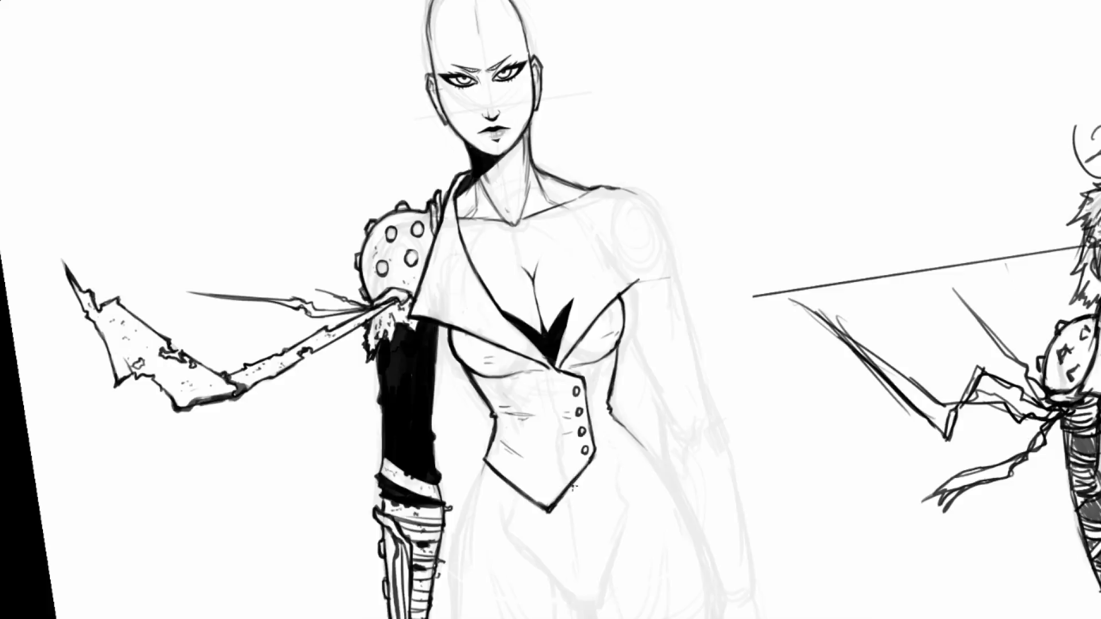
- Ink the vest's second front flap below the waist, ending in a point behind the buttoned panel
left_click_drag(574, 486, 591, 497)
mouse_move(602, 493)
left_mouse_down()
mouse_move(627, 437)
mouse_move(600, 489)
left_mouse_up()
left_click_drag(678, 231, 671, 196)
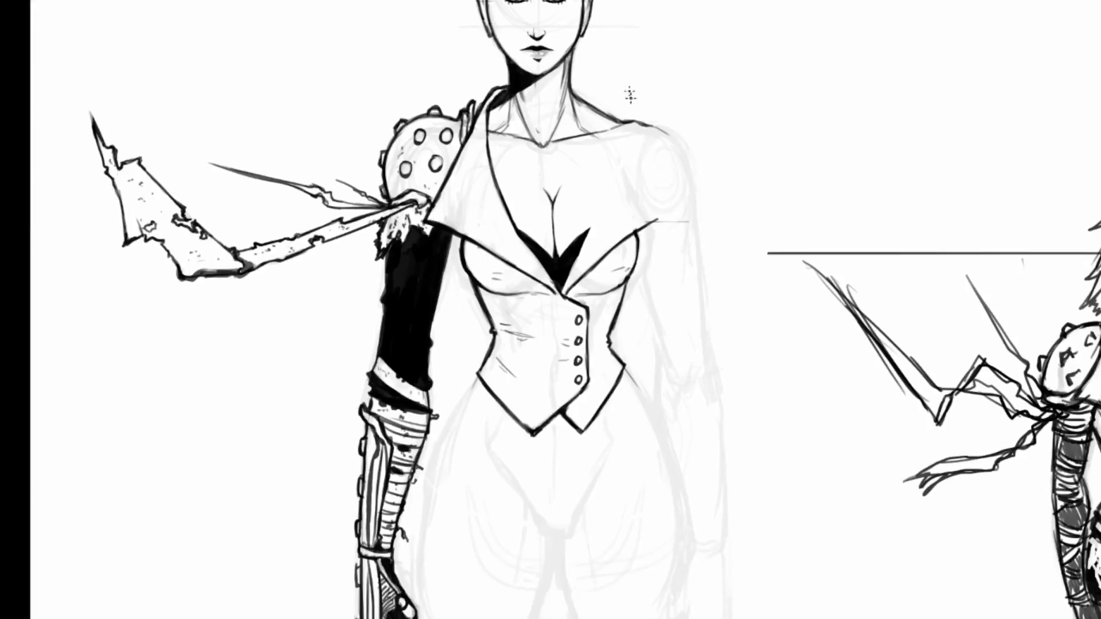
- Duplicate the column of four vest buttons as a parallel second column and widen the gap between the two
mouse_move(571, 307)
left_mouse_down()
mouse_move(573, 370)
mouse_move(584, 384)
mouse_move(585, 331)
mouse_move(572, 306)
left_mouse_up()
mouse_move(579, 367)
left_mouse_down()
mouse_move(577, 354)
mouse_move(554, 364)
left_mouse_up()
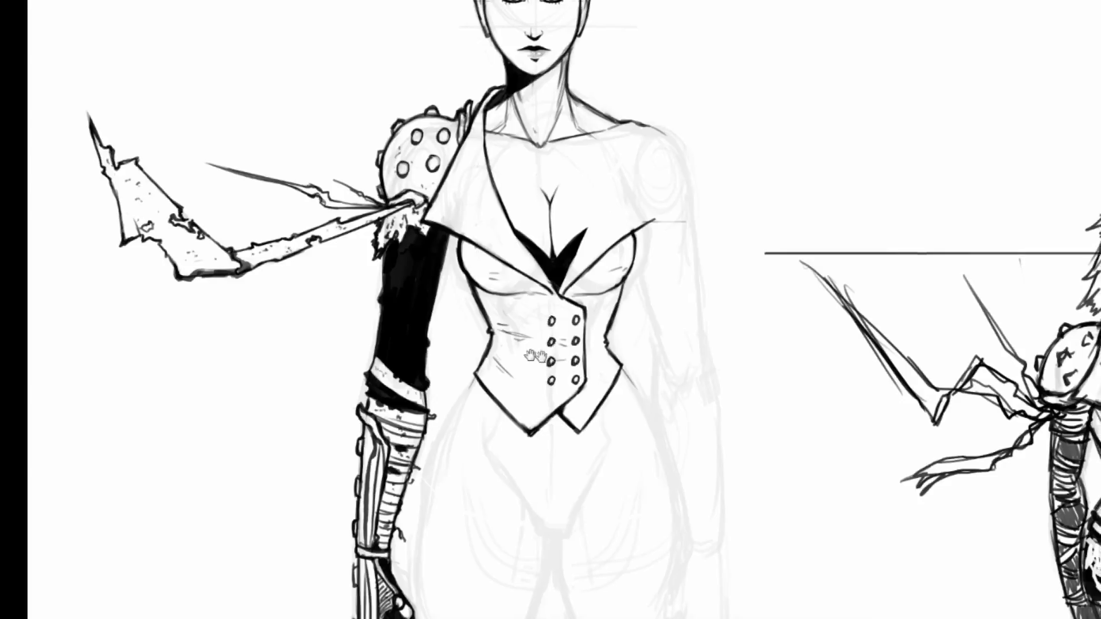
left_click_drag(435, 359, 431, 359)
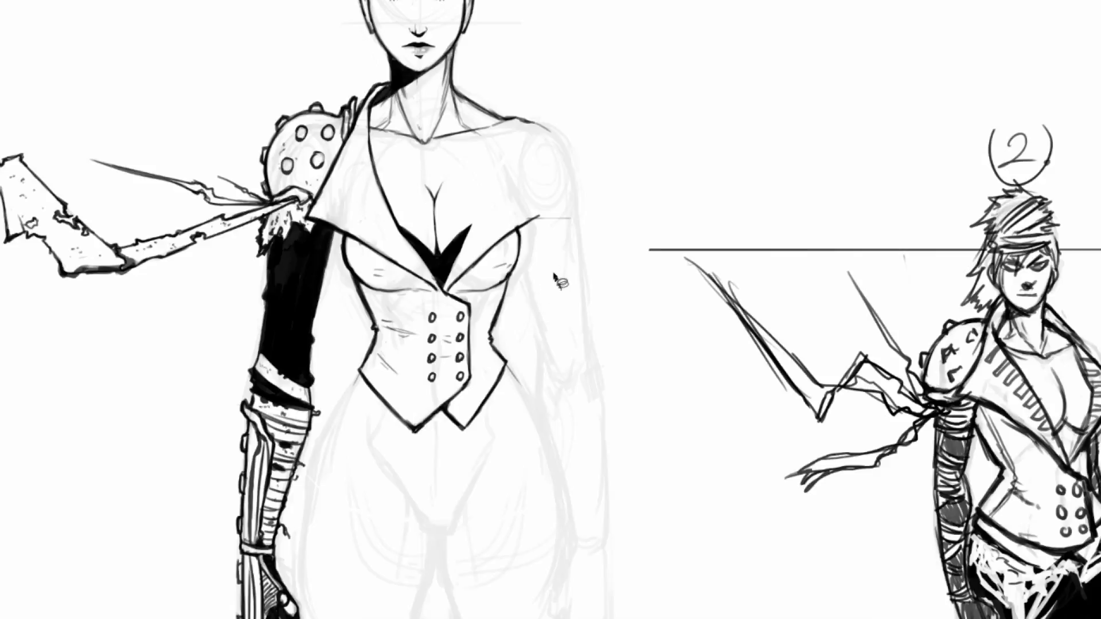
mouse_move(442, 407)
left_mouse_down()
mouse_move(422, 384)
mouse_move(421, 331)
left_mouse_up()
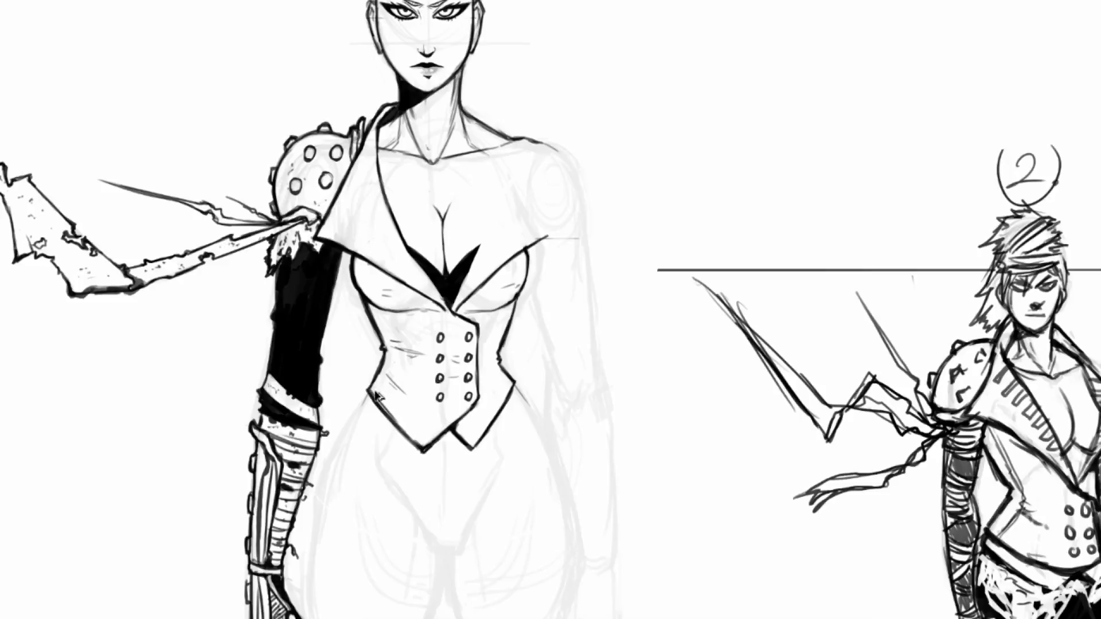
- Thicken the pointed hem lines along the bottoms of both vest front panels
left_click_drag(373, 391, 403, 424)
key("r")
left_click_drag(532, 355, 569, 404)
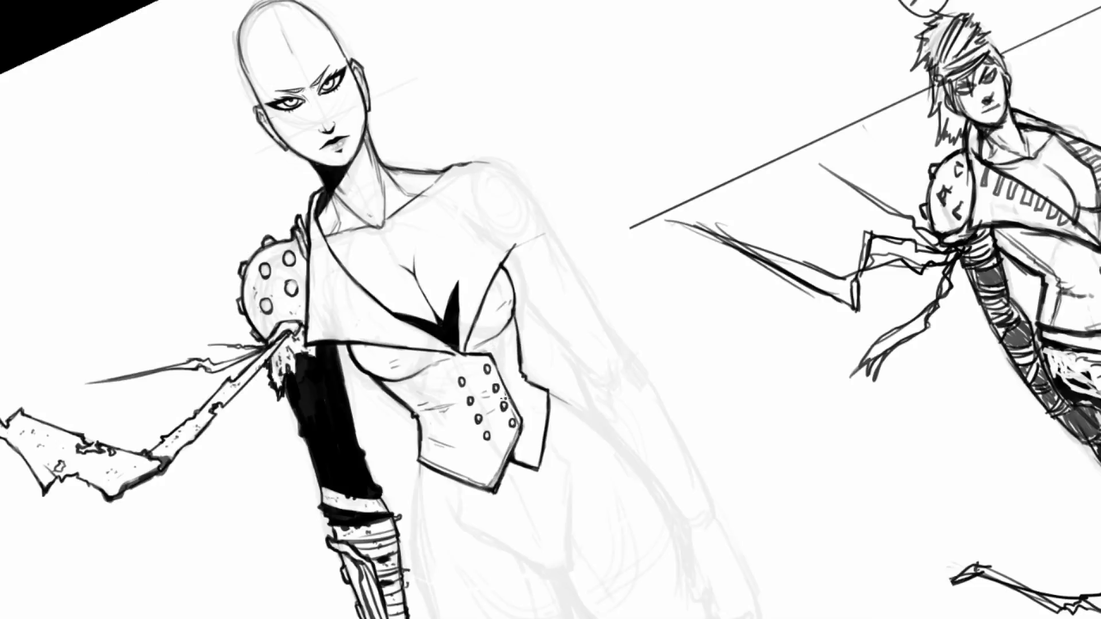
key("r")
left_click_drag(483, 354, 467, 229)
left_click_drag(473, 282, 491, 266)
key("r")
left_click_drag(482, 198, 418, 318)
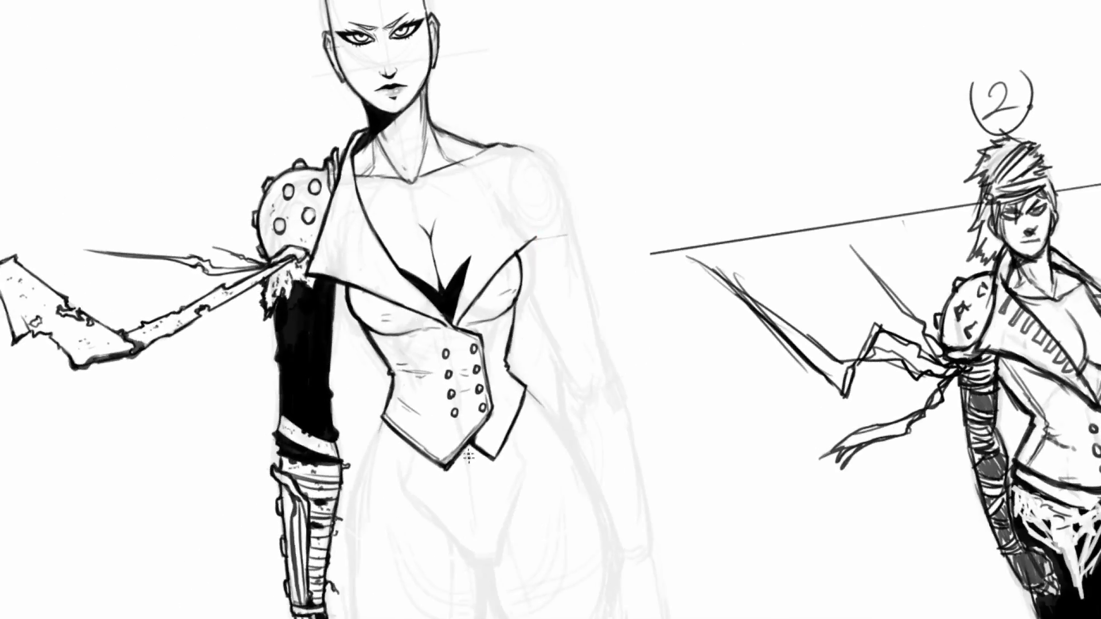
left_click_drag(495, 451, 516, 399)
- Add crease marks at the vest's waist and thin vertical seam lines running from the bust to the hem
key("r")
left_click_drag(495, 299, 501, 281)
key("space")
left_click_drag(495, 290, 552, 374)
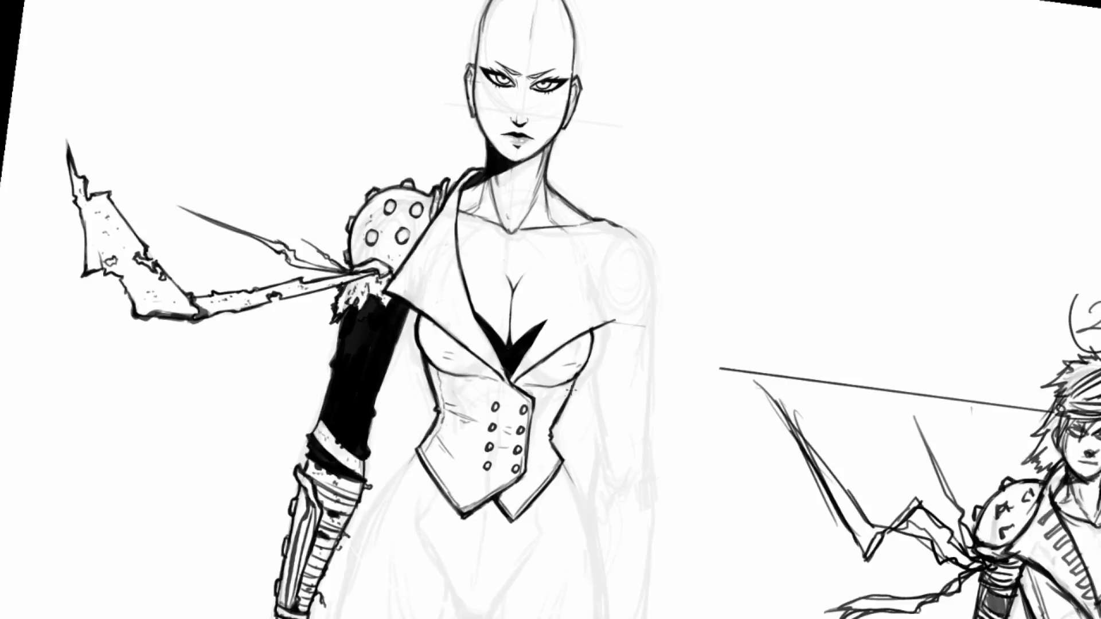
left_click_drag(544, 441, 554, 460)
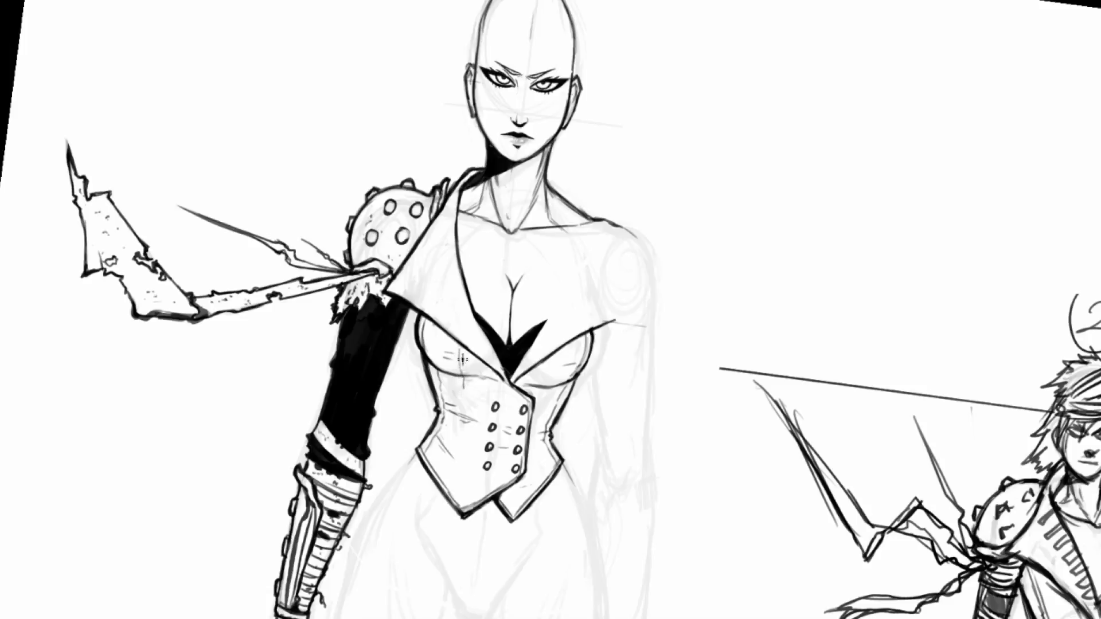
left_click_drag(462, 402, 447, 486)
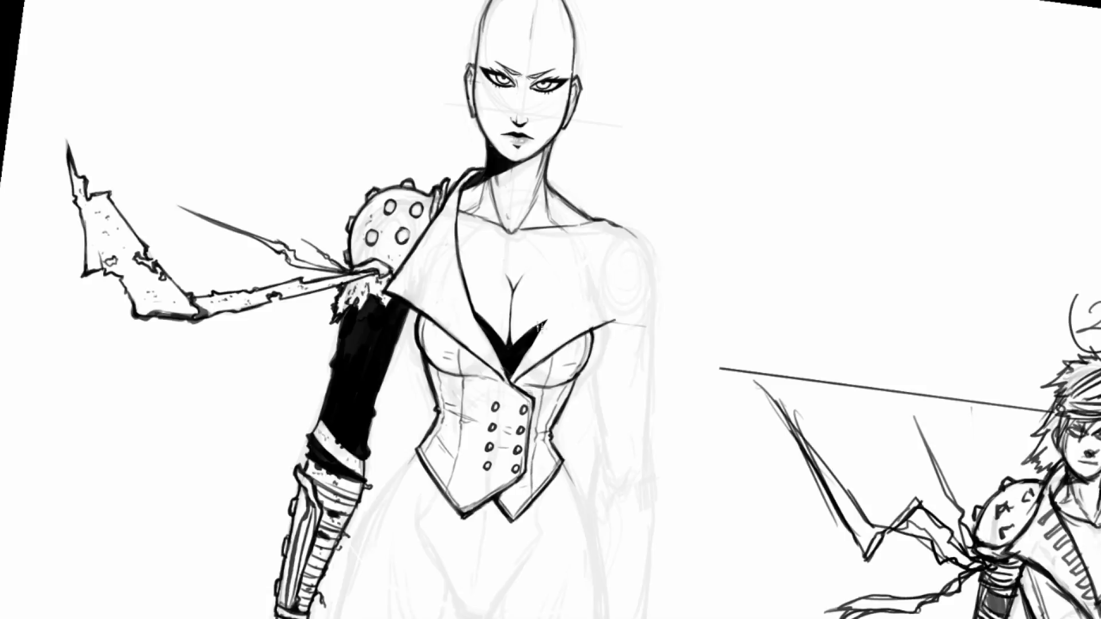
- Thicken the lower edge of the lapel on the armoured side, from its pointed corner to the front closure
mouse_move(550, 262)
left_mouse_down()
mouse_move(618, 219)
mouse_move(597, 192)
mouse_move(560, 283)
mouse_move(537, 237)
left_mouse_up()
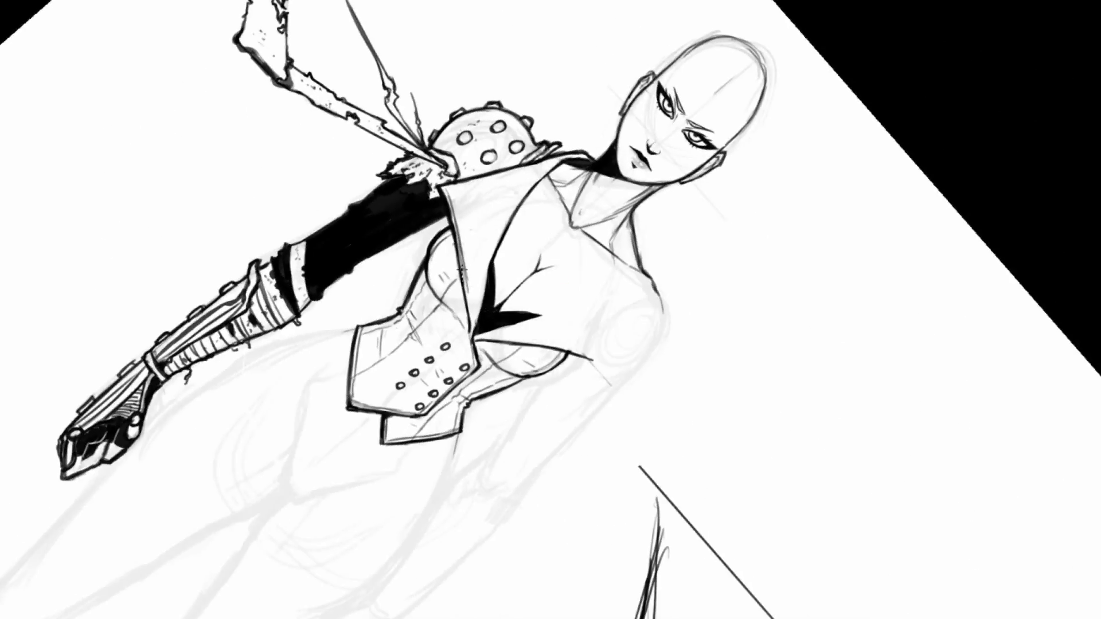
left_click_drag(465, 290, 475, 337)
mouse_move(465, 201)
left_mouse_down()
mouse_move(417, 321)
mouse_move(403, 301)
mouse_move(427, 216)
left_mouse_up()
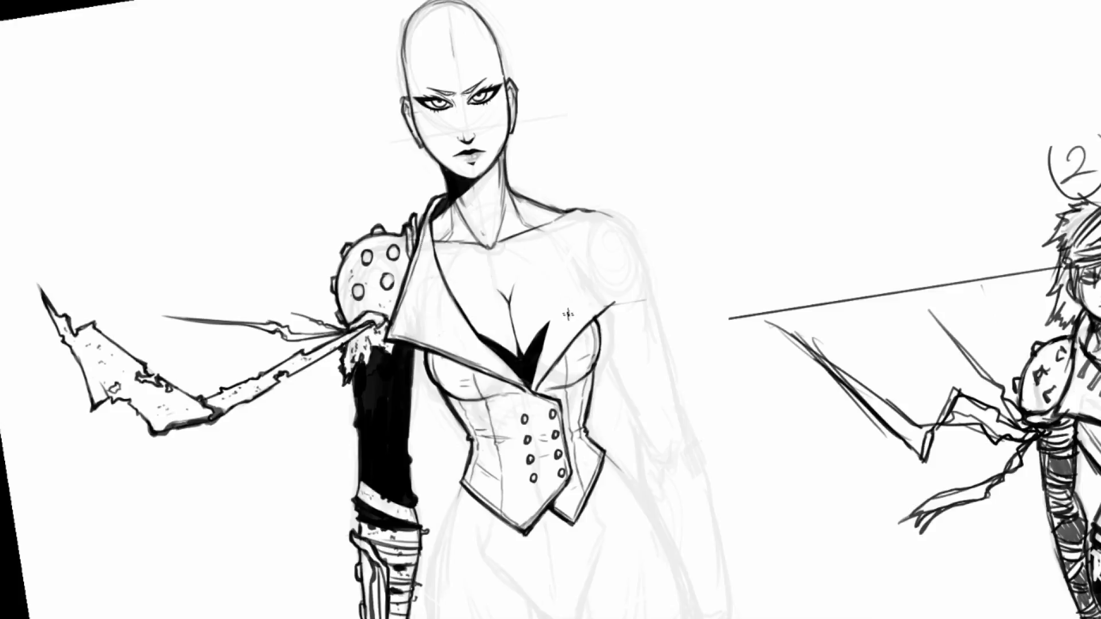
left_click_drag(558, 227, 577, 230)
left_click_drag(574, 235, 563, 265)
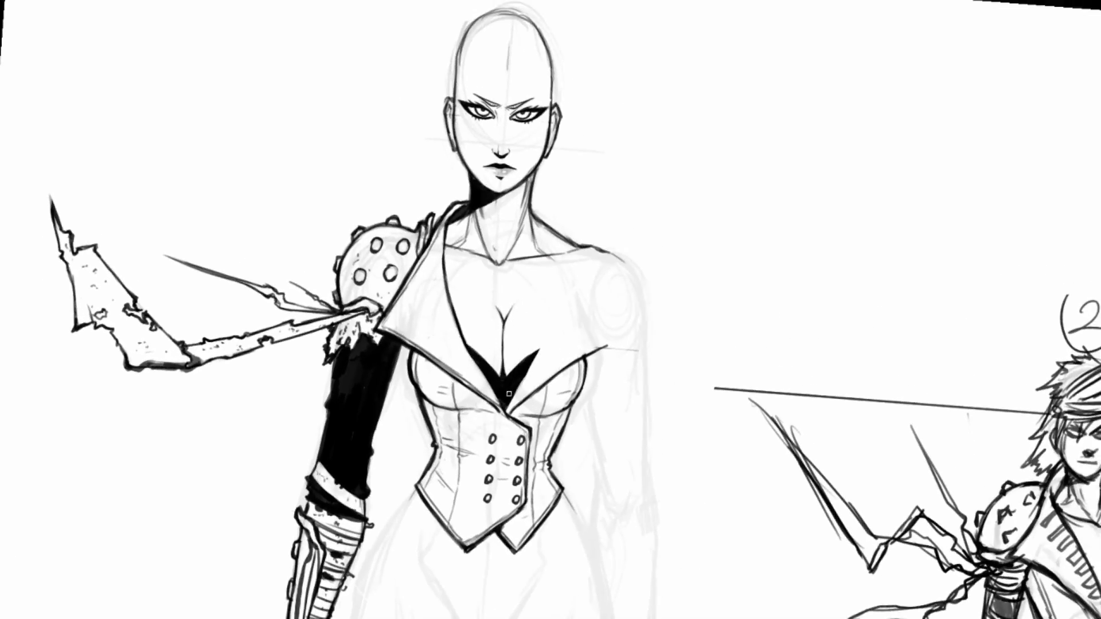
- Ink the opposite lapel's curved neckline edge from the black V to the neck, and its outer edge down to a pointed corner
left_click_drag(541, 338, 547, 222)
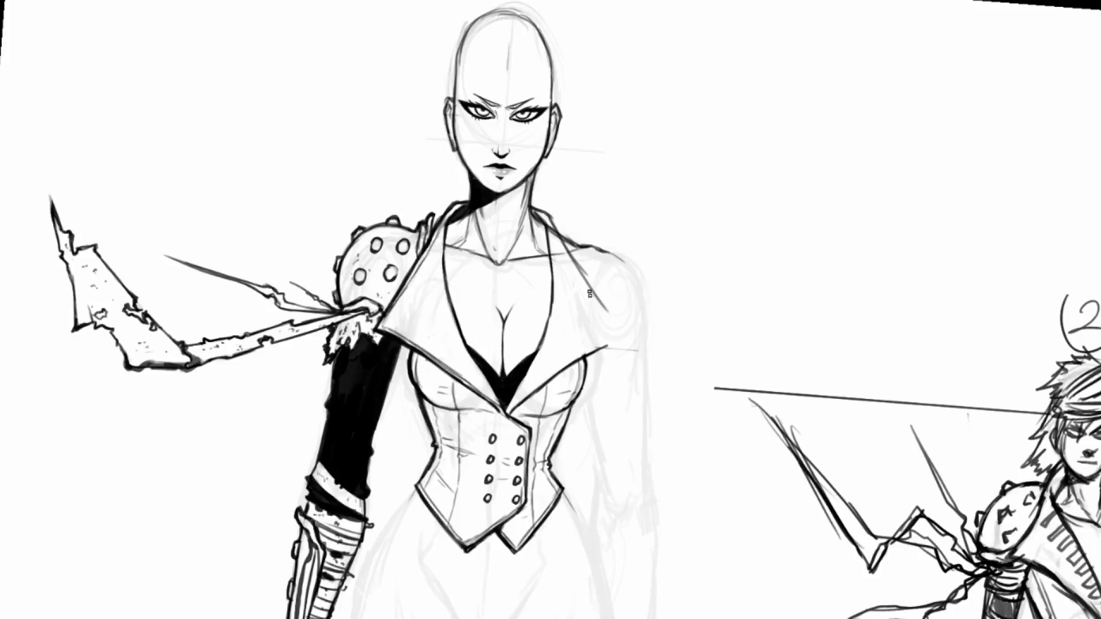
mouse_move(551, 217)
left_mouse_down()
mouse_move(616, 339)
mouse_move(602, 347)
mouse_move(616, 335)
left_mouse_up()
key("r")
mouse_move(579, 257)
left_mouse_down()
mouse_move(597, 241)
mouse_move(614, 255)
left_mouse_up()
key("r")
left_click_drag(586, 344, 592, 265)
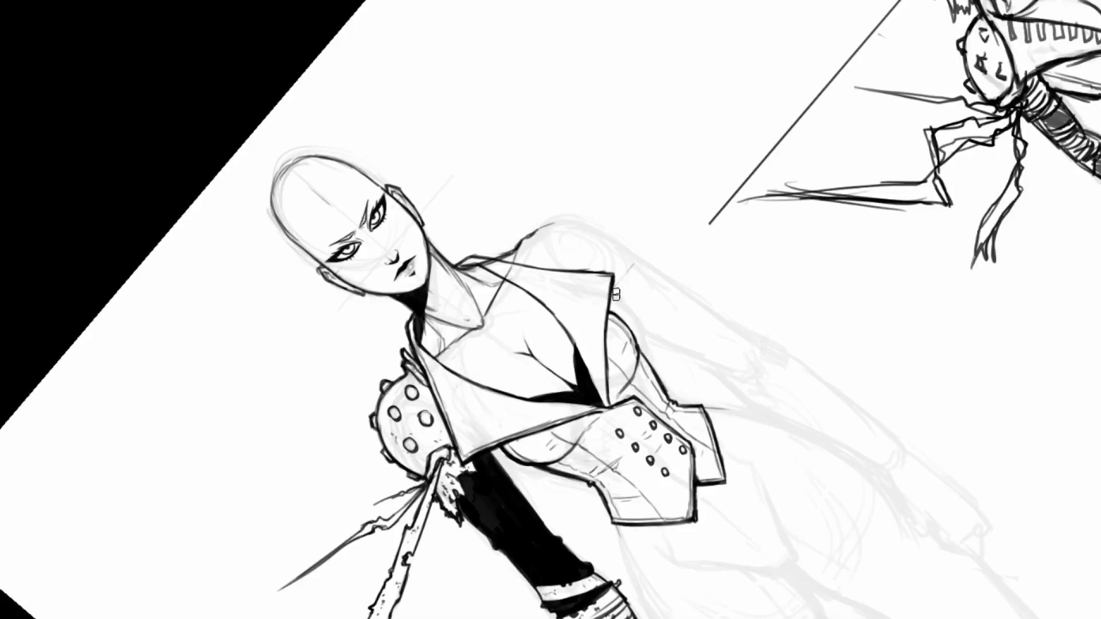
- Thicken the opposite lapel's outer and lower edges around its pointed corner
key("r")
mouse_move(634, 270)
left_mouse_down()
mouse_move(654, 285)
mouse_move(582, 335)
left_mouse_up()
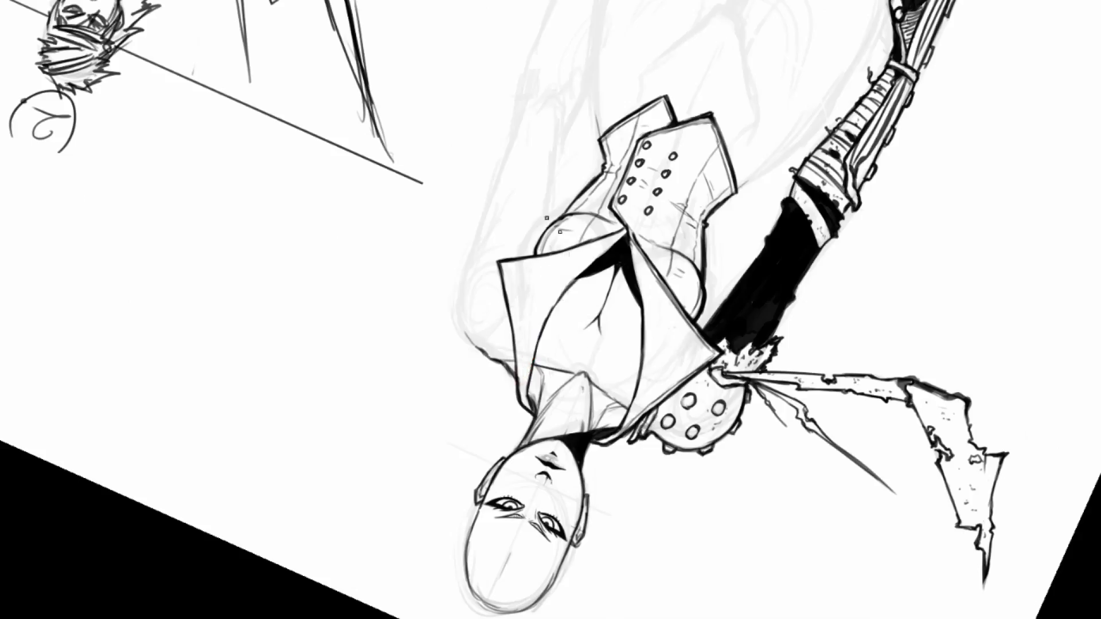
left_click_drag(545, 125, 644, 433)
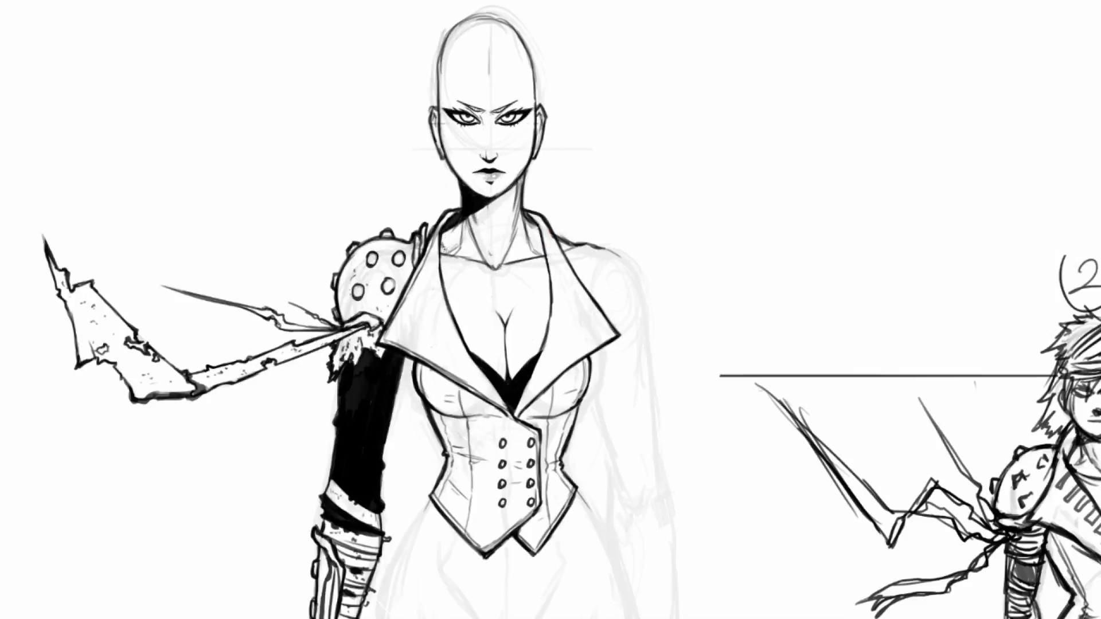
- Fill small black shadows inside the collar on both sides of the neck and touch up the neck line
left_click_drag(441, 244, 452, 261)
left_click_drag(537, 246, 539, 251)
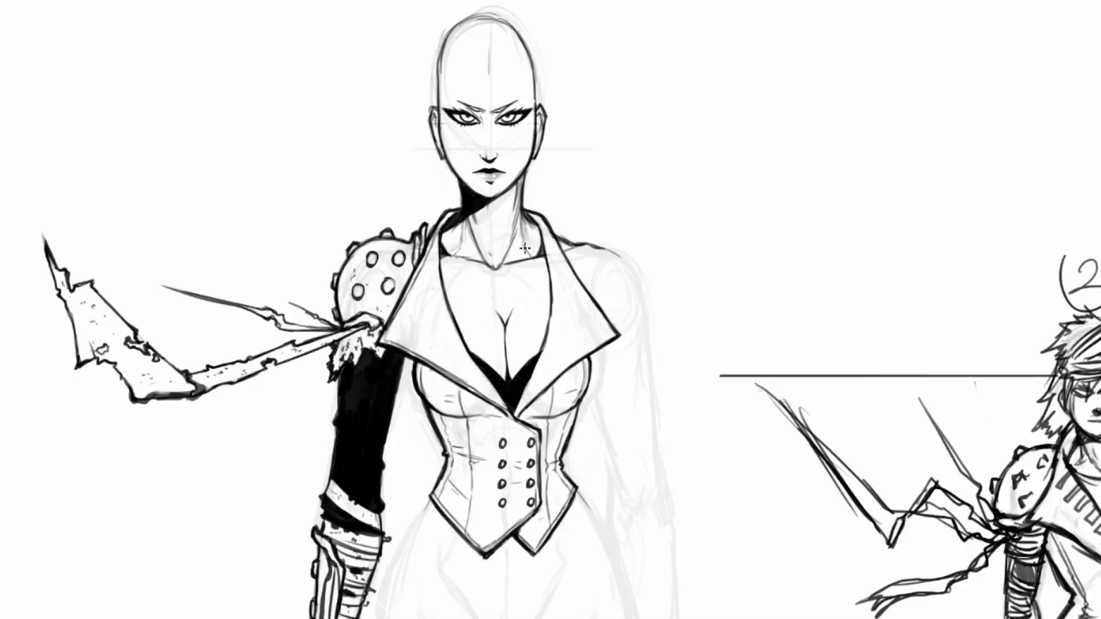
left_click_drag(512, 222, 523, 249)
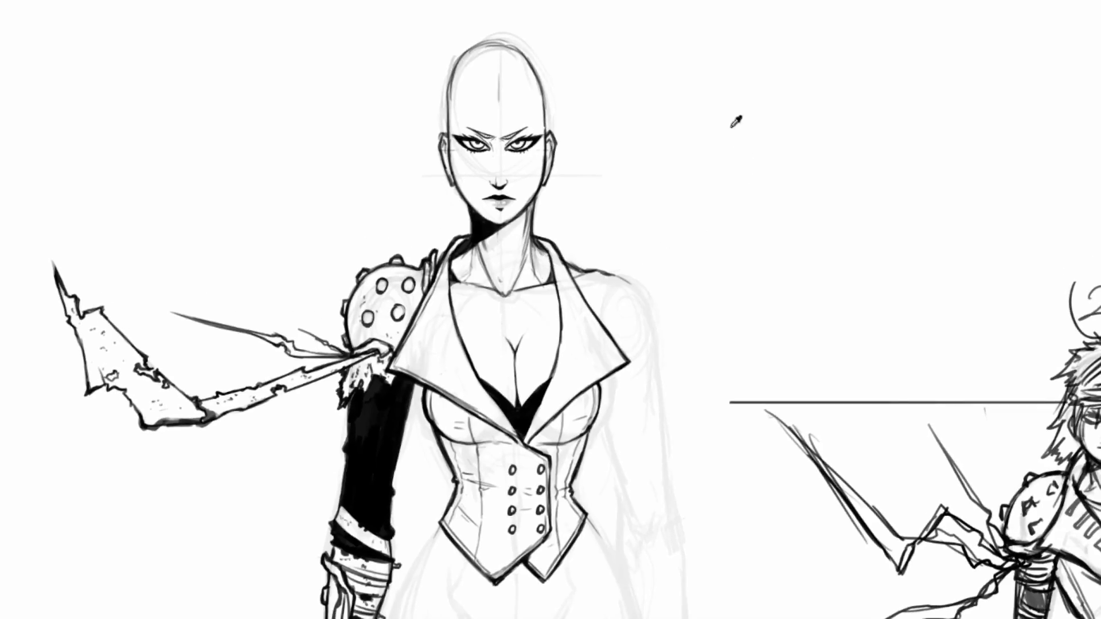
- Hide the rough body sketch and show it again to check the inked figure as a whole
scroll(567, 357, "down", 3)
scroll(565, 360, "down", 3)
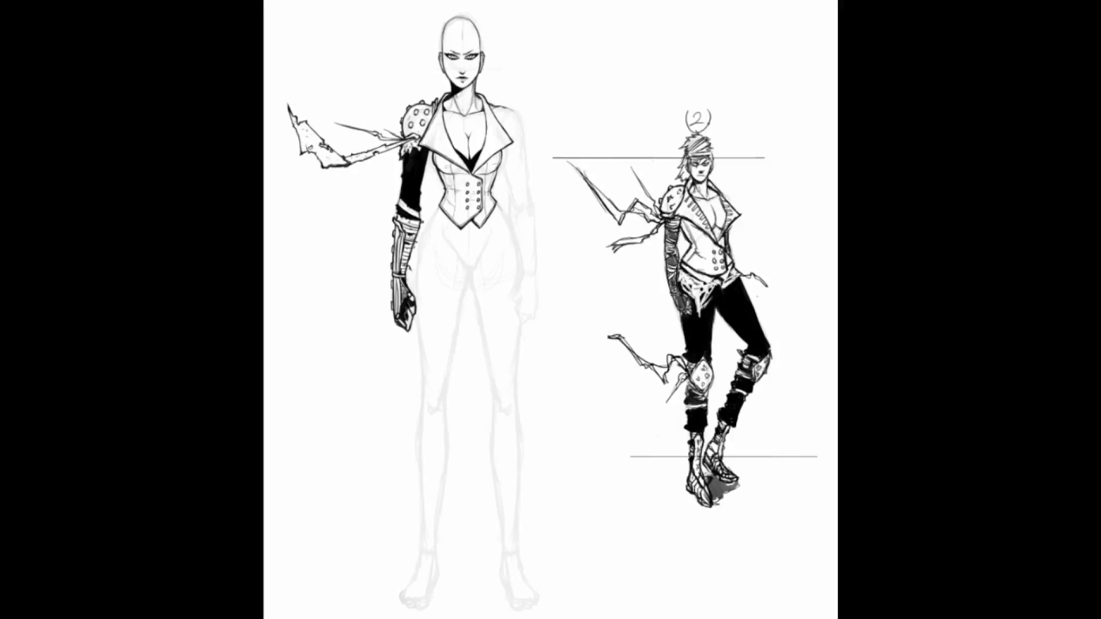
key("ctrl+comma")
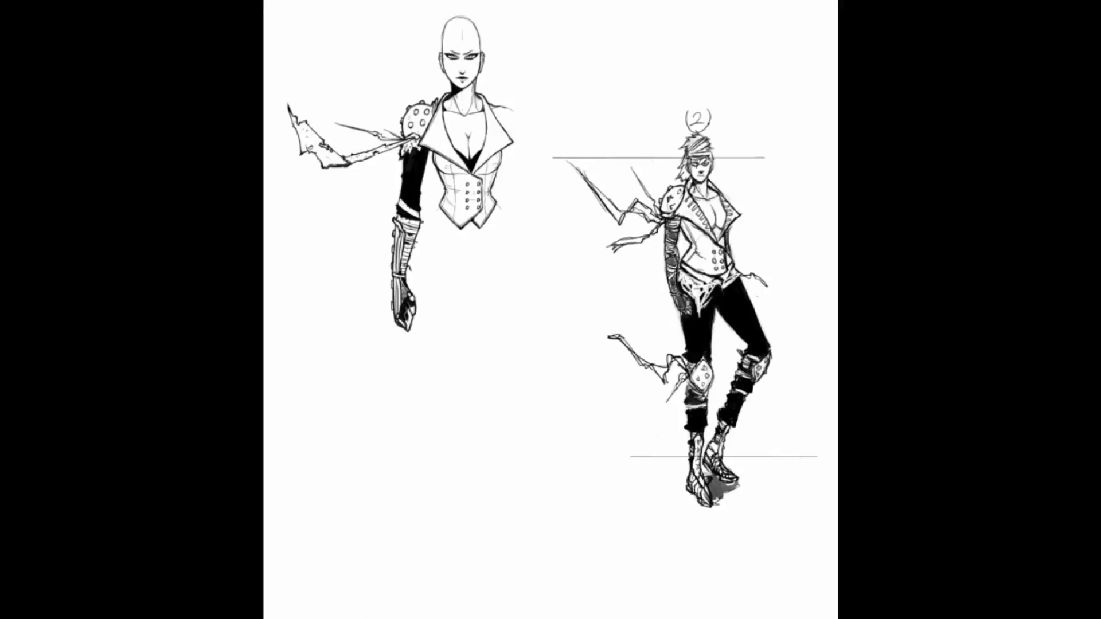
key("ctrl+comma")
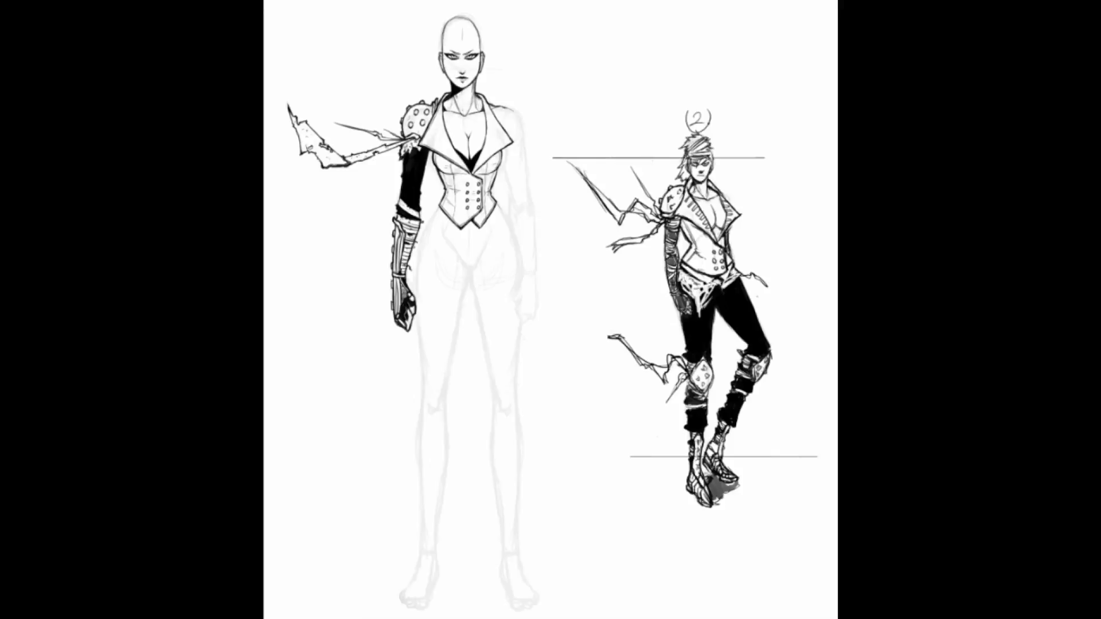
- Ink a thin inner line parallel to the lower edge of the opposite lapel, from the neckline V toward its pointed corner
left_click(459, 113, "ctrl")
left_click(470, 144, "ctrl")
left_click_drag(624, 203, 669, 340)
left_click_drag(680, 289, 660, 291)
key("r")
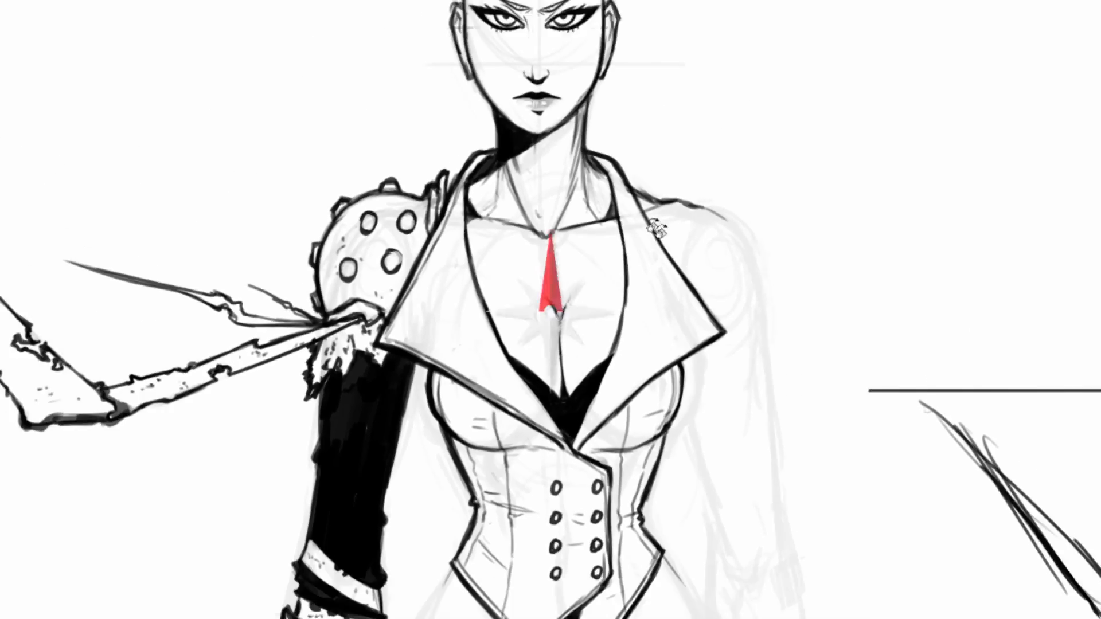
left_click_drag(667, 234, 604, 218)
left_click_drag(636, 422, 668, 312)
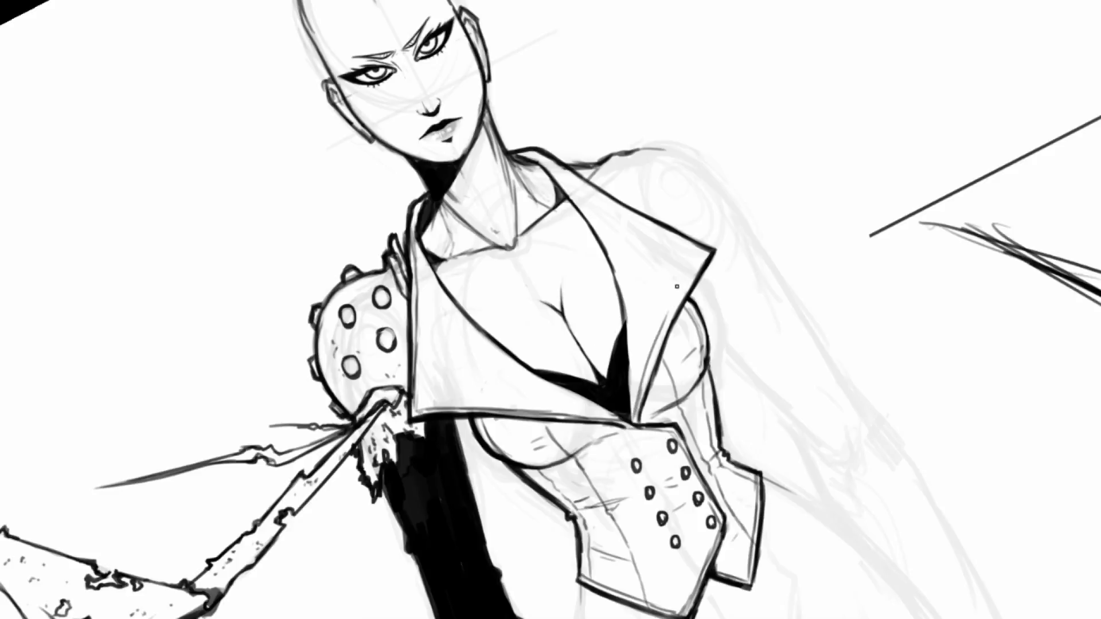
key("ctrl+z")
left_click_drag(638, 411, 663, 333)
left_click_drag(643, 388, 683, 280)
left_click_drag(673, 319, 702, 254)
- Ink a matching thin inner line along the same lapel's outer edge, from the pointed corner up toward the collar
key("r")
left_click_drag(701, 189, 720, 387)
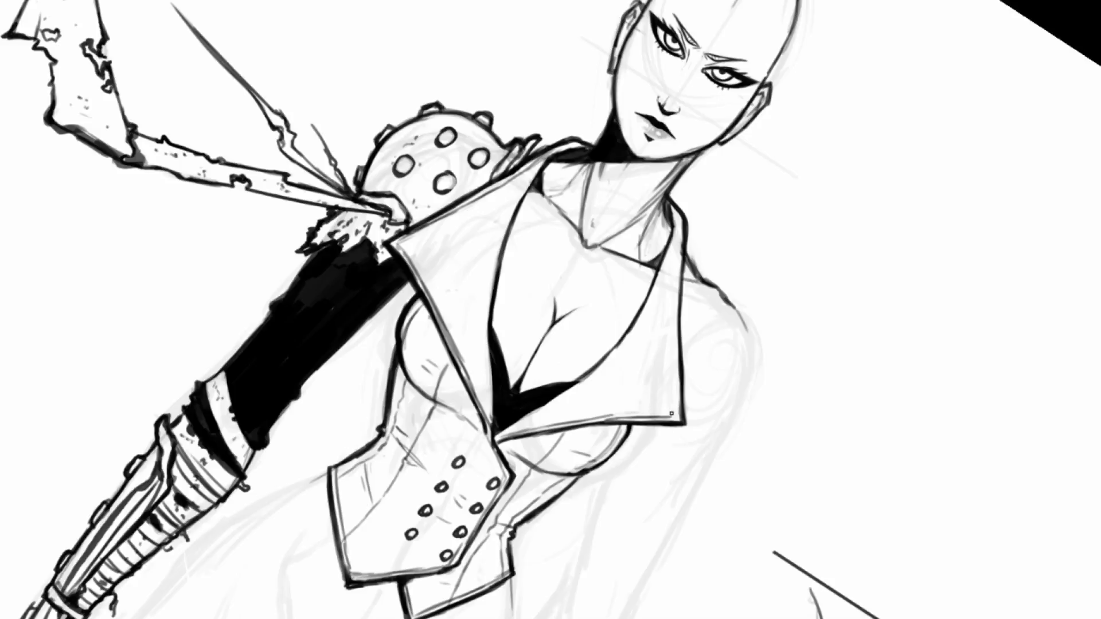
mouse_move(674, 385)
left_mouse_down()
mouse_move(672, 198)
mouse_move(605, 149)
mouse_move(549, 164)
left_mouse_up()
- Erase the cleavage lines and the black V-shaped fill between the lapels, keeping the neckline edges clean
key("r")
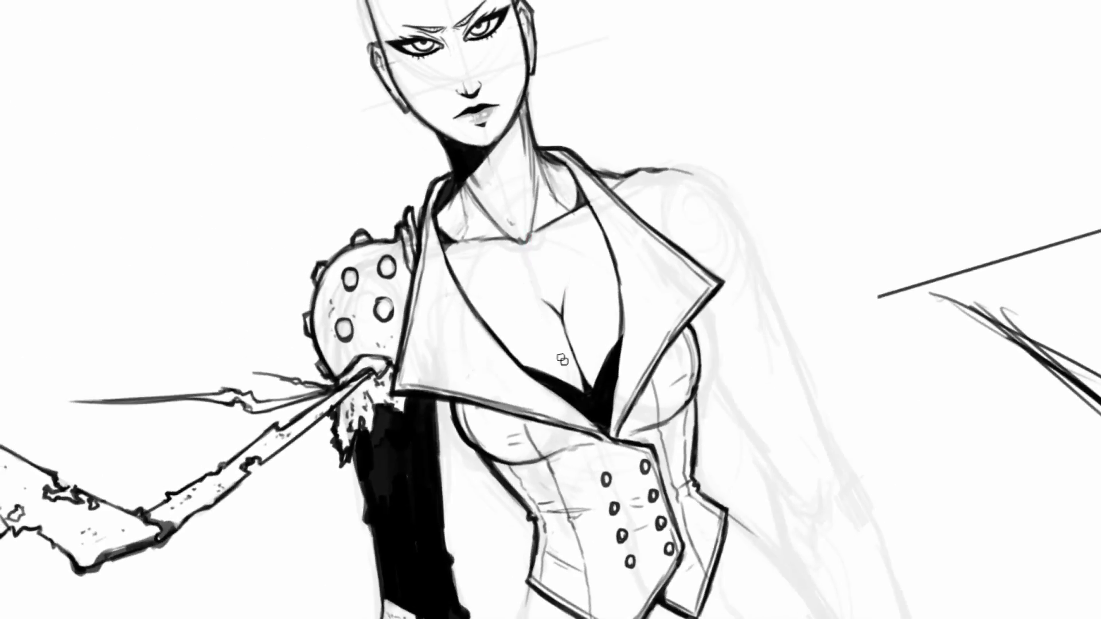
mouse_move(546, 263)
left_mouse_down()
mouse_move(563, 284)
mouse_move(518, 300)
mouse_move(143, 137)
left_mouse_up()
left_click_drag(641, 366, 518, 315)
left_click_drag(278, 237, 533, 332)
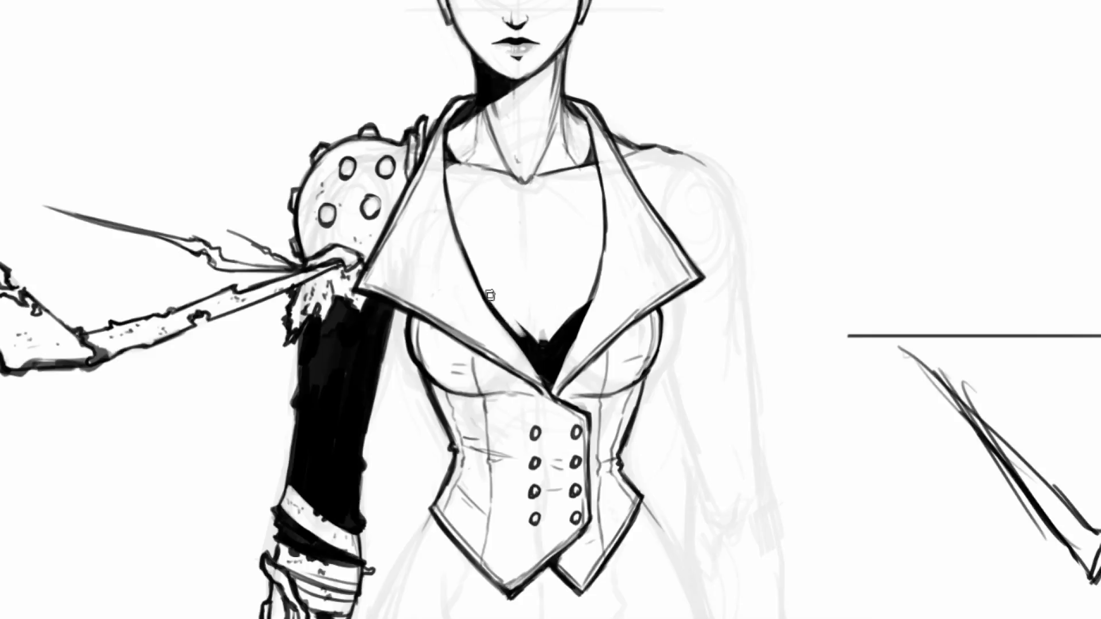
left_click_drag(512, 325, 536, 355)
left_click_drag(517, 322, 545, 369)
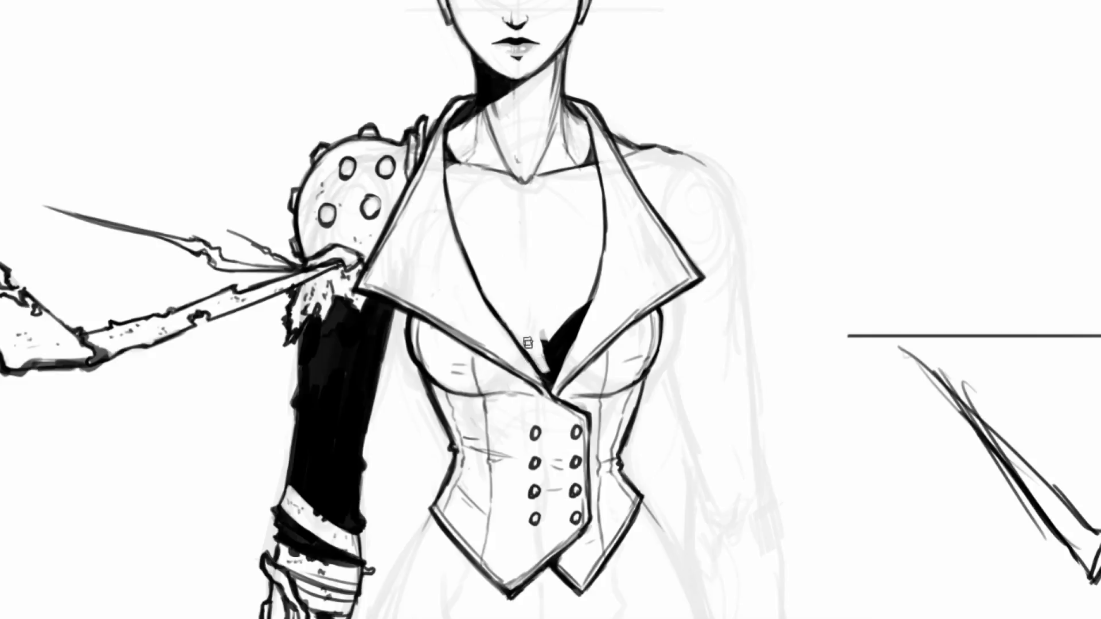
mouse_move(547, 378)
left_mouse_down()
mouse_move(542, 336)
mouse_move(542, 354)
mouse_move(585, 299)
mouse_move(550, 376)
mouse_move(581, 308)
left_mouse_up()
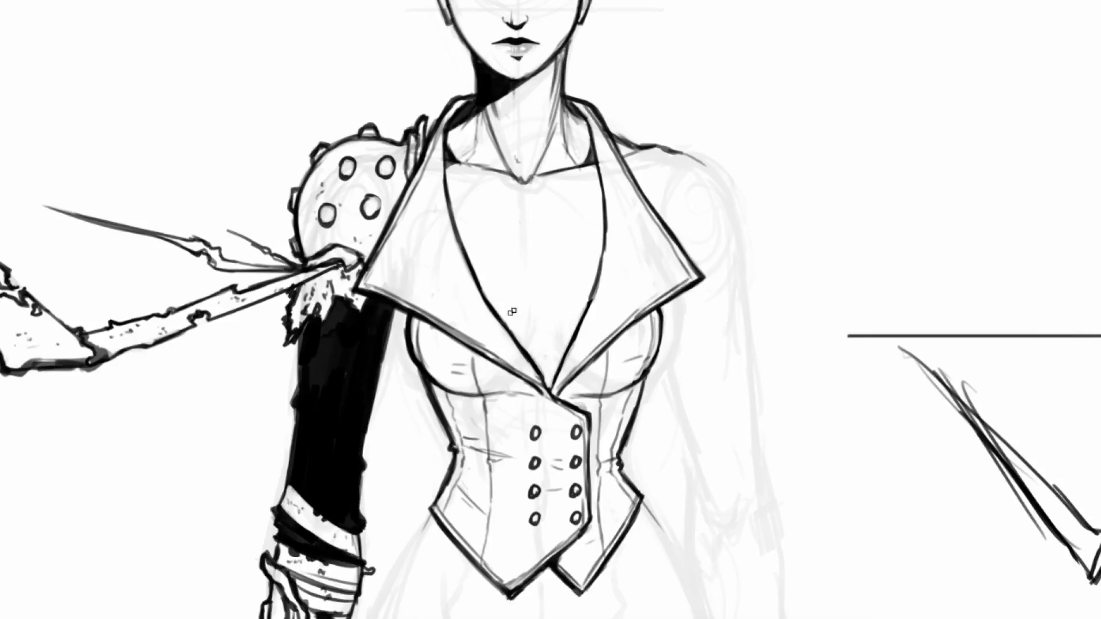
- Try to ink two curved cleavage lines between the lapels, one on each side, then undo them
key("r")
mouse_move(530, 242)
left_mouse_down()
mouse_move(545, 239)
mouse_move(612, 283)
left_mouse_up()
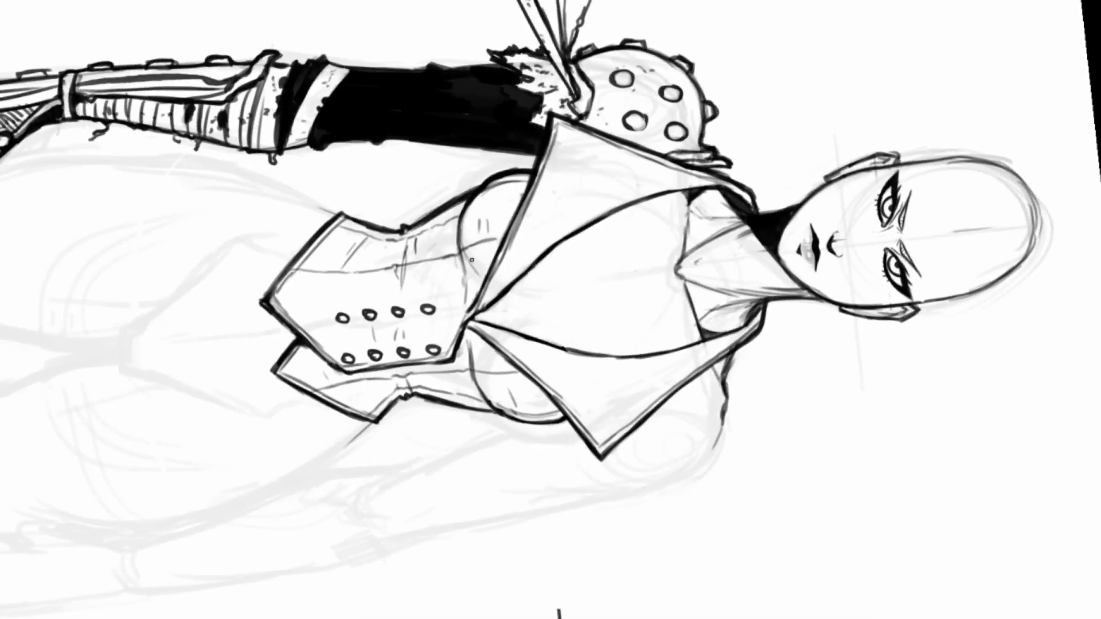
key("r")
mouse_move(583, 218)
left_mouse_down()
mouse_move(496, 182)
mouse_move(442, 203)
left_mouse_up()
left_click_drag(523, 259, 526, 317)
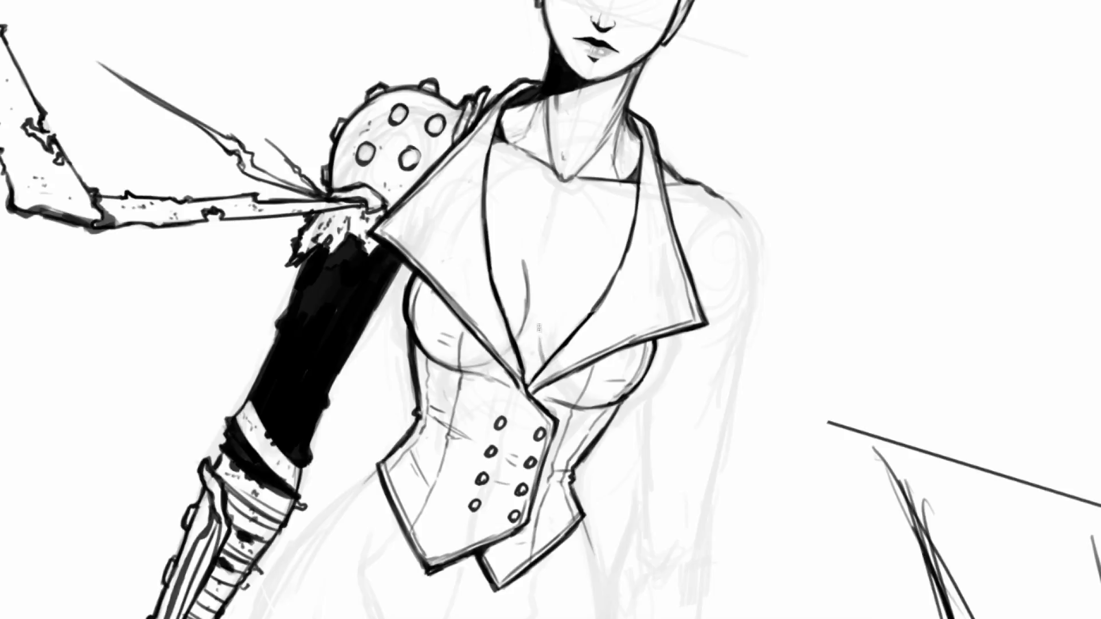
key("r")
mouse_move(579, 214)
left_mouse_down()
mouse_move(516, 196)
mouse_move(505, 157)
left_mouse_up()
scroll(560, 186, "down", 5)
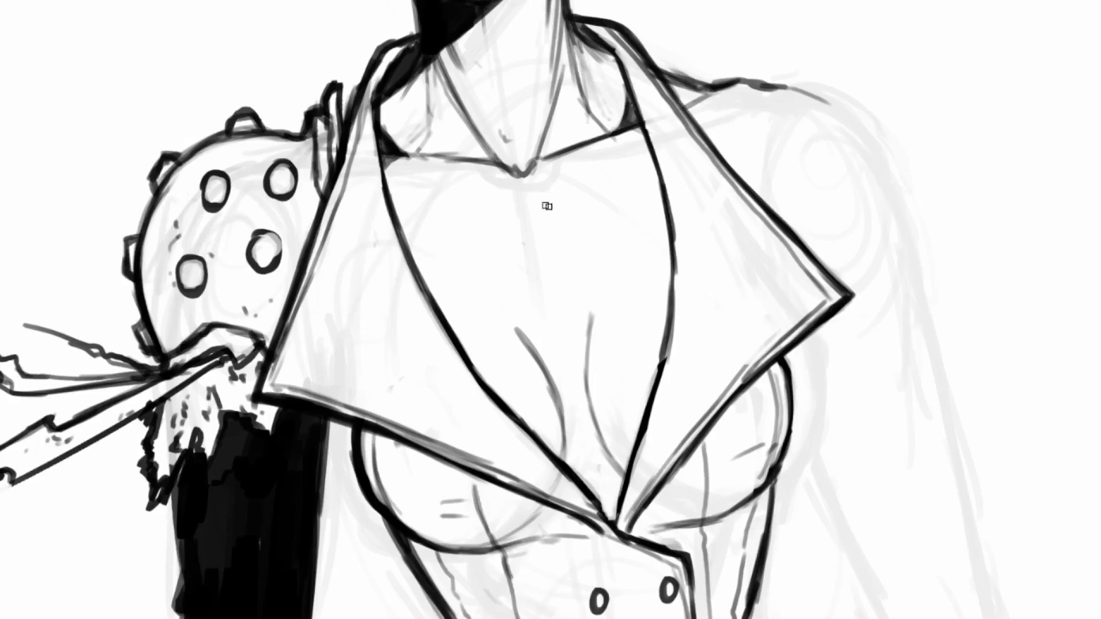
key("ctrl+z")
key("ctrl+z")
key("ctrl+z")
key("ctrl+z")
key("ctrl+z")
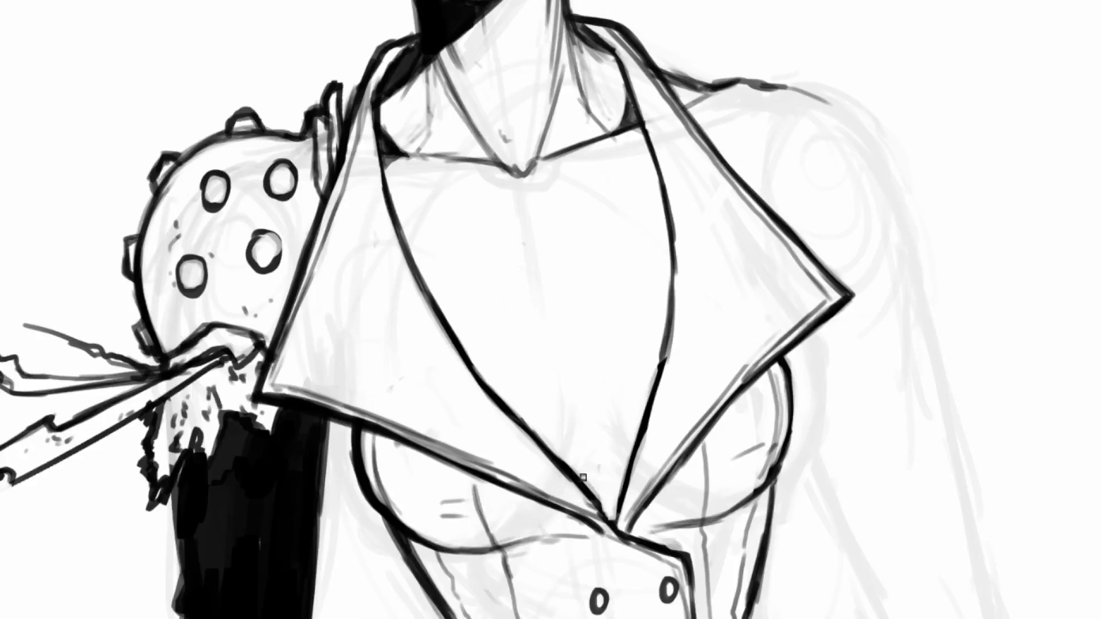
left_click_drag(389, 409, 381, 322)
left_click_drag(389, 153, 358, 301)
key("ctrl+z")
mouse_move(390, 152)
left_mouse_down()
mouse_move(369, 201)
mouse_move(350, 319)
mouse_move(375, 415)
mouse_move(456, 457)
mouse_move(526, 459)
mouse_move(591, 430)
mouse_move(601, 391)
left_mouse_up()
key("ctrl+z")
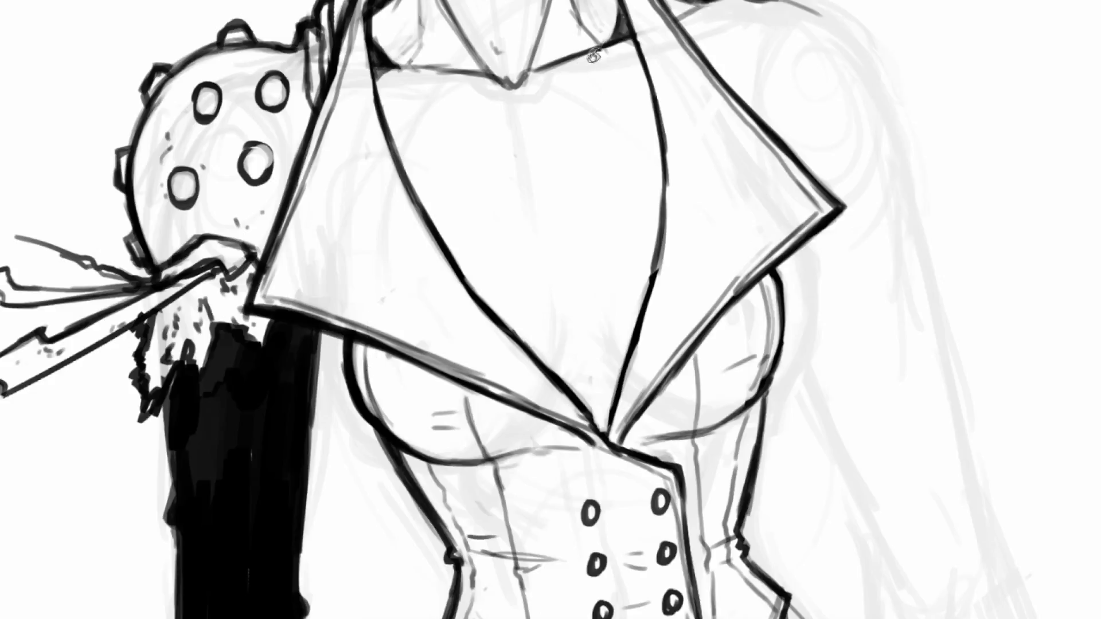
- Set the foreground colour to dark red, hex 8b1616
key("End")
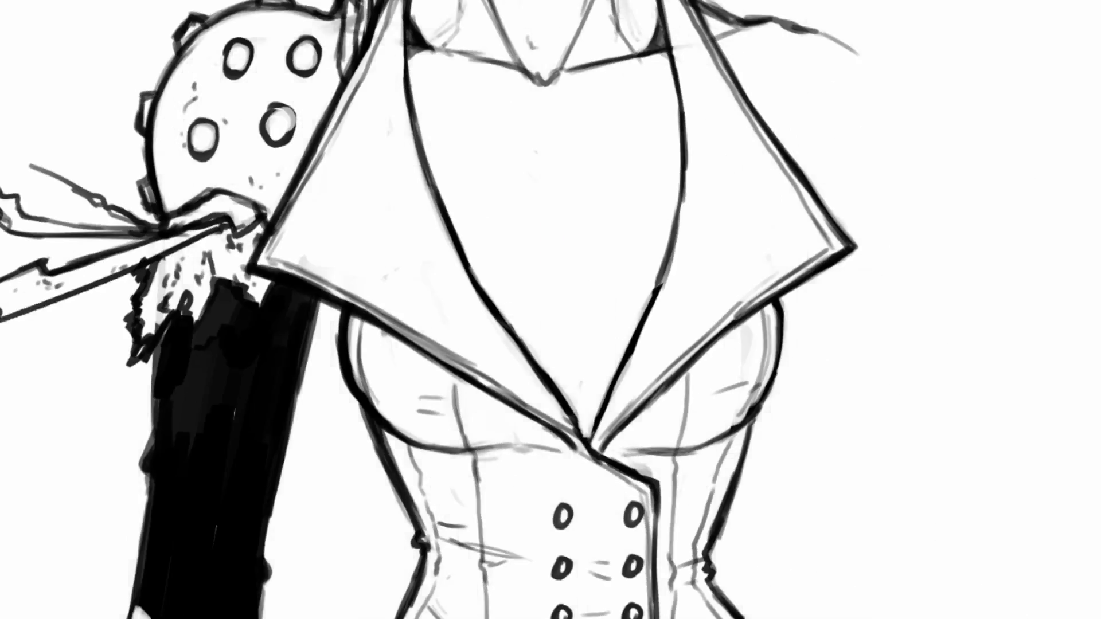
mouse_move(822, 199)
left_mouse_down()
mouse_move(850, 240)
mouse_move(724, 231)
mouse_move(681, 265)
left_mouse_up()
scroll(840, 207, "down", 3)
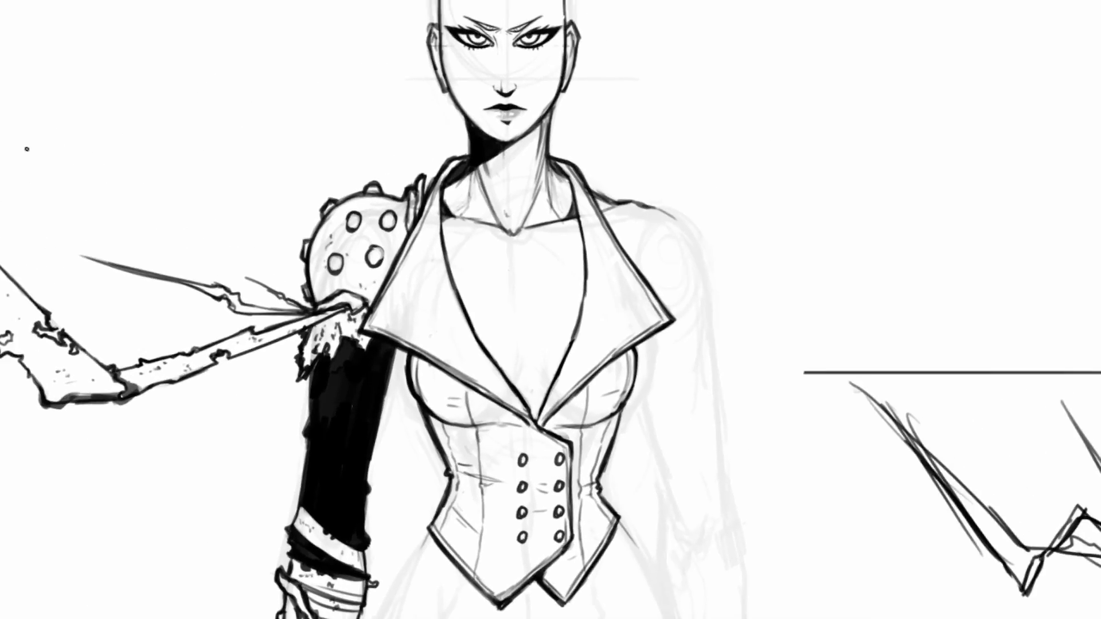
left_click_drag(965, 414, 971, 340)
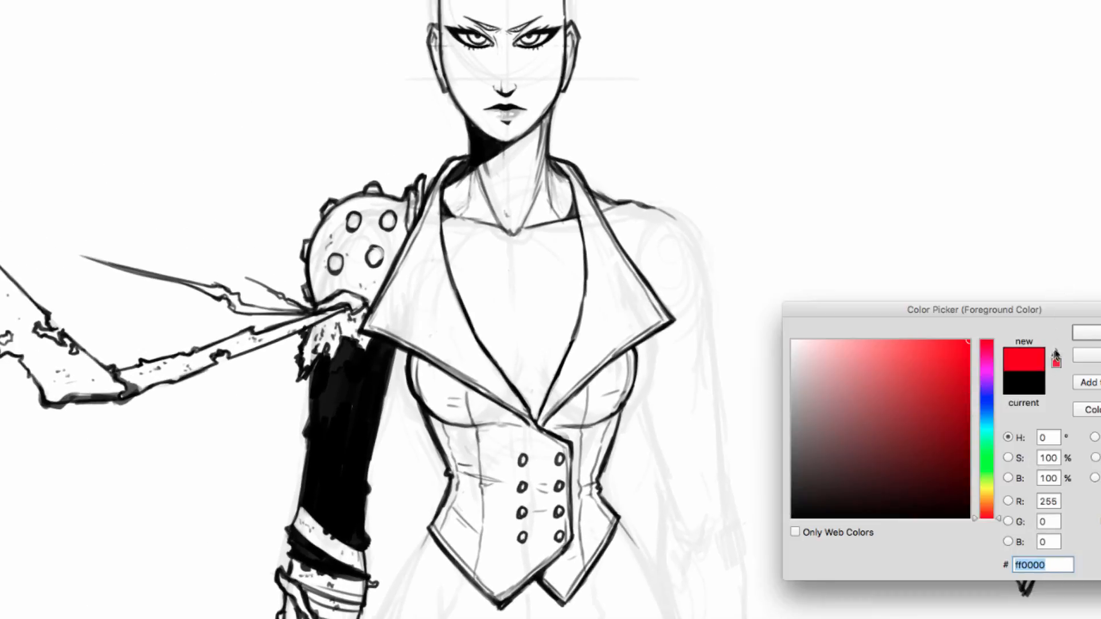
left_click(1086, 333)
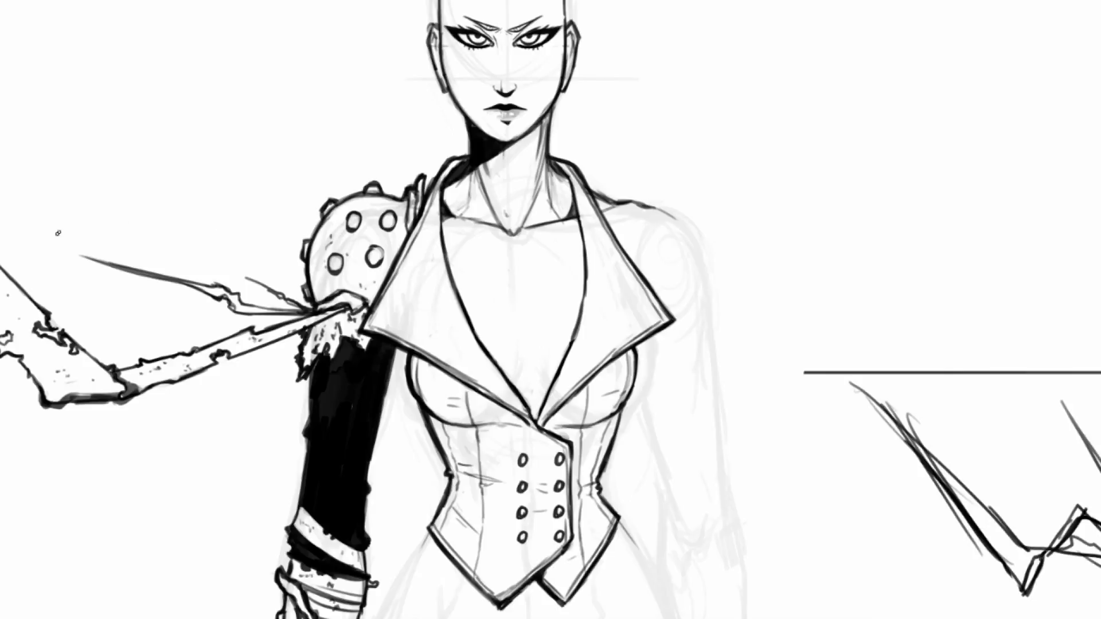
left_click_drag(957, 452, 942, 419)
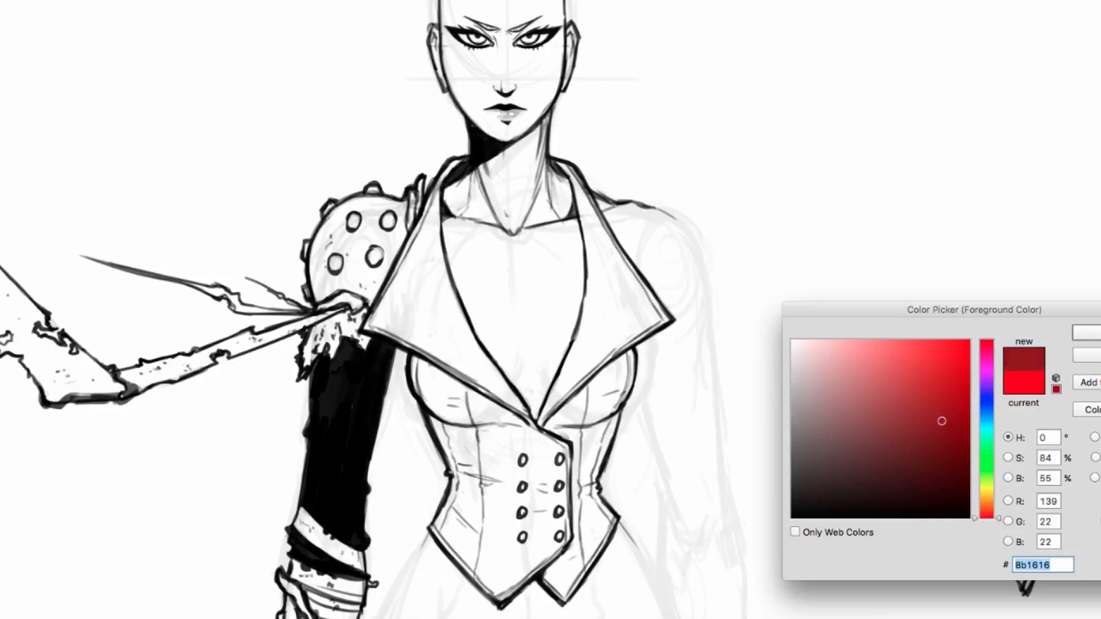
left_click(1085, 332)
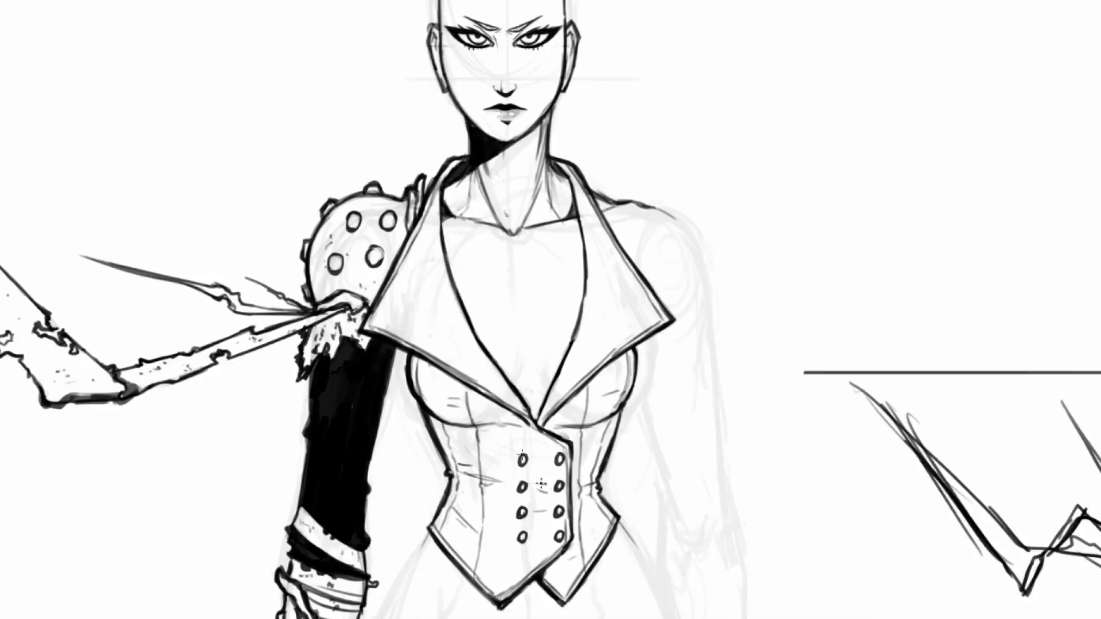
right_click(591, 618)
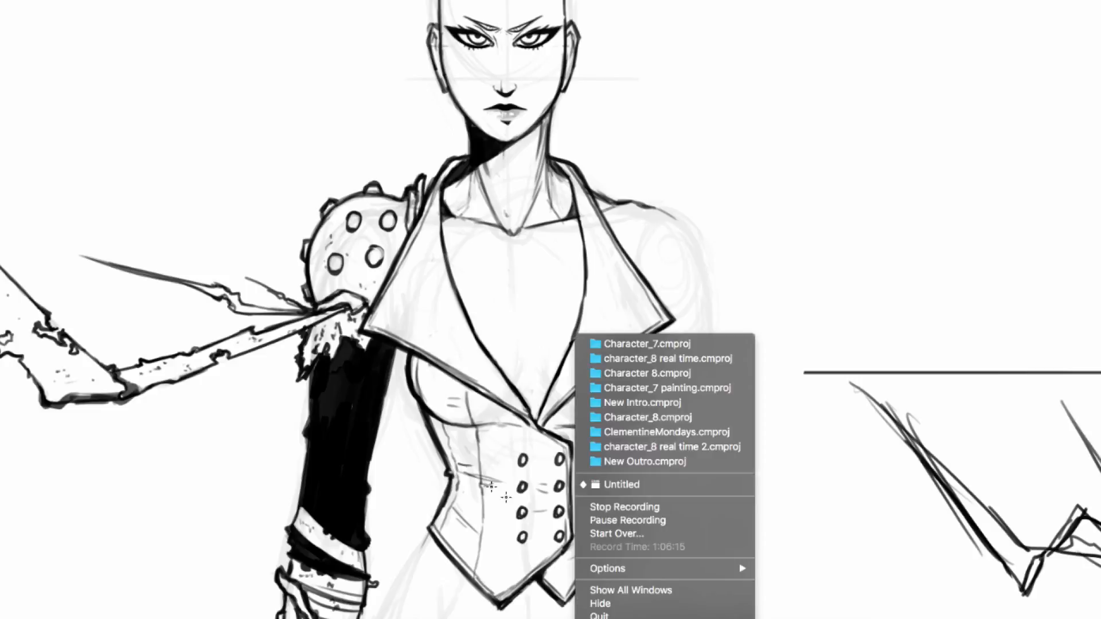
left_click(356, 380)
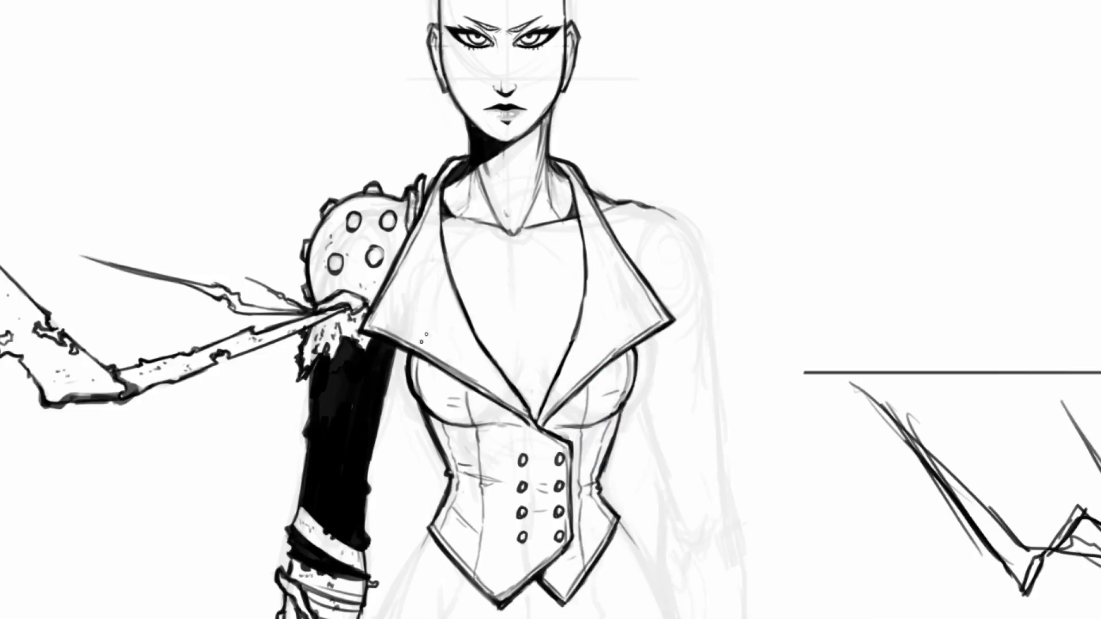
- Sketch both rounded breast contours in red across the lapels and vest, meeting at the centre of the neckline
mouse_move(411, 351)
left_mouse_down()
mouse_move(442, 277)
mouse_move(415, 333)
mouse_move(415, 385)
mouse_move(456, 424)
mouse_move(482, 428)
mouse_move(509, 408)
mouse_move(522, 373)
mouse_move(526, 334)
mouse_move(513, 303)
left_mouse_up()
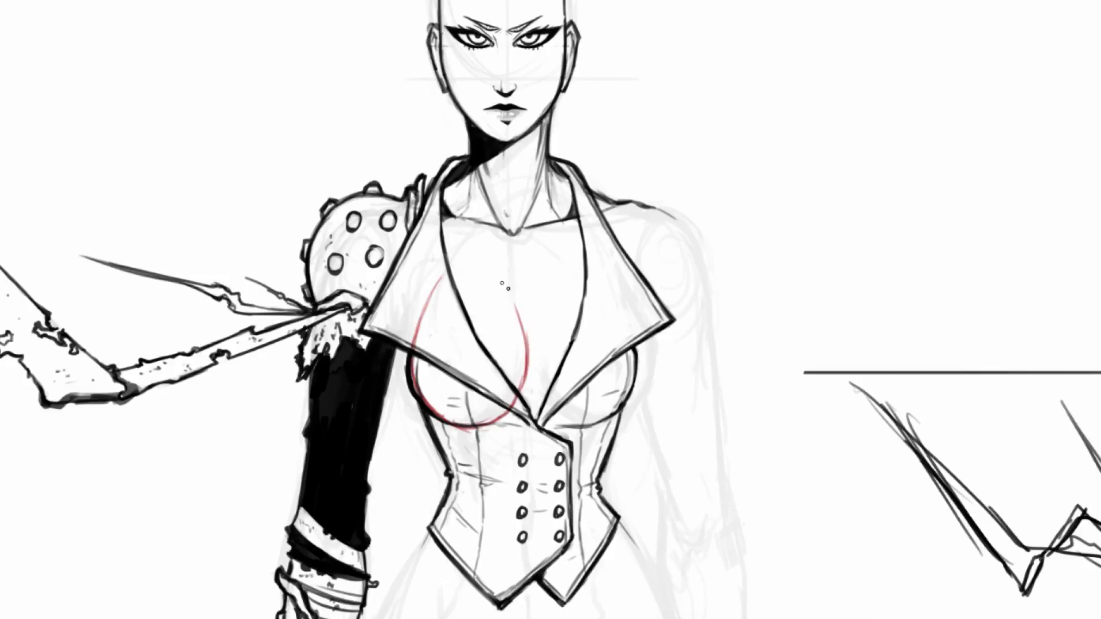
mouse_move(539, 410)
left_mouse_down()
mouse_move(565, 424)
mouse_move(525, 369)
mouse_move(523, 334)
left_mouse_up()
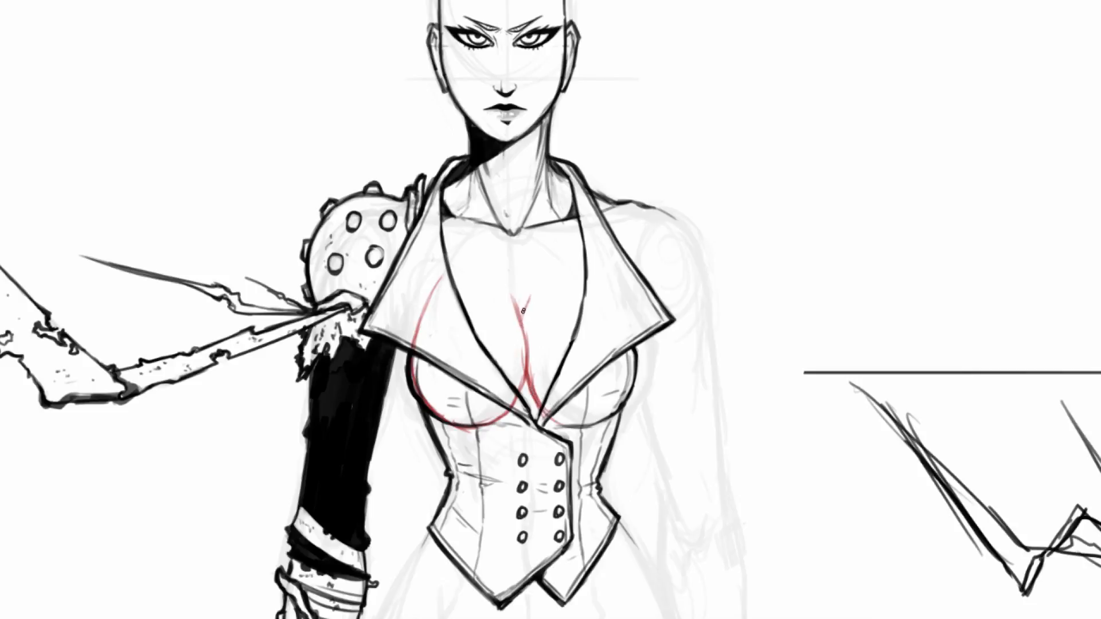
mouse_move(525, 380)
left_mouse_down()
mouse_move(553, 426)
mouse_move(586, 427)
mouse_move(610, 408)
mouse_move(626, 358)
left_mouse_up()
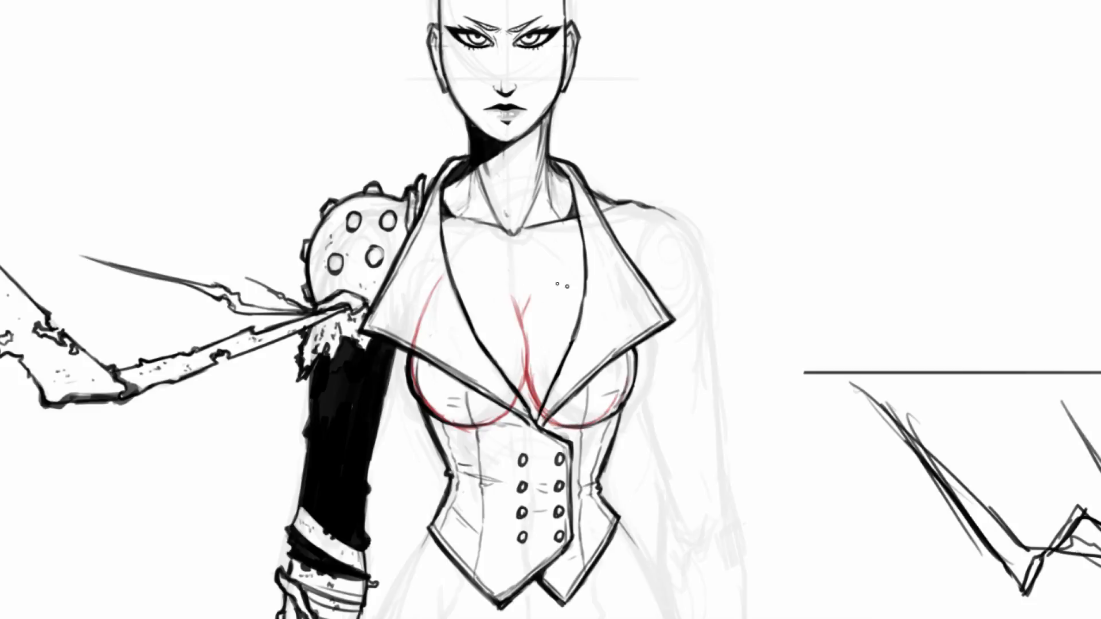
- Refine the red cleavage line between the lapels, shaping its upper end into a small Y
mouse_move(519, 313)
left_mouse_down()
mouse_move(527, 365)
mouse_move(524, 325)
left_mouse_up()
left_click_drag(537, 284, 516, 326)
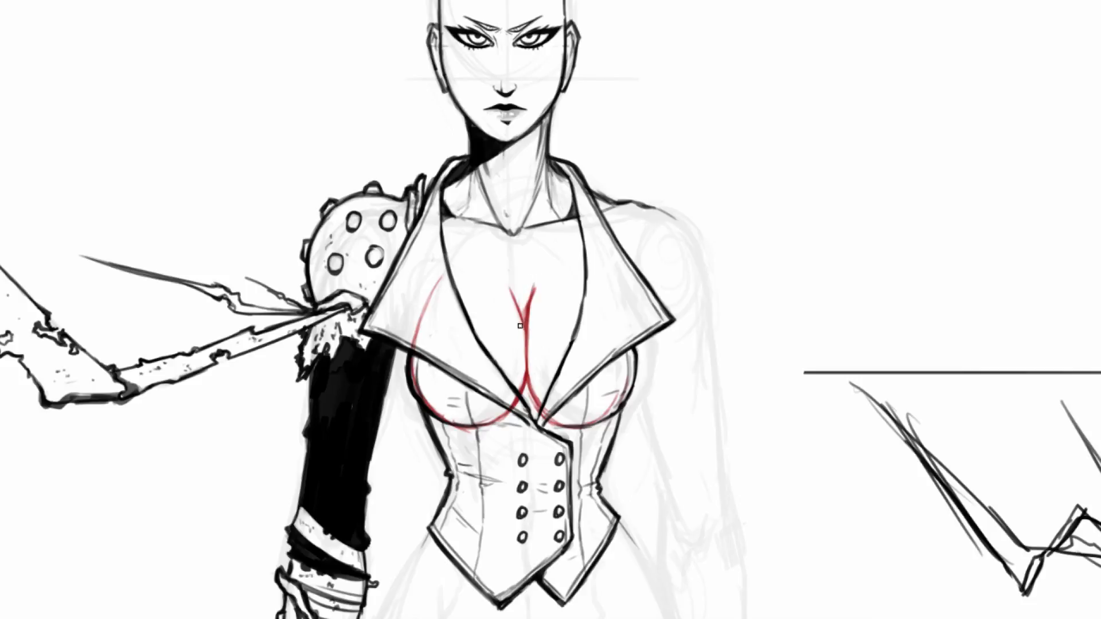
left_click_drag(519, 314, 524, 333)
left_click_drag(525, 311, 542, 274)
left_click_drag(517, 319, 501, 253)
- Check the red chest sketch against the whole figure and the smaller reference drawing
scroll(555, 151, "down", 5)
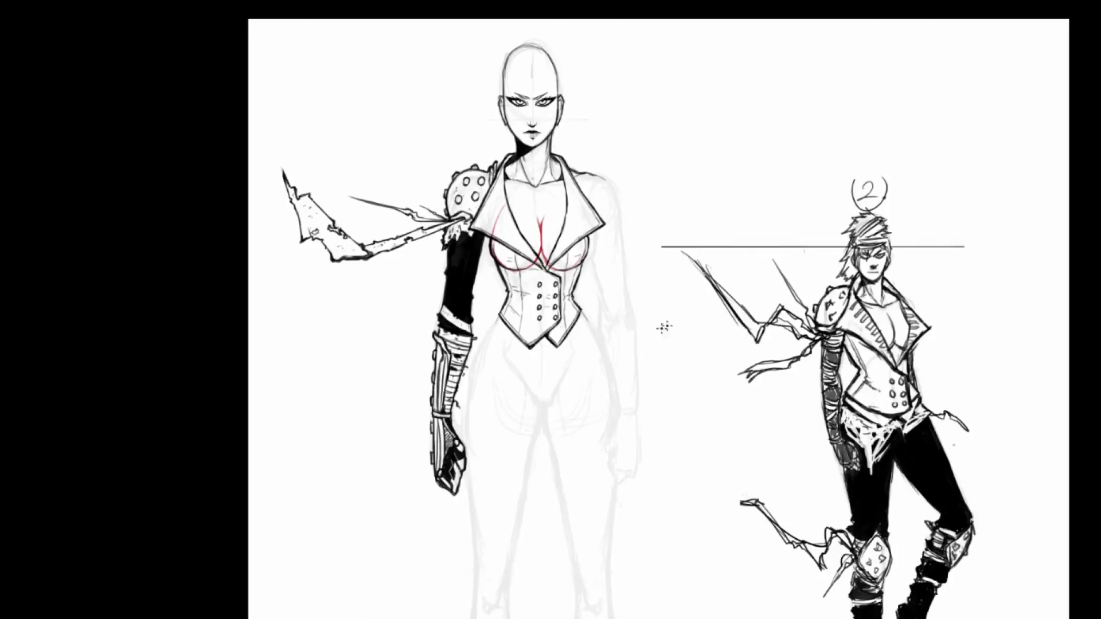
scroll(667, 324, "up", 2)
scroll(485, 240, "up", 8)
scroll(611, 187, "down", 8)
scroll(627, 181, "up", 3)
left_click_drag(728, 94, 660, 283)
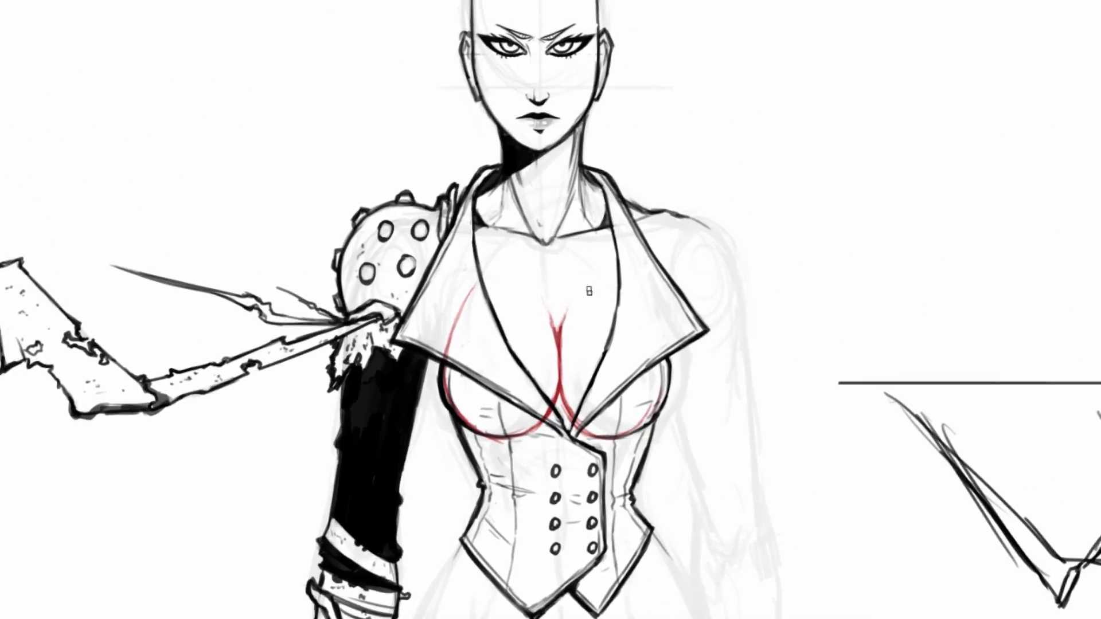
mouse_move(568, 290)
left_mouse_down()
mouse_move(544, 296)
mouse_move(515, 412)
mouse_move(539, 404)
mouse_move(574, 434)
mouse_move(594, 265)
mouse_move(577, 285)
left_mouse_up()
key("ctrl+d")
scroll(1029, 218, "up", 5)
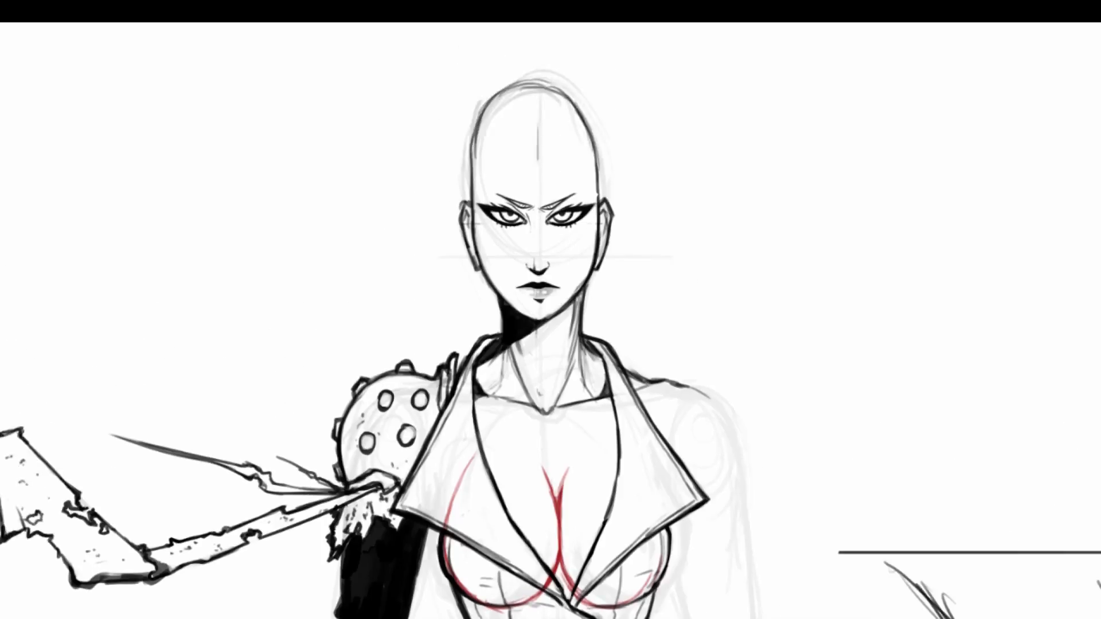
- Try reworking the red cleavage line, then remove the whole red chest sketch
left_click_drag(568, 468, 567, 575)
left_click_drag(560, 522, 552, 574)
key("ctrl+z")
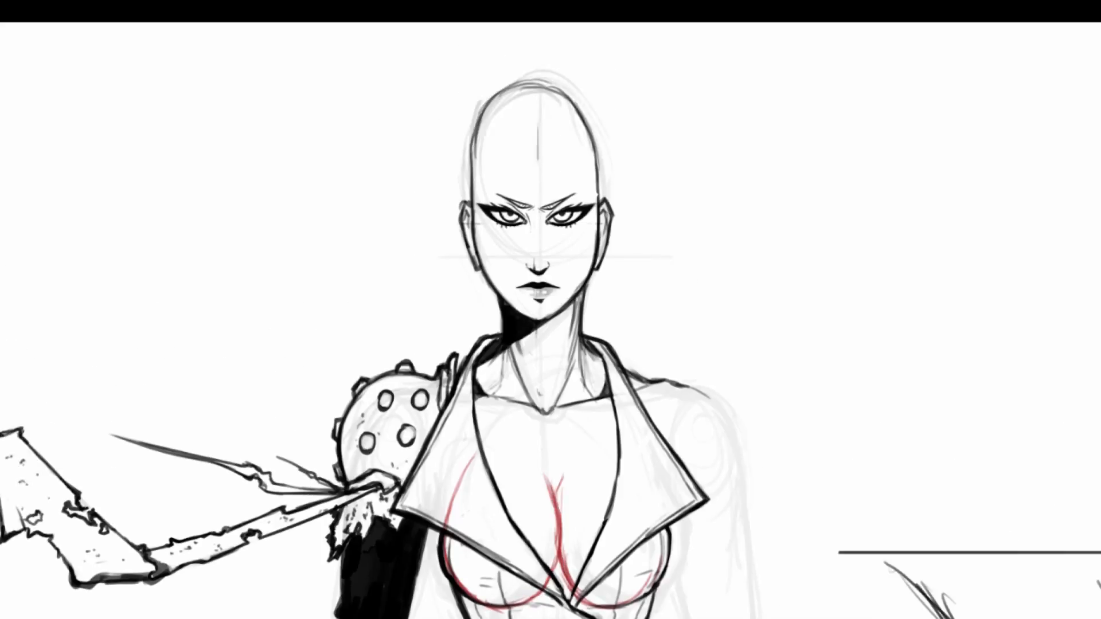
key("ctrl+z")
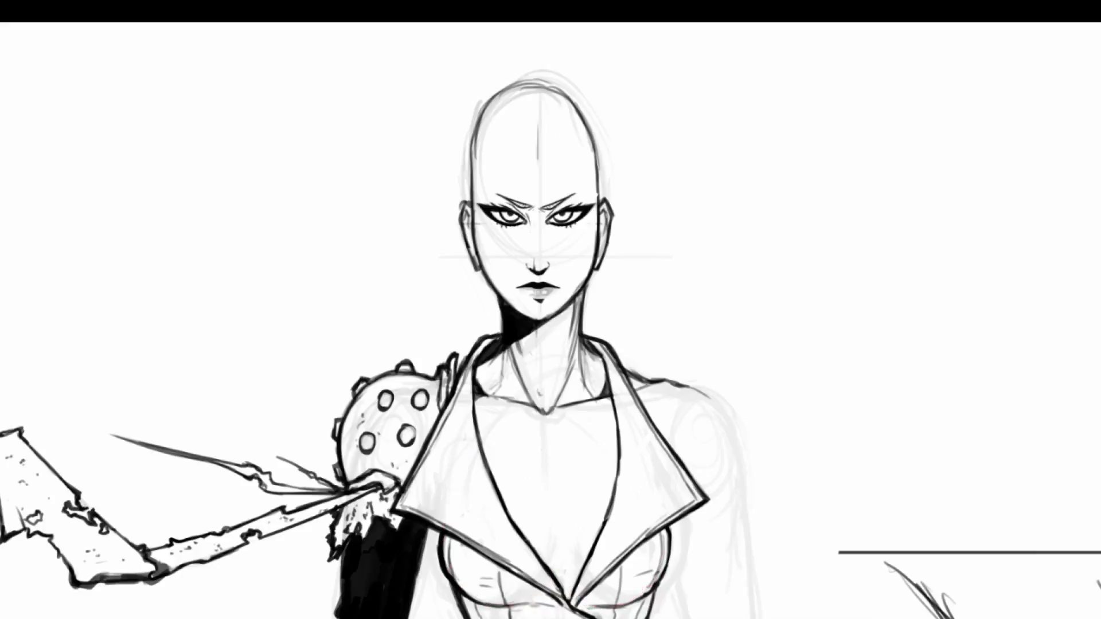
left_click_drag(474, 454, 445, 526)
key("ctrl+z")
key("ctrl+z")
scroll(1049, 314, "down", 2)
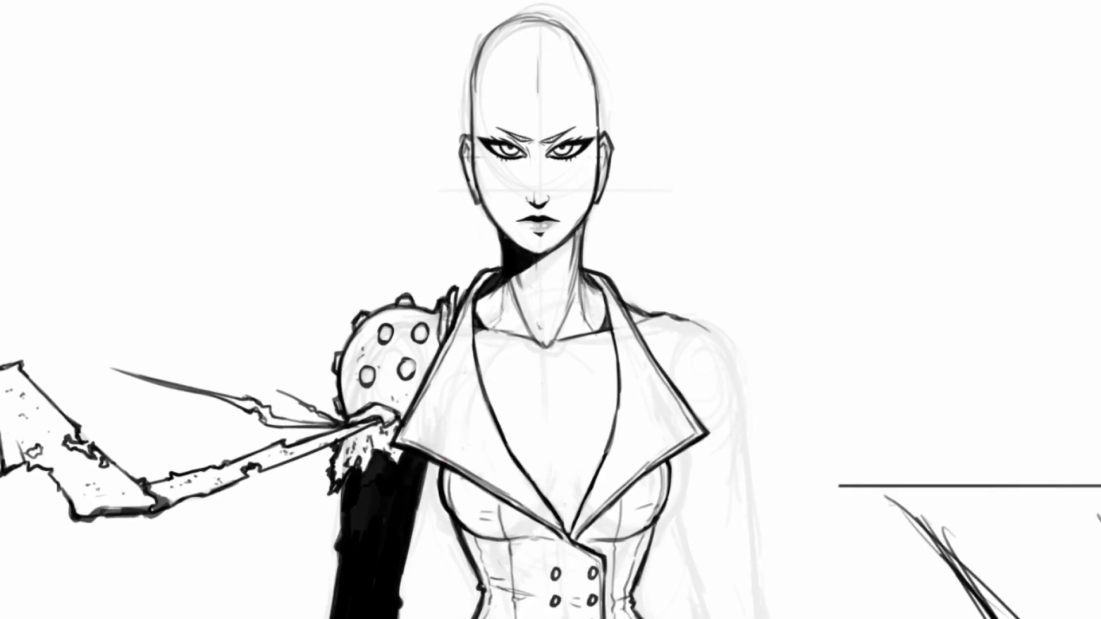
- Draw a red cleavage line with a Y-shaped top and a filled, forked base inside the neckline V
mouse_move(544, 281)
left_mouse_down()
mouse_move(563, 387)
mouse_move(545, 374)
left_mouse_up()
scroll(561, 322, "down", 2)
left_click_drag(560, 322, 566, 448)
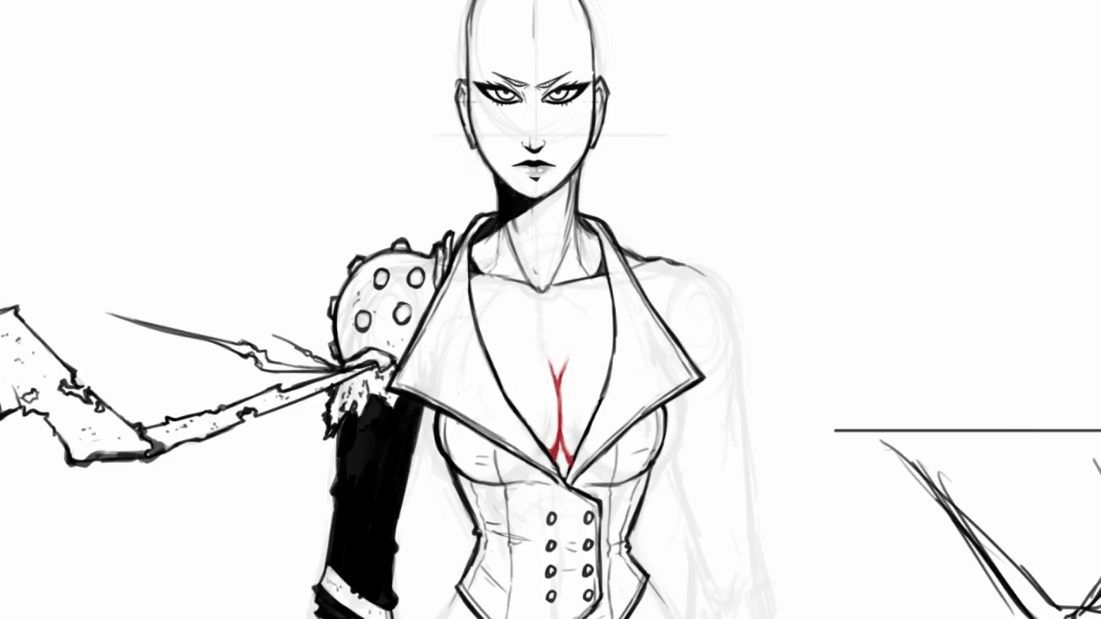
- Turn the red cleavage lines black with a Levels adjustment, lowering the white output level to its minimum
left_click(130, 1)
mouse_move(151, 0)
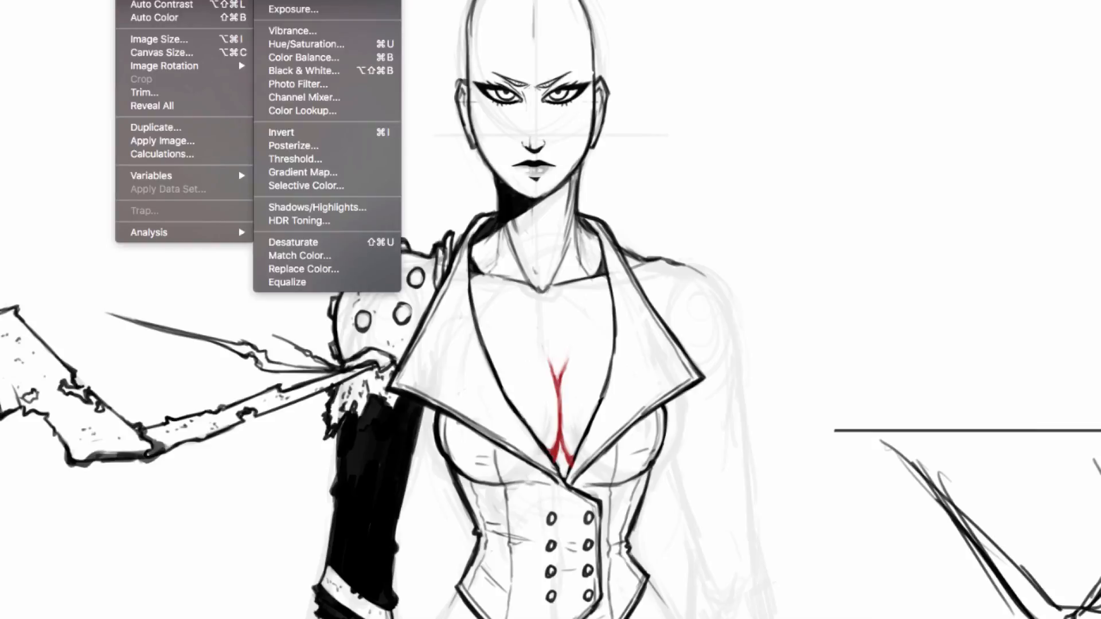
left_click(282, 1)
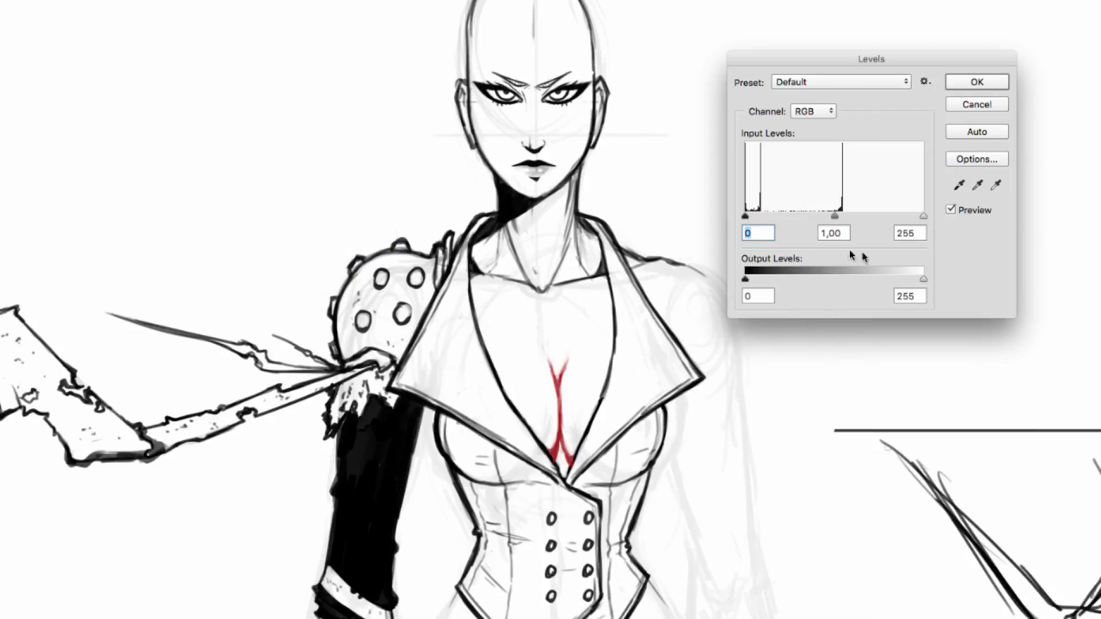
left_click_drag(923, 279, 596, 280)
left_click(981, 80)
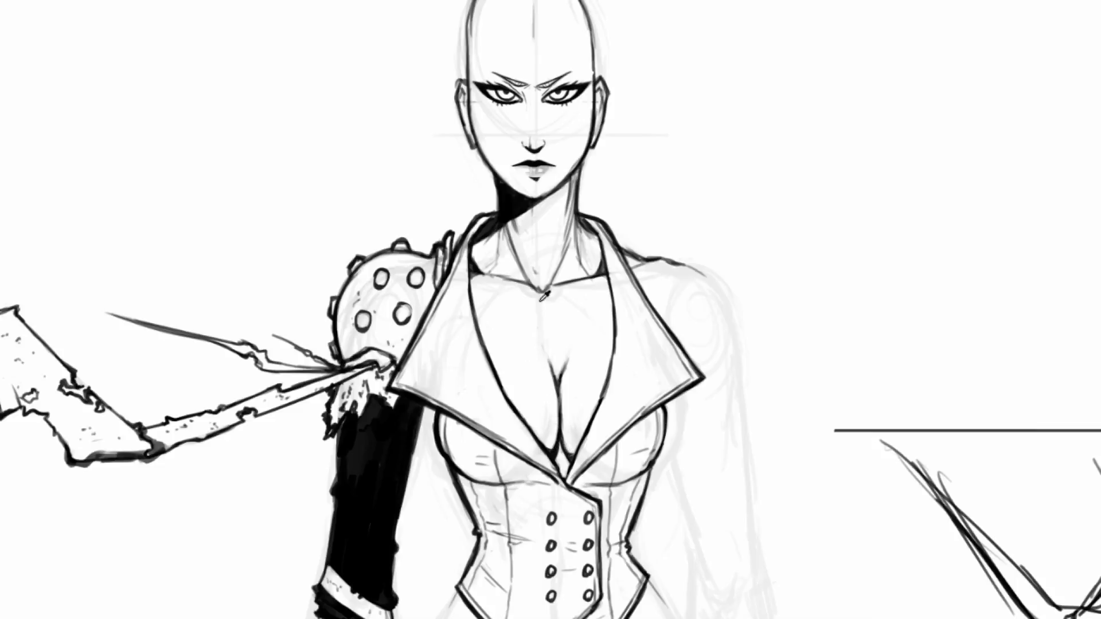
scroll(554, 329, "down", 9)
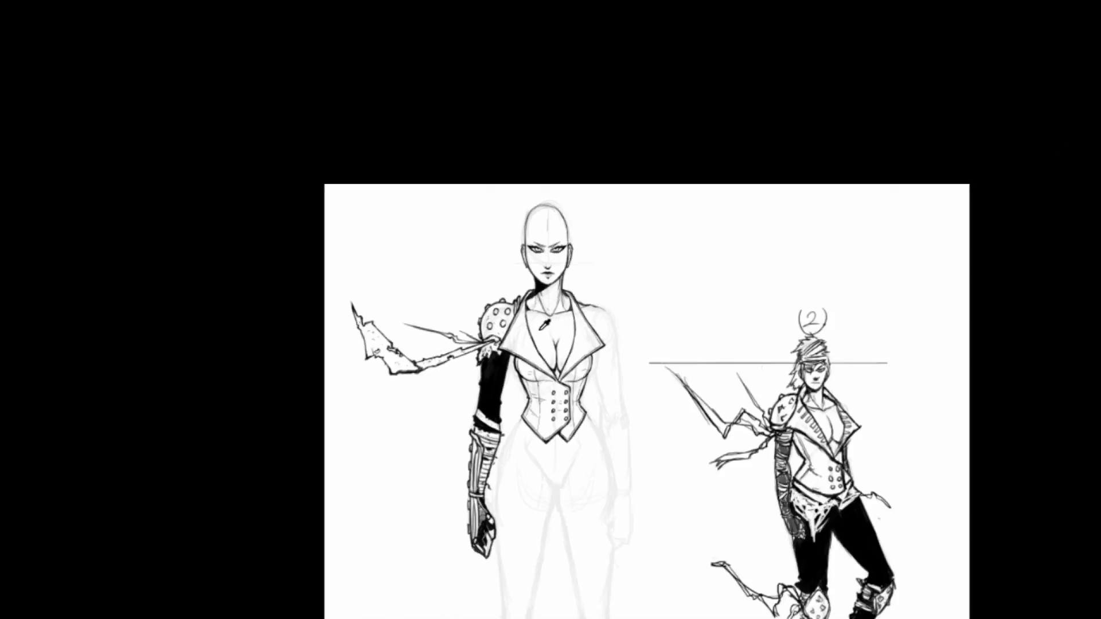
- Draw a black bra with scalloped lace edges inside the base of the vest's neckline V
scroll(464, 332, "down", 2)
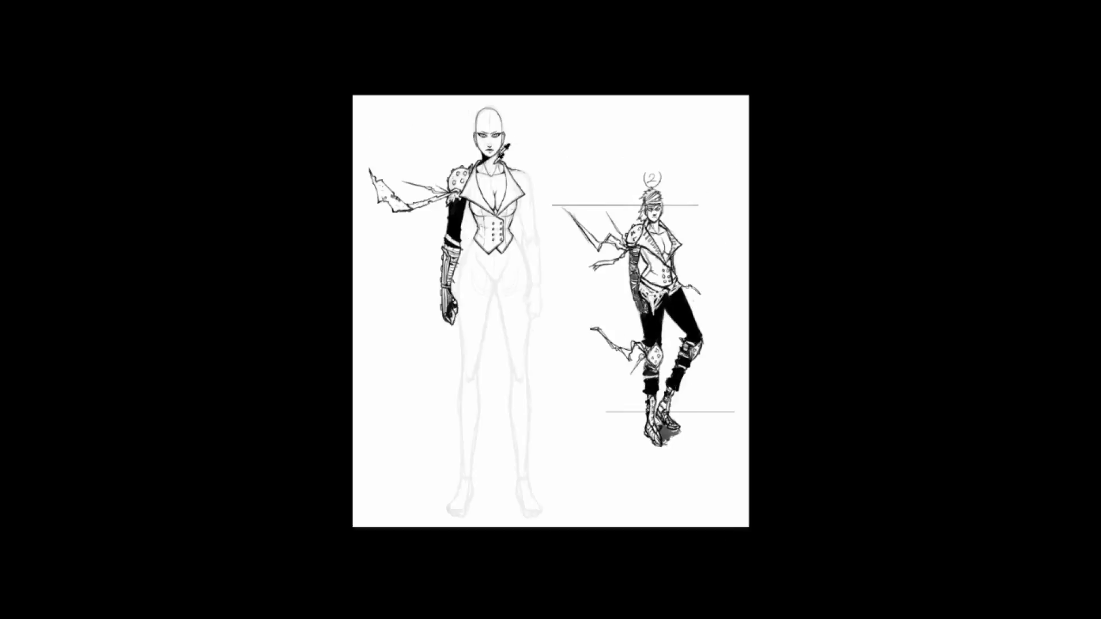
scroll(480, 179, "up", 6)
scroll(510, 179, "up", 1)
key("r")
left_click_drag(645, 120, 708, 315)
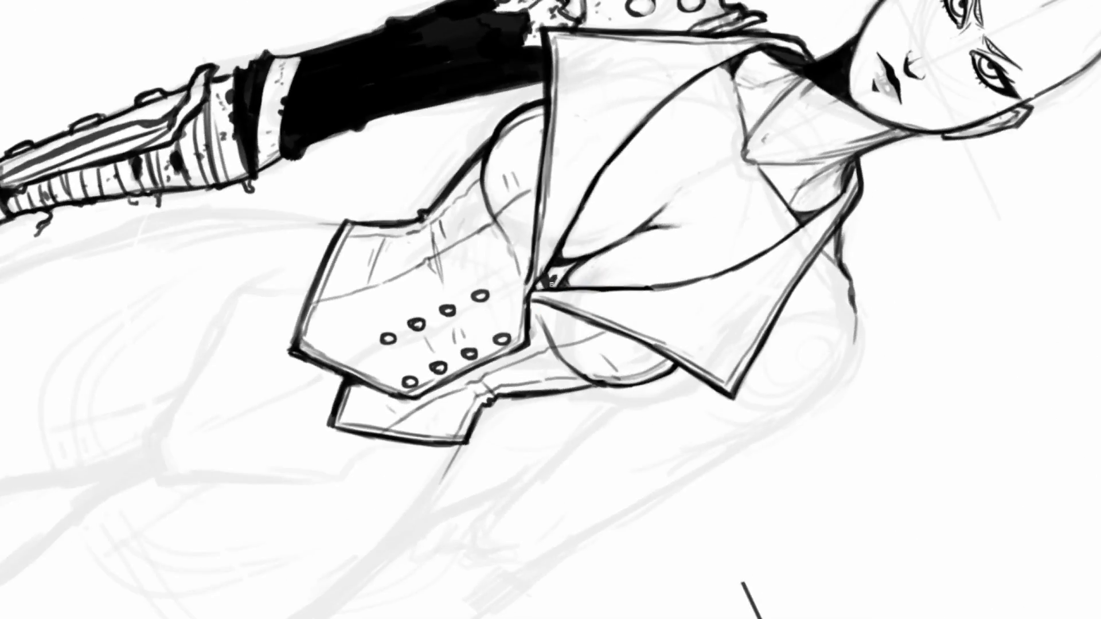
left_click_drag(546, 275, 556, 273)
left_click_drag(566, 260, 588, 200)
key("r")
mouse_move(535, 244)
left_mouse_down()
mouse_move(517, 250)
mouse_move(536, 300)
mouse_move(500, 323)
mouse_move(492, 290)
mouse_move(496, 314)
mouse_move(519, 324)
mouse_move(514, 309)
mouse_move(500, 313)
left_mouse_up()
mouse_move(507, 190)
left_mouse_down()
mouse_move(559, 189)
mouse_move(600, 251)
mouse_move(609, 301)
left_mouse_up()
left_click_drag(619, 241, 562, 211)
mouse_move(578, 312)
left_mouse_down()
mouse_move(584, 287)
mouse_move(583, 309)
mouse_move(631, 261)
mouse_move(513, 269)
mouse_move(523, 326)
left_mouse_up()
key("r")
mouse_move(558, 270)
left_mouse_down()
mouse_move(506, 275)
mouse_move(498, 288)
left_mouse_up()
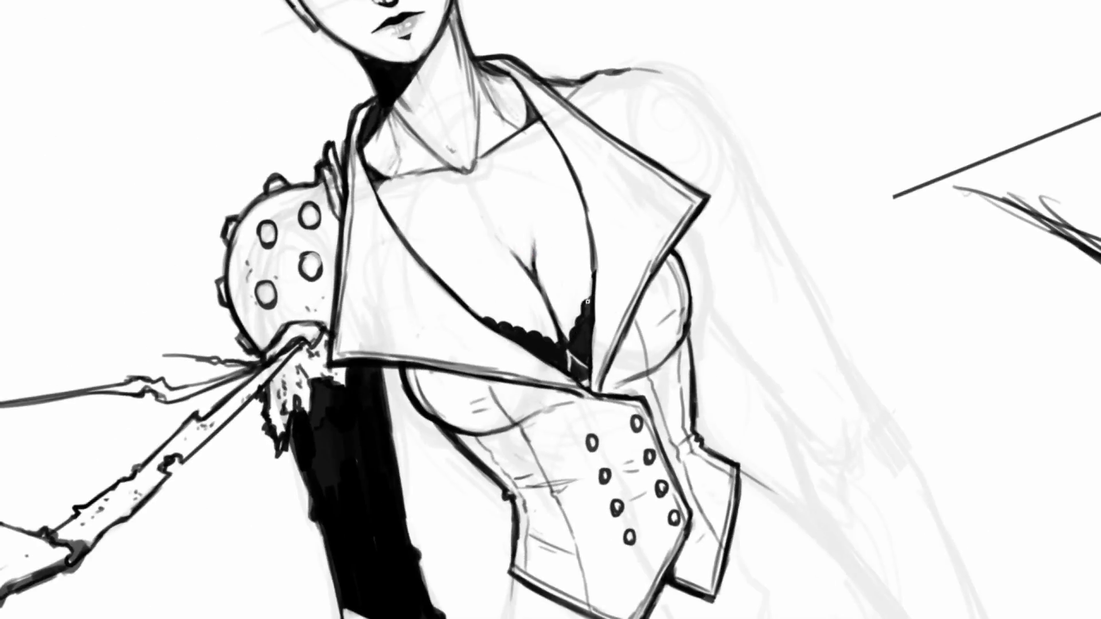
- Add thin white seam lines to the black lace bra and darken the narrow shadow between neck and collar
left_click_drag(572, 338, 569, 352)
key("r")
mouse_move(594, 232)
left_mouse_down()
mouse_move(606, 207)
mouse_move(616, 231)
left_mouse_up()
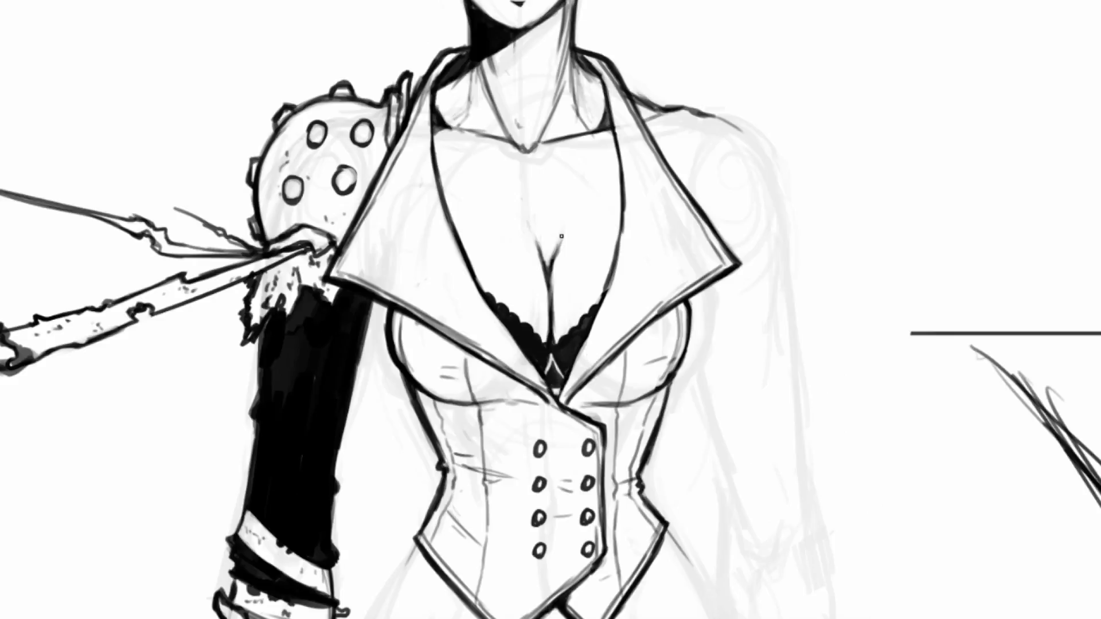
key("r")
left_click_drag(557, 179, 527, 278)
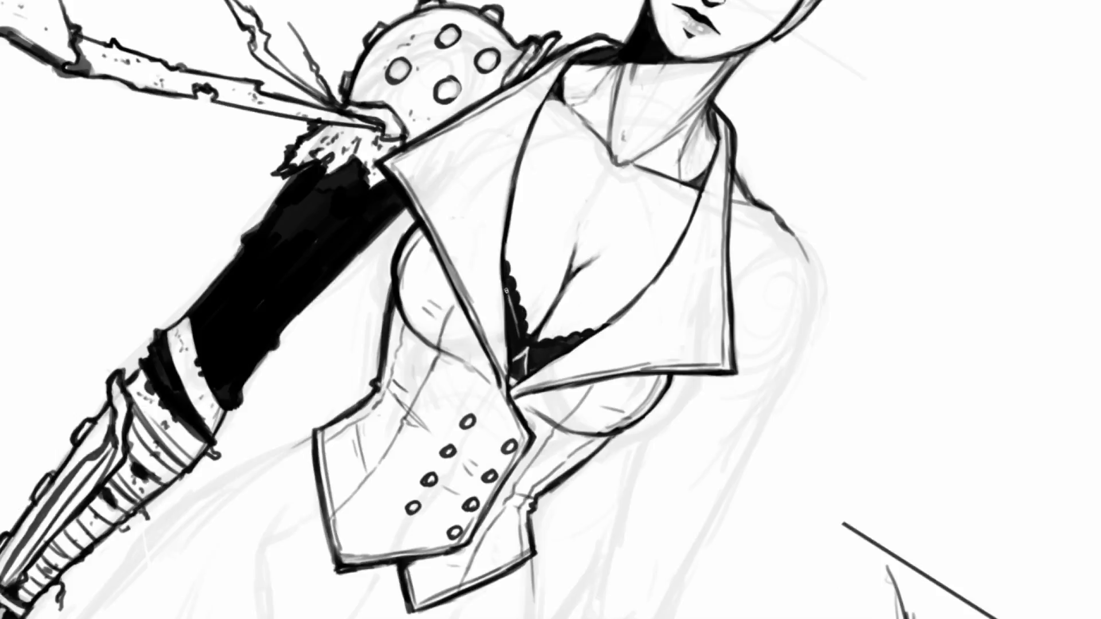
left_click_drag(513, 315, 522, 347)
key("r")
left_click_drag(543, 271, 538, 300)
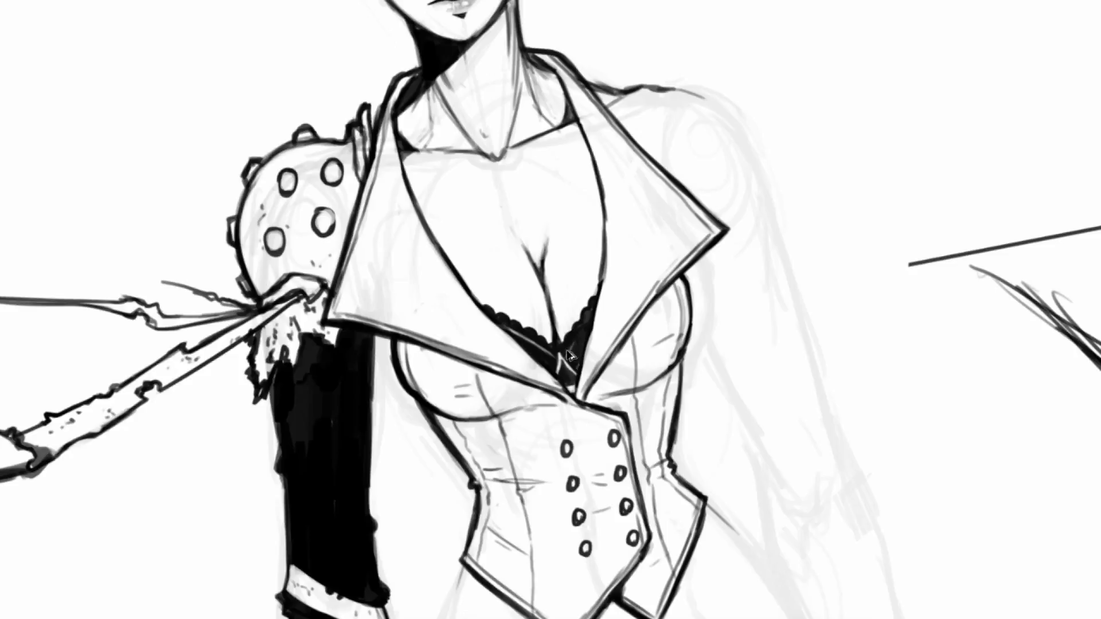
left_click_drag(554, 162, 594, 158)
left_click_drag(557, 171, 594, 263)
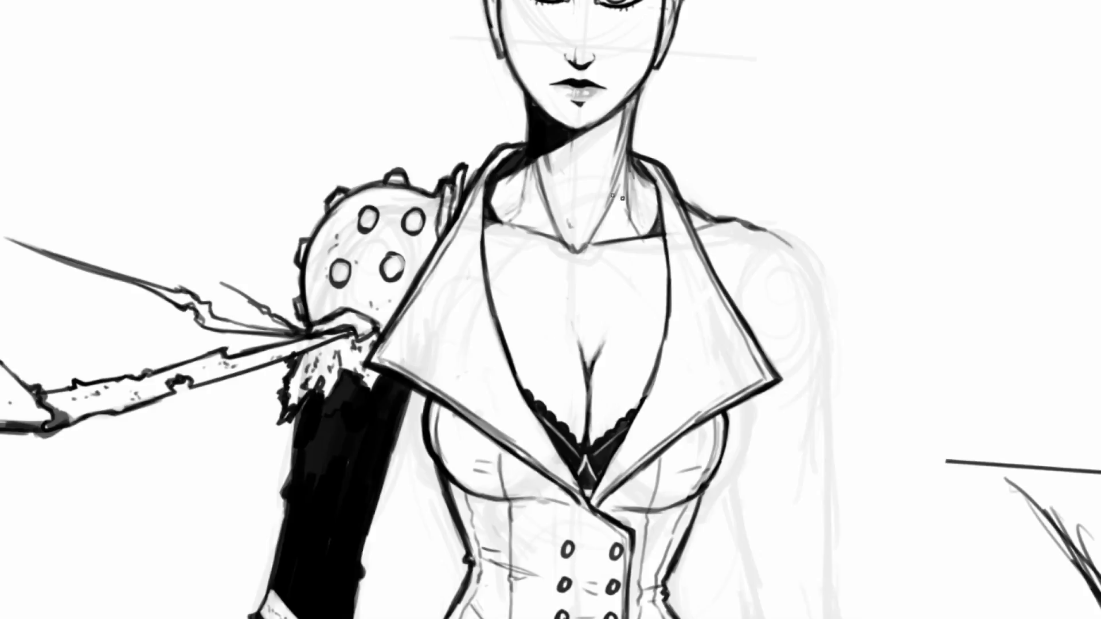
left_click_drag(647, 192, 658, 219)
left_click_drag(643, 172, 660, 234)
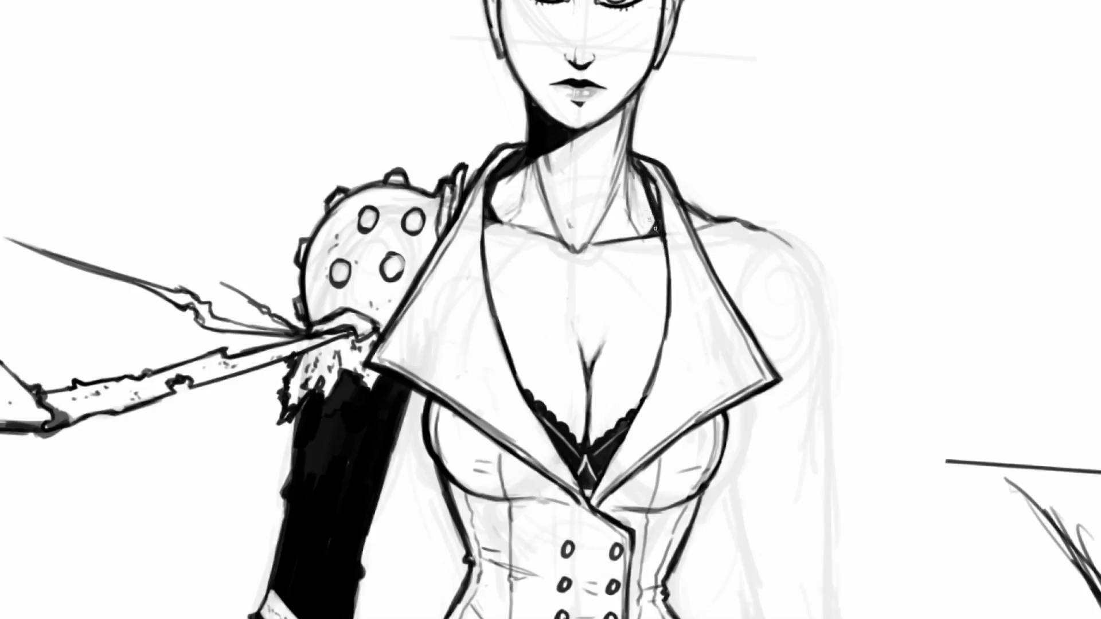
- Check the lace neckline against the whole figure and the smaller reference drawing with the canvas straightened
scroll(669, 218, "down", 4)
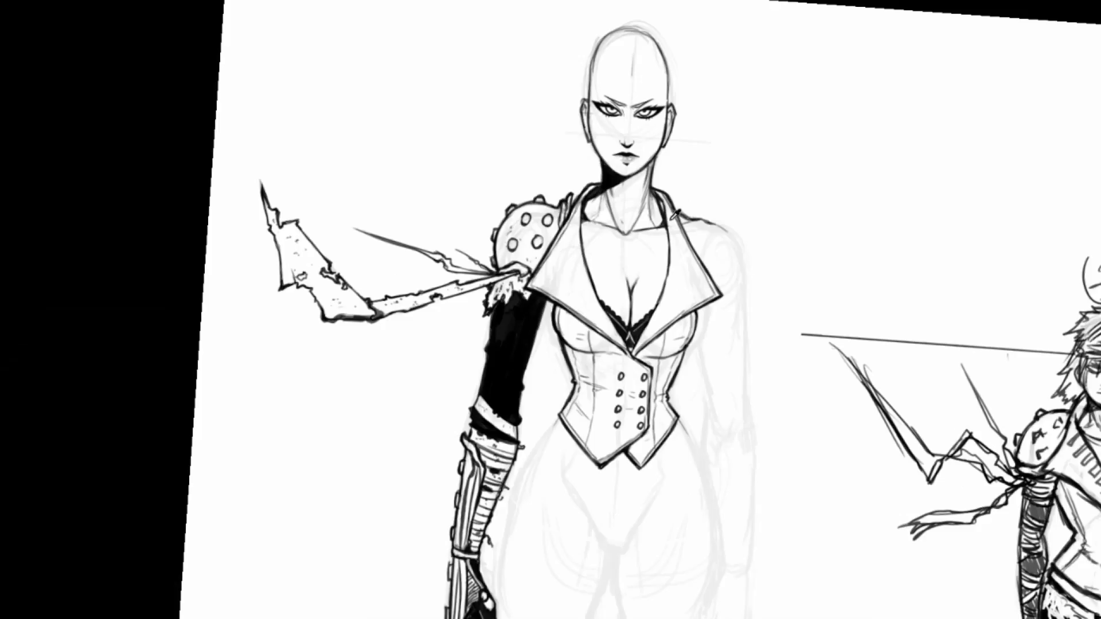
scroll(675, 216, "down", 2)
scroll(707, 240, "down", 2)
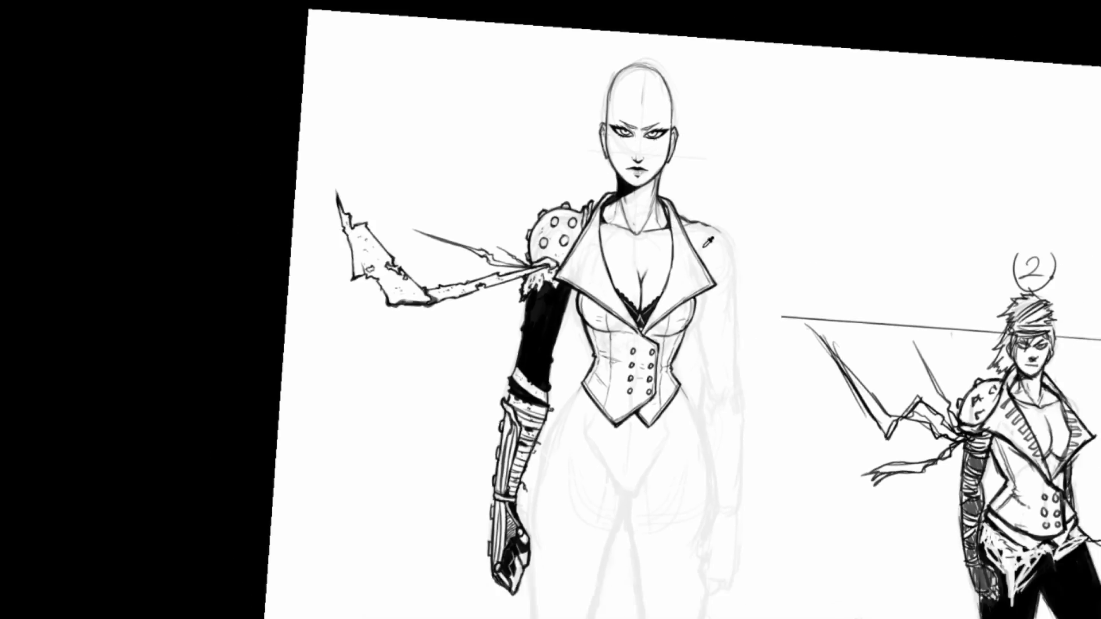
scroll(710, 241, "down", 2)
key("r")
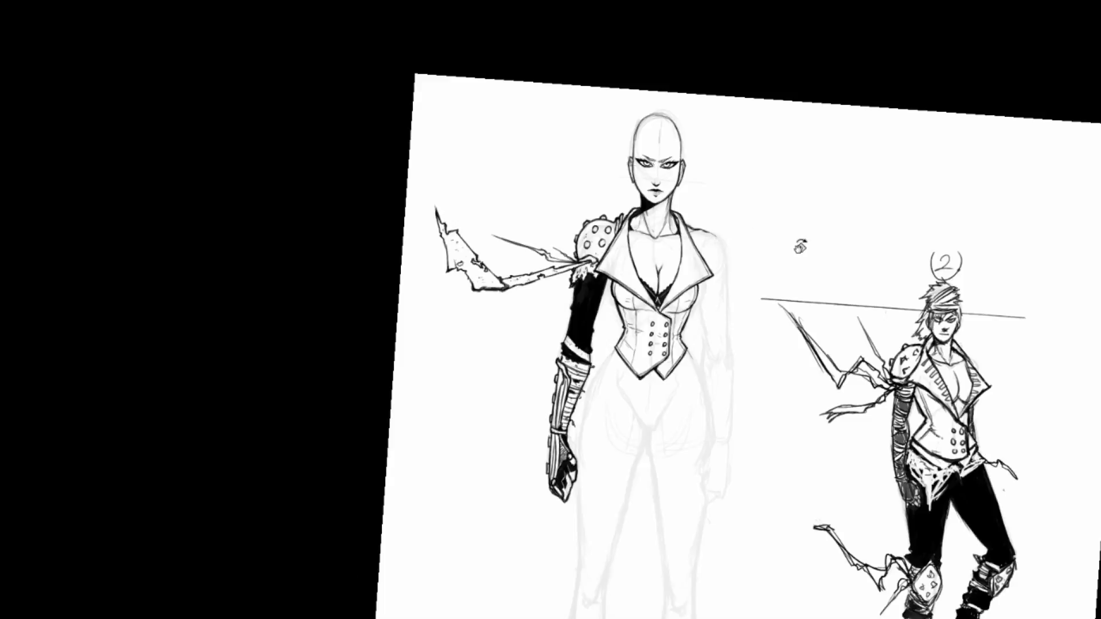
left_click_drag(800, 245, 795, 217)
scroll(706, 197, "up", 6)
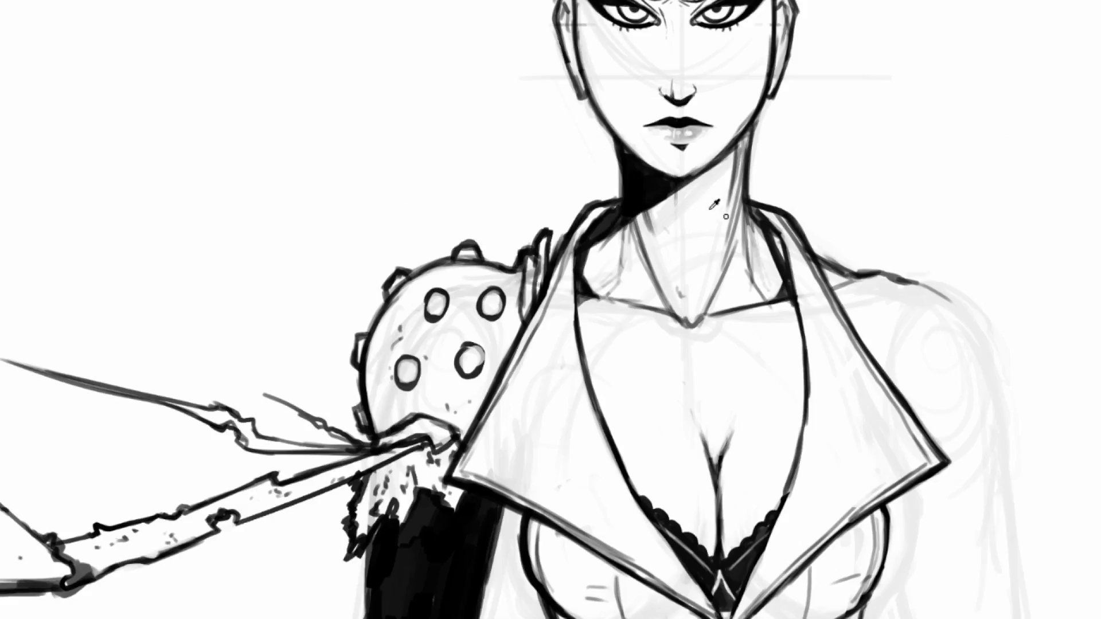
- Try drawing narrow rectangular stripes on the lapel beside the studded shoulder, starting near the neckline's base
key("r")
left_click_drag(638, 196, 657, 147)
key("space")
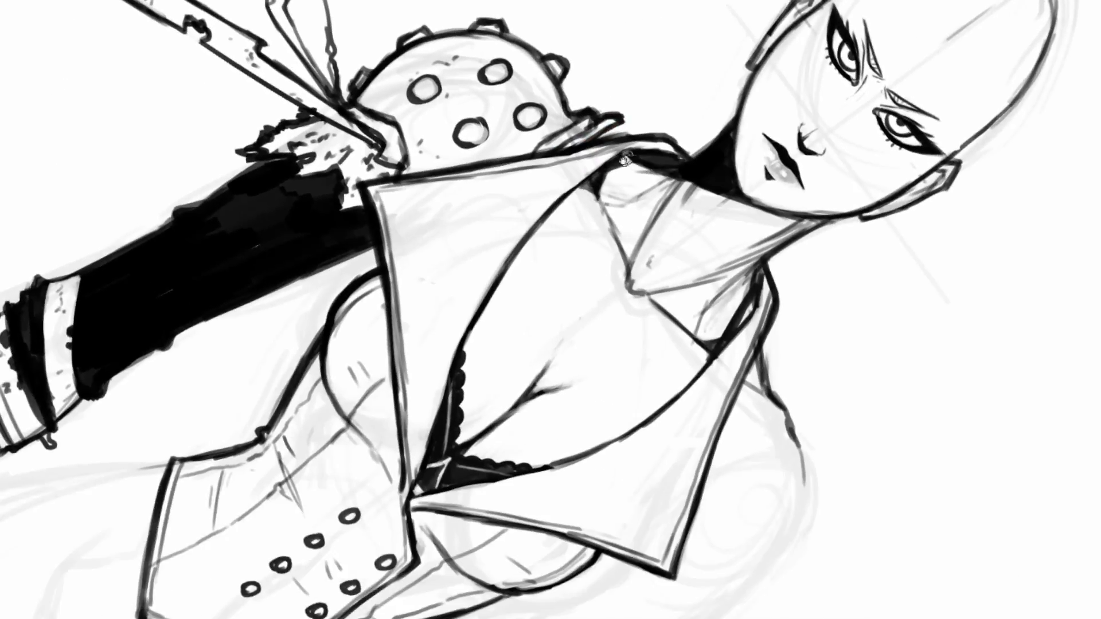
mouse_move(757, 136)
left_mouse_down()
mouse_move(811, 143)
mouse_move(796, 151)
left_mouse_up()
key("space")
left_click_drag(519, 181, 655, 157)
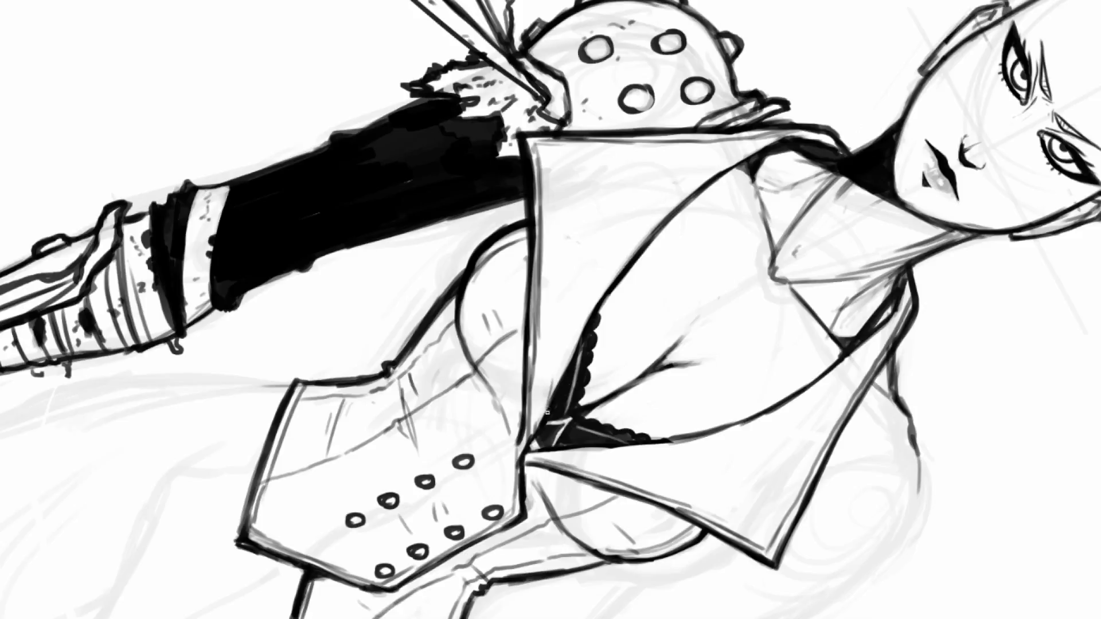
mouse_move(554, 357)
left_mouse_down()
mouse_move(554, 306)
mouse_move(566, 360)
left_mouse_up()
left_click_drag(561, 314, 566, 372)
key("r")
mouse_move(517, 295)
left_mouse_down()
mouse_move(503, 328)
mouse_move(564, 308)
mouse_move(510, 337)
left_mouse_up()
mouse_move(534, 274)
left_mouse_down()
mouse_move(499, 344)
mouse_move(514, 295)
mouse_move(500, 350)
left_mouse_up()
mouse_move(520, 309)
left_mouse_down()
mouse_move(507, 348)
mouse_move(514, 317)
left_mouse_up()
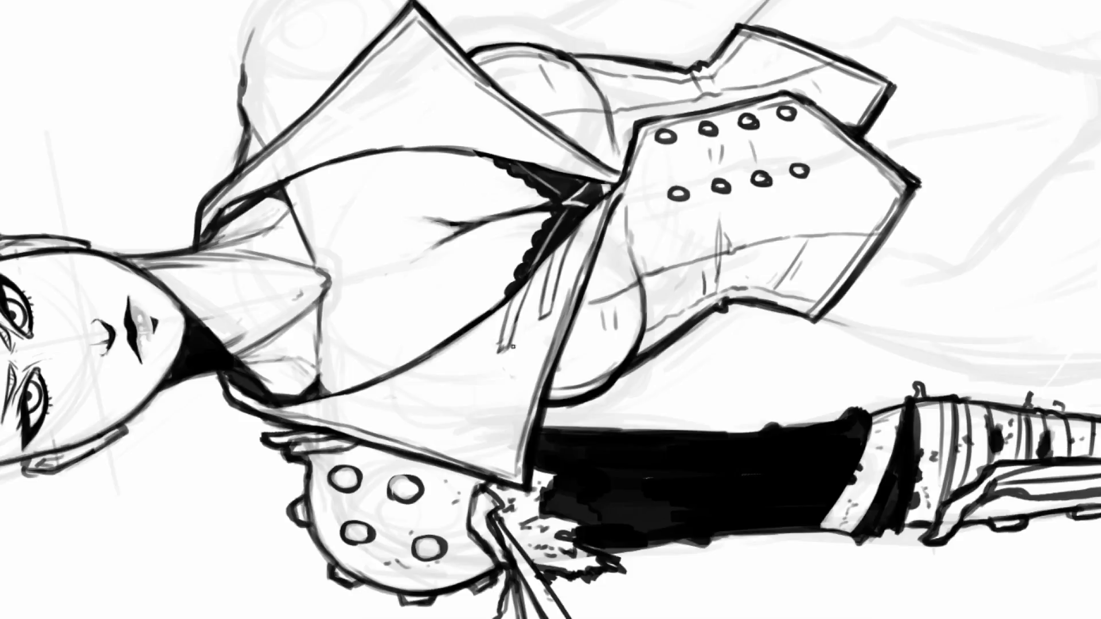
mouse_move(491, 314)
left_mouse_down()
mouse_move(466, 375)
mouse_move(497, 270)
mouse_move(661, 182)
left_mouse_up()
key("r")
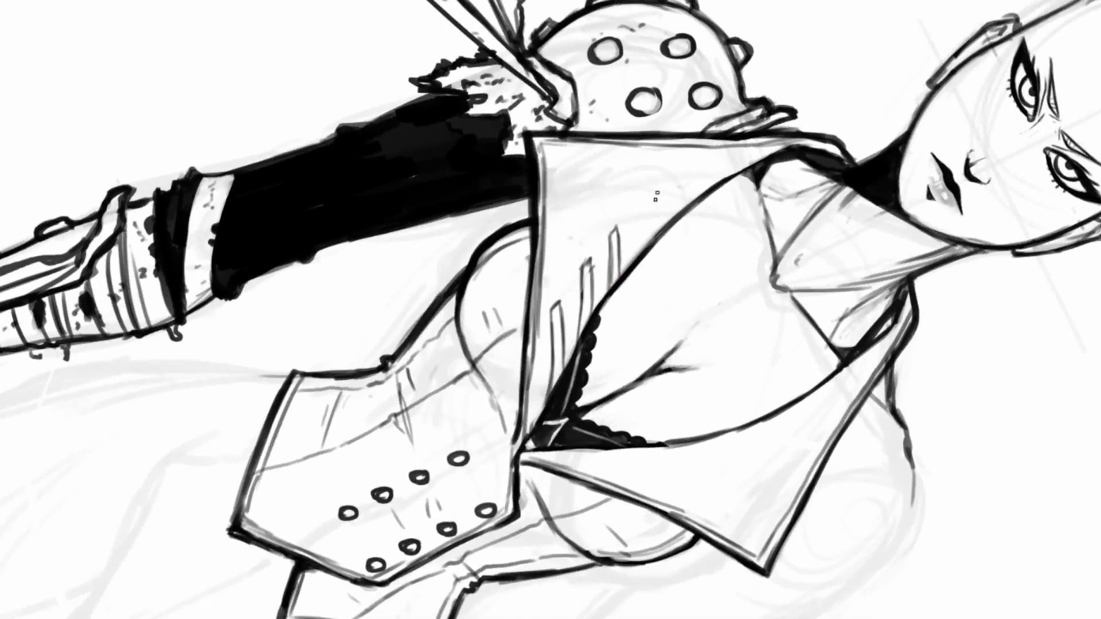
- Undo all the rectangular stripes drawn on the lapel
key("ctrl+z")
key("ctrl+z")
key("ctrl+z")
key("ctrl+z")
key("ctrl+z")
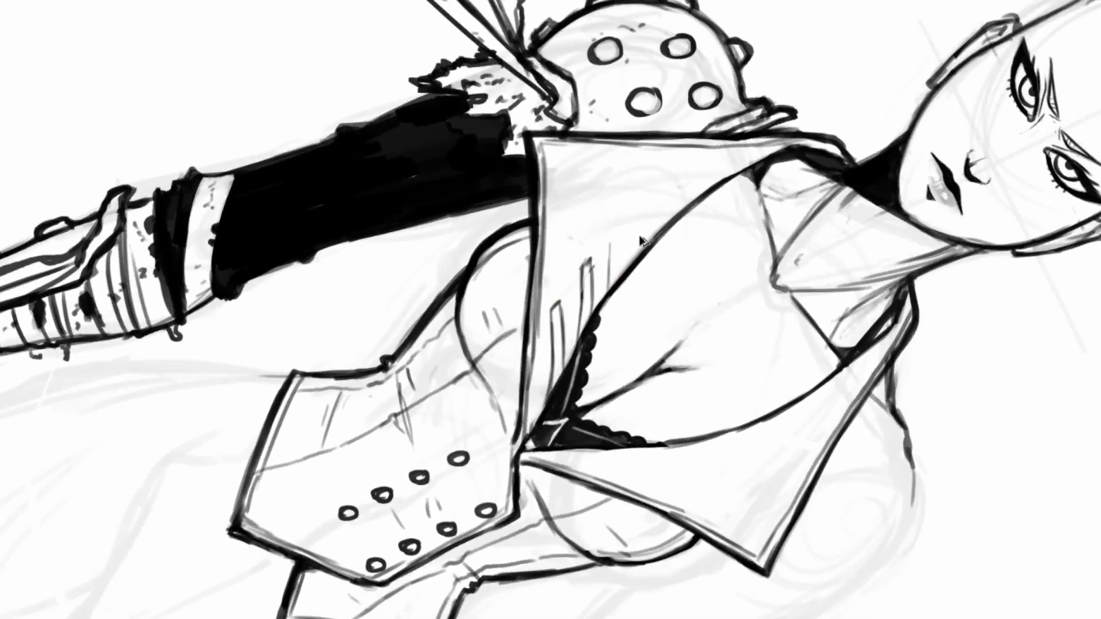
key("ctrl+z")
key("ctrl+z")
key("ctrl+z")
key("ctrl+z")
key("ctrl+z")
key("ctrl+z")
key("ctrl+z")
key("ctrl+z")
key("ctrl+z")
key("ctrl+z")
key("ctrl+z")
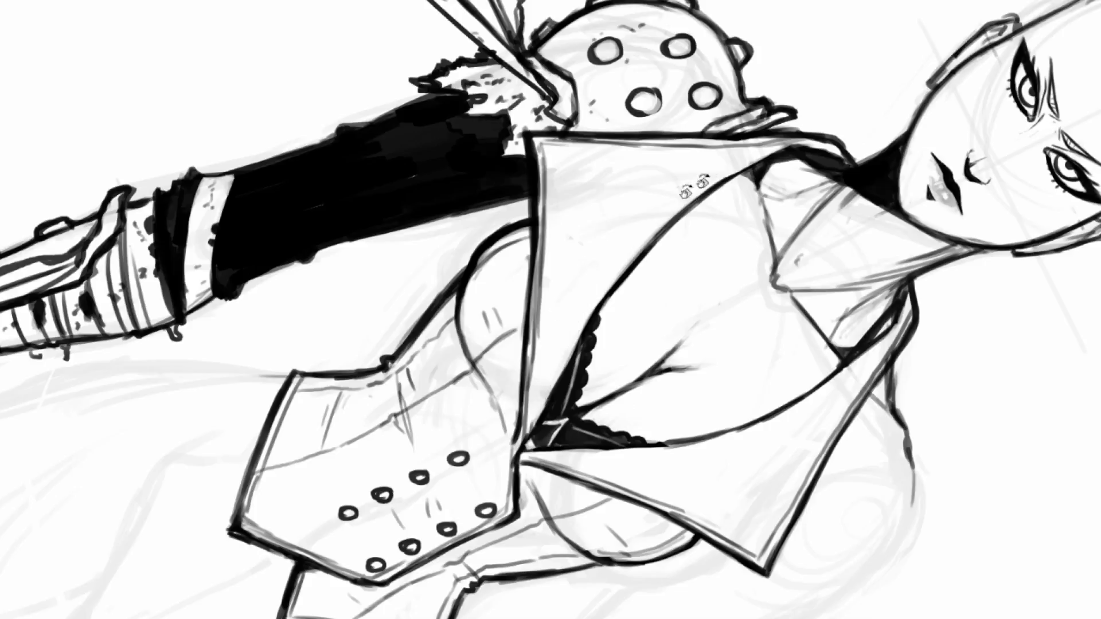
- Examine the whole figure and compare its plain lapels with the striped lapels of the smaller reference drawing
left_click_drag(636, 247, 586, 209)
left_click_drag(559, 92, 500, 116)
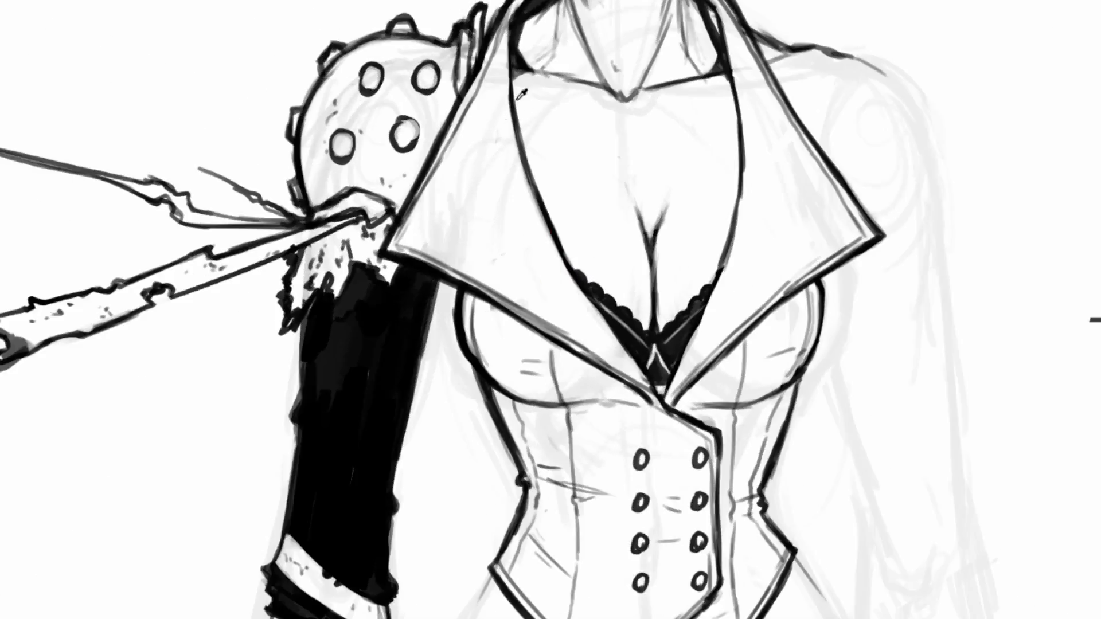
scroll(552, 178, "down", 1)
scroll(553, 178, "down", 3)
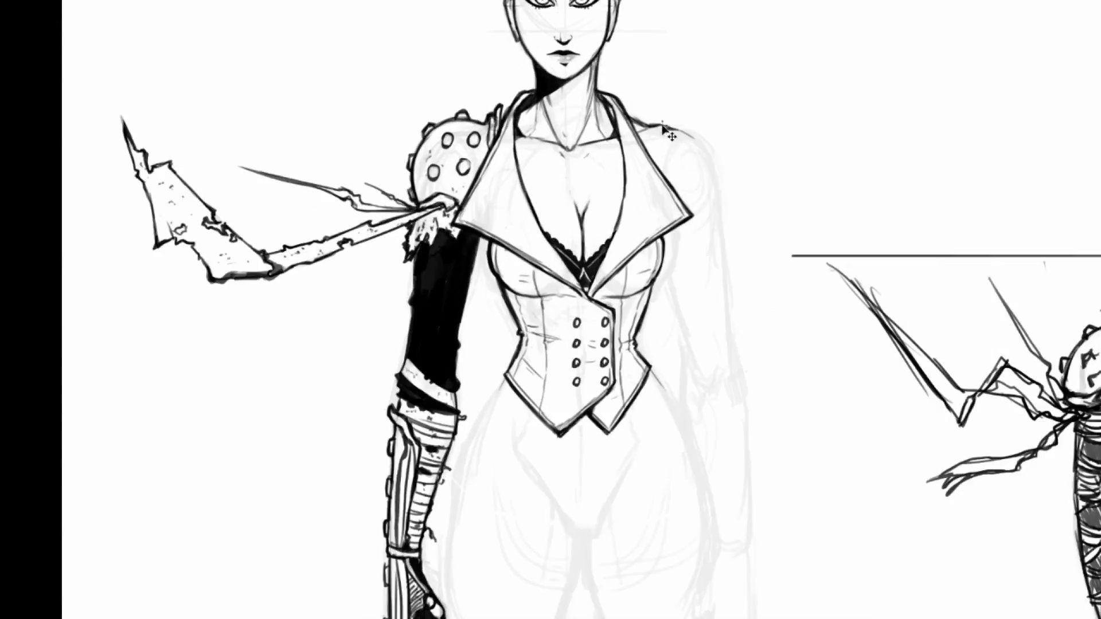
scroll(664, 122, "down", 8)
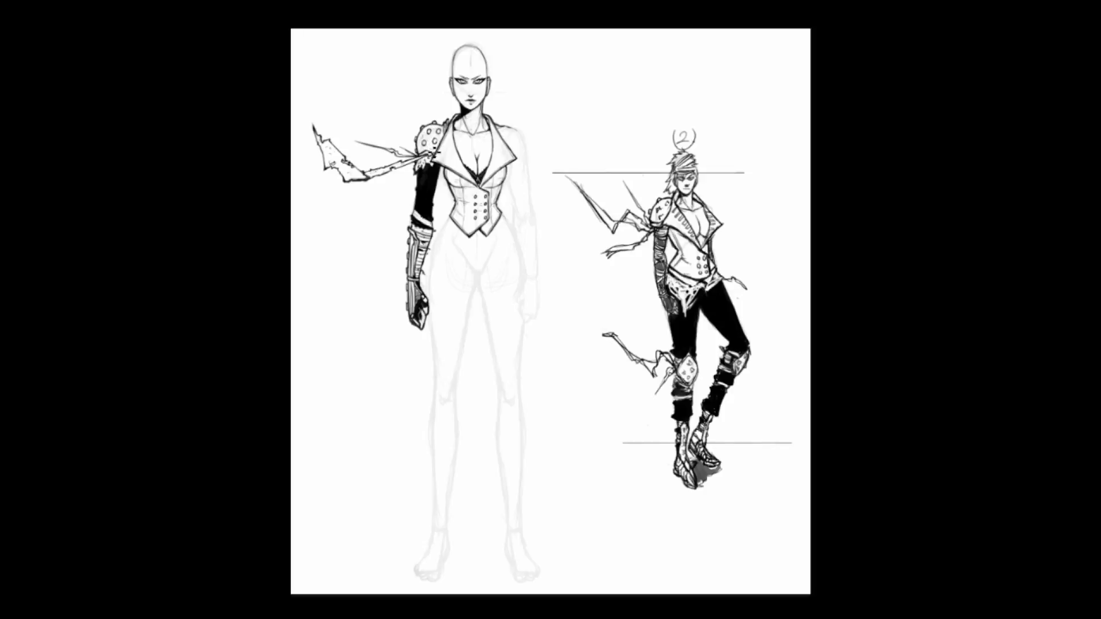
scroll(458, 143, "up", 2)
scroll(458, 150, "up", 2)
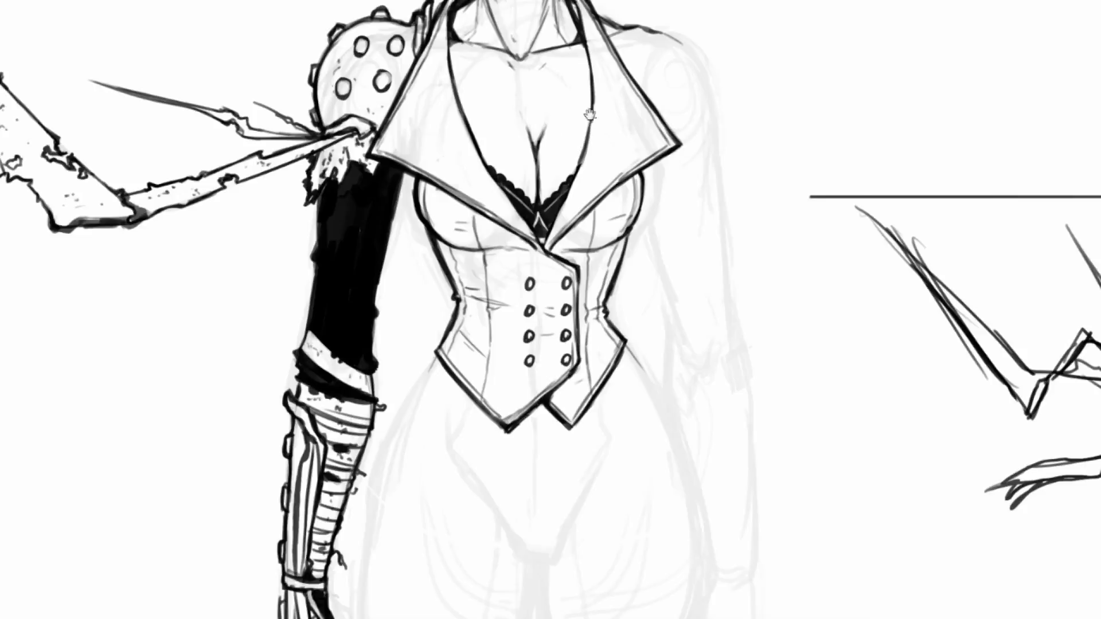
scroll(602, 271, "up", 3)
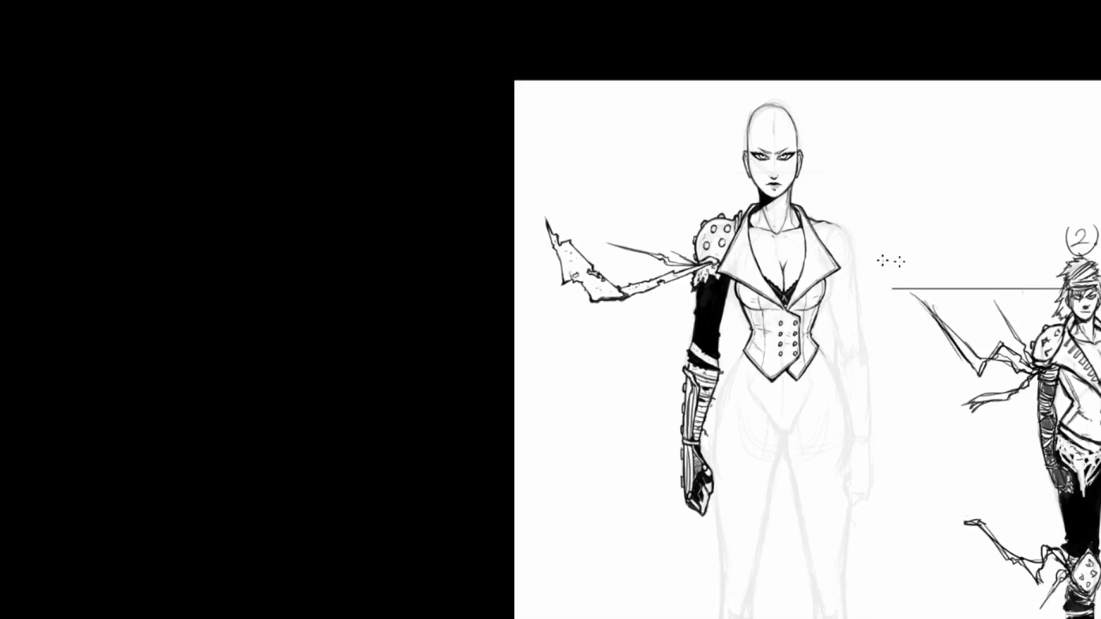
left_click_drag(884, 239, 813, 221)
scroll(814, 221, "down", 3)
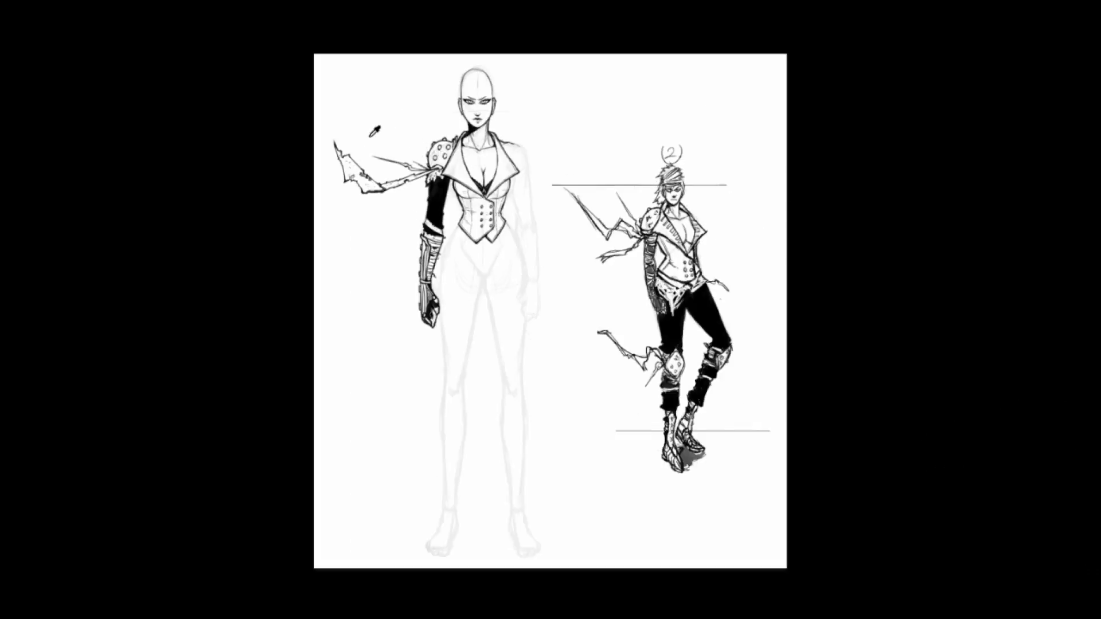
scroll(399, 143, "up", 5)
- Draw a row of narrow rectangular stripes on the upper part of the lapel beside the studded shoulder
mouse_move(872, 449)
left_mouse_down()
mouse_move(767, 352)
mouse_move(642, 280)
left_mouse_up()
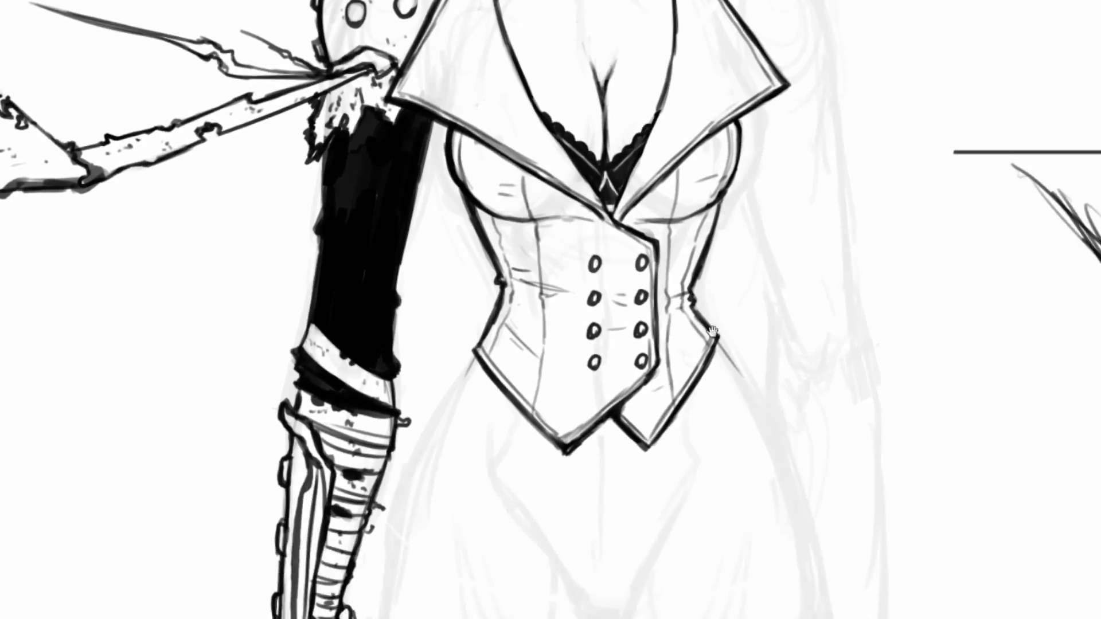
left_click_drag(750, 226, 833, 506)
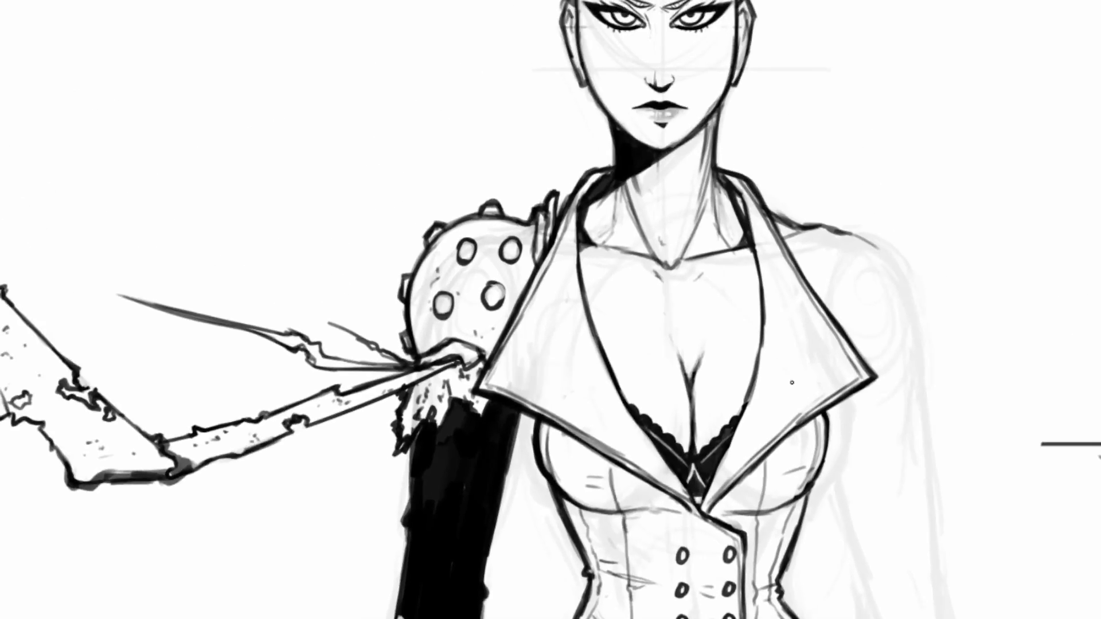
mouse_move(751, 172)
left_mouse_down()
mouse_move(722, 249)
mouse_move(711, 224)
left_mouse_up()
left_click_drag(712, 281, 733, 224)
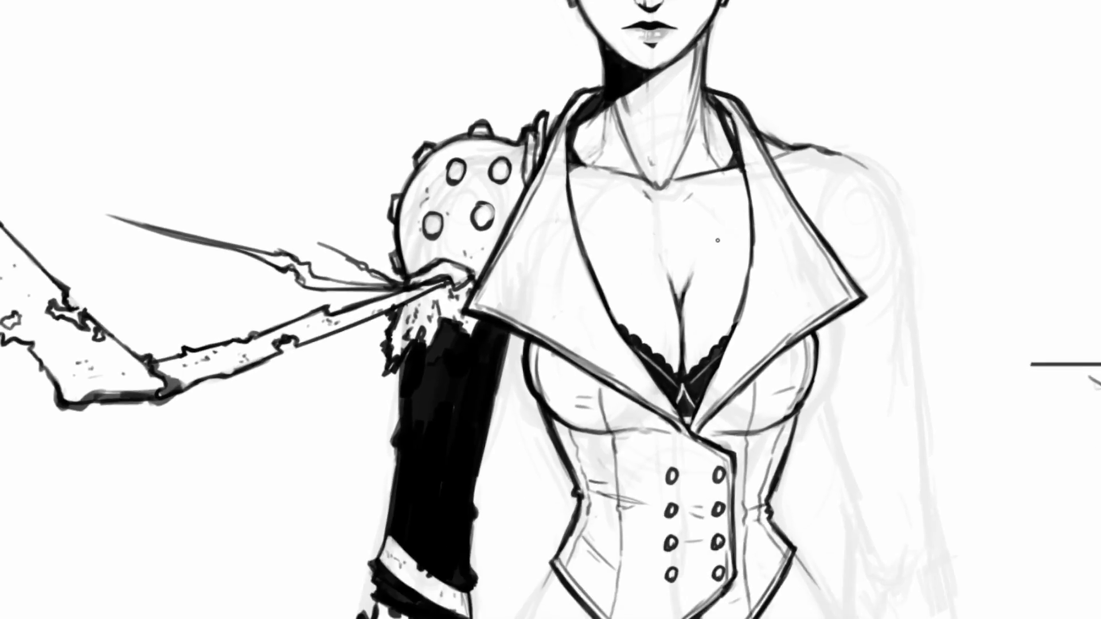
left_click_drag(624, 207, 627, 253)
left_click_drag(628, 165, 639, 322)
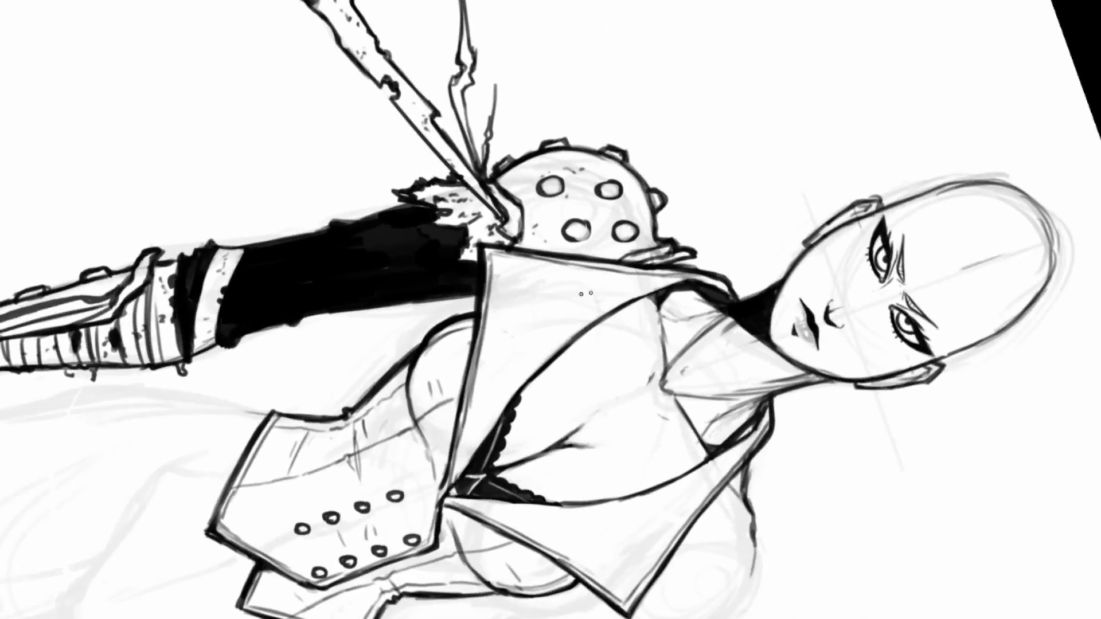
mouse_move(566, 344)
left_mouse_down()
mouse_move(548, 291)
mouse_move(554, 354)
mouse_move(558, 273)
mouse_move(590, 321)
mouse_move(590, 285)
mouse_move(606, 304)
mouse_move(611, 281)
mouse_move(631, 280)
left_mouse_up()
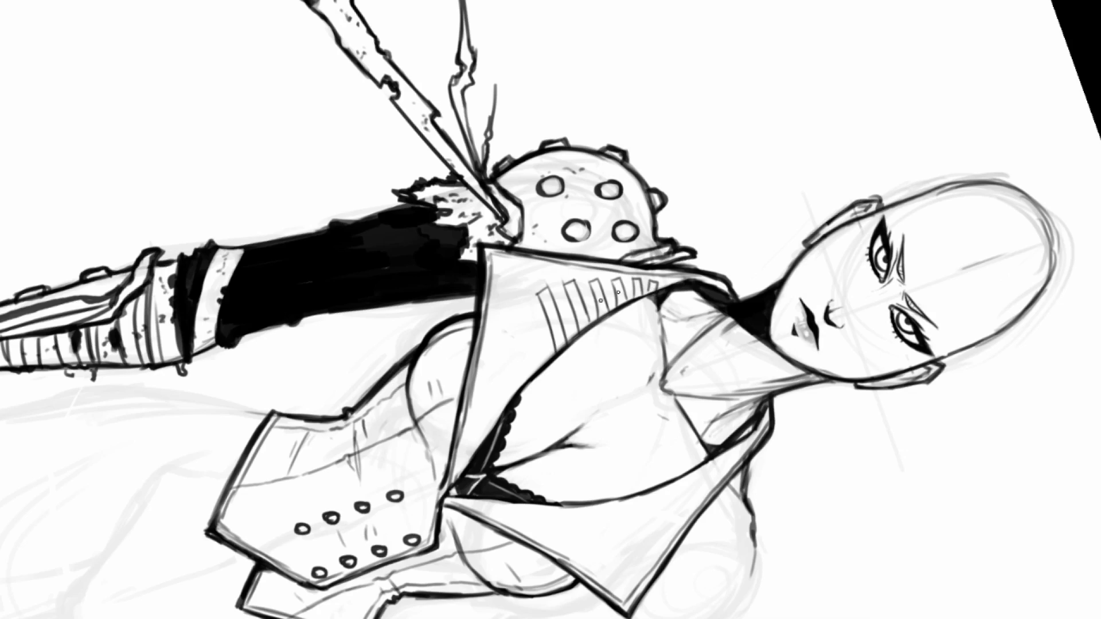
- Continue the rectangular stripes along the lapel's inner edge down to the neckline's base, shortening them toward the end
key("r")
left_click_drag(598, 298, 509, 267)
left_click_drag(589, 245, 545, 247)
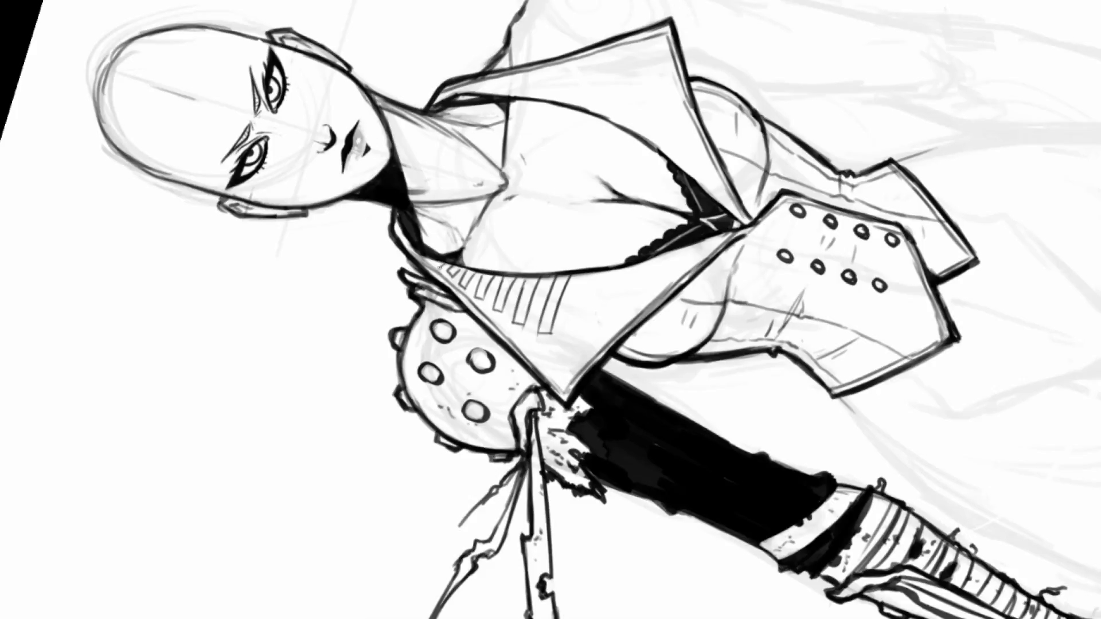
mouse_move(583, 272)
left_mouse_down()
mouse_move(566, 326)
mouse_move(591, 272)
mouse_move(592, 328)
mouse_move(615, 273)
mouse_move(619, 310)
mouse_move(635, 267)
mouse_move(620, 312)
left_mouse_up()
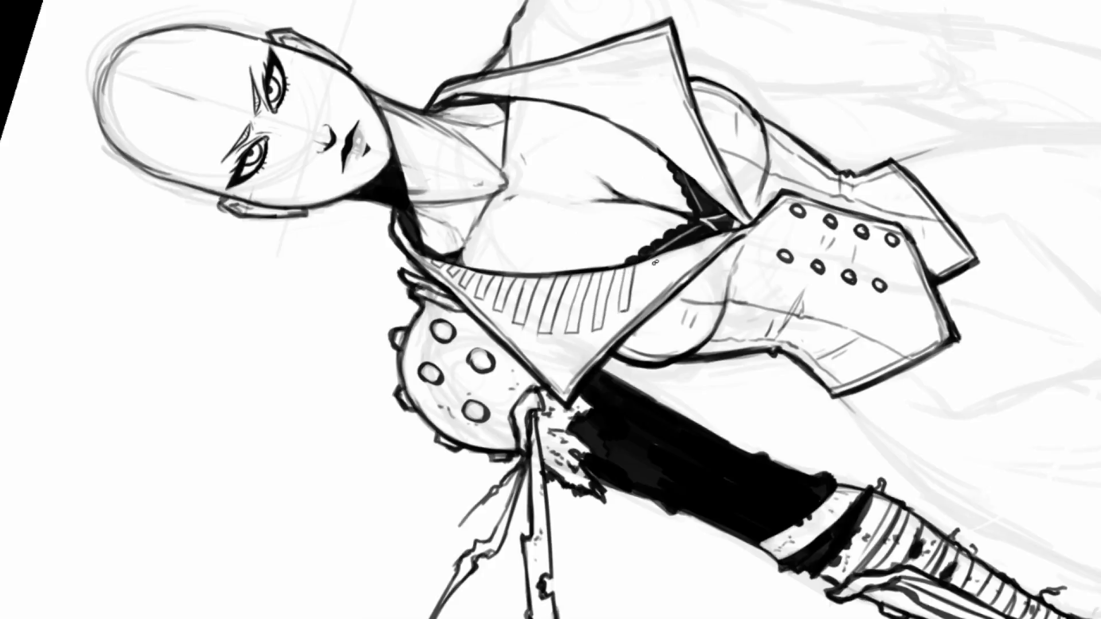
mouse_move(644, 262)
left_mouse_down()
mouse_move(638, 302)
mouse_move(674, 249)
left_mouse_up()
key("ctrl+z")
key("ctrl+z")
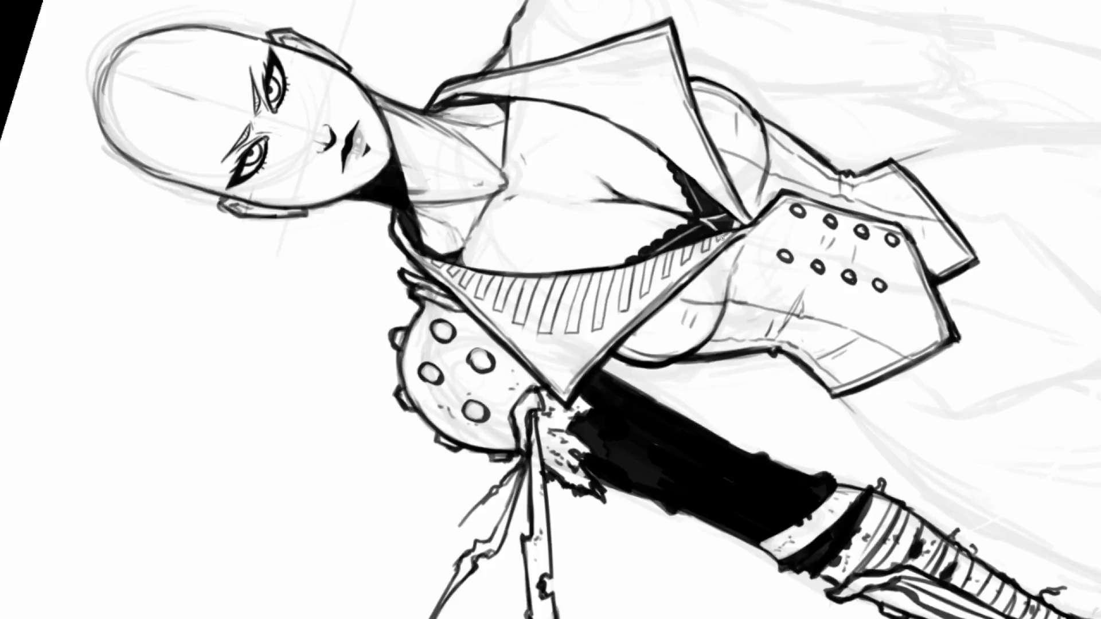
- Draw ragged, worn contour lines along the outer corner and lower edge of the striped lapel
key("r")
left_click_drag(701, 148, 749, 407)
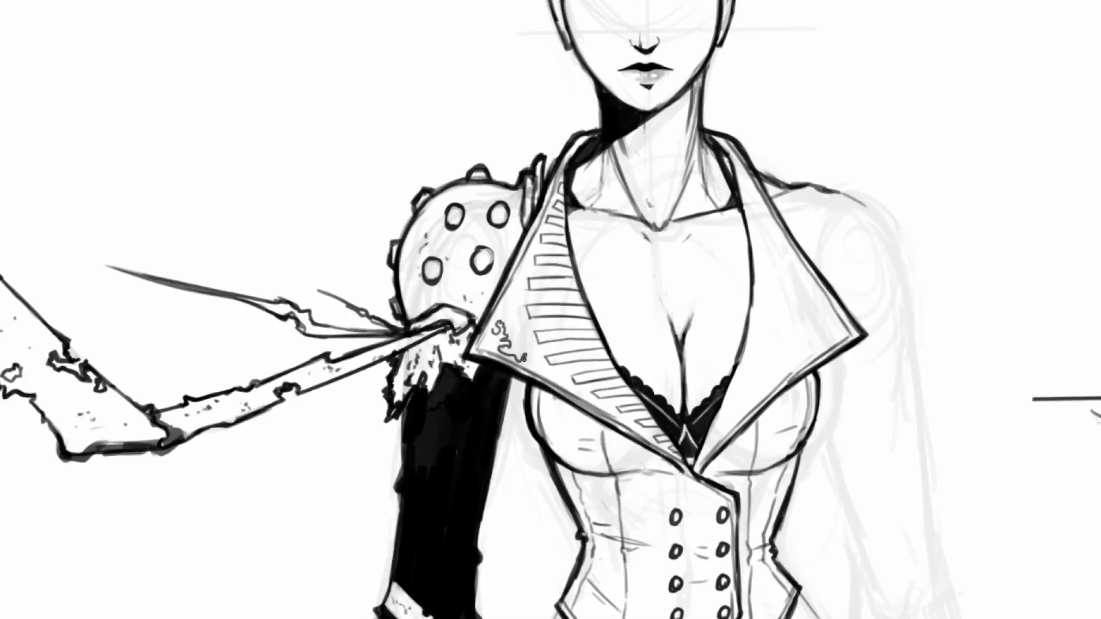
left_click_drag(542, 373, 660, 452)
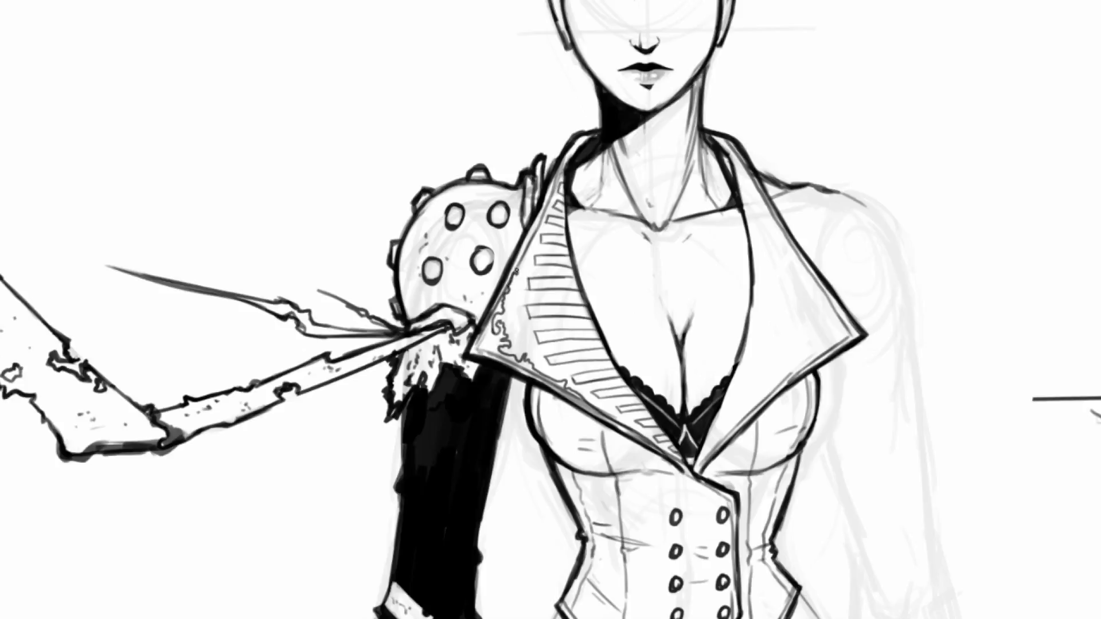
key("r")
left_click_drag(685, 137, 768, 212)
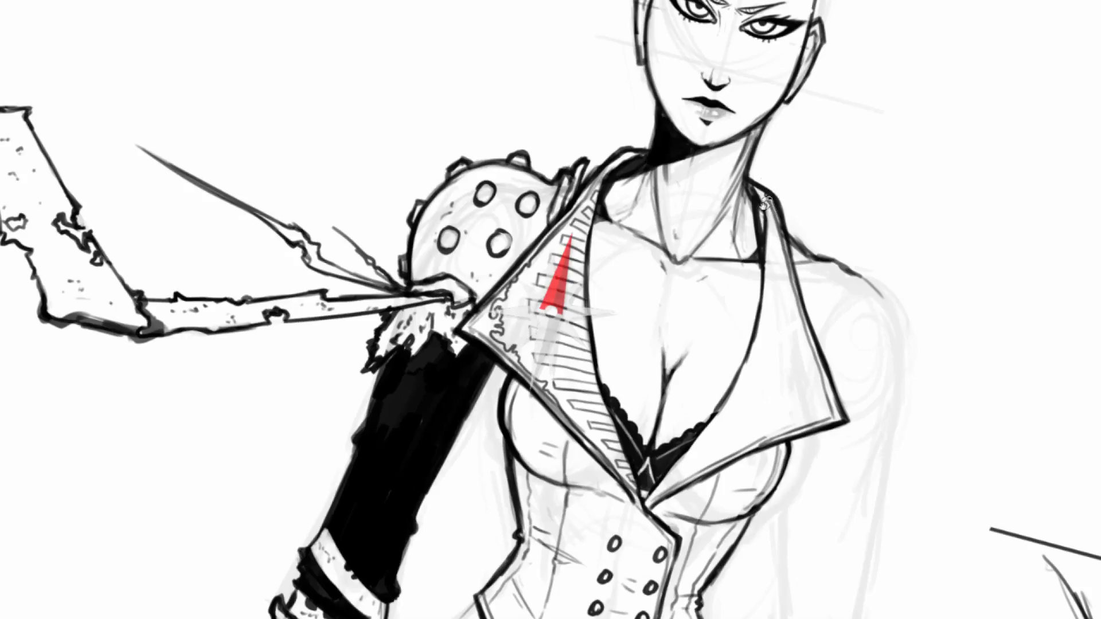
- Draw the first narrow rectangular stripe along the inner edge of the plain lapel opposite the studded shoulder
scroll(707, 337, "down", 4)
scroll(710, 335, "down", 1)
scroll(715, 392, "up", 8)
scroll(780, 325, "down", 2)
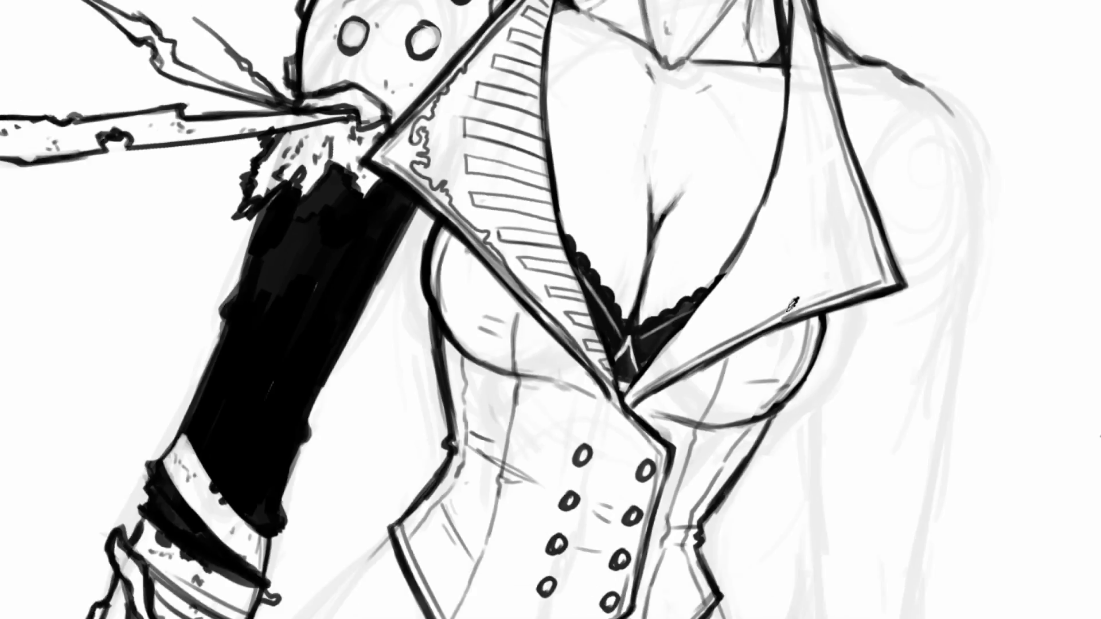
left_click_drag(796, 251, 608, 165)
left_click_drag(718, 203, 574, 162)
left_click_drag(634, 169, 599, 212)
left_click_drag(624, 321, 596, 407)
mouse_move(601, 240)
left_mouse_down()
mouse_move(644, 178)
mouse_move(664, 191)
mouse_move(616, 249)
mouse_move(657, 183)
mouse_move(655, 198)
left_mouse_up()
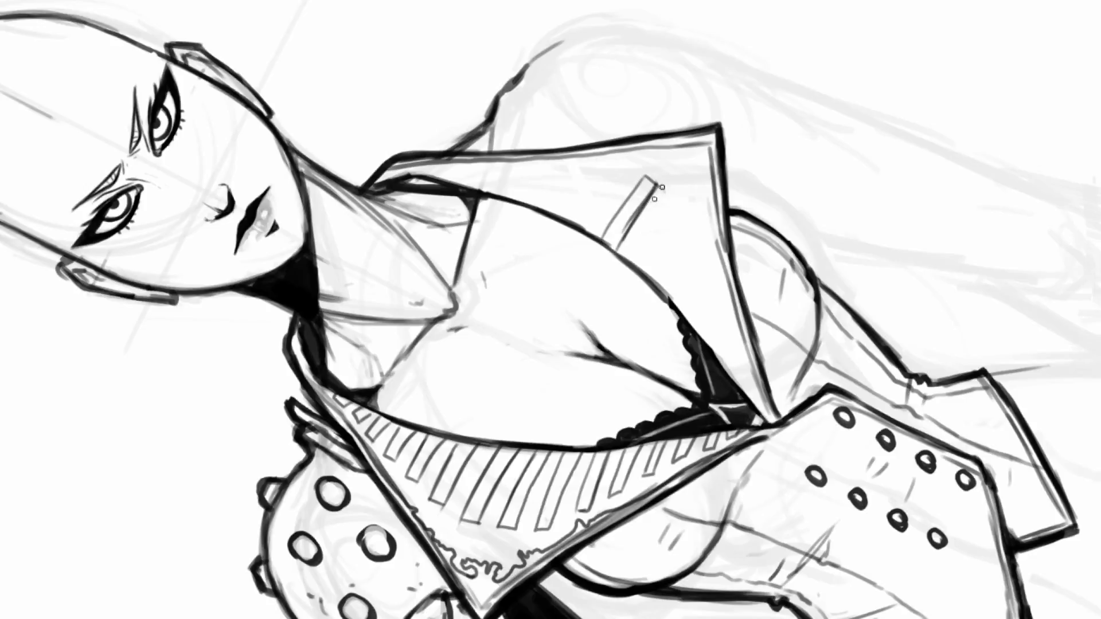
- Add narrow rectangular stripes beside the first one, continuing toward the neckline's base and shortening them as the lapel narrows
left_click_drag(620, 236, 628, 222)
left_click_drag(626, 262, 662, 207)
key("ctrl+z")
mouse_move(630, 257)
left_mouse_down()
mouse_move(667, 189)
mouse_move(683, 194)
mouse_move(648, 255)
mouse_move(692, 221)
mouse_move(701, 229)
left_mouse_up()
left_click_drag(700, 230, 665, 286)
key("r")
left_click_drag(720, 213, 652, 168)
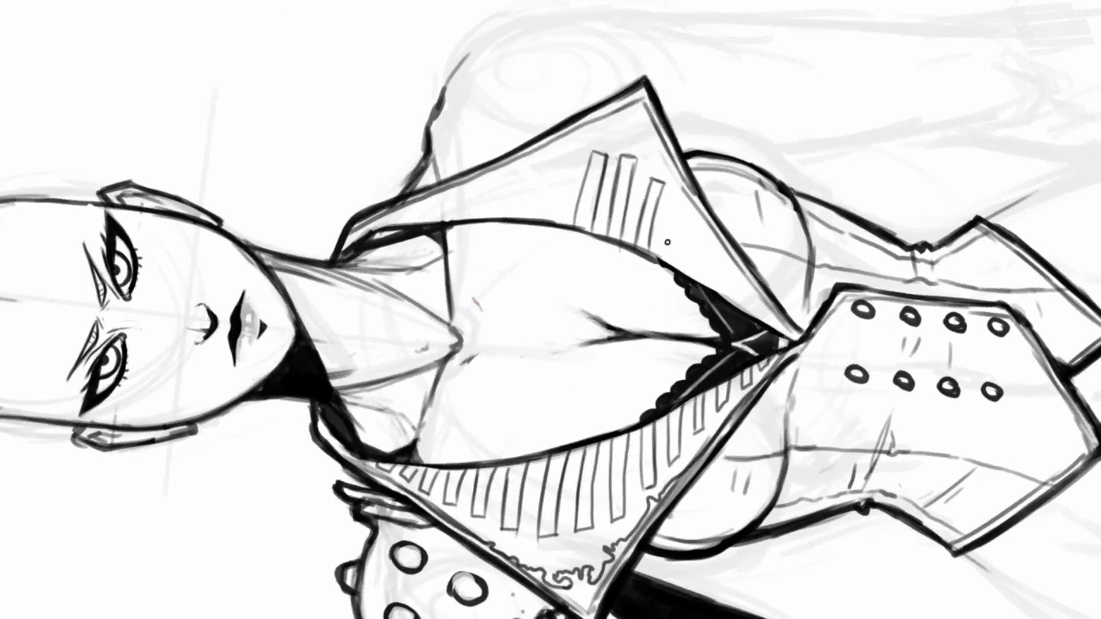
mouse_move(660, 265)
left_mouse_down()
mouse_move(672, 201)
mouse_move(685, 208)
mouse_move(665, 260)
left_mouse_up()
mouse_move(685, 274)
left_mouse_down()
mouse_move(695, 228)
mouse_move(711, 232)
left_mouse_up()
left_click_drag(711, 235, 697, 276)
mouse_move(712, 289)
left_mouse_down()
mouse_move(719, 259)
mouse_move(729, 264)
mouse_move(720, 295)
left_mouse_up()
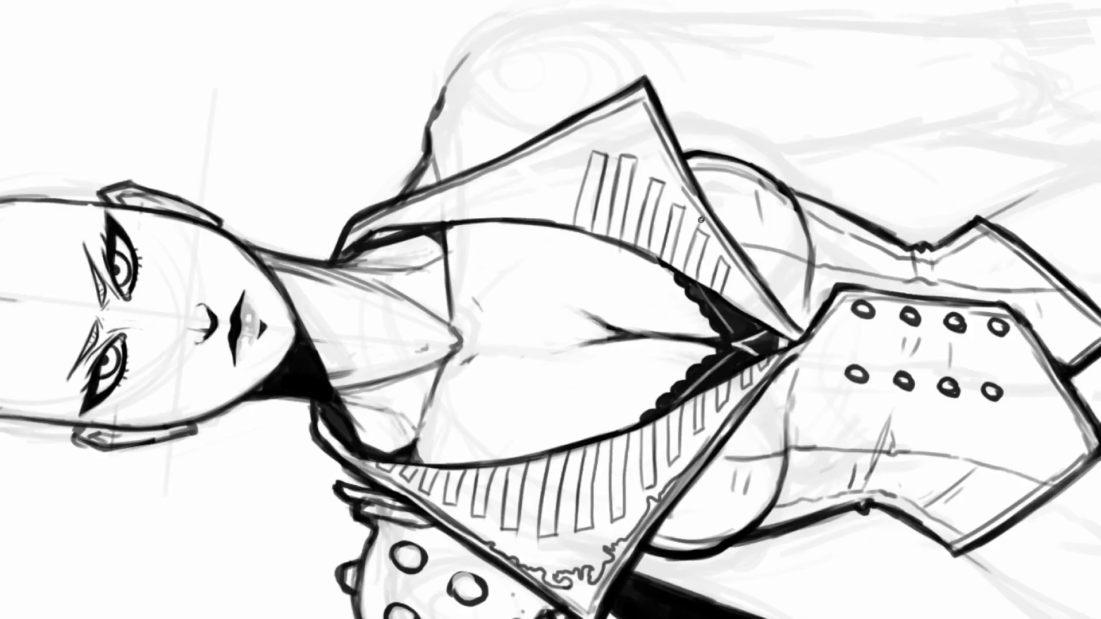
- Fill the lapel's tapered tip at the neckline's base with small stripes and extend the row above its widest part
left_click_drag(633, 221, 745, 304)
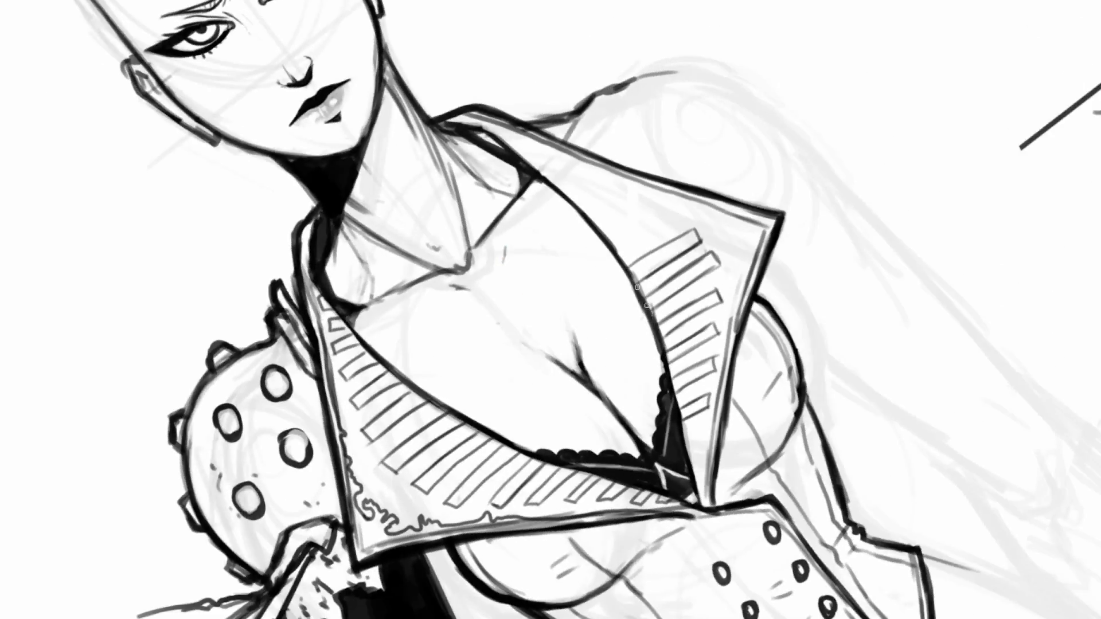
left_click_drag(634, 232, 563, 201)
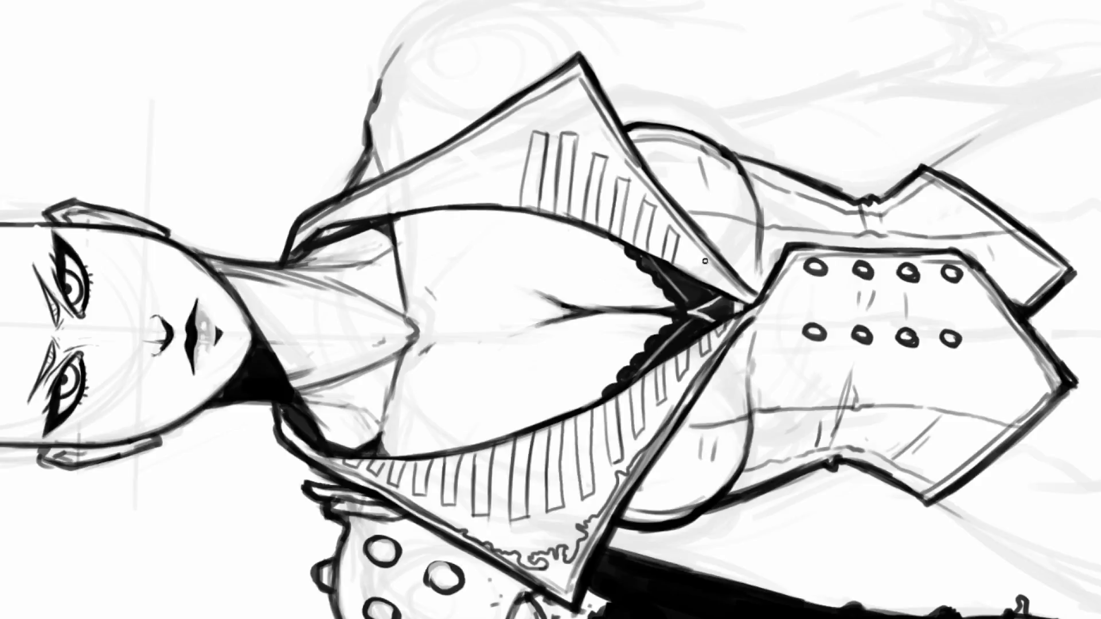
left_click_drag(688, 251, 698, 270)
left_click_drag(629, 185, 759, 289)
left_click_drag(759, 288, 758, 325)
left_click_drag(660, 237, 730, 161)
mouse_move(730, 161)
left_mouse_down()
mouse_move(756, 171)
mouse_move(758, 218)
left_mouse_up()
mouse_move(732, 298)
left_mouse_down()
mouse_move(758, 253)
mouse_move(750, 300)
mouse_move(750, 264)
mouse_move(776, 229)
left_mouse_up()
key("ctrl+z")
key("ctrl+z")
mouse_move(722, 287)
left_mouse_down()
mouse_move(754, 224)
mouse_move(744, 221)
left_mouse_up()
mouse_move(743, 222)
left_mouse_down()
mouse_move(709, 279)
mouse_move(744, 221)
mouse_move(730, 250)
mouse_move(752, 255)
mouse_move(739, 223)
mouse_move(706, 273)
mouse_move(736, 223)
mouse_move(747, 230)
left_mouse_up()
mouse_move(702, 260)
left_mouse_down()
mouse_move(727, 260)
mouse_move(740, 233)
mouse_move(711, 266)
mouse_move(737, 226)
left_mouse_up()
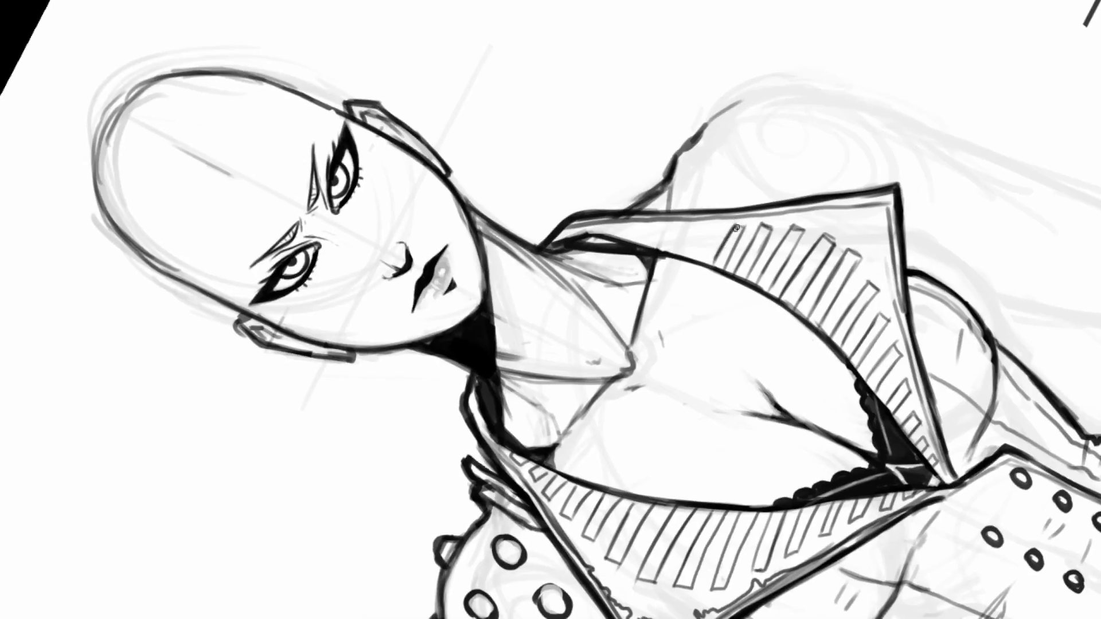
- Continue the stripes up the same lapel to the collar beside the neck, making them progressively smaller
mouse_move(701, 261)
left_mouse_down()
mouse_move(714, 228)
mouse_move(688, 257)
mouse_move(700, 231)
mouse_move(668, 250)
mouse_move(679, 226)
mouse_move(650, 245)
mouse_move(662, 245)
mouse_move(643, 230)
mouse_move(629, 242)
left_mouse_up()
left_click_drag(635, 227, 640, 236)
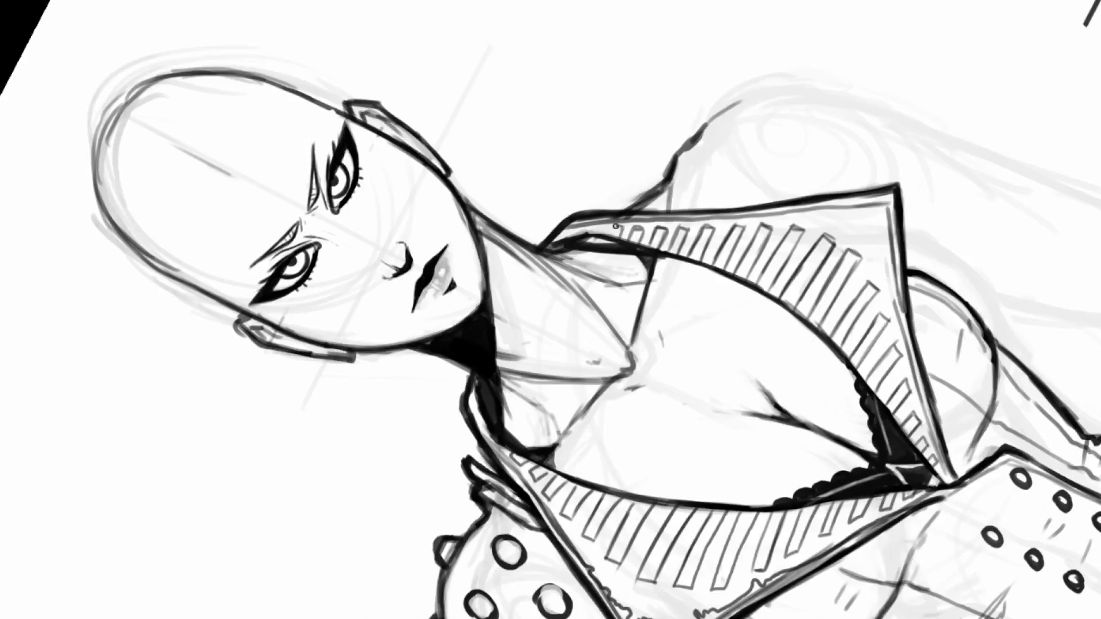
mouse_move(618, 237)
left_mouse_down()
mouse_move(635, 229)
mouse_move(639, 242)
mouse_move(597, 239)
mouse_move(580, 224)
left_mouse_up()
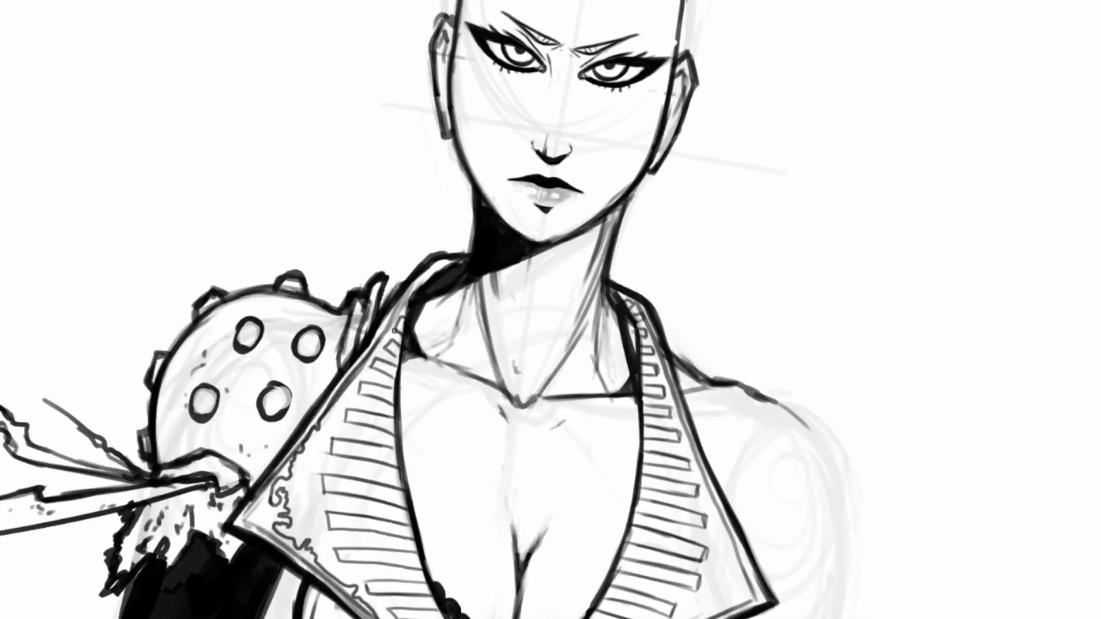
mouse_move(401, 307)
left_mouse_down()
mouse_move(449, 266)
mouse_move(396, 330)
left_mouse_up()
mouse_move(377, 372)
left_mouse_down()
mouse_move(395, 377)
mouse_move(394, 406)
left_mouse_up()
- Draw a ragged, worn contour line at the newly striped lapel's outer corner and along its lower edge
key("r")
mouse_move(652, 265)
left_mouse_down()
mouse_move(676, 223)
mouse_move(525, 173)
left_mouse_up()
mouse_move(881, 229)
left_mouse_down()
mouse_move(719, 174)
mouse_move(621, 160)
mouse_move(637, 254)
left_mouse_up()
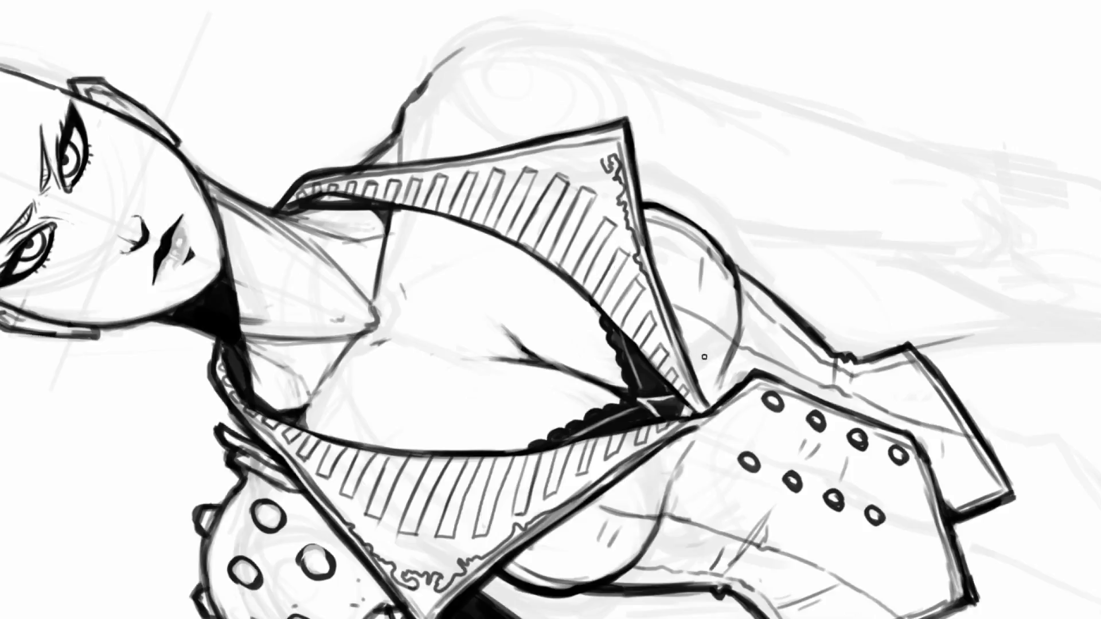
left_click_drag(674, 340, 698, 407)
left_click_drag(593, 134, 668, 204)
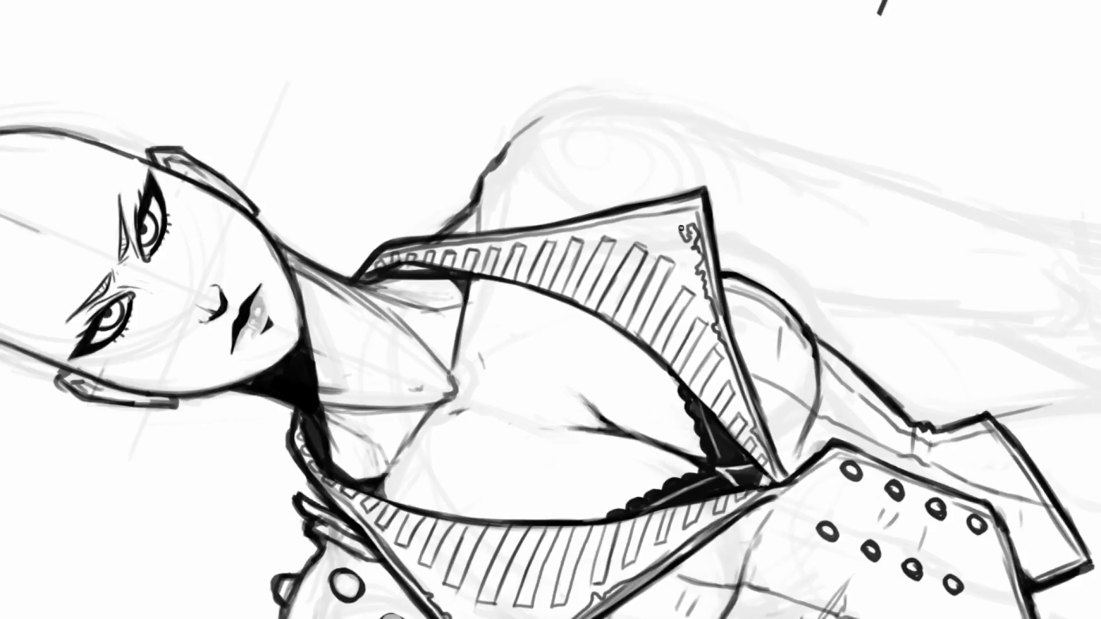
- Extend the ragged contour around the lapel's outer point and up its shoulder-side edge
mouse_move(661, 225)
left_mouse_down()
mouse_move(667, 213)
mouse_move(478, 238)
left_mouse_up()
key("r")
mouse_move(645, 128)
left_mouse_down()
mouse_move(747, 180)
mouse_move(752, 284)
left_mouse_up()
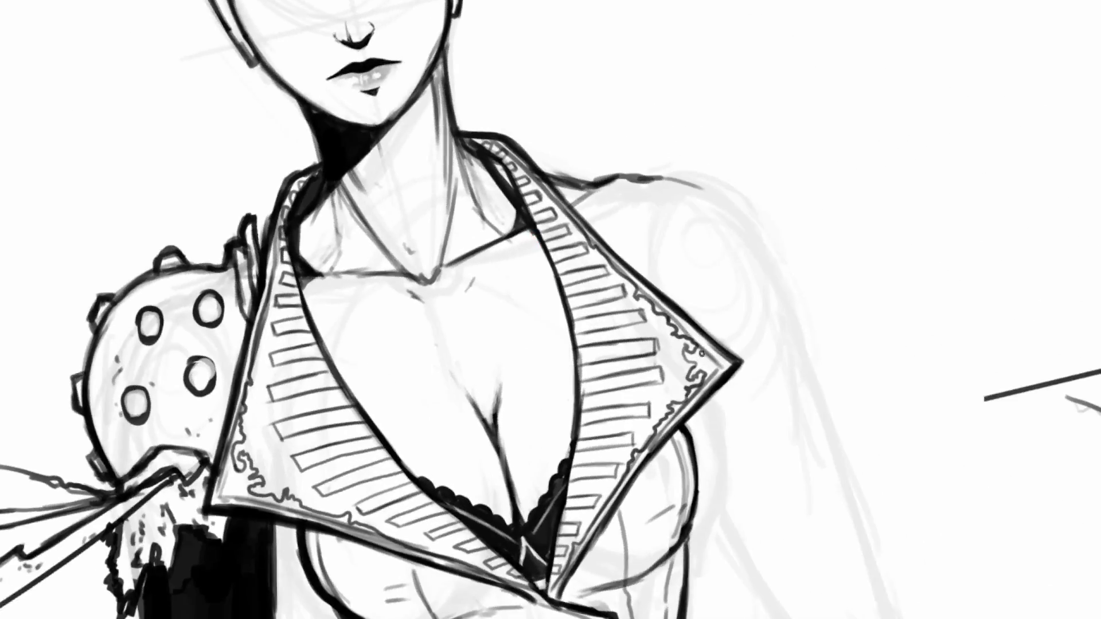
mouse_move(701, 351)
left_mouse_down()
mouse_move(721, 364)
mouse_move(709, 382)
left_mouse_up()
left_click_drag(661, 393, 772, 330)
left_click_drag(700, 223, 754, 265)
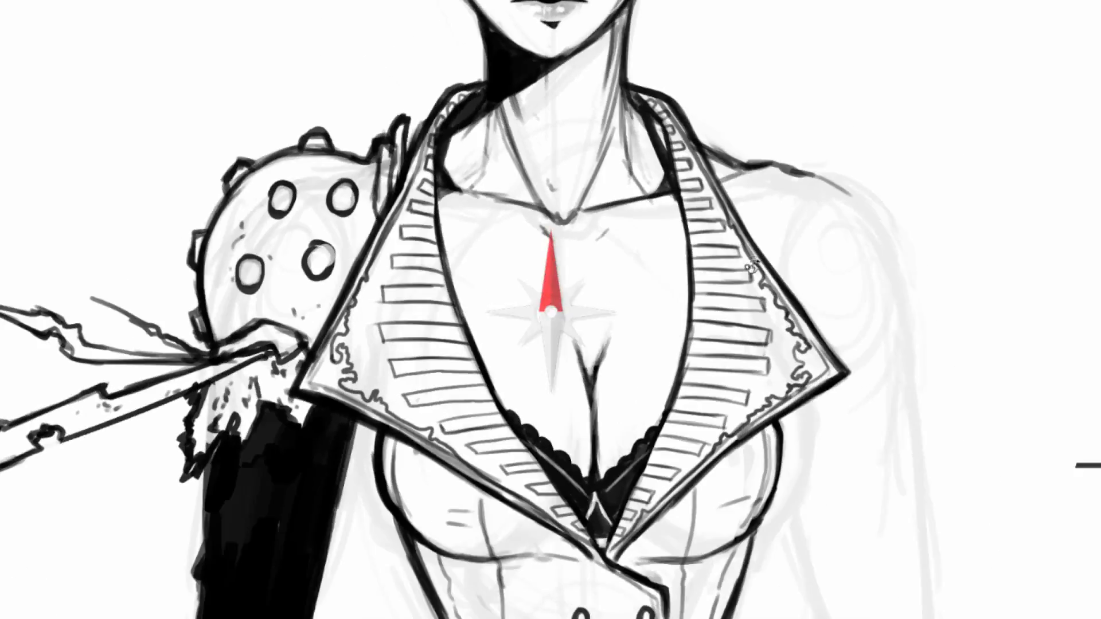
- Draw a jagged, worn contour with a tall spike inside the pointed hem of the vest's buttoned front panel
left_click_drag(712, 356, 700, 246)
mouse_move(700, 424)
left_mouse_down()
mouse_move(691, 305)
mouse_move(736, 240)
left_mouse_up()
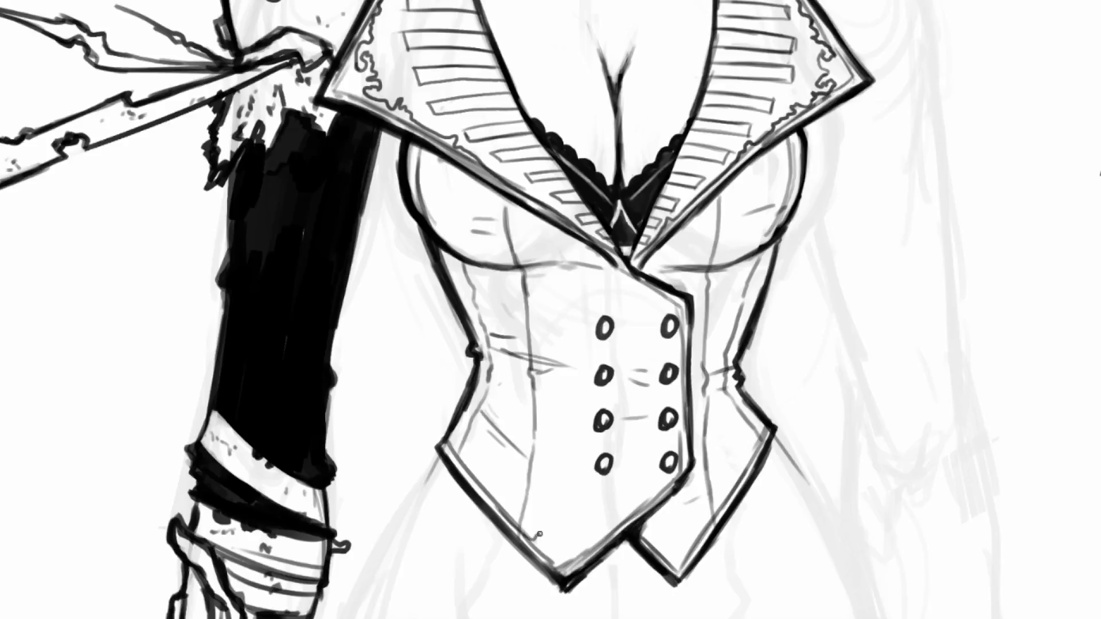
left_click_drag(535, 525, 521, 521)
mouse_move(538, 513)
left_mouse_down()
mouse_move(546, 531)
mouse_move(574, 527)
mouse_move(563, 546)
mouse_move(681, 473)
left_mouse_up()
mouse_move(535, 535)
left_mouse_down()
mouse_move(486, 487)
mouse_move(501, 484)
left_mouse_up()
key("ctrl+z")
key("ctrl+z")
key("ctrl+z")
key("ctrl+z")
mouse_move(540, 532)
left_mouse_down()
mouse_move(533, 518)
mouse_move(558, 531)
mouse_move(564, 495)
mouse_move(579, 540)
mouse_move(541, 520)
mouse_move(565, 485)
mouse_move(579, 540)
mouse_move(606, 504)
mouse_move(647, 493)
left_mouse_up()
key("ctrl+z")
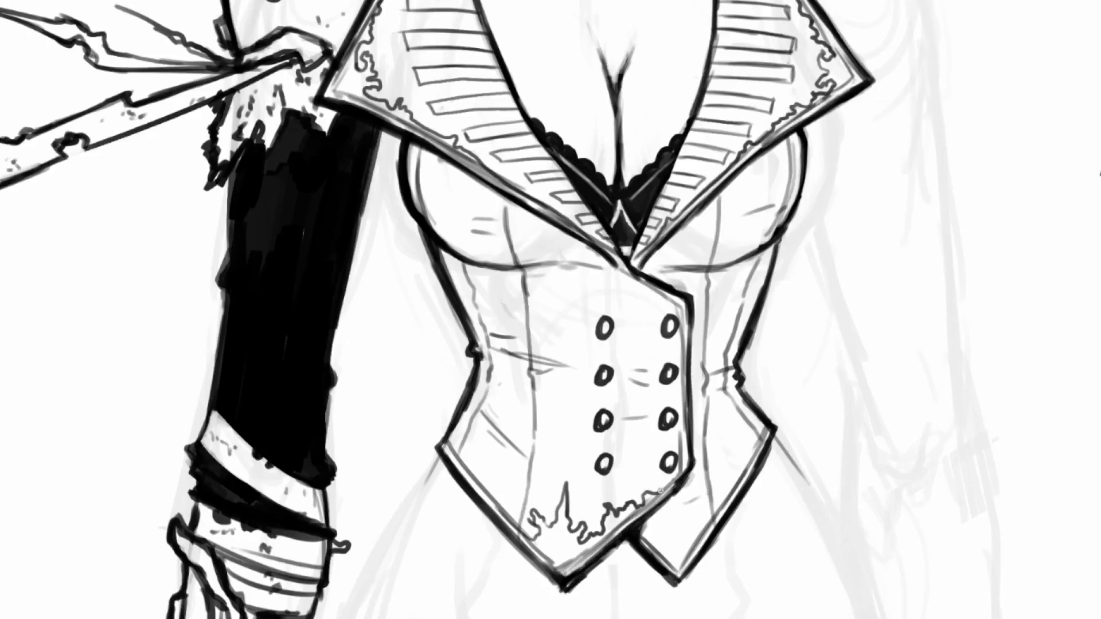
- Extend the worn contour along the hem's outer side and add a matching one to the vest's other pointed panel
left_click_drag(517, 514, 467, 470)
mouse_move(642, 528)
left_mouse_down()
mouse_move(659, 531)
mouse_move(680, 492)
mouse_move(685, 520)
mouse_move(693, 507)
mouse_move(681, 520)
left_mouse_up()
key("ctrl+z")
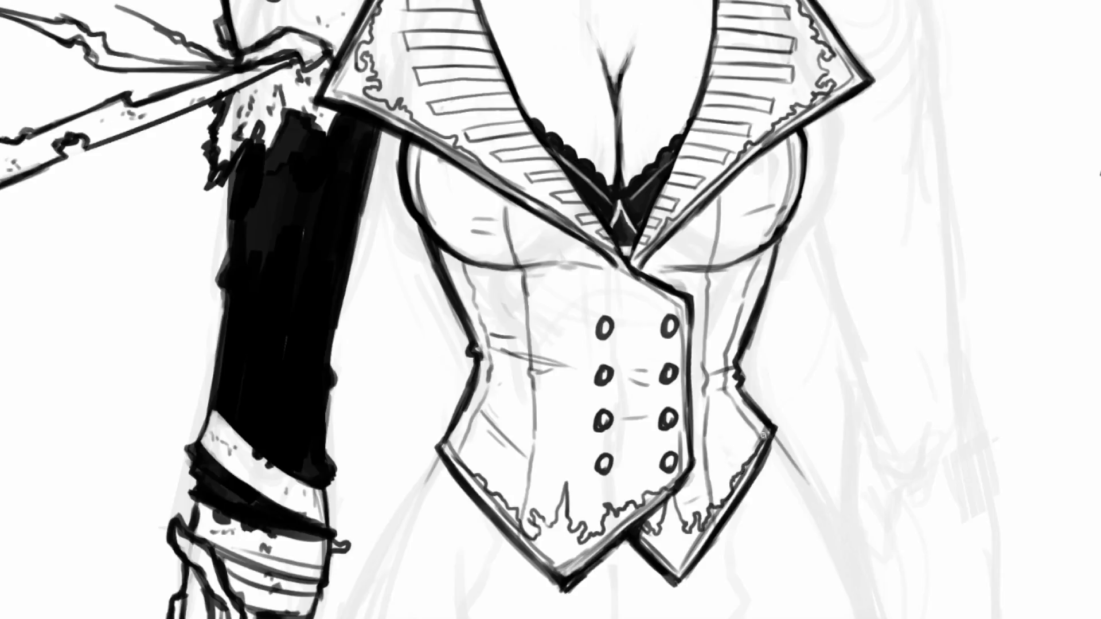
- Examine the whole figure and compare its vest and waist area with the smaller reference drawing
scroll(411, 440, "down", 8)
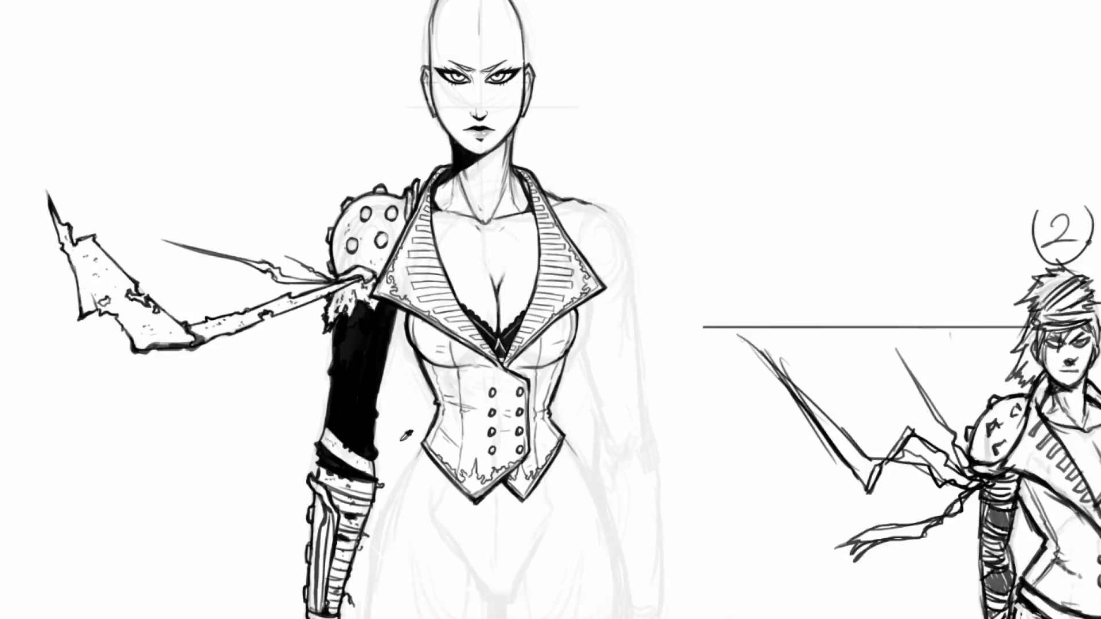
scroll(609, 448, "down", 2)
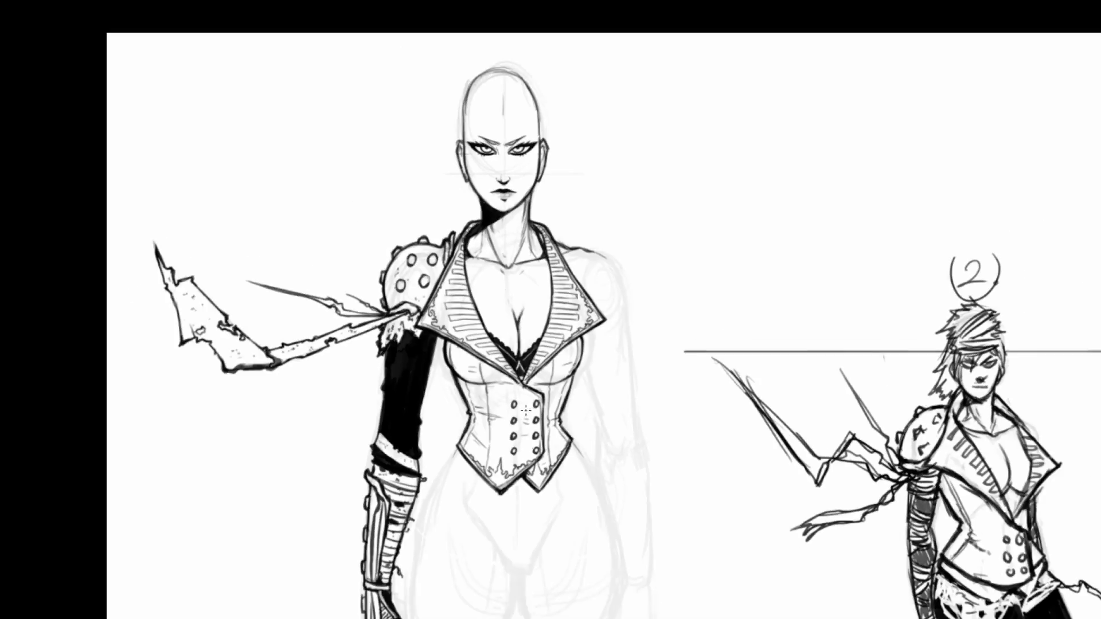
scroll(478, 364, "down", 2)
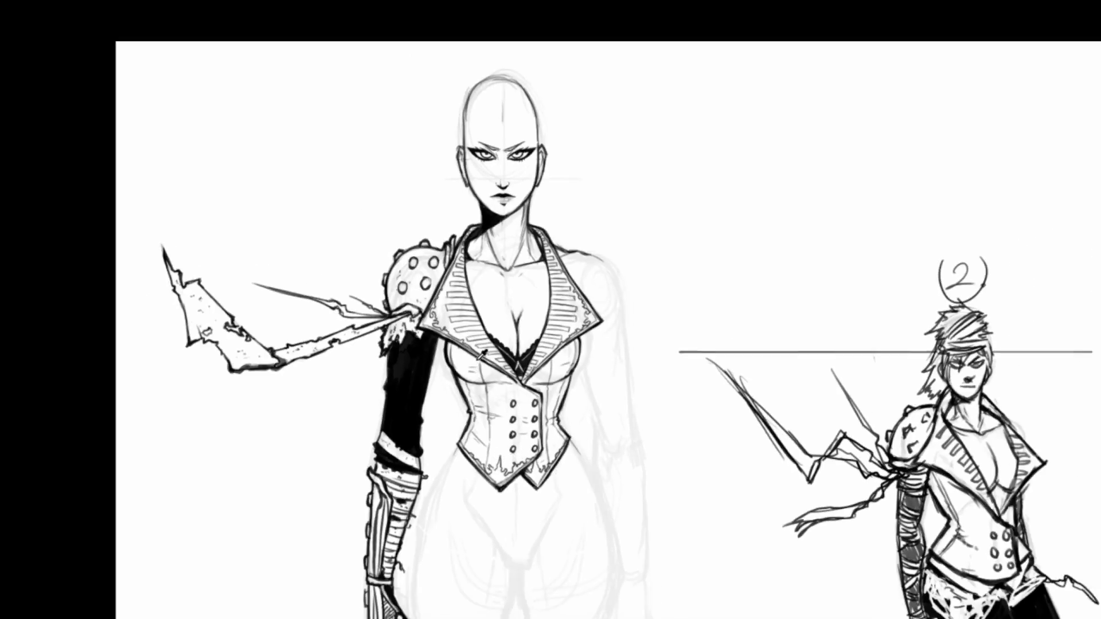
scroll(525, 212, "up", 2)
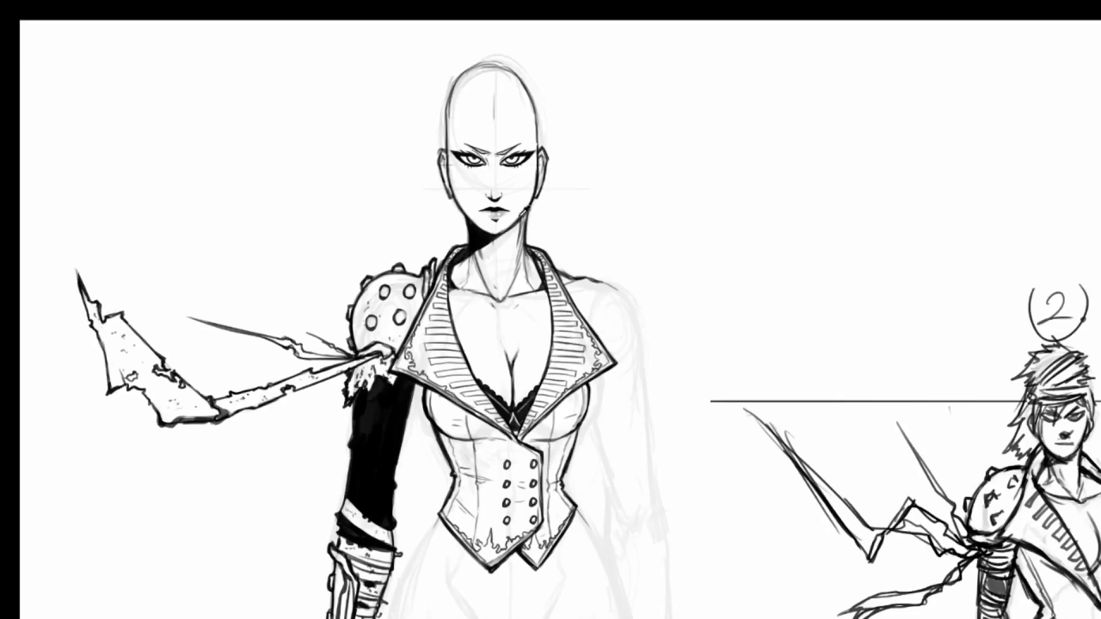
scroll(524, 211, "down", 3)
left_click(514, 214)
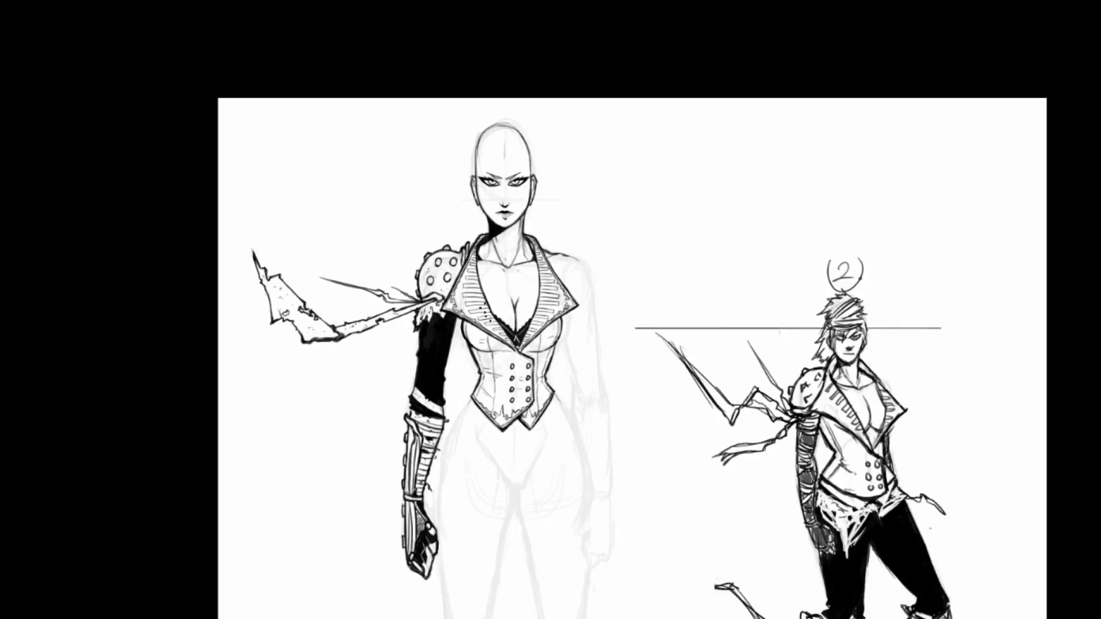
scroll(460, 329, "up", 2)
left_click_drag(683, 320, 624, 244)
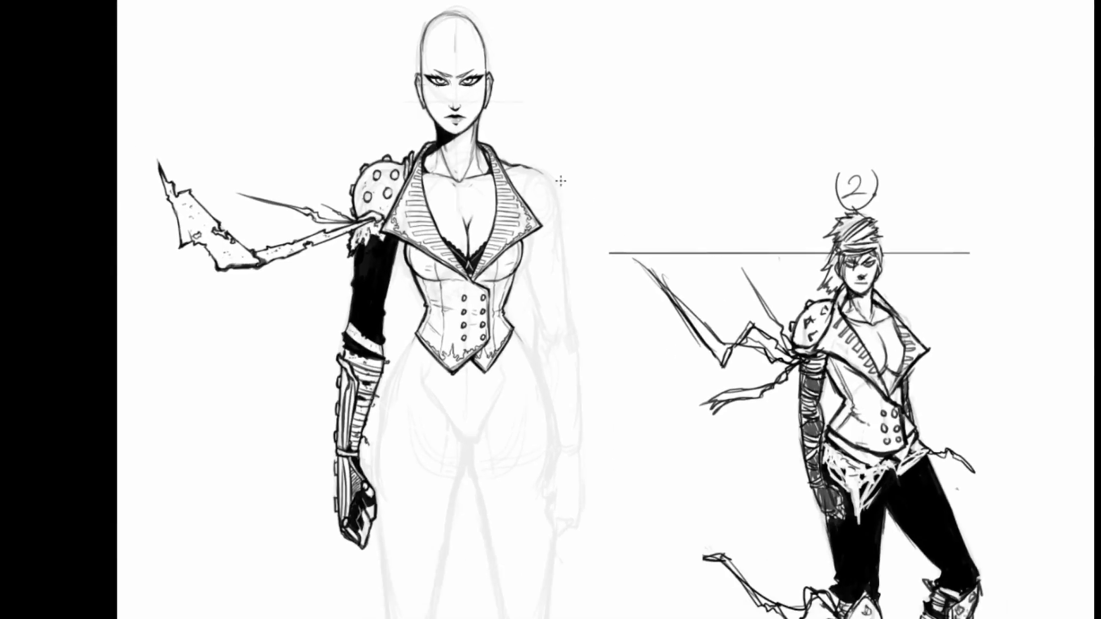
scroll(560, 178, "down", 5)
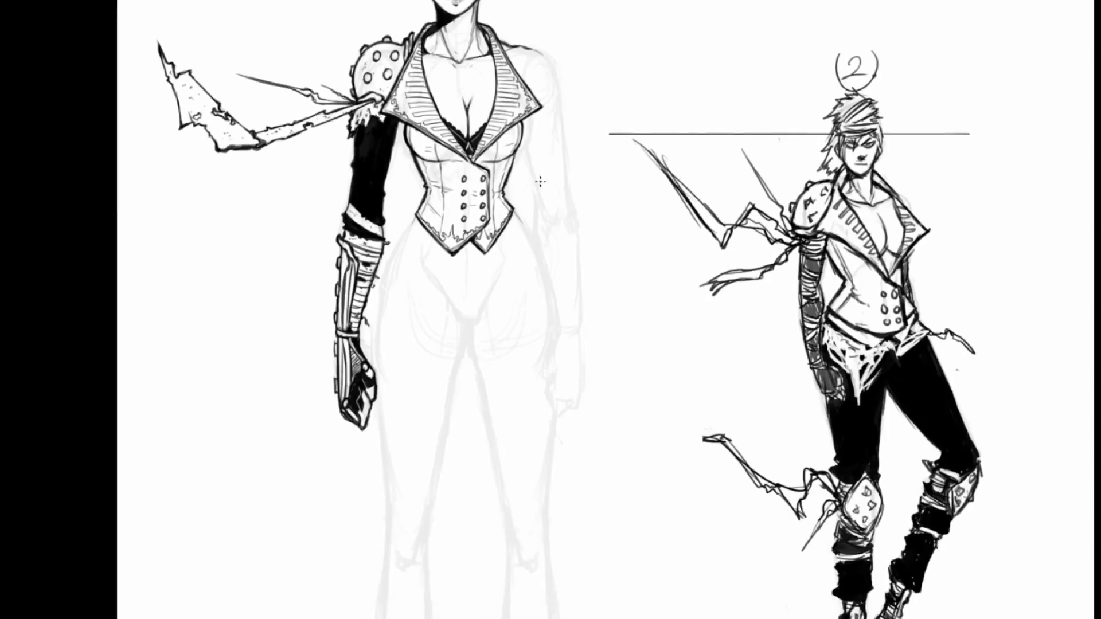
- Draw small pointed under-flaps beneath the vest's hem on both sides of the waist
left_click_drag(536, 195, 596, 180)
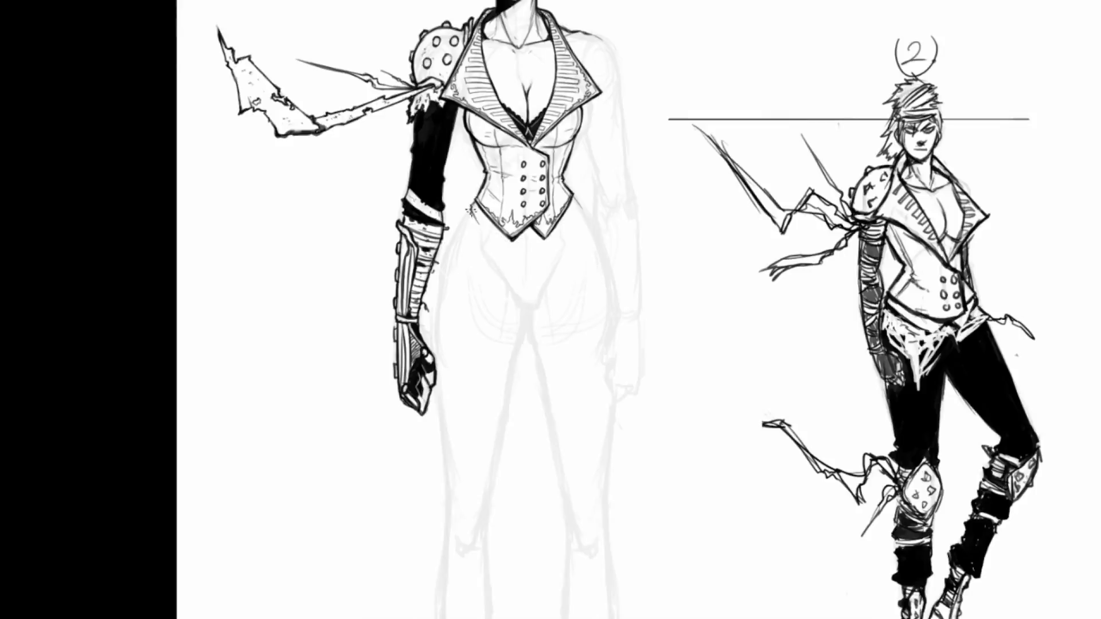
mouse_move(477, 225)
left_mouse_down()
mouse_move(499, 253)
mouse_move(521, 248)
mouse_move(543, 266)
left_mouse_up()
left_click_drag(524, 261, 561, 240)
mouse_move(555, 230)
left_mouse_down()
mouse_move(562, 237)
mouse_move(577, 200)
left_mouse_up()
left_click_drag(577, 201, 564, 236)
- Draw a high standing collar beside the neck on the studded-shoulder side, rising above the striped lapel
left_click_drag(482, 261, 497, 427)
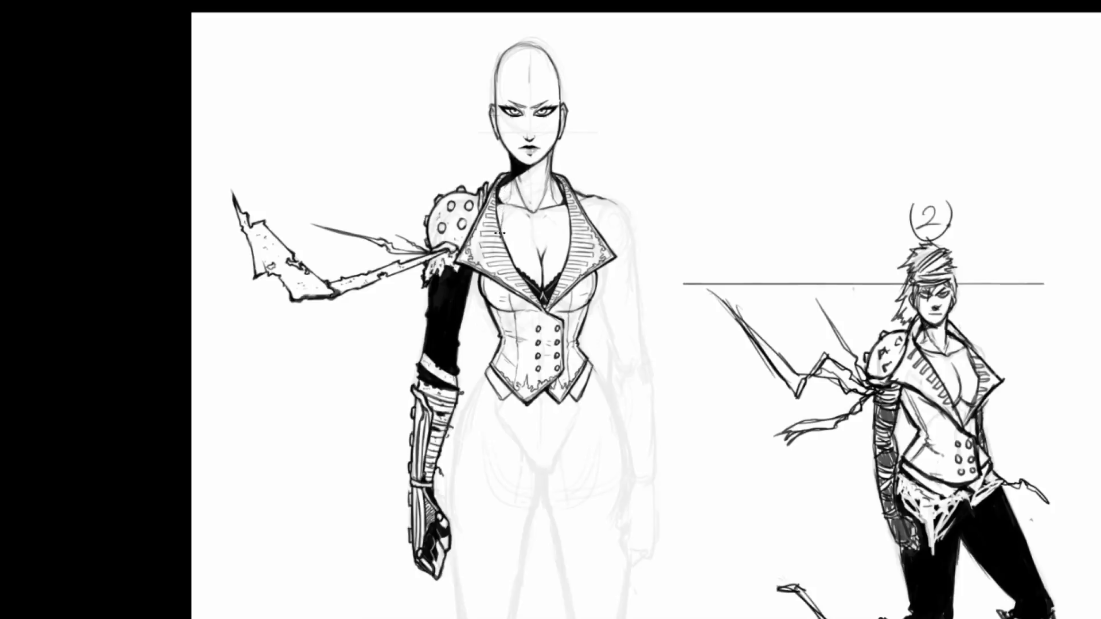
left_click_drag(501, 229, 508, 194)
mouse_move(502, 152)
left_mouse_down()
mouse_move(483, 175)
mouse_move(499, 200)
mouse_move(514, 184)
mouse_move(526, 213)
left_mouse_up()
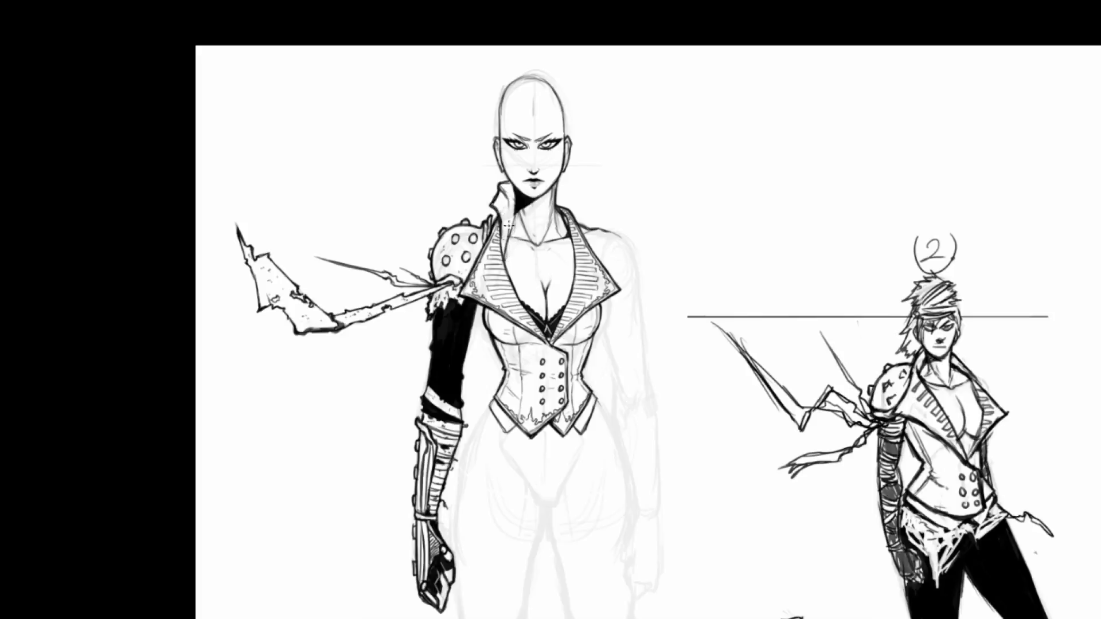
left_click_drag(516, 205, 510, 198)
- Draw the standing collar's inner edge down over the striped lapel, ending in a notch toward the chest
left_click_drag(502, 246, 522, 301)
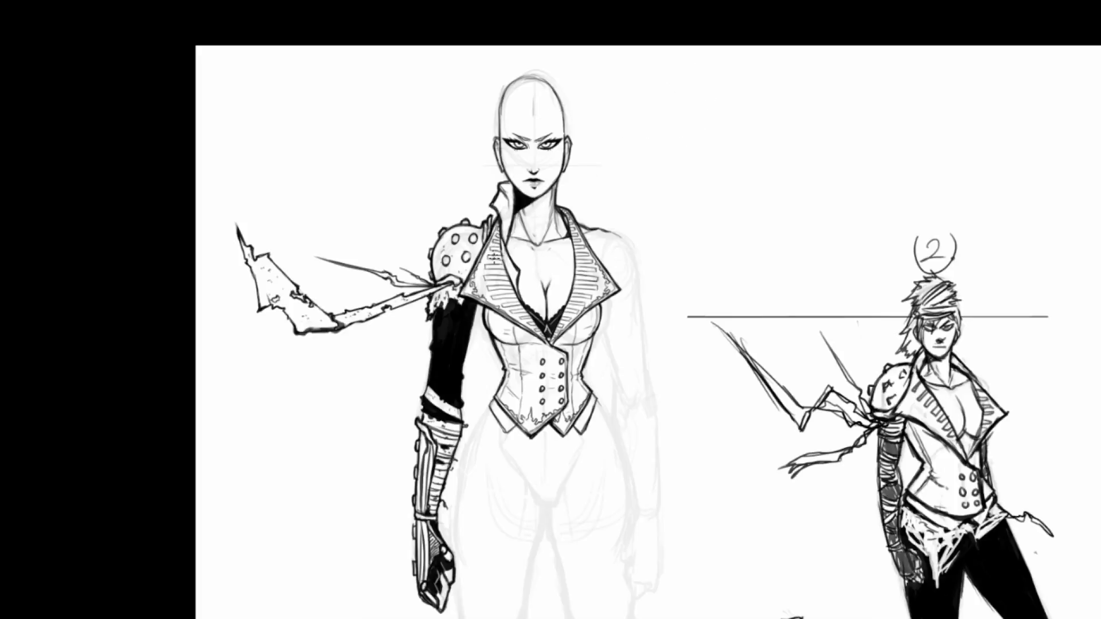
left_click_drag(498, 244, 506, 280)
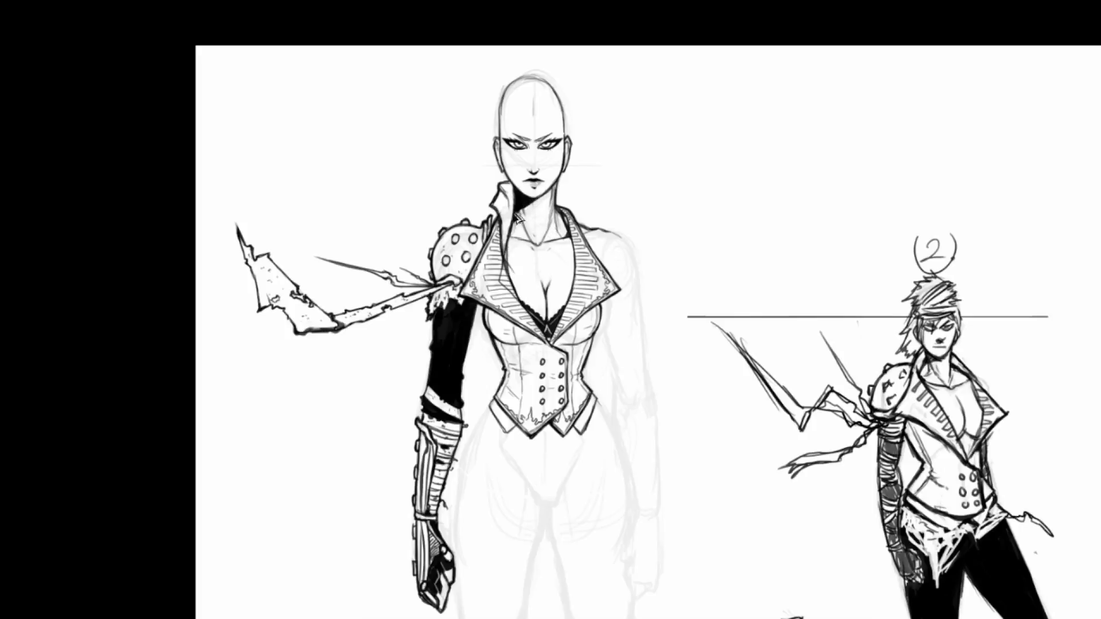
key("super+b")
left_click(981, 156)
mouse_move(504, 253)
left_mouse_down()
mouse_move(498, 288)
mouse_move(517, 299)
left_mouse_up()
key("ctrl+z")
mouse_move(503, 255)
left_mouse_down()
mouse_move(501, 290)
mouse_move(518, 298)
left_mouse_up()
key("ctrl+z")
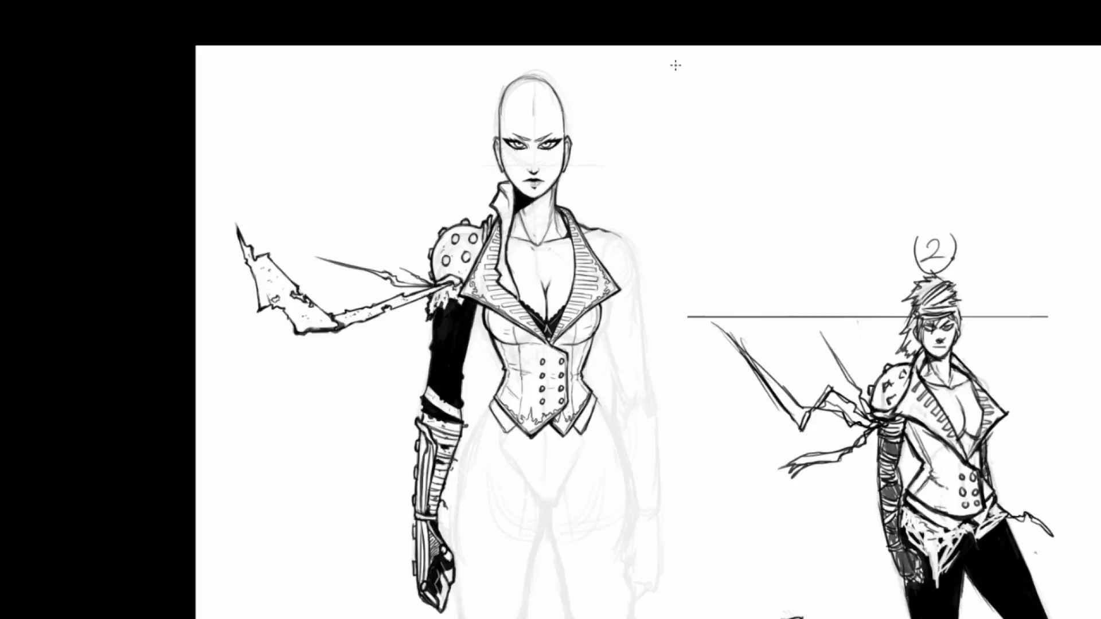
- Draw a matching standing collar on the opposite side of the neck, with its notched edge running down over the lapel
scroll(655, 96, "down", 3)
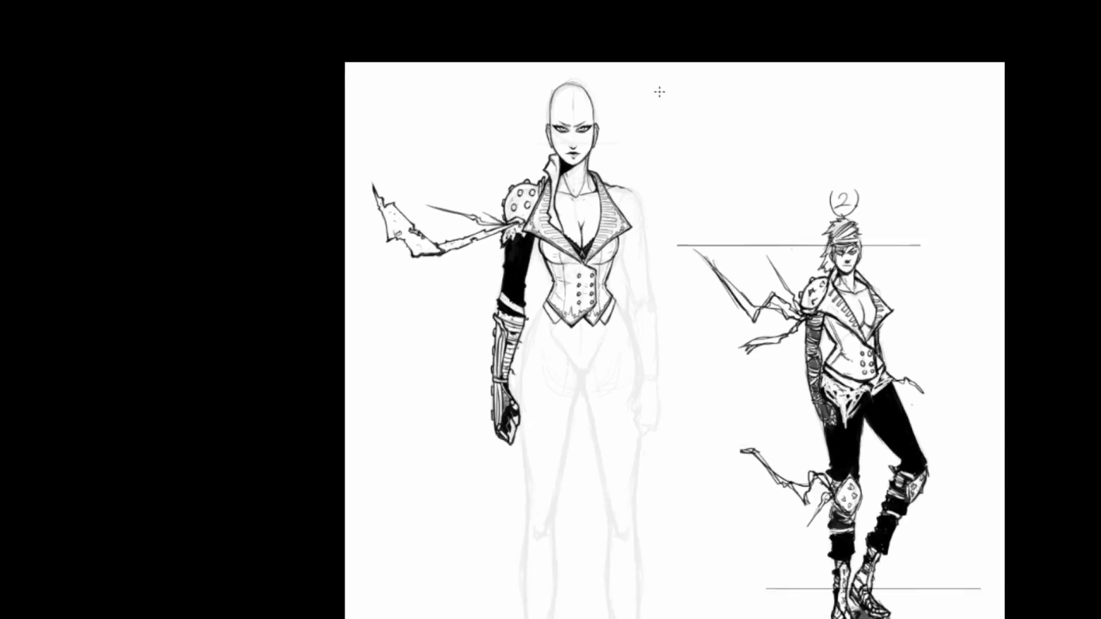
scroll(528, 89, "up", 2)
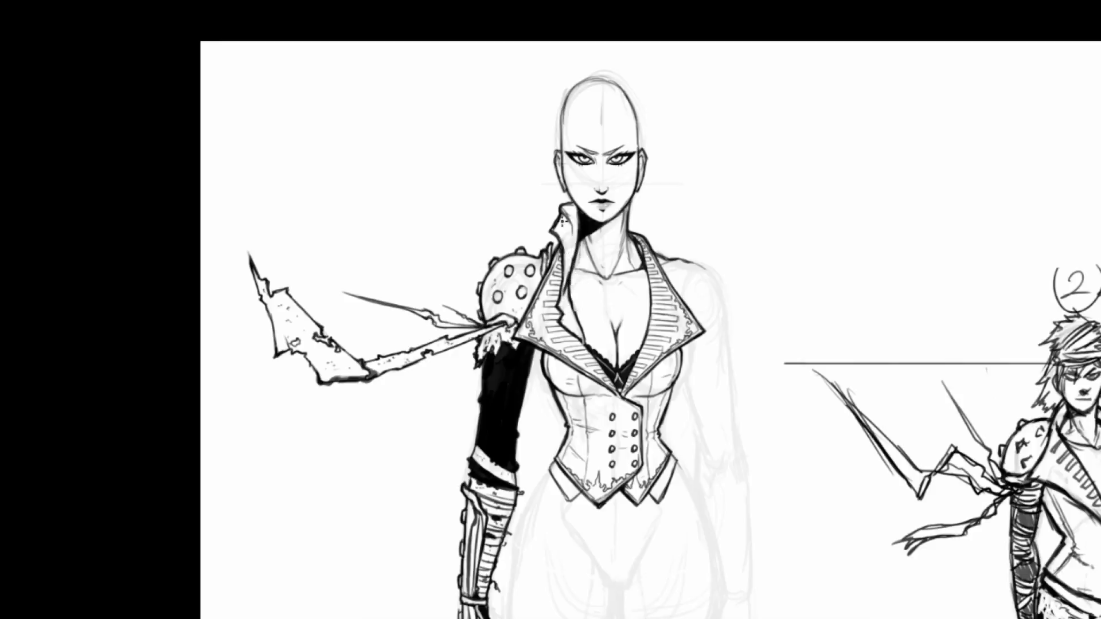
scroll(825, 155, "down", 3)
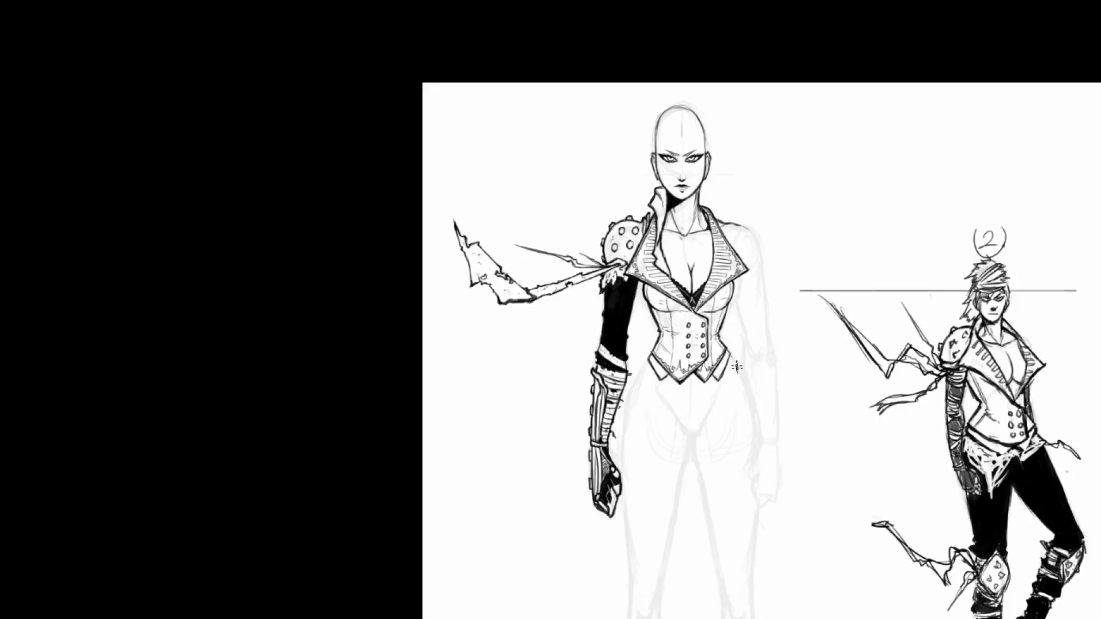
left_click_drag(746, 295, 742, 333)
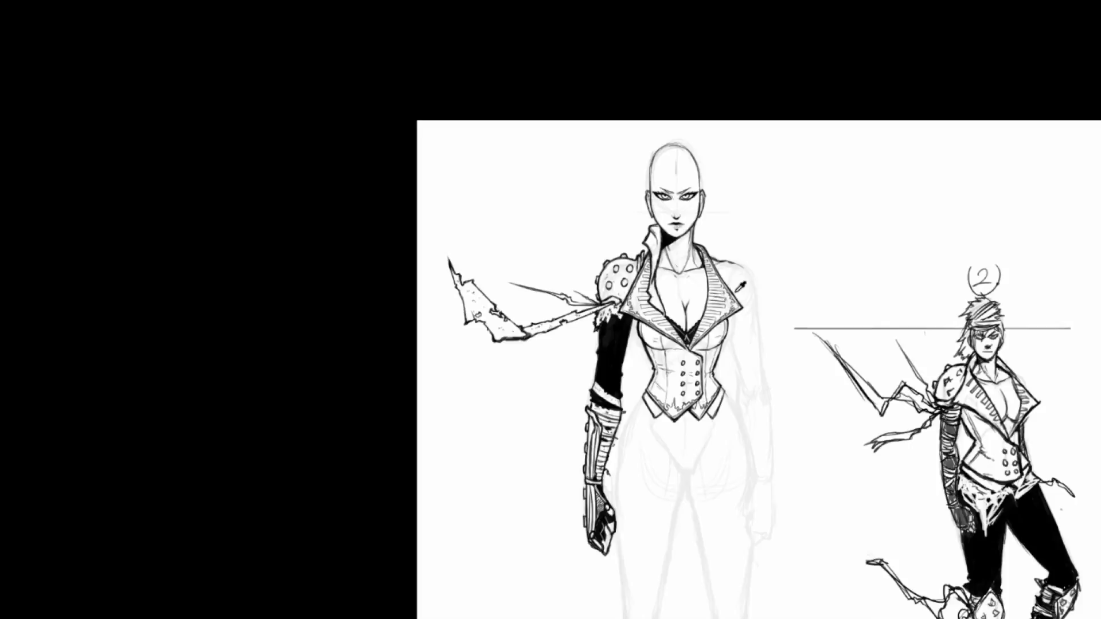
scroll(723, 295, "up", 3)
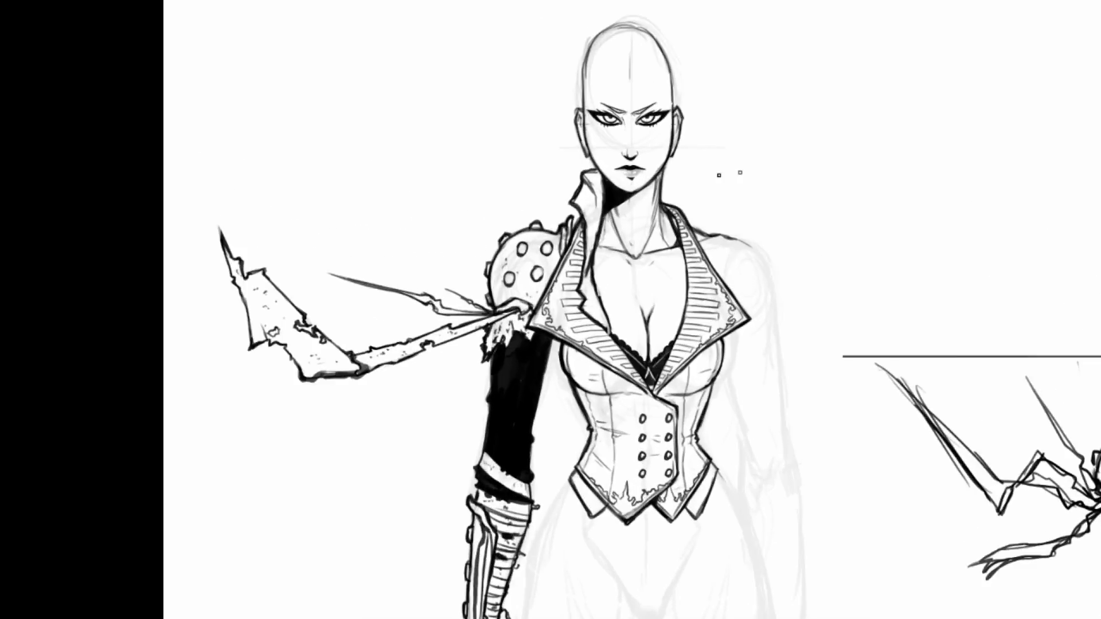
mouse_move(664, 170)
left_mouse_down()
mouse_move(695, 184)
mouse_move(678, 228)
mouse_move(686, 266)
left_mouse_up()
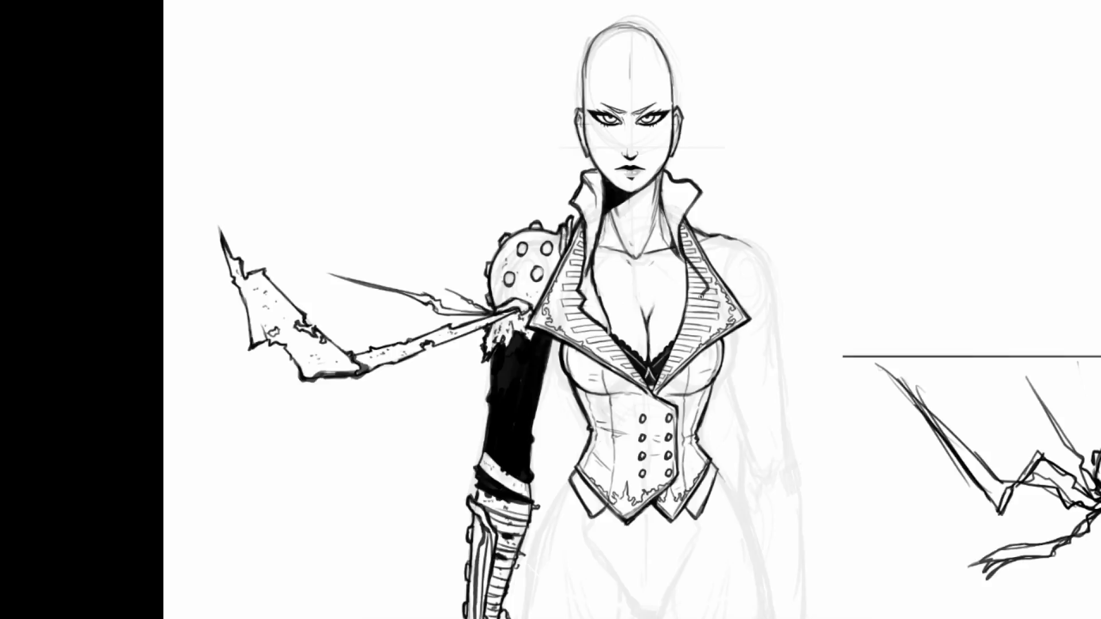
- Refine the standing collar's notched inner edge where it overlaps the striped lapel on the bare-shoulder side
mouse_move(705, 303)
left_mouse_down()
mouse_move(689, 321)
mouse_move(672, 319)
mouse_move(684, 259)
left_mouse_up()
mouse_move(689, 263)
left_mouse_down()
mouse_move(713, 297)
mouse_move(675, 333)
mouse_move(679, 302)
left_mouse_up()
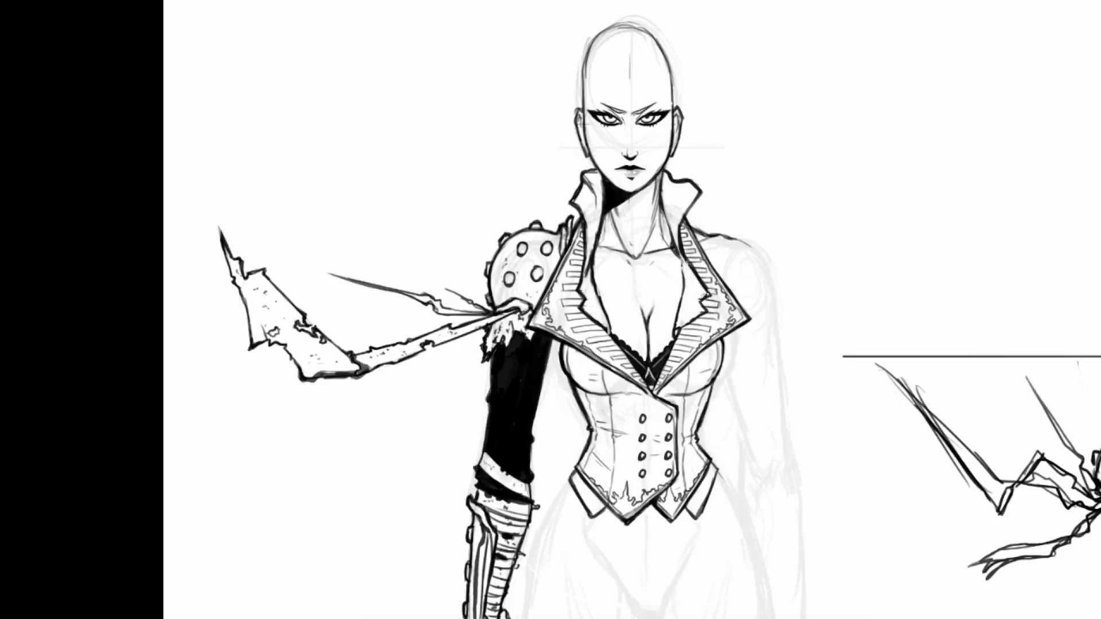
key("r")
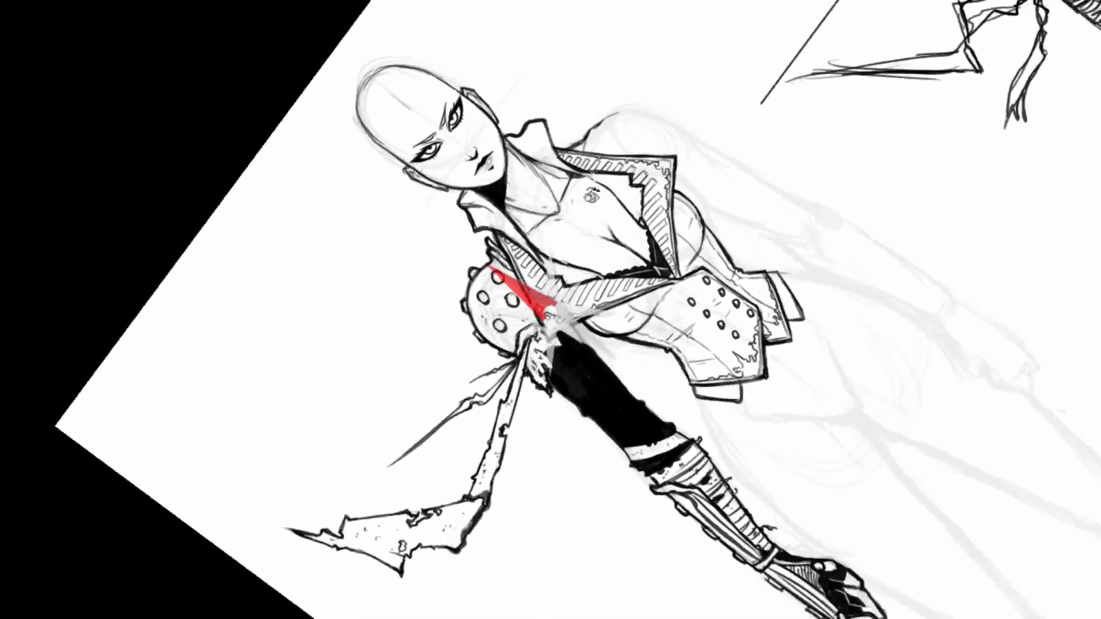
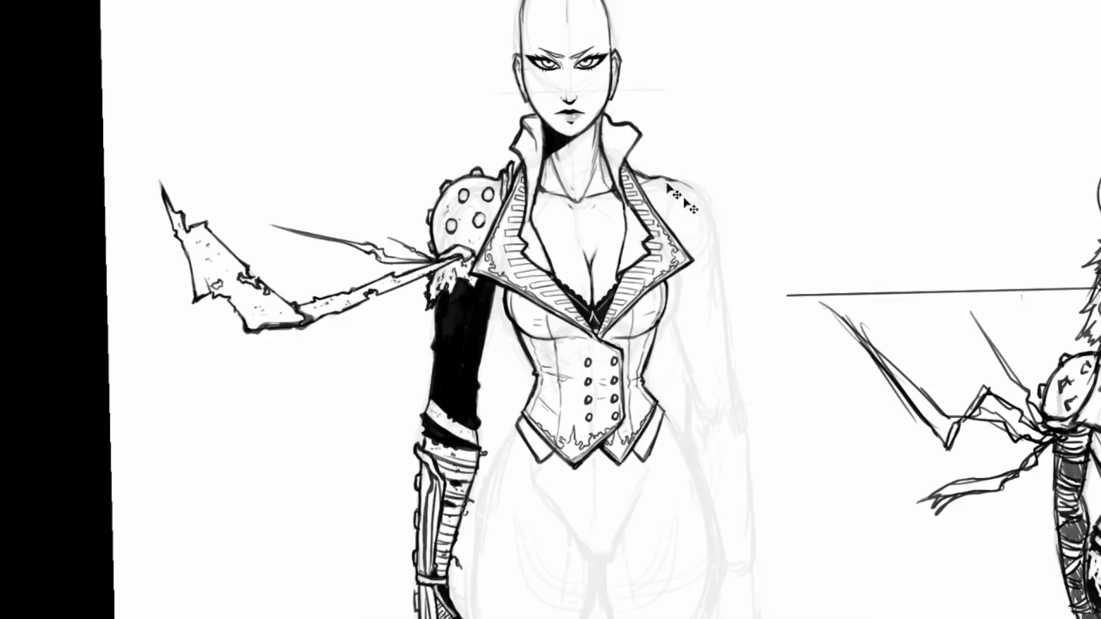
- Add inner contour lines along both standing collars and their notched edges over the lapels
left_click_drag(675, 197, 684, 235)
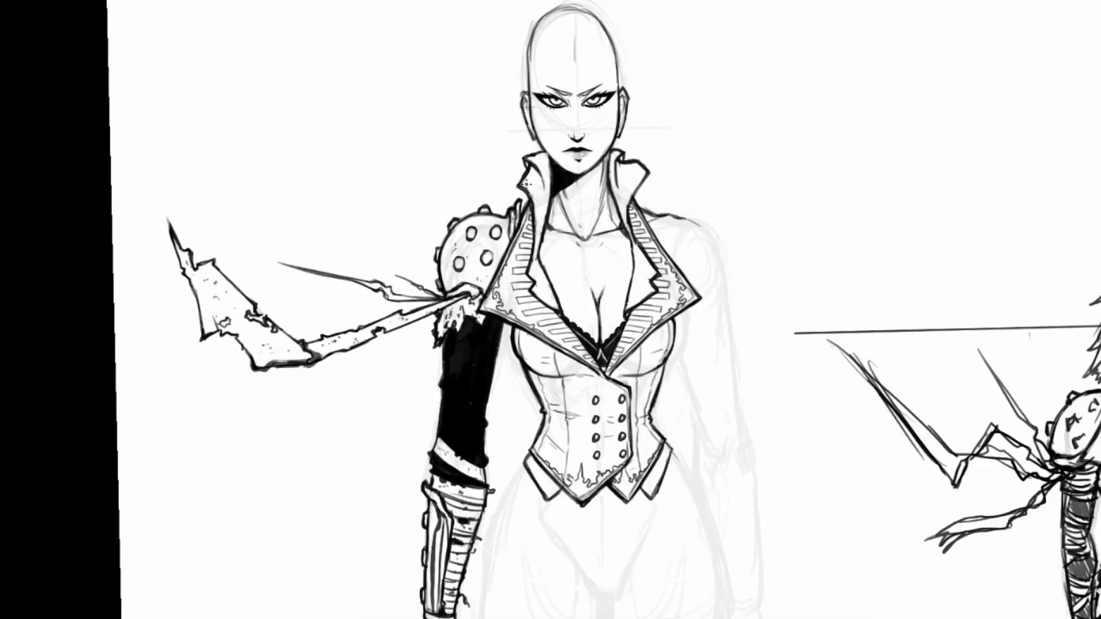
left_click_drag(703, 236, 637, 206)
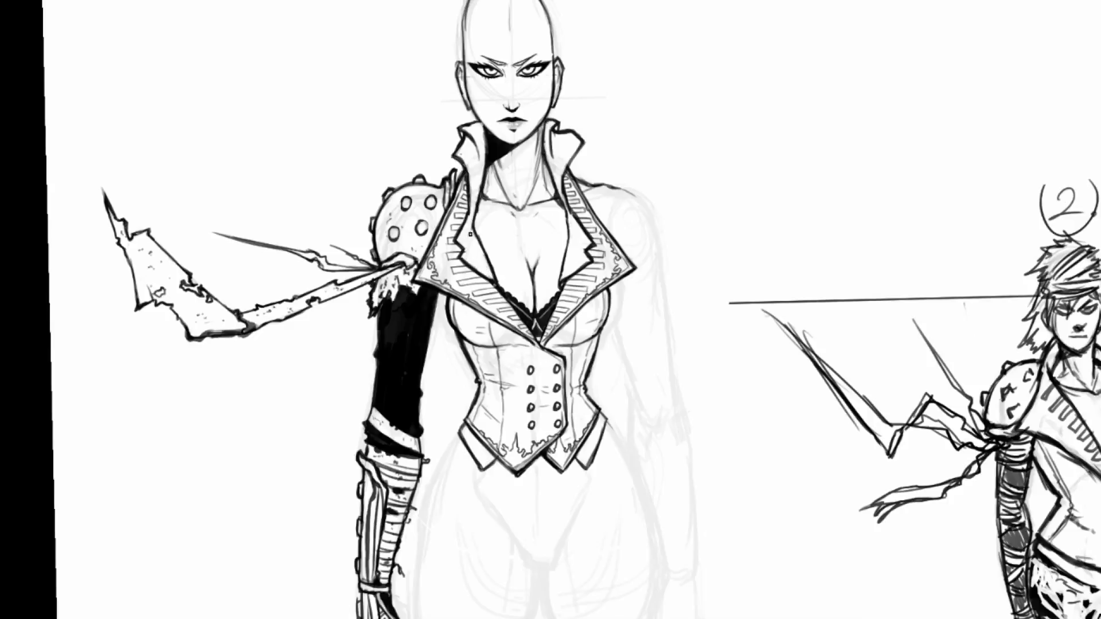
left_click_drag(511, 216, 540, 257)
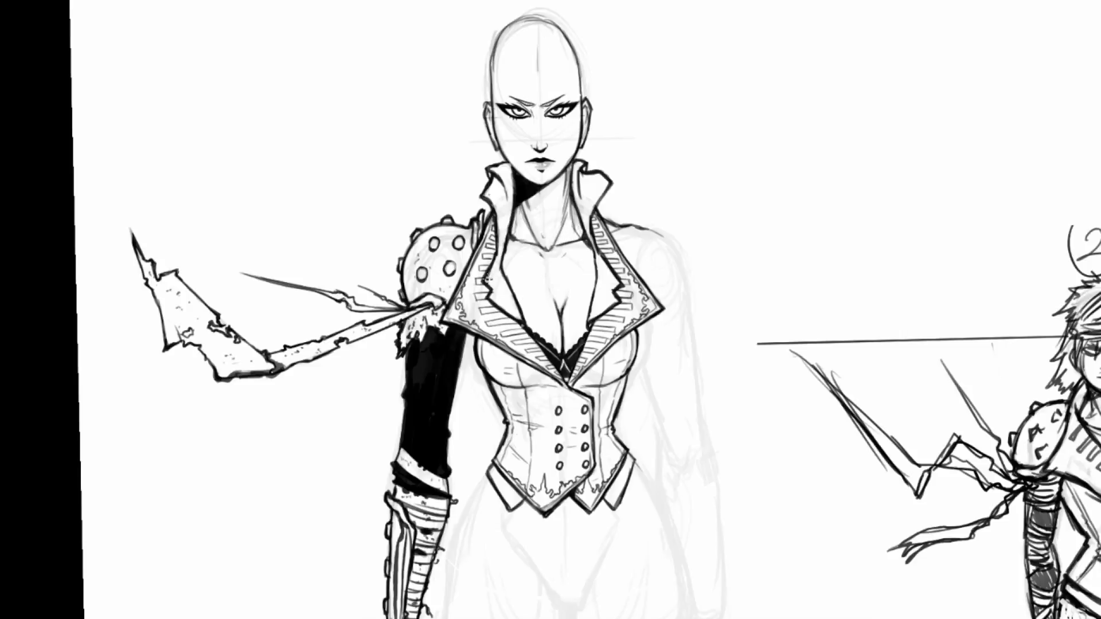
left_click_drag(486, 280, 497, 291)
left_click_drag(493, 172, 507, 166)
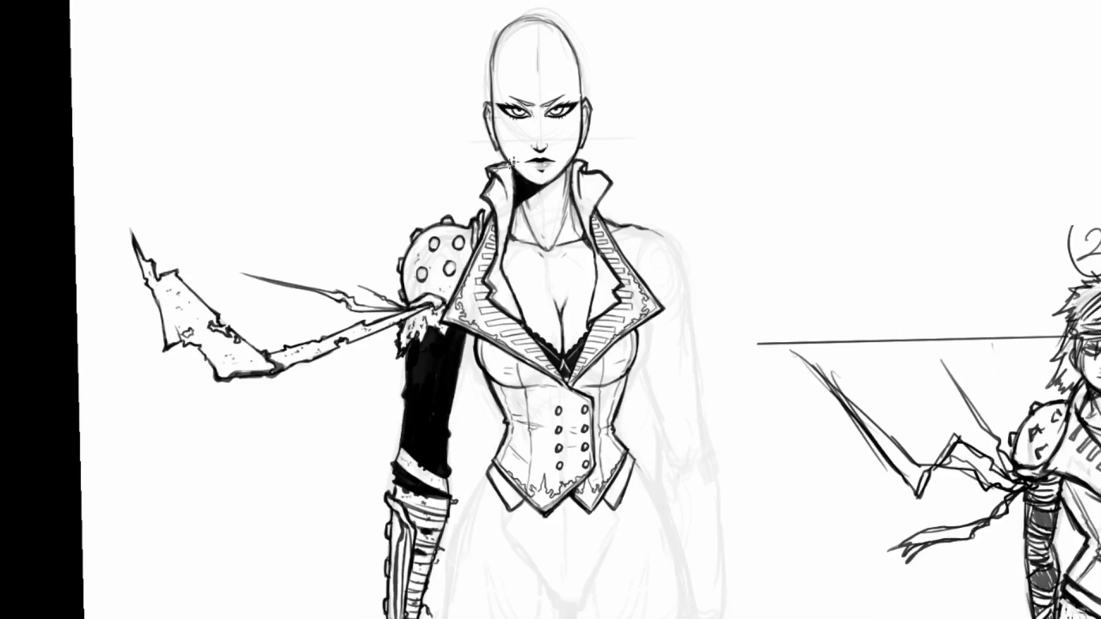
left_click(578, 165)
mouse_move(583, 170)
left_mouse_down()
mouse_move(602, 187)
mouse_move(593, 211)
left_mouse_up()
left_click_drag(598, 253, 614, 282)
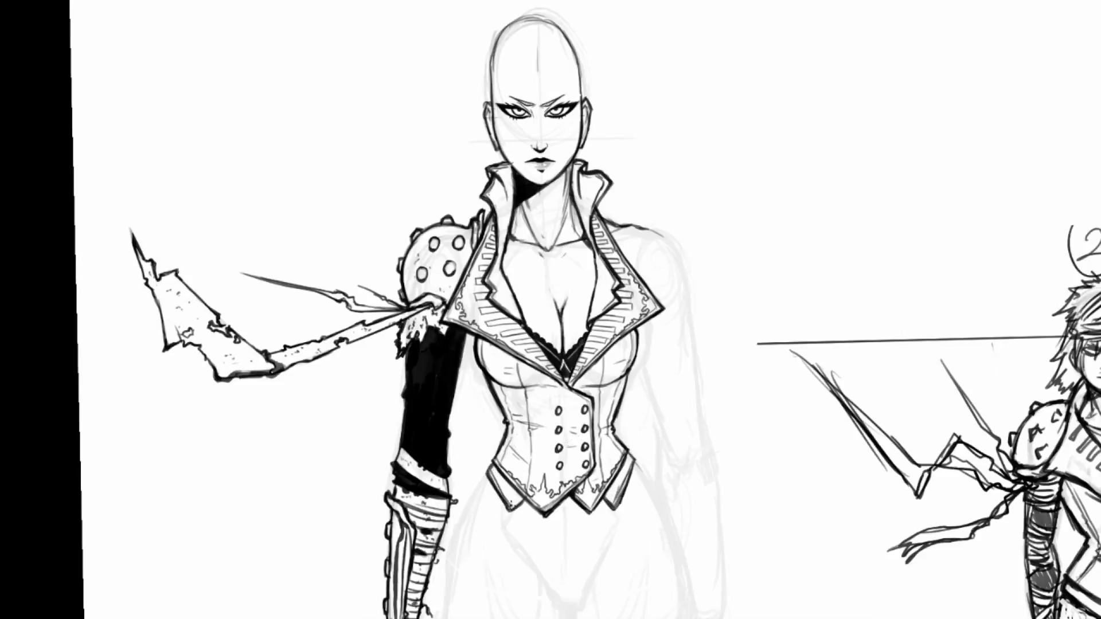
- Clear the small numbered reference sketch from beside the main figure
scroll(538, 325, "down", 5)
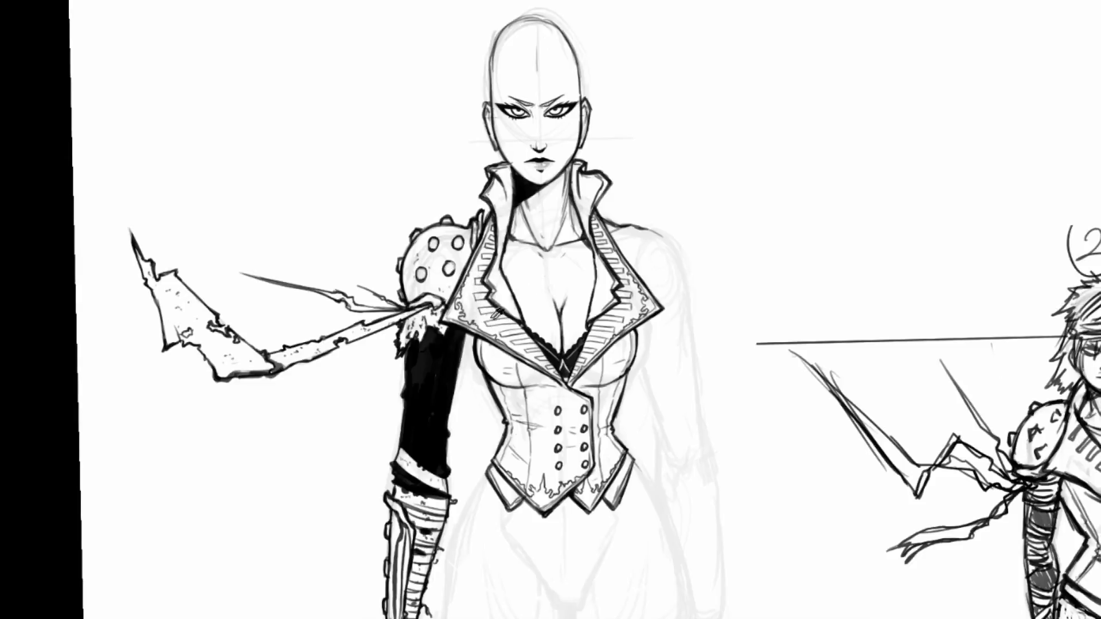
scroll(538, 325, "down", 3)
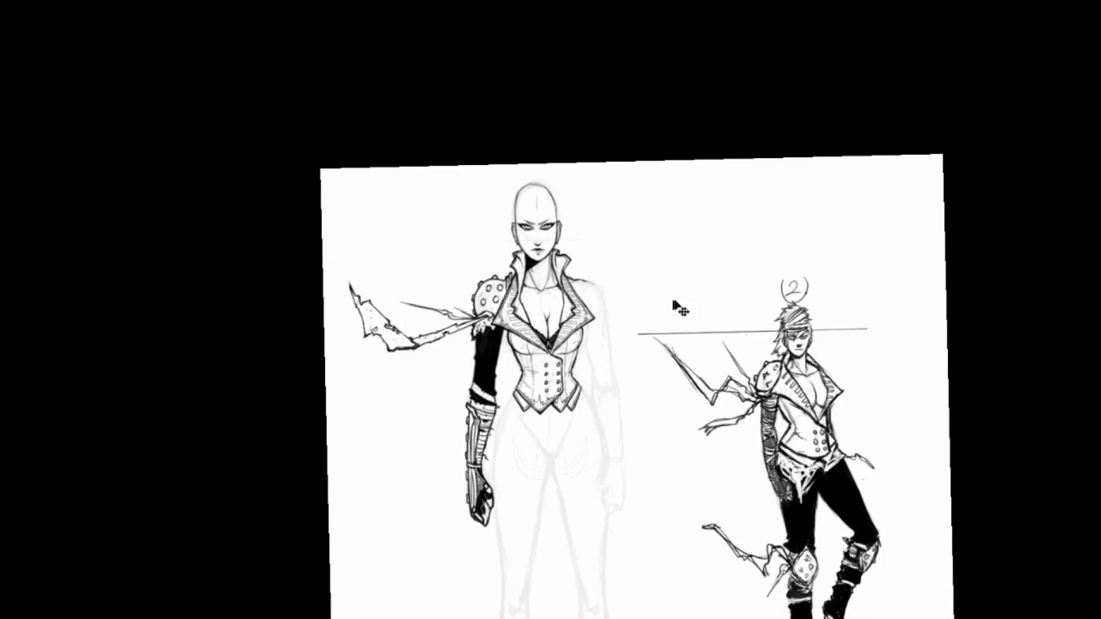
scroll(672, 301, "up", 5)
left_click_drag(538, 414, 608, 223)
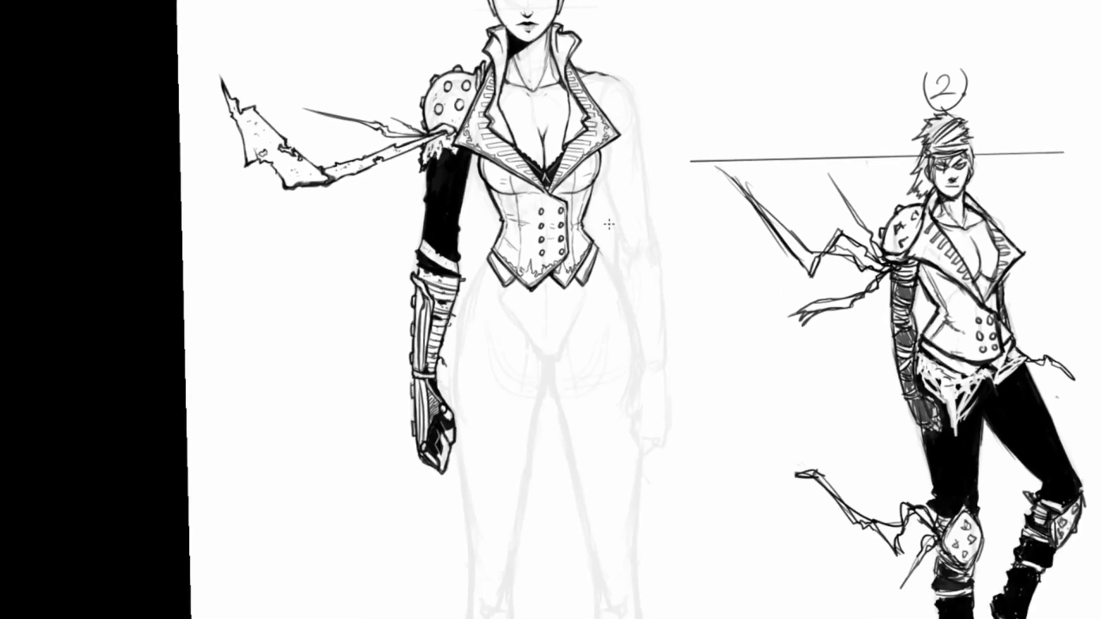
mouse_move(635, 268)
left_mouse_down()
mouse_move(631, 250)
mouse_move(644, 276)
left_mouse_up()
left_click_drag(594, 330, 605, 298)
left_click_drag(871, 312, 591, 243)
mouse_move(872, 274)
left_mouse_down()
mouse_move(781, 226)
mouse_move(707, 238)
mouse_move(834, 299)
left_mouse_up()
key("ctrl+z")
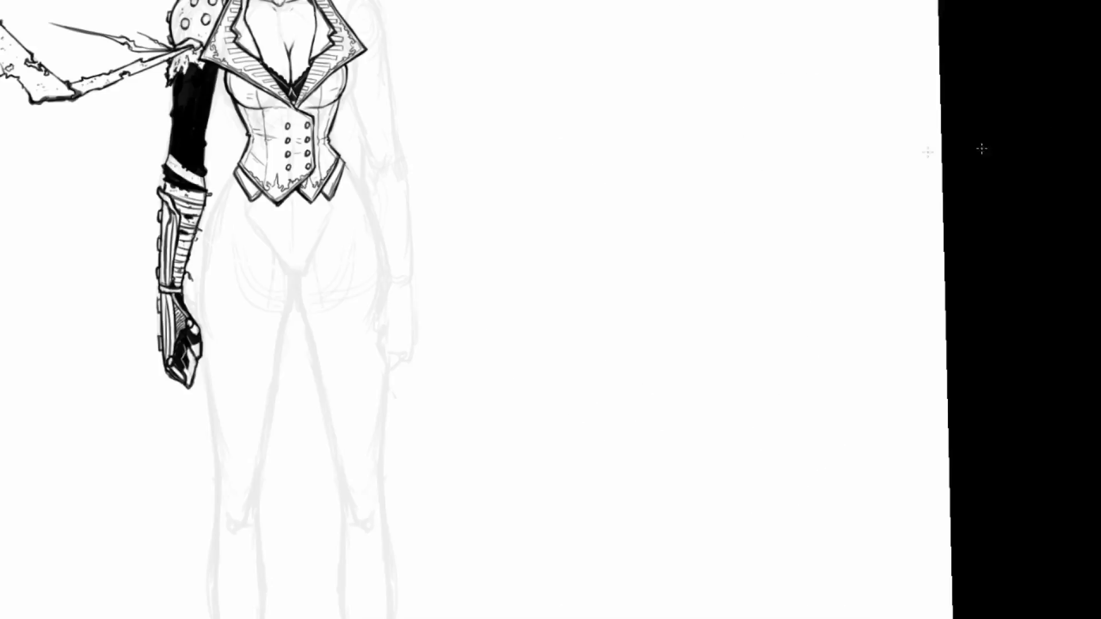
left_click_drag(326, 362, 481, 429)
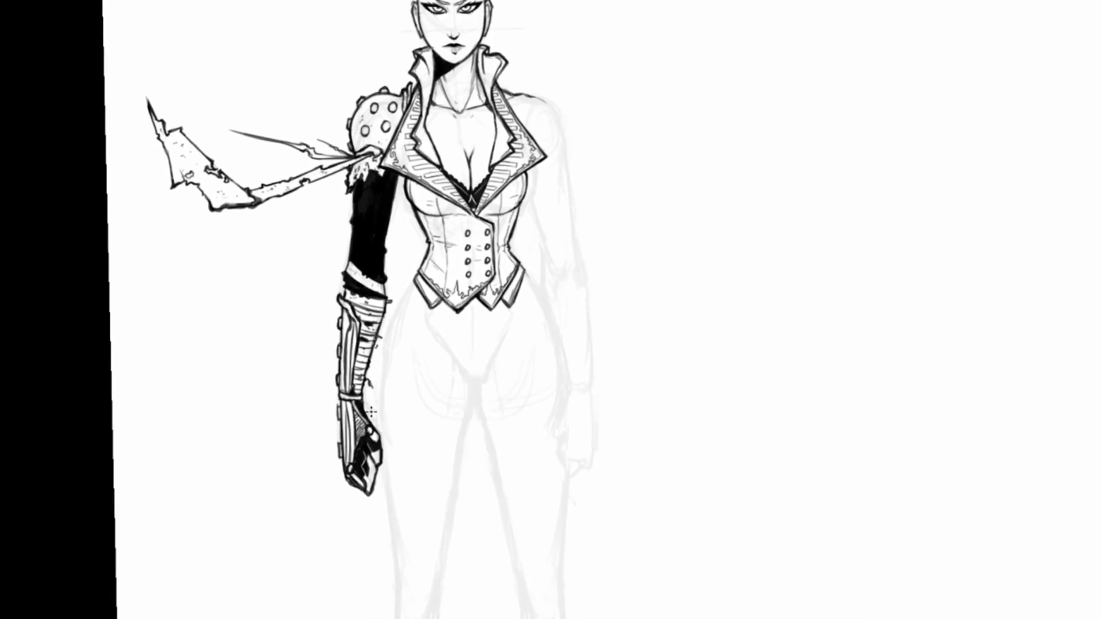
- Draw a rounded shoulder pad over the bare shoulder, with a ragged lower edge and studs protruding along its rim
left_click_drag(373, 415, 366, 427)
left_click_drag(541, 290, 549, 316)
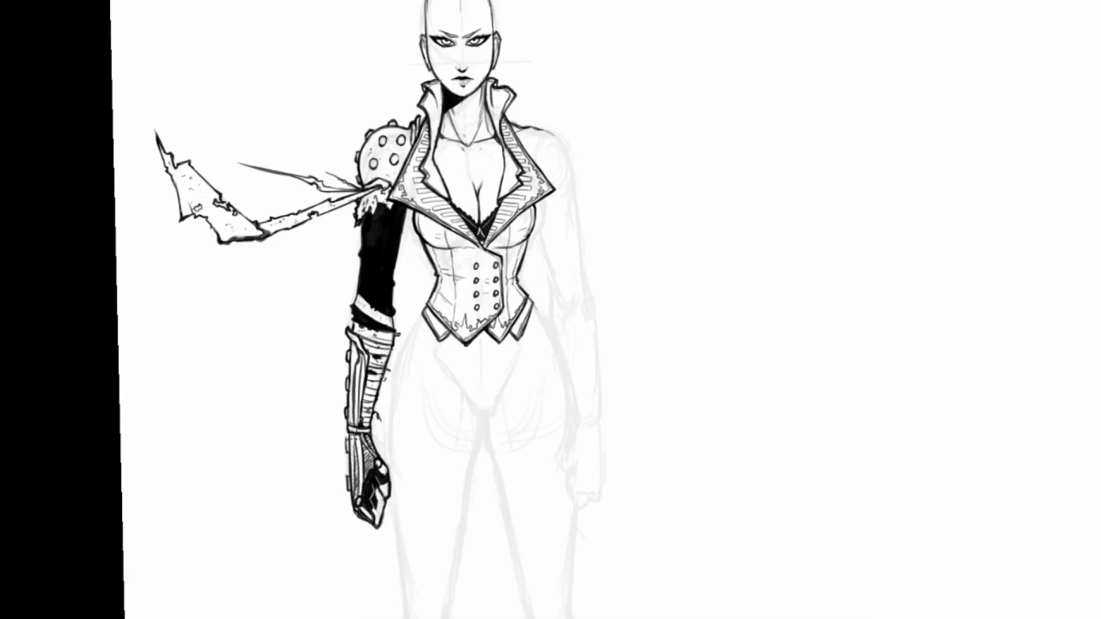
left_click_drag(693, 230, 660, 257)
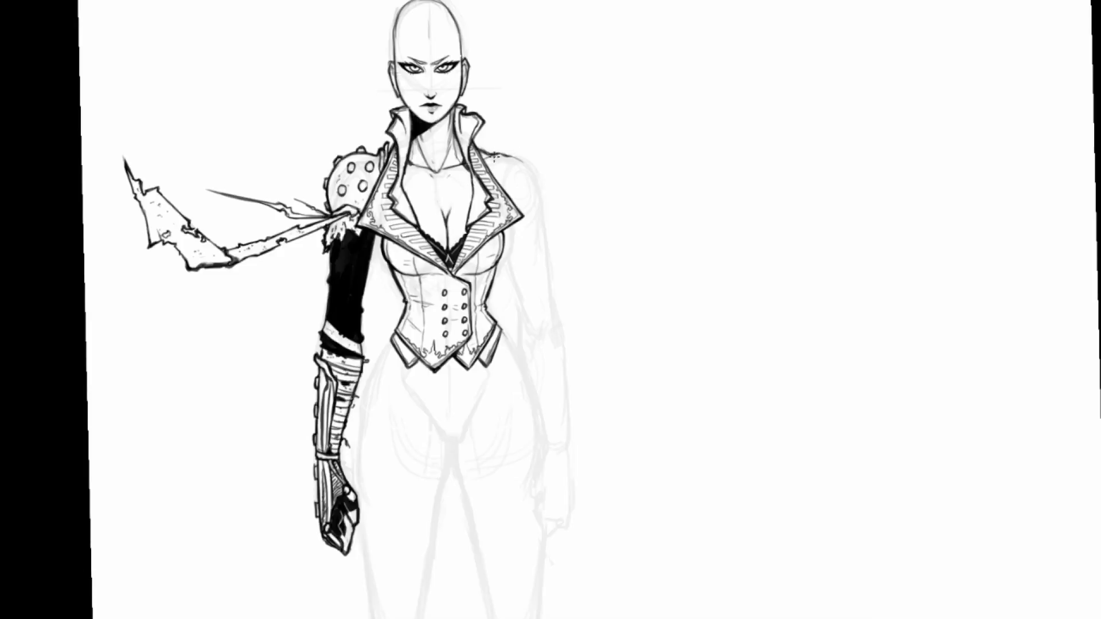
mouse_move(497, 147)
left_mouse_down()
mouse_move(541, 184)
mouse_move(552, 244)
mouse_move(506, 233)
mouse_move(542, 238)
mouse_move(545, 224)
mouse_move(530, 245)
mouse_move(510, 236)
left_mouse_up()
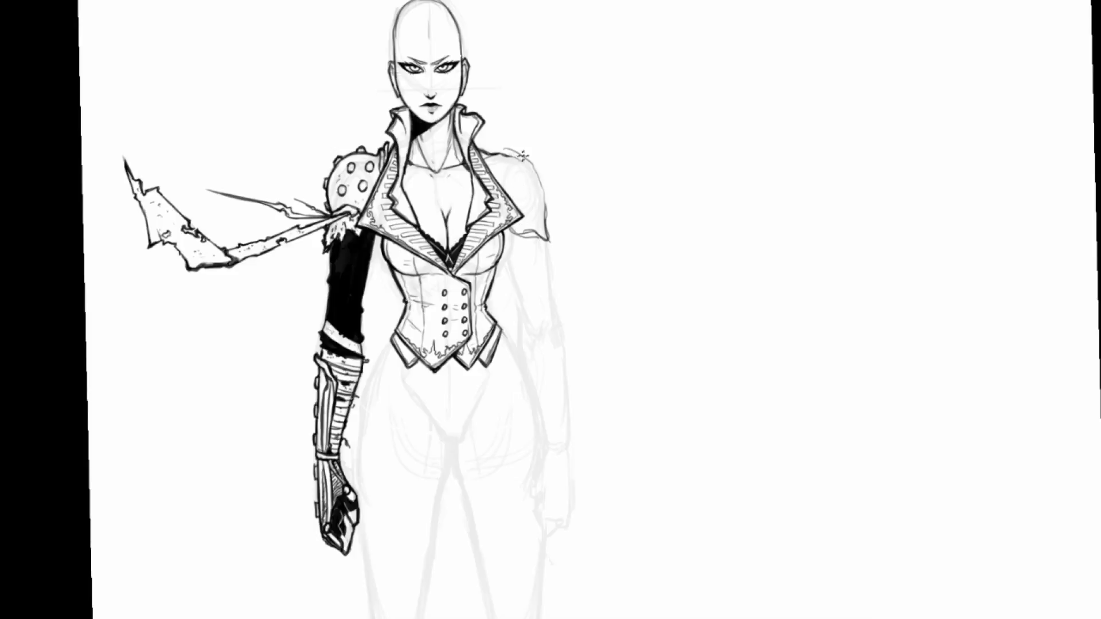
mouse_move(504, 150)
left_mouse_down()
mouse_move(542, 180)
mouse_move(552, 228)
mouse_move(508, 266)
mouse_move(515, 280)
left_mouse_up()
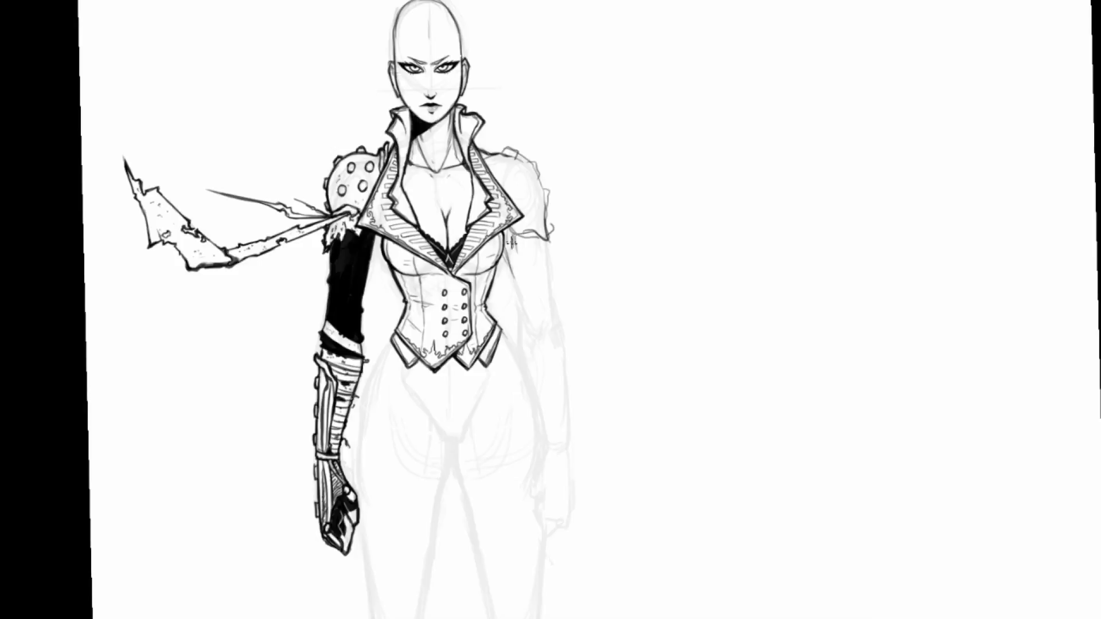
- Draw diagonal wrapped bands down the upper arm below the new shoulder pad, ending in a dark-shaded elbow joint
mouse_move(511, 235)
left_mouse_down()
mouse_move(518, 256)
mouse_move(550, 265)
mouse_move(551, 279)
mouse_move(525, 286)
mouse_move(559, 312)
mouse_move(550, 272)
mouse_move(529, 312)
mouse_move(550, 329)
mouse_move(558, 312)
left_mouse_up()
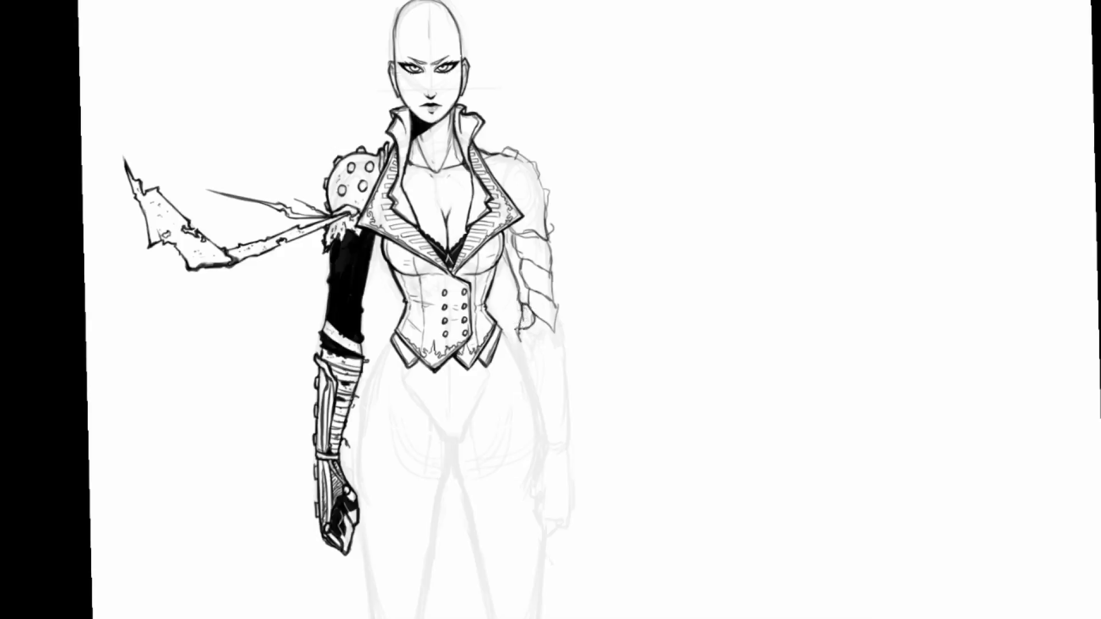
left_click_drag(566, 329, 552, 271)
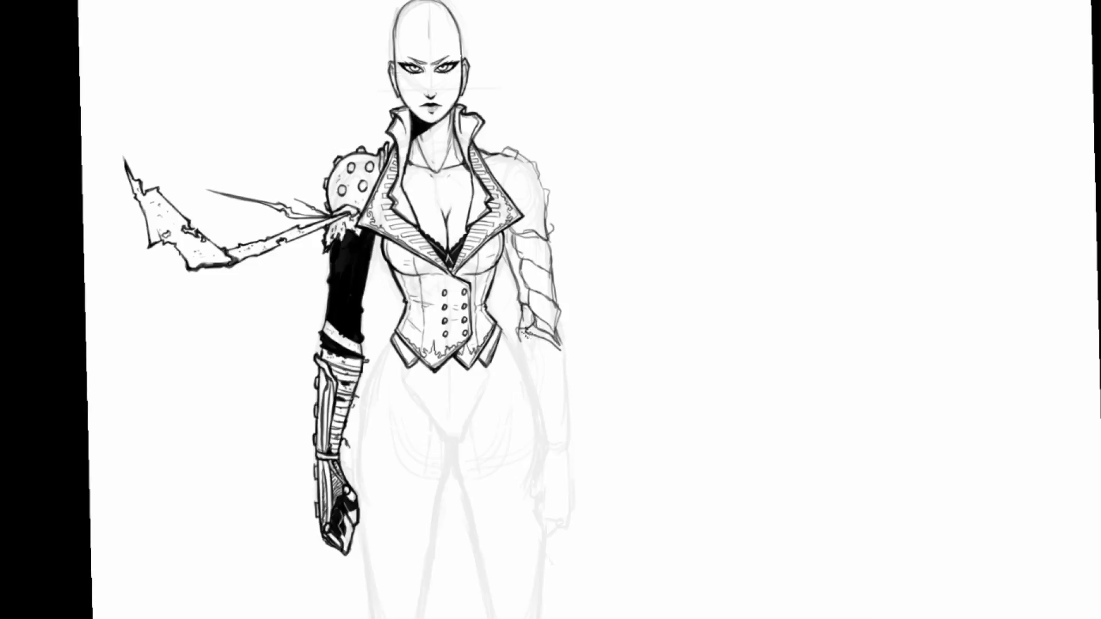
left_click_drag(520, 330, 561, 356)
left_click_drag(530, 304, 529, 325)
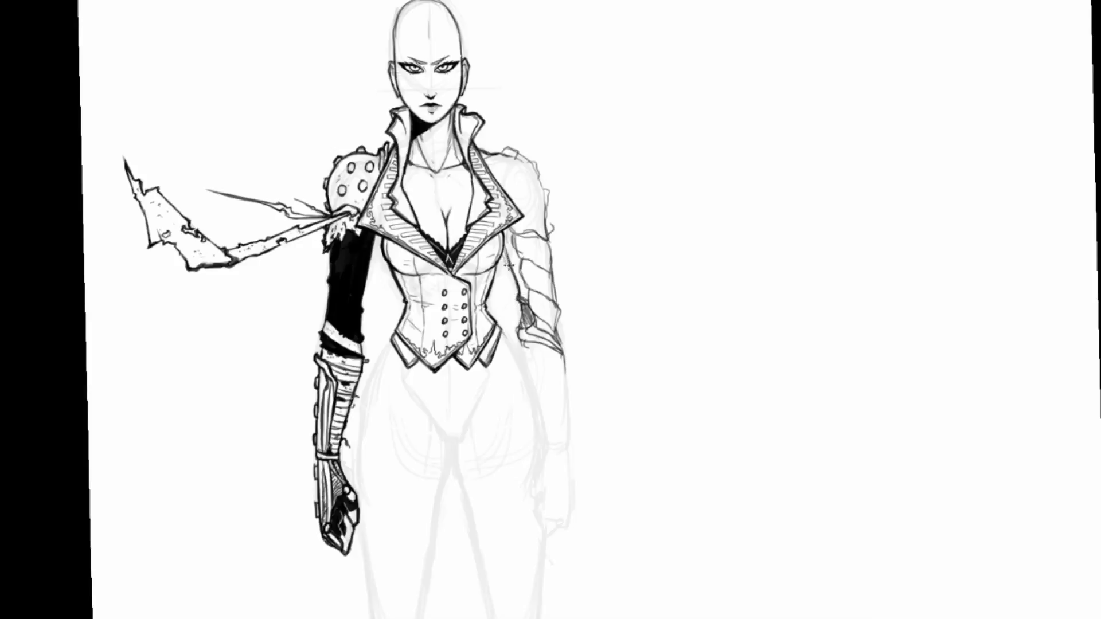
- Hatch the inner side of the wrapped upper arm and add round studs across its shoulder pad
left_click_drag(504, 229, 528, 298)
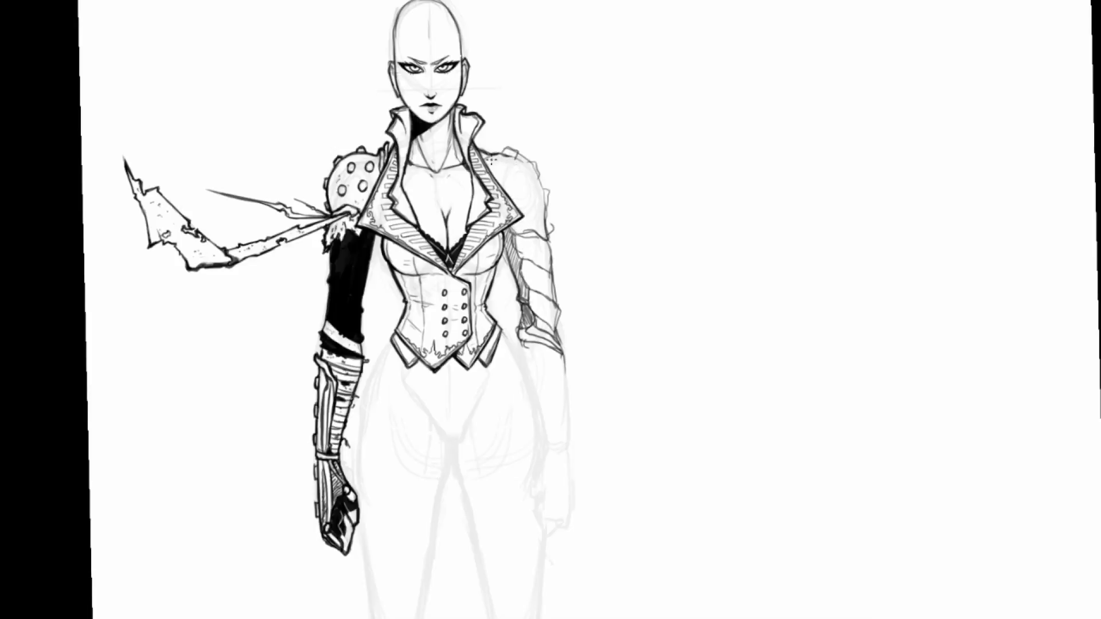
mouse_move(493, 156)
left_mouse_down()
mouse_move(483, 168)
mouse_move(493, 153)
mouse_move(530, 191)
mouse_move(532, 222)
mouse_move(513, 199)
left_mouse_up()
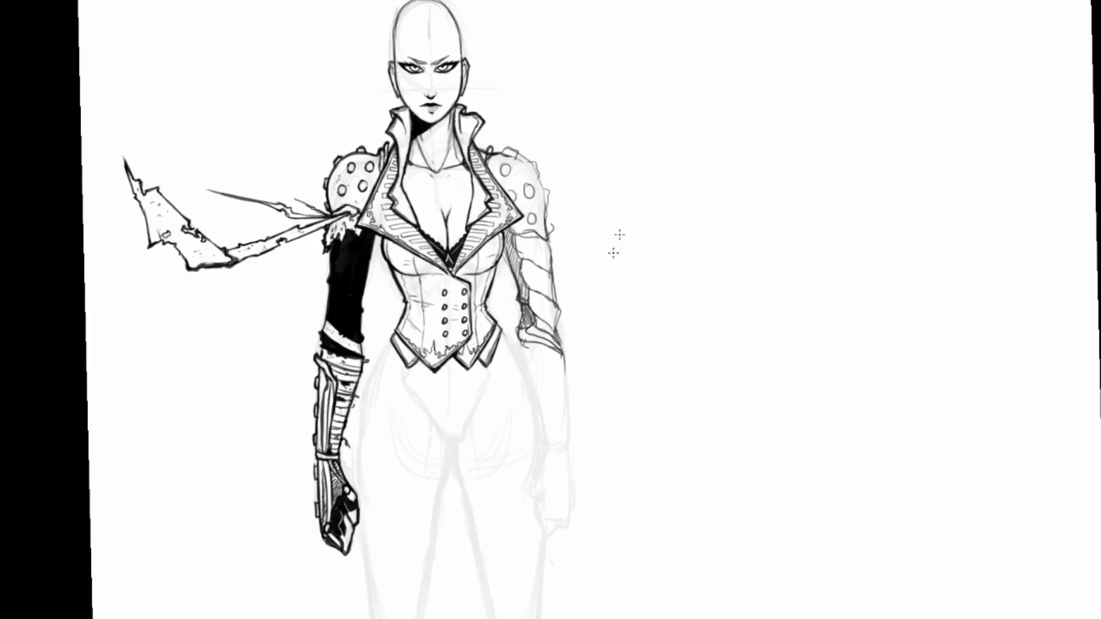
- Outline the forearm below the wrapped elbow and close it with a narrow cuff at the wrist
left_click_drag(534, 245, 533, 252)
left_click_drag(554, 354, 568, 418)
left_click_drag(561, 353, 567, 393)
left_click_drag(522, 346, 546, 445)
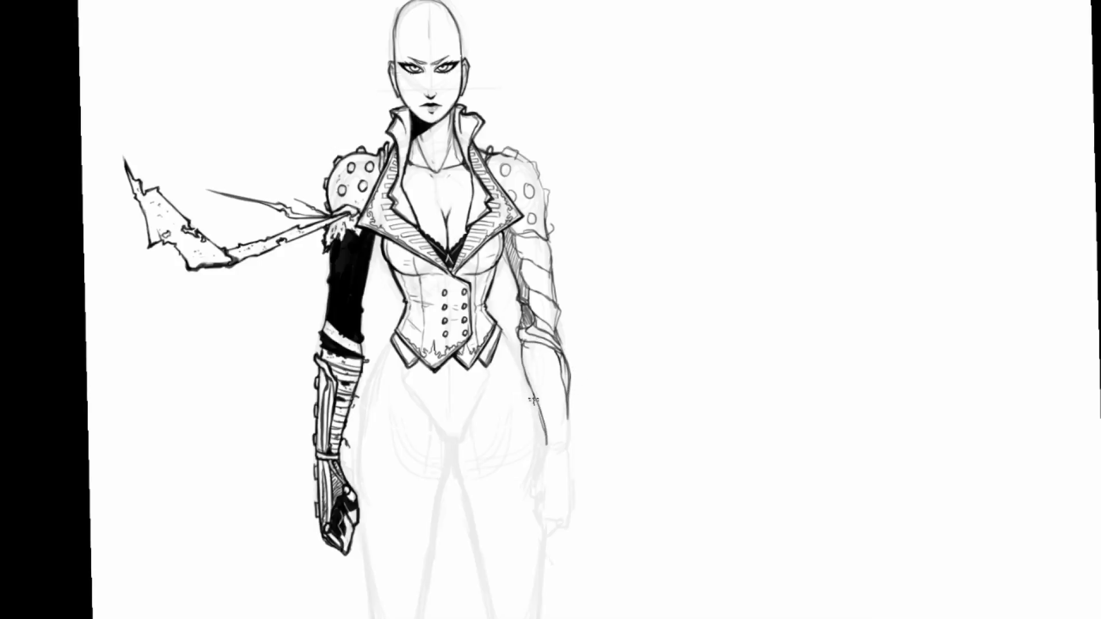
mouse_move(570, 391)
left_mouse_down()
mouse_move(560, 339)
mouse_move(559, 399)
mouse_move(541, 385)
mouse_move(560, 376)
left_mouse_up()
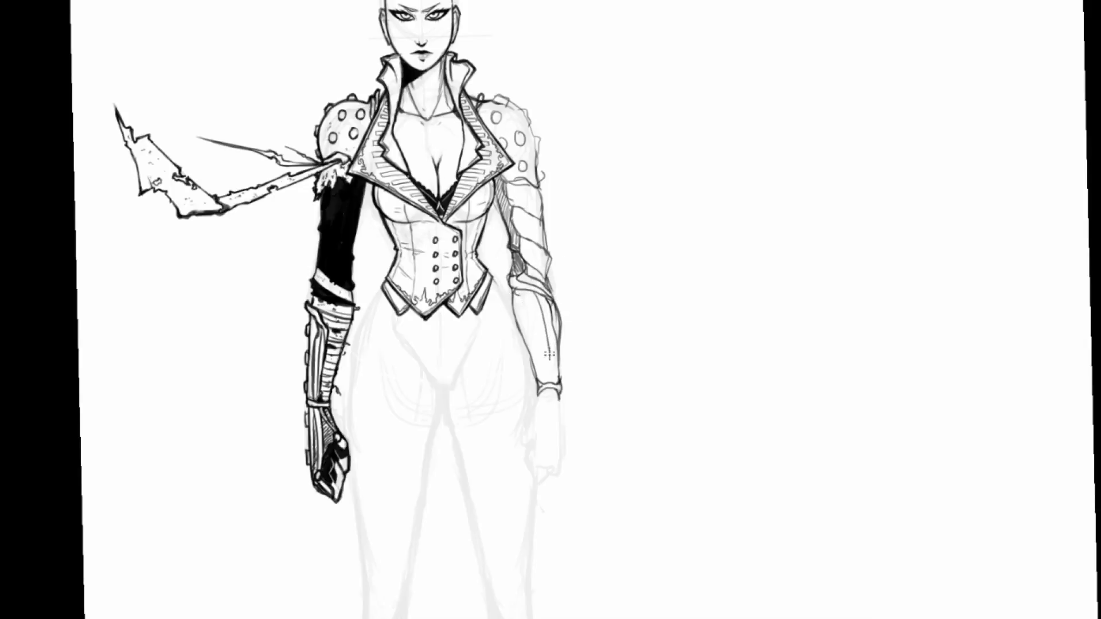
- Draw long curved lines down the forearm from the elbow band to the wrist cuff
left_click_drag(525, 295, 551, 381)
key("ctrl+z")
key("ctrl+z")
left_click_drag(537, 293, 562, 377)
left_click_drag(530, 291, 563, 385)
left_click_drag(513, 290, 559, 391)
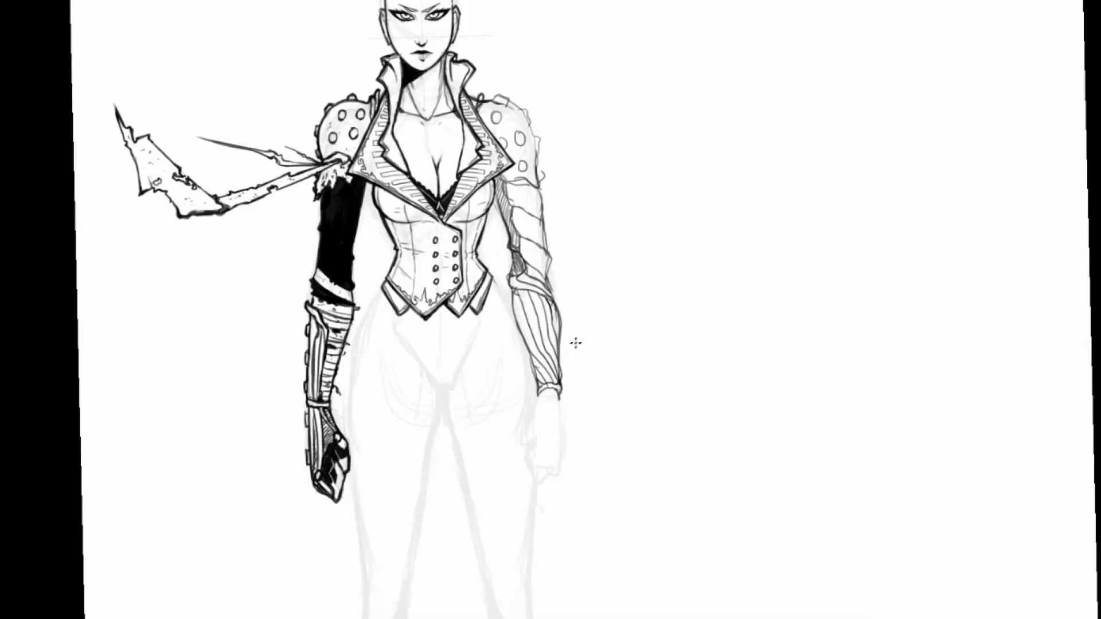
mouse_move(582, 286)
left_mouse_down()
mouse_move(622, 341)
mouse_move(634, 233)
left_mouse_up()
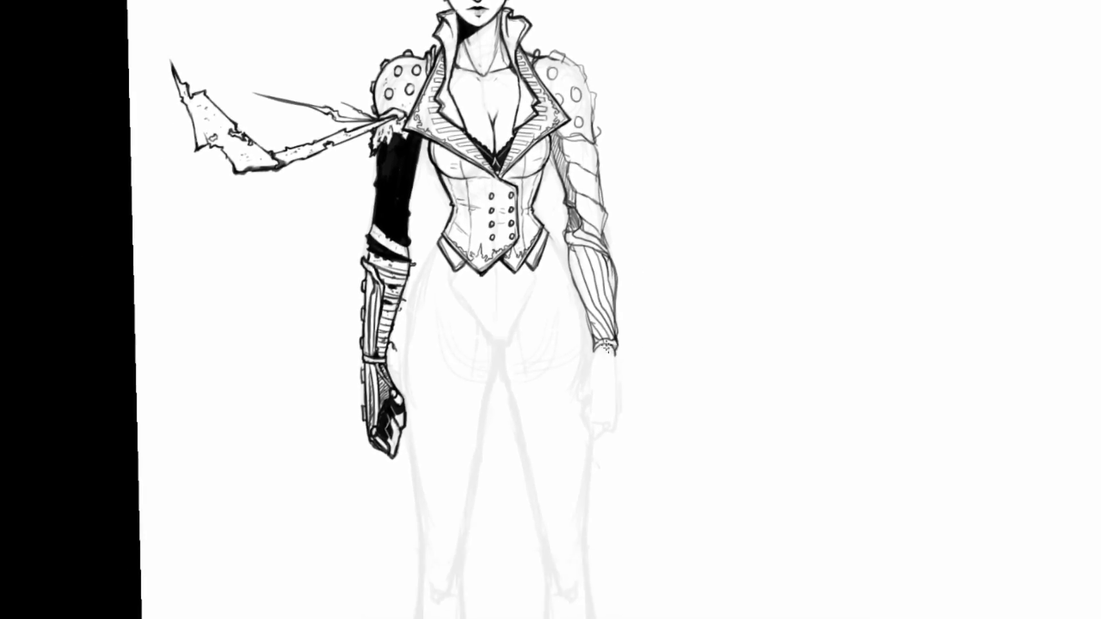
mouse_move(603, 345)
left_mouse_down()
mouse_move(613, 360)
mouse_move(594, 398)
left_mouse_up()
left_click_drag(610, 351, 598, 400)
key("ctrl+z")
key("ctrl+z")
- Duplicate the finished gloved hand, mirror it onto the opposite wrist, and tidy the join at the cuff
mouse_move(390, 357)
left_mouse_down()
mouse_move(349, 364)
mouse_move(450, 481)
mouse_move(455, 373)
mouse_move(442, 376)
left_mouse_up()
key("ctrl+j")
key("ctrl+t")
mouse_move(389, 411)
left_mouse_down()
mouse_move(569, 434)
mouse_move(607, 390)
mouse_move(603, 377)
mouse_move(456, 401)
mouse_move(410, 395)
mouse_move(414, 421)
mouse_move(599, 422)
left_mouse_up()
right_click(570, 434)
left_click(590, 610)
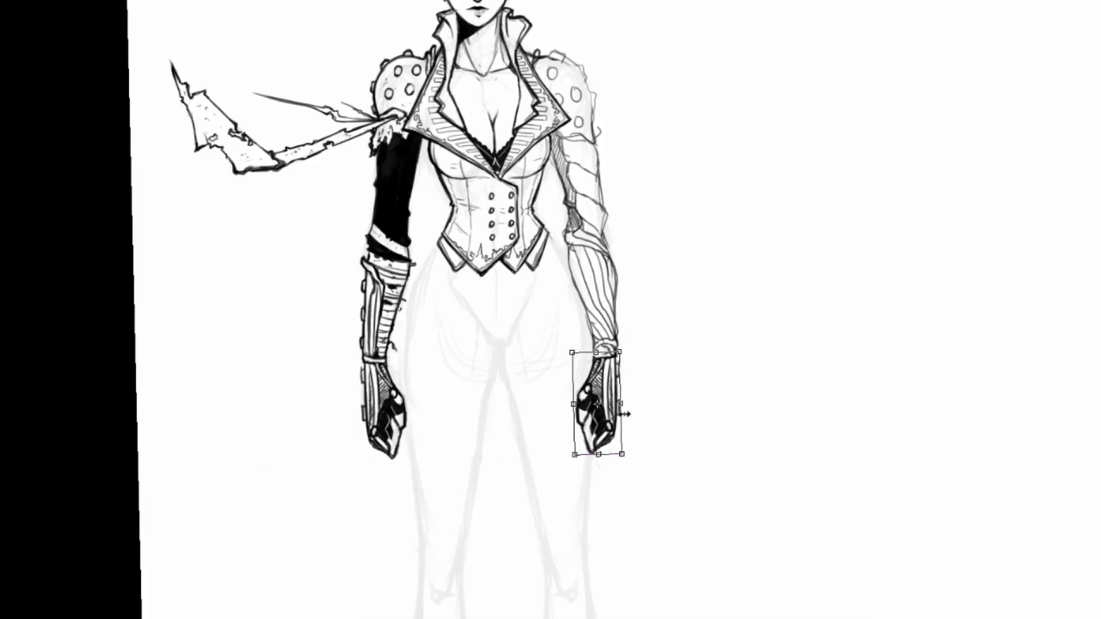
key("Return")
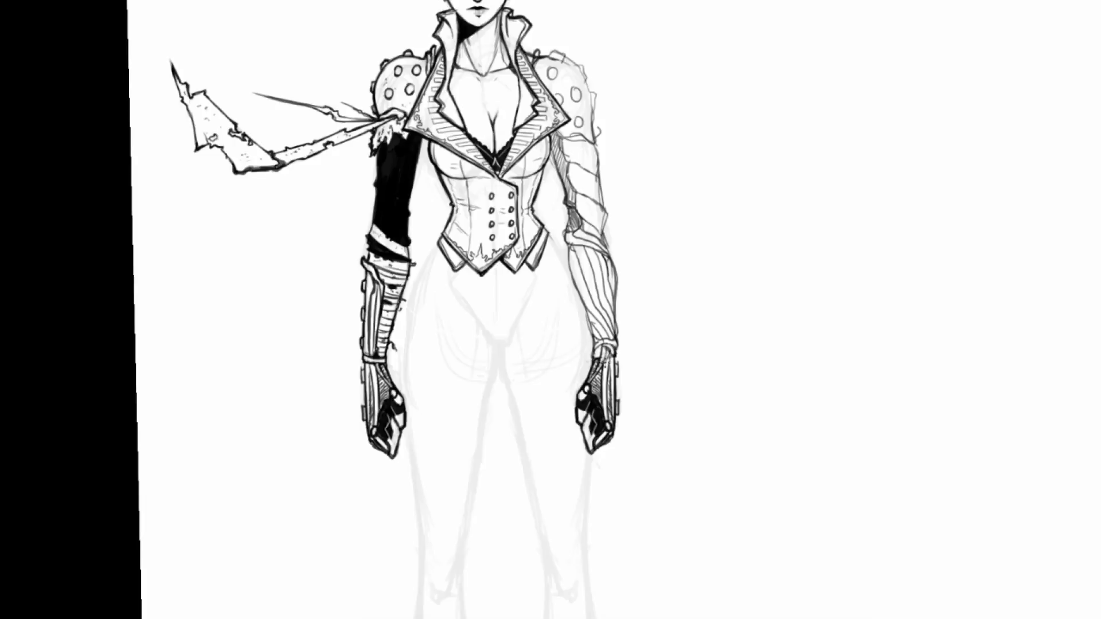
left_click_drag(606, 361, 599, 361)
left_click_drag(738, 230, 798, 342)
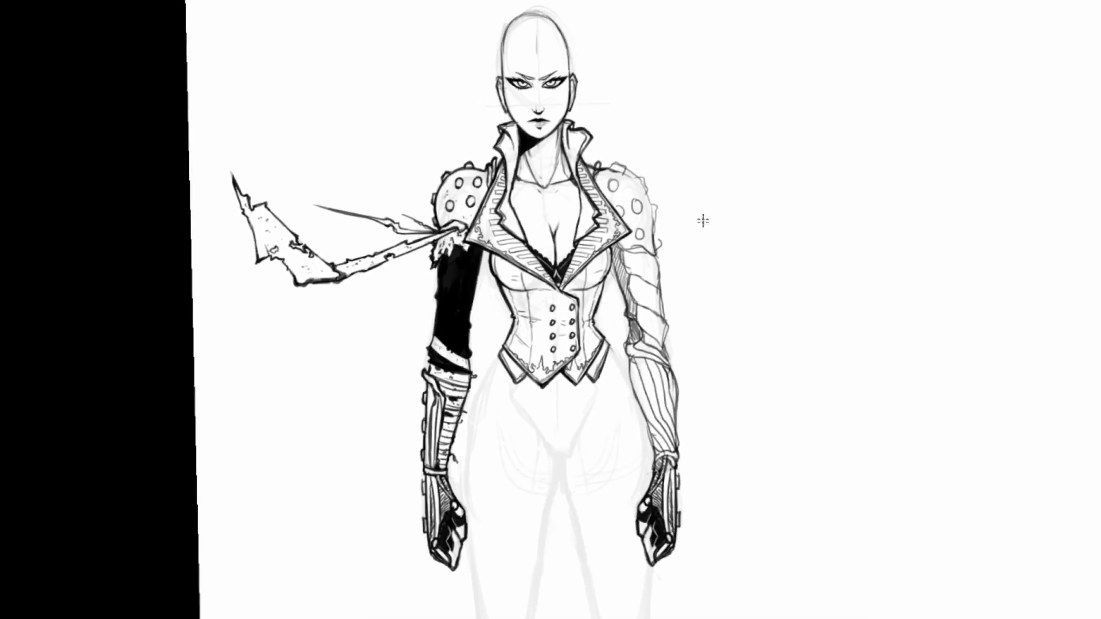
scroll(492, 285, "down", 3)
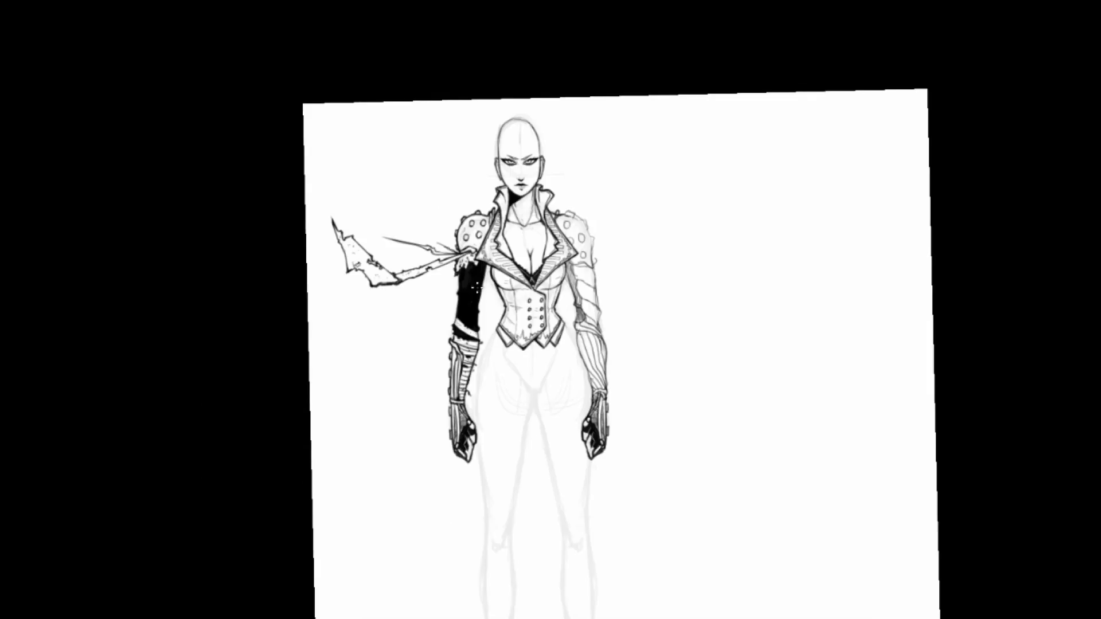
scroll(564, 301, "up", 2)
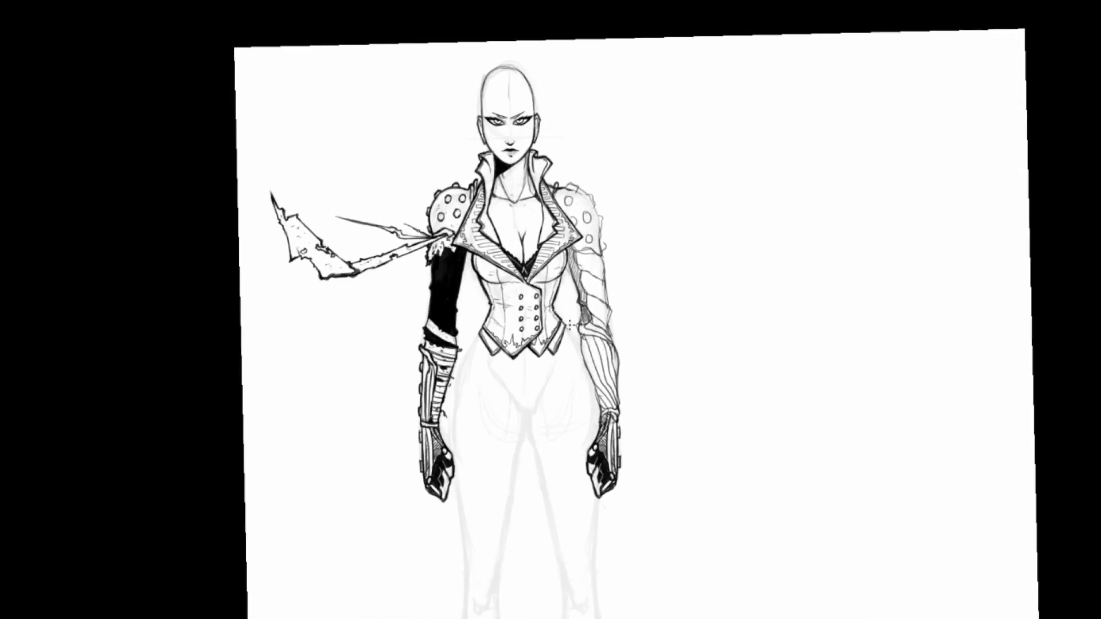
left_click_drag(564, 331, 613, 311)
scroll(686, 167, "up", 2)
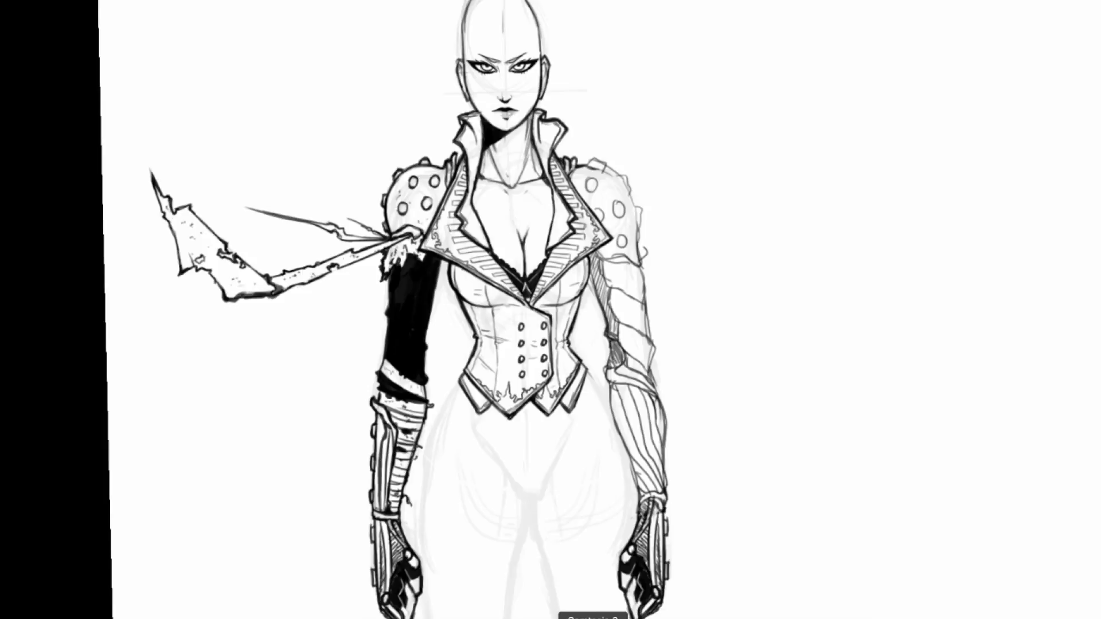
right_click(593, 618)
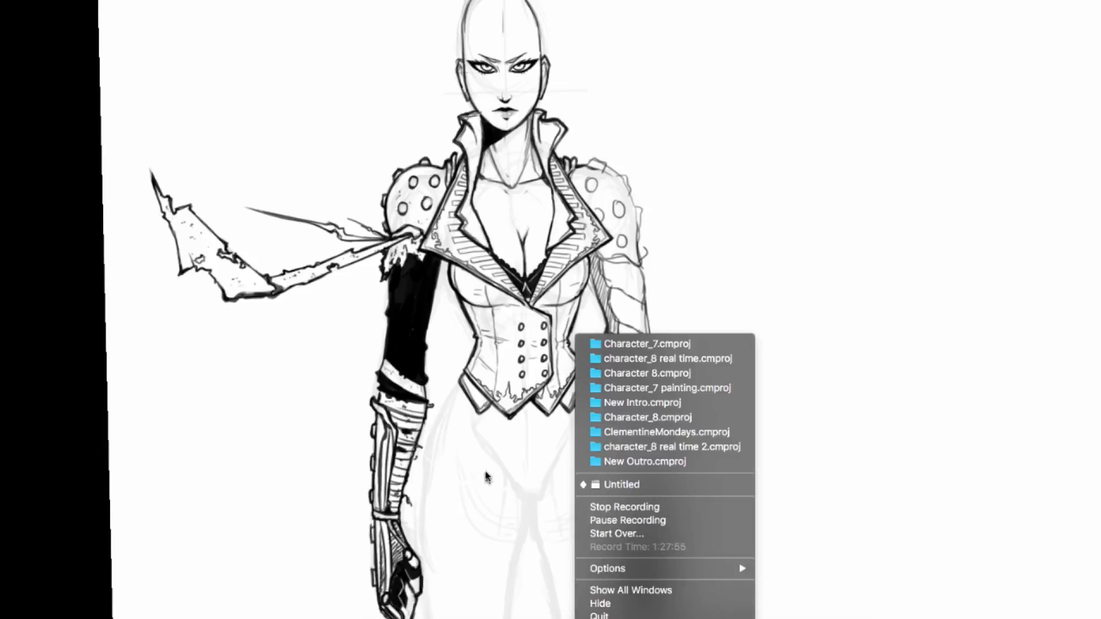
left_click(486, 419)
scroll(703, 346, "down", 10)
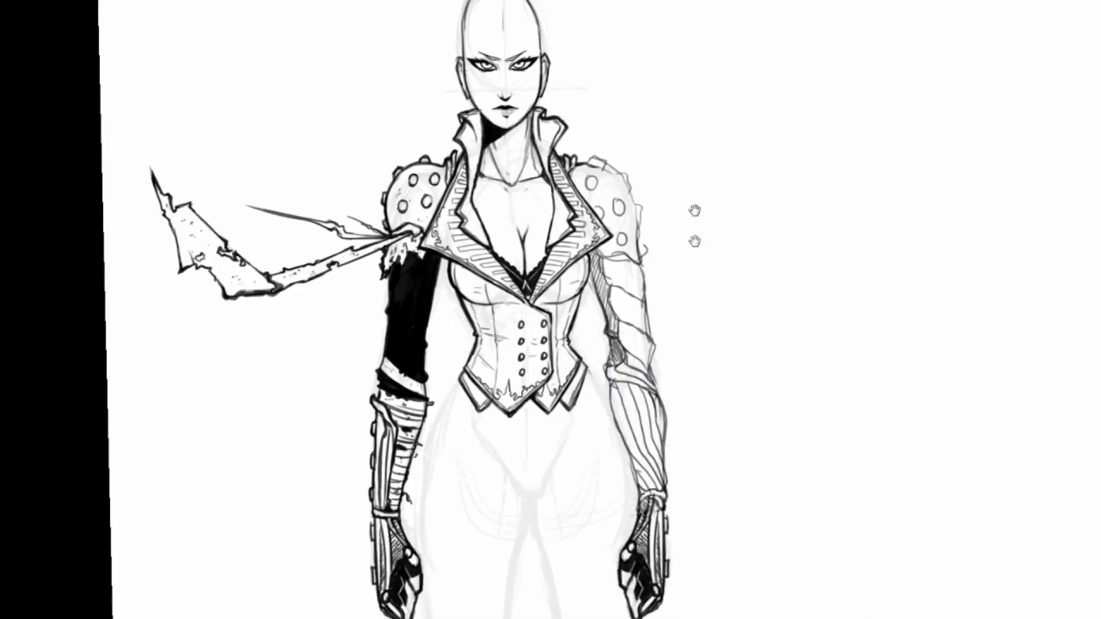
scroll(738, 397, "up", 10)
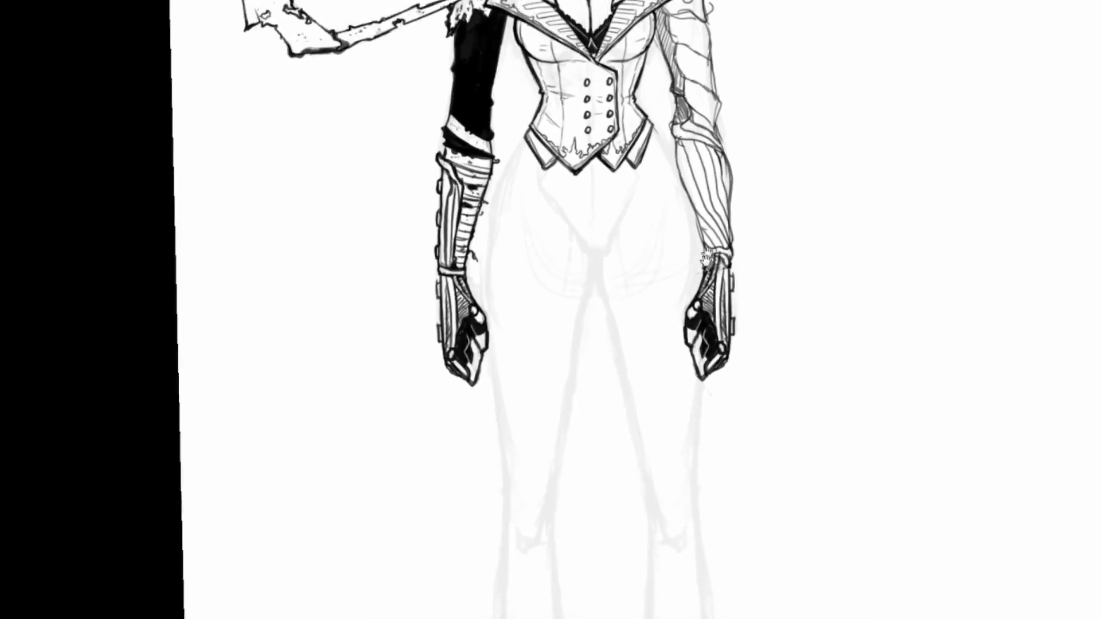
- Ink the curved outer edge of the second shoulder pad and the small studs protruding along its rim
scroll(628, 202, "up", 1)
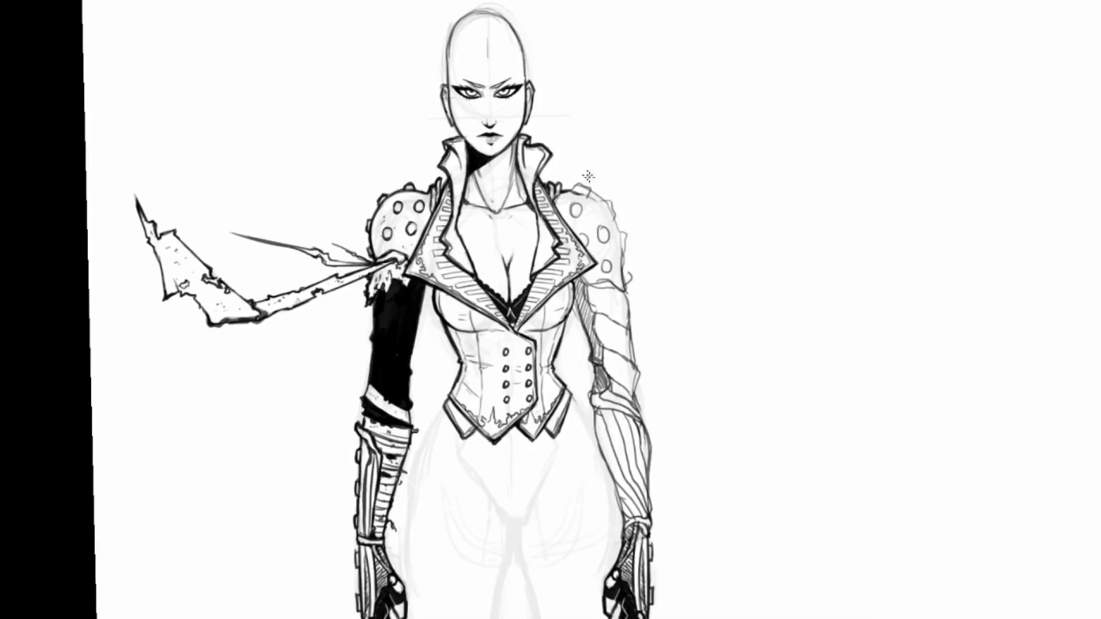
scroll(579, 190, "up", 2)
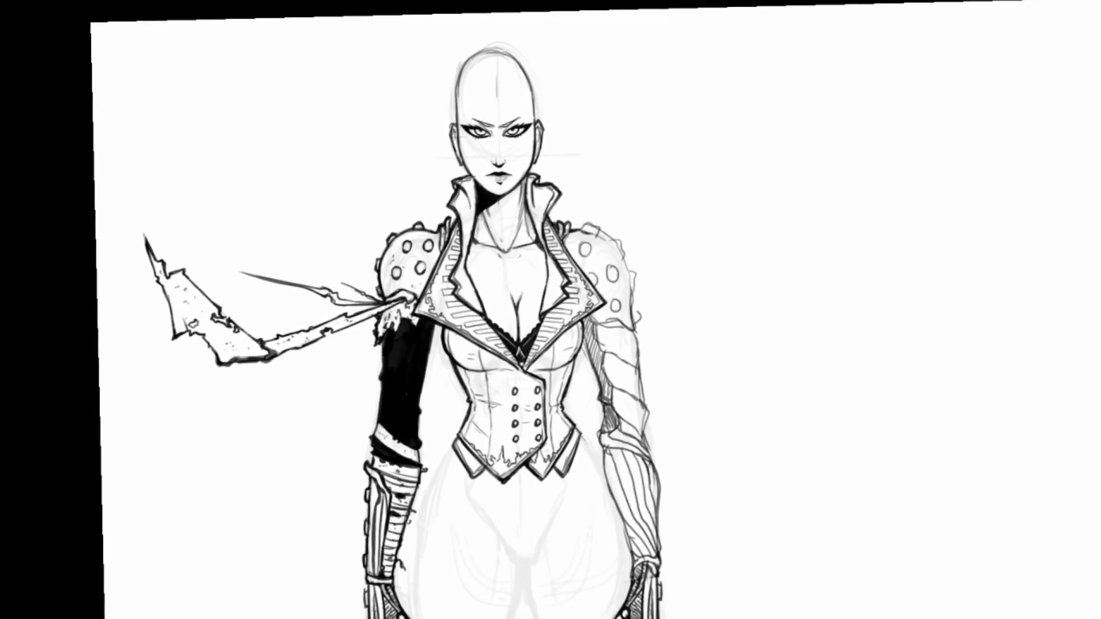
left_click_drag(564, 237, 567, 226)
left_click_drag(619, 251, 634, 286)
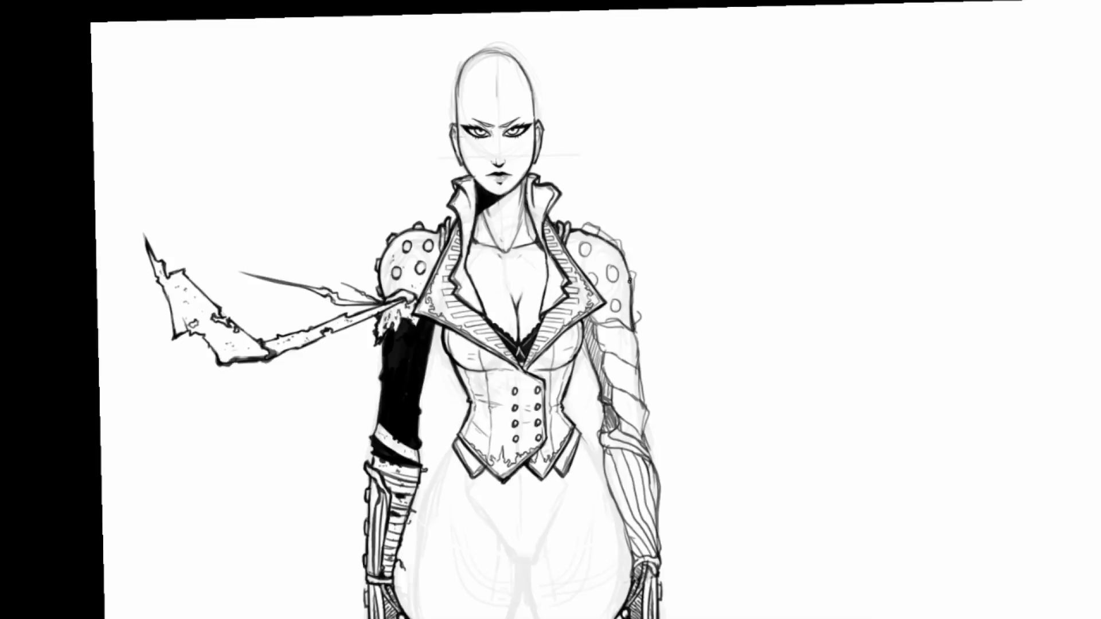
left_click_drag(622, 254, 630, 278)
mouse_move(623, 254)
left_mouse_down()
mouse_move(634, 291)
mouse_move(634, 273)
left_mouse_up()
left_click_drag(634, 309, 633, 330)
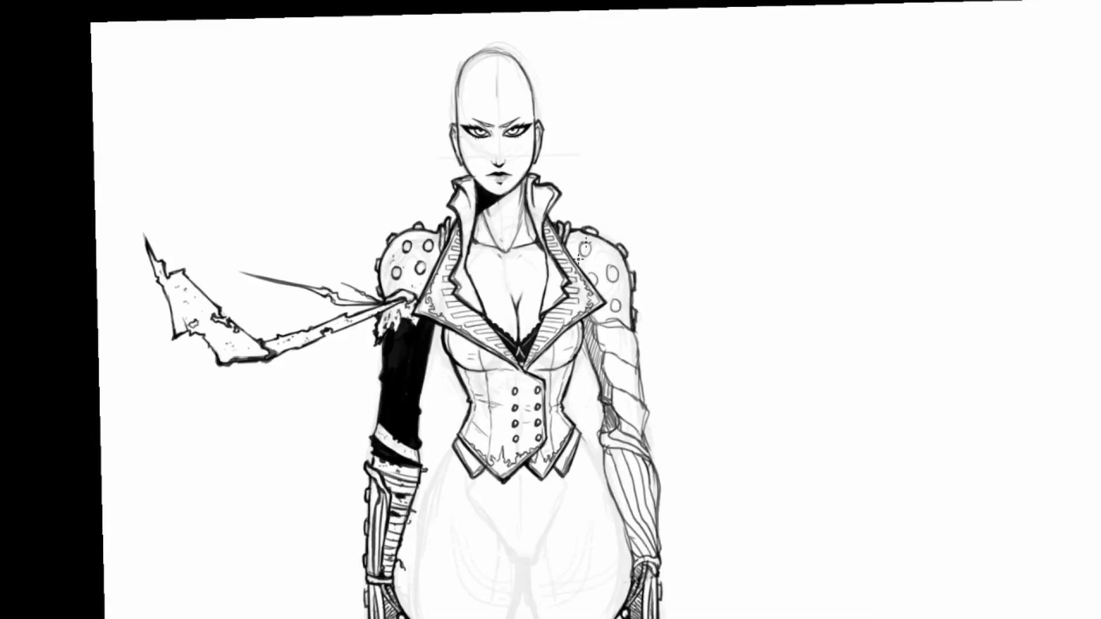
- Ink the second shoulder pad's lower edge and redraw the round studs across its surface in clean line
key("r")
mouse_move(614, 285)
left_mouse_down()
mouse_move(621, 343)
mouse_move(596, 372)
left_mouse_up()
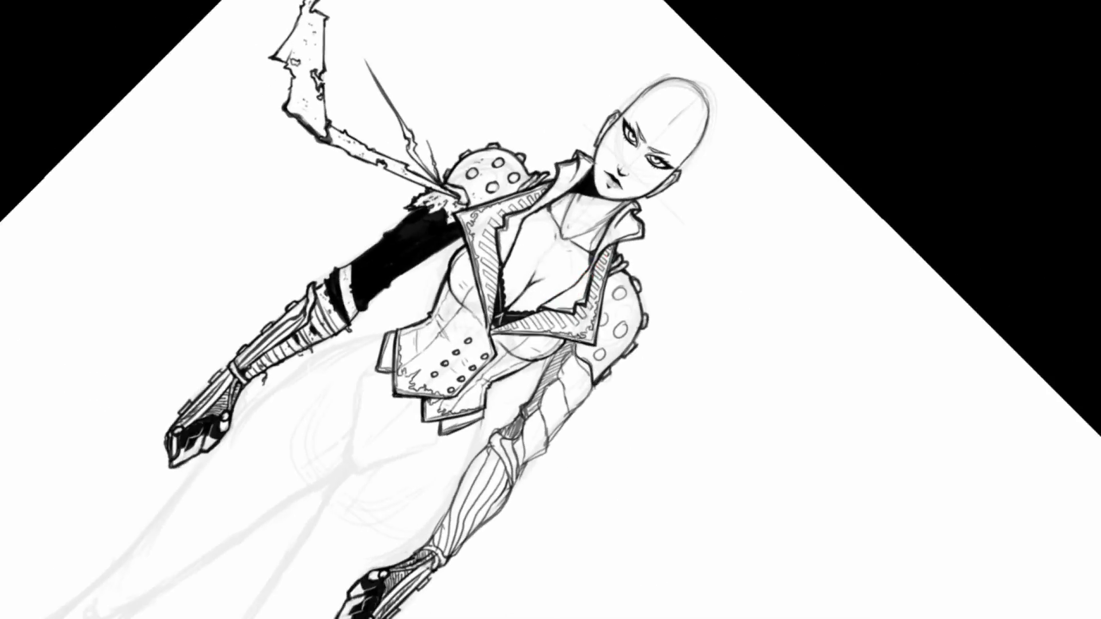
left_click_drag(576, 343, 591, 368)
key("r")
left_click_drag(603, 339, 584, 302)
mouse_move(590, 250)
left_mouse_down()
mouse_move(583, 274)
mouse_move(606, 289)
mouse_move(613, 325)
mouse_move(583, 263)
mouse_move(604, 285)
left_mouse_up()
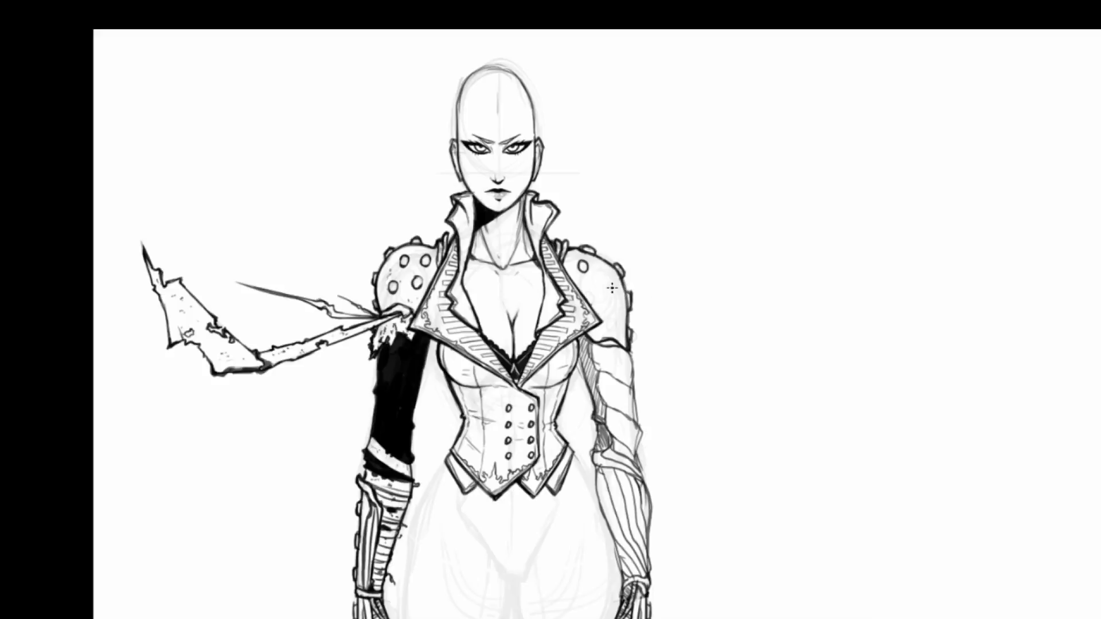
mouse_move(613, 317)
left_mouse_down()
mouse_move(617, 328)
mouse_move(615, 315)
left_mouse_up()
key("ctrl+z")
scroll(629, 323, "down", 2)
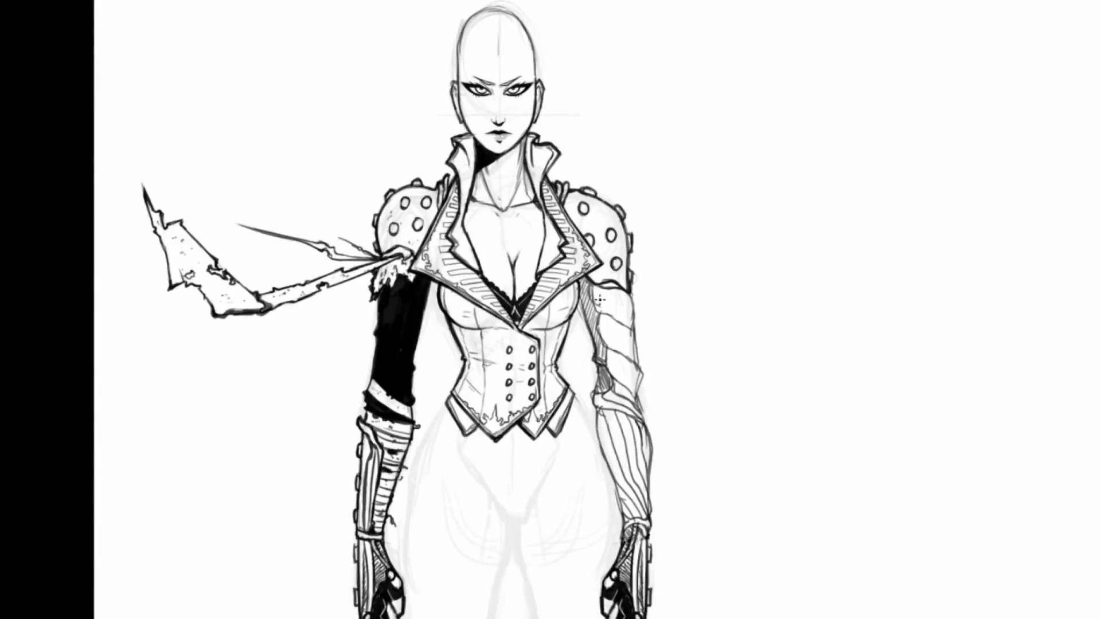
- Ink the diagonal cloth wraps on the second upper arm and the arm's outer contour down to the elbow
left_click_drag(592, 289, 601, 315)
left_click_drag(602, 343, 641, 373)
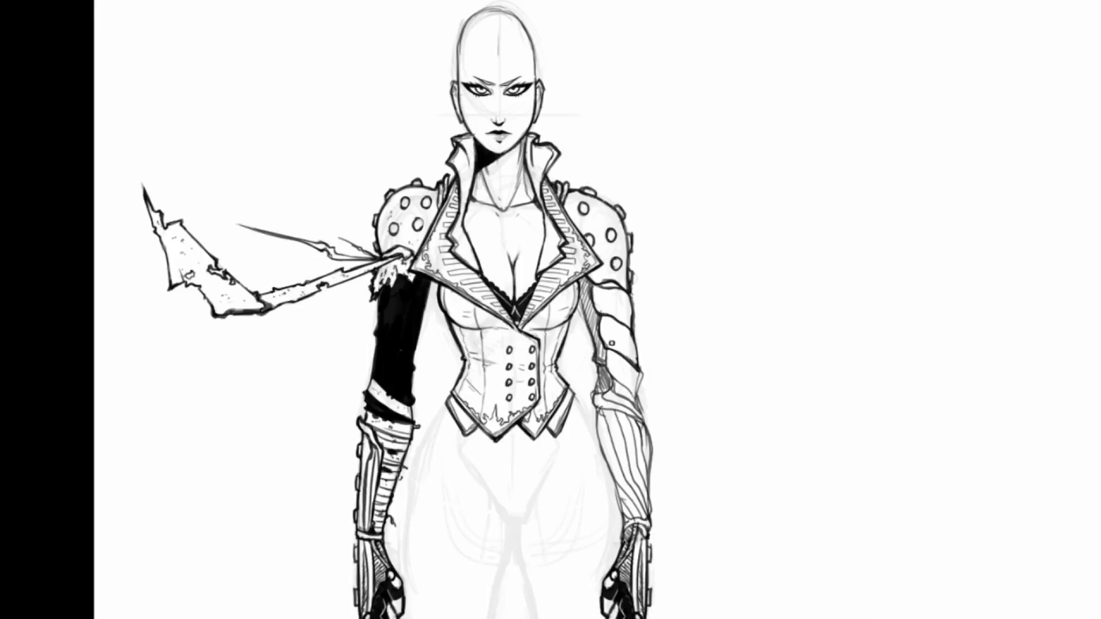
left_click_drag(627, 361, 638, 367)
left_click_drag(637, 346, 633, 300)
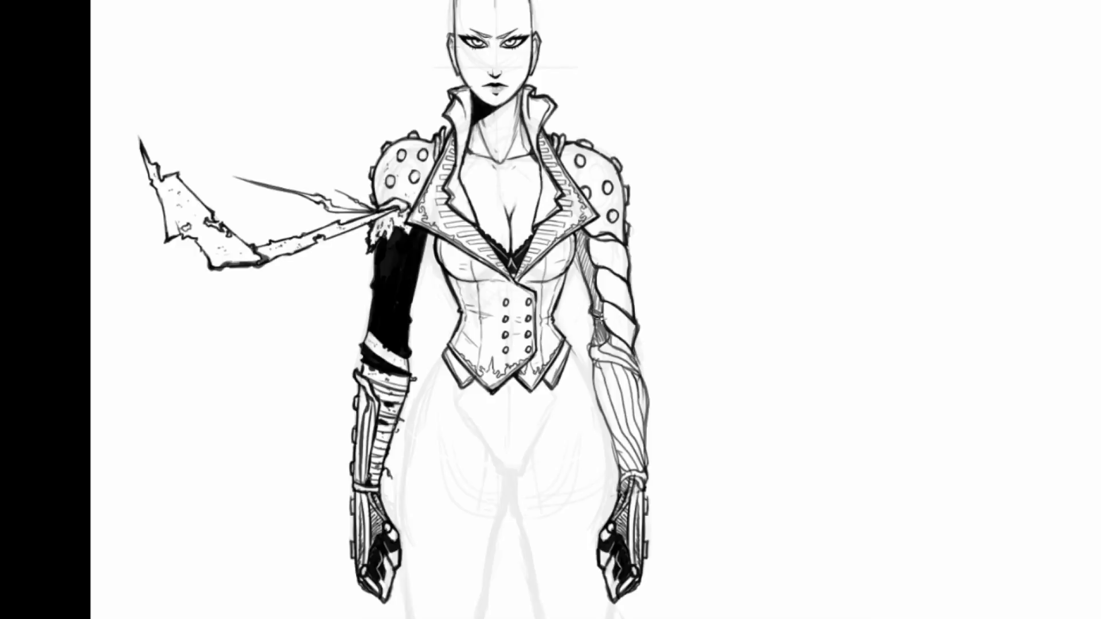
left_click_drag(589, 311, 599, 312)
left_click_drag(610, 214, 617, 363)
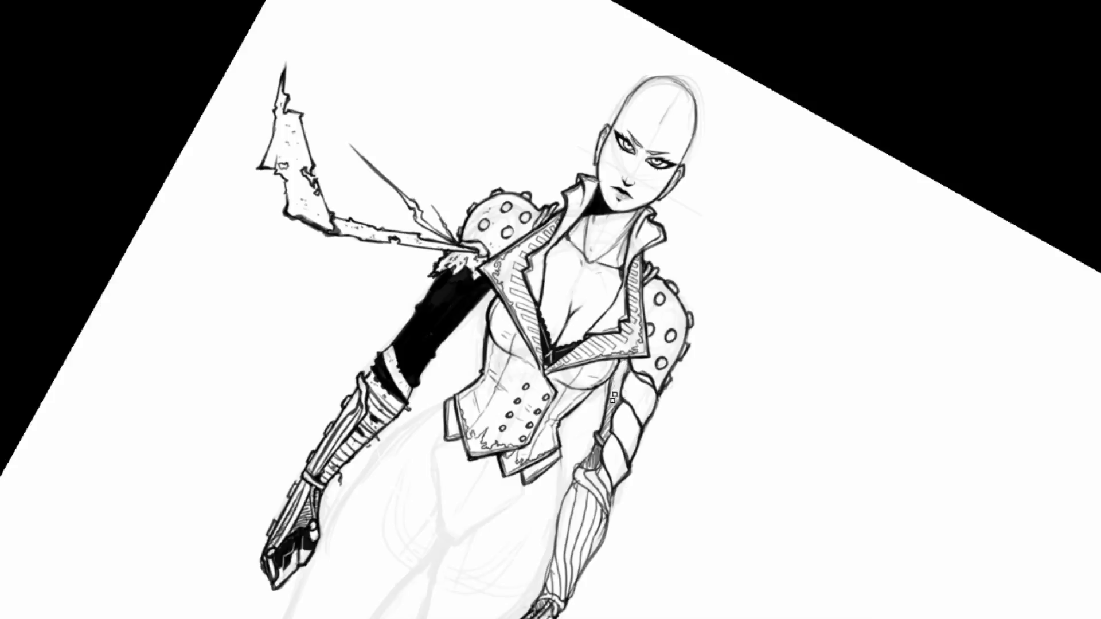
left_click_drag(606, 411, 596, 258)
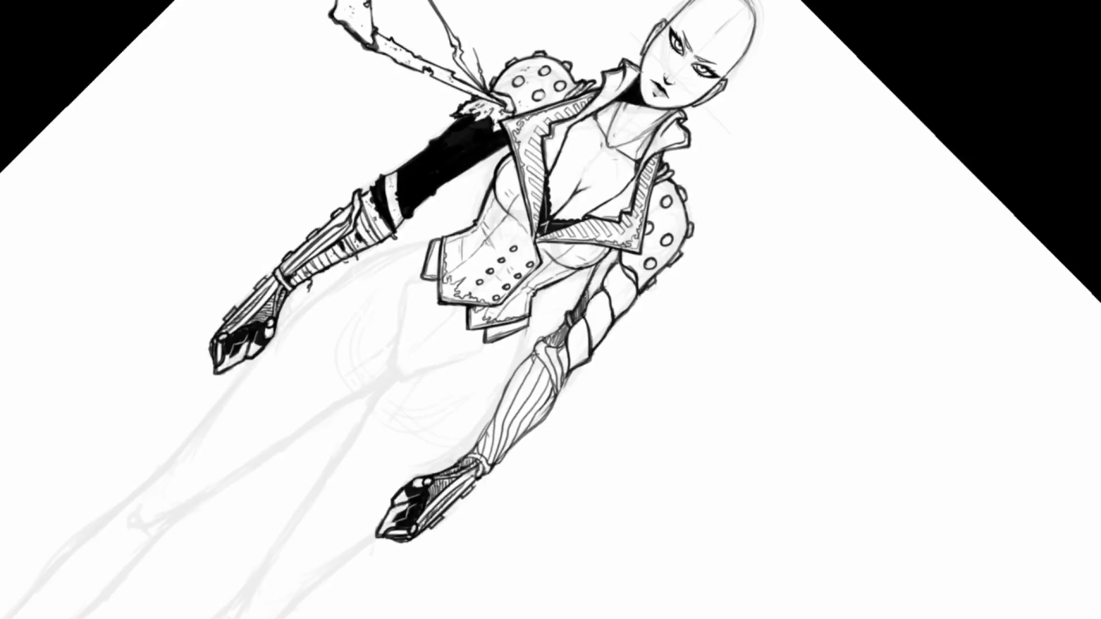
mouse_move(598, 268)
left_mouse_down()
mouse_move(595, 293)
mouse_move(609, 269)
left_mouse_up()
mouse_move(615, 250)
left_mouse_down()
mouse_move(612, 267)
mouse_move(574, 209)
left_mouse_up()
key("r")
left_click_drag(559, 115, 591, 195)
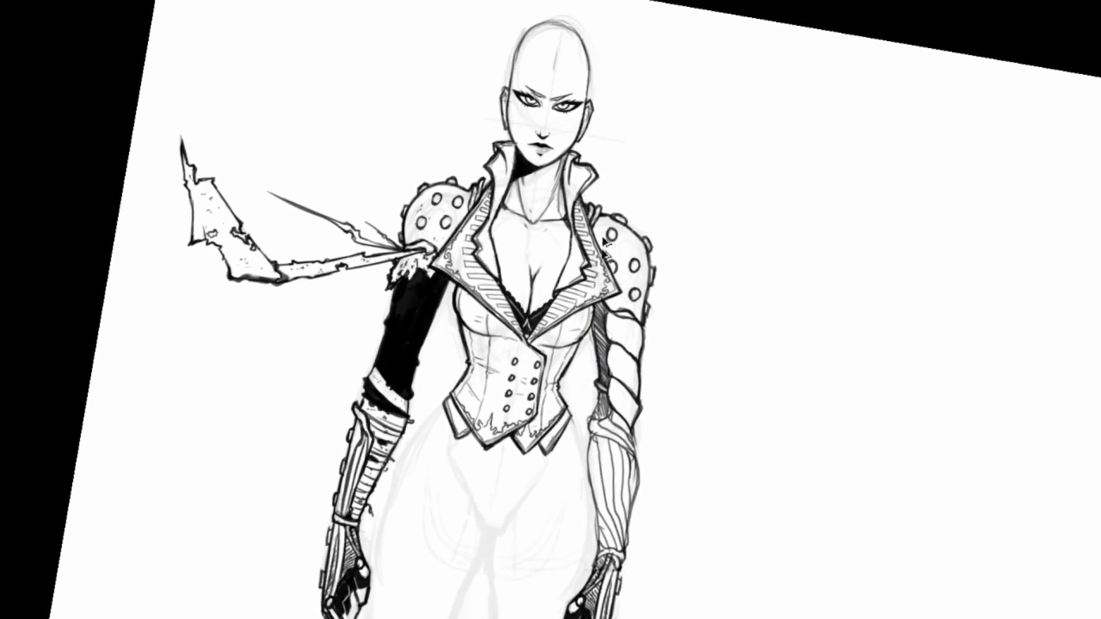
key("ctrl+alt+z")
key("ctrl+alt+z")
key("ctrl+alt+z")
key("ctrl+alt+z")
key("ctrl+alt+z")
key("ctrl+alt+z")
key("ctrl+alt+z")
key("ctrl+alt+z")
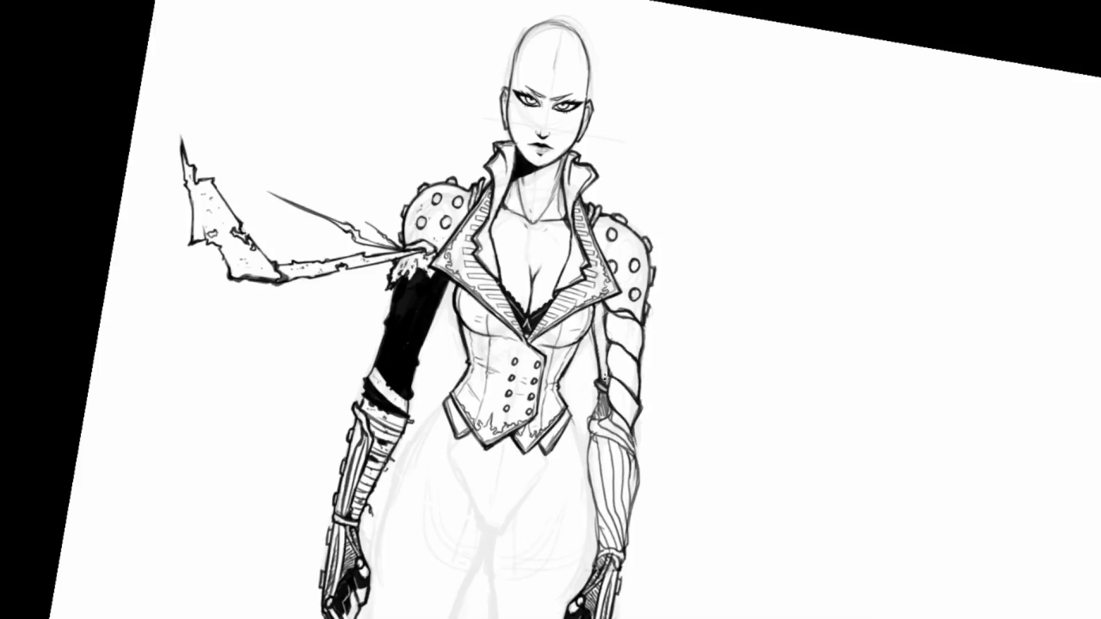
- Hatch the inner side of the second upper arm with short strokes and fill the gap above the elbow solid black
mouse_move(607, 368)
left_mouse_down()
mouse_move(595, 305)
mouse_move(611, 337)
left_mouse_up()
scroll(596, 301, "down", 4)
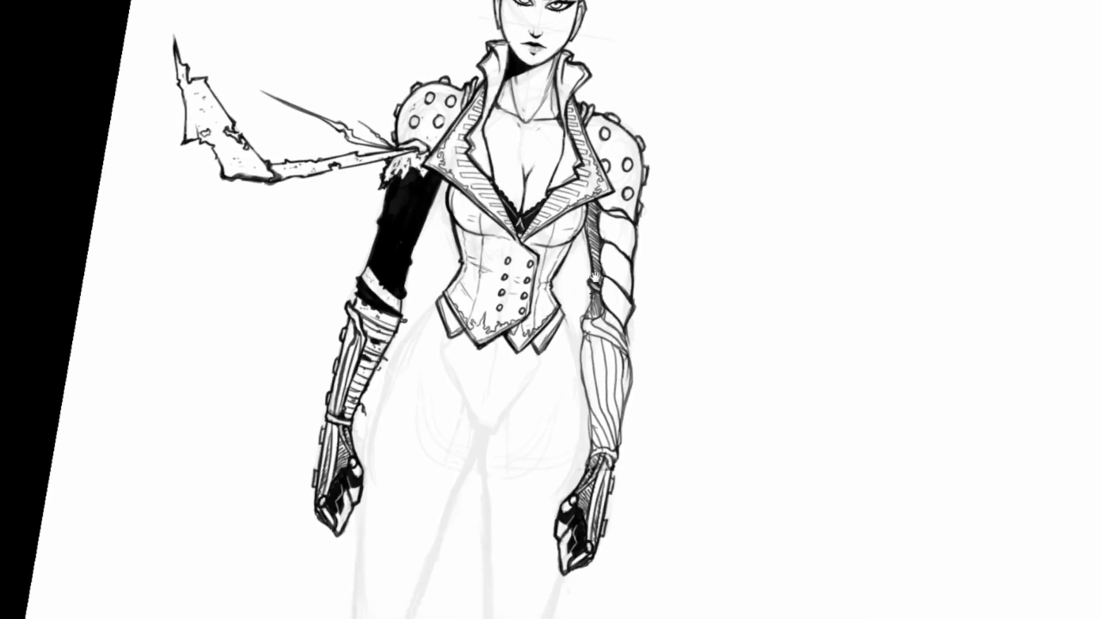
left_click_drag(594, 292, 594, 306)
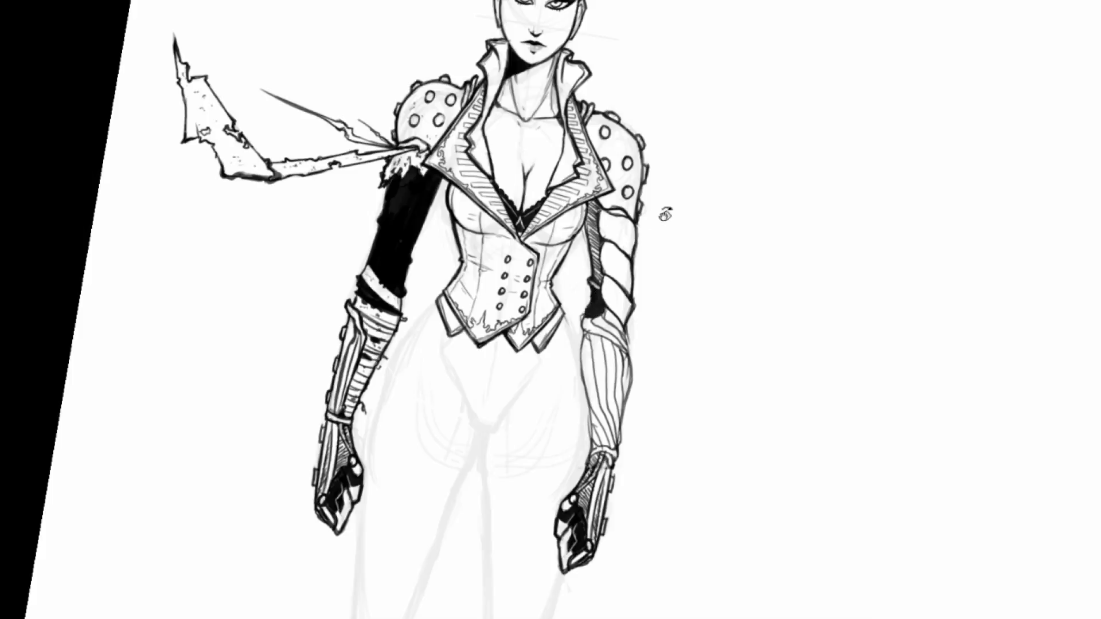
- Draw fold lines across the upper-arm wraps and ink the band around the second elbow
left_click_drag(715, 191, 718, 205)
left_click_drag(717, 180, 696, 169)
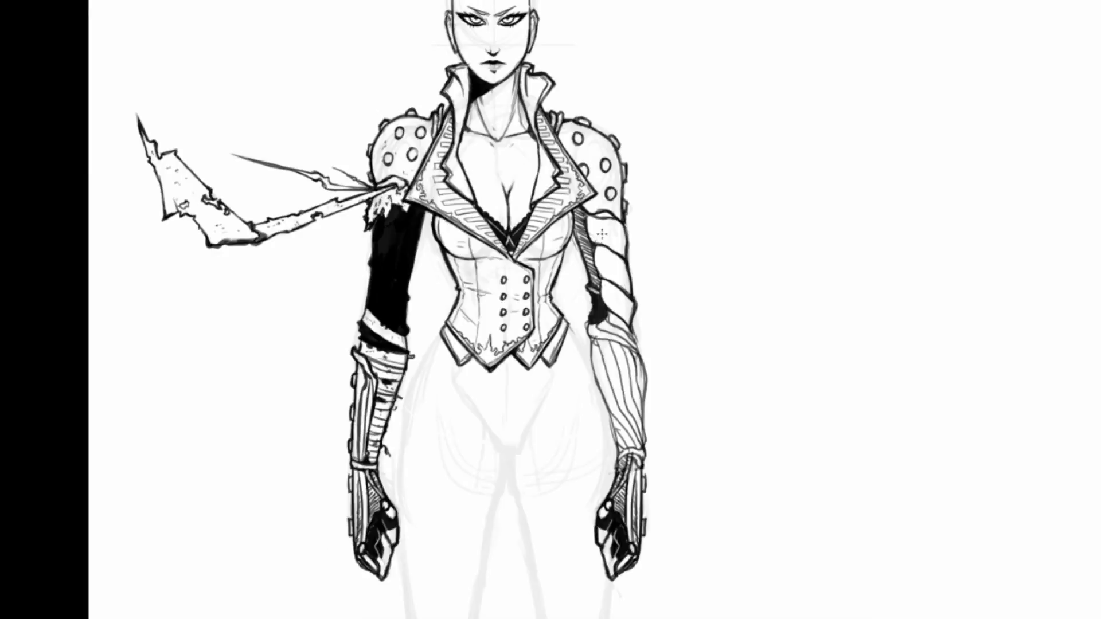
left_click_drag(597, 218, 604, 238)
mouse_move(607, 311)
left_mouse_down()
mouse_move(629, 335)
mouse_move(616, 323)
mouse_move(613, 337)
mouse_move(638, 349)
left_mouse_up()
mouse_move(593, 320)
left_mouse_down()
mouse_move(587, 341)
mouse_move(602, 343)
left_mouse_up()
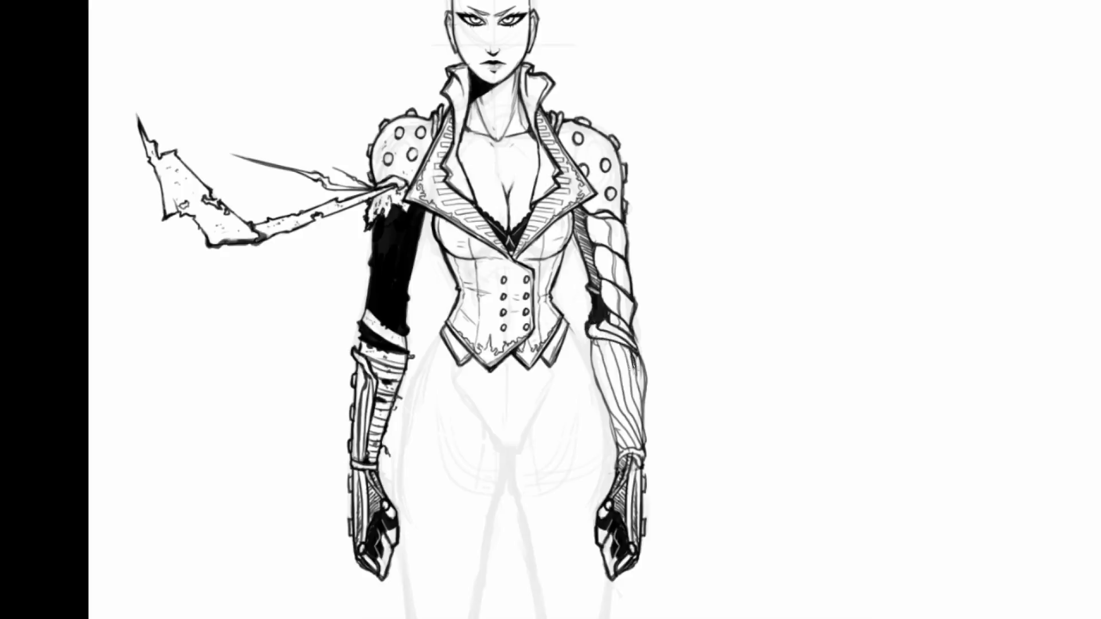
- Ink the second forearm's outer contour and its long curved lines from the elbow band to the wrist
left_click_drag(639, 354, 644, 395)
left_click_drag(640, 418, 630, 383)
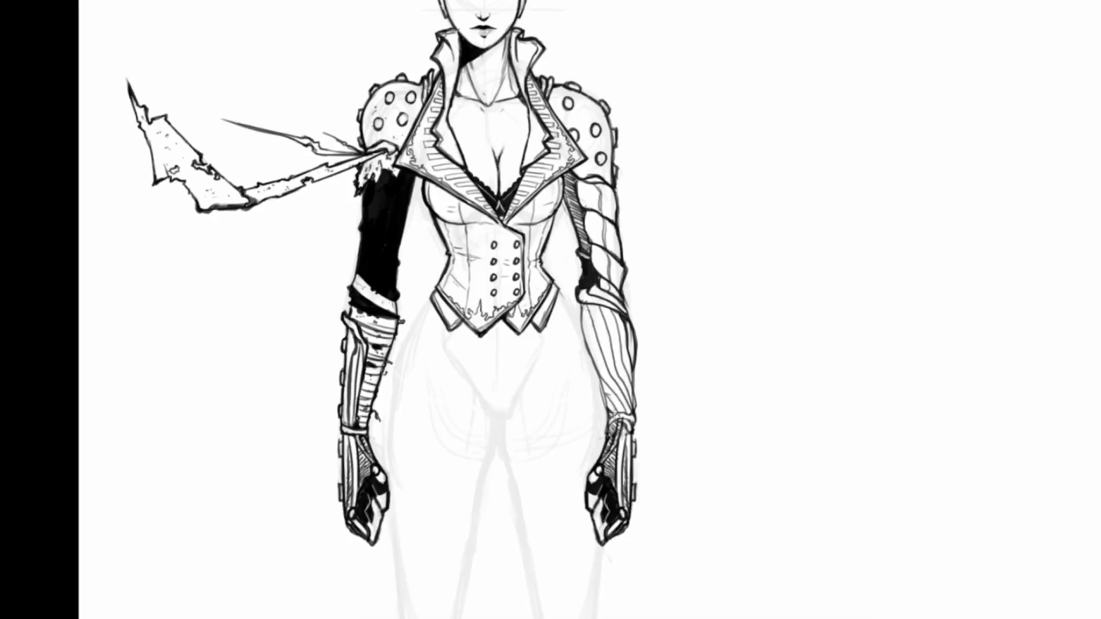
mouse_move(606, 395)
left_mouse_down()
mouse_move(614, 408)
mouse_move(597, 375)
mouse_move(628, 411)
left_mouse_up()
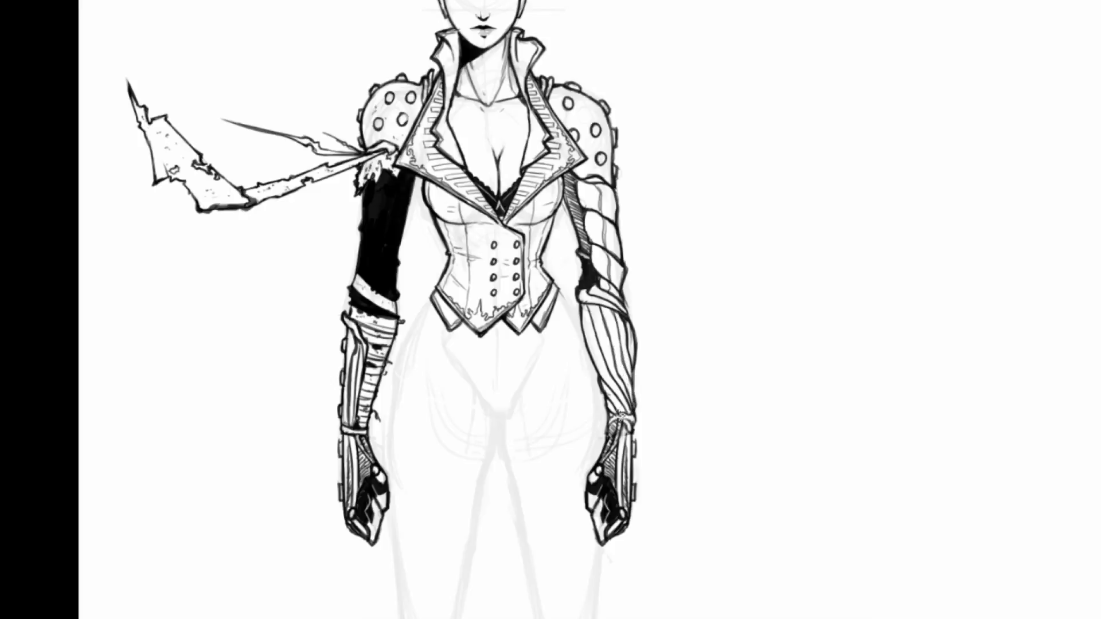
- Ink the narrow cuff at the second wrist, closing the join between the forearm and the gloved hand
key("r")
left_click_drag(640, 393, 647, 281)
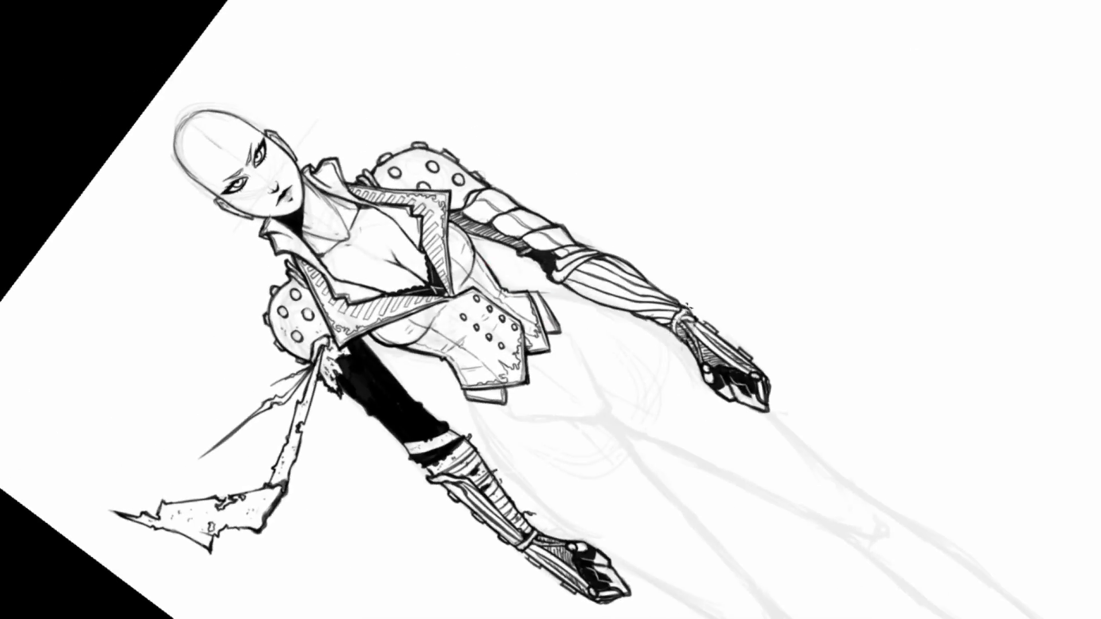
left_click_drag(686, 310, 672, 322)
key("r")
left_click_drag(676, 234, 704, 317)
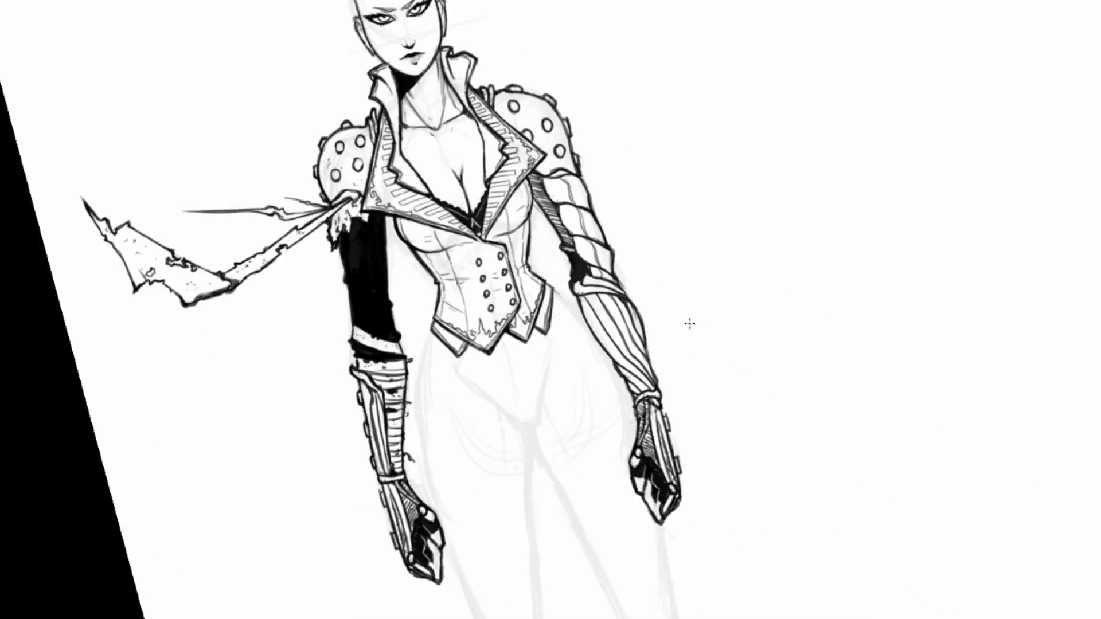
left_click_drag(659, 407, 655, 411)
key("r")
left_click_drag(738, 175, 752, 251)
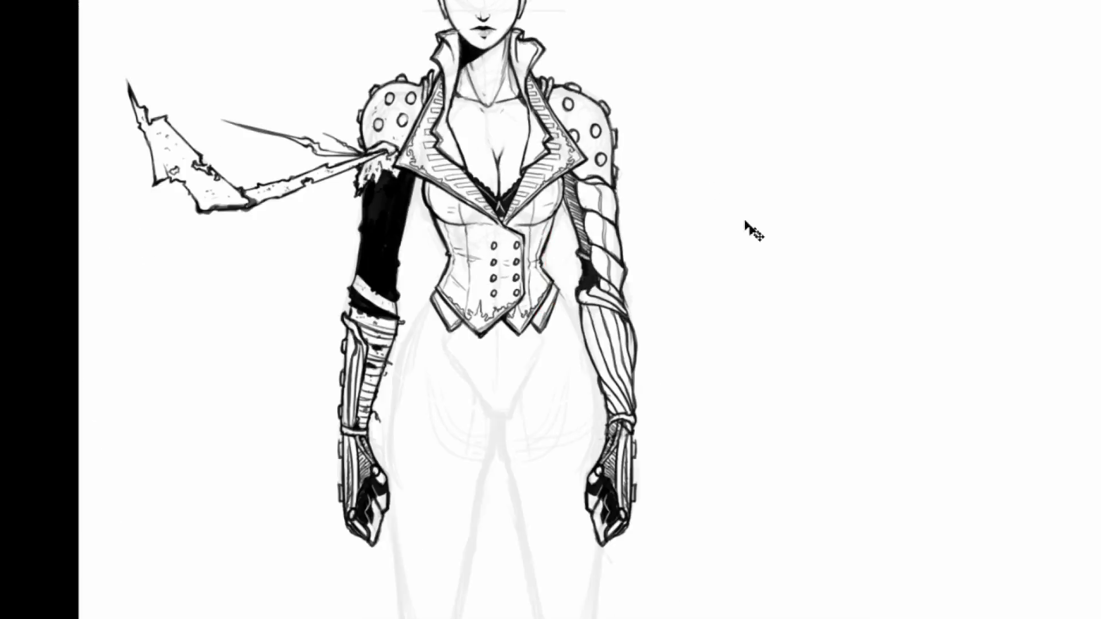
scroll(615, 94, "down", 2)
left_click_drag(611, 98, 742, 156)
scroll(740, 156, "down", 3)
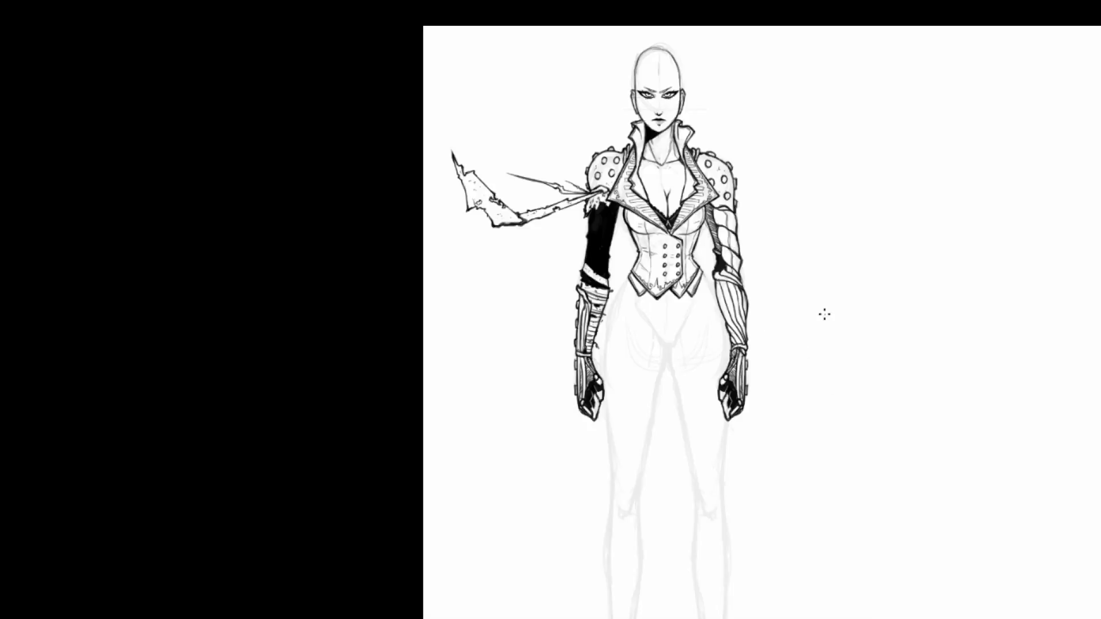
scroll(814, 336, "down", 5)
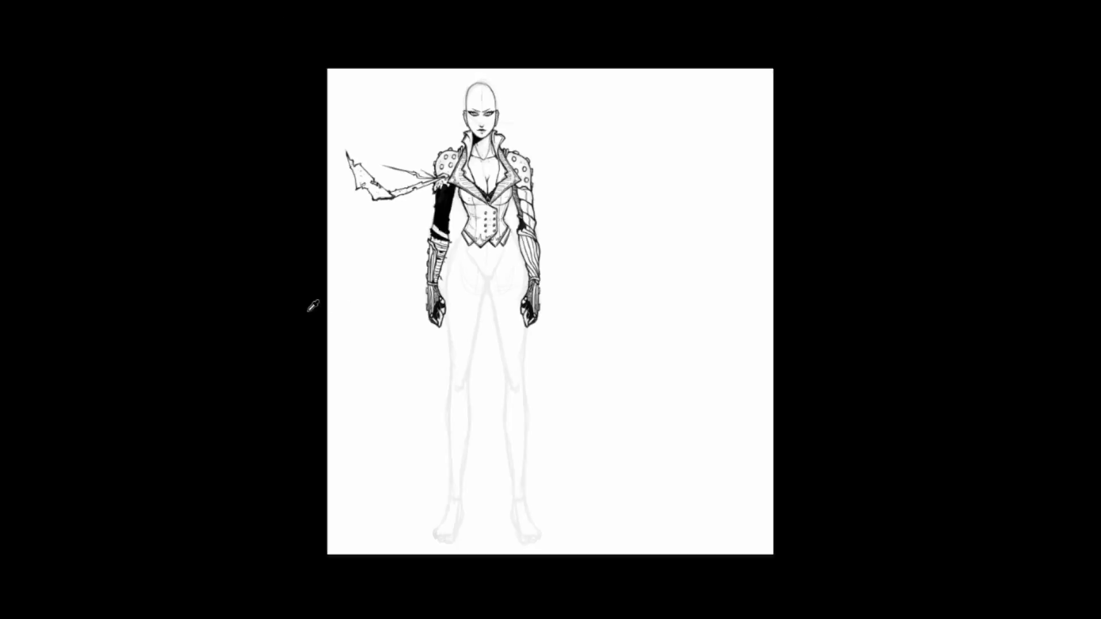
key("ctrl+plus")
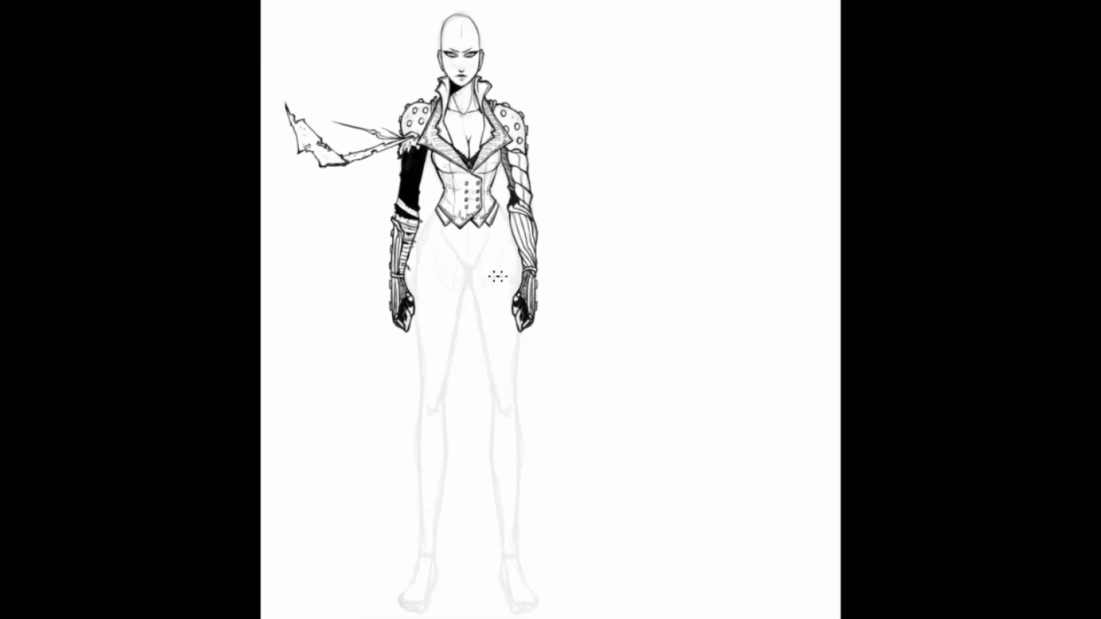
left_click_drag(409, 290, 599, 291)
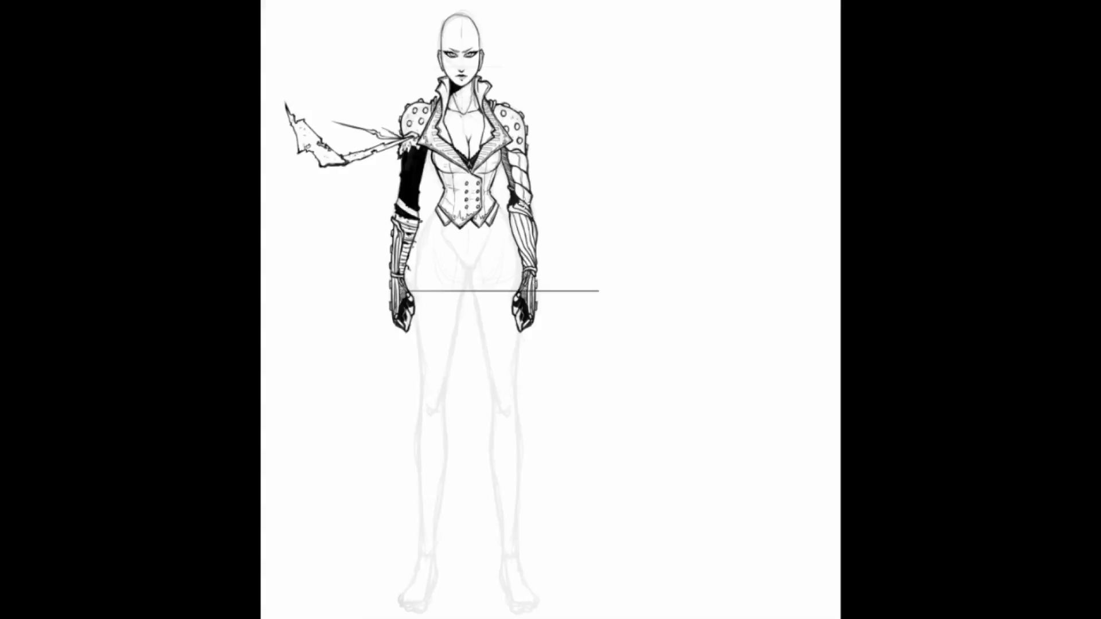
key("ctrl+z")
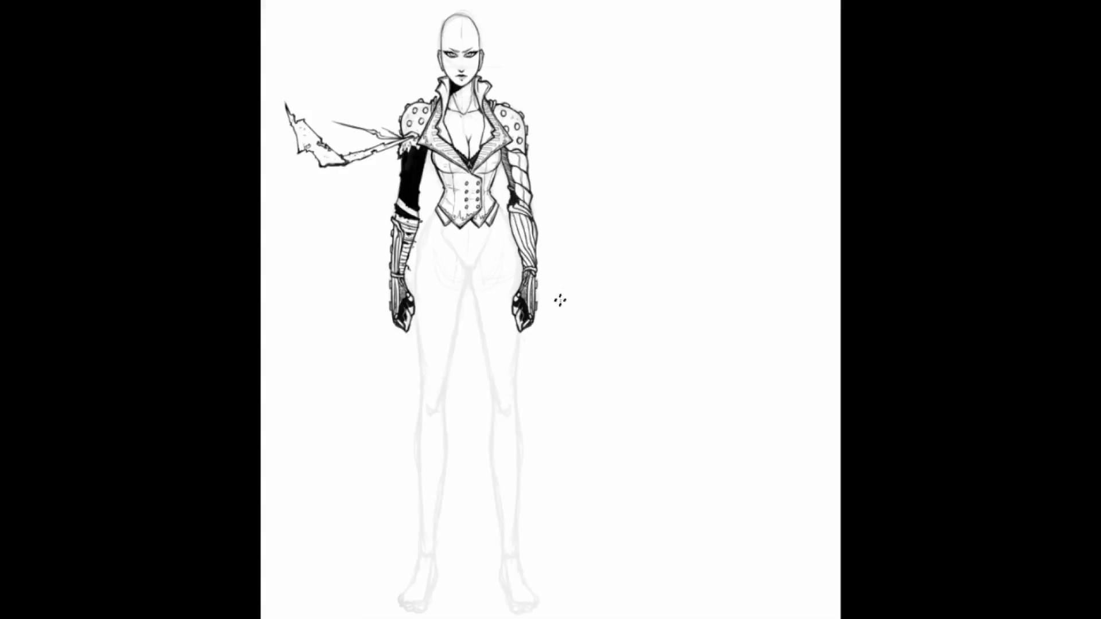
- Ink the hip contours and both sides of the trouser leg below the black sleeve, with ragged ends above the knee
mouse_move(402, 175)
left_mouse_down()
mouse_move(483, 186)
mouse_move(588, 223)
mouse_move(594, 192)
left_mouse_up()
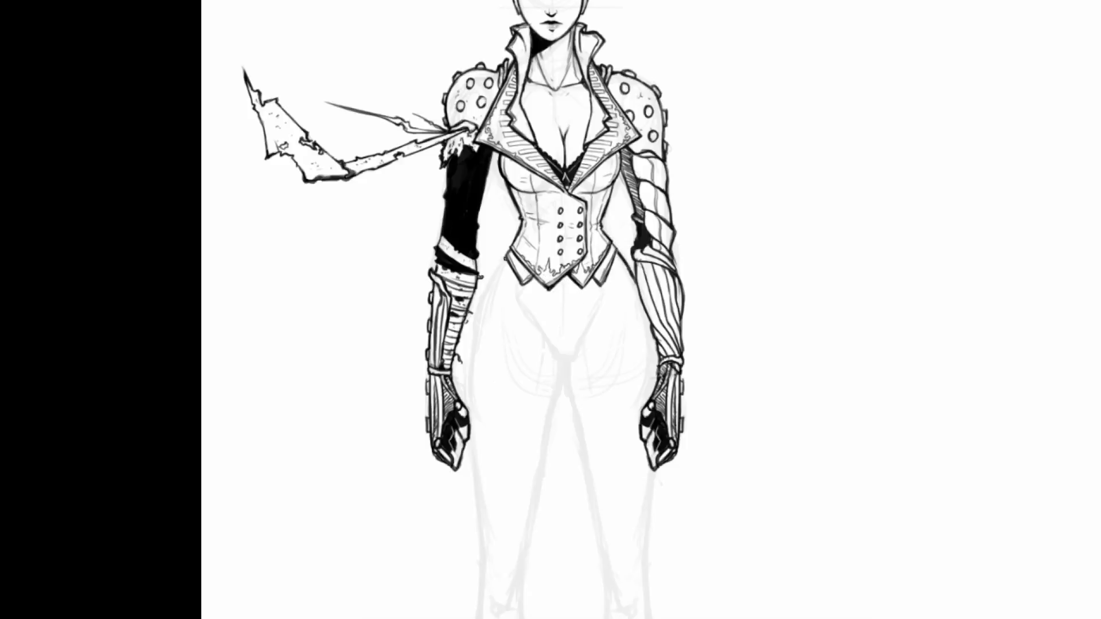
mouse_move(502, 260)
left_mouse_down()
mouse_move(468, 369)
mouse_move(489, 341)
mouse_move(496, 238)
left_mouse_up()
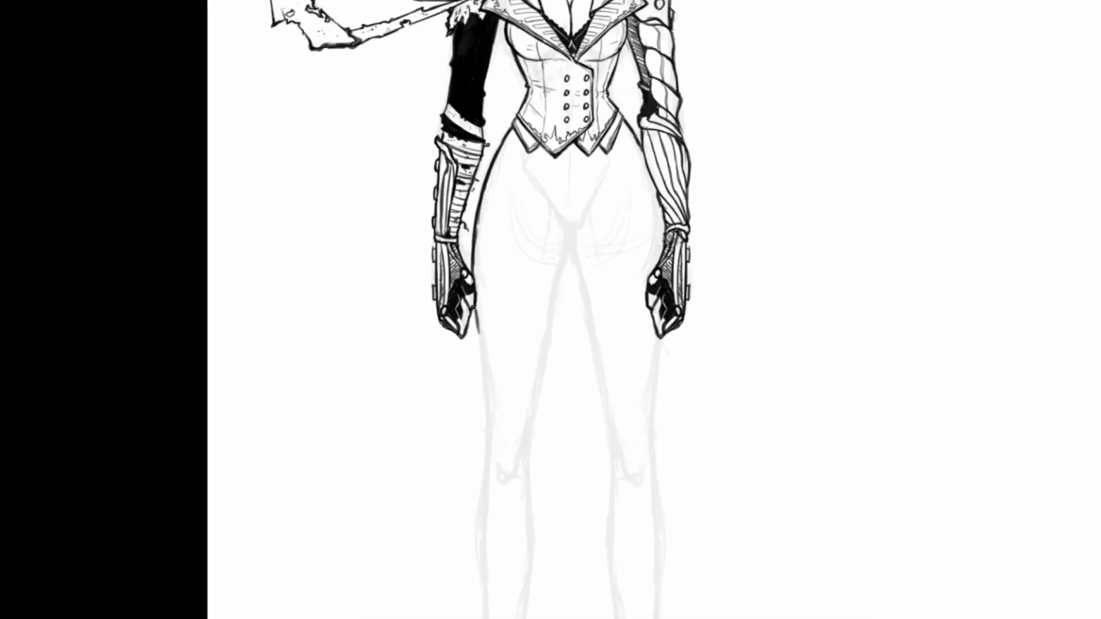
left_click_drag(475, 310, 484, 416)
left_click_drag(531, 437, 540, 347)
left_click_drag(537, 395, 551, 306)
left_click_drag(544, 360, 561, 252)
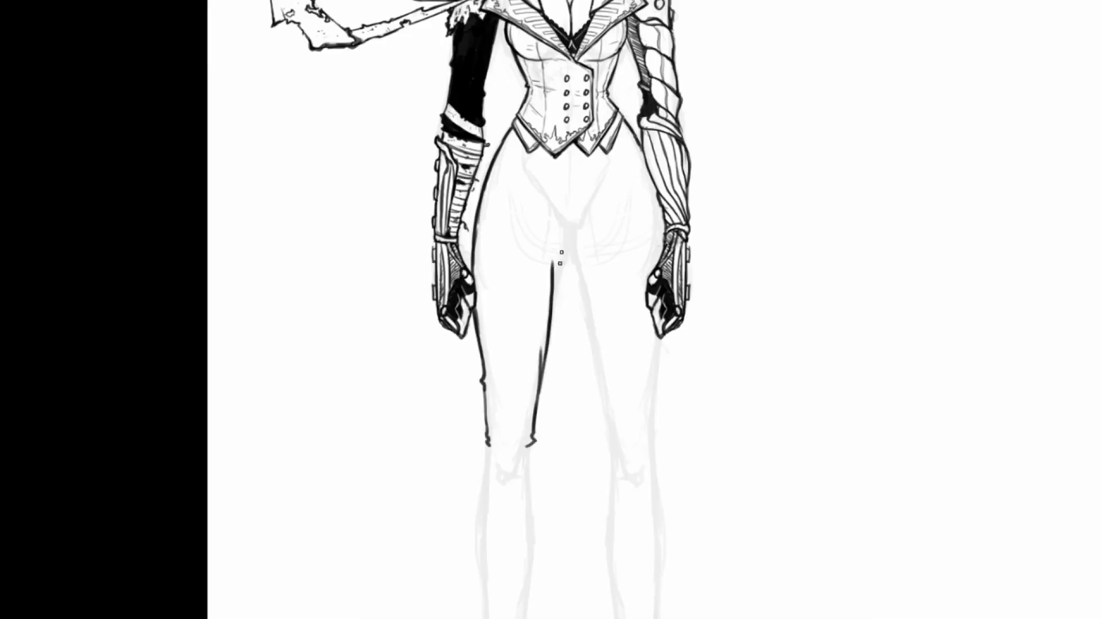
- Ink the crotch and the inner and outer contours of the other trouser leg down to above the knee
left_click_drag(552, 304, 567, 231)
key("ctrl+z")
mouse_move(552, 308)
left_mouse_down()
mouse_move(566, 214)
mouse_move(576, 264)
left_mouse_up()
left_click_drag(573, 221, 591, 320)
left_click_drag(571, 243, 607, 429)
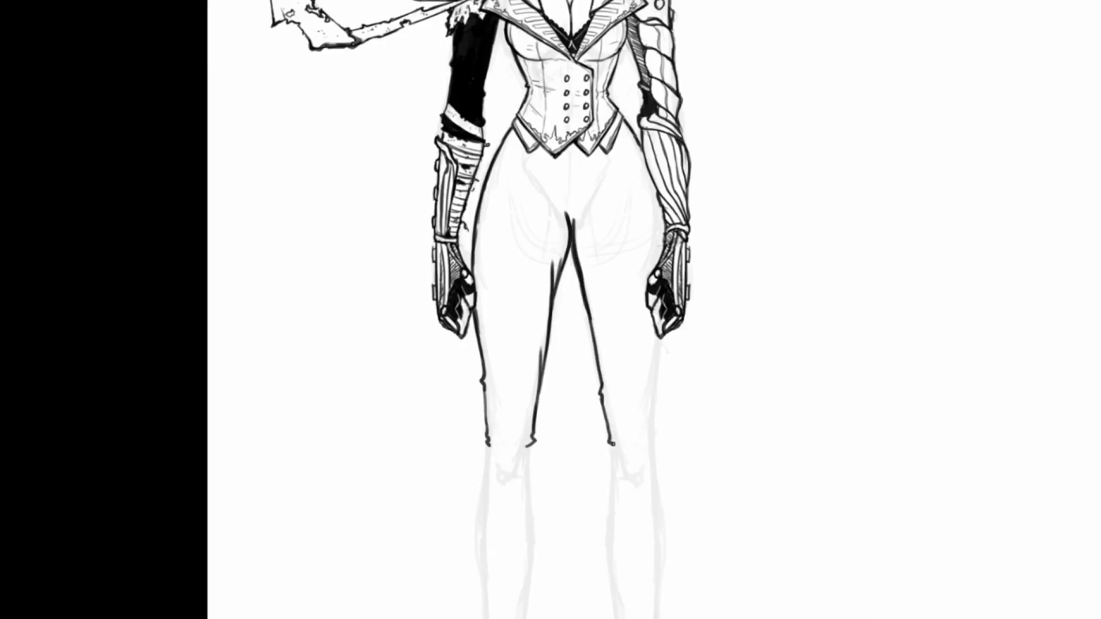
left_click_drag(655, 443, 658, 341)
- Block in the upper thighs of the trousers with solid black, using the brush and eraser to shape the edges
mouse_move(607, 235)
left_mouse_down()
mouse_move(654, 271)
mouse_move(597, 332)
left_mouse_up()
key("e")
left_click_drag(623, 268, 627, 305)
key("b")
left_click_drag(629, 263, 639, 357)
key("e")
left_click_drag(628, 306, 632, 345)
key("b")
mouse_move(636, 306)
left_mouse_down()
mouse_move(638, 353)
mouse_move(617, 252)
mouse_move(577, 348)
mouse_move(570, 275)
mouse_move(533, 290)
mouse_move(536, 234)
mouse_move(523, 270)
mouse_move(531, 235)
mouse_move(574, 260)
mouse_move(614, 218)
mouse_move(634, 246)
mouse_move(619, 283)
left_mouse_up()
mouse_move(634, 241)
left_mouse_down()
mouse_move(645, 330)
mouse_move(665, 361)
mouse_move(659, 230)
mouse_move(641, 259)
mouse_move(636, 220)
left_mouse_up()
key("r")
left_click_drag(635, 223, 579, 195)
key("space")
left_click_drag(576, 248, 704, 434)
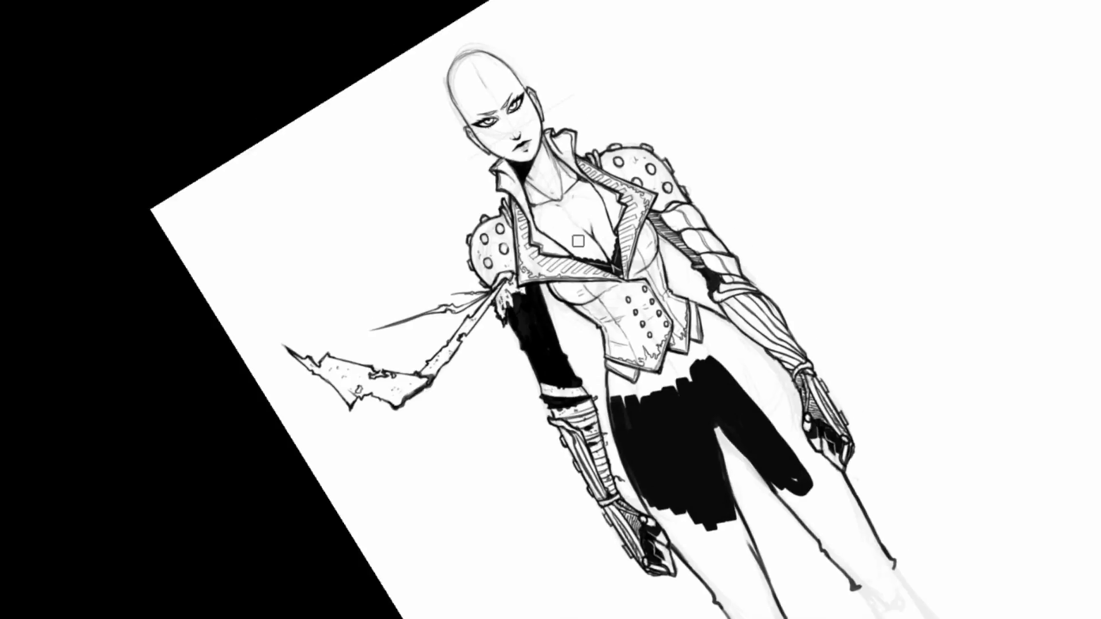